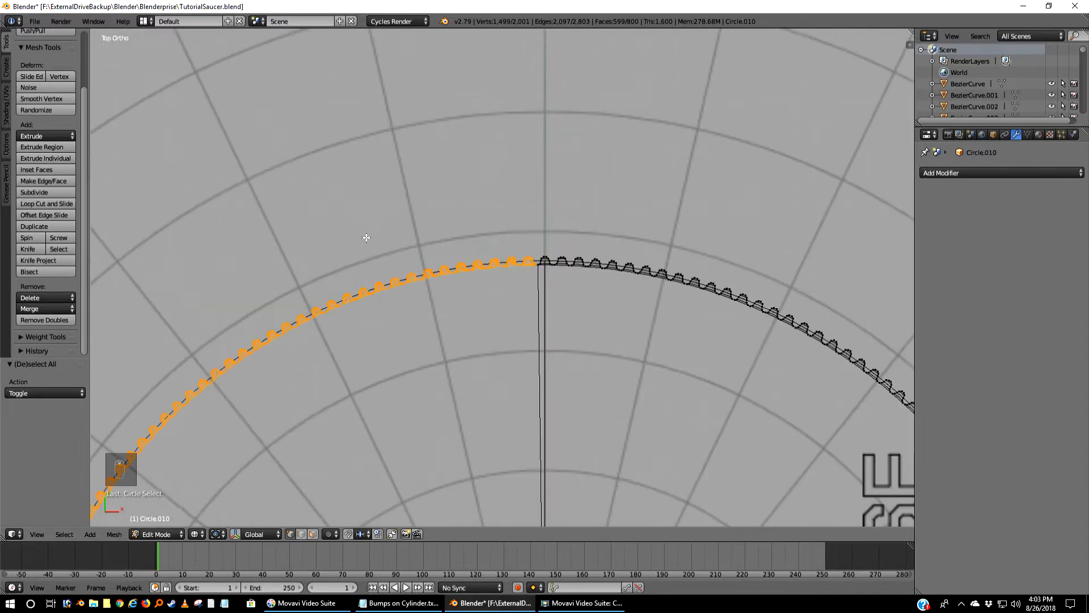
# - Delete the selected vertices of the bumps outside the circle's upper-right quarter
pyautogui.press('x')
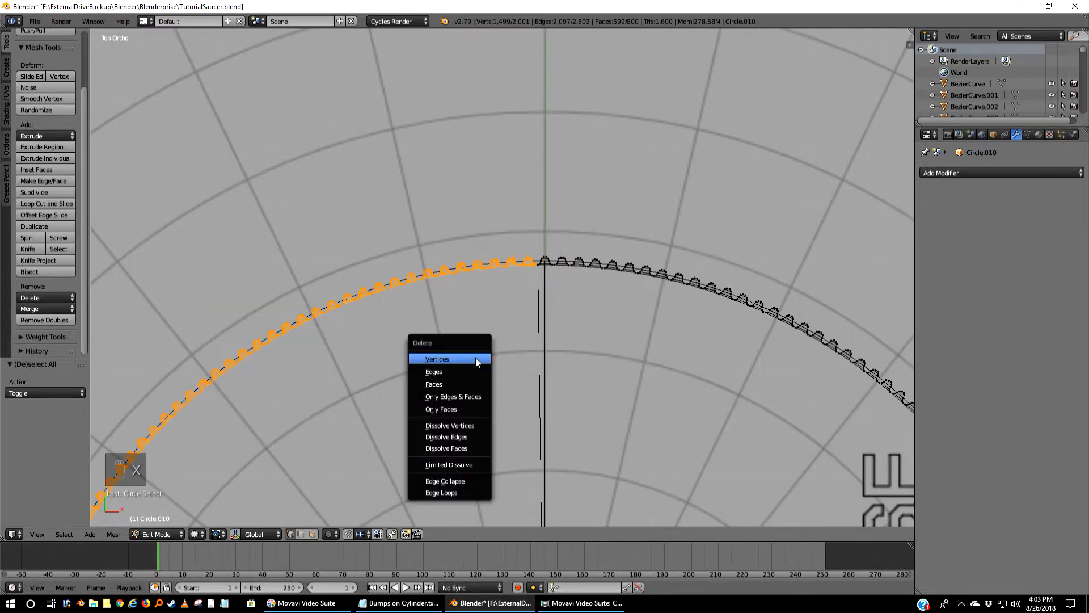
pyautogui.click(476, 359)
pyautogui.scroll(-8, 532, 333)
pyautogui.keyDown('shift'); pyautogui.moveTo(556, 384); pyautogui.dragTo(505, 319, button='middle'); pyautogui.keyUp('shift')
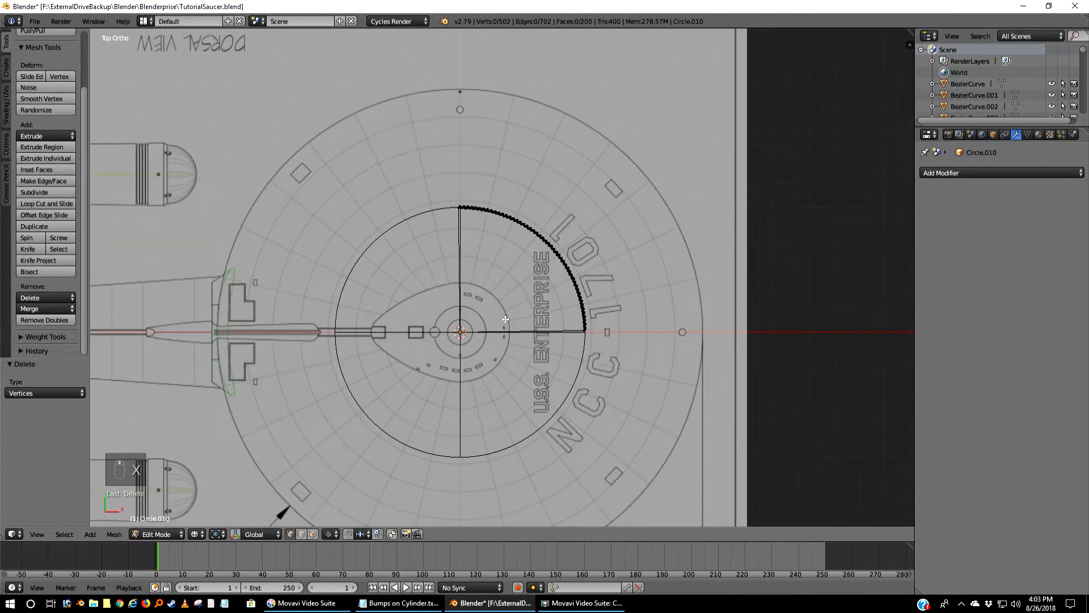
# - Fill a triangular face between the circle's centre vertex and the two base corners of the first bump on the vertical axis
pyautogui.scroll(6, 505, 319)
pyautogui.keyDown('shift'); pyautogui.moveTo(467, 243); pyautogui.dragTo(554, 382, button='middle'); pyautogui.keyUp('shift')
pyautogui.scroll(5, 543, 370)
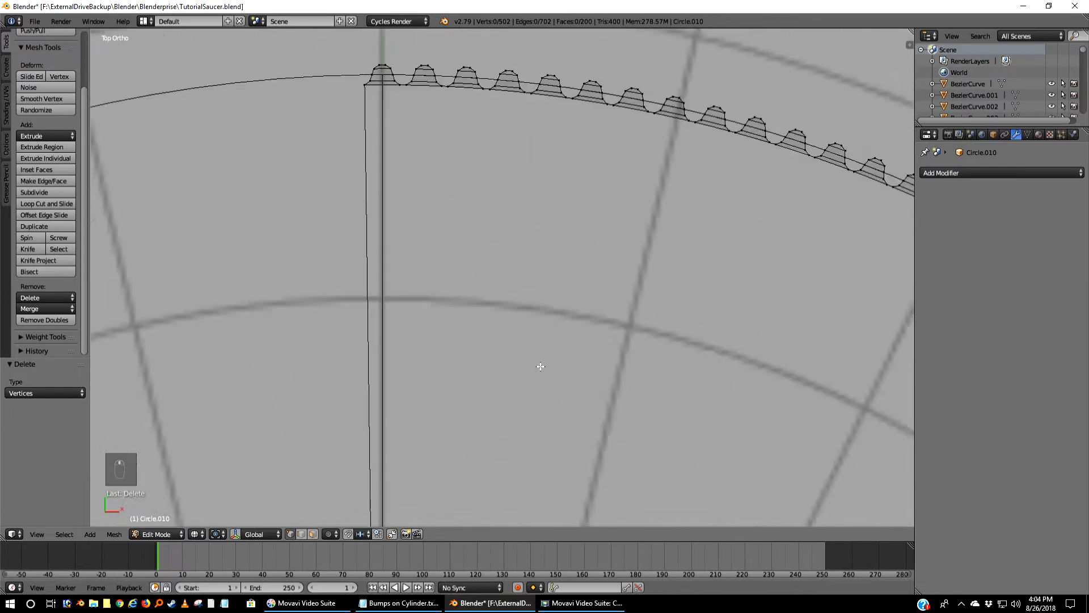
pyautogui.scroll(-7, 540, 366)
pyautogui.rightClick(491, 397)
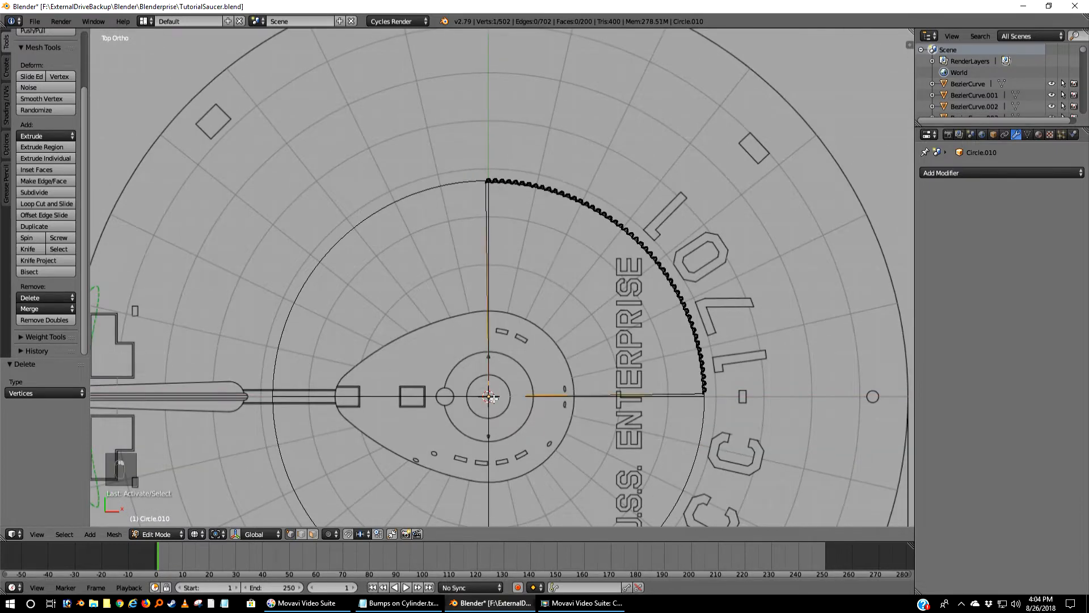
pyautogui.scroll(4, 508, 304)
pyautogui.keyDown('shift'); pyautogui.moveTo(509, 175); pyautogui.dragTo(530, 425, button='middle'); pyautogui.keyUp('shift')
pyautogui.scroll(5, 523, 394)
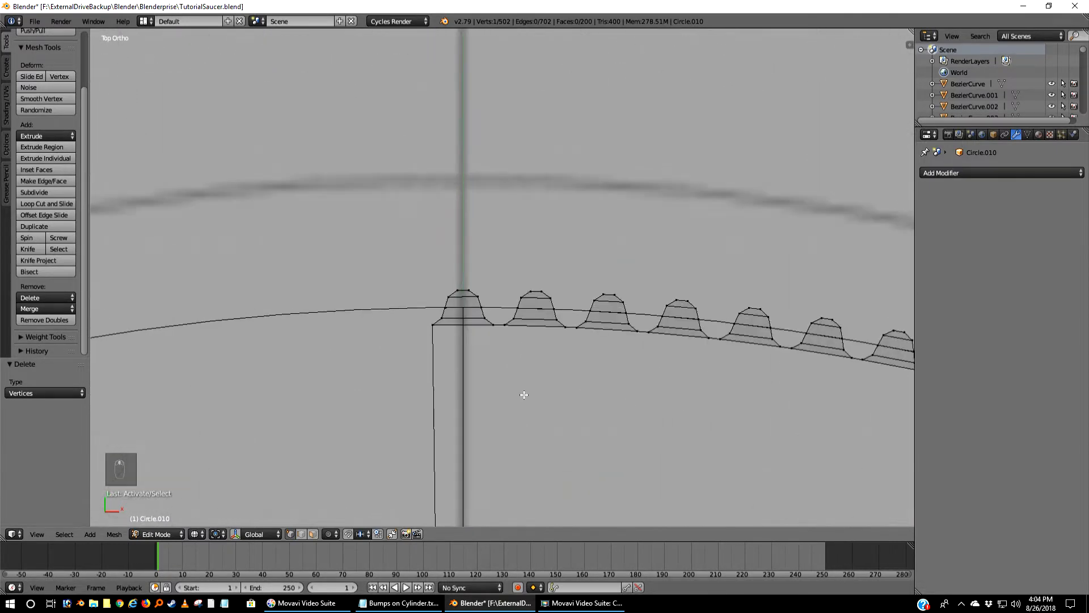
pyautogui.keyDown('shift'); pyautogui.rightClick(433, 325); pyautogui.keyUp('shift')
pyautogui.keyDown('shift'); pyautogui.rightClick(491, 325); pyautogui.keyUp('shift')
pyautogui.press('f')
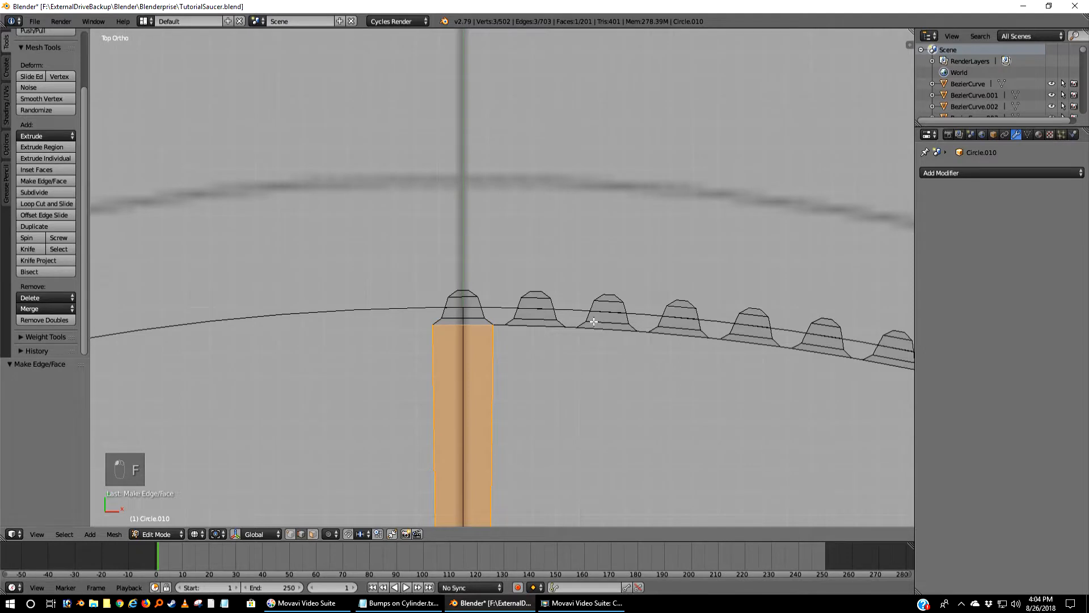
# - Using edges, fill the narrow wedge after the first bump and the wider wedge beneath the second bump
pyautogui.rightClick(501, 326)
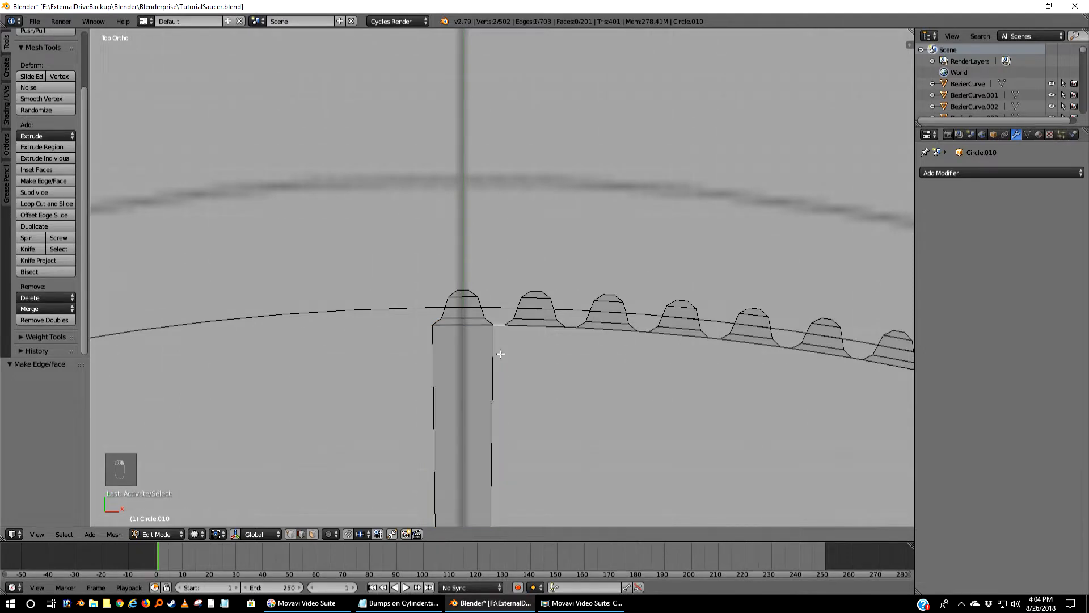
pyautogui.keyDown('shift'); pyautogui.rightClick(493, 355); pyautogui.keyUp('shift')
pyautogui.press('f')
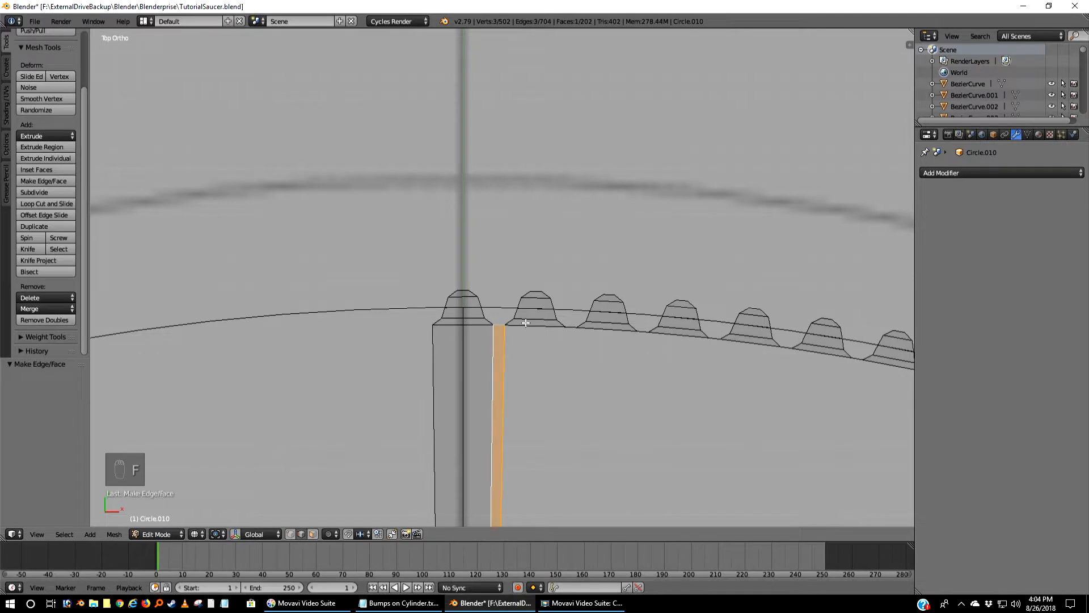
pyautogui.rightClick(526, 328)
pyautogui.keyDown('shift'); pyautogui.rightClick(511, 352); pyautogui.keyUp('shift')
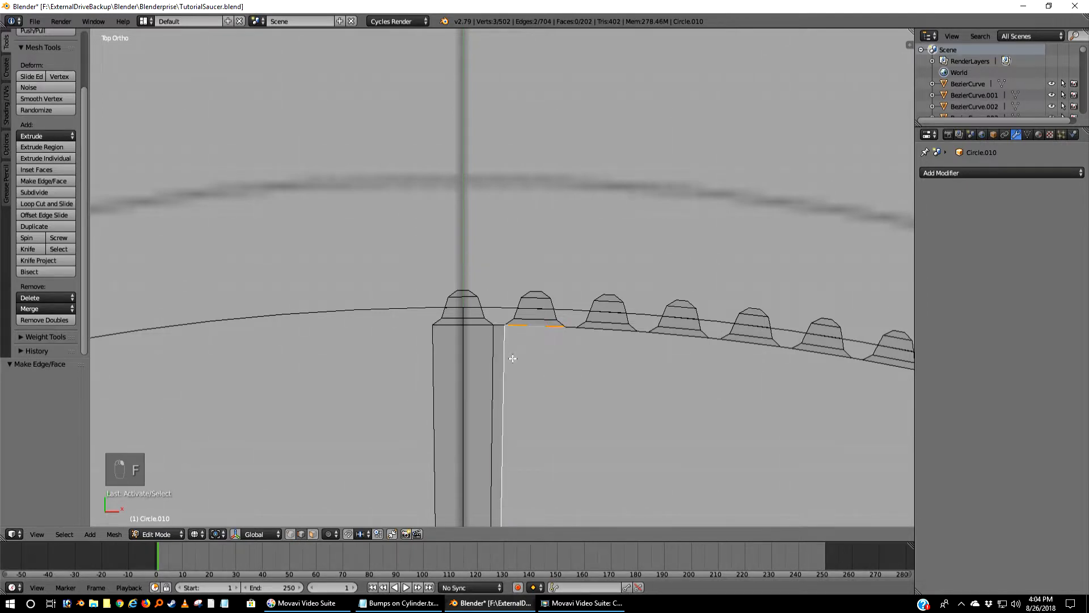
pyautogui.press('f')
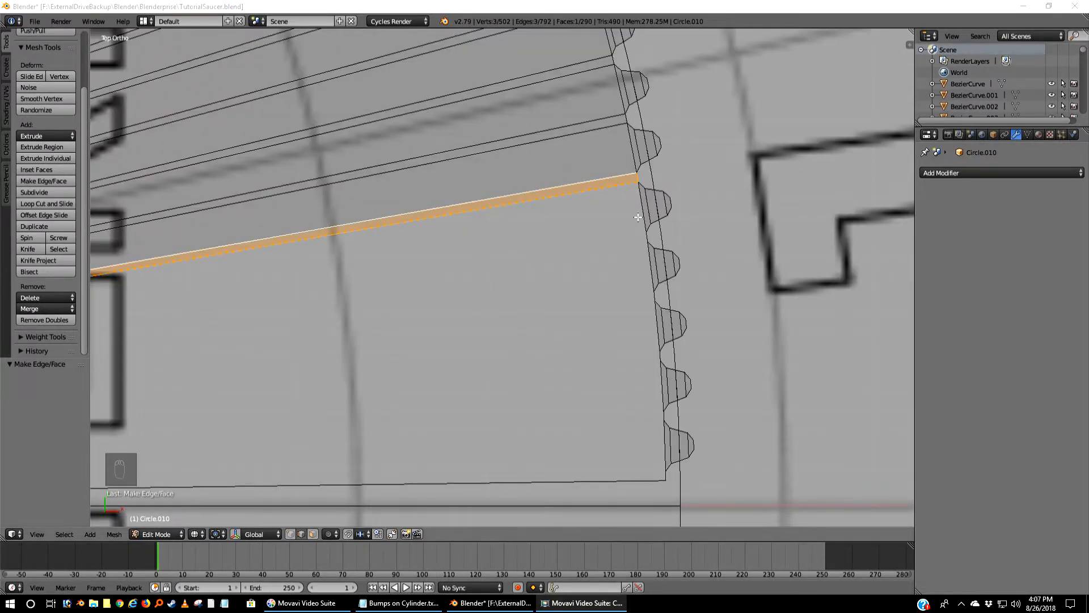
# - Fill the wedge faces from the centre to the fifth-last and fourth-last bumps, including the narrow gap after each
pyautogui.rightClick(642, 202)
pyautogui.keyDown('shift'); pyautogui.rightClick(620, 189); pyautogui.keyUp('shift')
pyautogui.press('f')
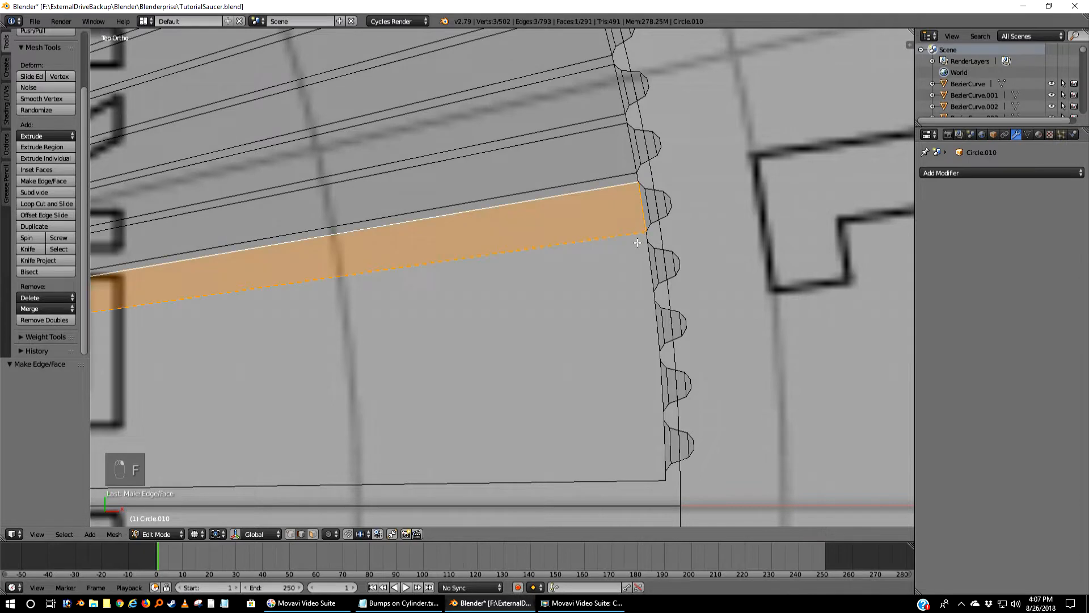
pyautogui.rightClick(646, 238)
pyautogui.keyDown('shift'); pyautogui.rightClick(624, 235); pyautogui.keyUp('shift')
pyautogui.press('f')
pyautogui.rightClick(649, 271)
pyautogui.keyDown('shift'); pyautogui.rightClick(625, 249); pyautogui.keyUp('shift')
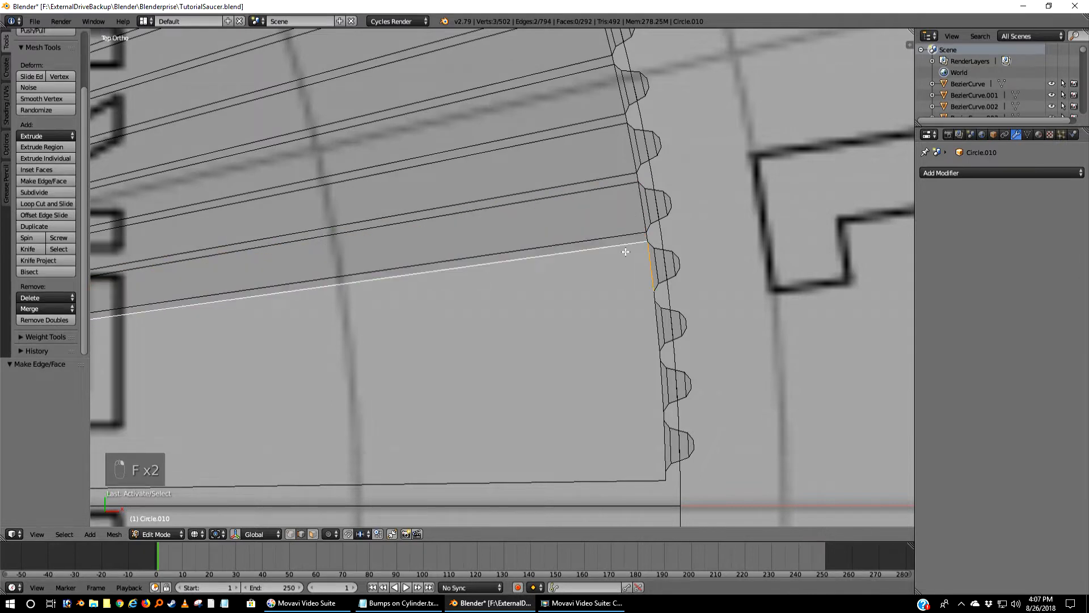
pyautogui.press('f')
pyautogui.rightClick(641, 294)
pyautogui.keyDown('shift'); pyautogui.rightClick(636, 291); pyautogui.keyUp('shift')
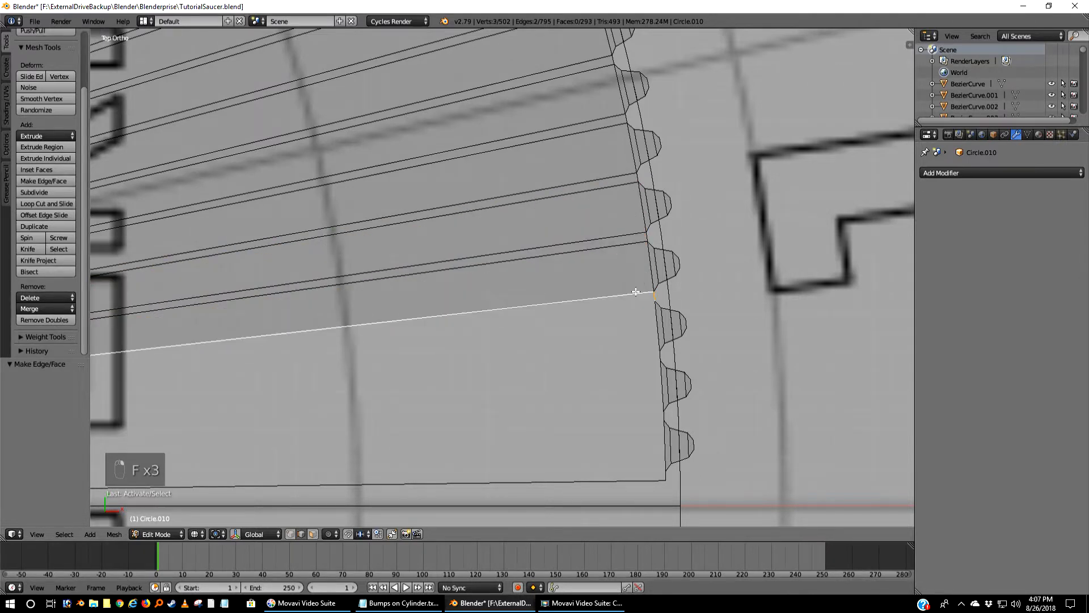
pyautogui.press('f')
# - Fill the wedge faces from the centre to the third-last and second-last bumps, including the narrow gap after each
pyautogui.rightClick(656, 321)
pyautogui.keyDown('shift'); pyautogui.rightClick(637, 305); pyautogui.keyUp('shift')
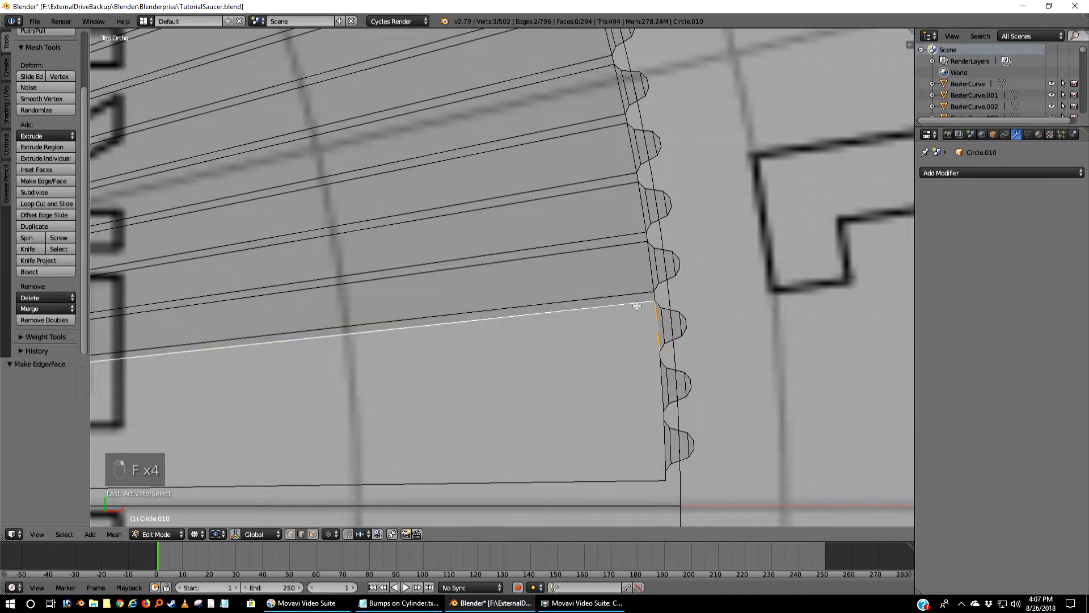
pyautogui.press('f')
pyautogui.rightClick(657, 356)
pyautogui.keyDown('shift'); pyautogui.rightClick(637, 352); pyautogui.keyUp('shift')
pyautogui.press('f')
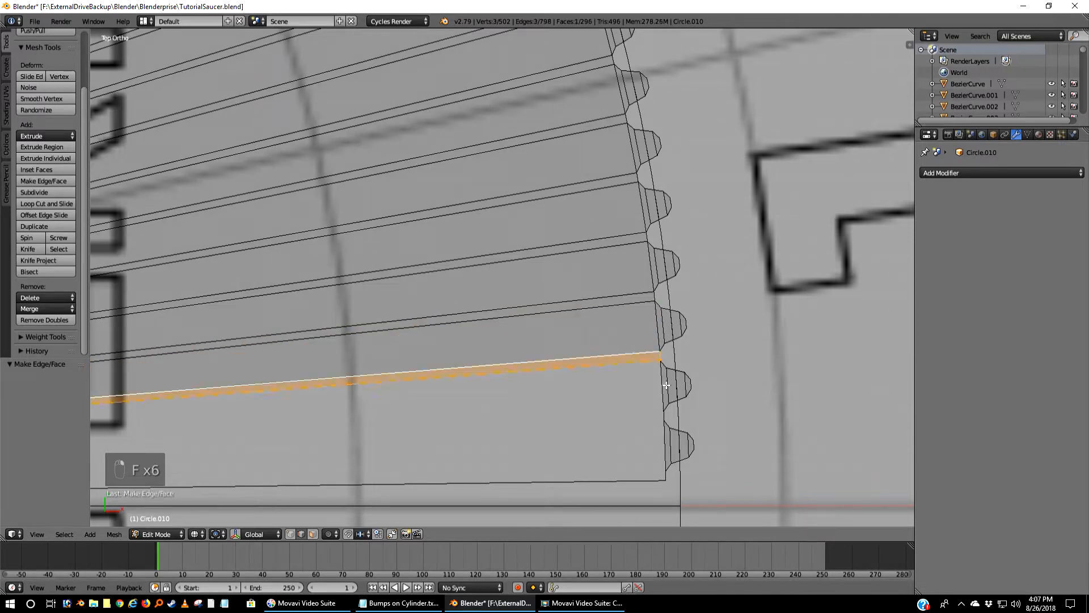
pyautogui.rightClick(660, 385)
pyautogui.keyDown('shift'); pyautogui.rightClick(639, 366); pyautogui.keyUp('shift')
pyautogui.press('f')
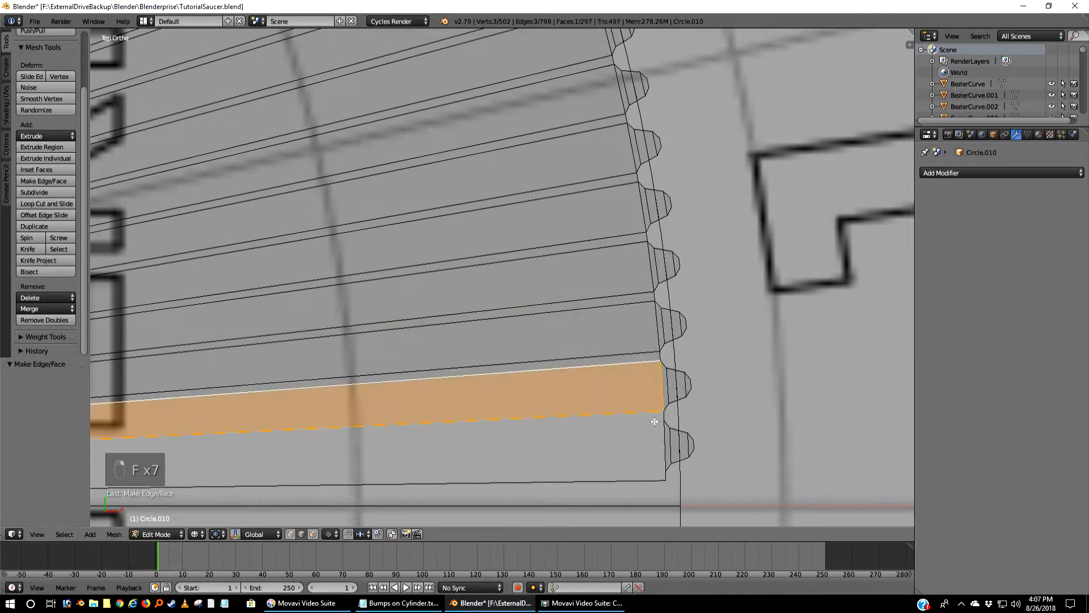
pyautogui.rightClick(662, 419)
pyautogui.keyDown('shift'); pyautogui.rightClick(628, 410); pyautogui.keyUp('shift')
pyautogui.press('f')
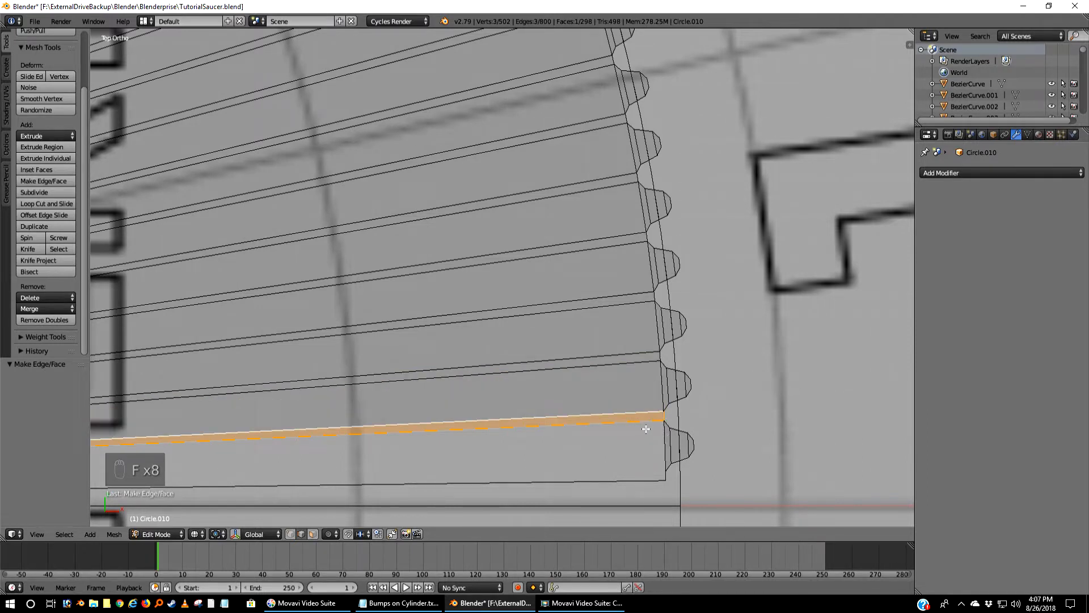
# - Fill the last bump's wedge and the narrow closing strip along the quarter's horizontal edge, and clear the selection
pyautogui.rightClick(661, 439)
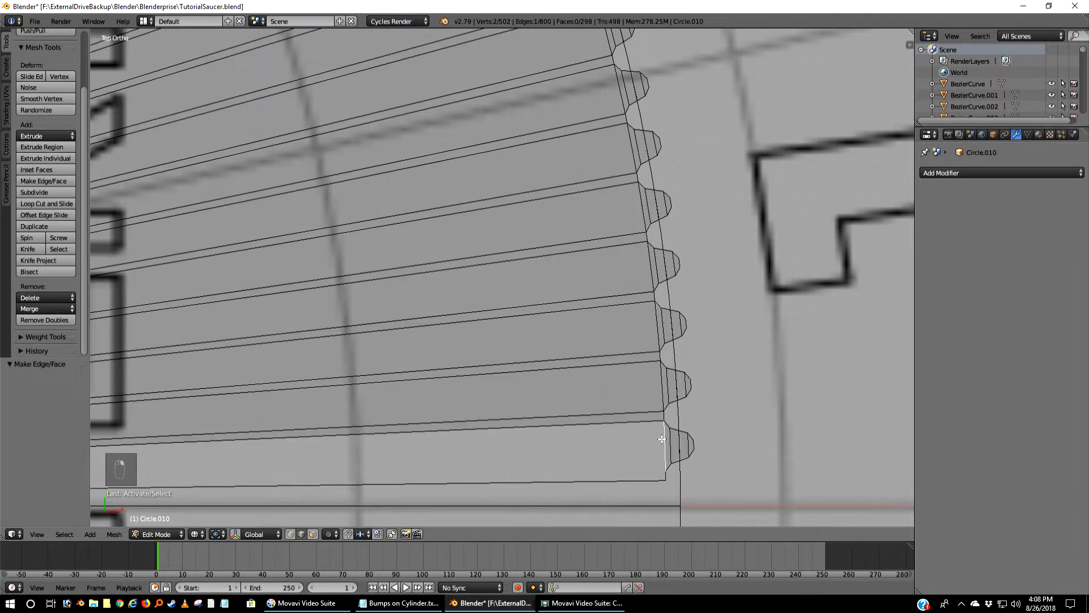
pyautogui.keyDown('shift'); pyautogui.rightClick(629, 422); pyautogui.keyUp('shift')
pyautogui.press('f')
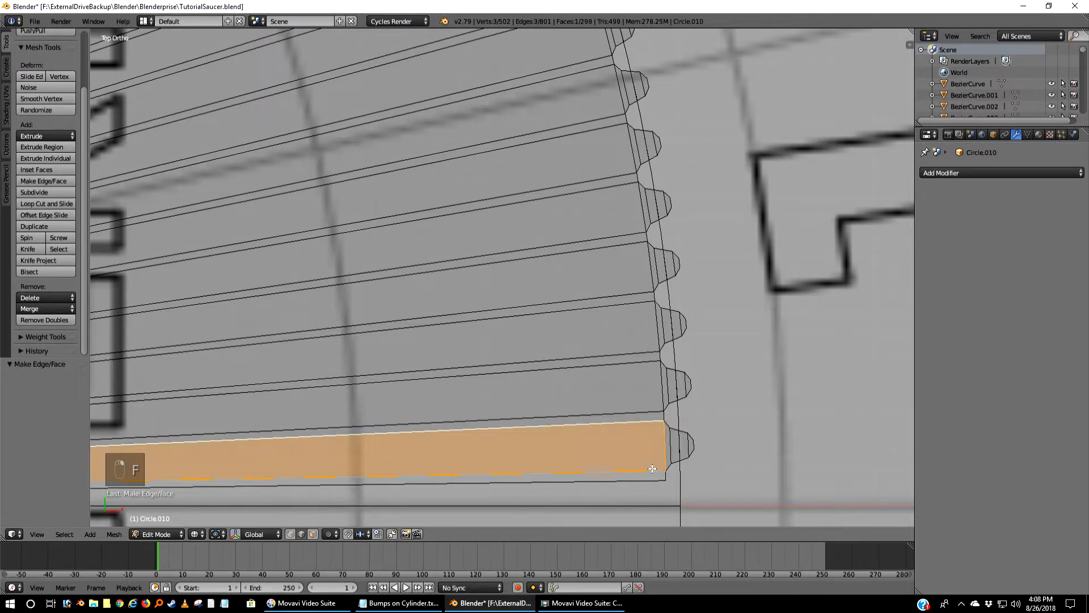
pyautogui.rightClick(651, 474)
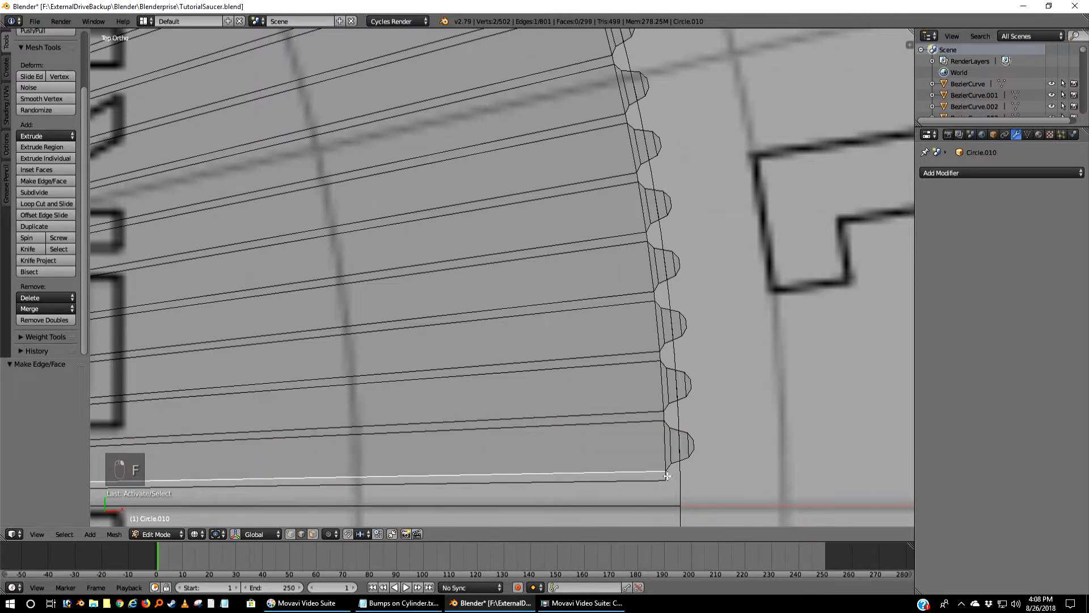
pyautogui.keyDown('shift'); pyautogui.rightClick(663, 479); pyautogui.keyUp('shift')
pyautogui.rightClick(648, 470)
pyautogui.keyDown('shift'); pyautogui.rightClick(644, 479); pyautogui.keyUp('shift')
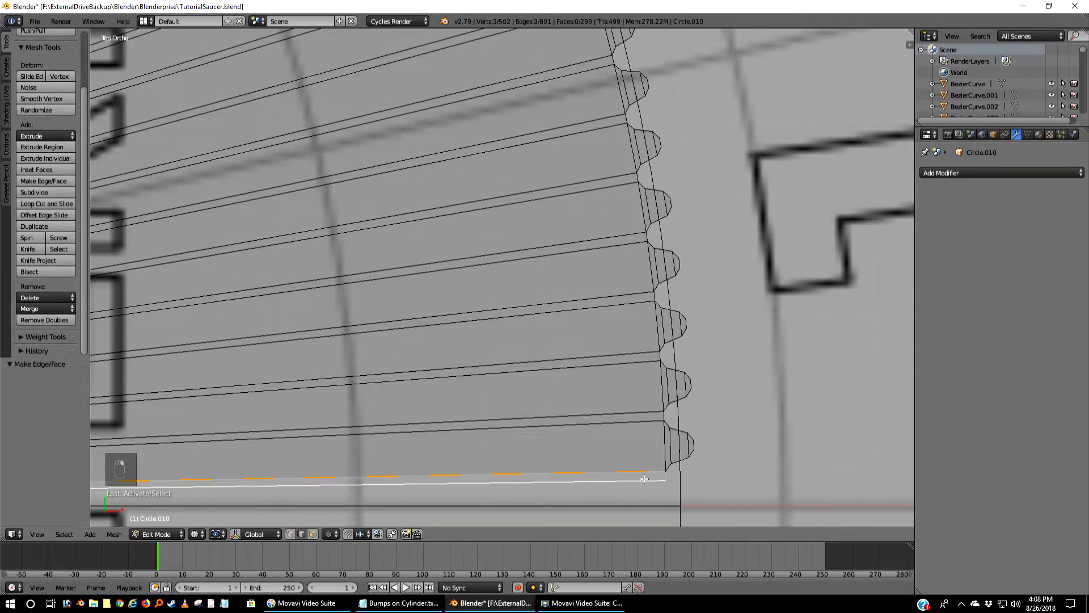
pyautogui.press('f')
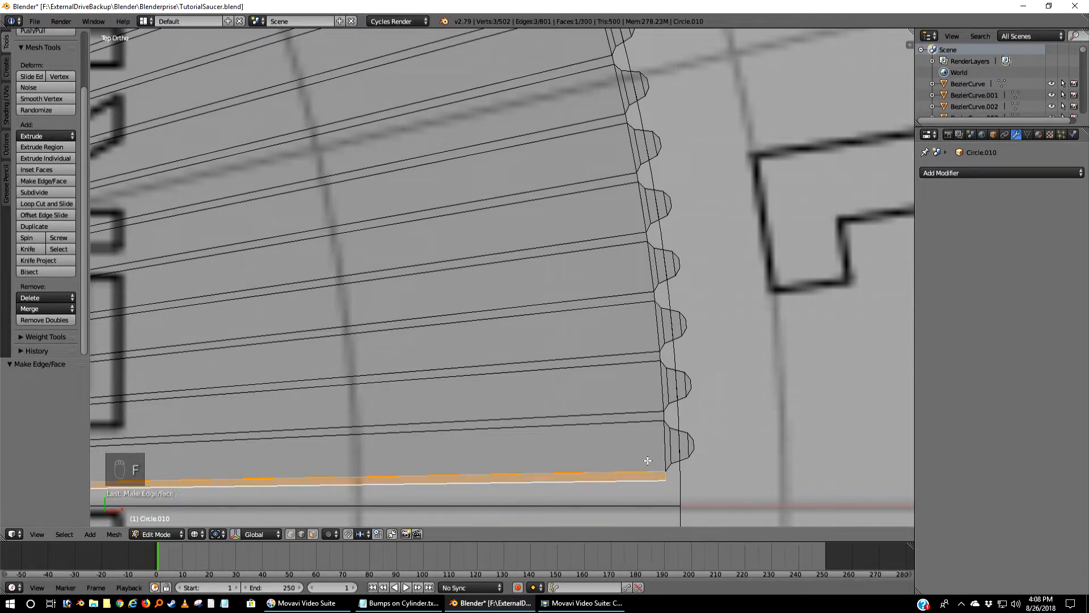
pyautogui.press('a')
pyautogui.scroll(-8, 648, 460)
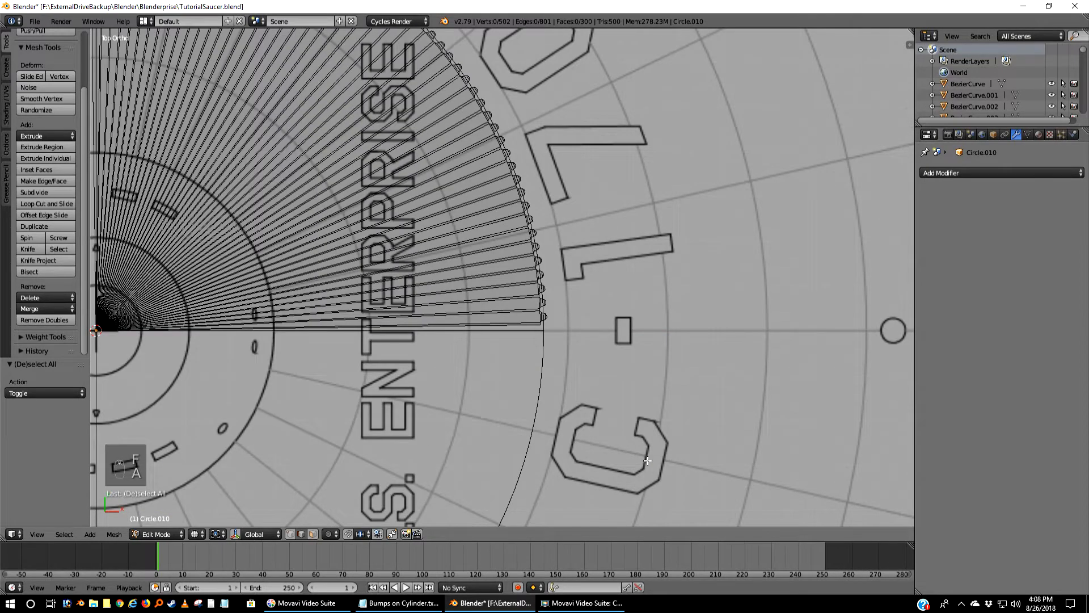
pyautogui.scroll(3, 647, 461)
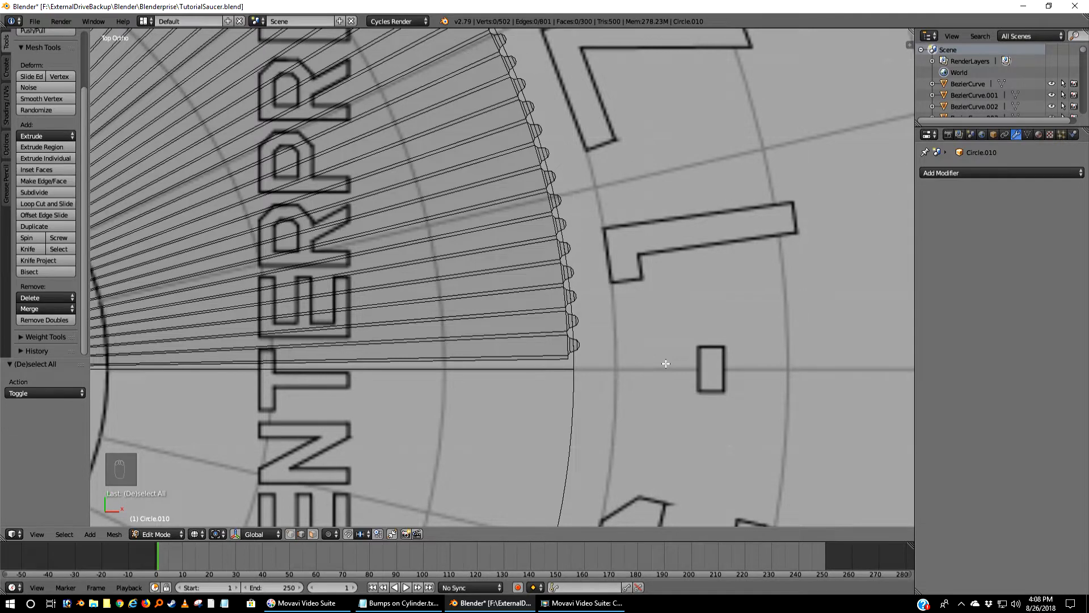
# - Leave mesh editing and delete the smooth circle object Circle.008
pyautogui.press('Tab')
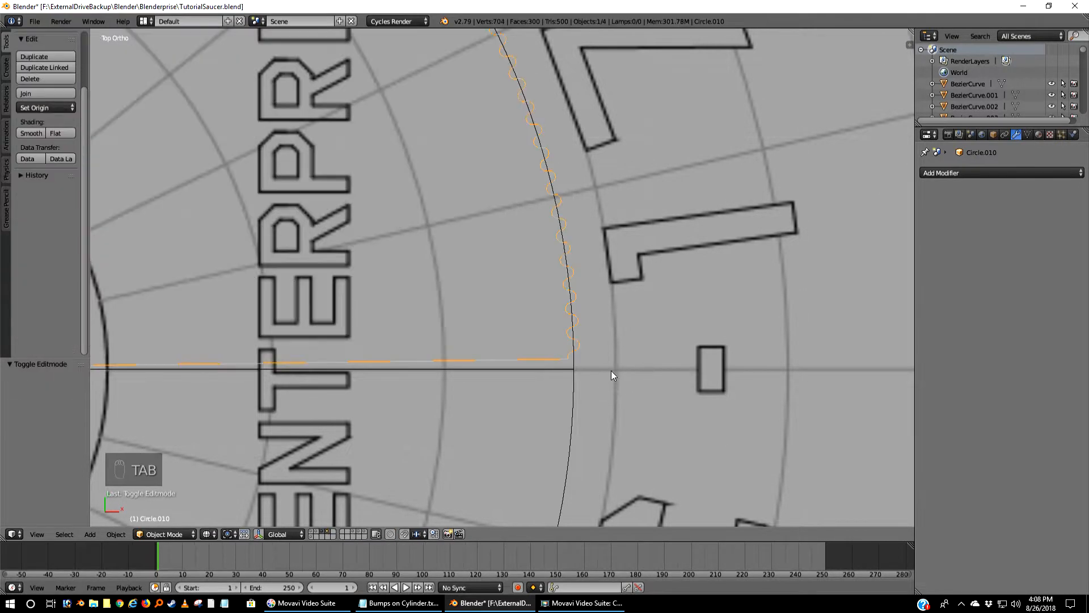
pyautogui.rightClick(575, 406)
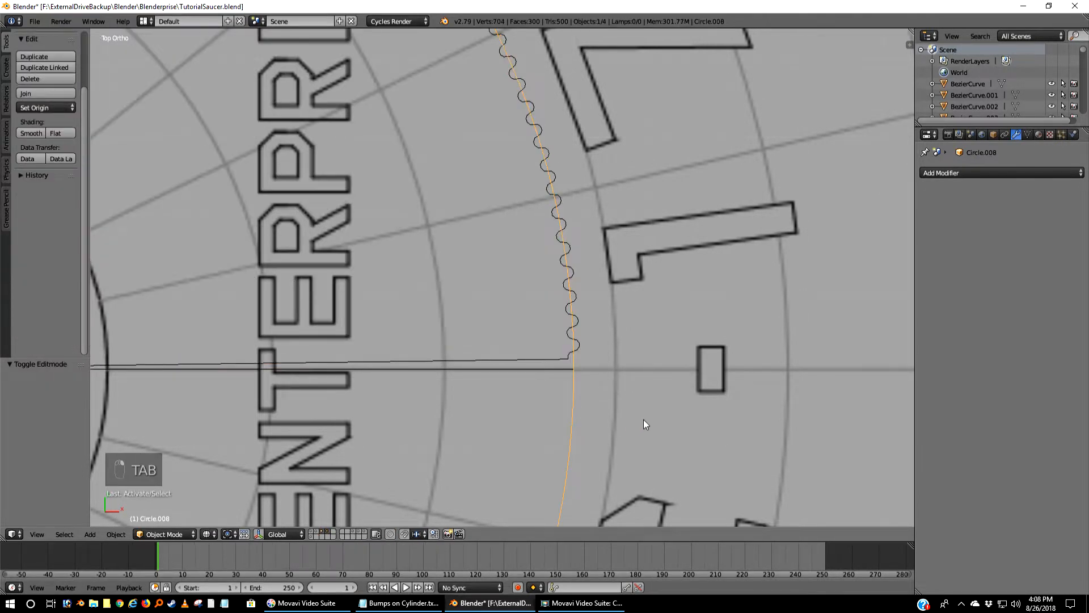
pyautogui.press('x')
pyautogui.click(643, 419)
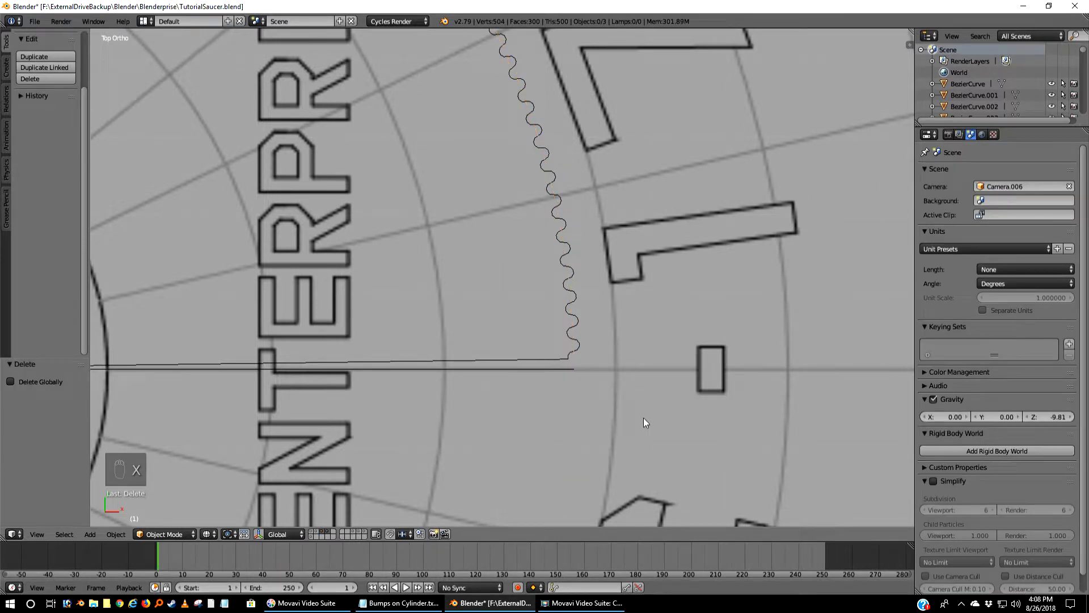
# - Select the bumpy quarter and examine its filled surface in solid shading from an angle, returning to the top wireframe view
pyautogui.rightClick(575, 333)
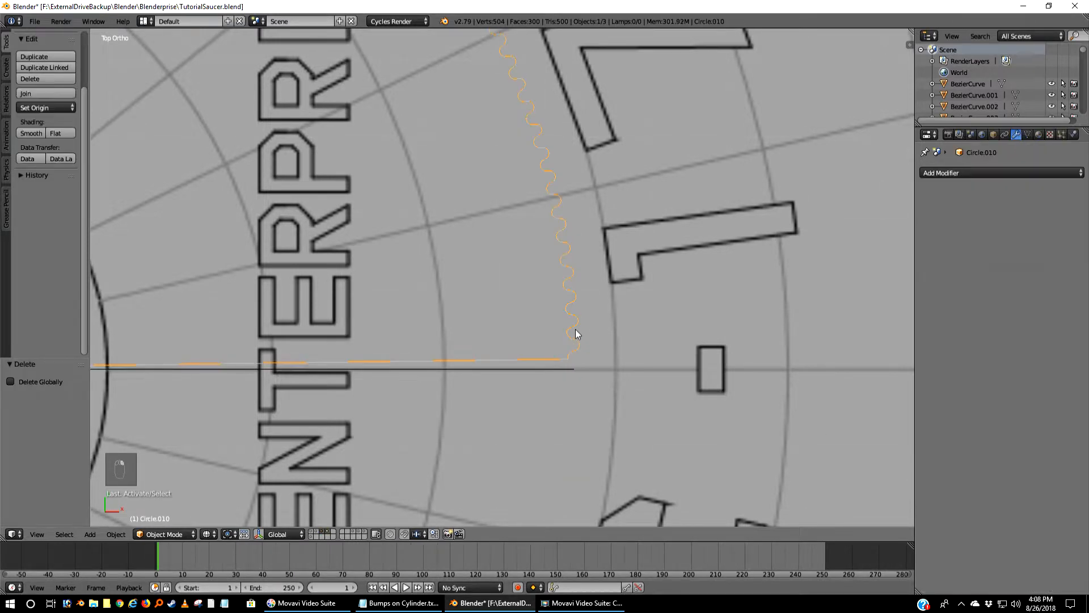
pyautogui.scroll(-7, 576, 334)
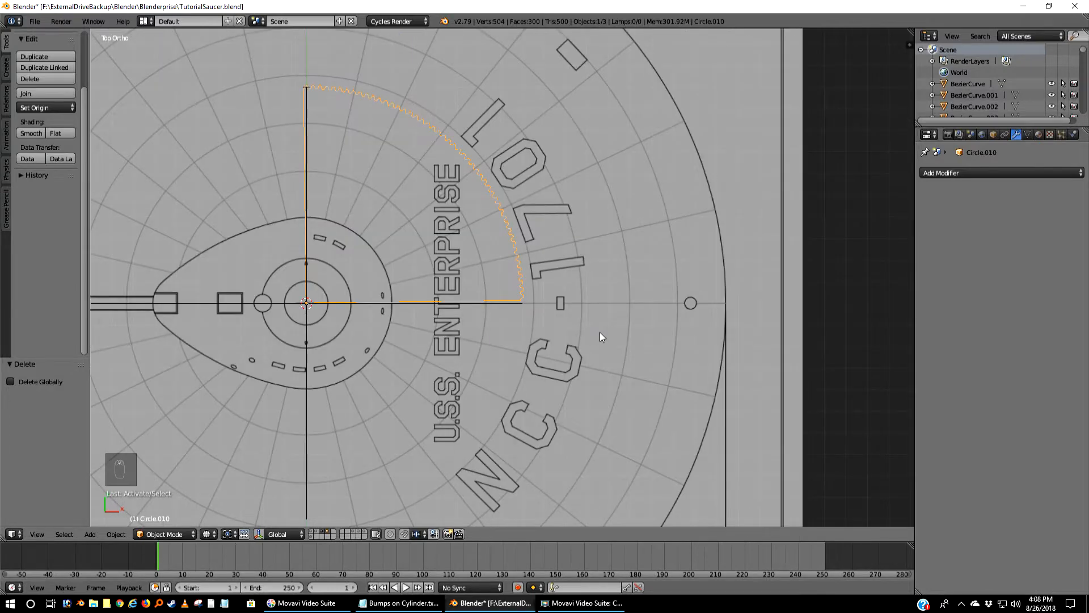
pyautogui.press('z')
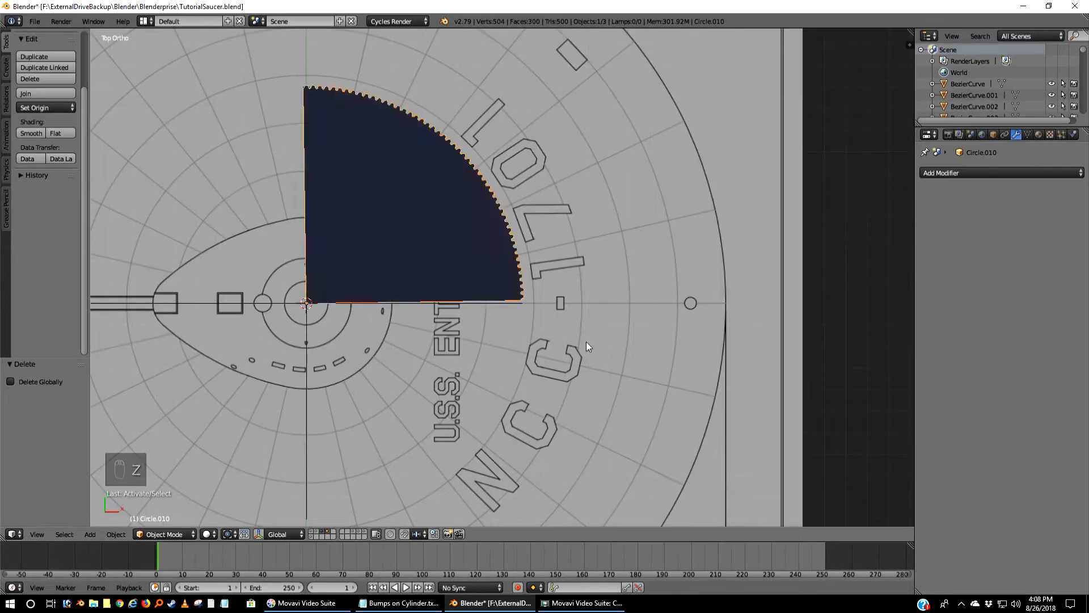
pyautogui.moveTo(586, 342)
pyautogui.mouseDown(button='middle')
pyautogui.moveTo(575, 272)
pyautogui.moveTo(548, 307)
pyautogui.moveTo(657, 358)
pyautogui.moveTo(586, 311)
pyautogui.moveTo(594, 212)
pyautogui.moveTo(593, 309)
pyautogui.mouseUp(button='middle')
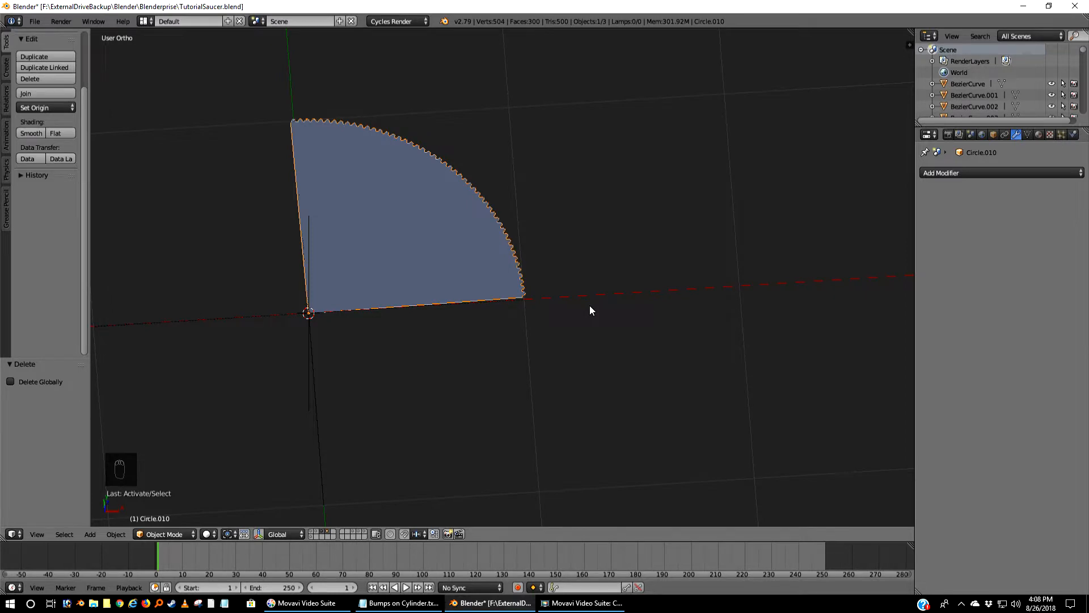
pyautogui.press('KP_7')
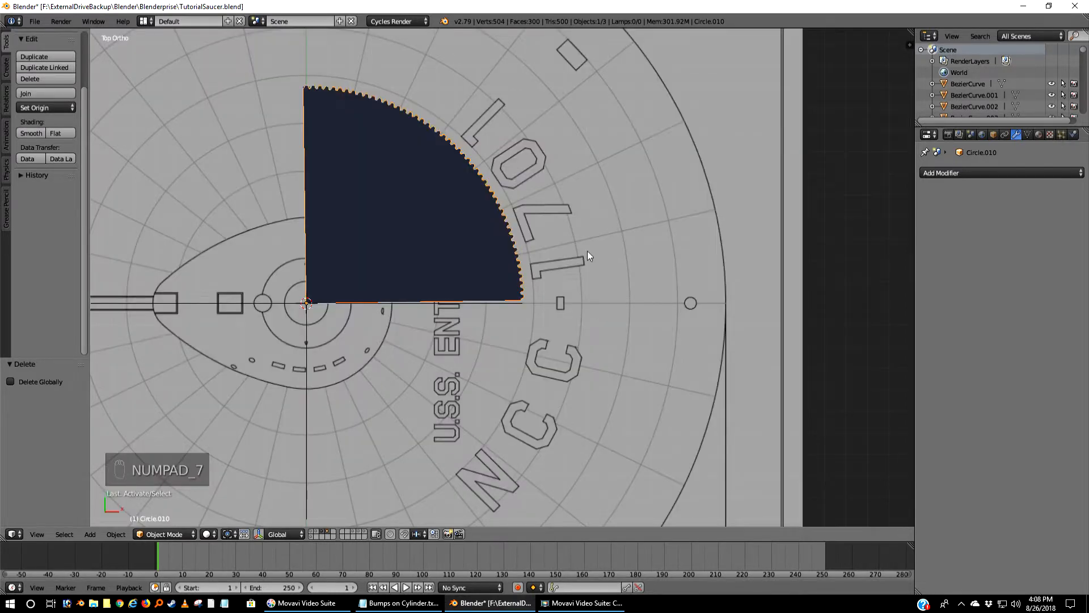
pyautogui.press('z')
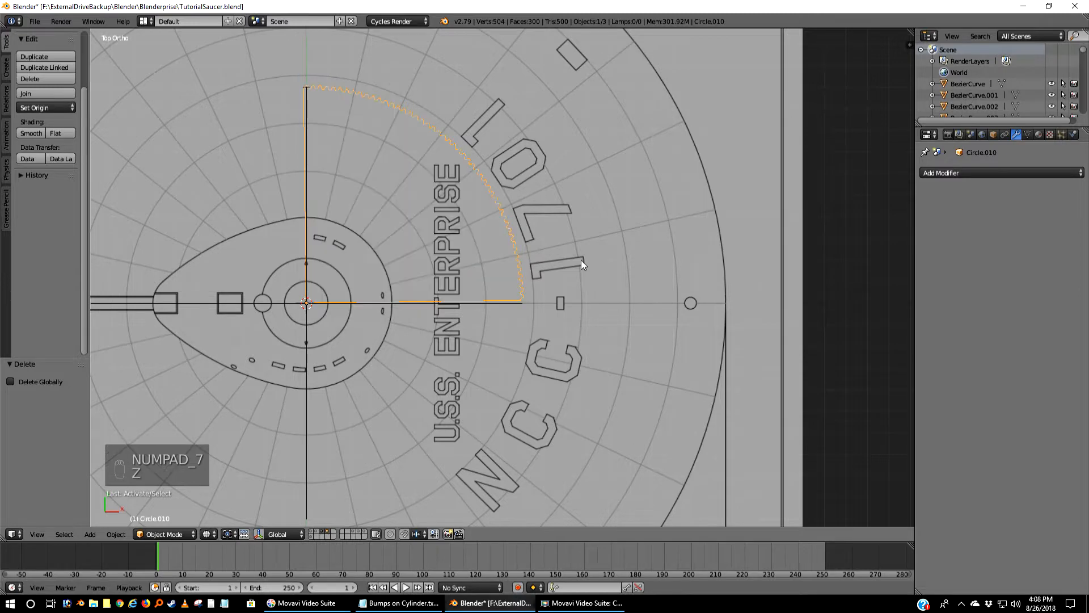
# - Try a Mirror modifier across X on the bumpy quarter and remove it
pyautogui.click(961, 171)
pyautogui.click(869, 291)
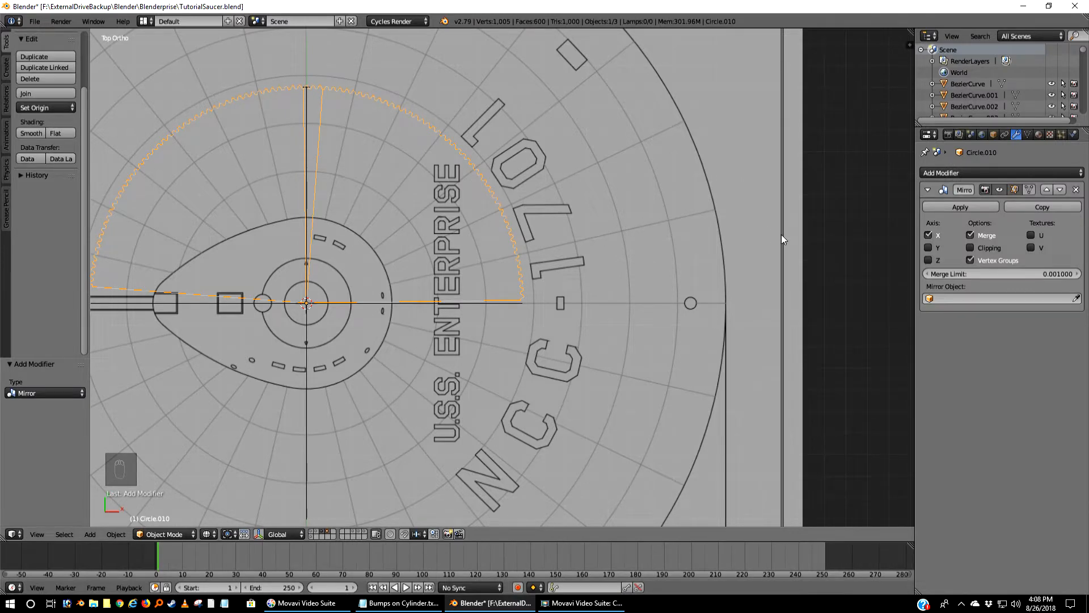
pyautogui.click(1076, 190)
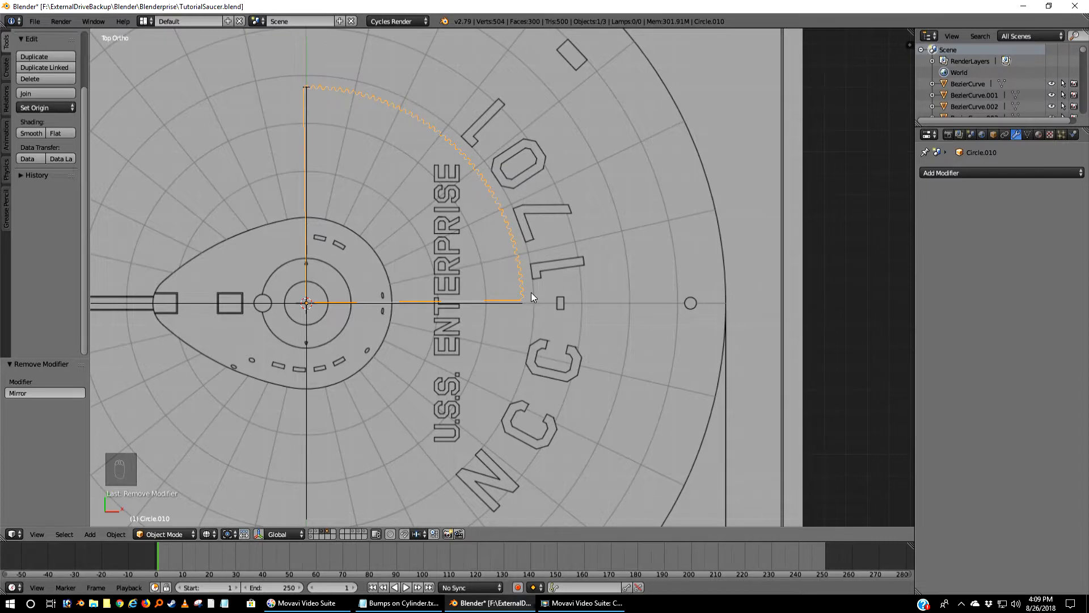
# - Rotate the bumpy quarter by 0.8° in the top view to align its lower edge with the horizontal axis
pyautogui.scroll(8, 531, 292)
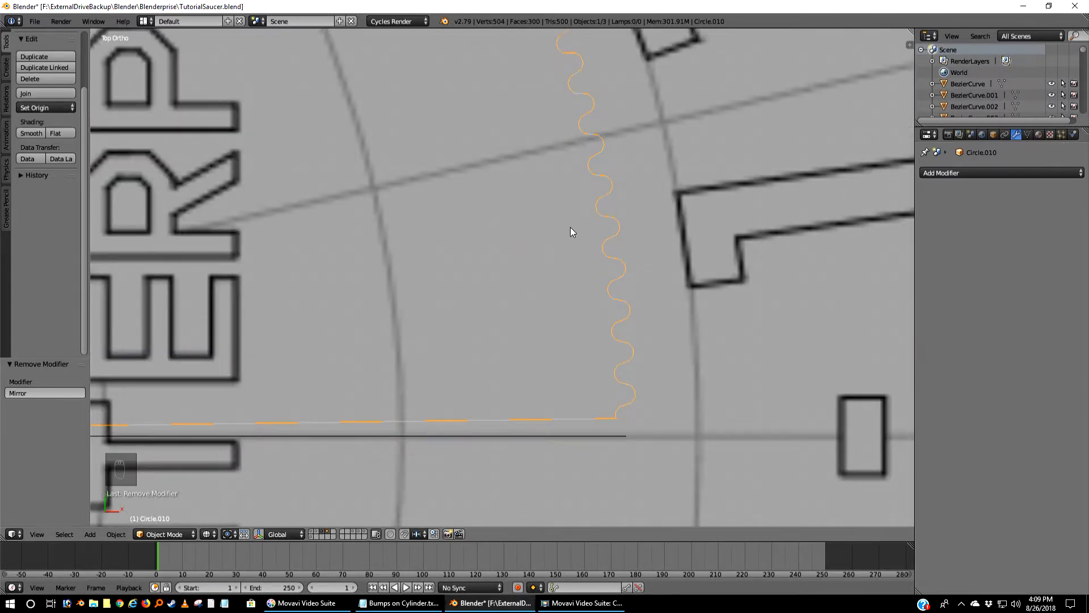
pyautogui.write('r')
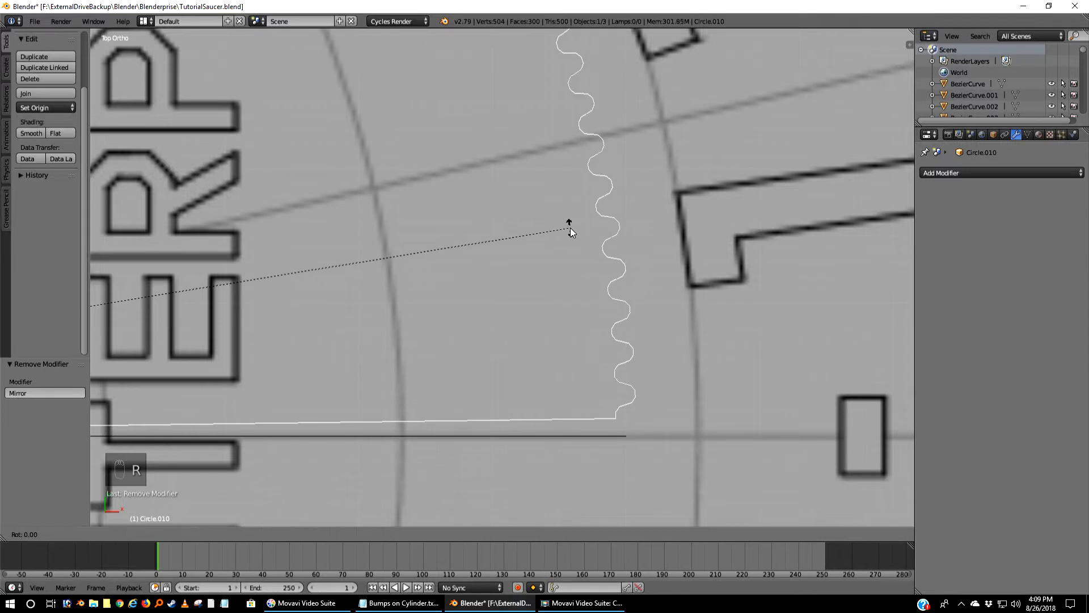
pyautogui.write('.8')
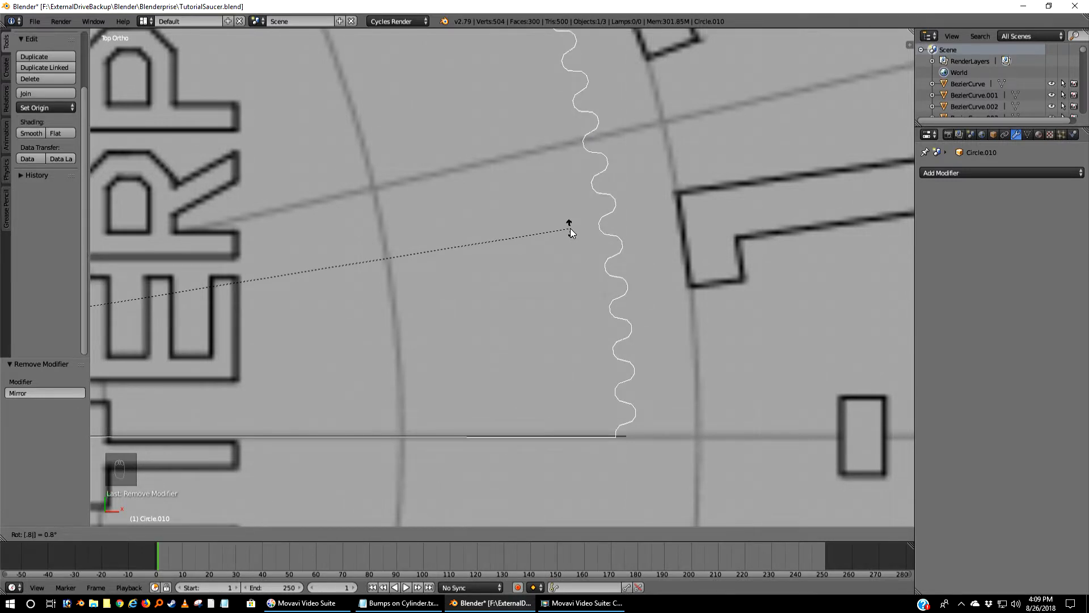
pyautogui.press('Return')
pyautogui.scroll(-3, 570, 230)
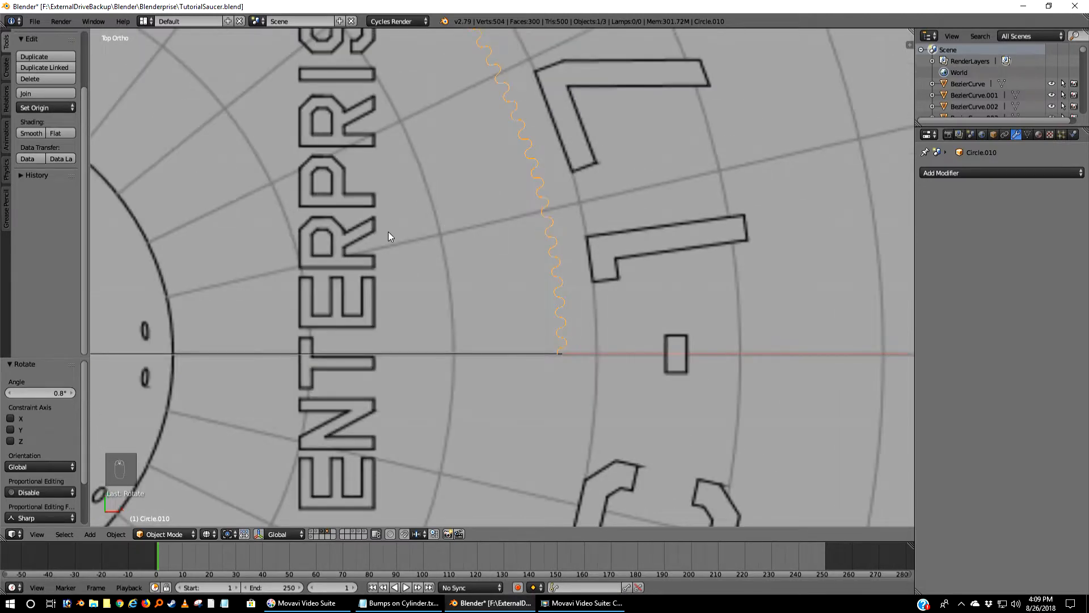
# - Examine how the rotated quarter's upper end and straight edge line up with the vertical axis
pyautogui.keyDown('shift'); pyautogui.moveTo(389, 232); pyautogui.dragTo(681, 355, button='middle'); pyautogui.keyUp('shift')
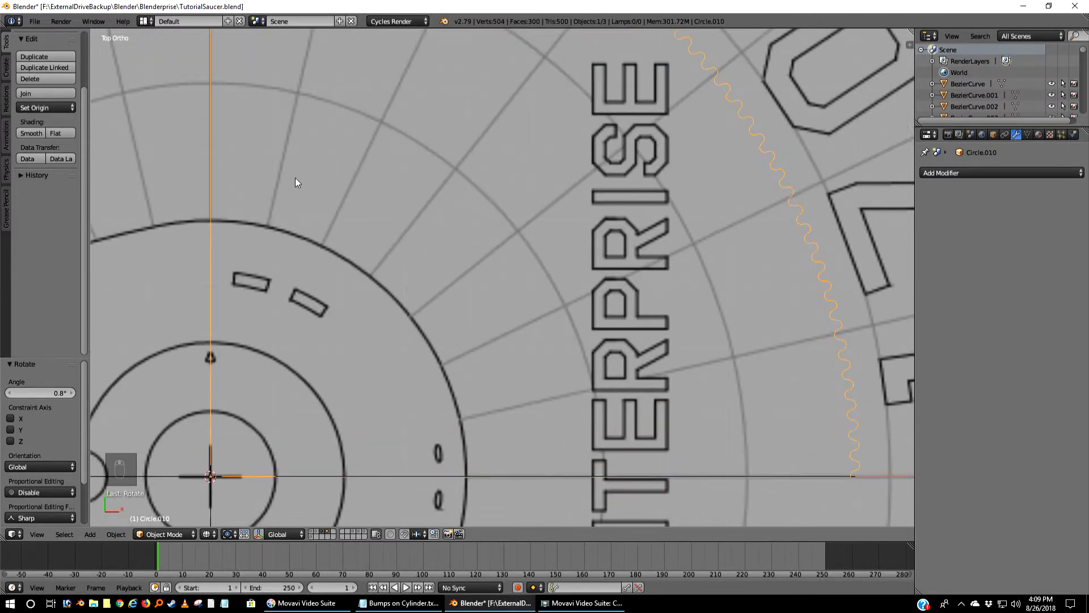
pyautogui.scroll(-5, 299, 167)
pyautogui.keyDown('shift'); pyautogui.scroll(1, 327, 130); pyautogui.keyUp('shift')
pyautogui.scroll(8, 372, 172)
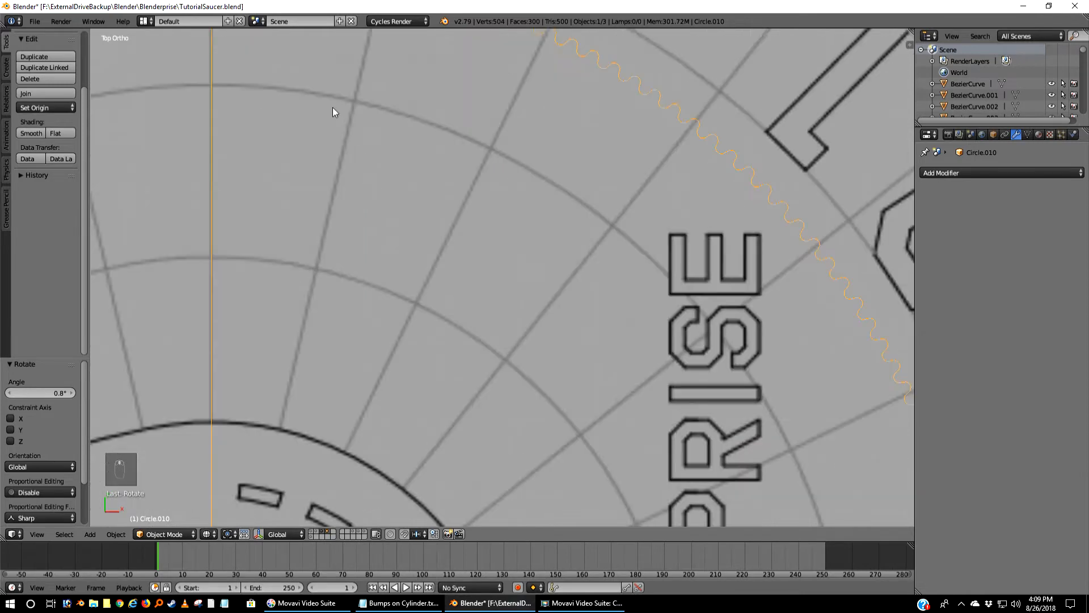
pyautogui.moveTo(333, 107)
pyautogui.keyDown('shift'); pyautogui.mouseDown(button='middle')
pyautogui.moveTo(574, 429)
pyautogui.moveTo(586, 428)
pyautogui.mouseUp(button='middle'); pyautogui.keyUp('shift')
pyautogui.scroll(8, 508, 336)
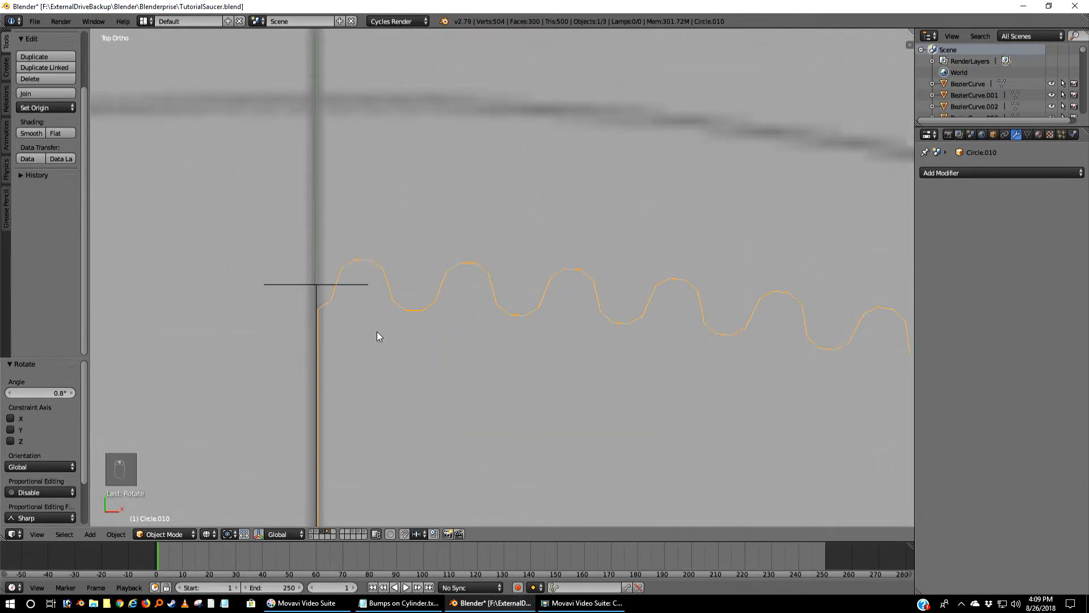
pyautogui.scroll(-10, 379, 335)
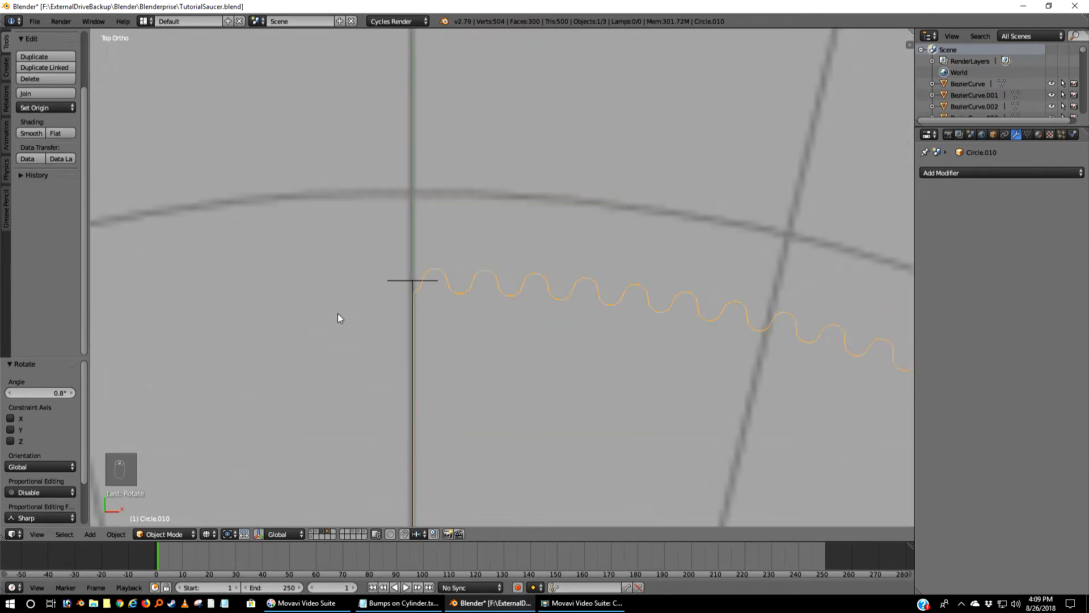
pyautogui.keyDown('shift'); pyautogui.moveTo(703, 425); pyautogui.dragTo(570, 232, button='middle'); pyautogui.keyUp('shift')
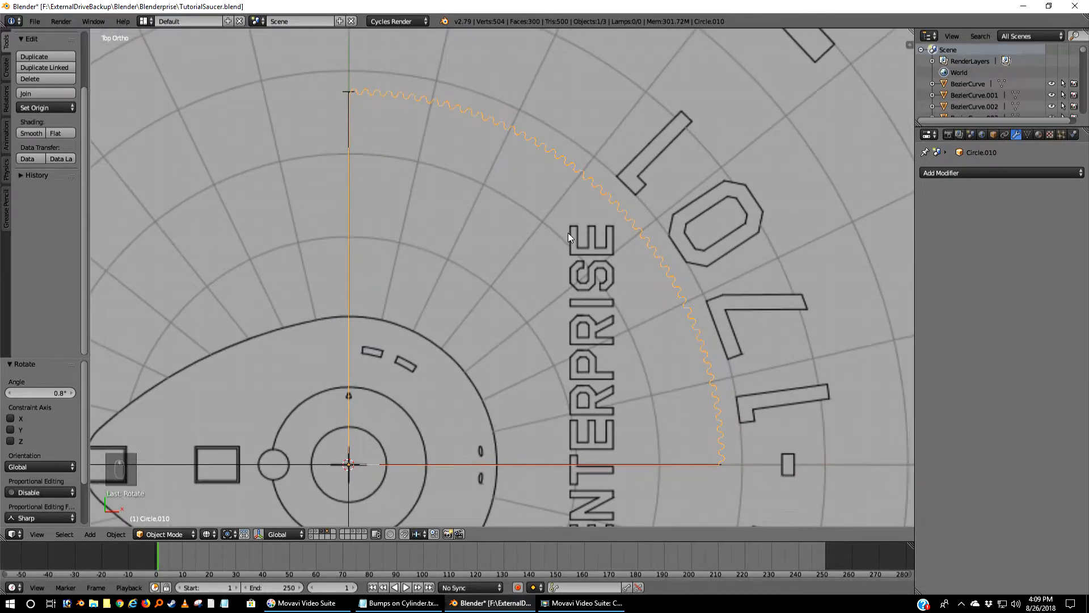
# - Apply the bumpy quarter's location, rotation and scale
pyautogui.hotkey('ctrl', 'a')
pyautogui.click(506, 210)
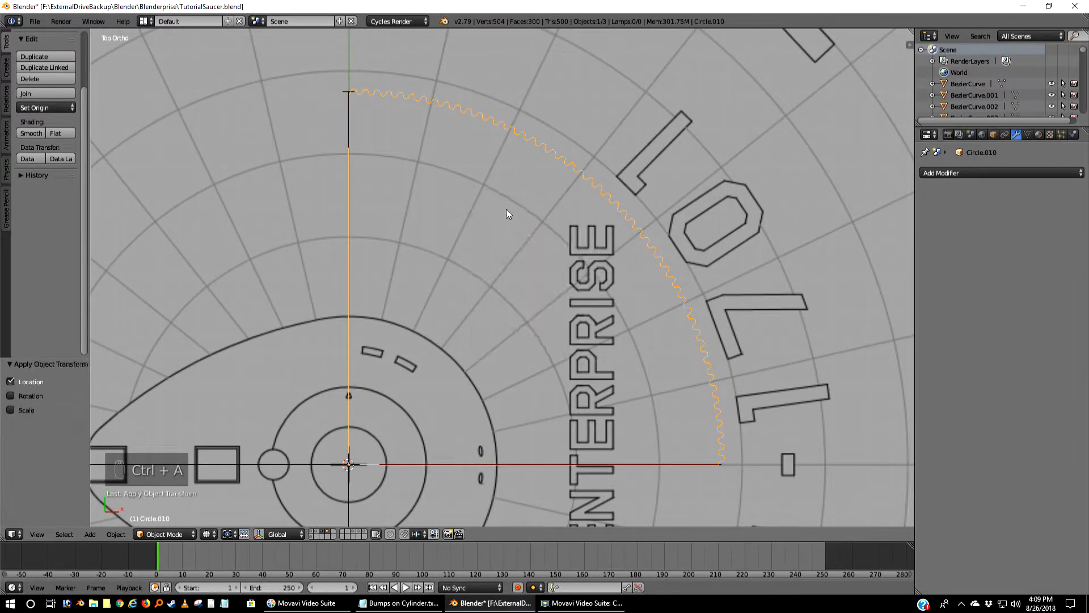
pyautogui.hotkey('ctrl', 'a')
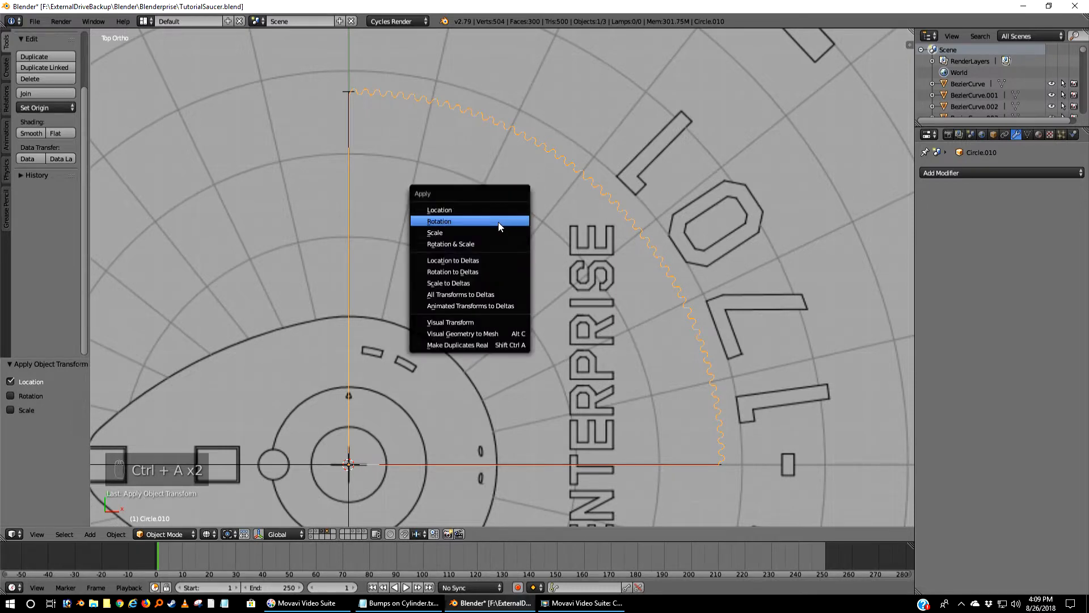
pyautogui.click(498, 223)
pyautogui.hotkey('ctrl', 'a')
pyautogui.click(471, 232)
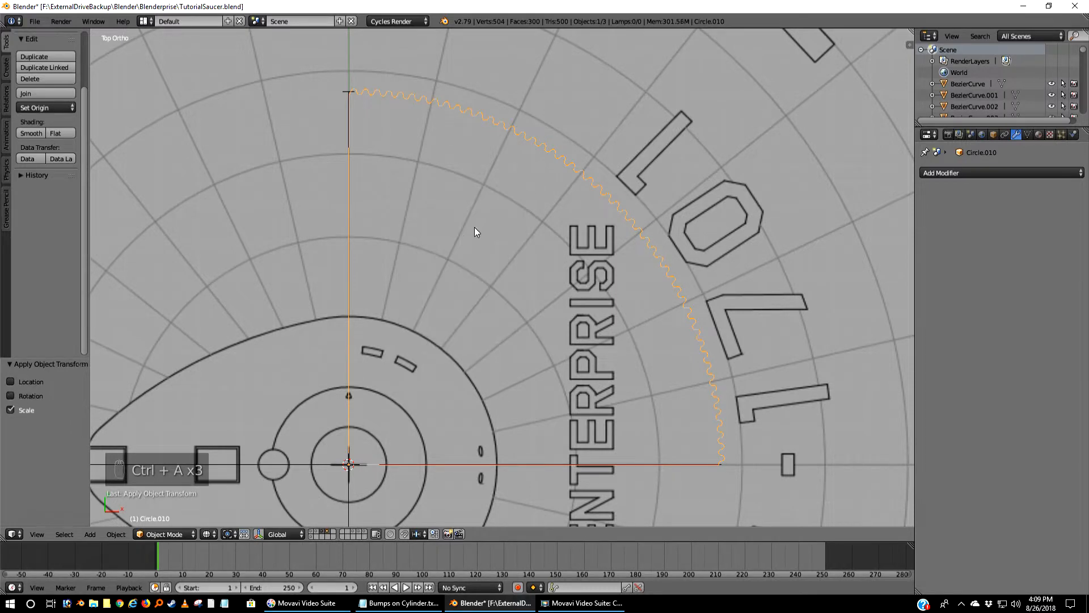
# - Try a Mirror modifier across X on the bumpy quarter and examine the seam along the vertical axis up close
pyautogui.click(945, 171)
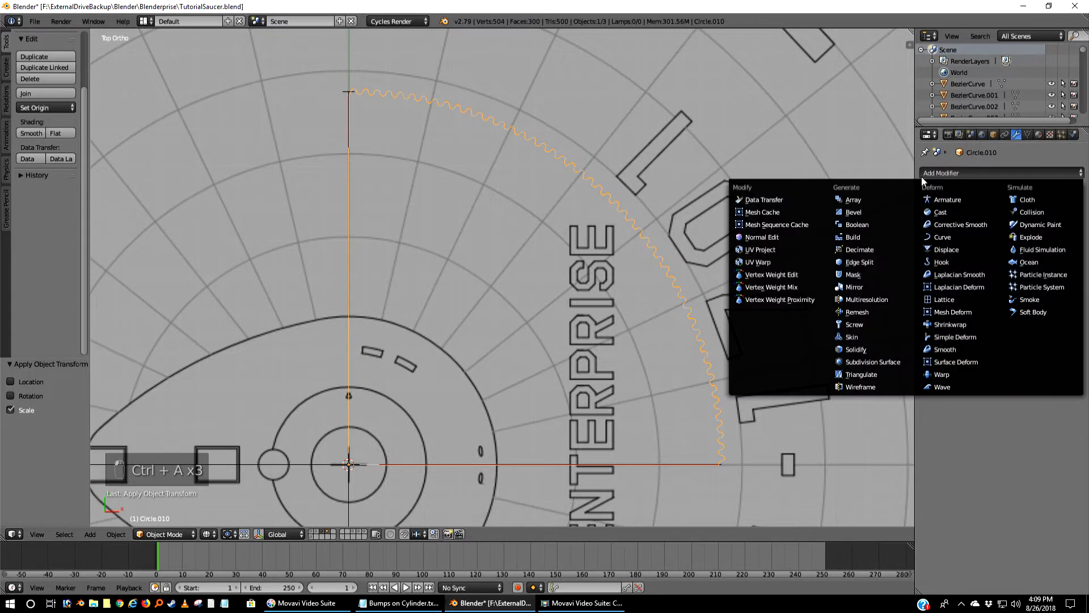
pyautogui.click(869, 286)
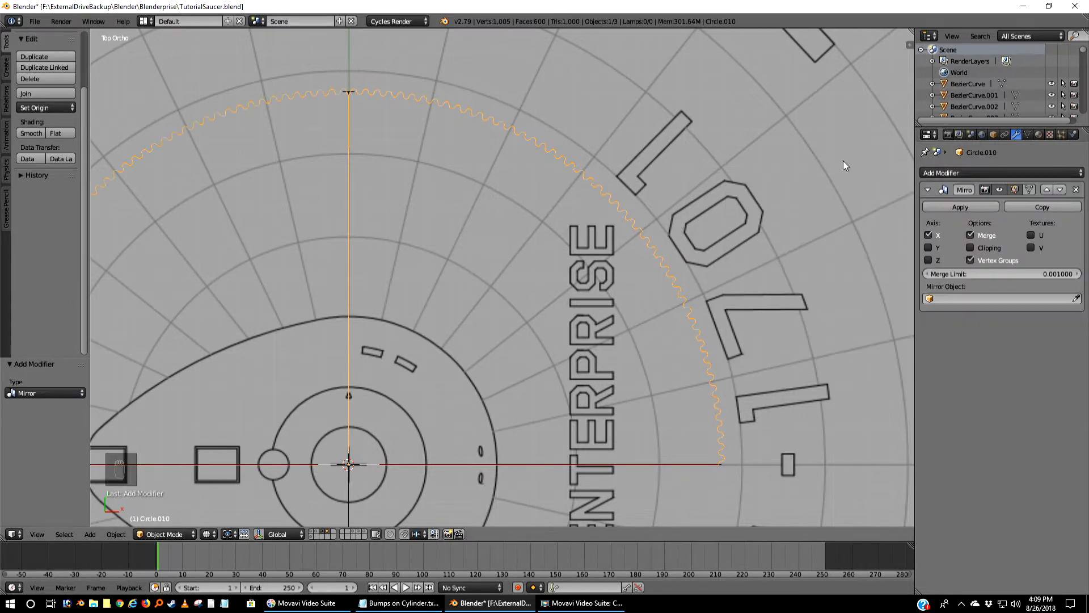
pyautogui.scroll(6, 343, 204)
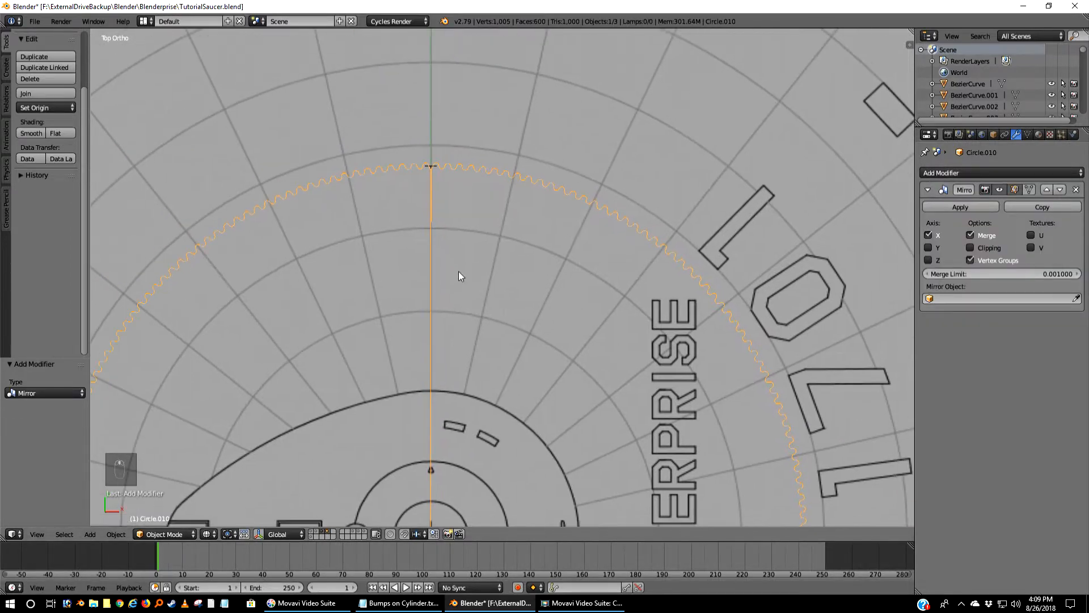
pyautogui.scroll(8, 526, 313)
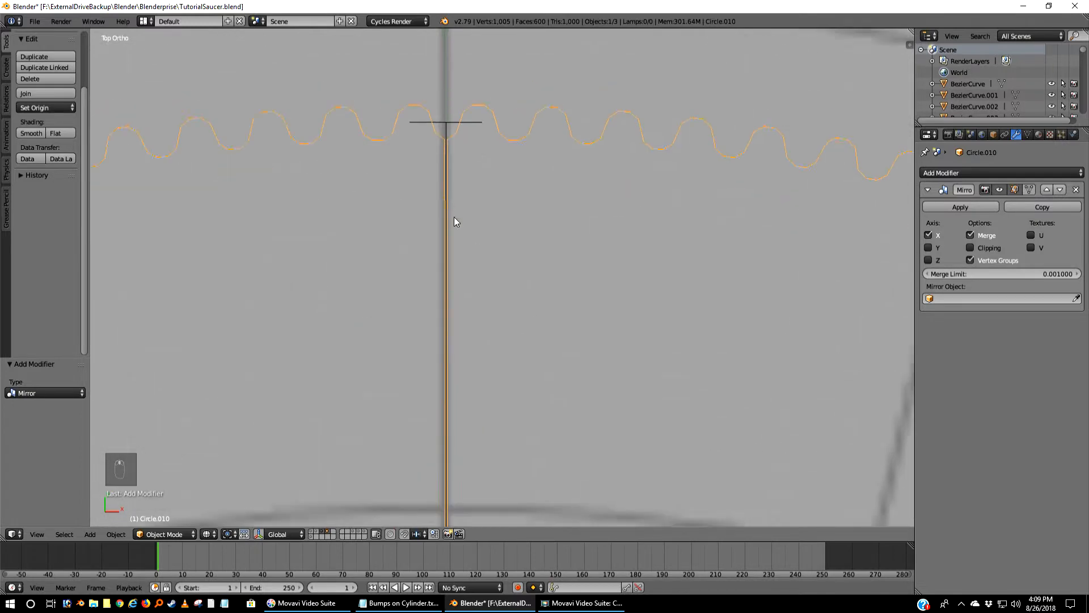
pyautogui.keyDown('shift'); pyautogui.moveTo(494, 223); pyautogui.dragTo(536, 328, button='middle'); pyautogui.keyUp('shift')
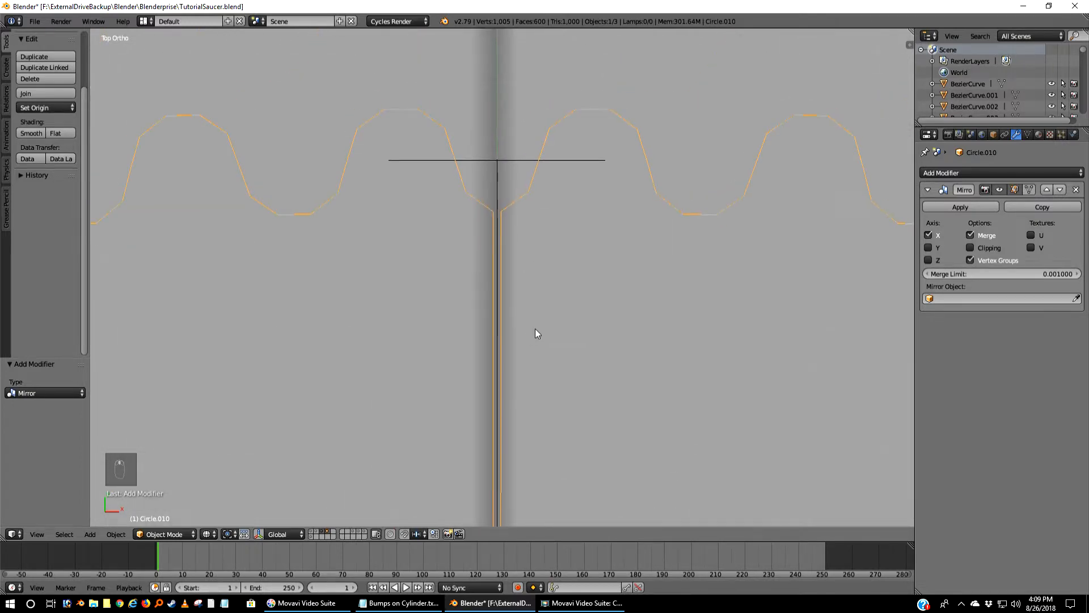
pyautogui.scroll(5, 535, 328)
pyautogui.keyDown('shift'); pyautogui.moveTo(525, 211); pyautogui.dragTo(546, 423, button='middle'); pyautogui.keyUp('shift')
pyautogui.scroll(8, 545, 425)
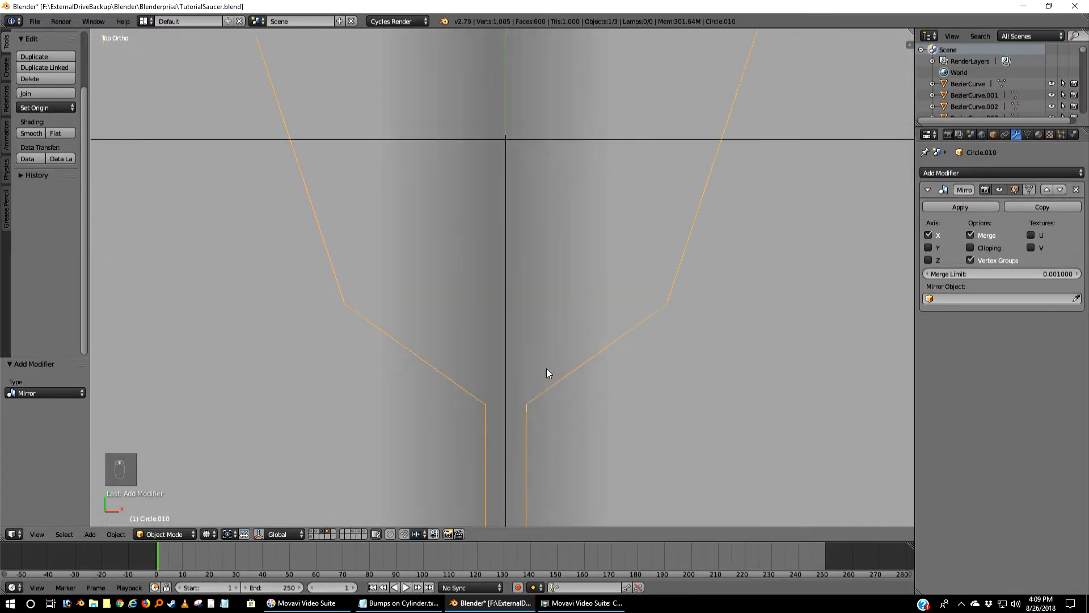
pyautogui.scroll(4, 522, 318)
pyautogui.keyDown('shift'); pyautogui.moveTo(475, 386); pyautogui.dragTo(584, 318, button='middle'); pyautogui.keyUp('shift')
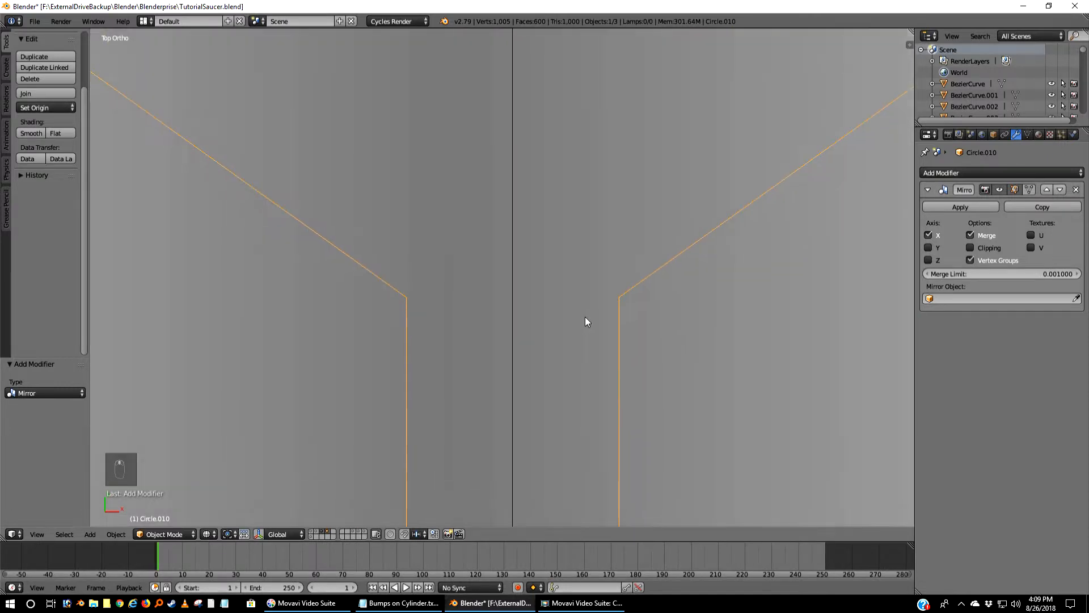
pyautogui.scroll(5, 584, 318)
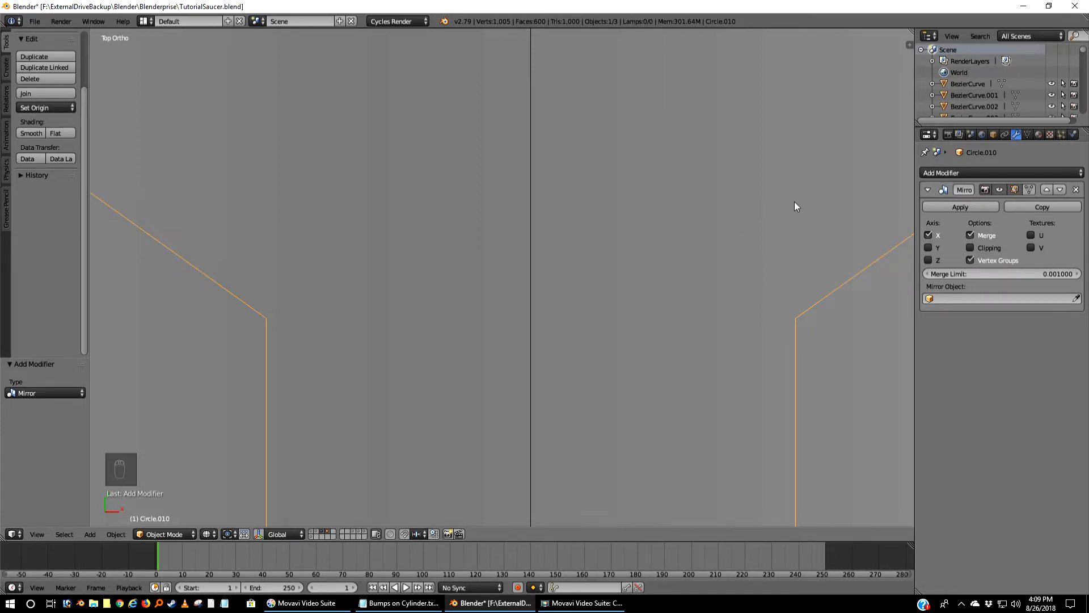
# - Try rotating the mirrored quarter slightly at the seam, and remove the Mirror modifier
pyautogui.press('r')
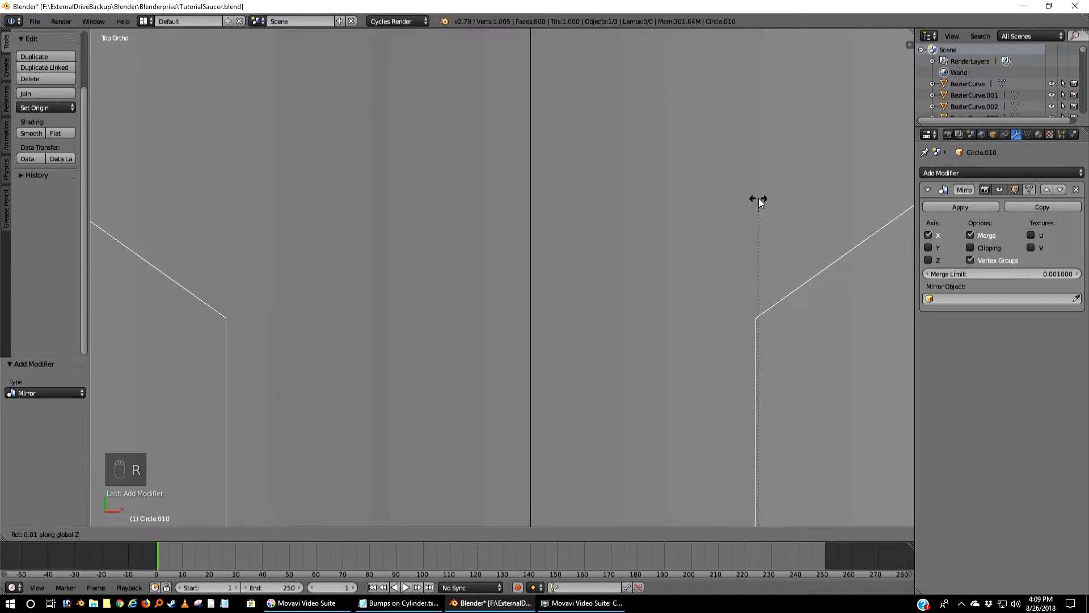
pyautogui.click(654, 182)
pyautogui.scroll(-5, 651, 182)
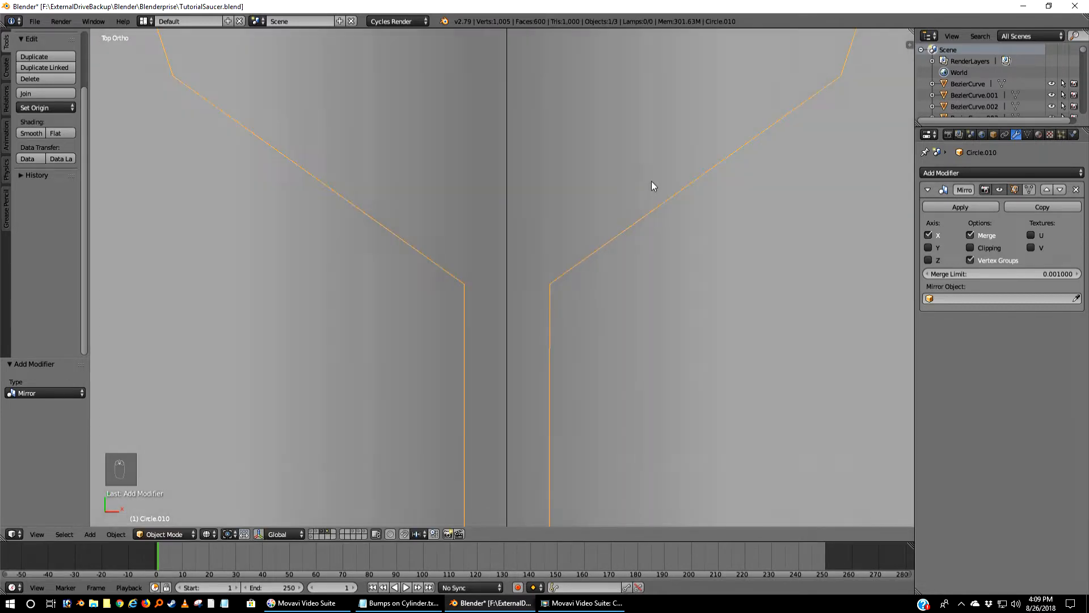
pyautogui.scroll(-8, 651, 181)
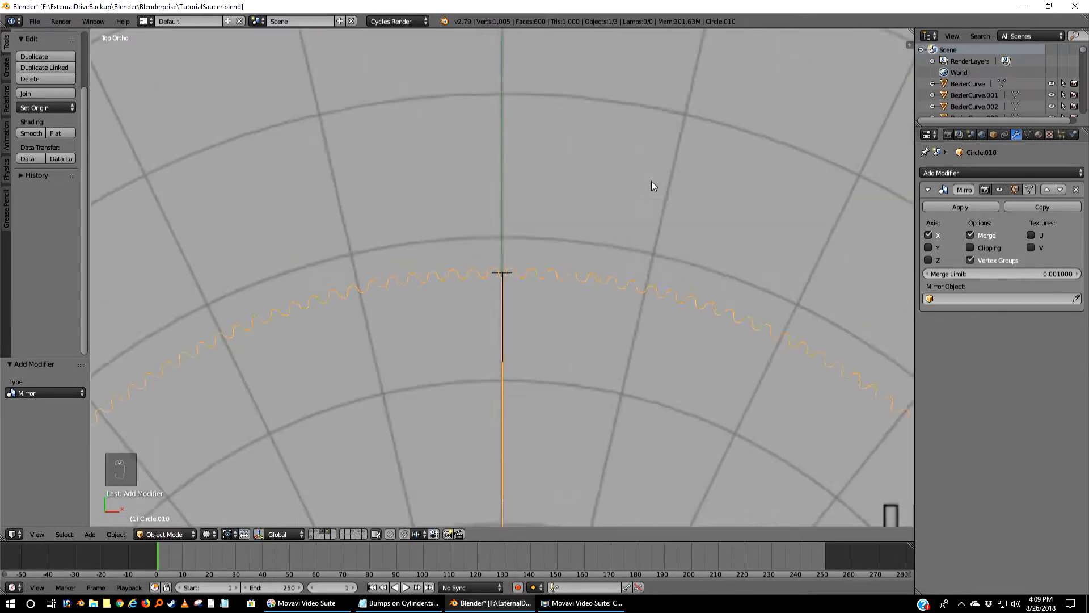
pyautogui.scroll(9, 652, 181)
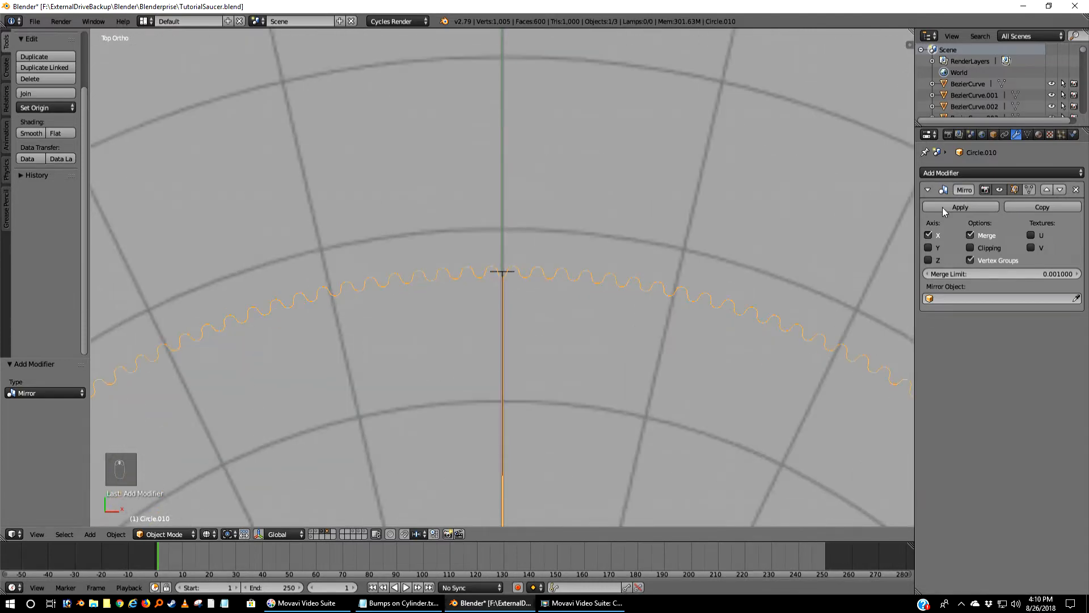
pyautogui.click(1076, 190)
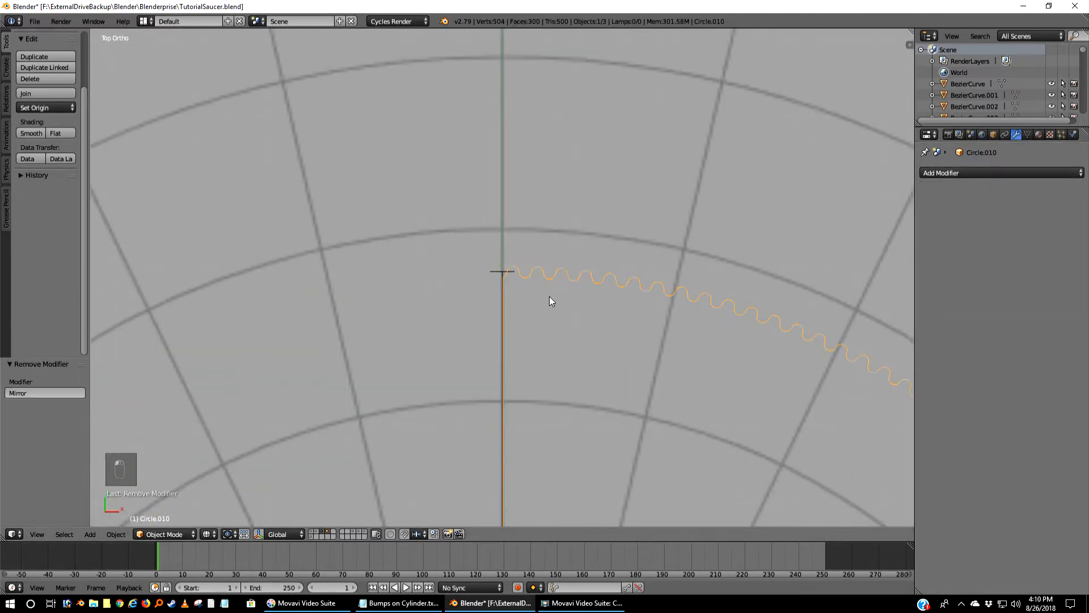
# - Rotate the bumpy quarter about 0.03° around Z so its straight edge lies on the vertical axis
pyautogui.scroll(5, 537, 323)
pyautogui.scroll(5, 539, 320)
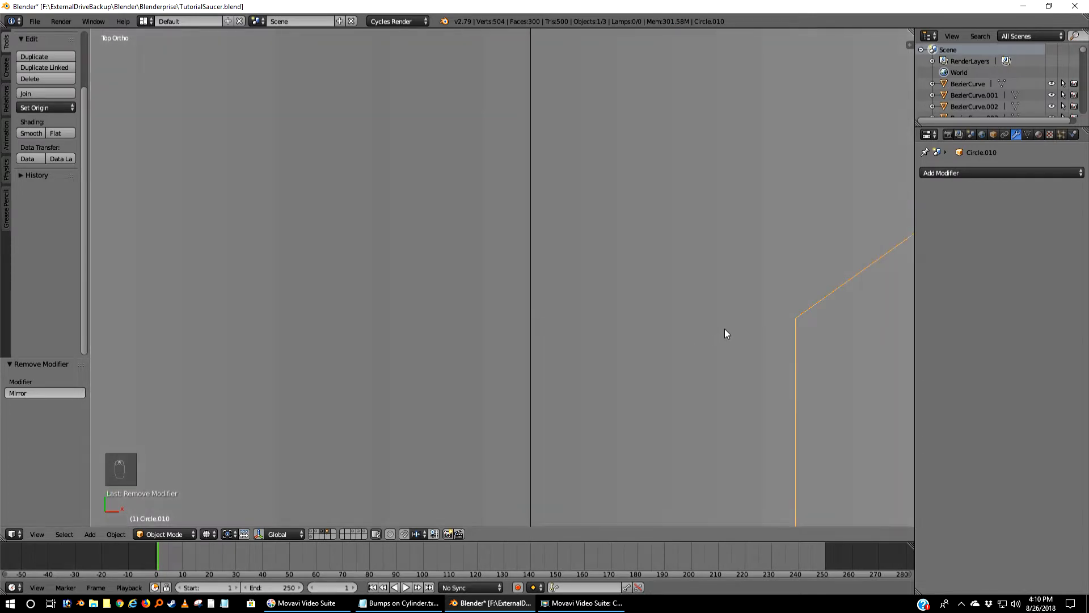
pyautogui.keyDown('shift'); pyautogui.moveTo(725, 329); pyautogui.dragTo(539, 271, button='middle'); pyautogui.keyUp('shift')
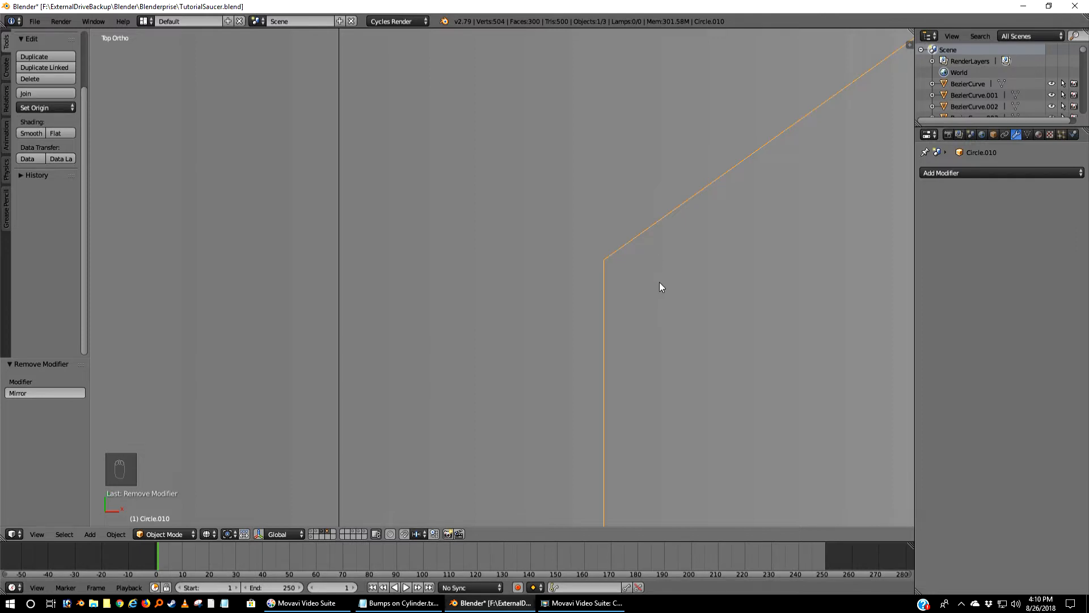
pyautogui.press('r')
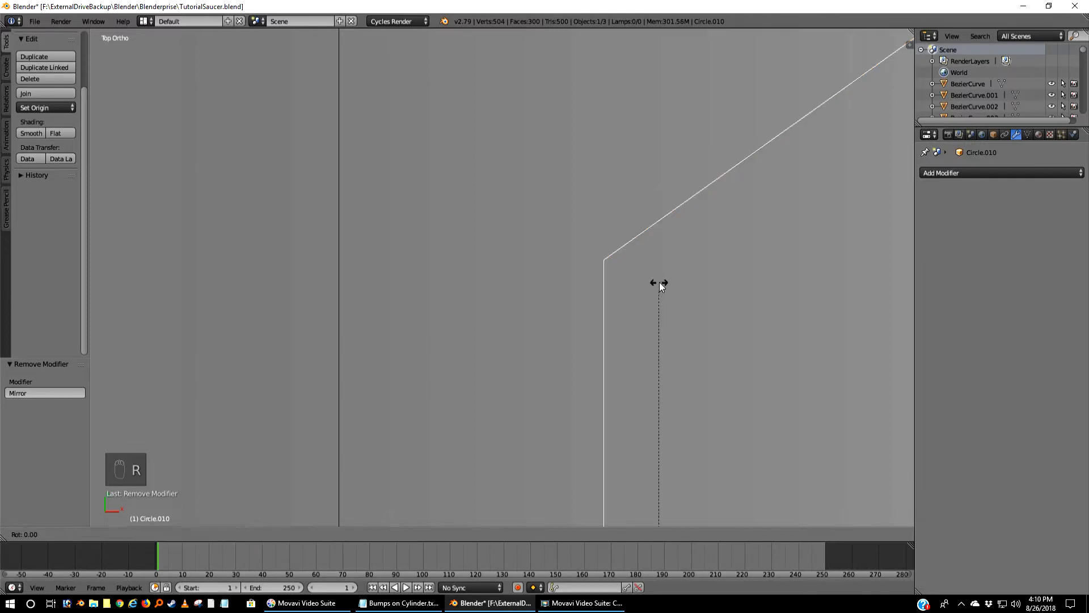
pyautogui.click(447, 216)
pyautogui.scroll(-10, 525, 289)
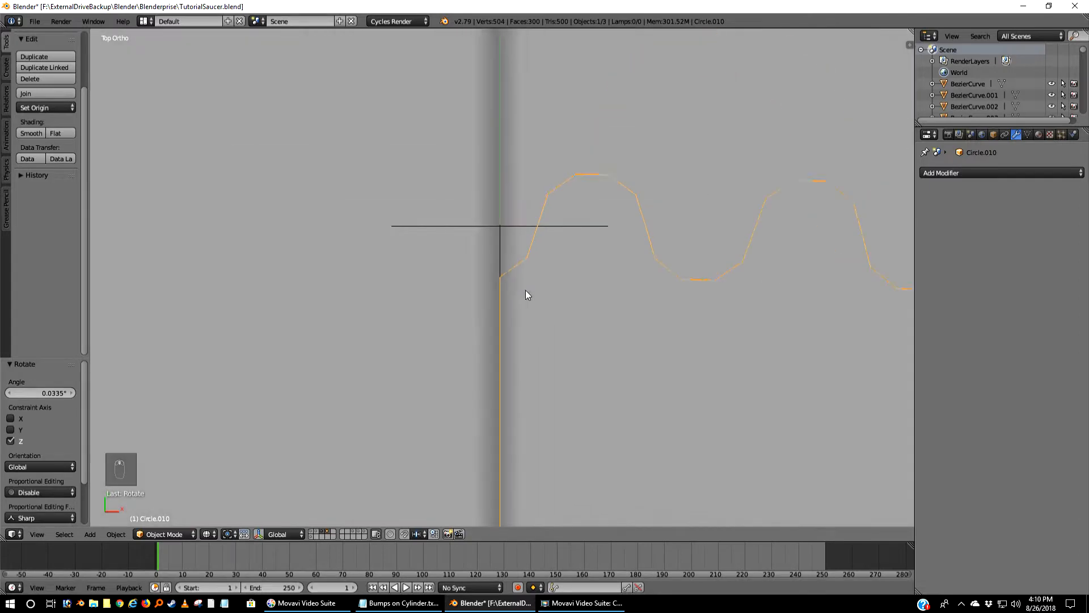
# - Delete the short horizontal line object Circle.009 at the upper end of the quarter's vertical edge
pyautogui.scroll(-4, 494, 254)
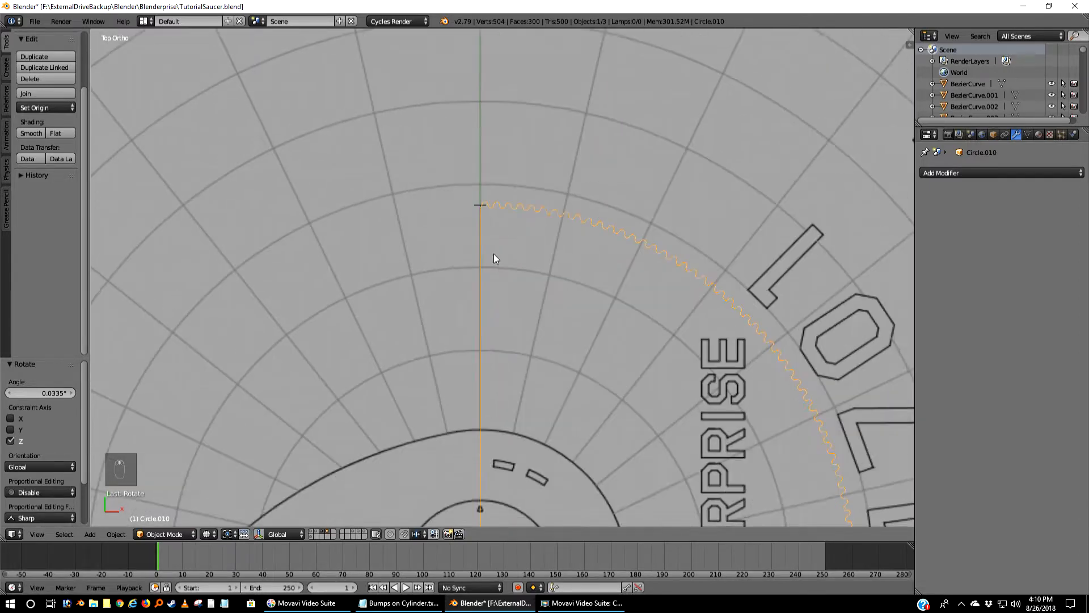
pyautogui.scroll(5, 438, 119)
pyautogui.keyDown('shift'); pyautogui.moveTo(434, 203); pyautogui.dragTo(438, 281, button='middle'); pyautogui.keyUp('shift')
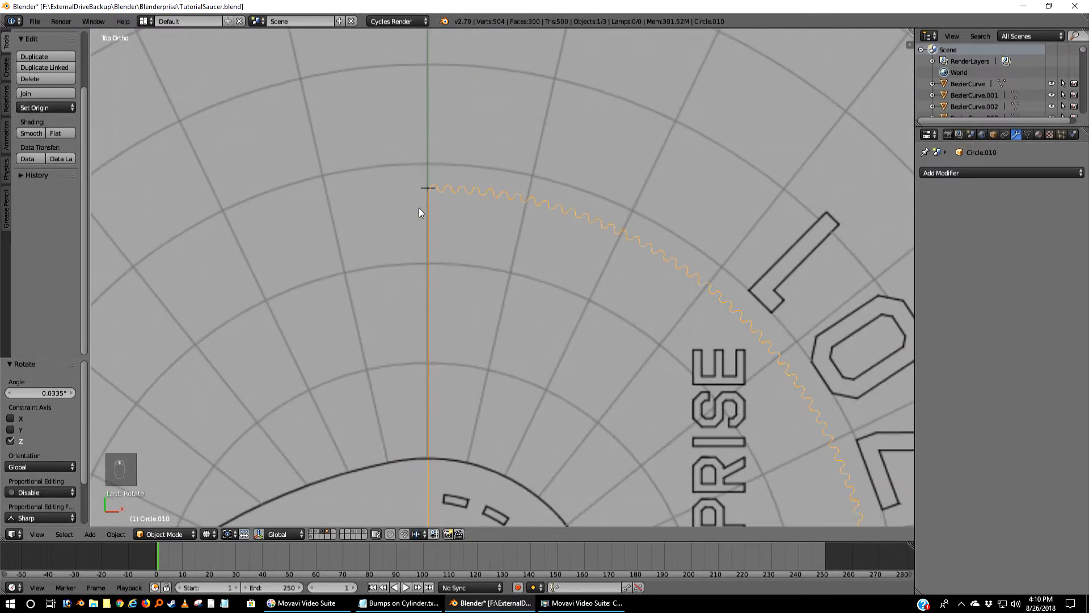
pyautogui.rightClick(424, 188)
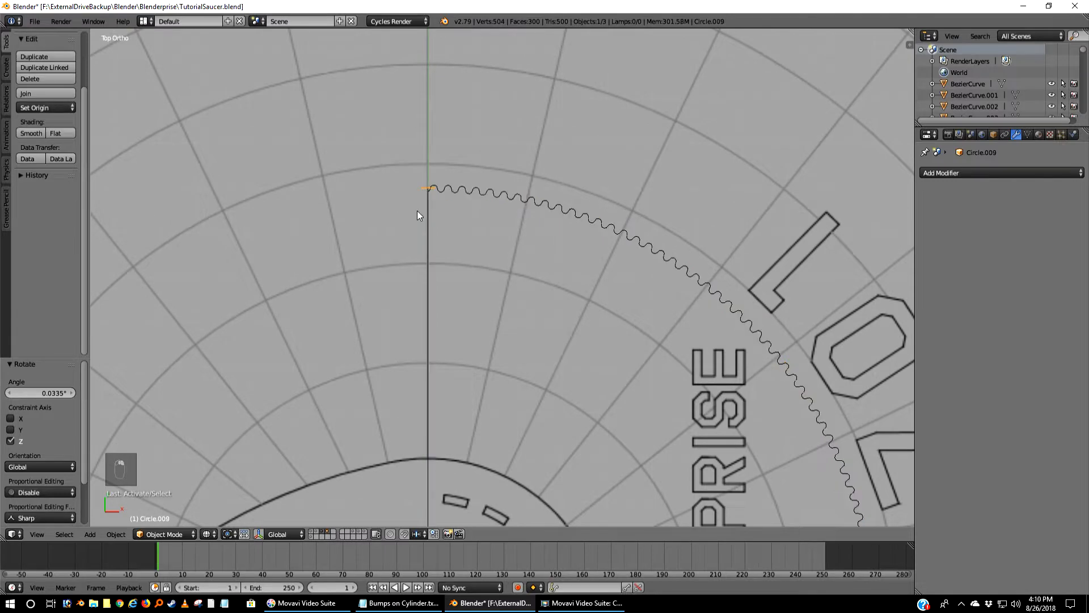
pyautogui.press('x')
pyautogui.click(495, 251)
pyautogui.scroll(-5, 496, 250)
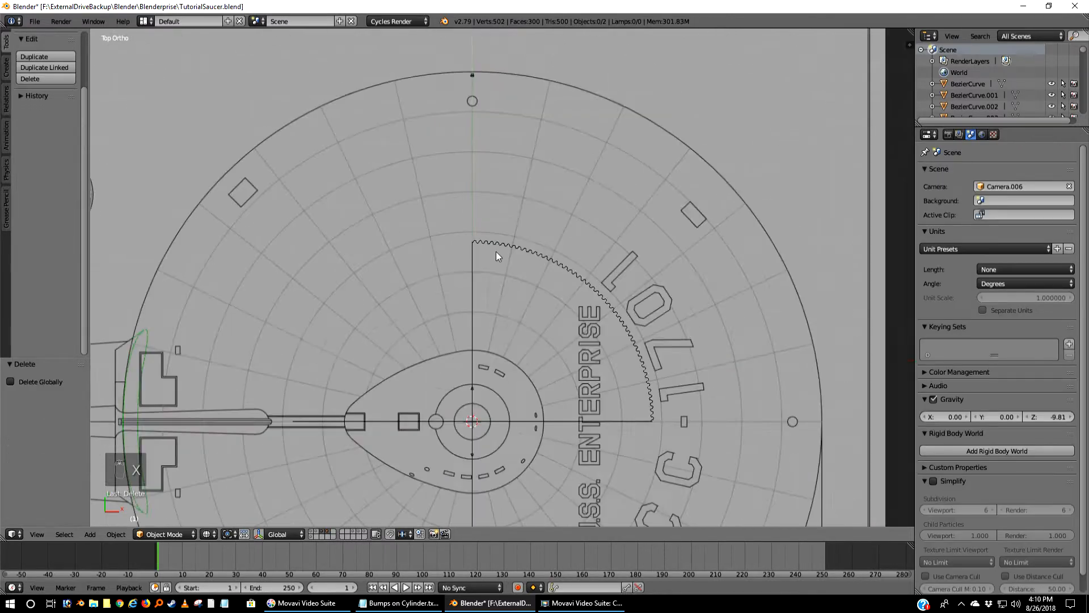
pyautogui.scroll(-3, 496, 250)
pyautogui.scroll(6, 553, 361)
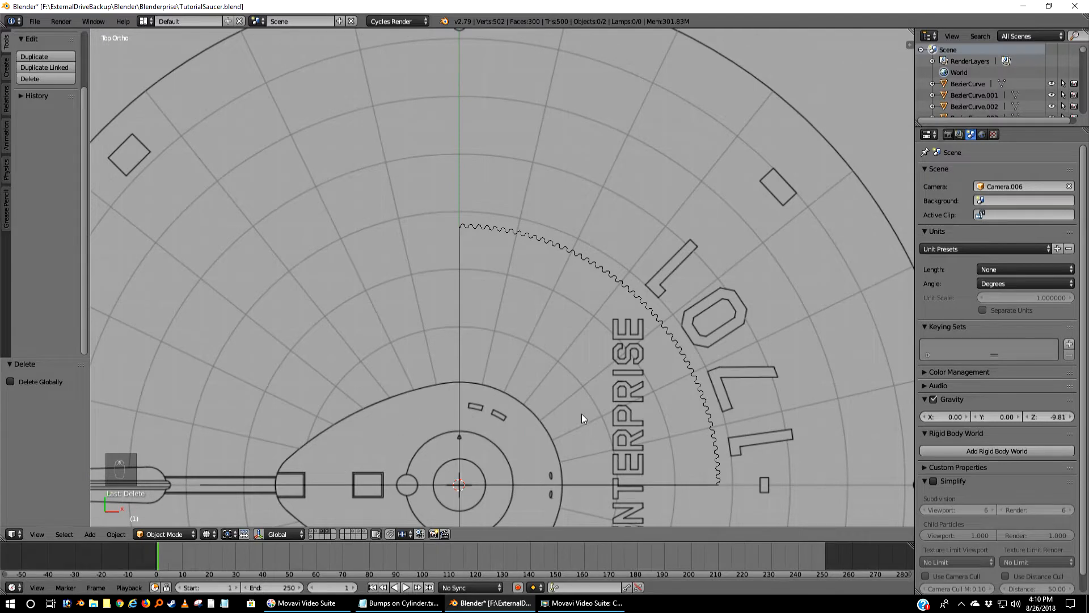
pyautogui.keyDown('shift'); pyautogui.moveTo(584, 420); pyautogui.dragTo(534, 215, button='middle'); pyautogui.keyUp('shift')
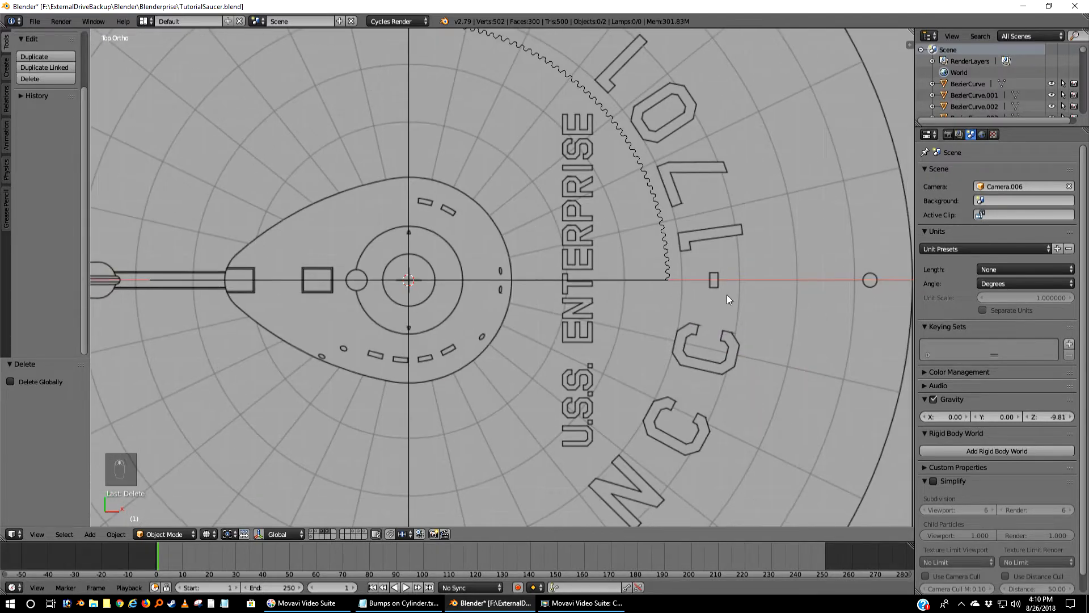
# - Apply the location, rotation and scale of the bumpy quarter object
pyautogui.keyDown('shift'); pyautogui.moveTo(620, 149); pyautogui.dragTo(641, 240, button='middle'); pyautogui.keyUp('shift')
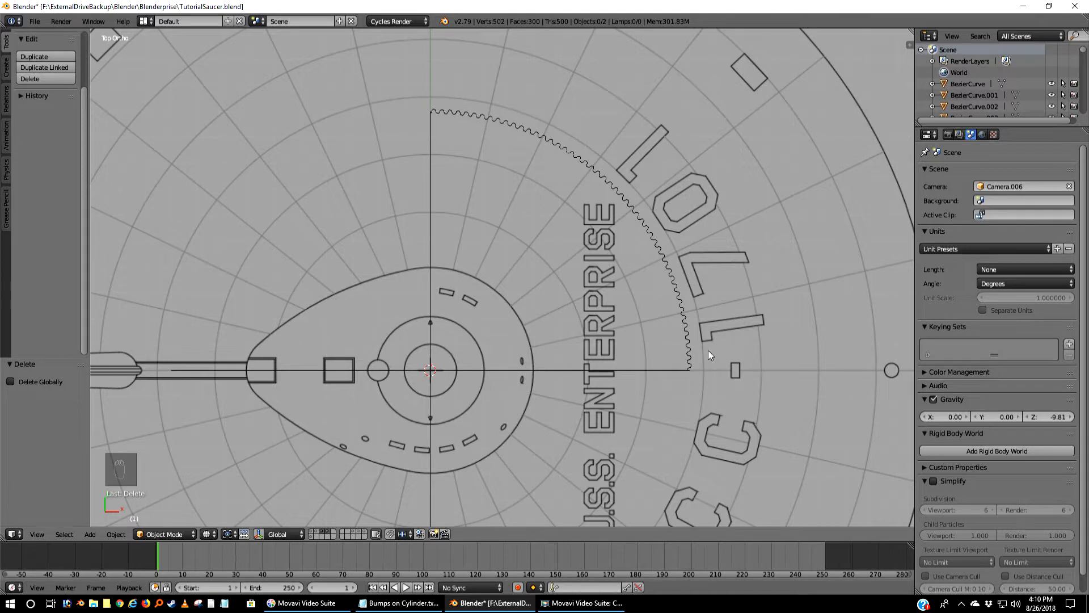
pyautogui.rightClick(600, 176)
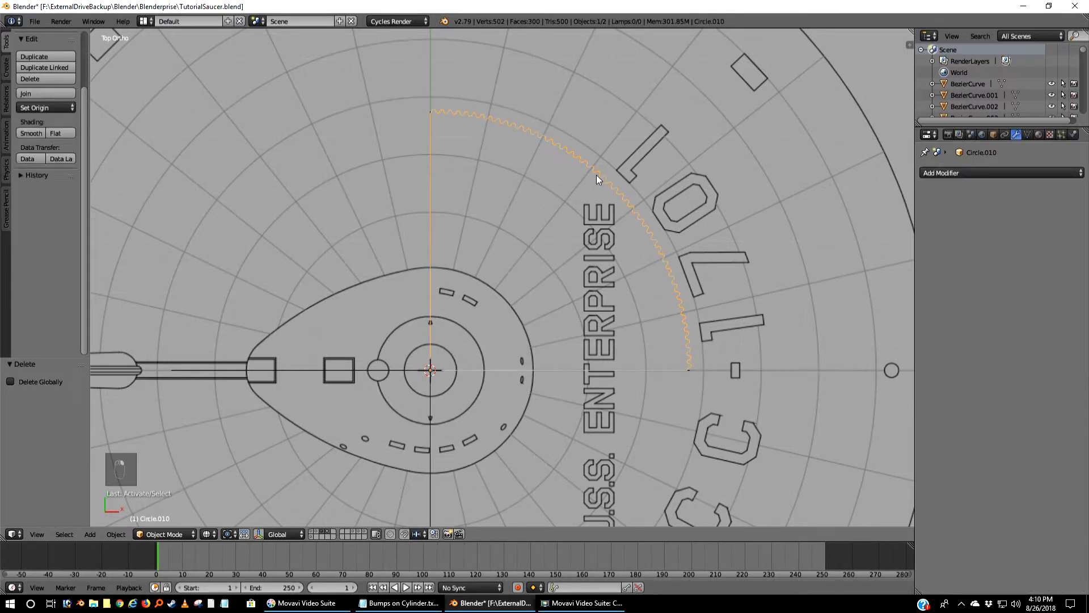
pyautogui.hotkey('ctrl', 'a')
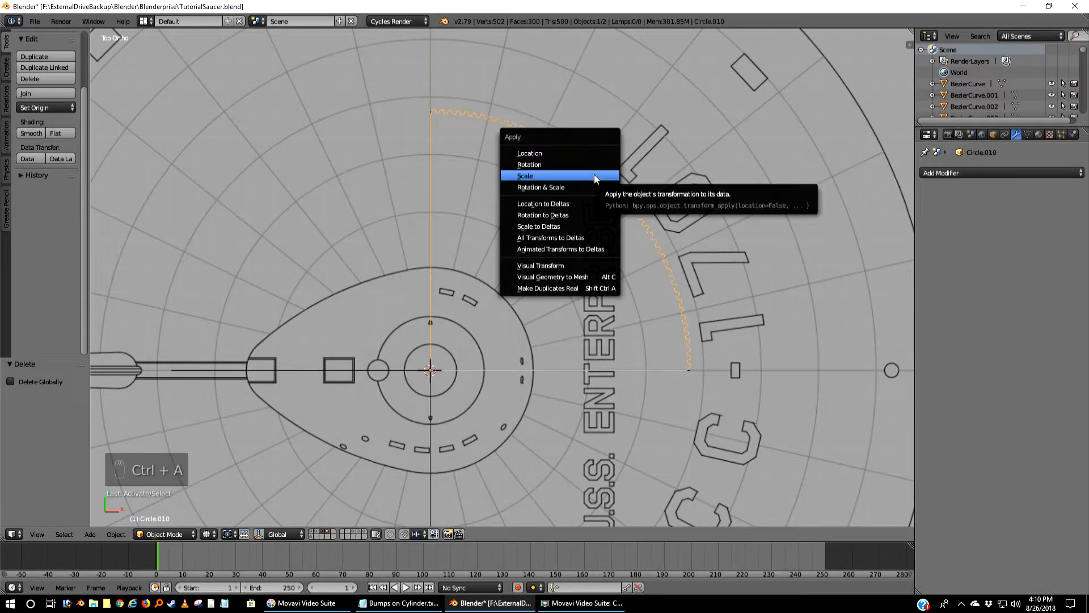
pyautogui.click(548, 151)
pyautogui.hotkey('ctrl', 's')
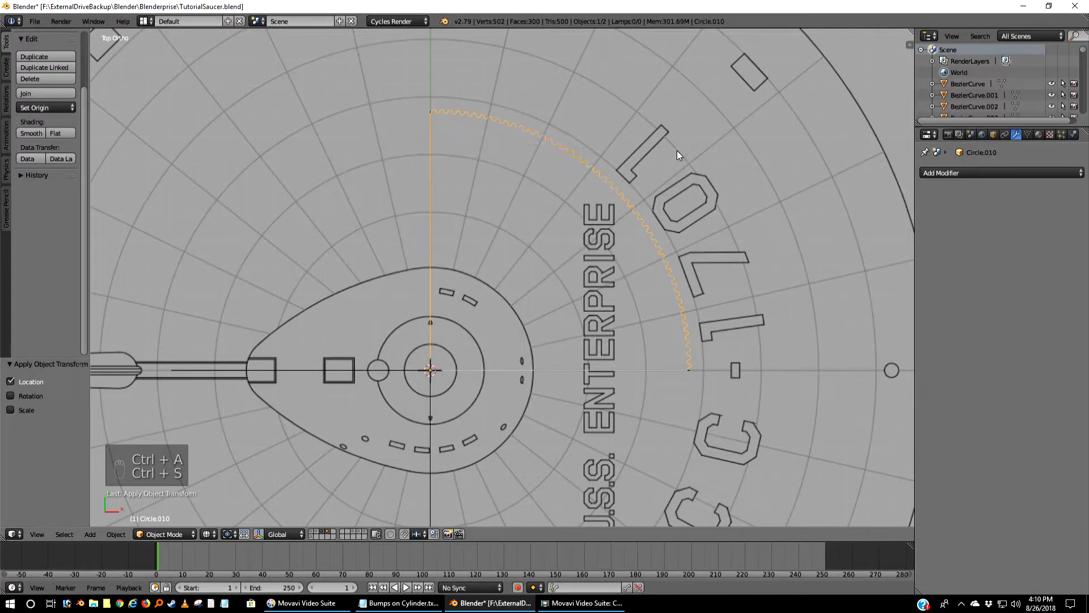
pyautogui.hotkey('ctrl', 'a')
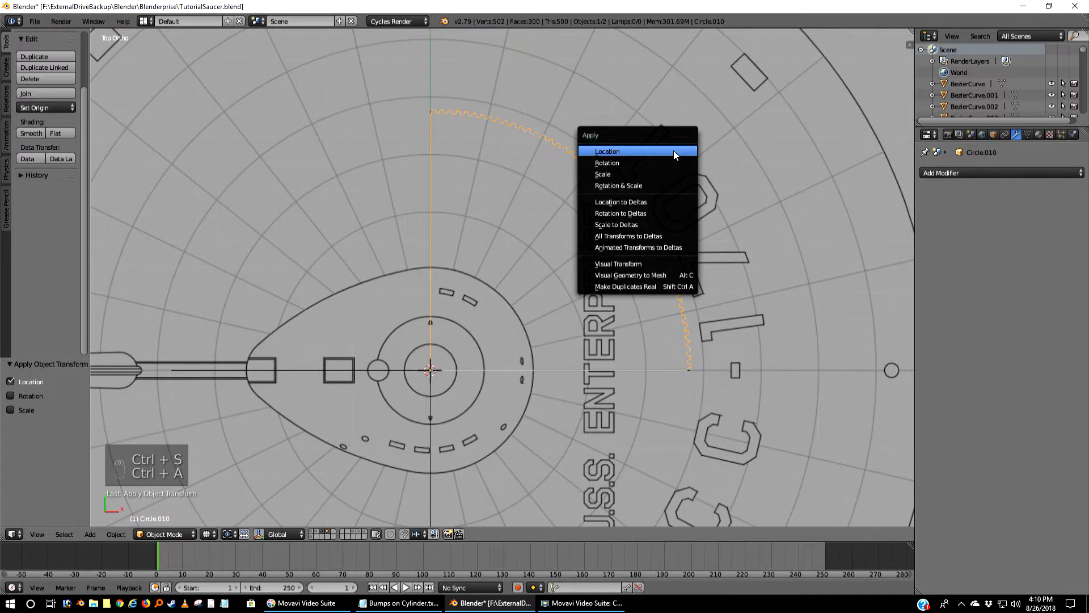
pyautogui.click(640, 161)
pyautogui.hotkey('ctrl', 'a')
pyautogui.click(600, 171)
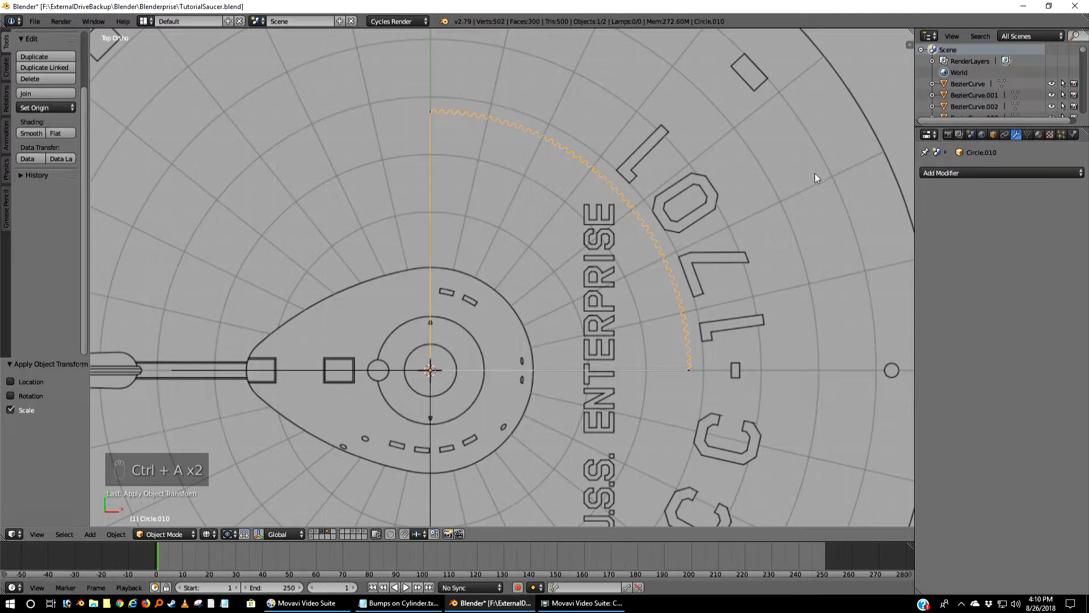
# - Add a Mirror modifier across X with Clipping enabled to the bumpy quarter
pyautogui.click(941, 173)
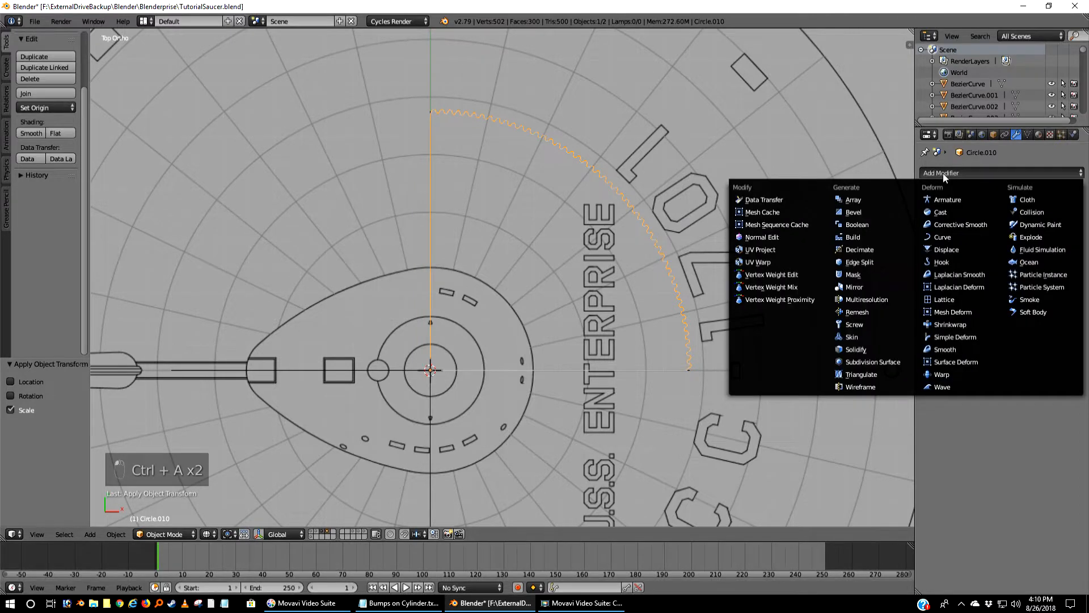
pyautogui.click(881, 285)
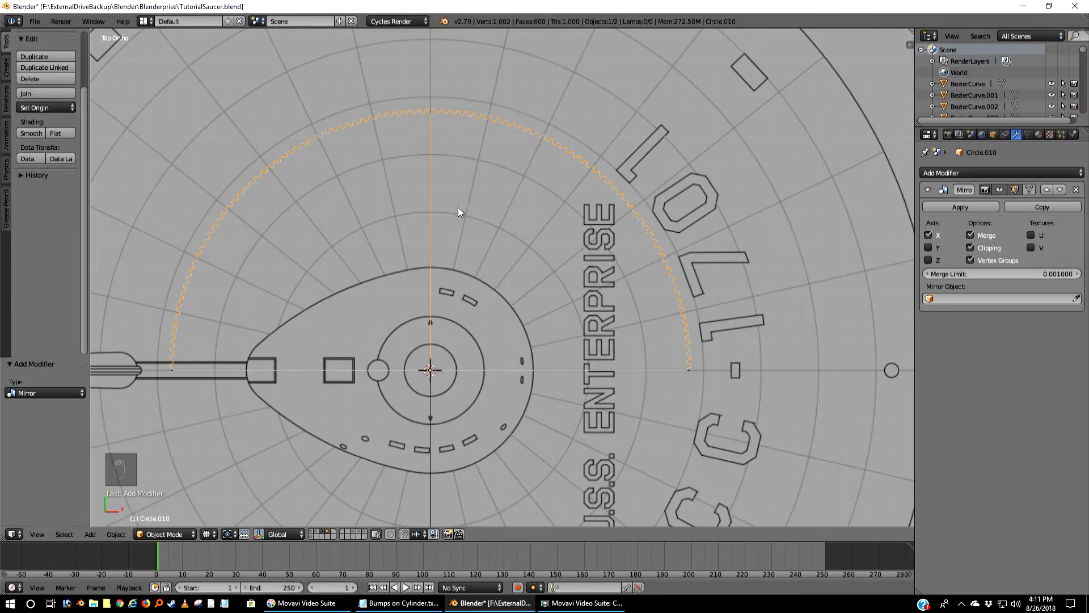
# - Examine up close how the mirrored halves meet at the outer end of the vertical axis
pyautogui.scroll(8, 430, 121)
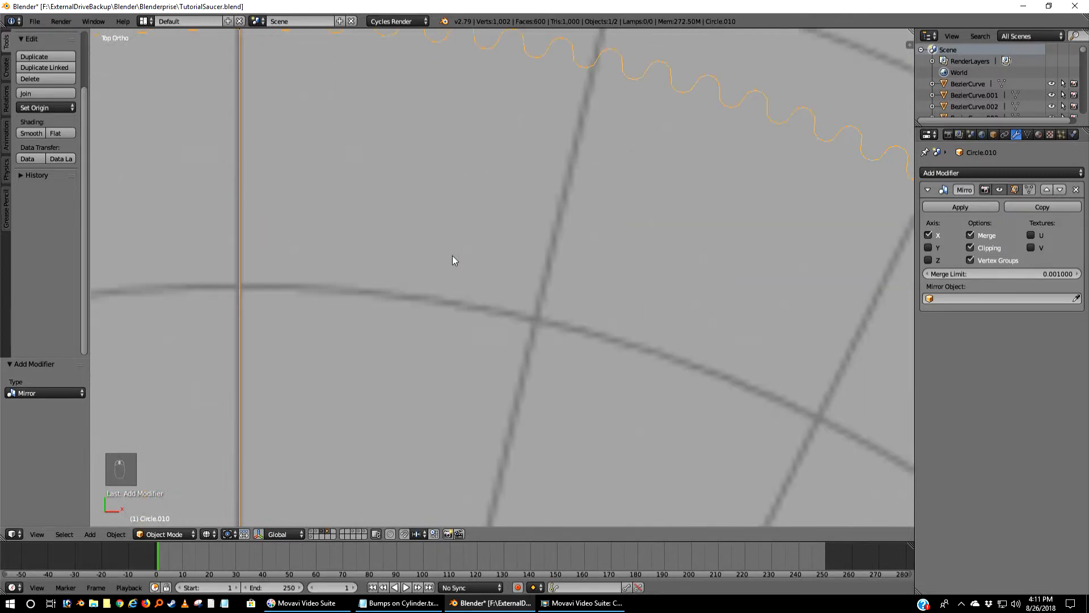
pyautogui.keyDown('shift'); pyautogui.moveTo(349, 162); pyautogui.dragTo(574, 342, button='middle'); pyautogui.keyUp('shift')
pyautogui.scroll(8, 573, 343)
pyautogui.keyDown('shift'); pyautogui.moveTo(352, 176); pyautogui.dragTo(464, 277, button='middle'); pyautogui.keyUp('shift')
pyautogui.scroll(3, 477, 296)
pyautogui.scroll(5, 477, 296)
pyautogui.keyDown('shift'); pyautogui.moveTo(434, 148); pyautogui.dragTo(496, 386, button='middle'); pyautogui.keyUp('shift')
pyautogui.scroll(5, 550, 323)
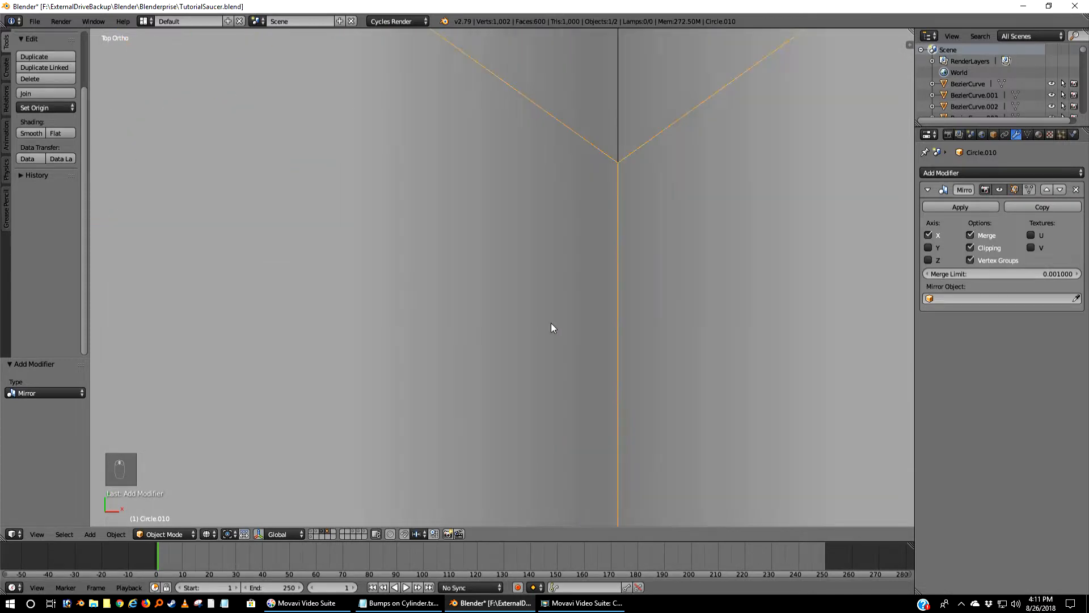
pyautogui.keyDown('shift'); pyautogui.moveTo(619, 213); pyautogui.dragTo(570, 303, button='middle'); pyautogui.keyUp('shift')
pyautogui.scroll(8, 525, 308)
pyautogui.keyDown('shift'); pyautogui.moveTo(595, 242); pyautogui.dragTo(349, 317, button='middle'); pyautogui.keyUp('shift')
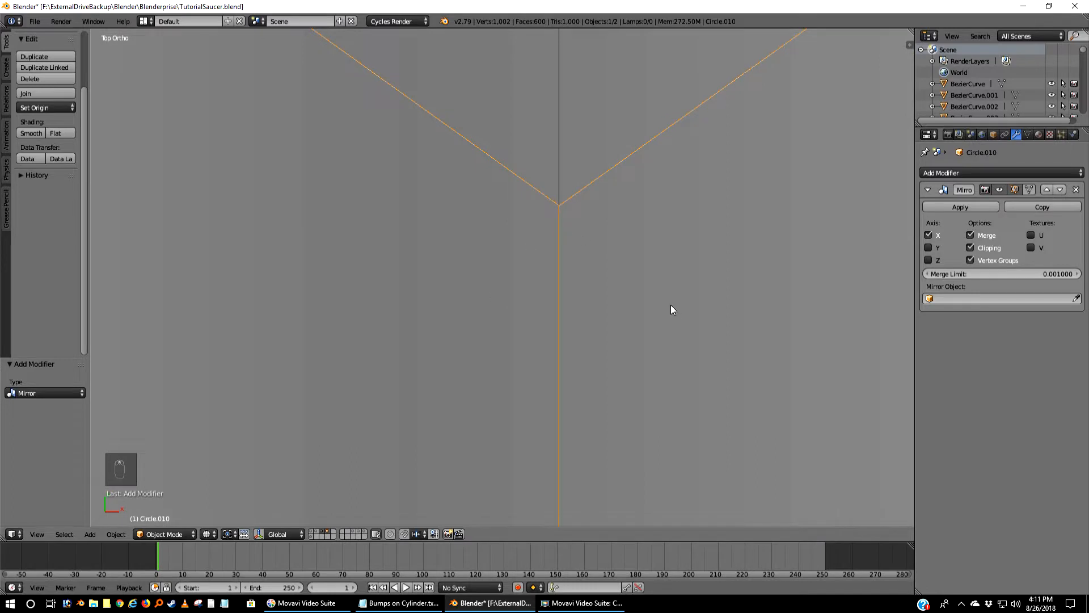
pyautogui.scroll(-5, 668, 302)
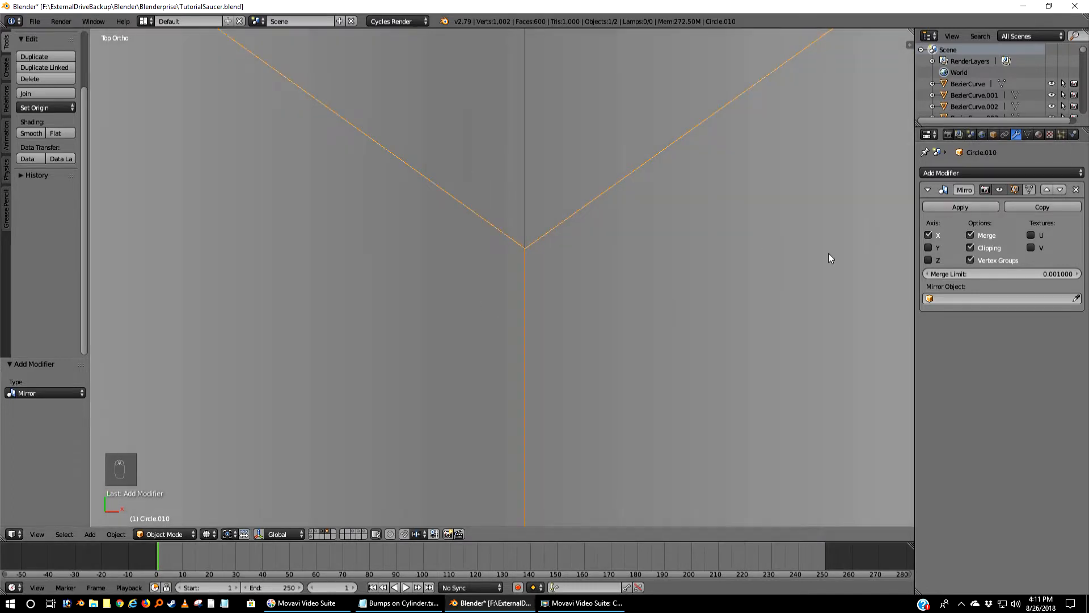
# - Apply the X Mirror modifier and check the resulting half disc in solid shading
pyautogui.press('Tab')
pyautogui.press('Tab')
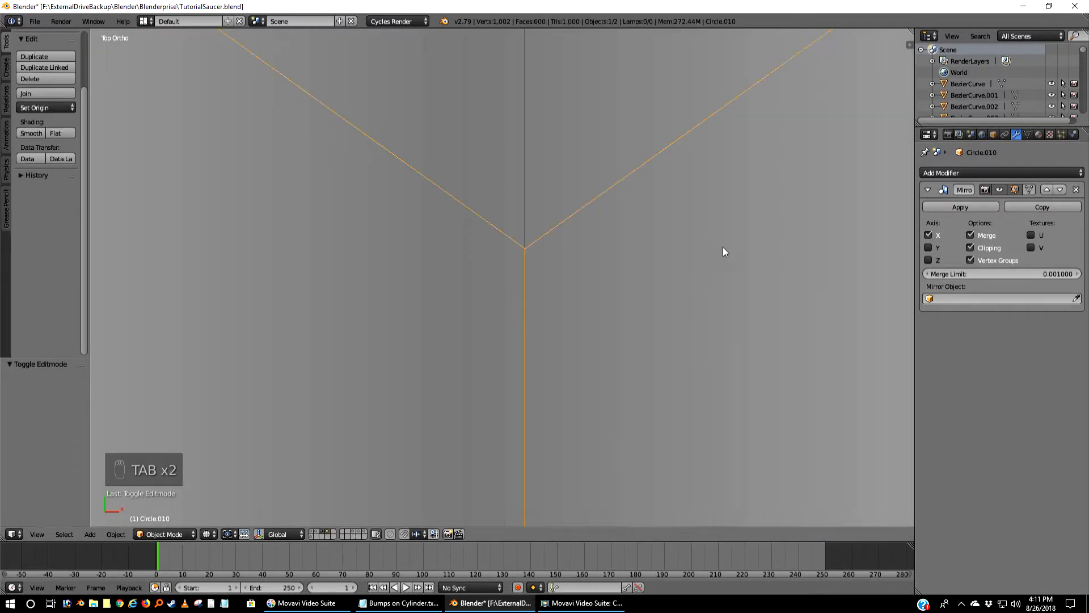
pyautogui.click(968, 206)
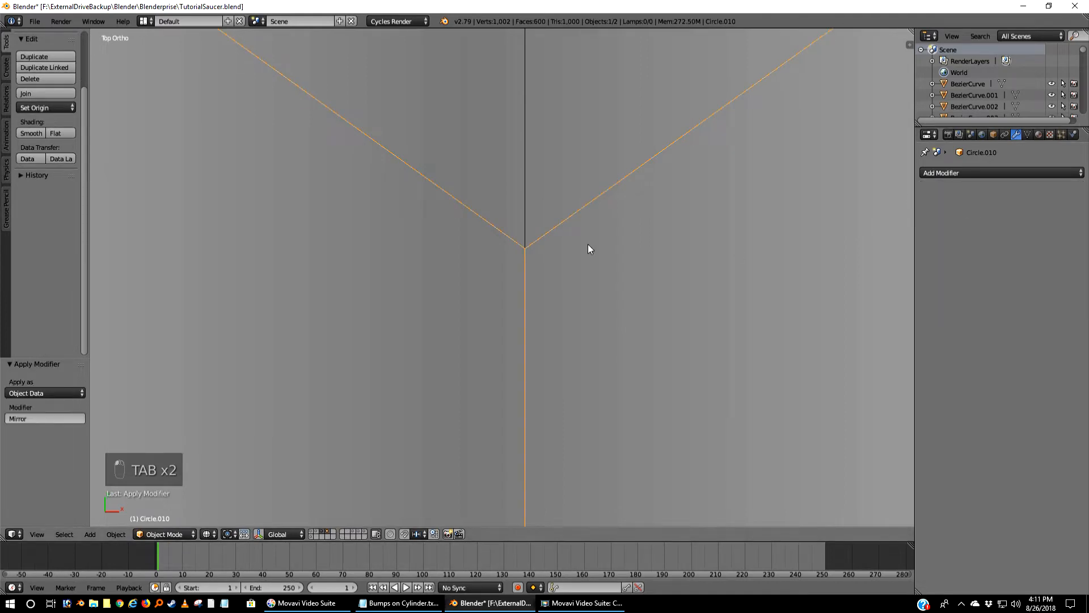
pyautogui.scroll(-8, 588, 247)
pyautogui.scroll(-5, 588, 254)
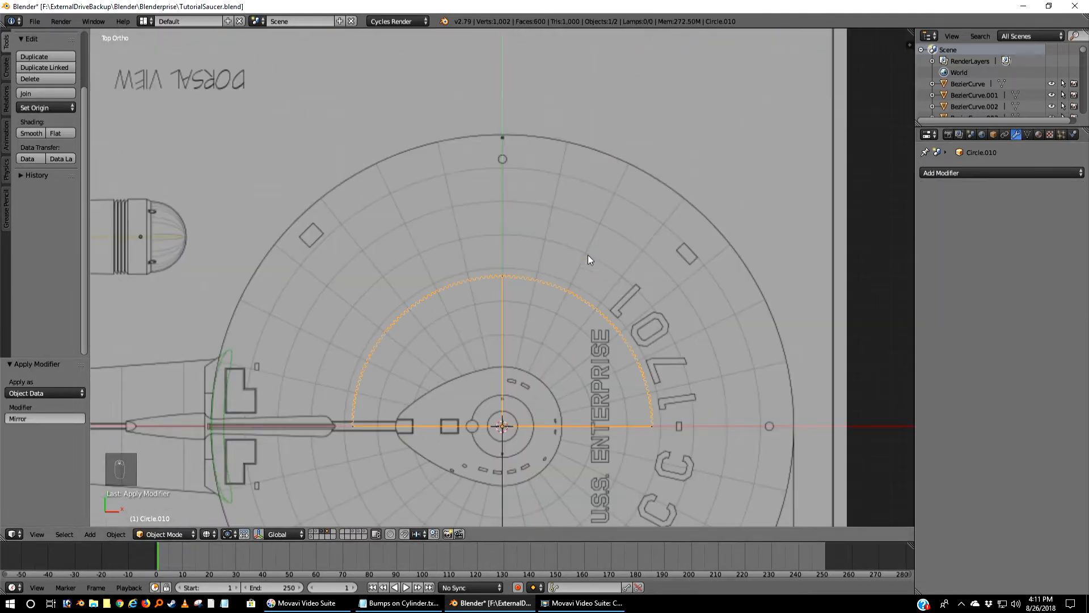
pyautogui.moveTo(539, 416)
pyautogui.keyDown('shift'); pyautogui.mouseDown(button='middle')
pyautogui.moveTo(550, 315)
pyautogui.moveTo(593, 262)
pyautogui.moveTo(518, 247)
pyautogui.moveTo(467, 284)
pyautogui.moveTo(574, 379)
pyautogui.moveTo(567, 310)
pyautogui.mouseUp(button='middle'); pyautogui.keyUp('shift')
pyautogui.press('z')
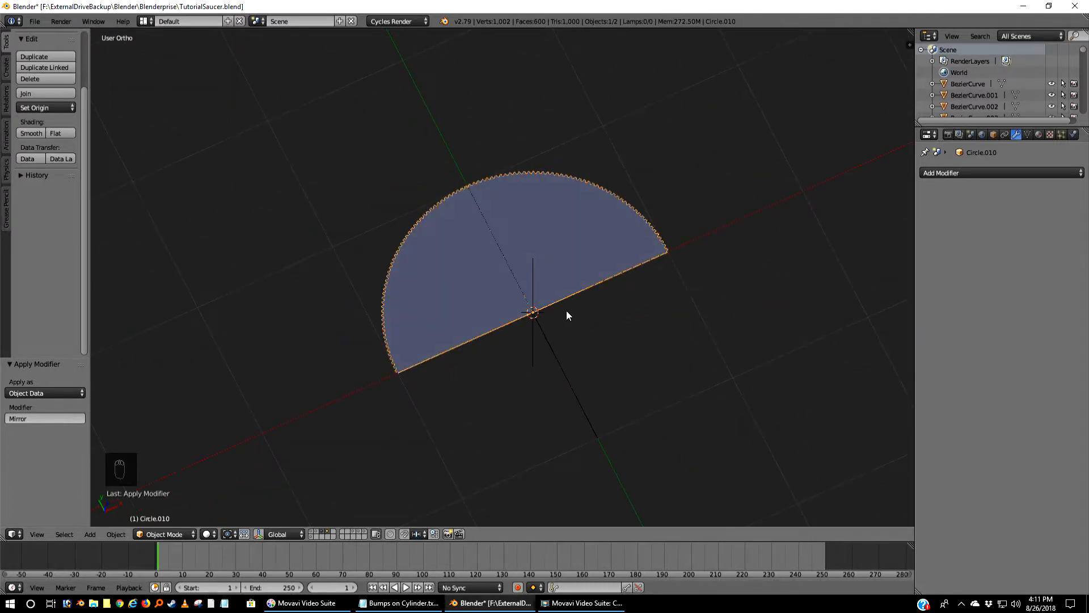
pyautogui.press('KP_7')
pyautogui.press('z')
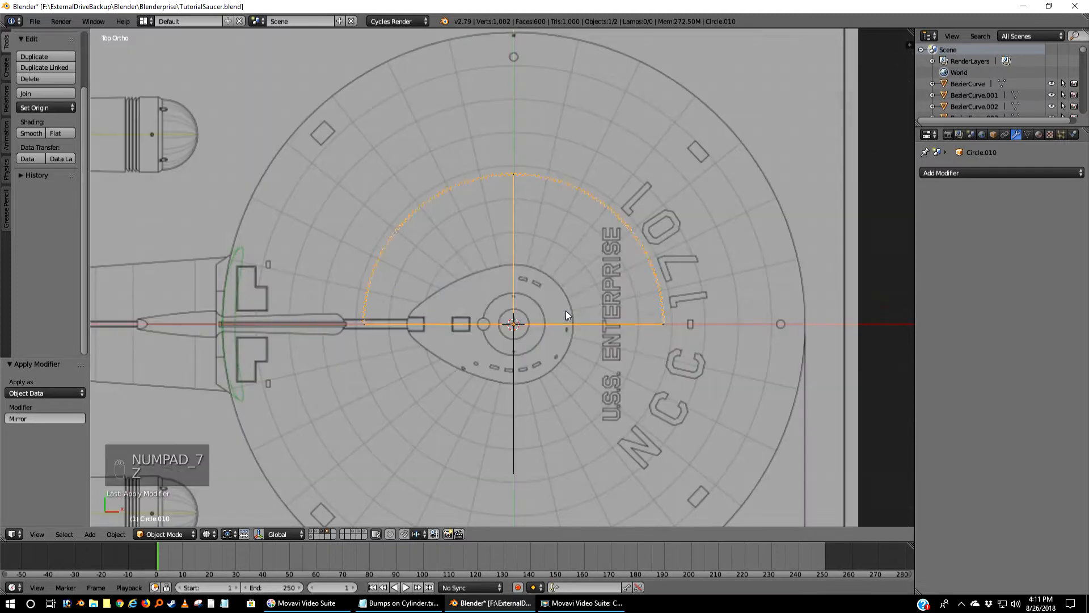
# - Mirror the half disc across Y only with a new Mirror modifier and apply it
pyautogui.click(980, 173)
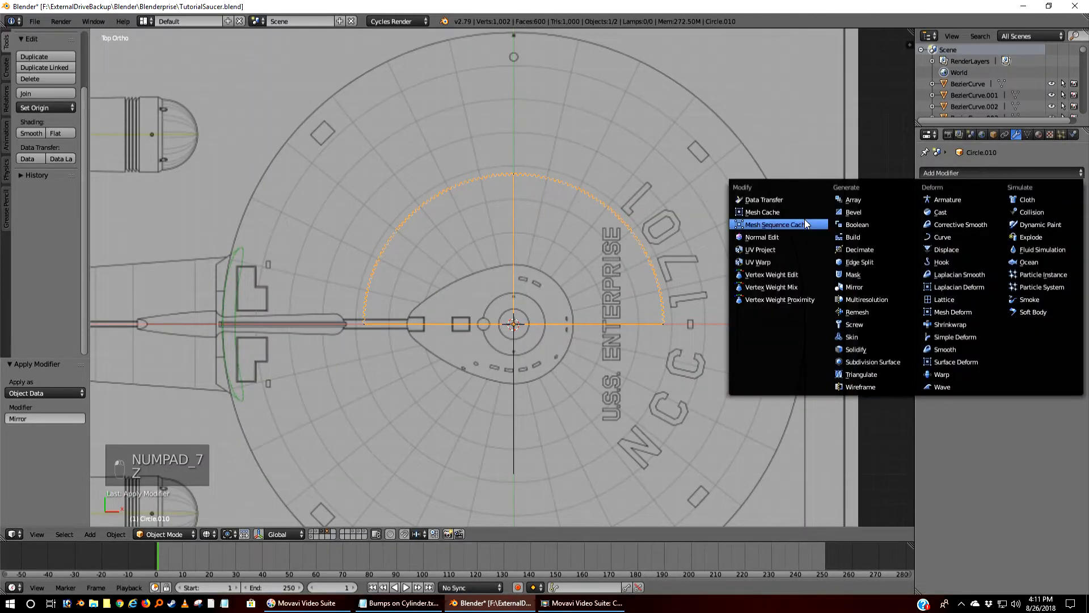
pyautogui.click(860, 286)
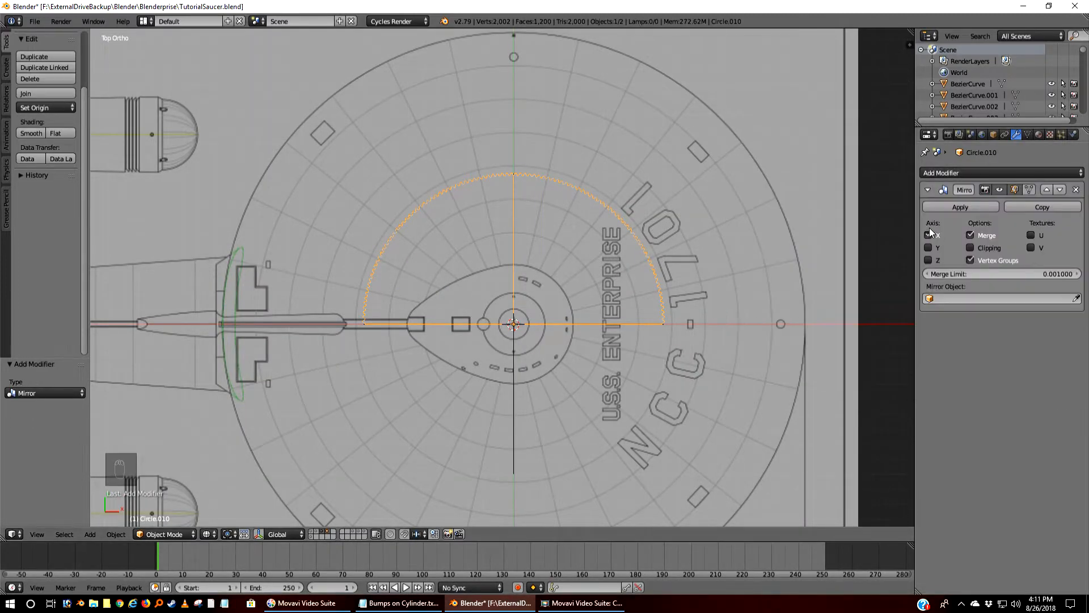
pyautogui.click(928, 235)
pyautogui.click(928, 247)
pyautogui.click(953, 207)
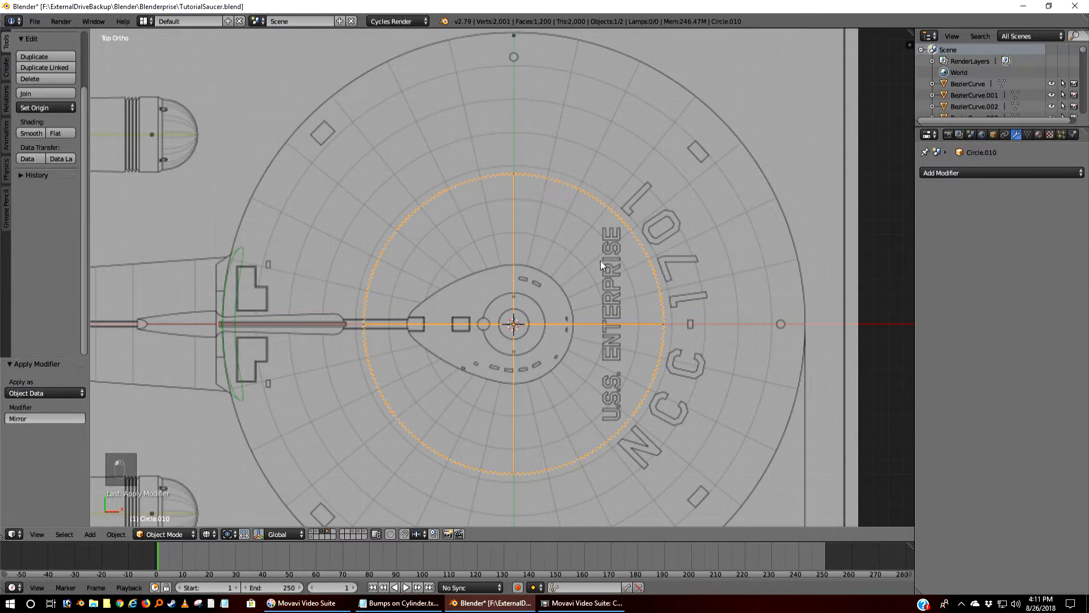
# - Remove doubles from the whole flat disc mesh and recalculate its normals outside
pyautogui.press('a')
pyautogui.press('a')
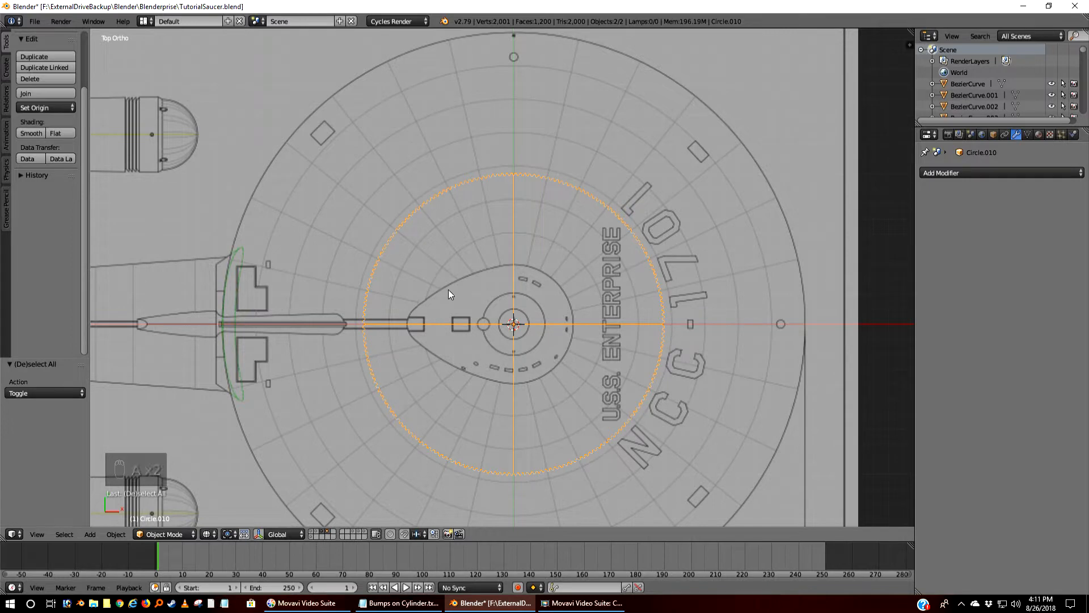
pyautogui.press('Tab')
pyautogui.press('a')
pyautogui.press('a')
pyautogui.press('a')
pyautogui.press('a')
pyautogui.press('a')
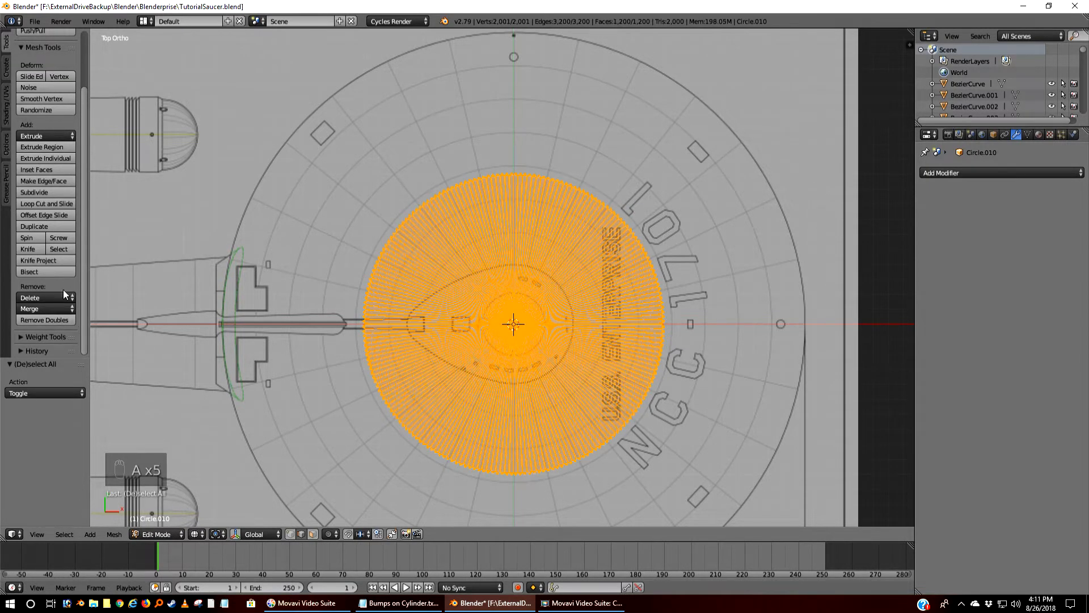
pyautogui.click(45, 321)
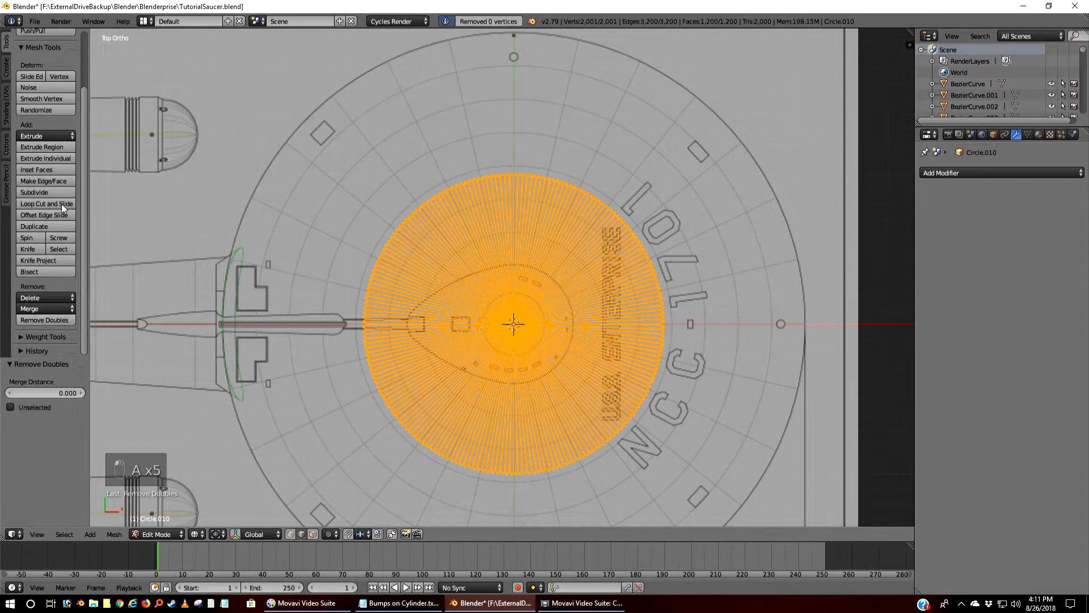
pyautogui.click(114, 534)
pyautogui.moveTo(166, 353)
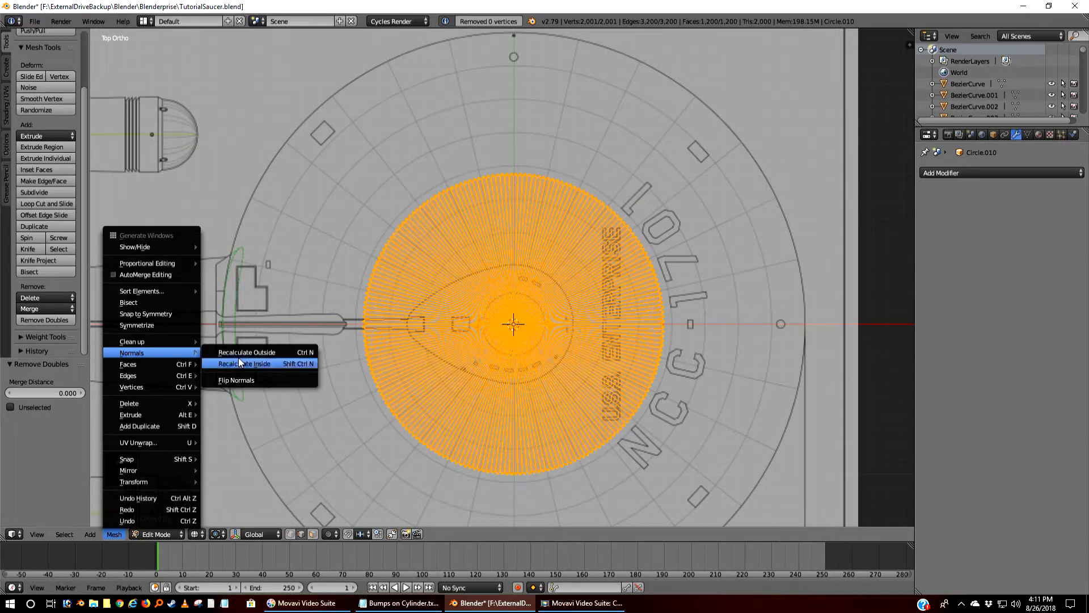
pyautogui.click(252, 352)
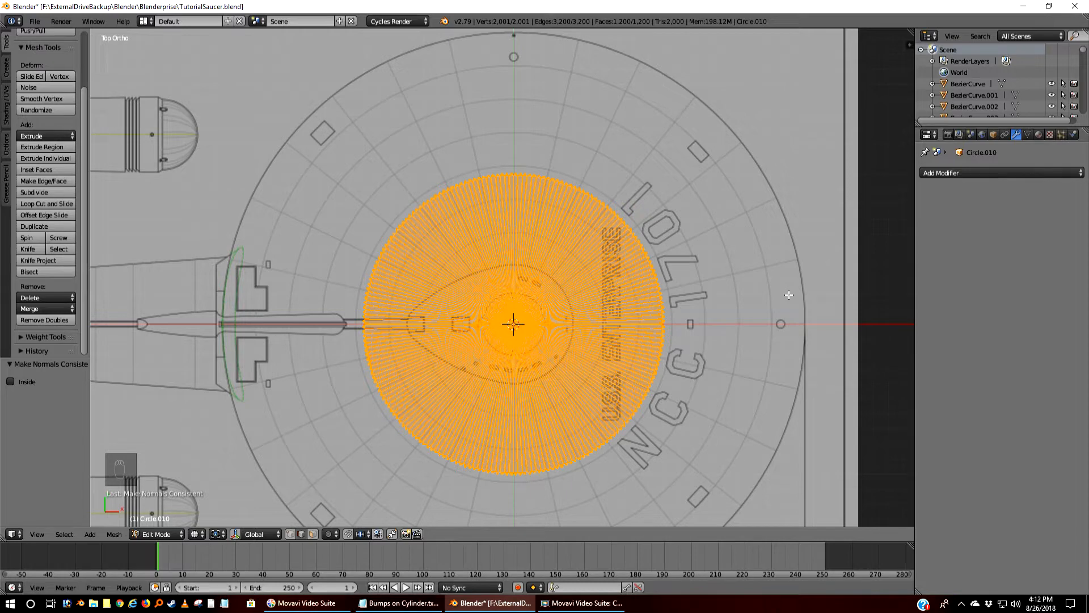
# - Extrude the flat disc upward about 2.49 units in the front view and show it in solid shading
pyautogui.press('KP_1')
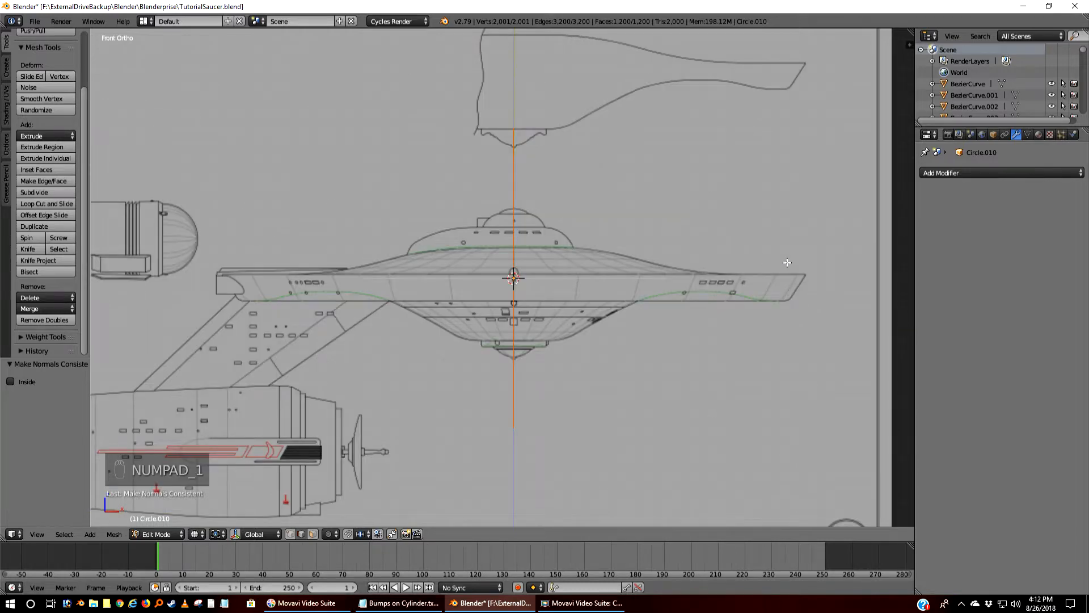
pyautogui.keyDown('shift'); pyautogui.moveTo(785, 260); pyautogui.dragTo(788, 410, button='middle'); pyautogui.keyUp('shift')
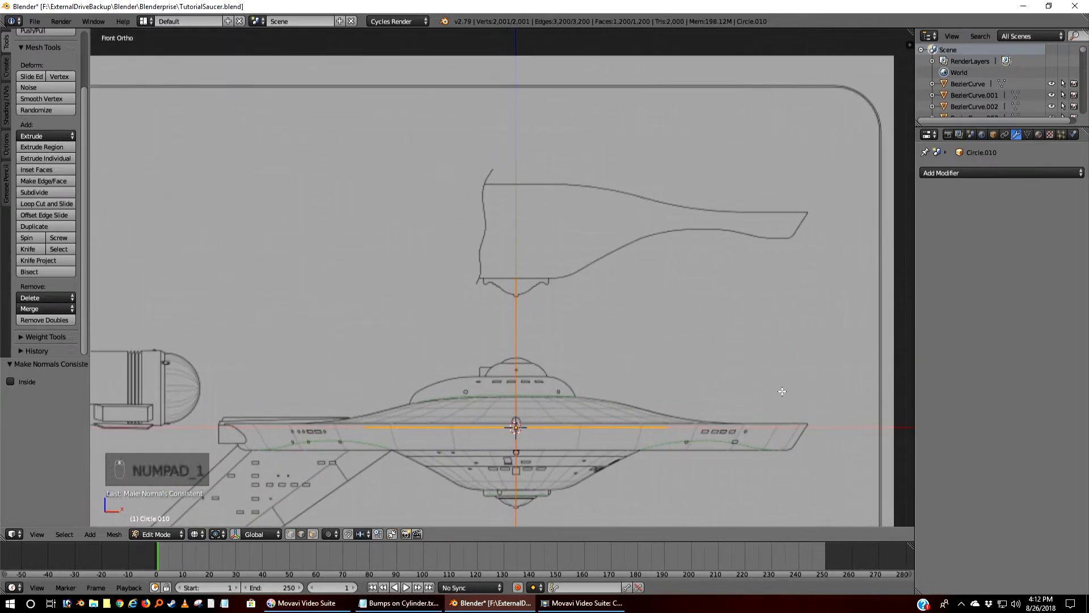
pyautogui.press('e')
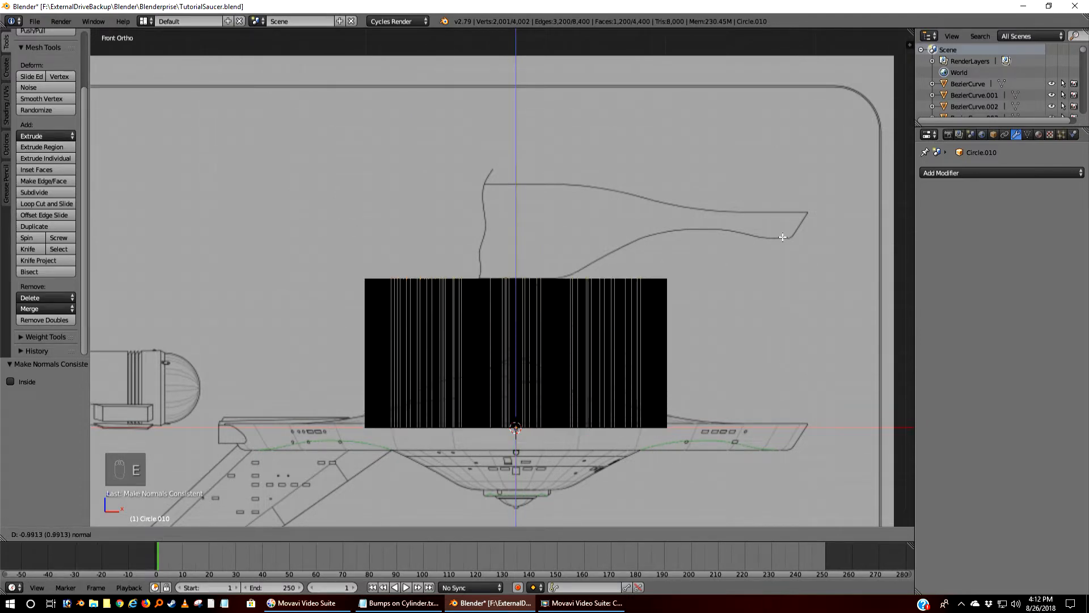
pyautogui.click(771, 516)
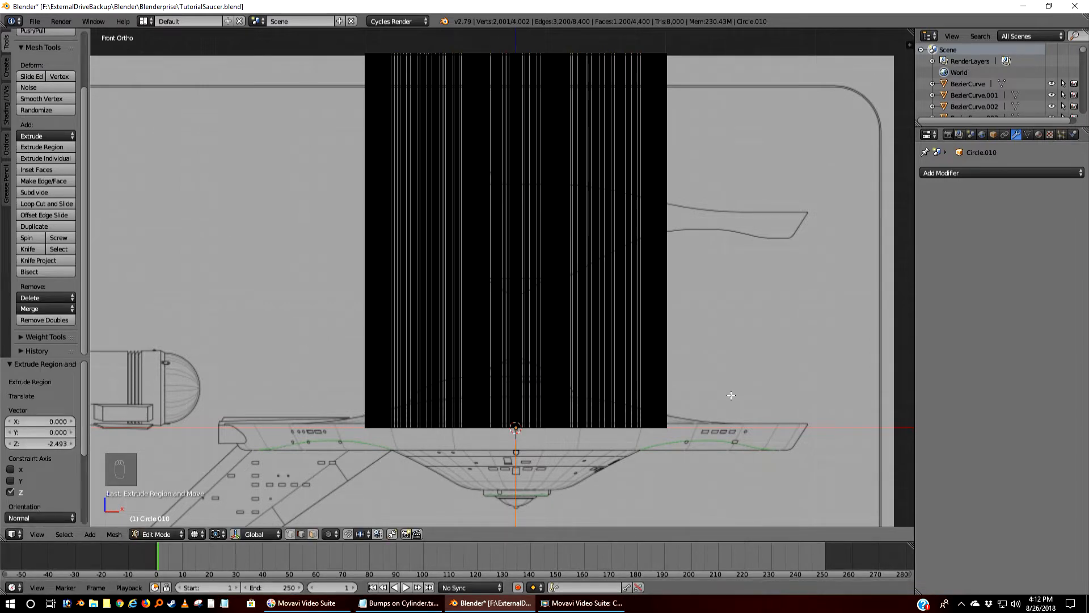
pyautogui.press('z')
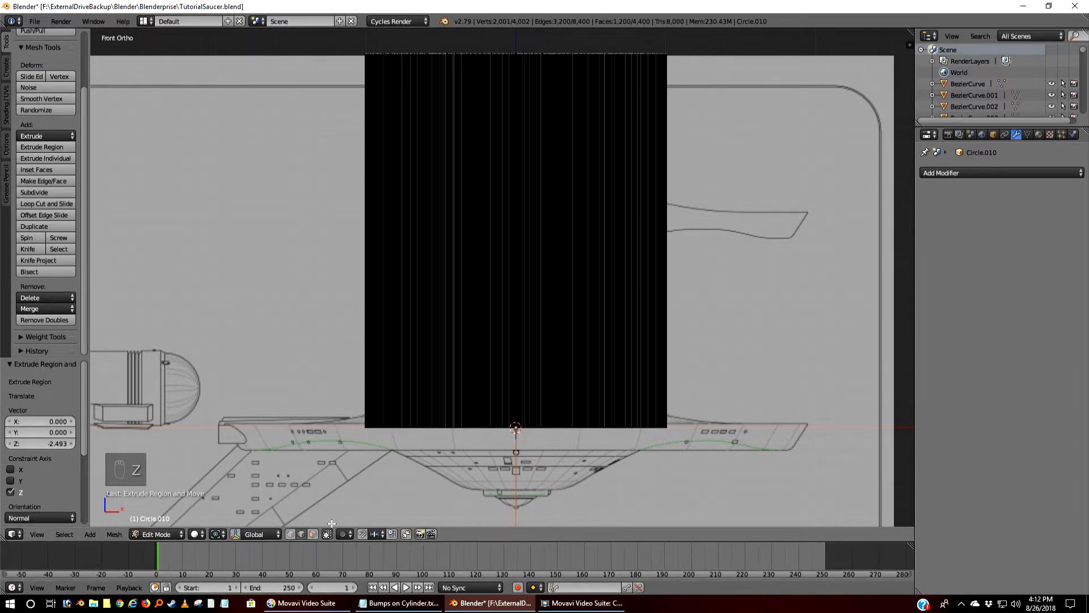
# - Remove doubles from the entire extruded cylinder and recalculate its normals outside
pyautogui.press('a')
pyautogui.press('a')
pyautogui.press('a')
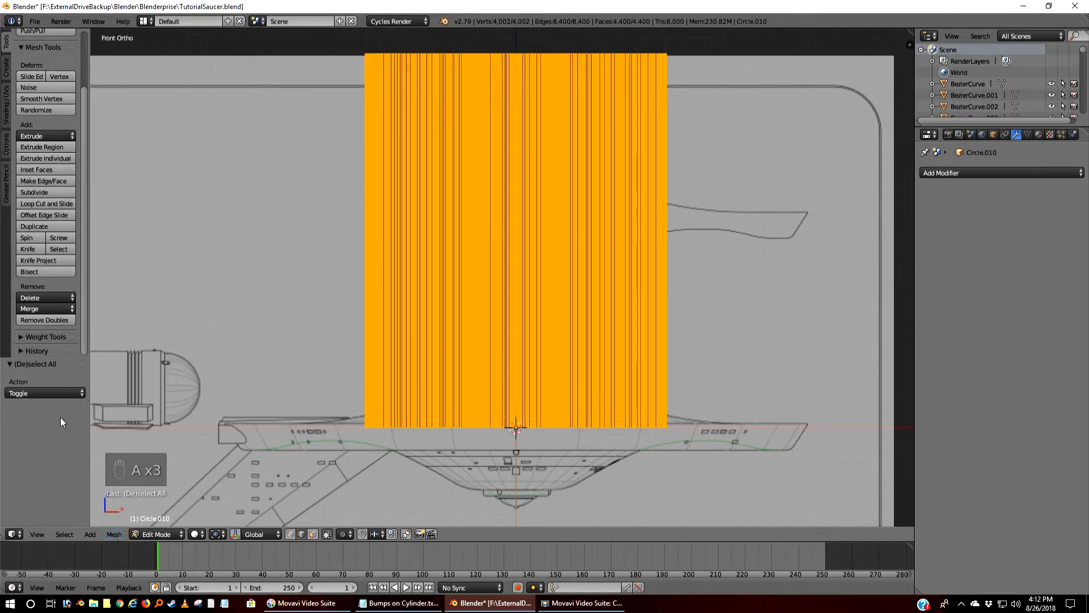
pyautogui.click(46, 320)
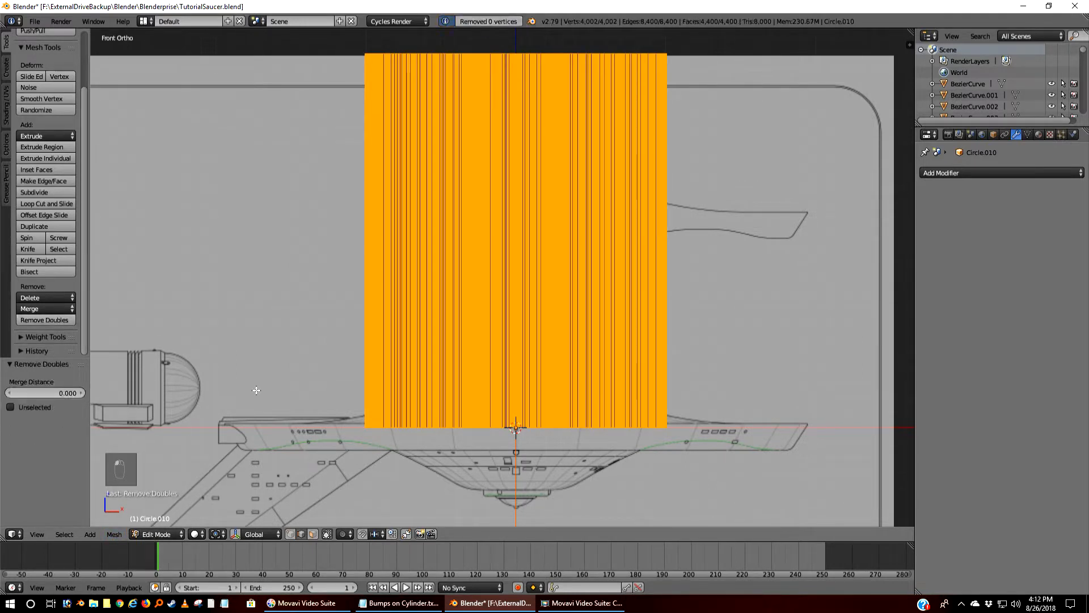
pyautogui.click(112, 535)
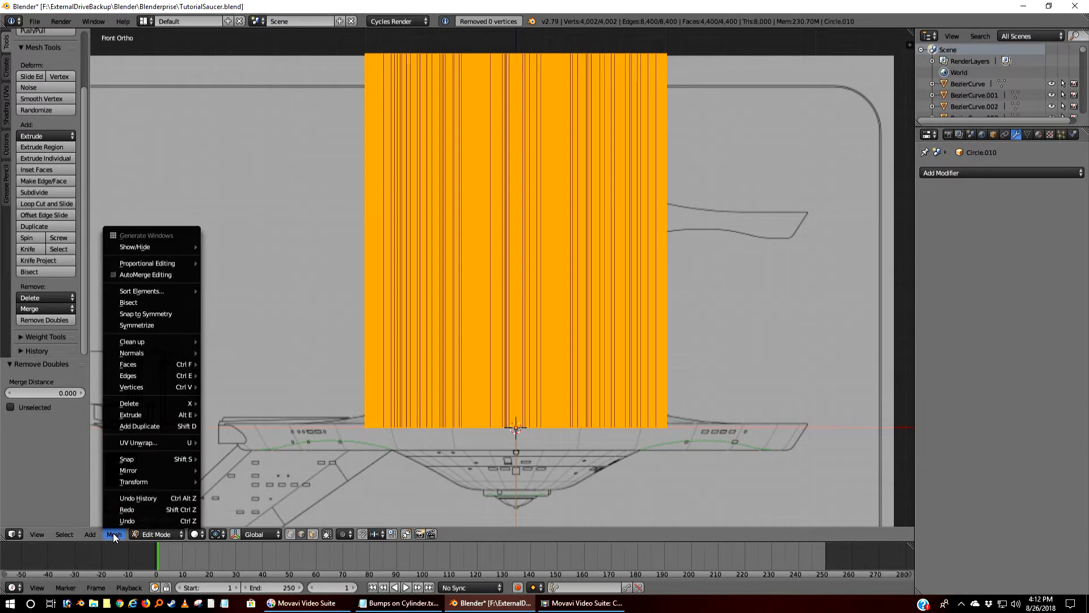
pyautogui.moveTo(165, 352)
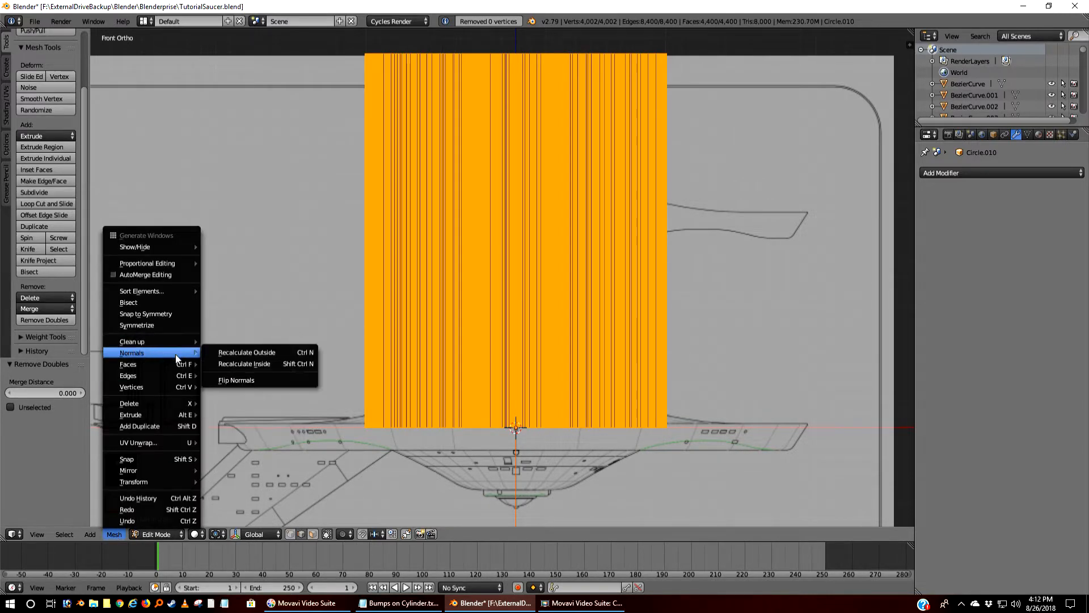
pyautogui.click(281, 353)
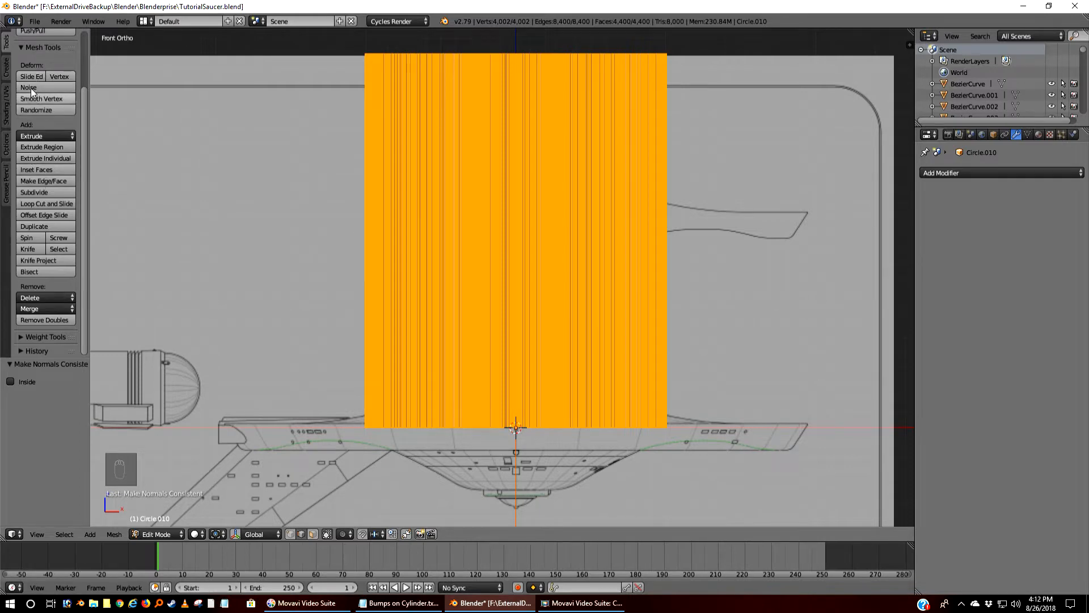
# - Shade the bumpy cylinder smooth and add an Edge Split modifier to it
pyautogui.press('Tab')
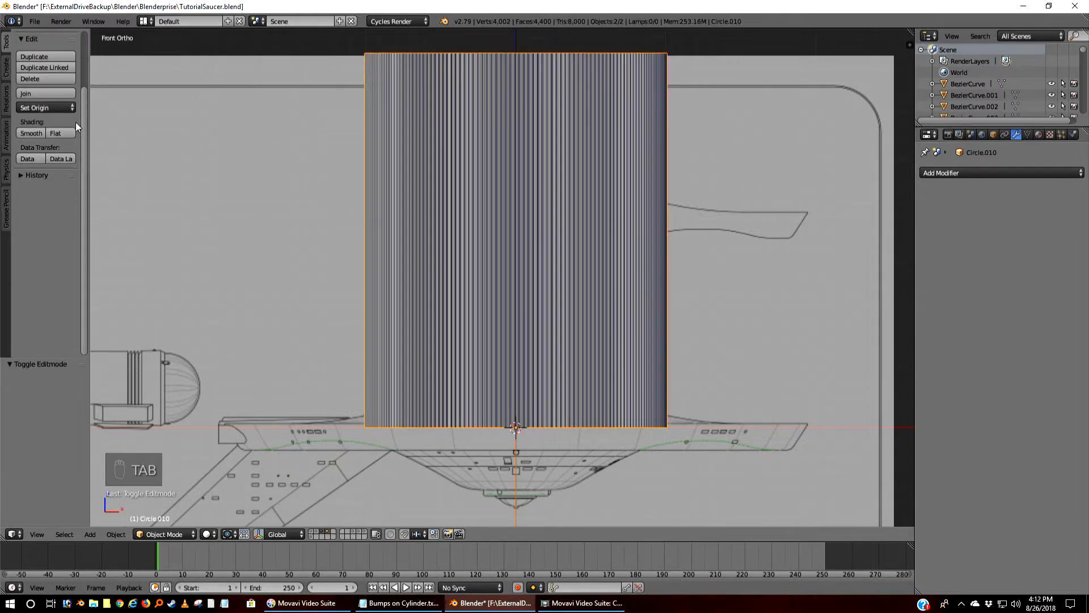
pyautogui.click(30, 133)
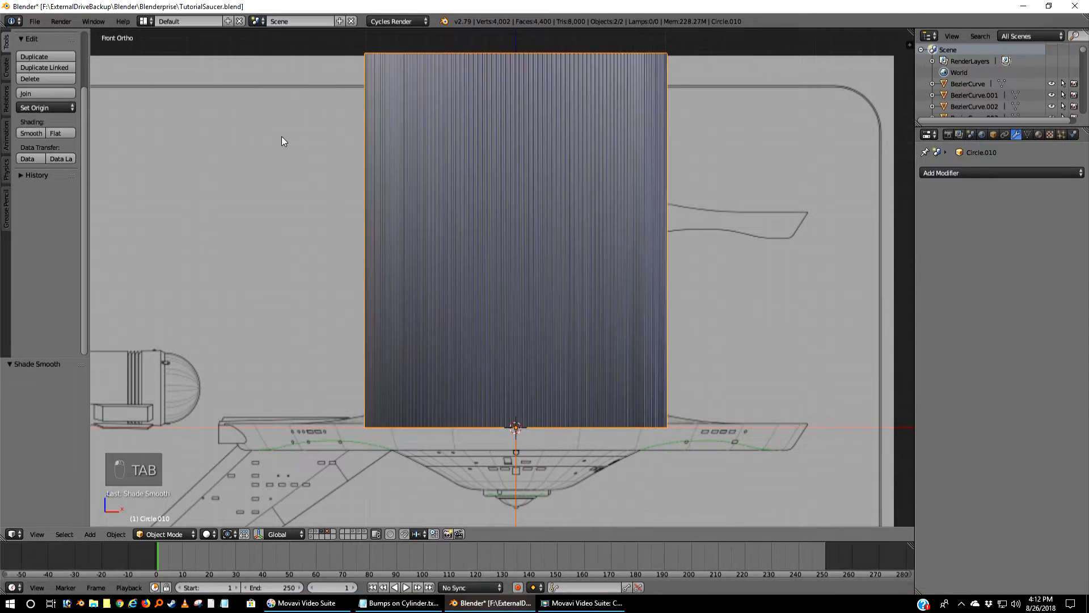
pyautogui.moveTo(591, 188); pyautogui.dragTo(529, 226, button='middle')
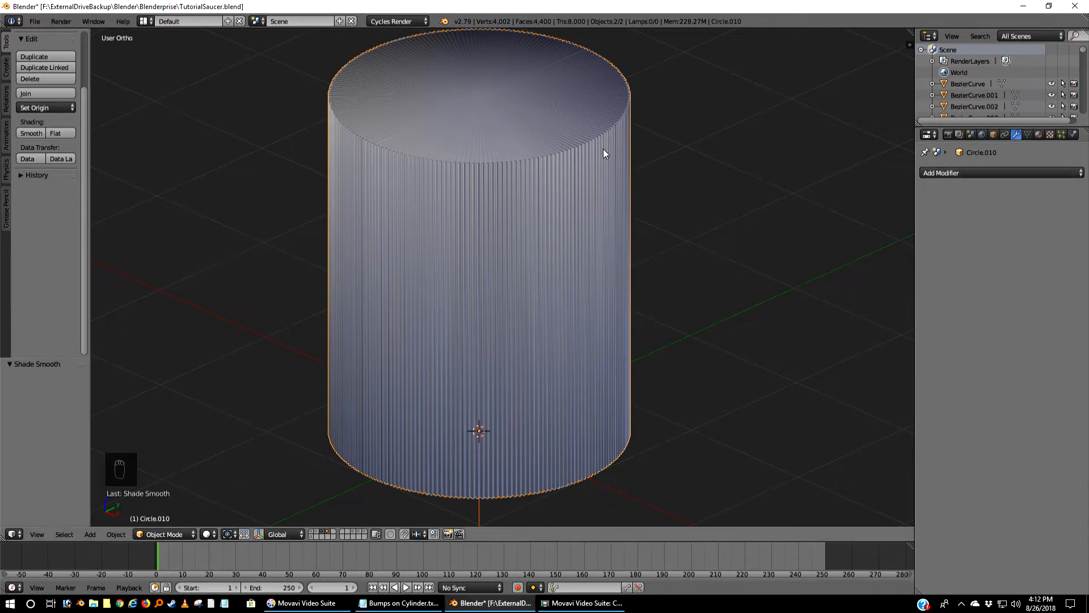
pyautogui.click(965, 171)
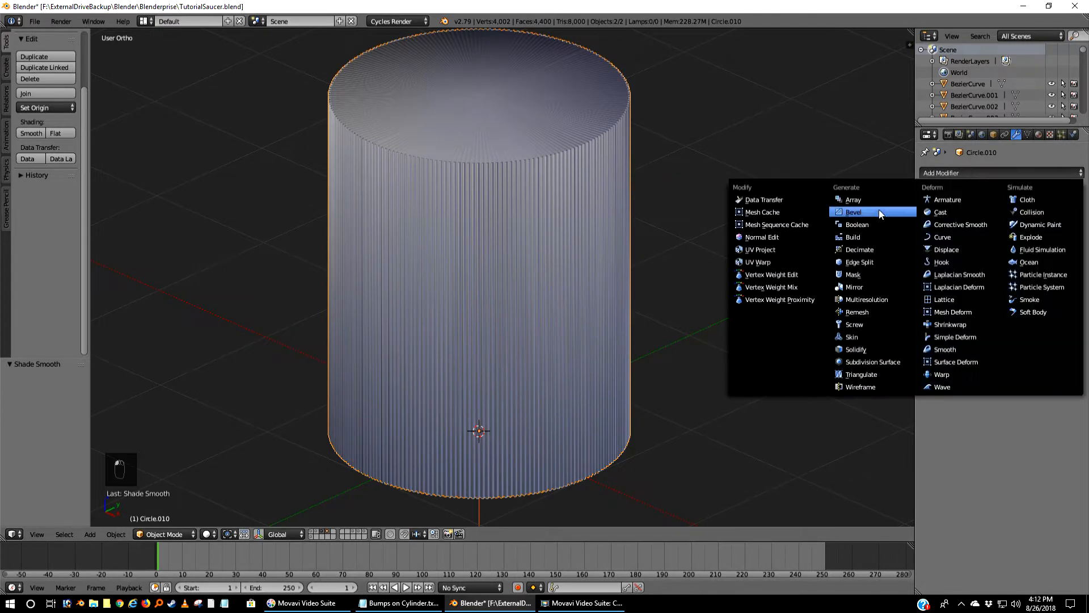
pyautogui.click(868, 261)
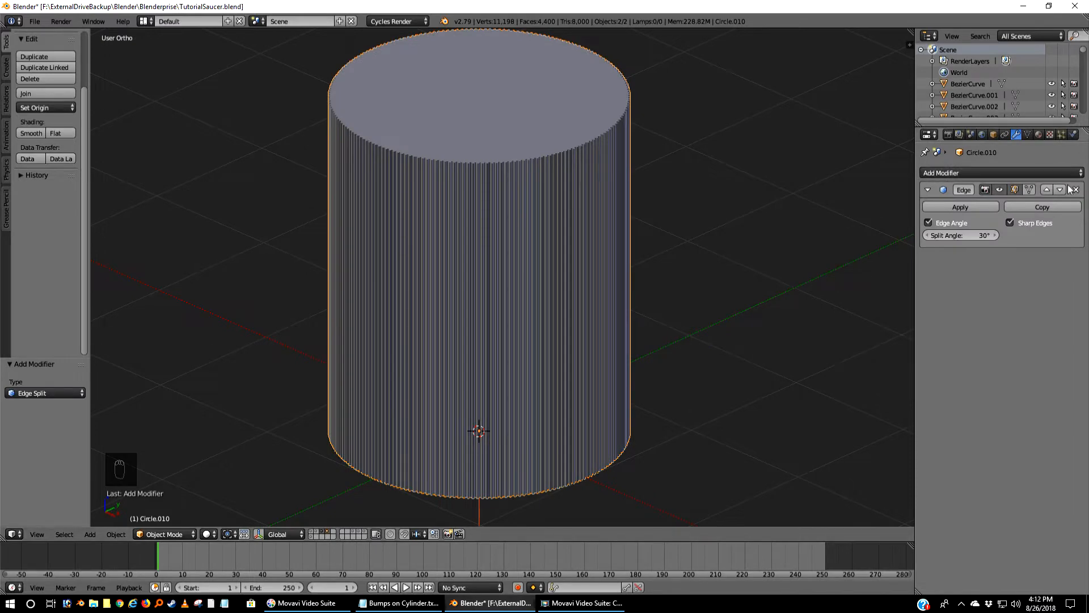
# - Try a 90° split angle on the Edge Split modifier
pyautogui.click(974, 236)
pyautogui.write('90')
pyautogui.press('Return')
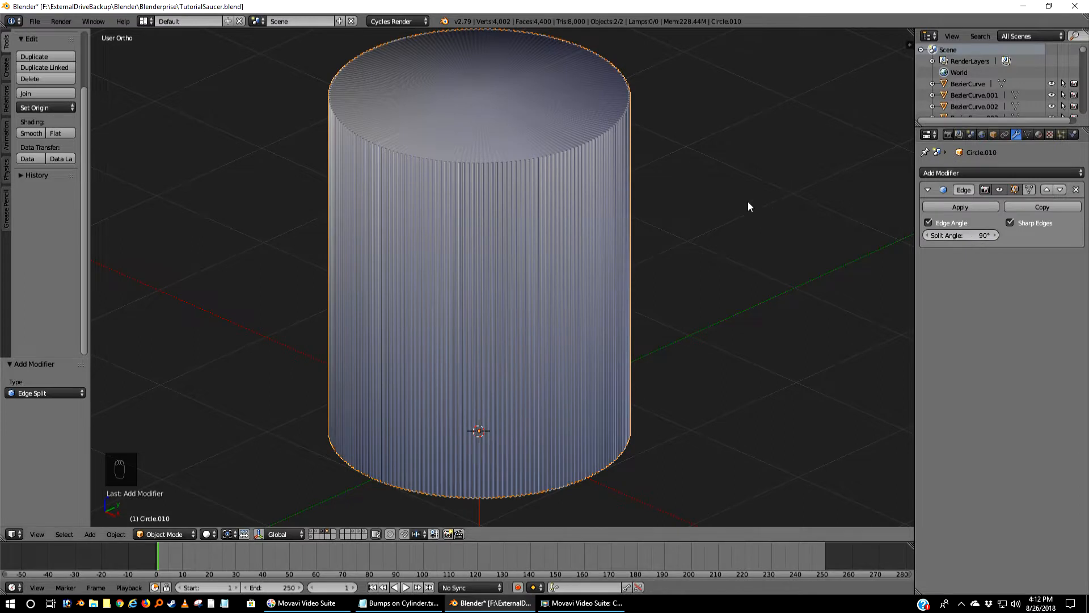
# - Set the Edge Split modifier's split angle to 60° and apply the modifier
pyautogui.click(978, 234)
pyautogui.write('60')
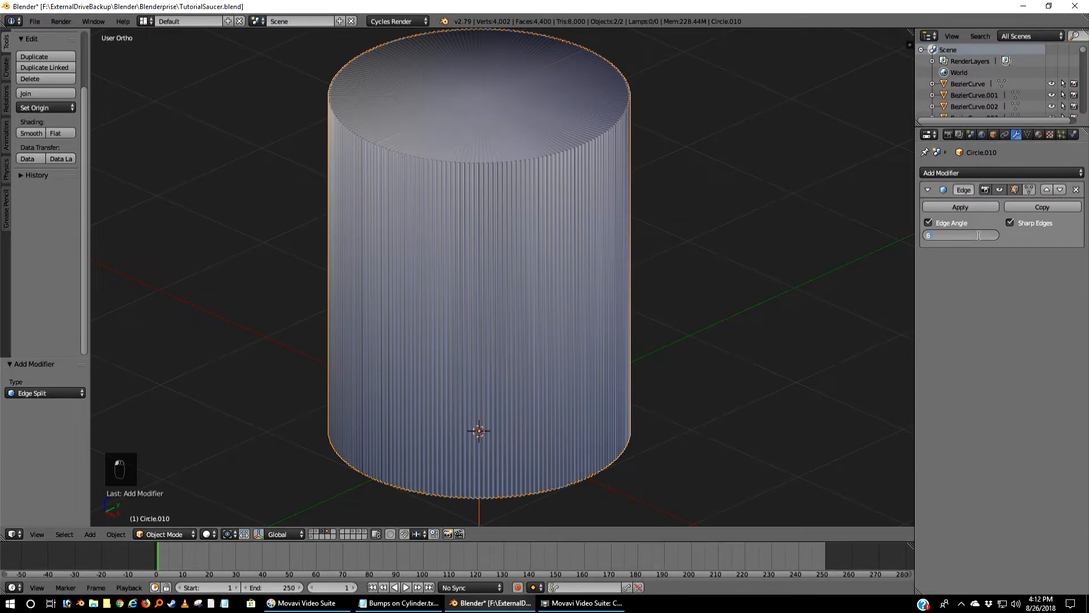
pyautogui.press('Return')
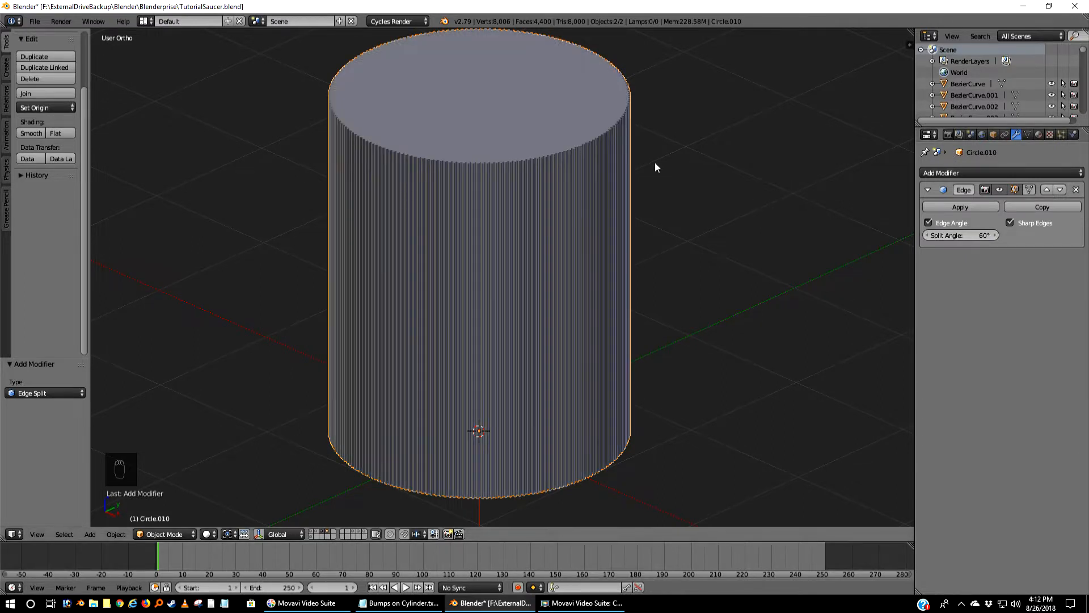
pyautogui.moveTo(654, 163); pyautogui.dragTo(621, 164, button='middle')
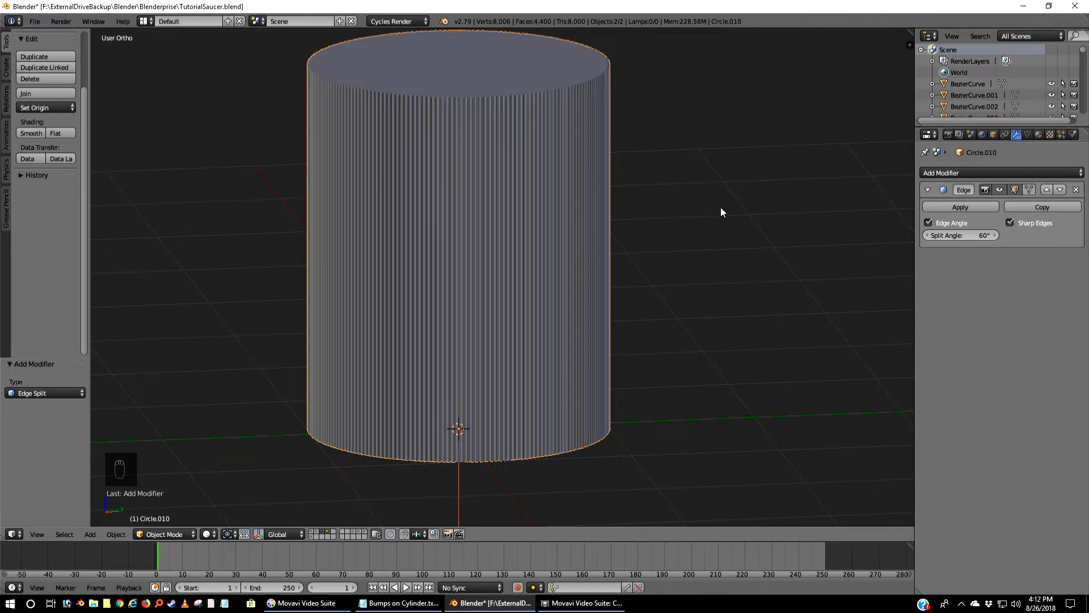
pyautogui.press('Tab')
pyautogui.press('Tab')
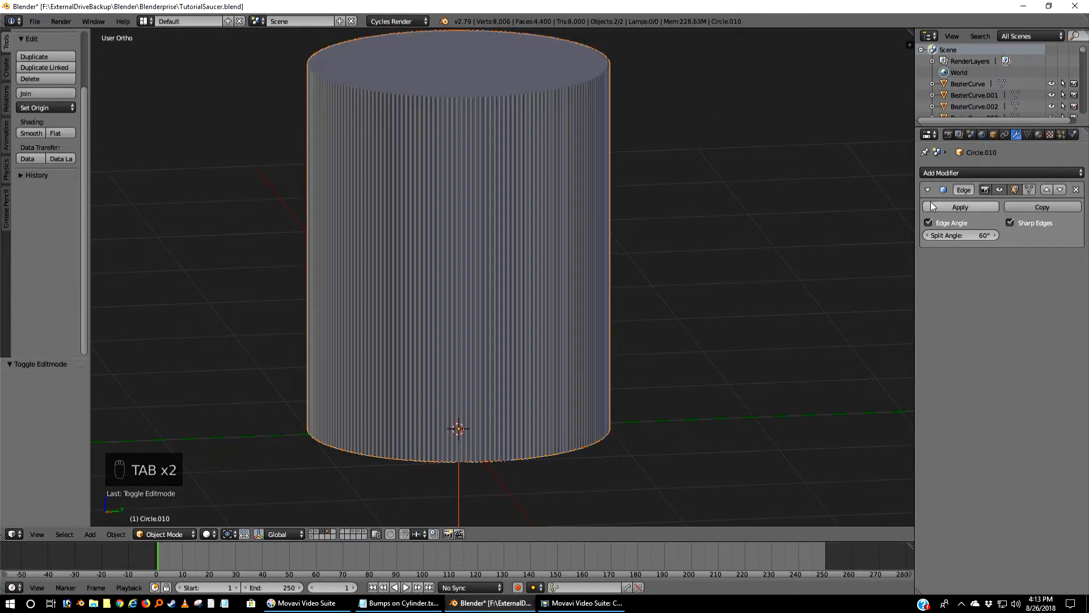
pyautogui.click(953, 206)
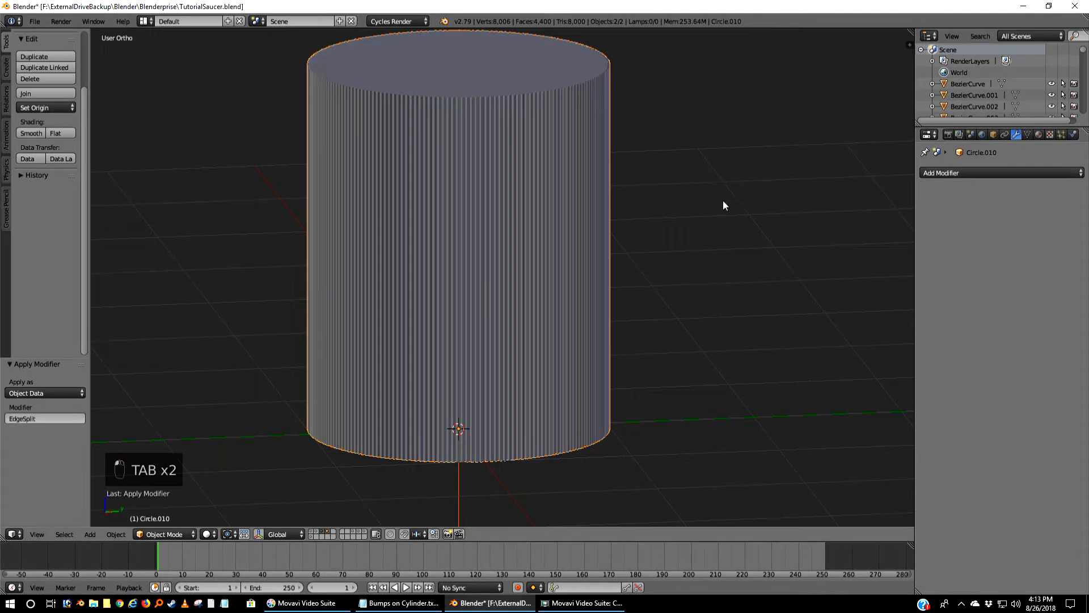
# - Rotate the cylinder 90° in the front view so it lies horizontally
pyautogui.press('KP_1')
pyautogui.press('r')
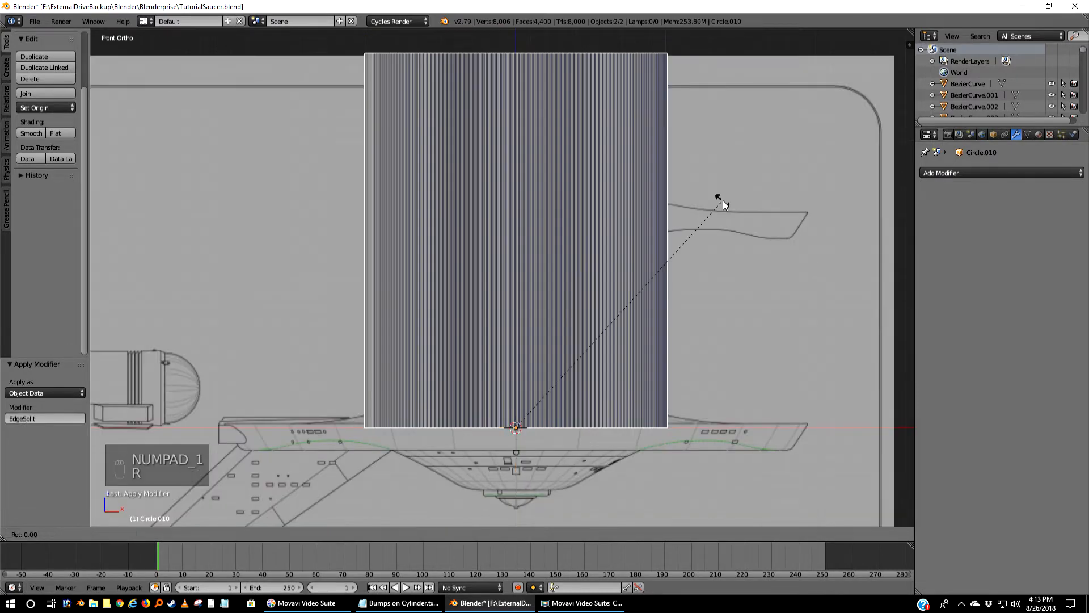
pyautogui.press('9')
pyautogui.press('0')
pyautogui.press('Return')
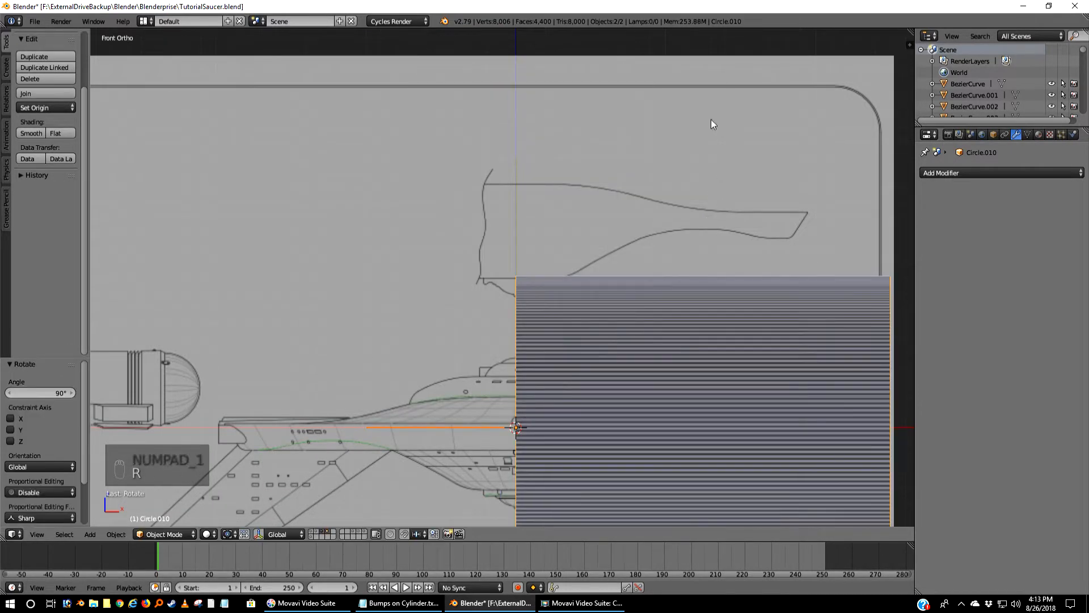
pyautogui.scroll(-5, 657, 216)
pyautogui.scroll(4, 654, 227)
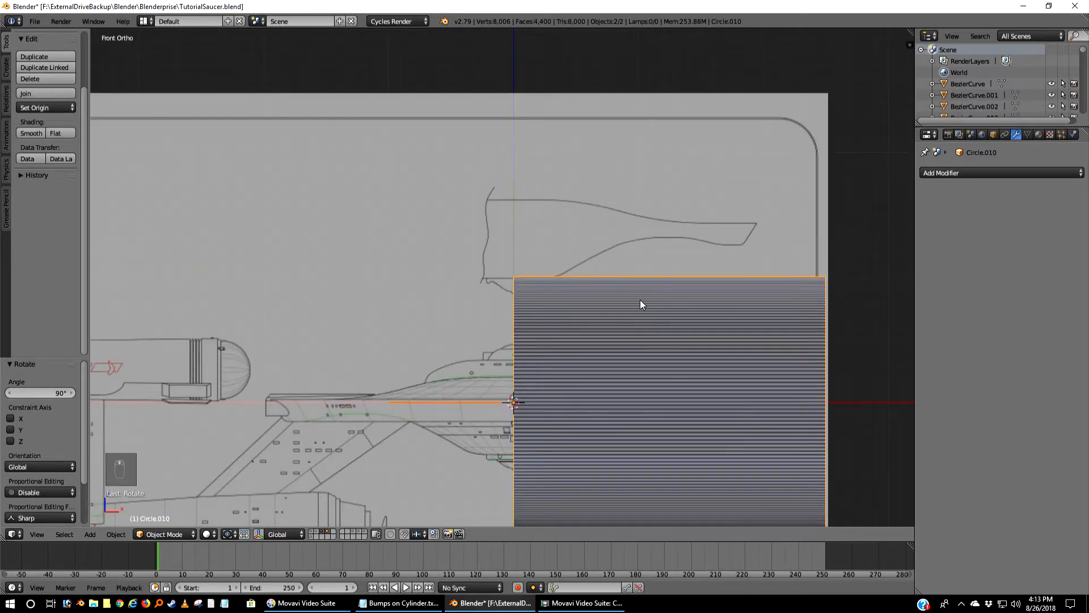
pyautogui.keyDown('shift'); pyautogui.moveTo(639, 305); pyautogui.dragTo(563, 200, button='middle'); pyautogui.keyUp('shift')
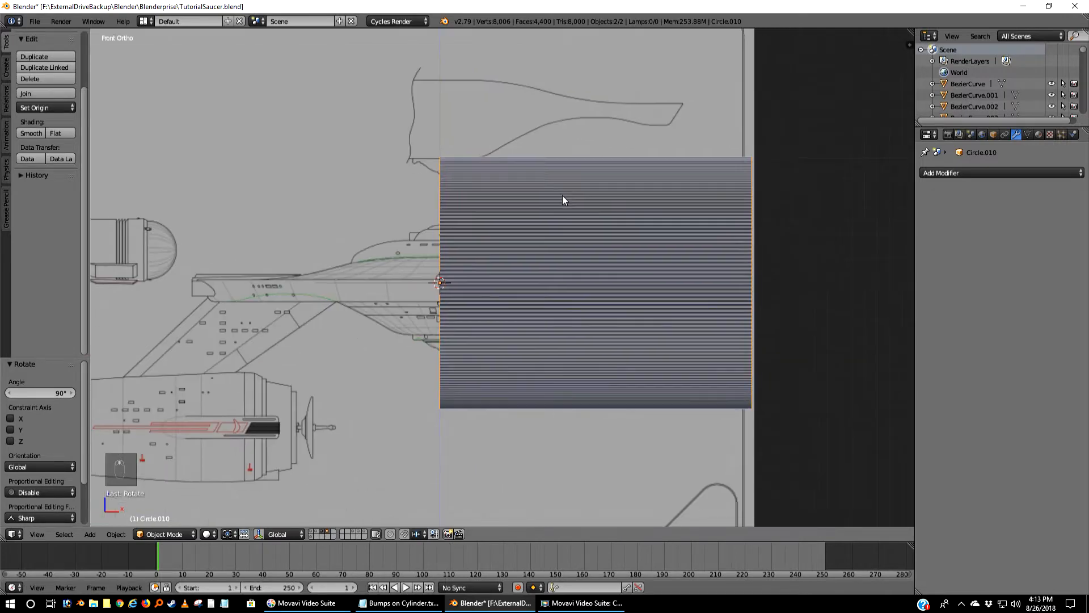
# - Show the layer with the cameras and lights, and make the camera just below and beyond the cylinder's outer end the active camera
pyautogui.keyDown('shift'); pyautogui.click(310, 536); pyautogui.keyUp('shift')
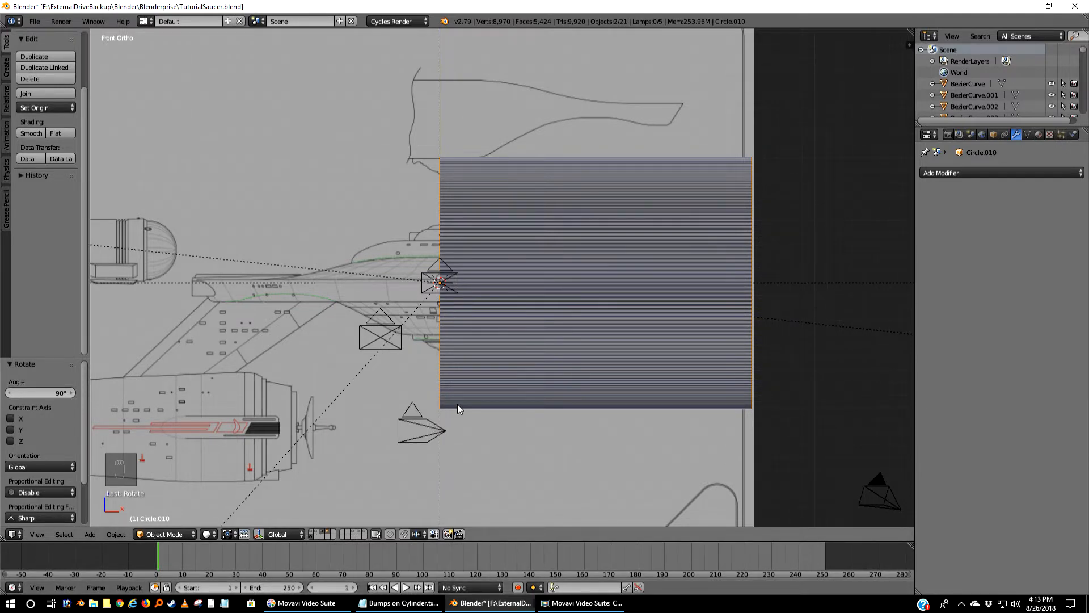
pyautogui.scroll(-4, 457, 404)
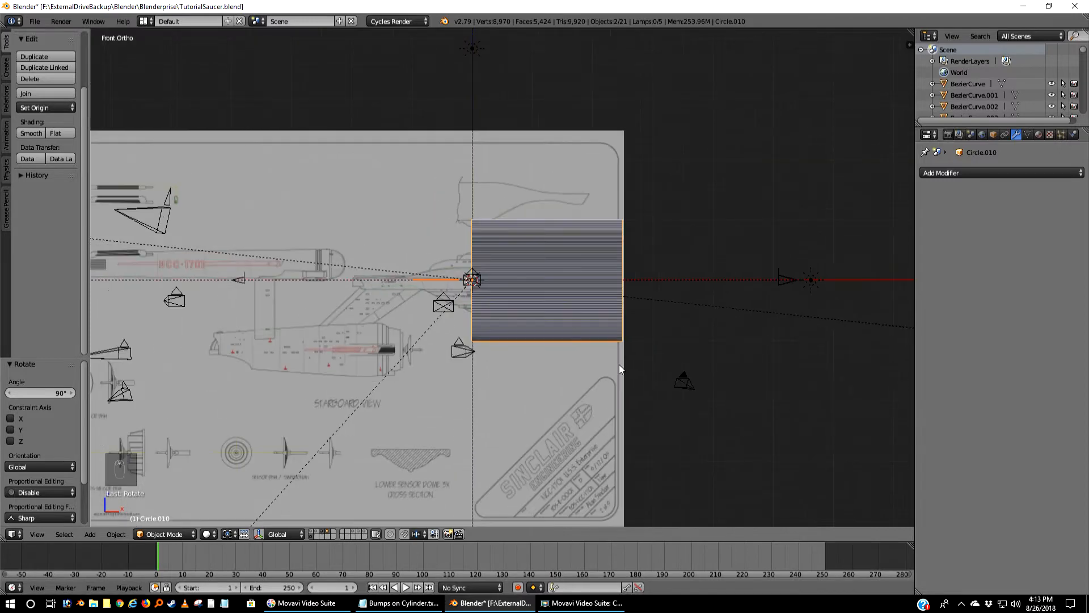
pyautogui.rightClick(684, 386)
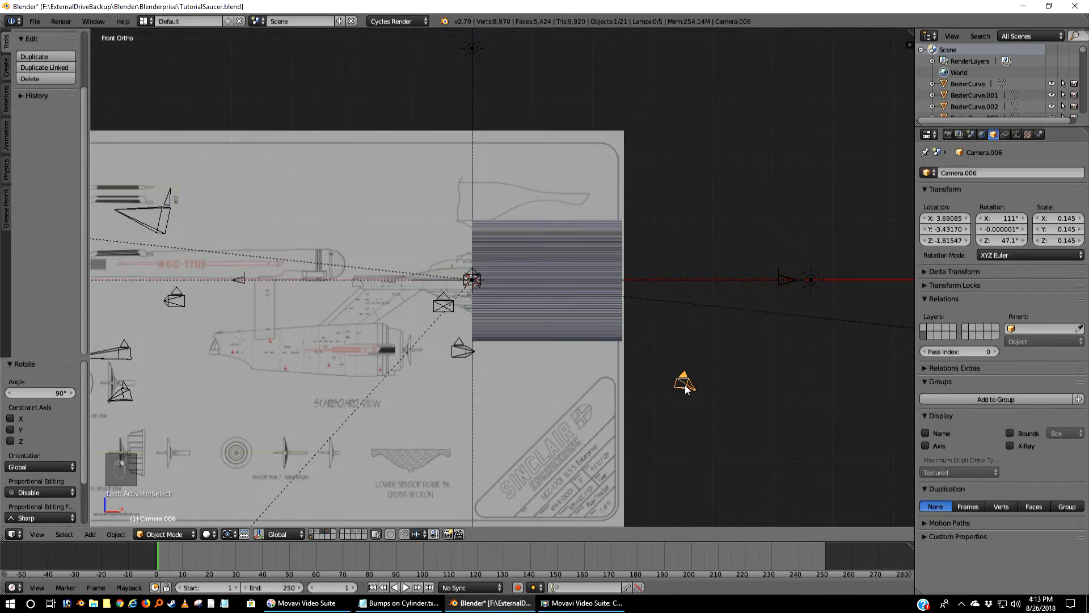
pyautogui.press('ctrl+KP_0')
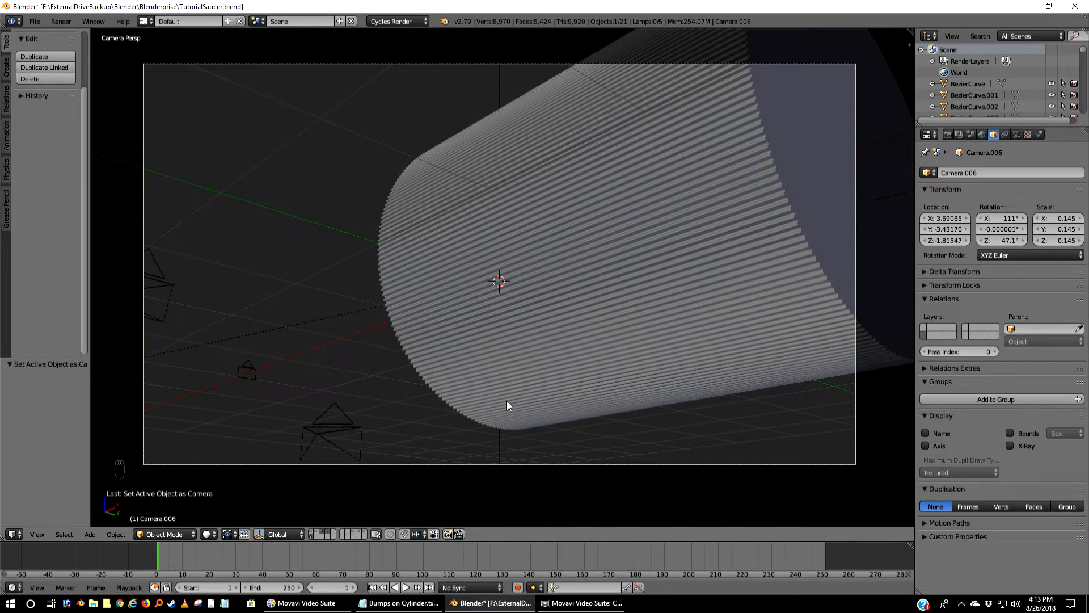
# - Move the active camera about 1.41 units along X to frame the whole cylinder
pyautogui.press('g')
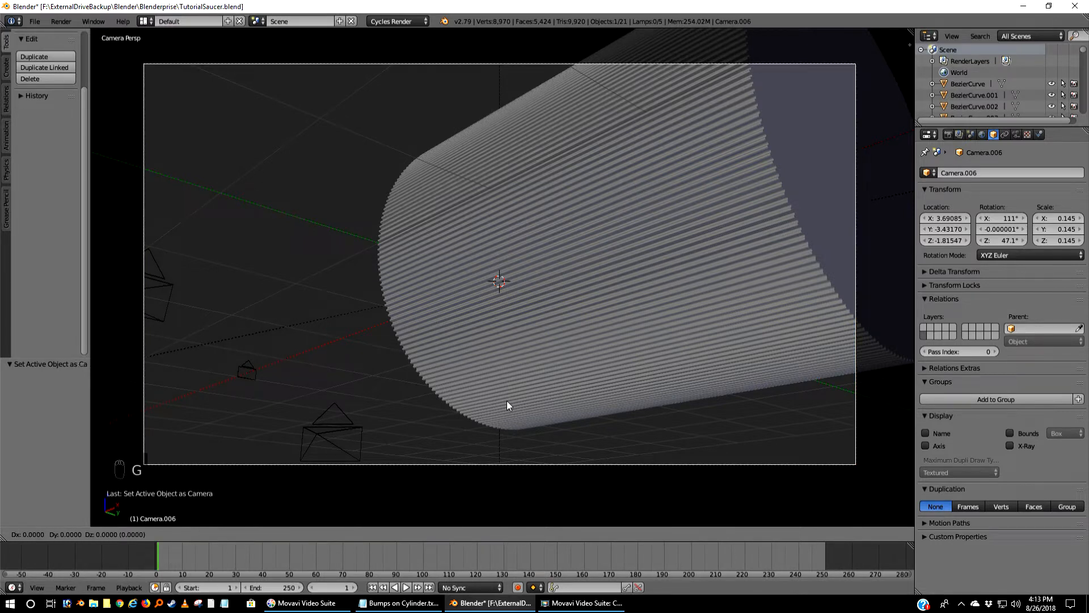
pyautogui.press('x')
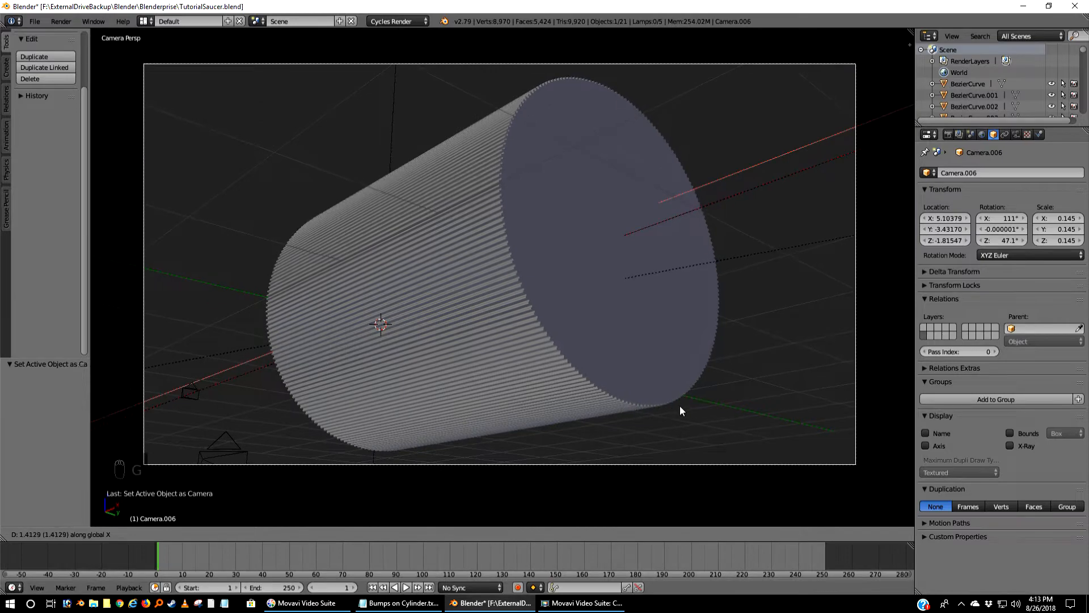
pyautogui.click(680, 406)
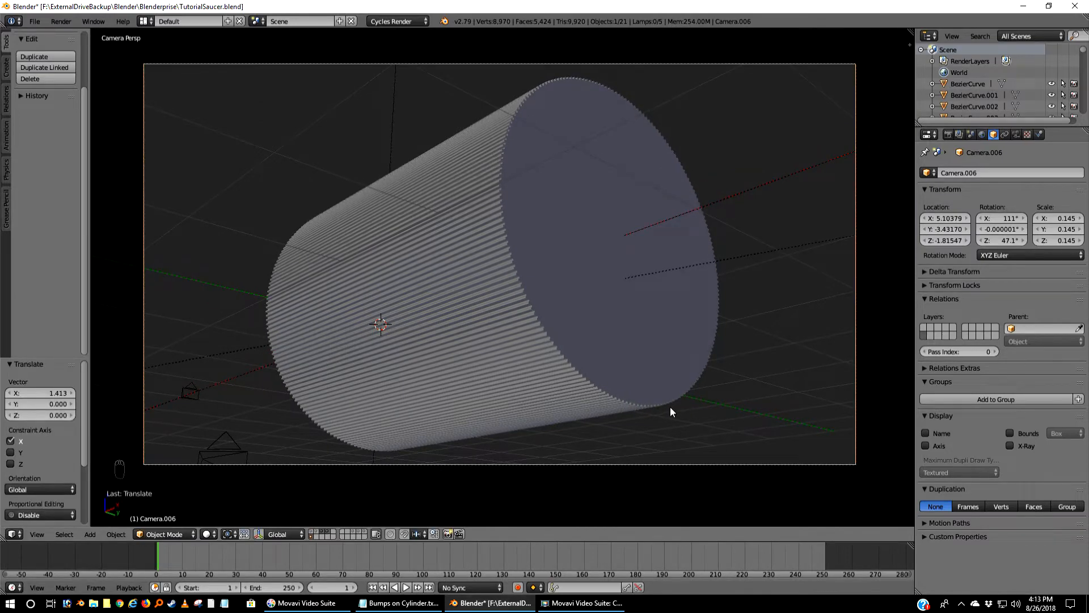
# - Render the cylinder through the active camera, inspect the bumps, and return to the 3D view
pyautogui.press('F12')
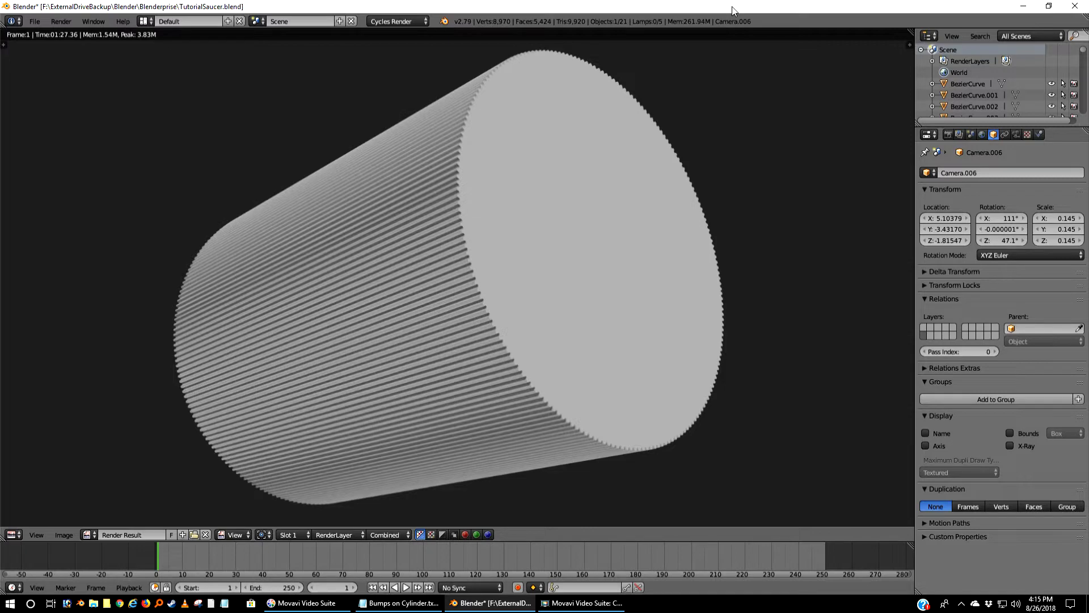
pyautogui.press('F12')
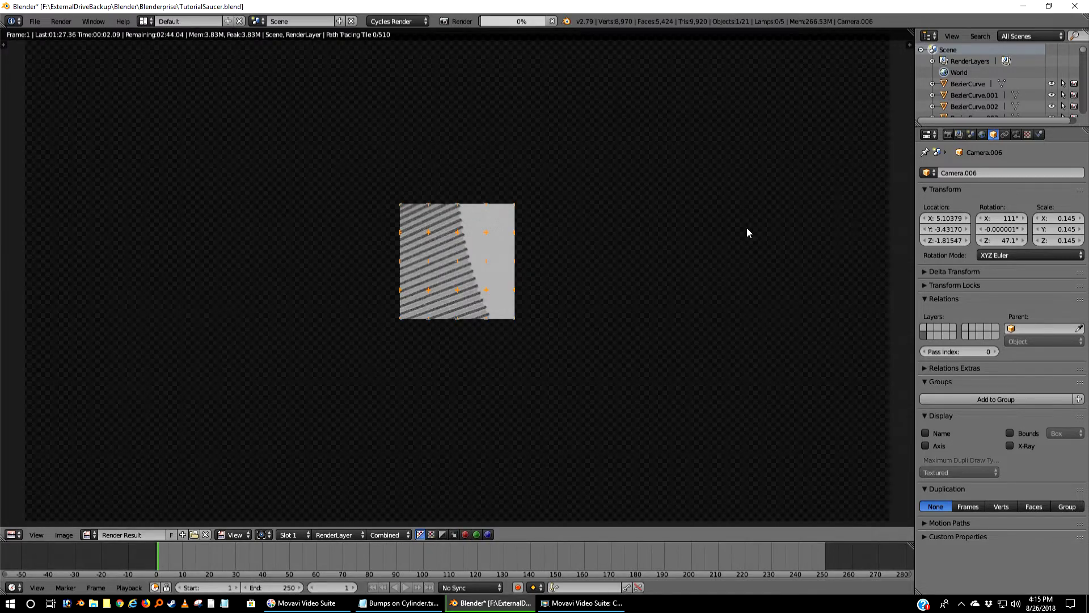
pyautogui.press('Escape')
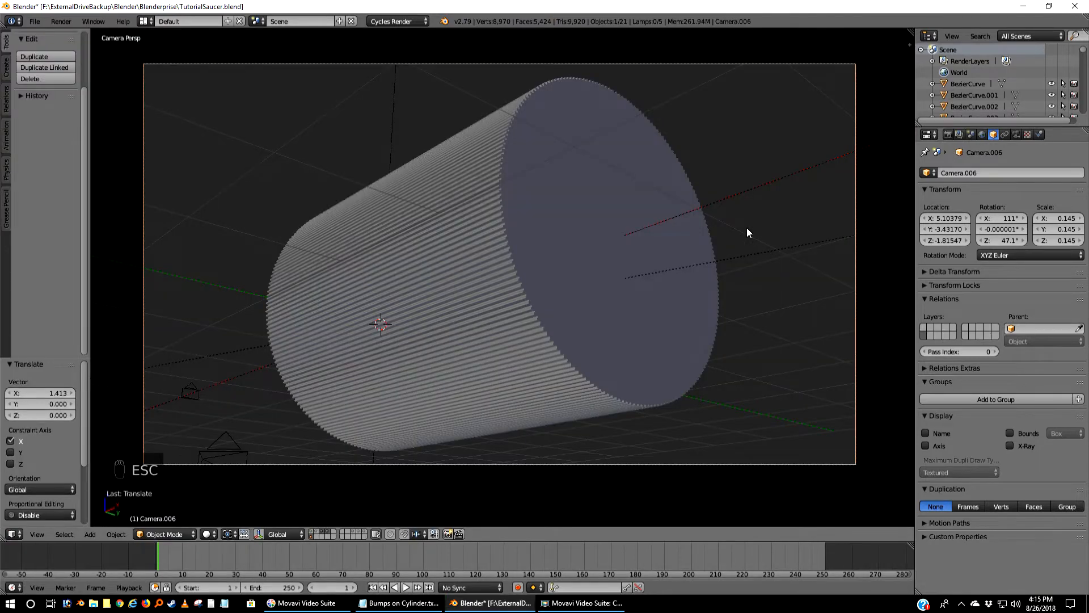
# - Hide the camera and light layer and assign the existing DarkHullGray material to the cylinder
pyautogui.click(311, 536)
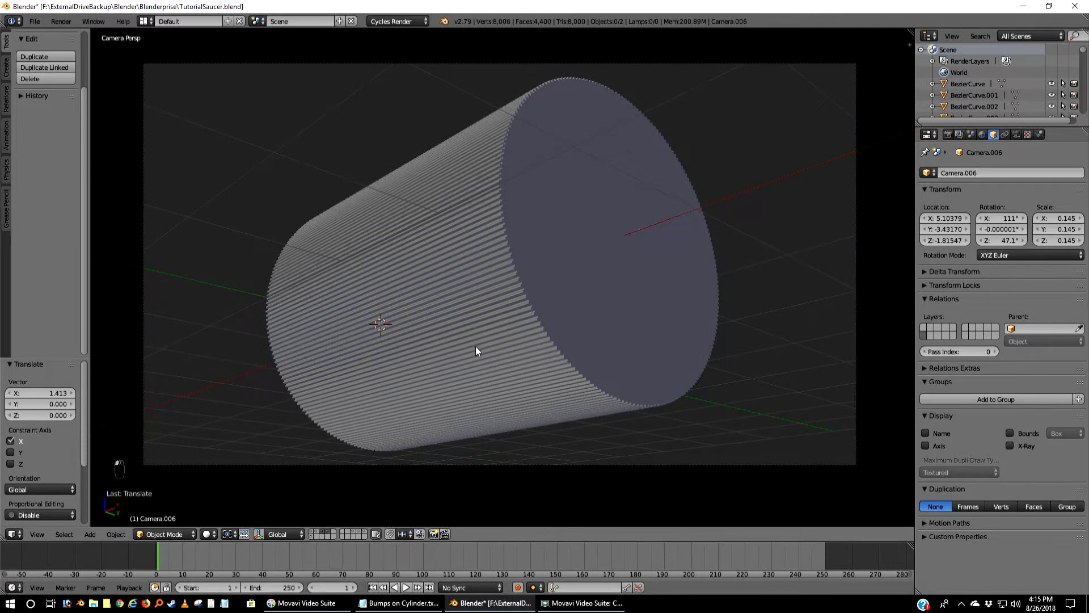
pyautogui.press('KP_1')
pyautogui.scroll(4, 475, 346)
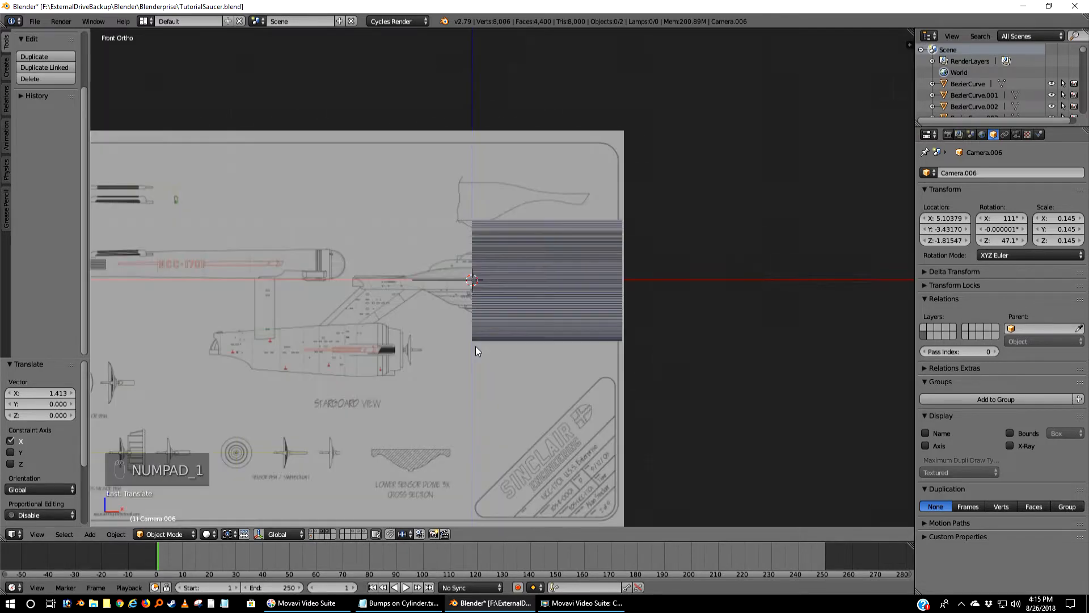
pyautogui.rightClick(586, 260)
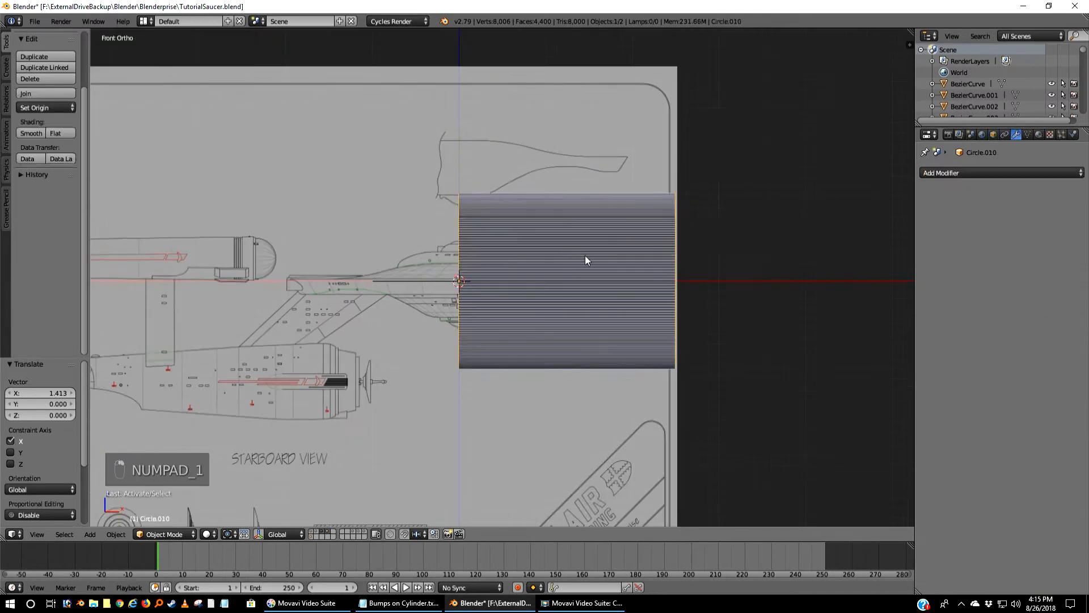
pyautogui.click(1039, 134)
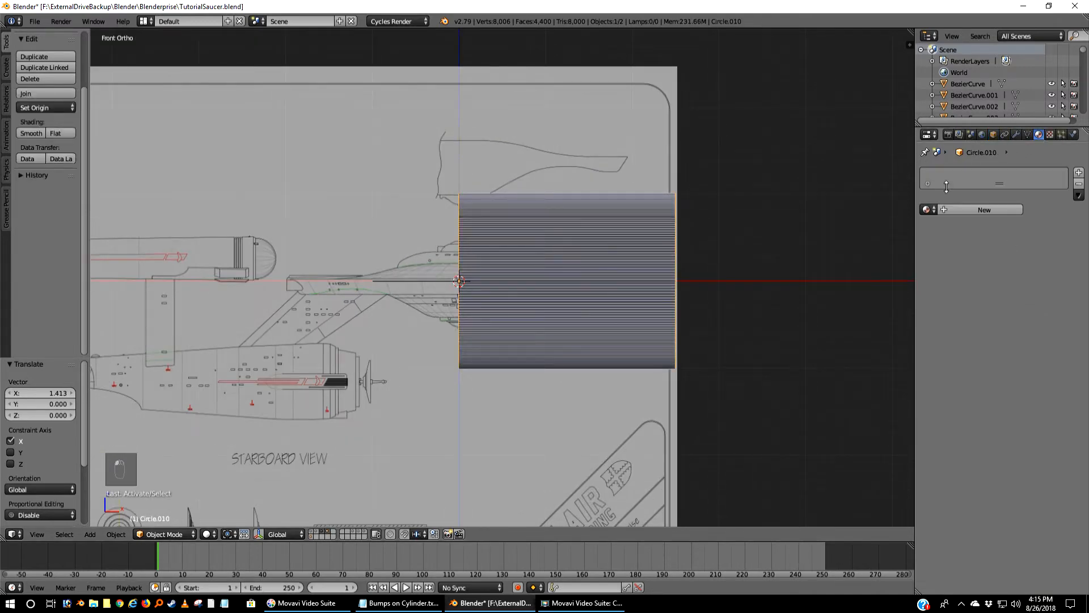
pyautogui.click(927, 209)
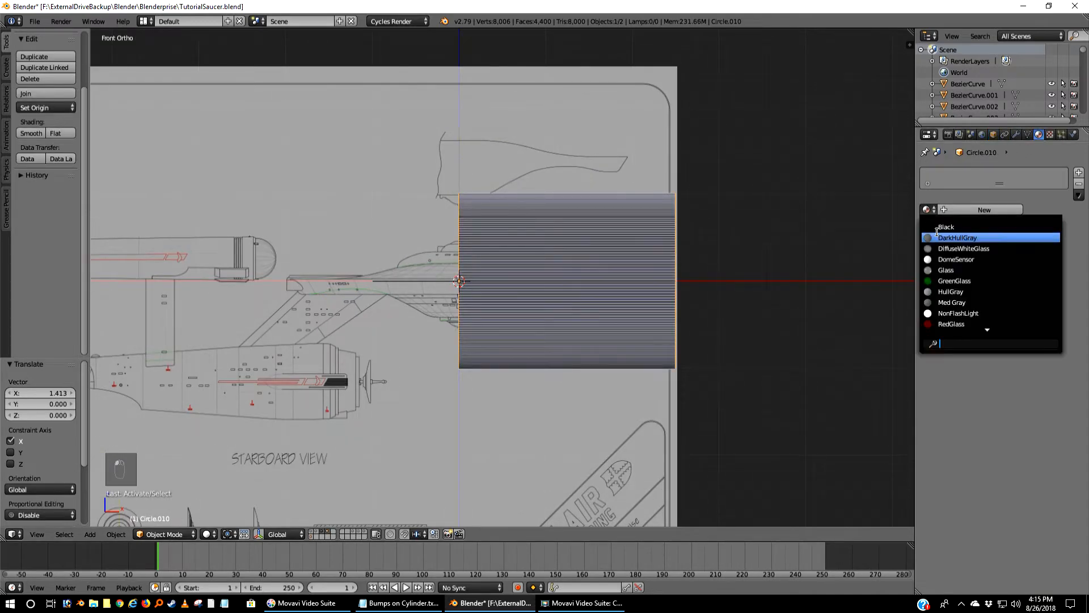
pyautogui.click(938, 232)
# - Move the cylinder about -8.12 units along X to the rear end of the blueprint's engine nacelle and show it in wireframe
pyautogui.scroll(-2, 627, 265)
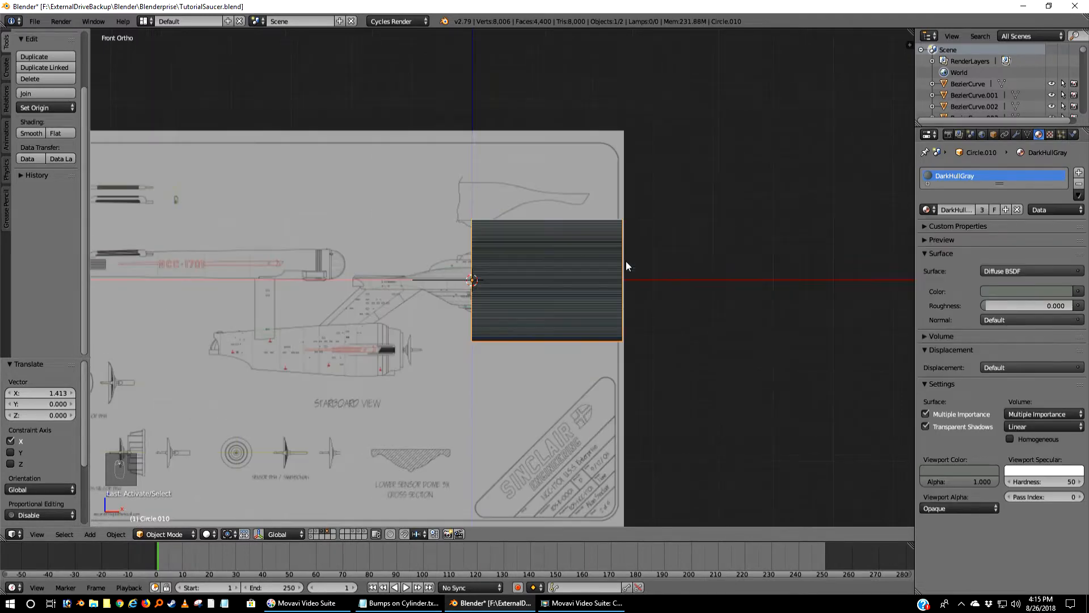
pyautogui.keyDown('shift'); pyautogui.moveTo(626, 265); pyautogui.dragTo(771, 278, button='middle'); pyautogui.keyUp('shift')
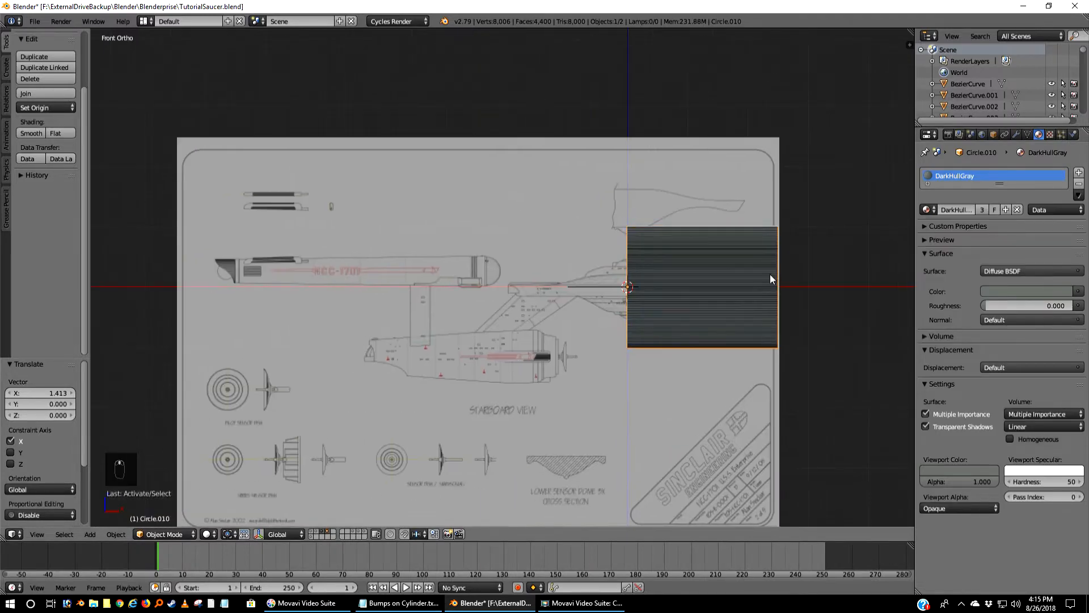
pyautogui.press('g')
pyautogui.press('x')
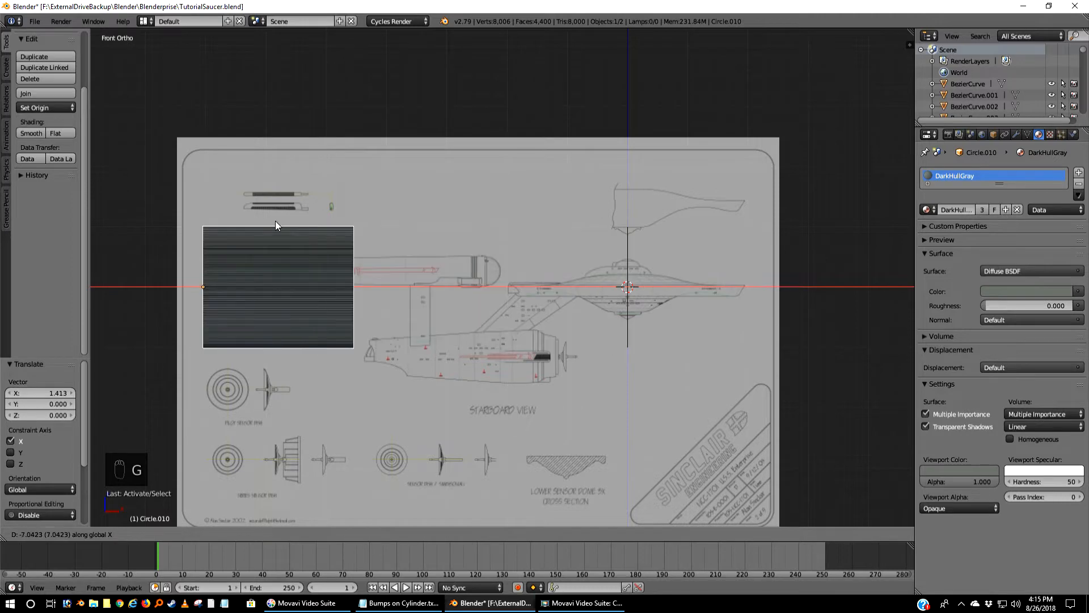
pyautogui.click(267, 244)
pyautogui.press('z')
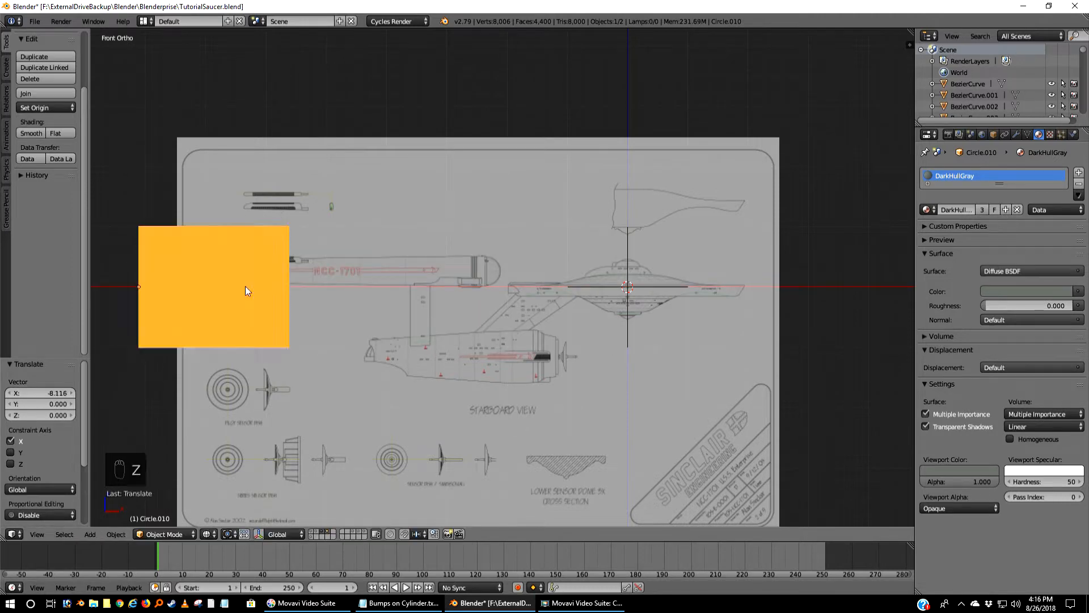
pyautogui.scroll(5, 232, 295)
pyautogui.keyDown('shift'); pyautogui.moveTo(195, 328); pyautogui.dragTo(627, 286, button='middle'); pyautogui.keyUp('shift')
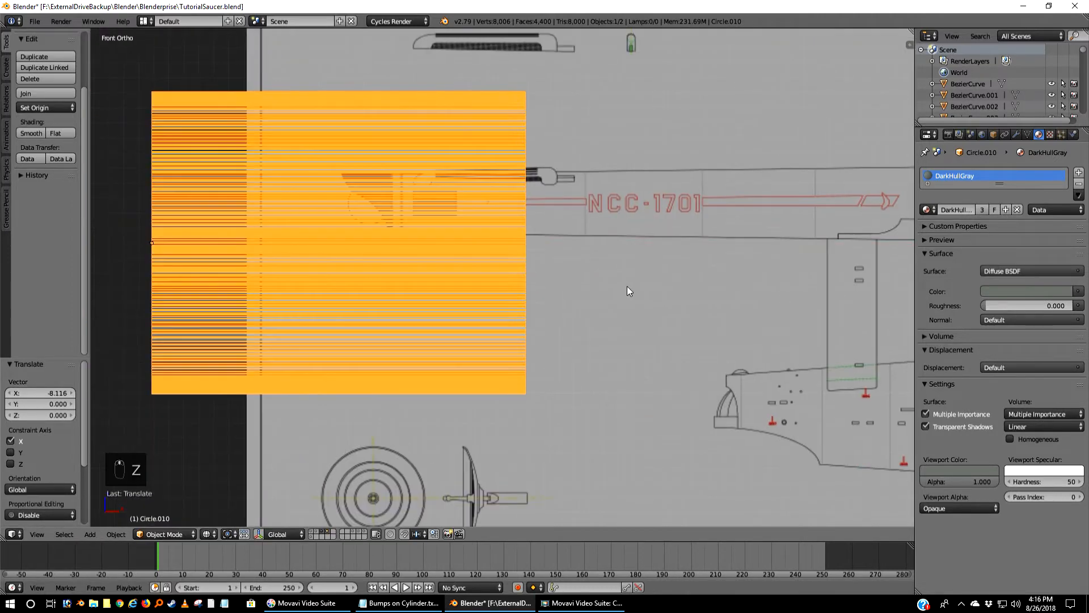
# - Set the cylinder's origin to the centre of its own geometry
pyautogui.scroll(3, 627, 286)
pyautogui.keyDown('shift'); pyautogui.moveTo(374, 237); pyautogui.dragTo(651, 349, button='middle'); pyautogui.keyUp('shift')
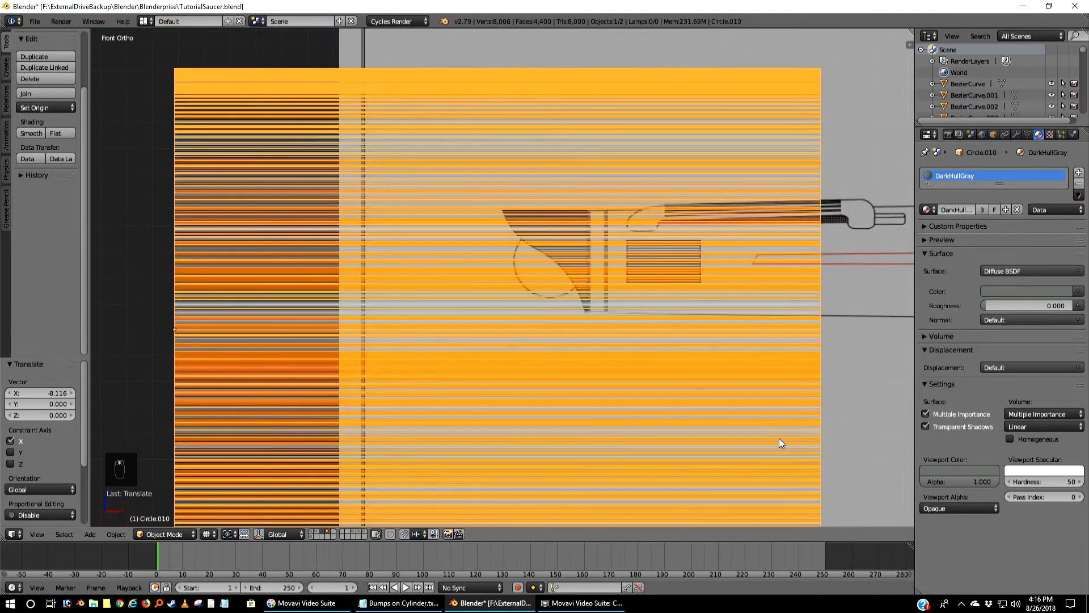
pyautogui.press('s')
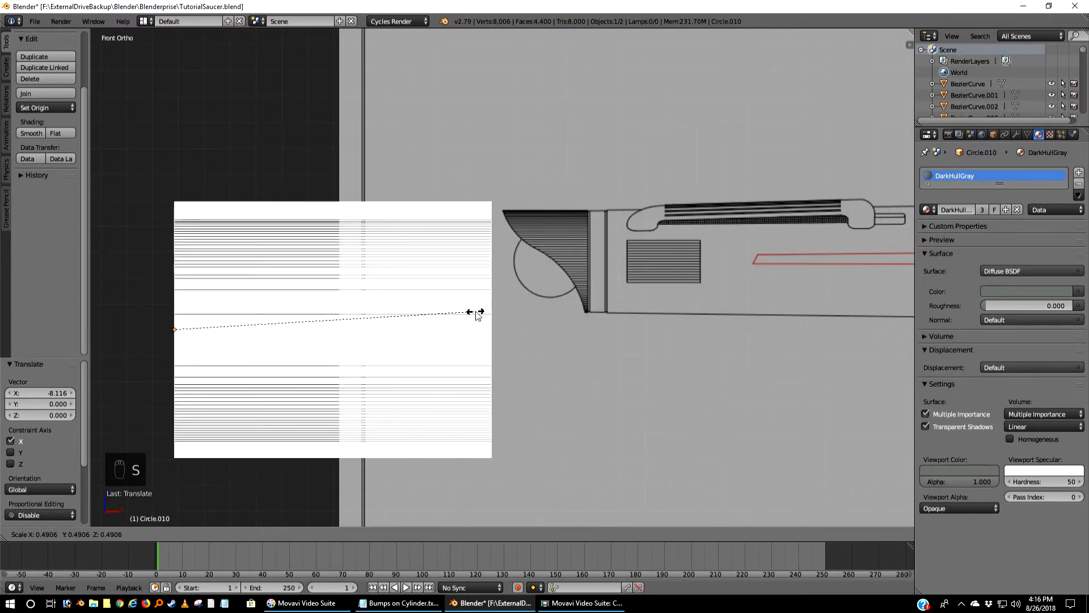
pyautogui.rightClick(478, 323)
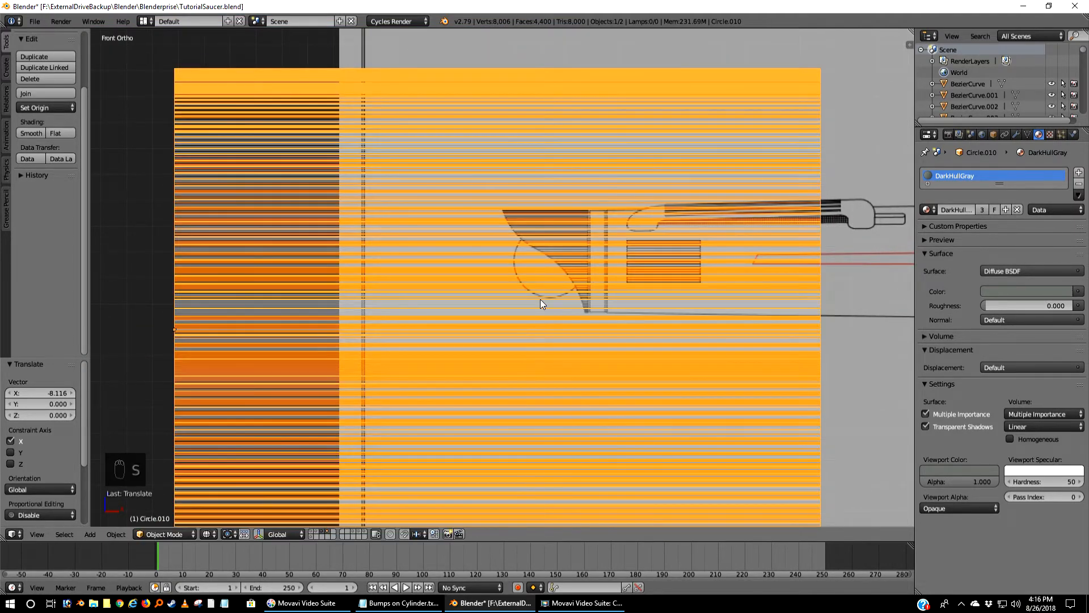
pyautogui.hotkey('ctrl', 'alt', 'shift', 'c')
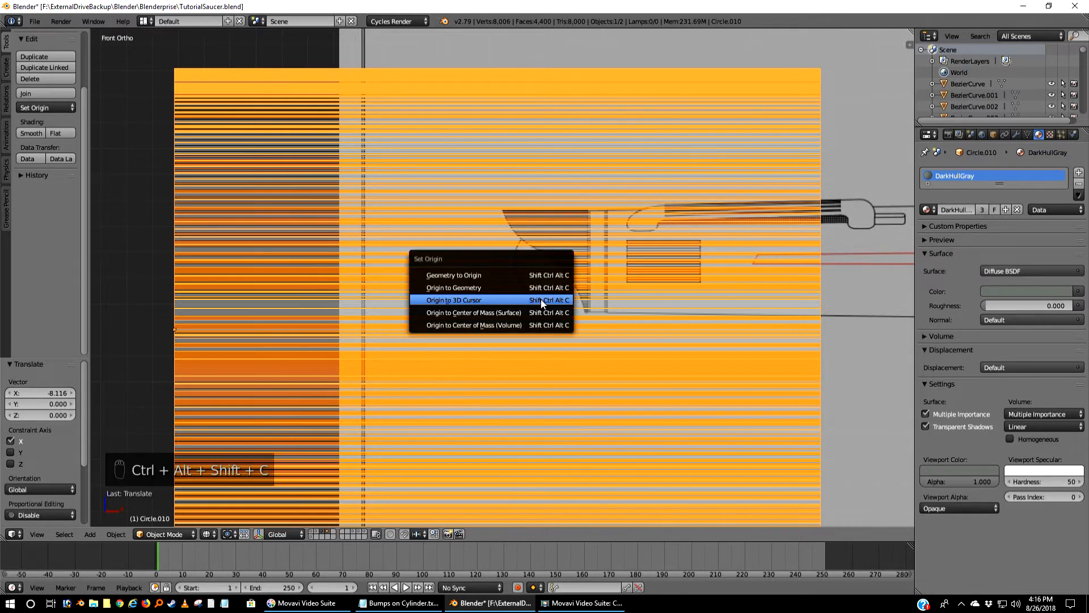
pyautogui.click(466, 287)
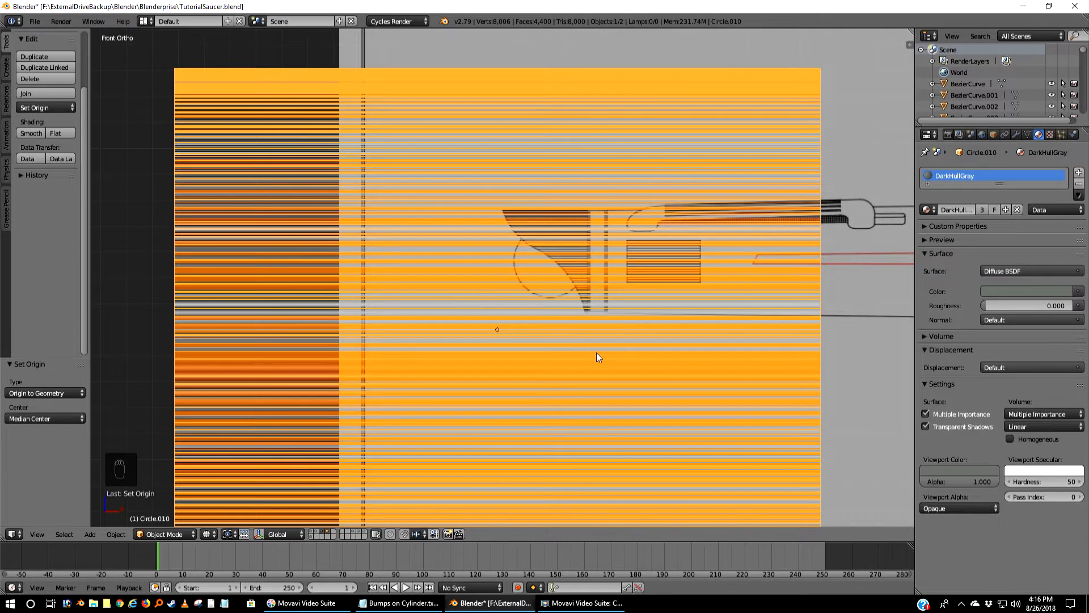
# - Move the cylinder about 0.27 along X and 0.29 along Z onto the nacelle's rear end and scale it uniformly by about 0.214
pyautogui.press('g')
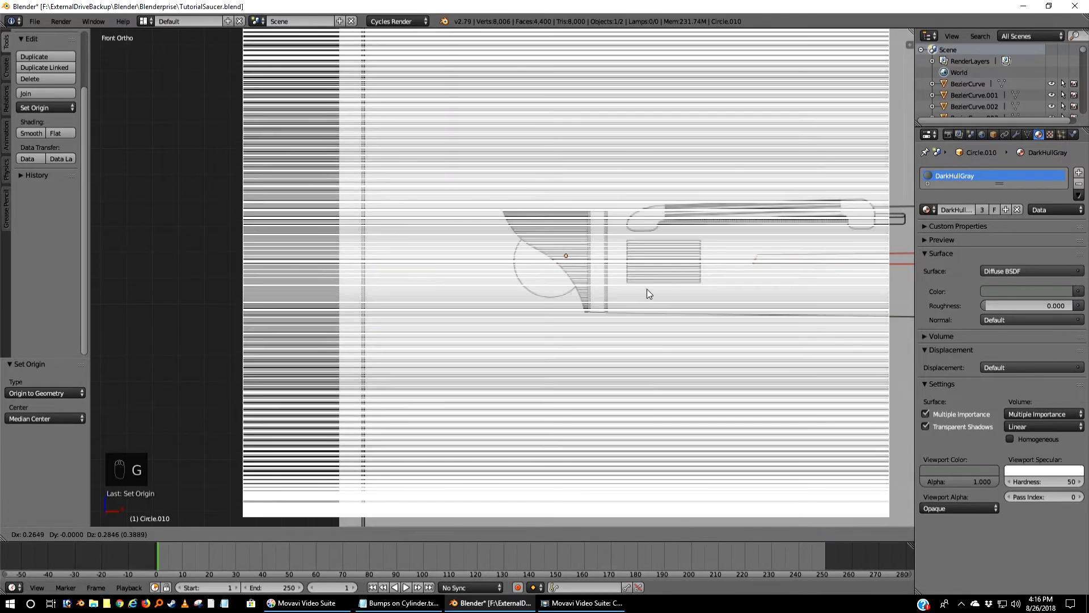
pyautogui.click(648, 286)
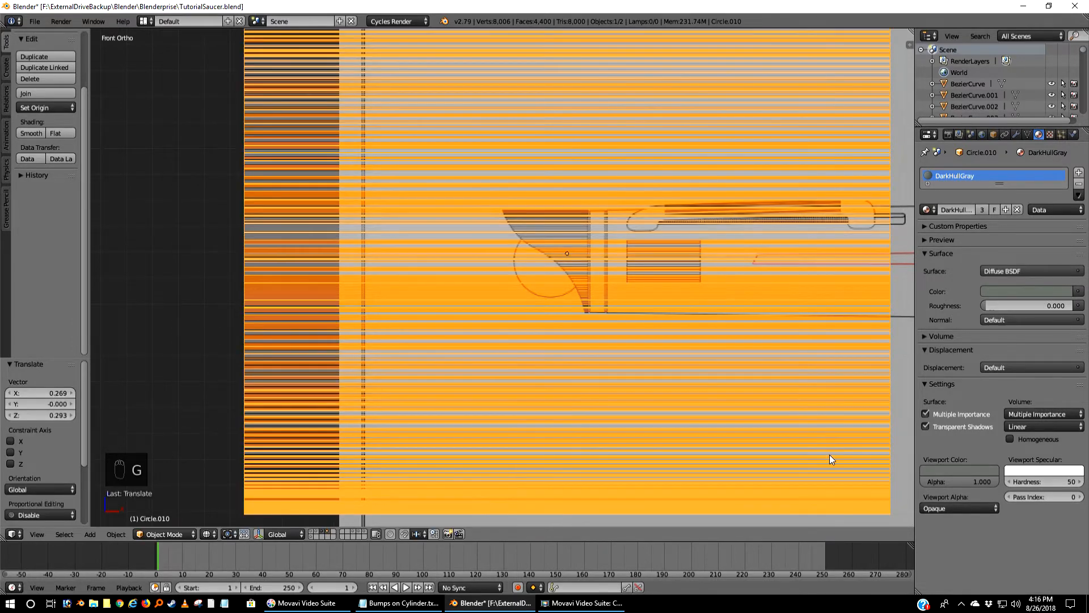
pyautogui.press('s')
pyautogui.click(623, 299)
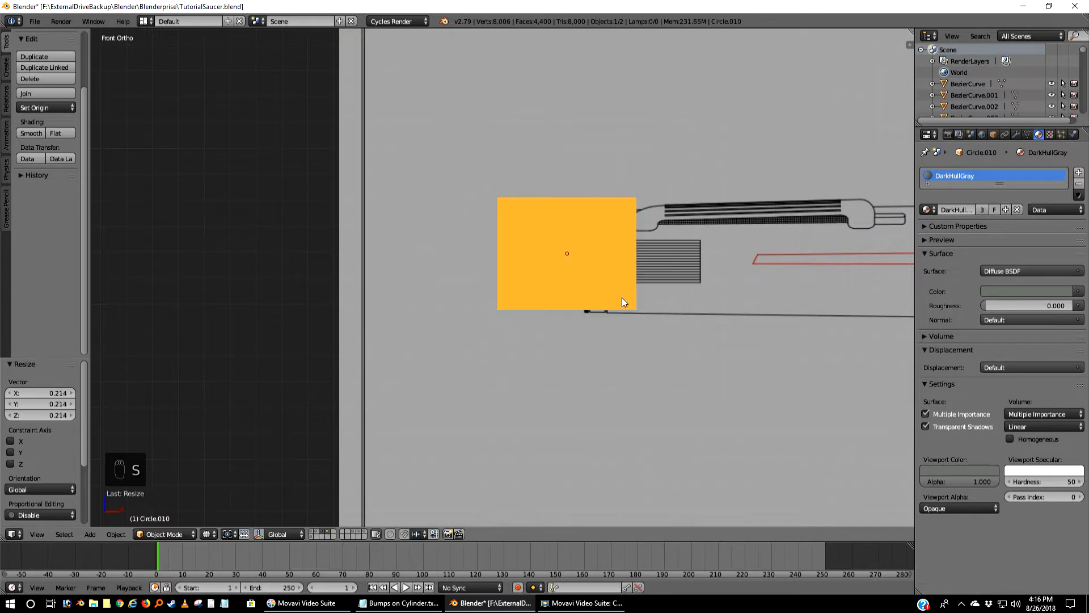
# - Shift the cylinder about -0.064 along X and -0.032 along Z and scale it by about 0.932 to match the nacelle's height
pyautogui.scroll(6, 638, 276)
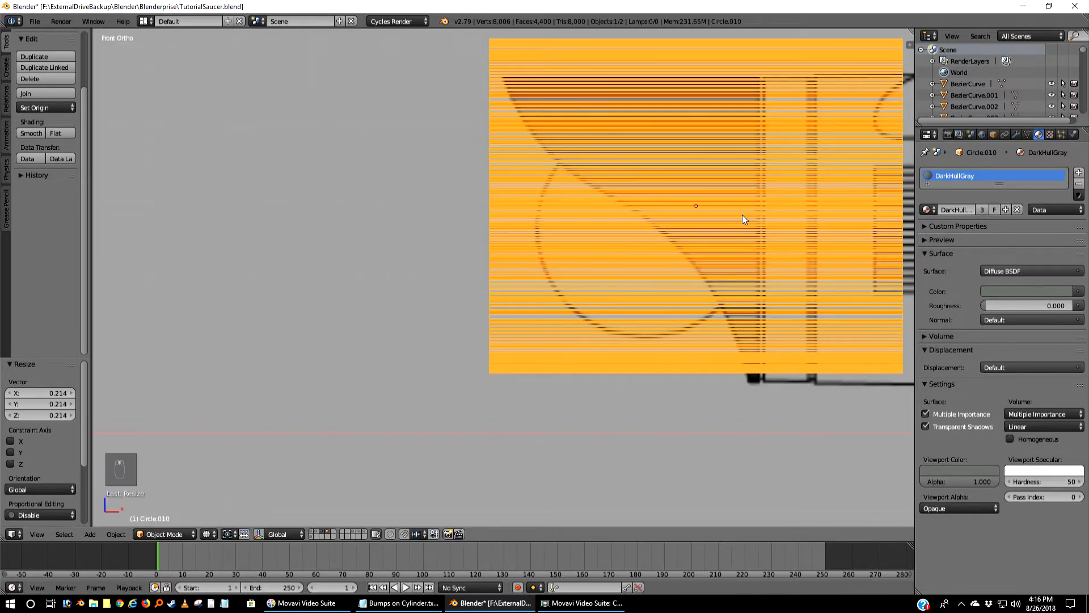
pyautogui.keyDown('shift'); pyautogui.moveTo(742, 214); pyautogui.dragTo(621, 267, button='middle'); pyautogui.keyUp('shift')
pyautogui.press('g')
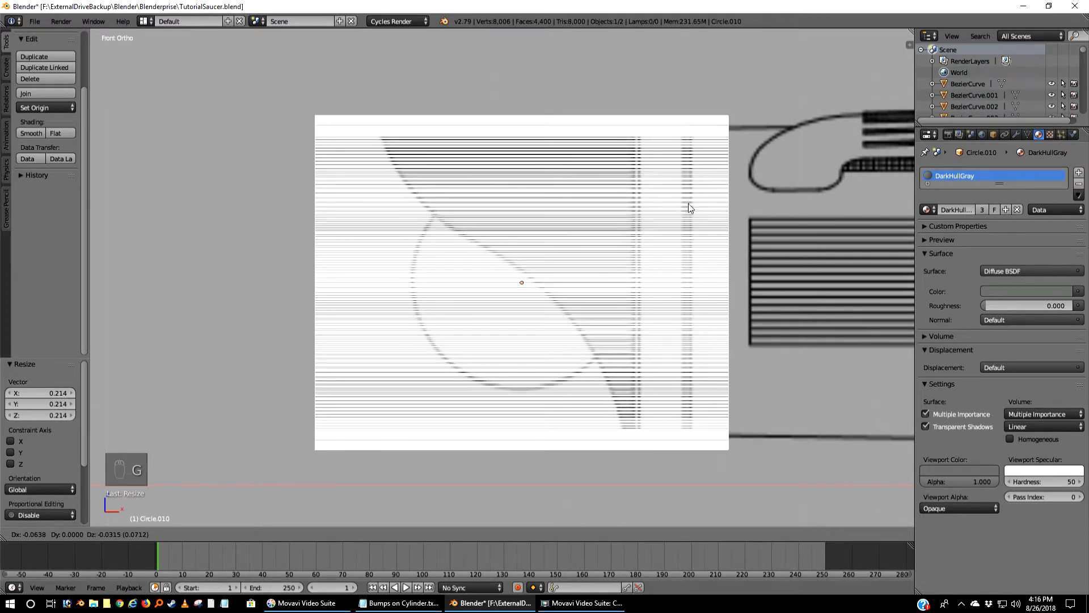
pyautogui.click(688, 203)
pyautogui.press('s')
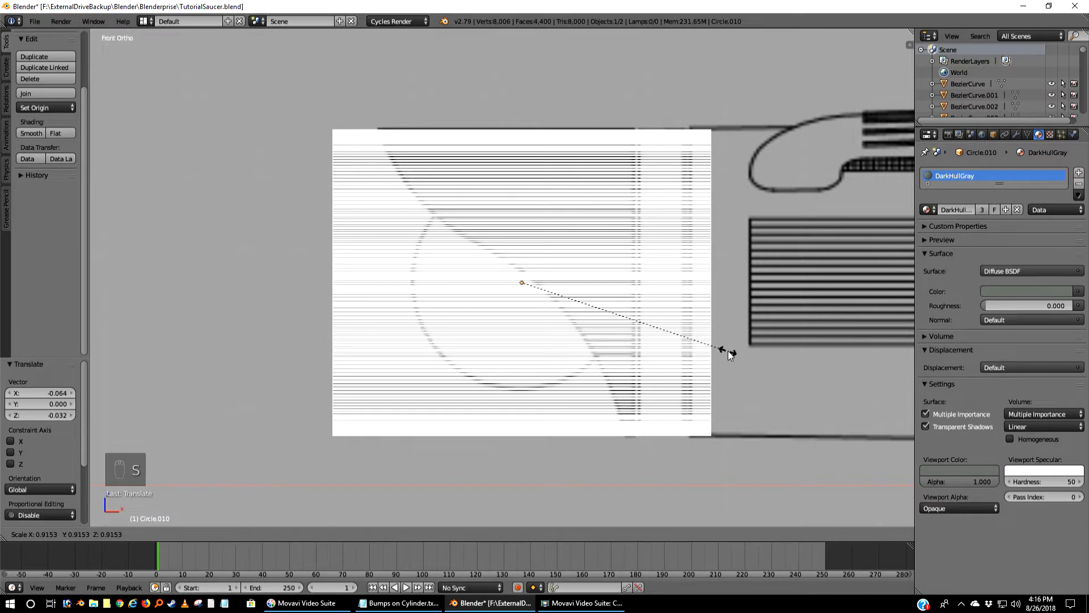
pyautogui.click(730, 357)
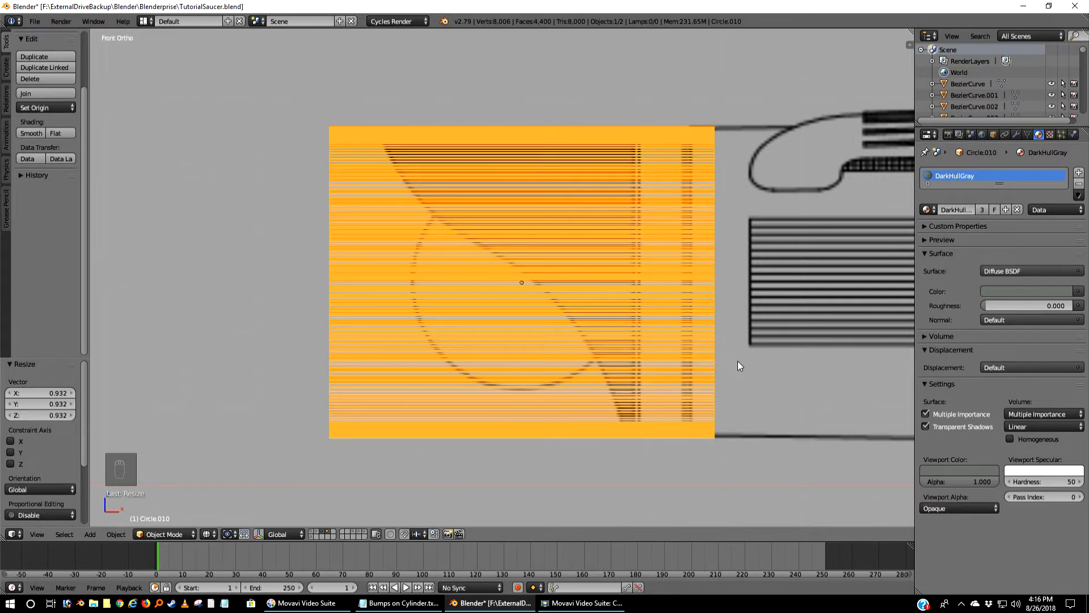
# - Butt the cylinder against the nacelle's rear ring by moving it about -0.111 along X, scaling it by 0.992, and moving it 0.011 along X
pyautogui.press('g')
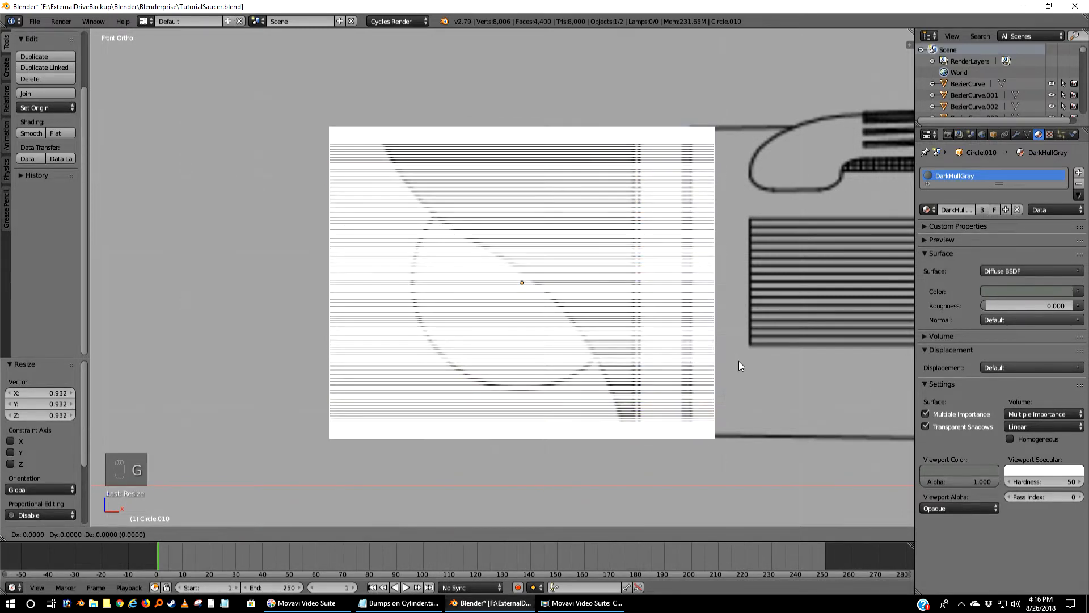
pyautogui.press('x')
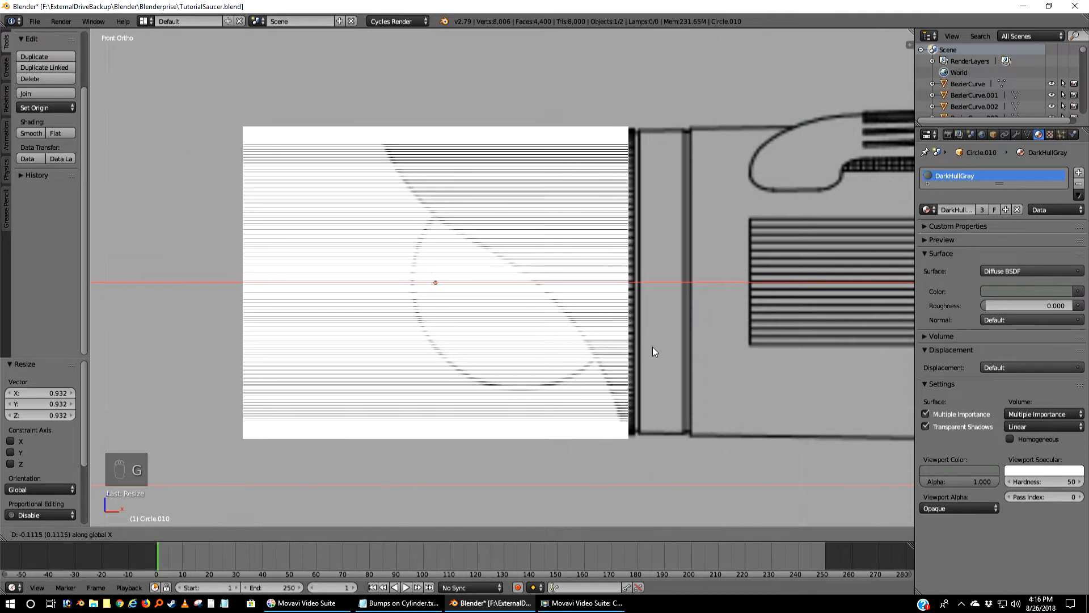
pyautogui.click(652, 347)
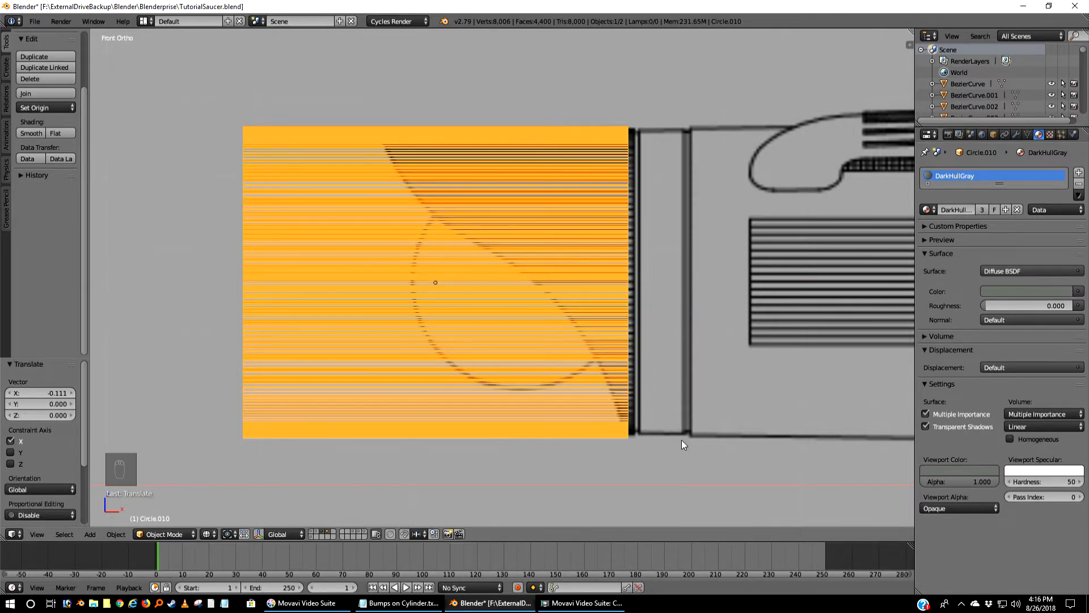
pyautogui.press('s')
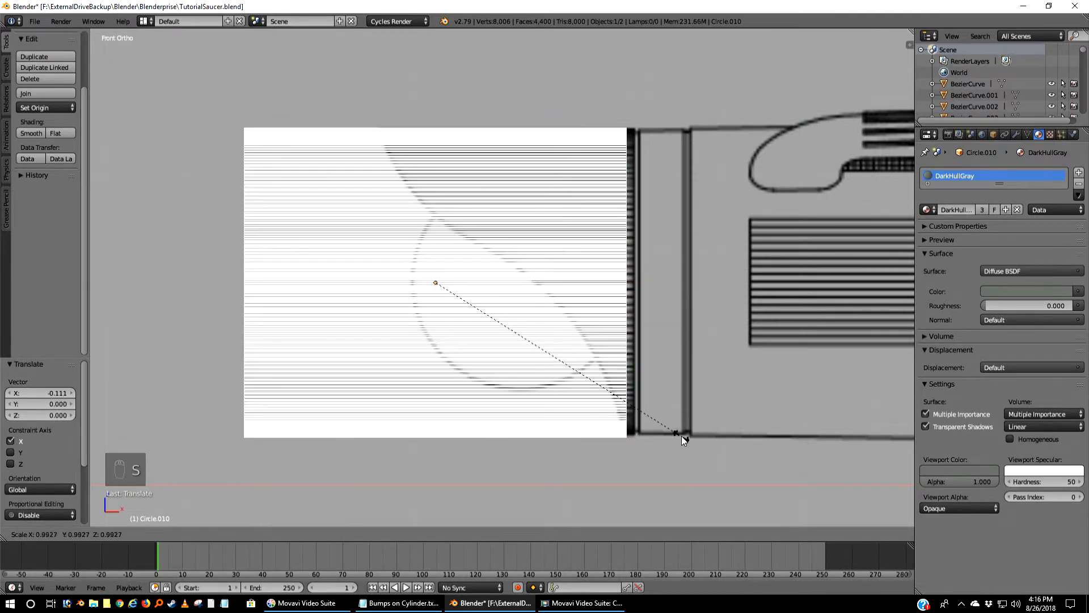
pyautogui.click(682, 434)
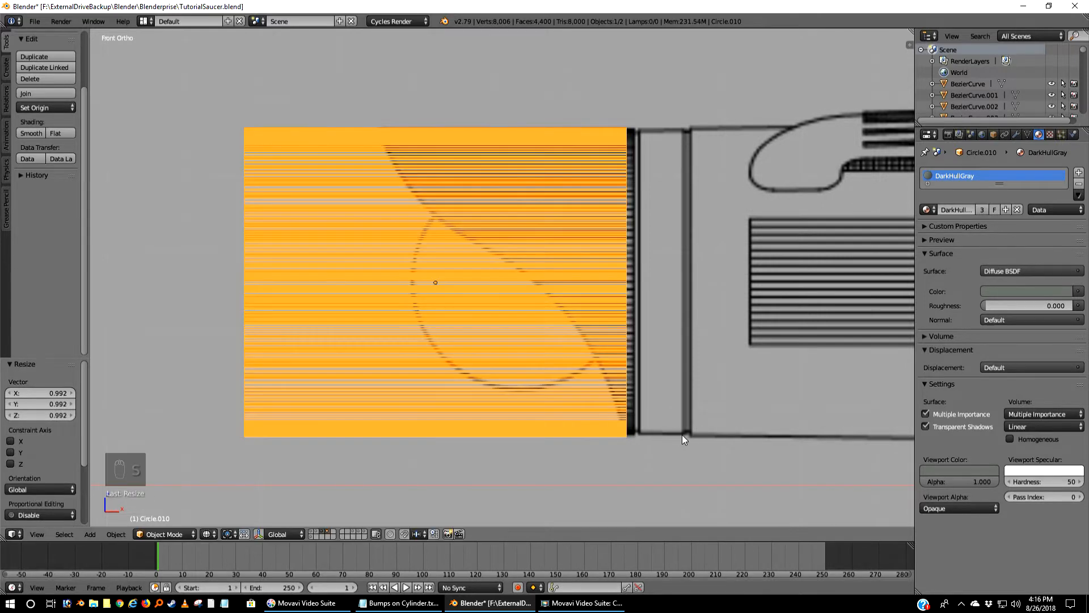
pyautogui.press('g')
pyautogui.press('x')
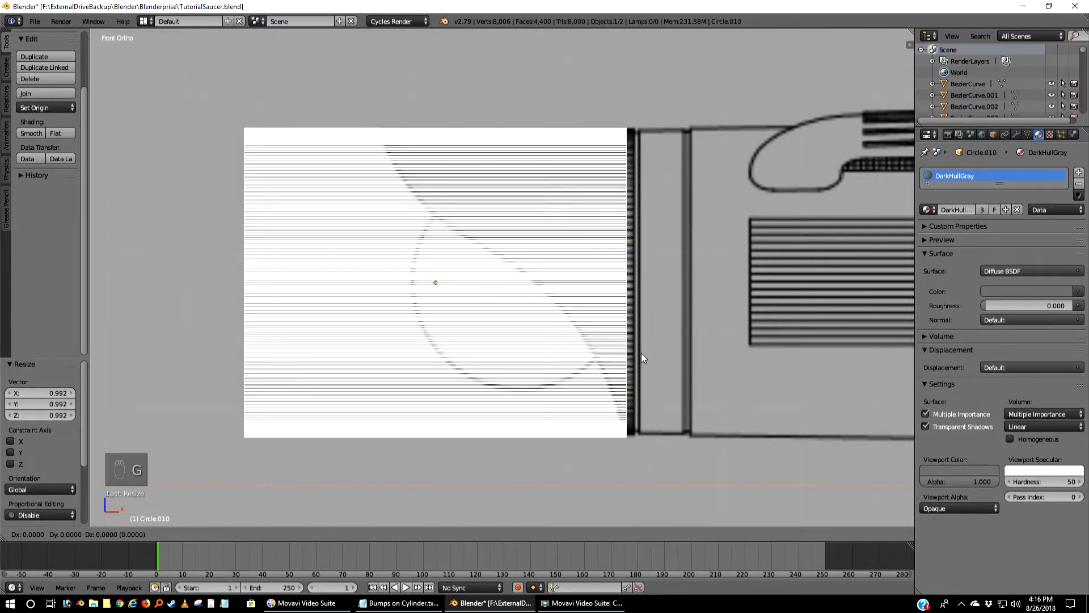
pyautogui.click(650, 354)
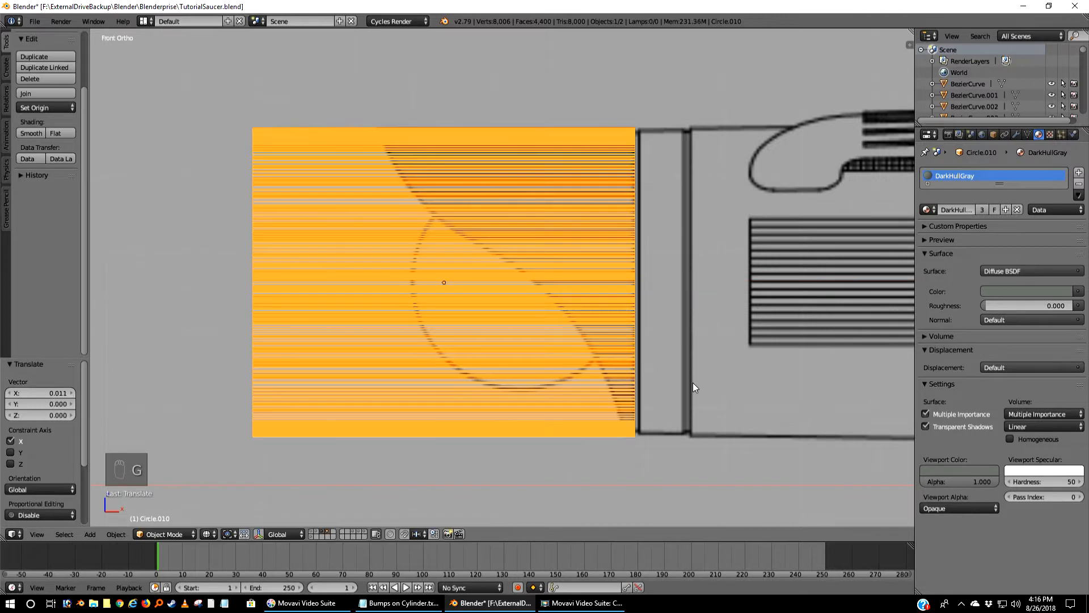
# - Show the layers with the modelled nacelle together with the cylinder and view them in solid shading
pyautogui.scroll(-5, 705, 387)
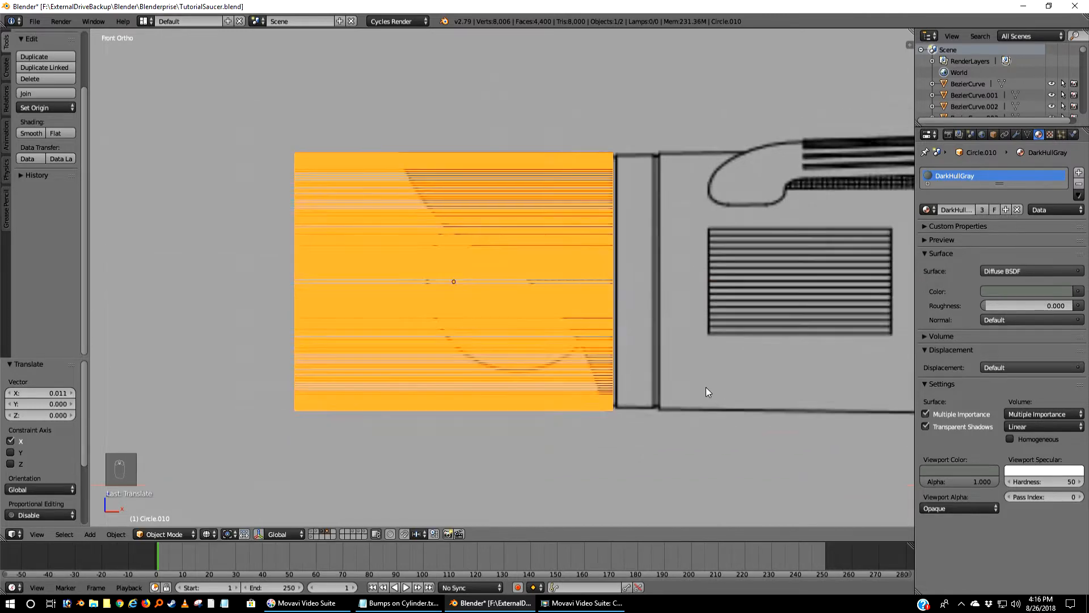
pyautogui.scroll(-1, 705, 388)
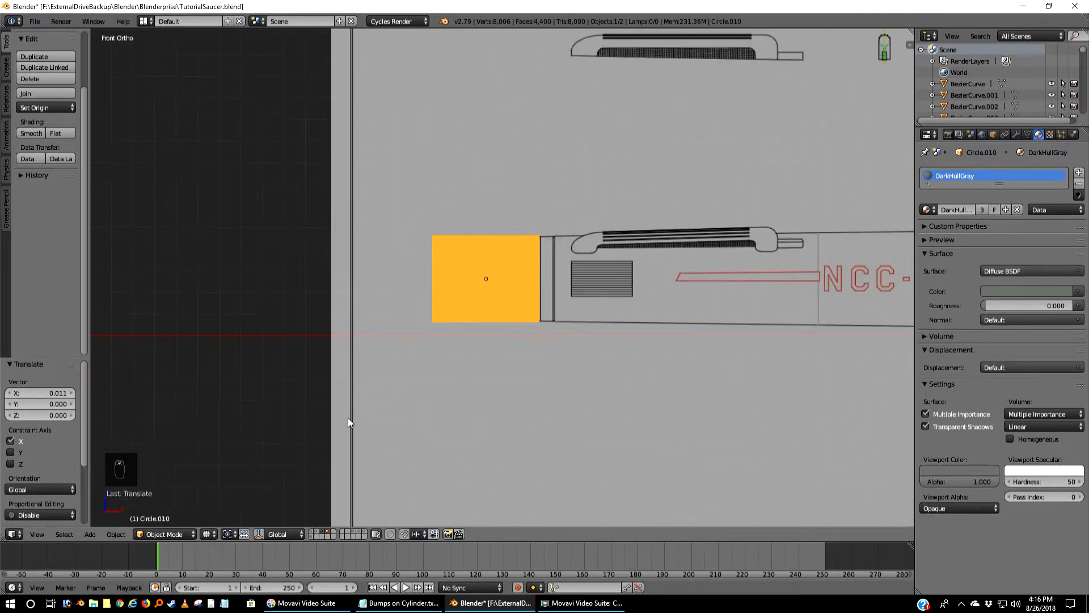
pyautogui.keyDown('shift'); pyautogui.click(316, 532); pyautogui.keyUp('shift')
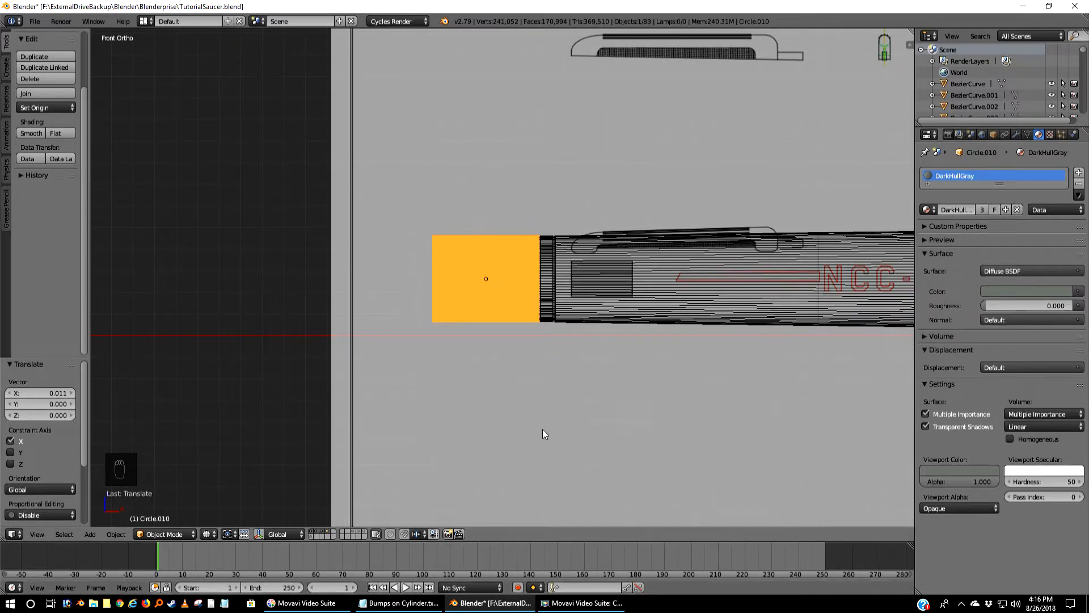
pyautogui.press('z')
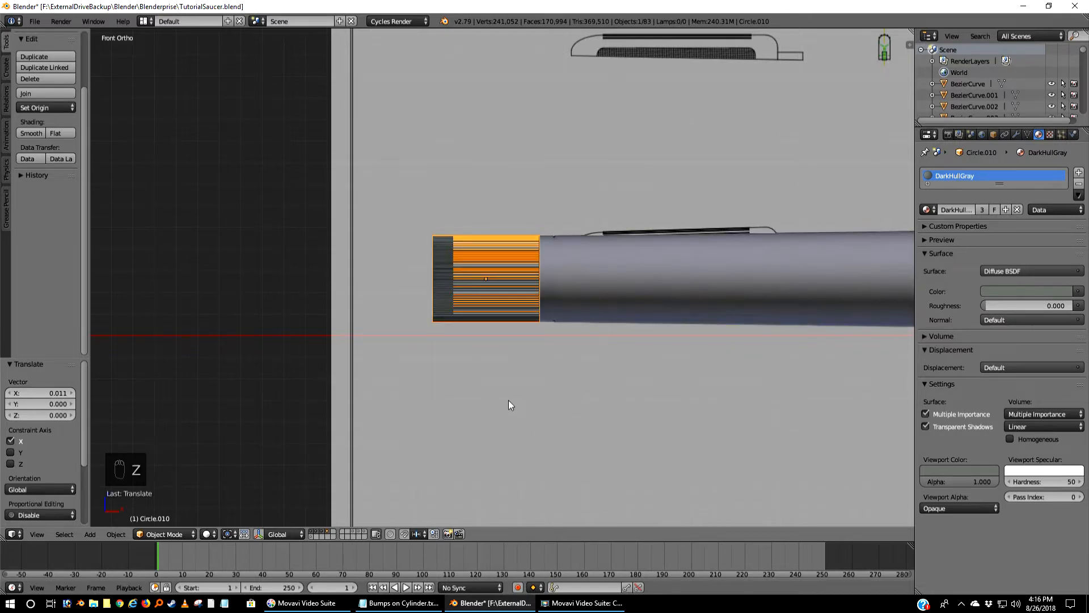
pyautogui.moveTo(508, 401); pyautogui.dragTo(563, 446, button='middle')
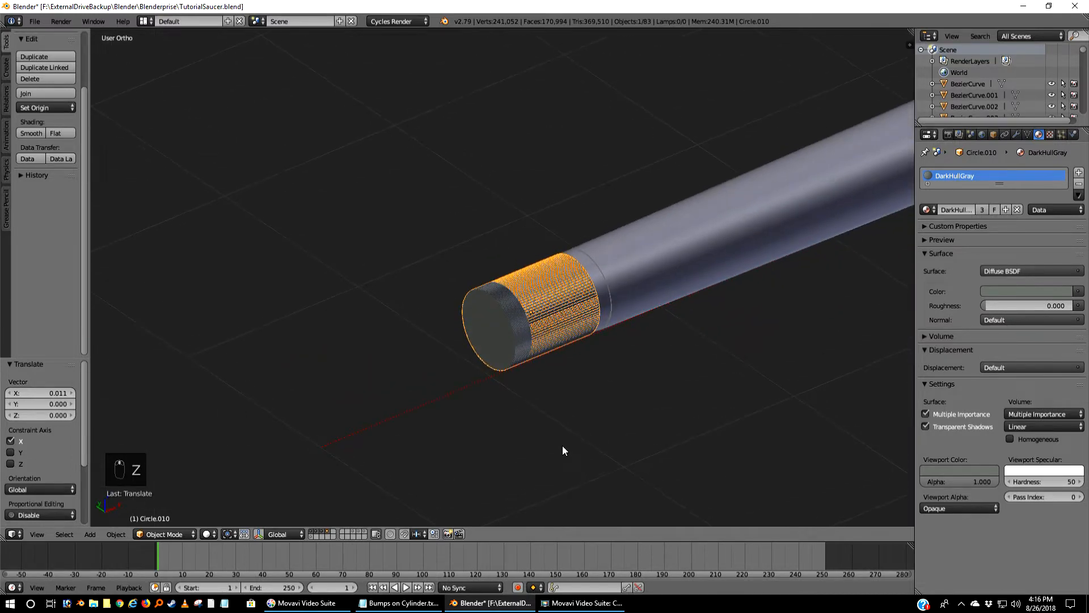
# - Examine up close in solid and wireframe how the new bumpy cylinder overlaps the older ridged one at the nacelle's end
pyautogui.rightClick(511, 331)
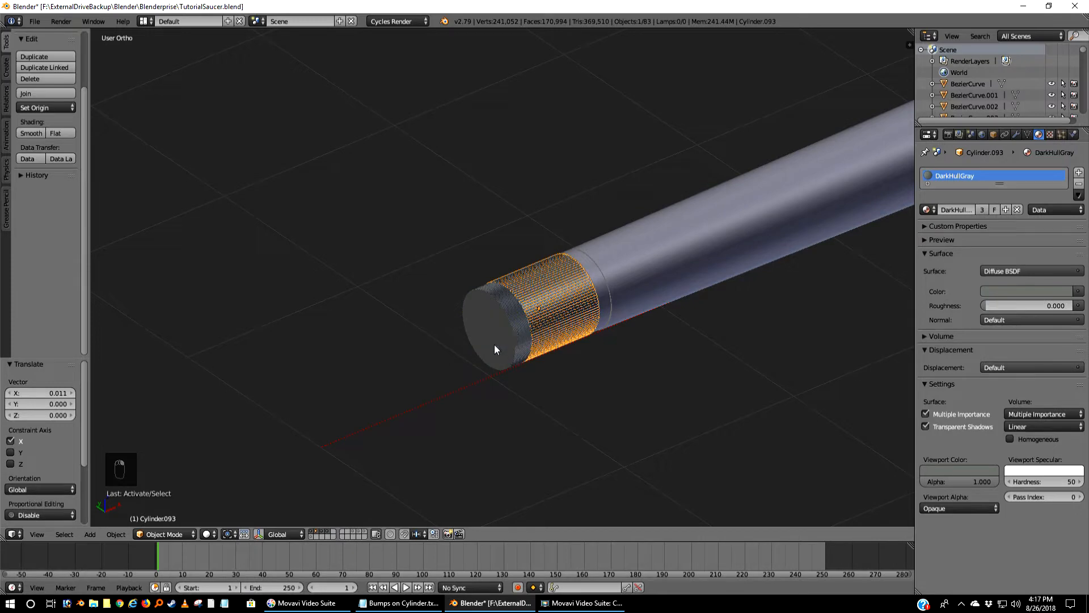
pyautogui.scroll(5, 505, 340)
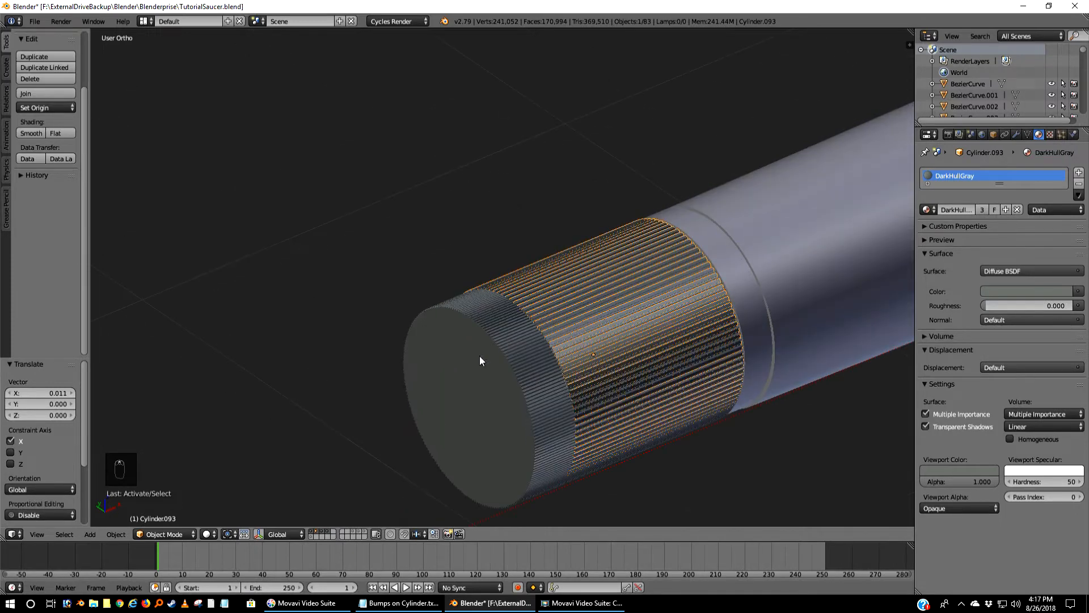
pyautogui.rightClick(479, 355)
pyautogui.press('z')
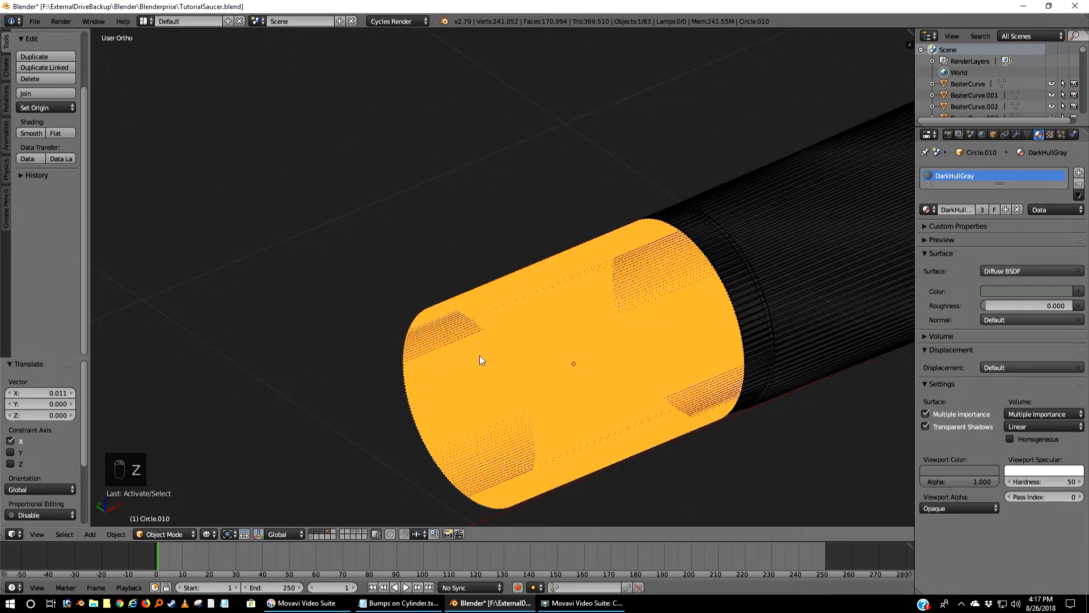
pyautogui.press('z')
pyautogui.press('z')
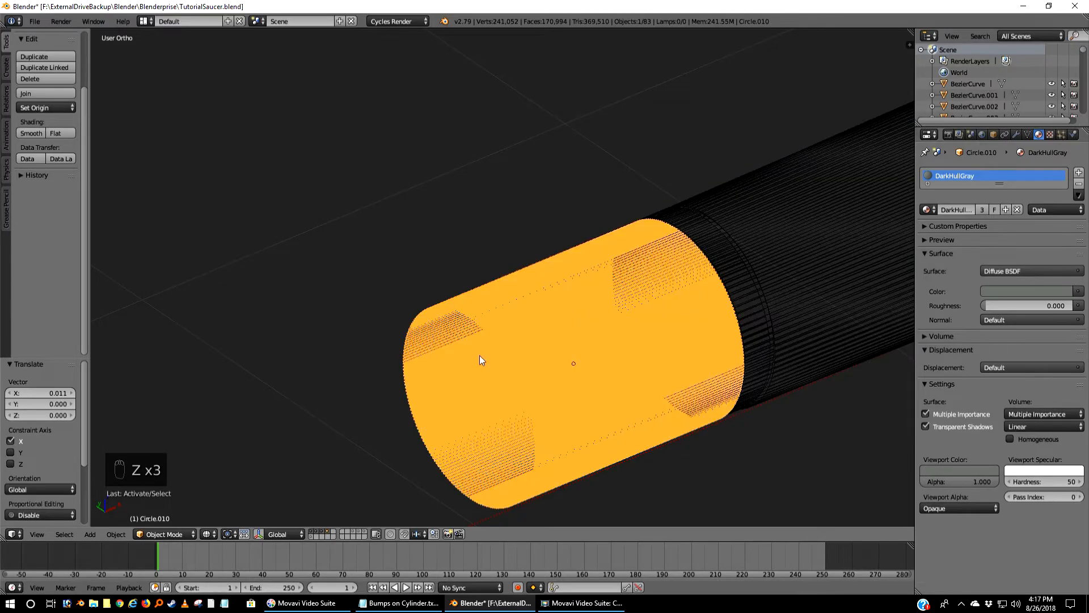
pyautogui.scroll(6, 479, 355)
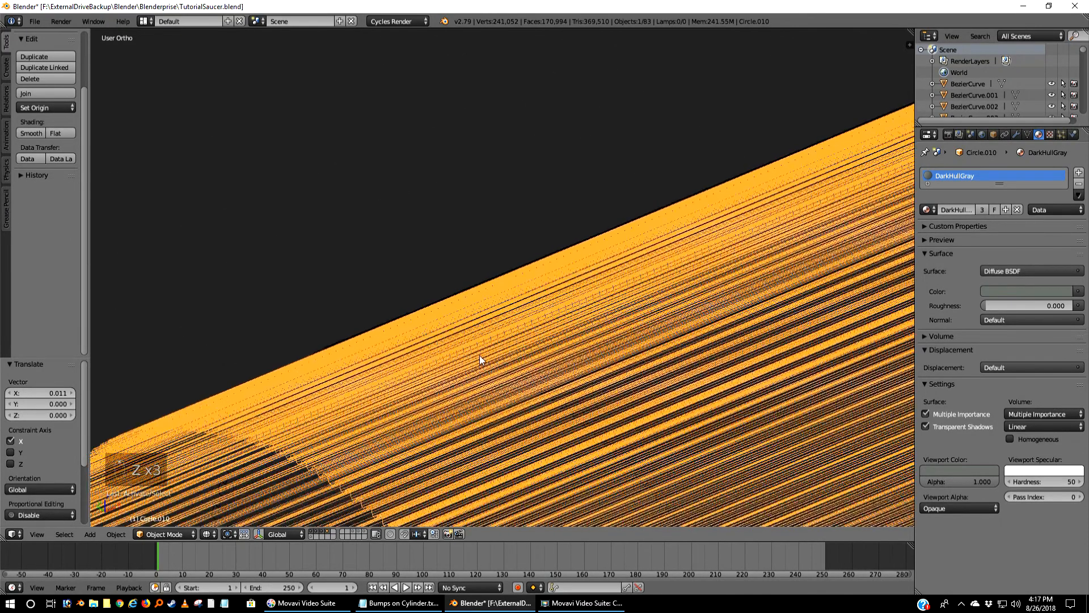
pyautogui.scroll(-5, 479, 355)
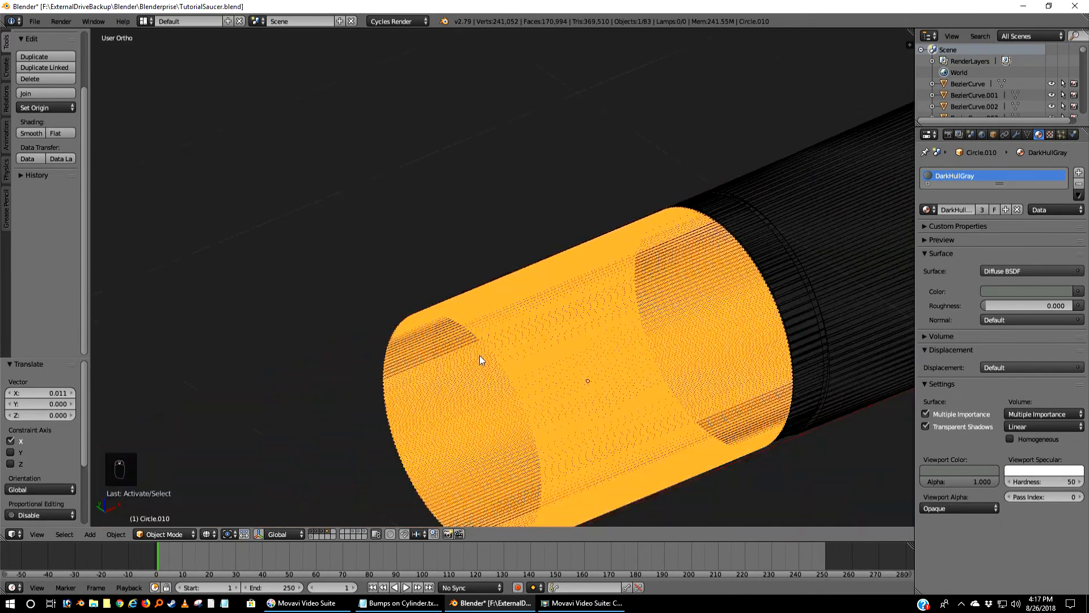
pyautogui.scroll(5, 478, 355)
pyautogui.scroll(2, 479, 355)
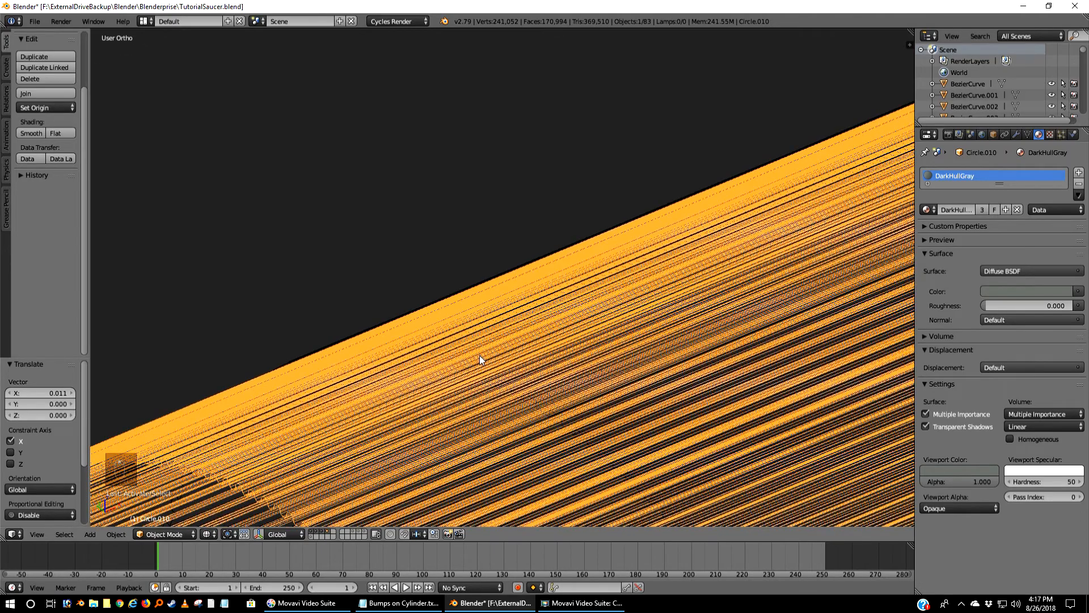
pyautogui.moveTo(479, 360); pyautogui.dragTo(429, 423, button='middle')
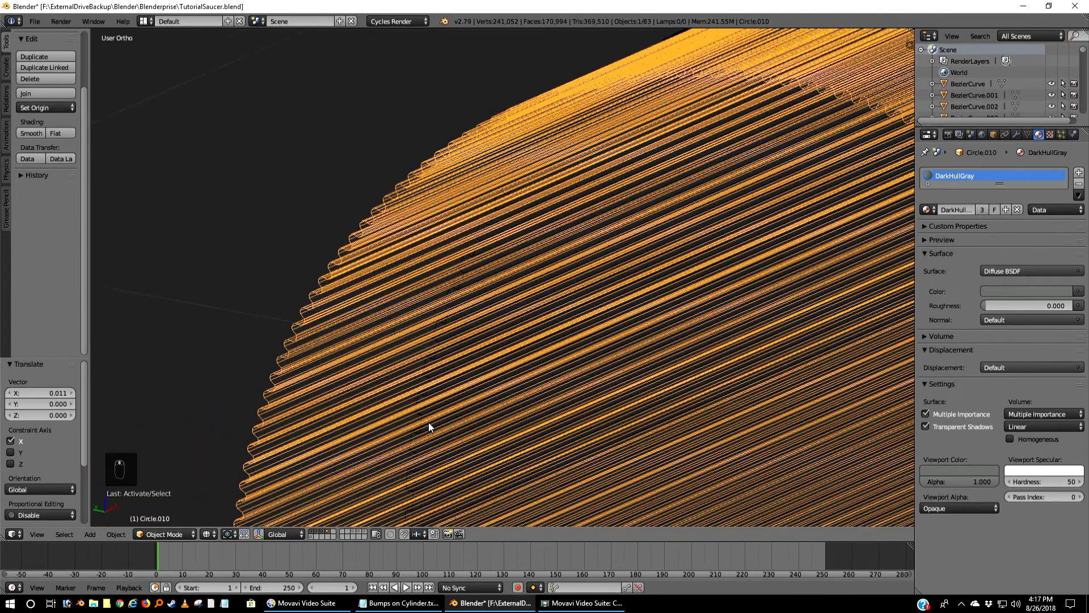
# - Select the older, shorter ridged cylinder inside the new one and hide its layer
pyautogui.rightClick(447, 338)
pyautogui.moveTo(438, 340); pyautogui.dragTo(564, 363, button='middle')
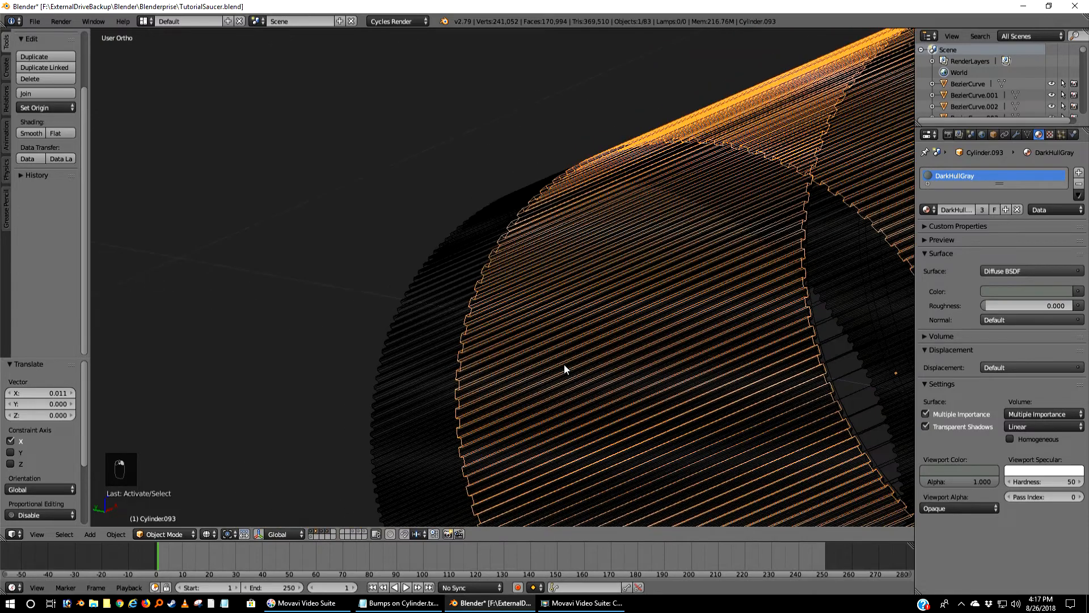
pyautogui.scroll(-4, 565, 364)
pyautogui.moveTo(671, 346); pyautogui.dragTo(604, 340, button='middle')
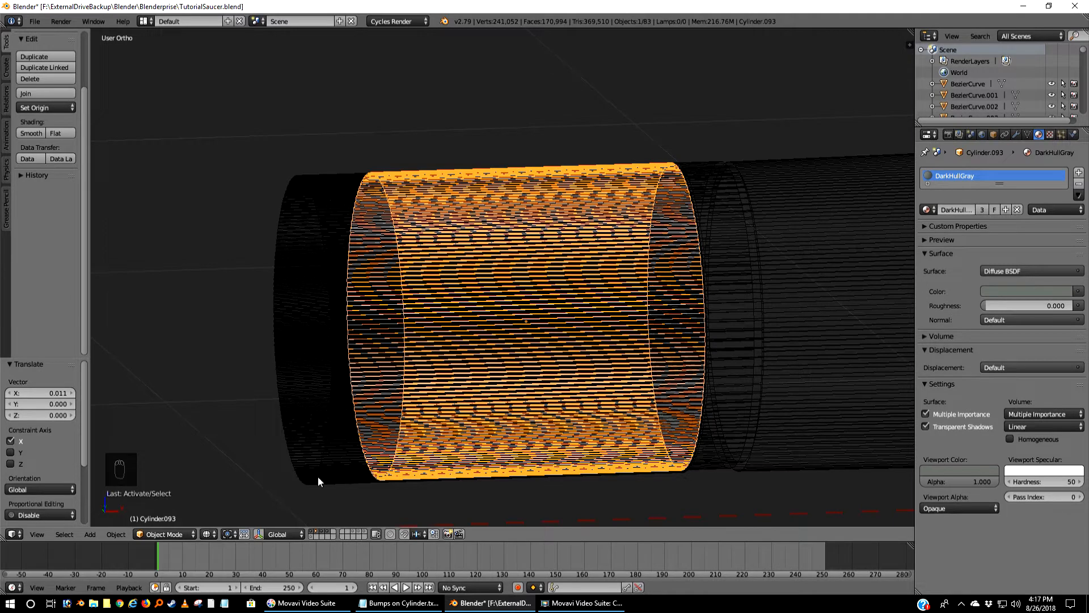
pyautogui.click(311, 532)
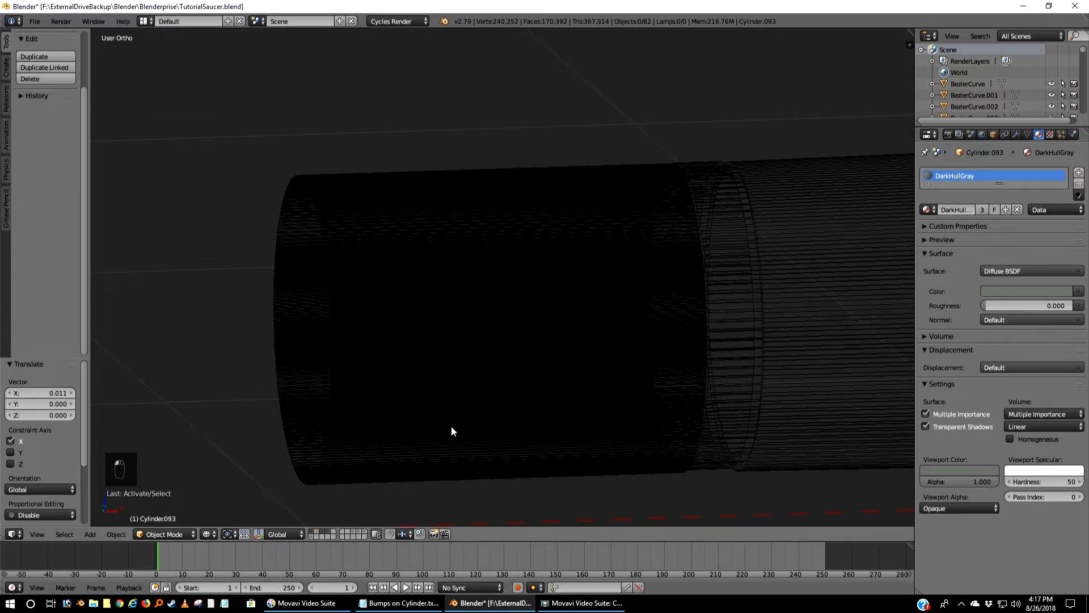
# - Display the bumpy cylinder on the nacelle from the front in solid shading, with nothing selected
pyautogui.rightClick(413, 412)
pyautogui.scroll(-3, 406, 414)
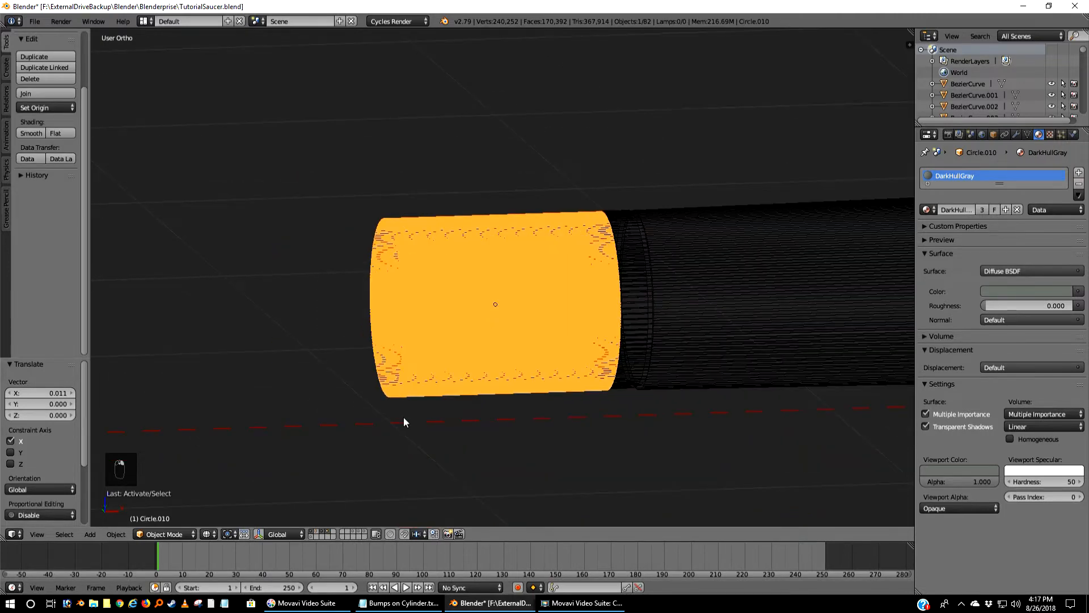
pyautogui.press('KP_1')
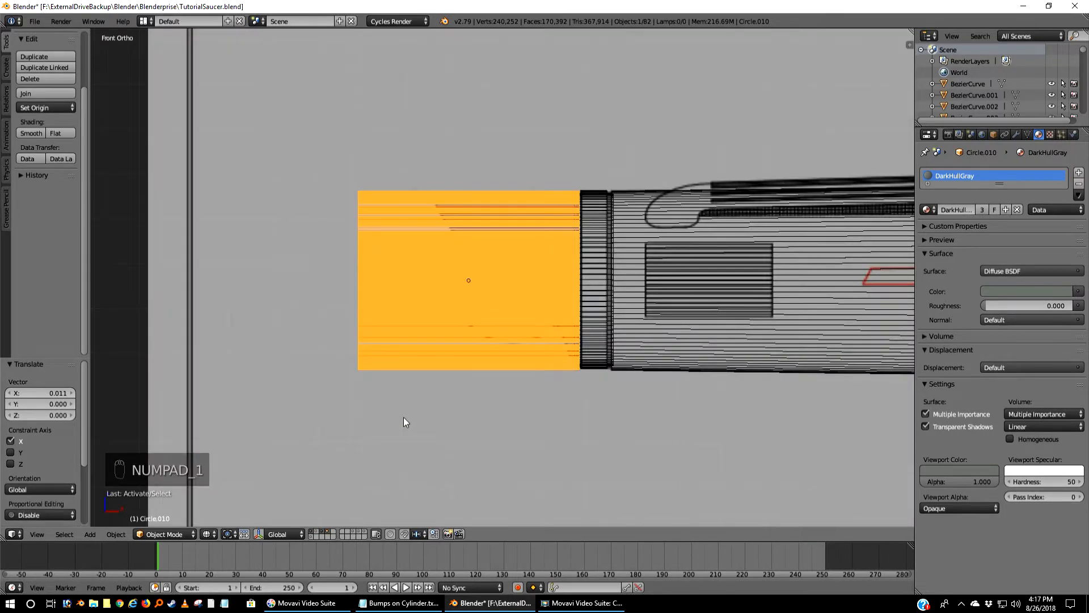
pyautogui.press('z')
pyautogui.press('a')
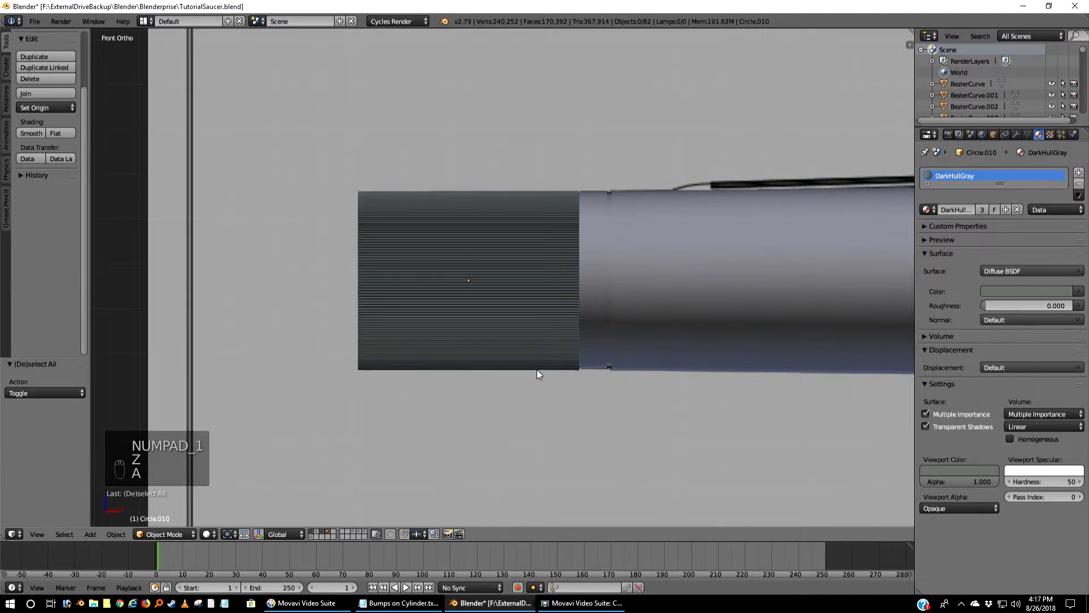
# - Examine from the front how the bumpy cylinder meets the nacelle's rear ring and how its ridges look up close
pyautogui.scroll(-5, 542, 368)
pyautogui.keyDown('shift'); pyautogui.moveTo(676, 375); pyautogui.dragTo(517, 362, button='middle'); pyautogui.keyUp('shift')
pyautogui.scroll(3, 454, 364)
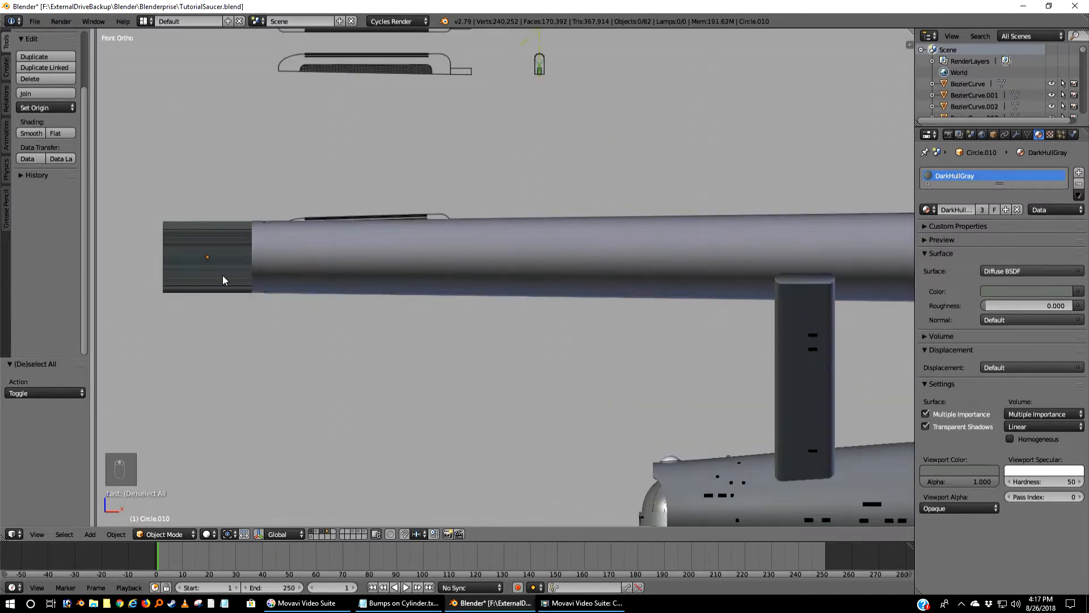
pyautogui.keyDown('shift'); pyautogui.moveTo(169, 302); pyautogui.dragTo(335, 334, button='middle'); pyautogui.keyUp('shift')
pyautogui.scroll(5, 333, 361)
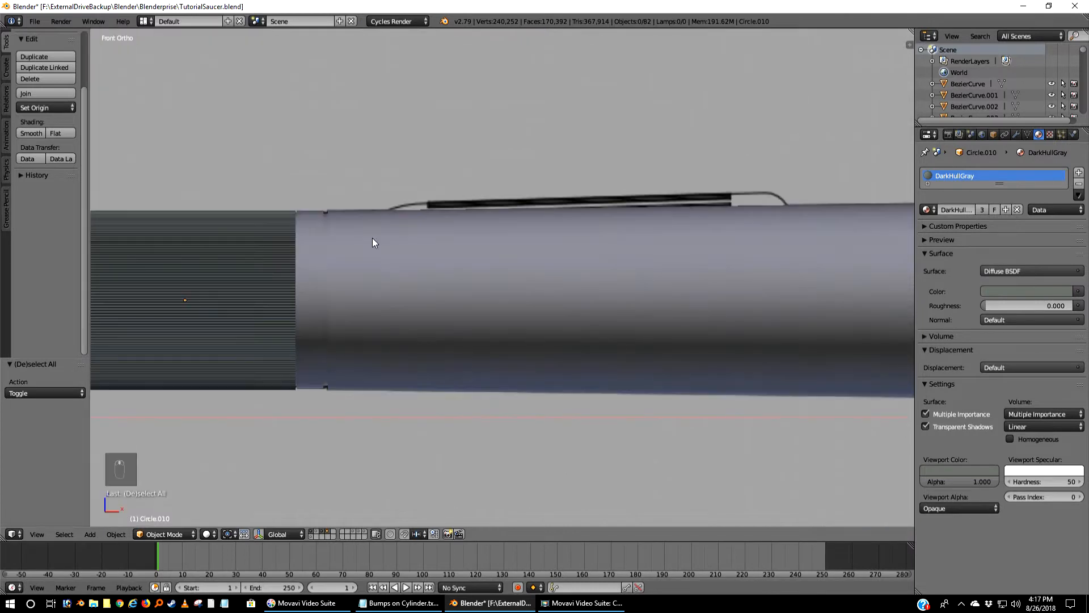
pyautogui.keyDown('shift'); pyautogui.moveTo(189, 326); pyautogui.dragTo(320, 321, button='middle'); pyautogui.keyUp('shift')
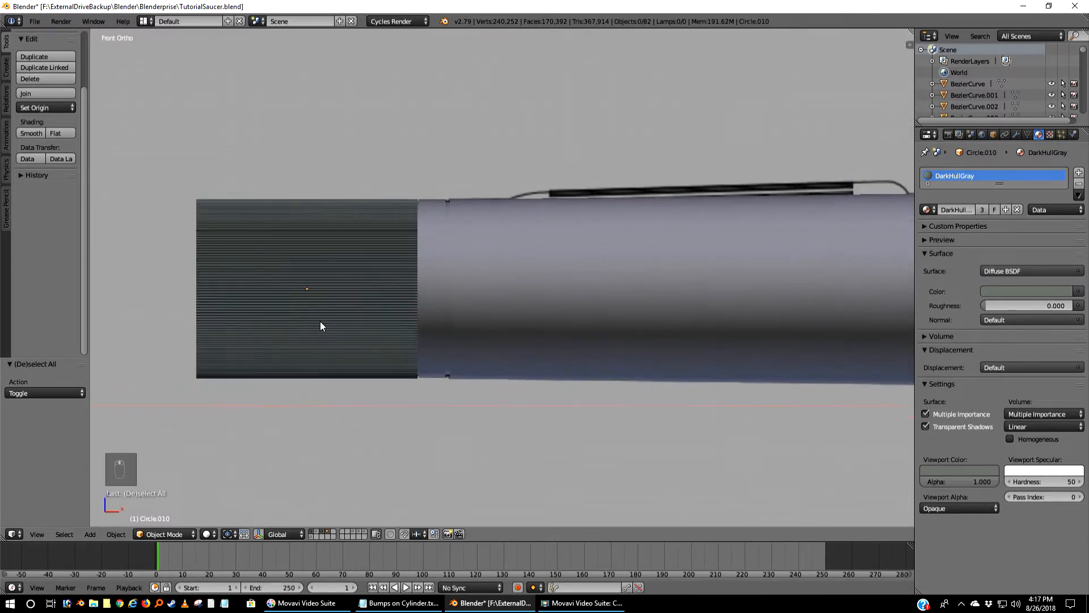
pyautogui.scroll(4, 319, 321)
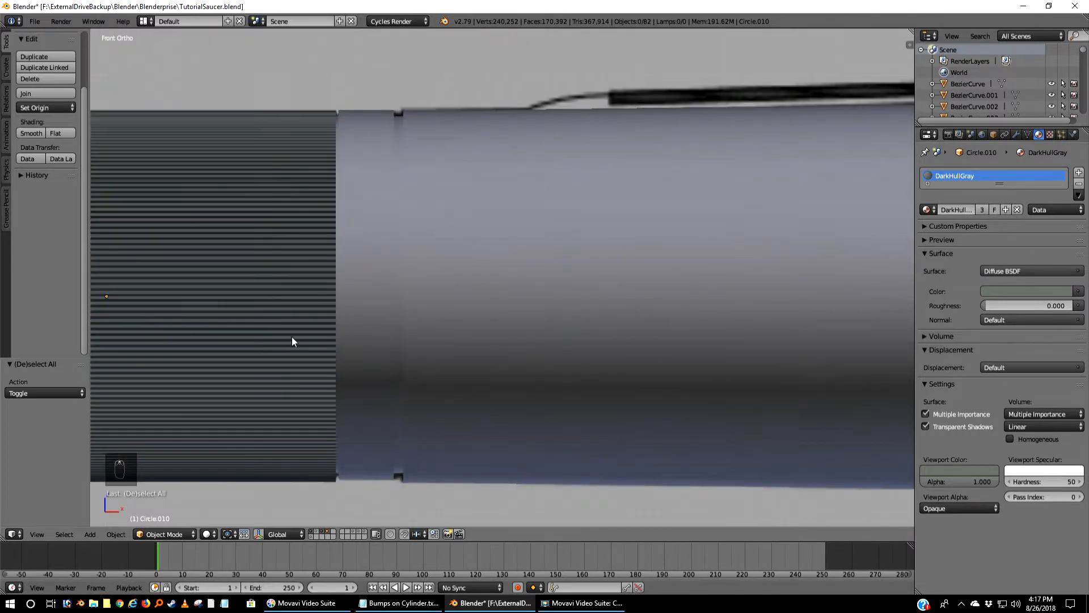
pyautogui.scroll(3, 292, 338)
pyautogui.keyDown('shift'); pyautogui.moveTo(145, 319); pyautogui.dragTo(534, 297, button='middle'); pyautogui.keyUp('shift')
pyautogui.scroll(2, 492, 297)
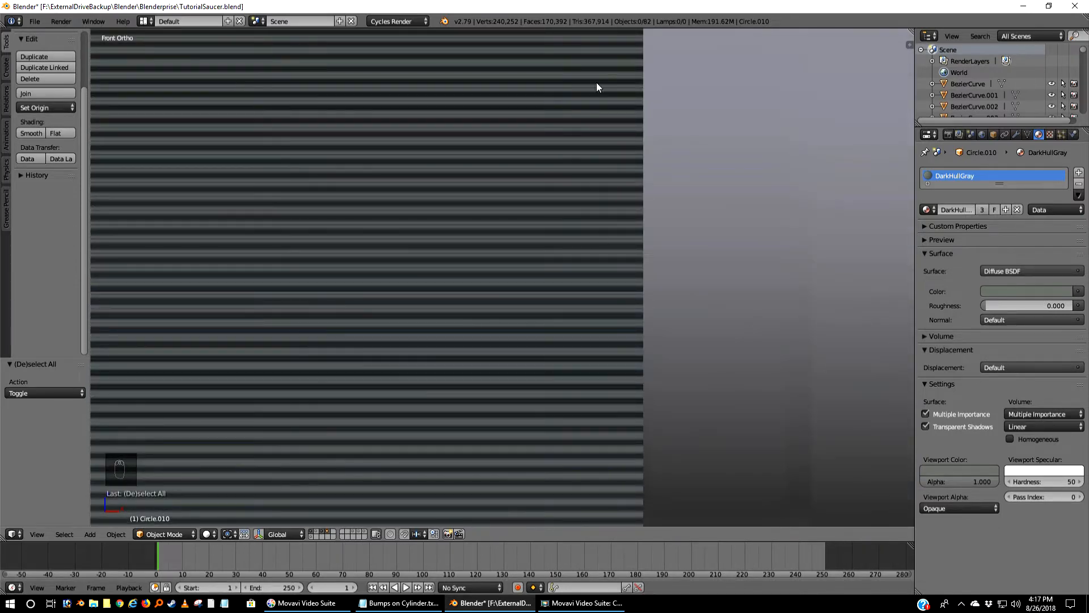
pyautogui.scroll(-6, 551, 338)
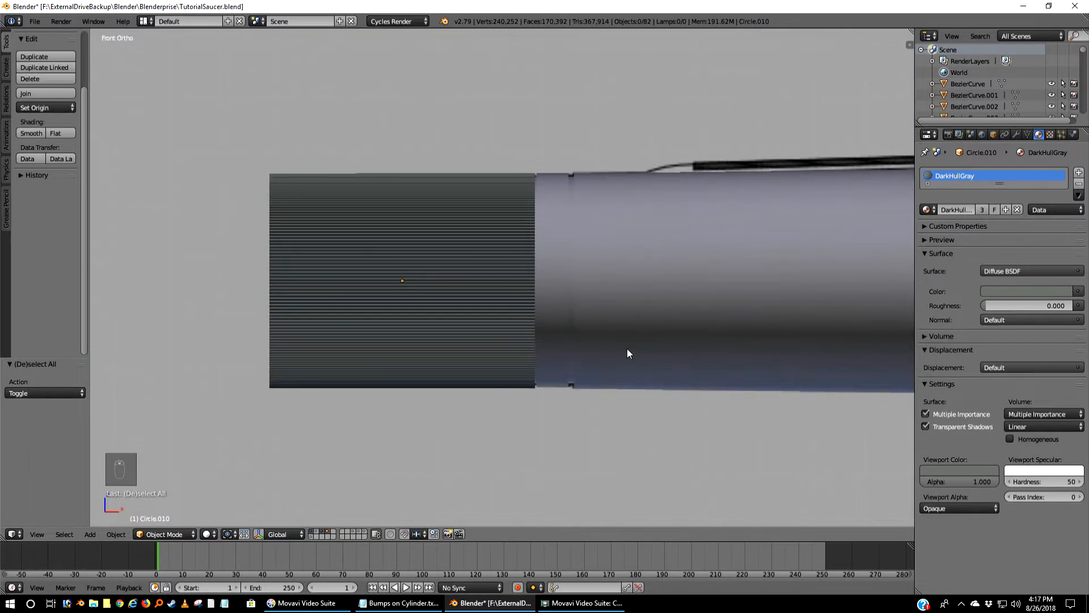
pyautogui.moveTo(628, 349)
pyautogui.mouseDown(button='middle')
pyautogui.moveTo(598, 351)
pyautogui.moveTo(559, 388)
pyautogui.moveTo(538, 369)
pyautogui.moveTo(658, 331)
pyautogui.moveTo(621, 329)
pyautogui.mouseUp(button='middle')
pyautogui.press('KP_1')
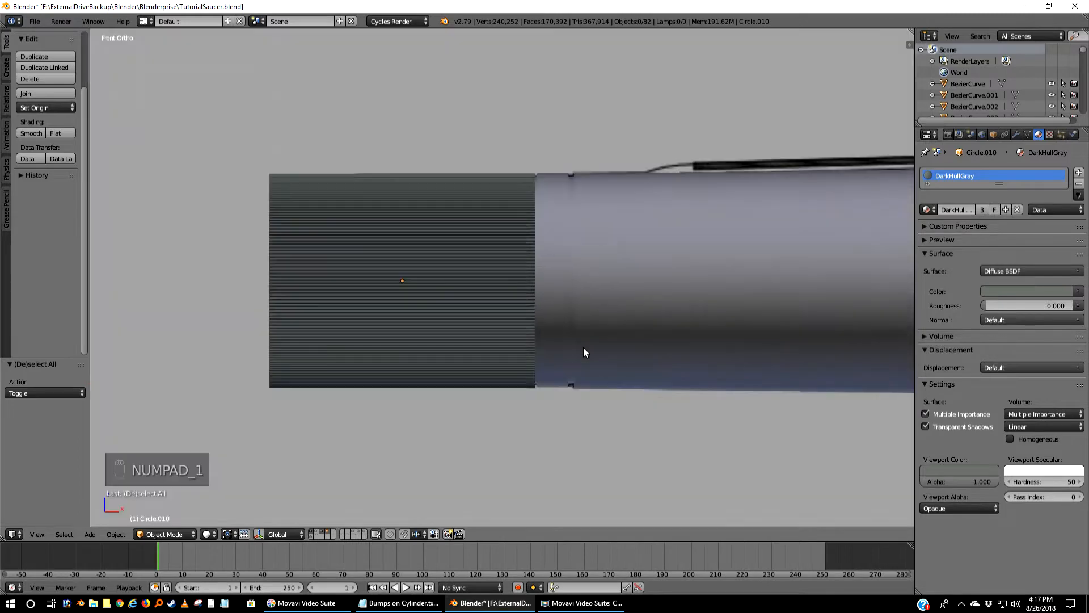
# - Show only the bumpy cylinder's layer over the blueprint and look across to the saucer
pyautogui.click(323, 532)
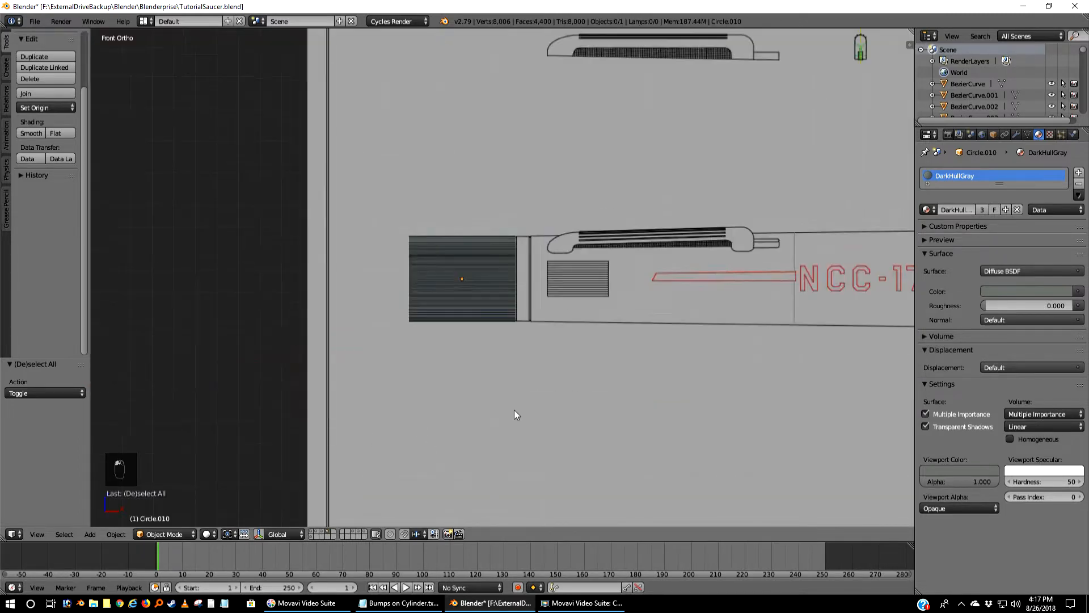
pyautogui.scroll(-10, 518, 406)
pyautogui.scroll(3, 549, 398)
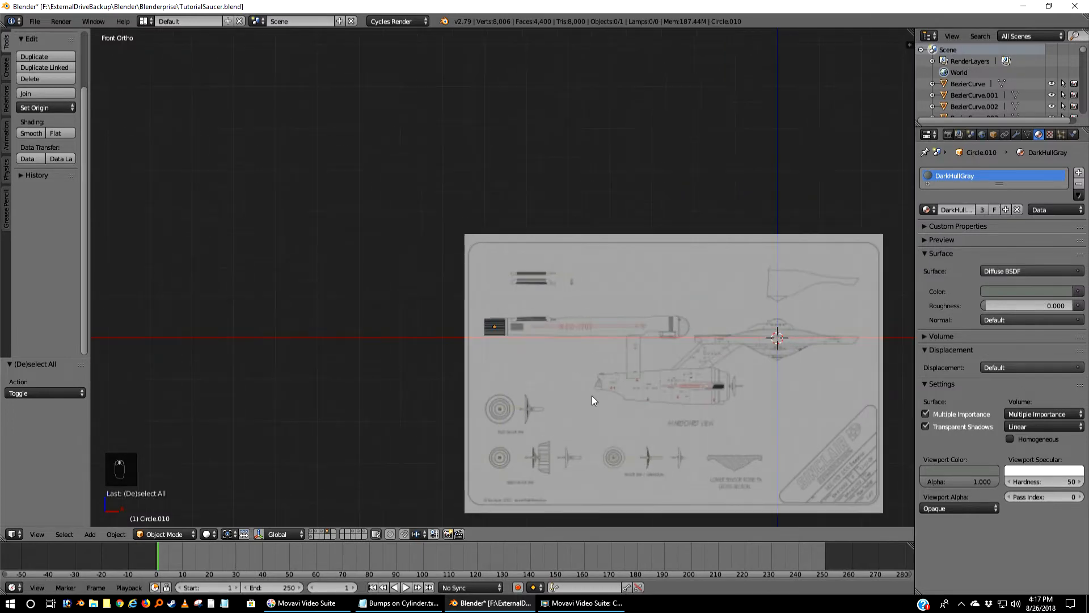
pyautogui.scroll(5, 591, 396)
pyautogui.keyDown('shift'); pyautogui.moveTo(785, 345); pyautogui.dragTo(534, 285, button='middle'); pyautogui.keyUp('shift')
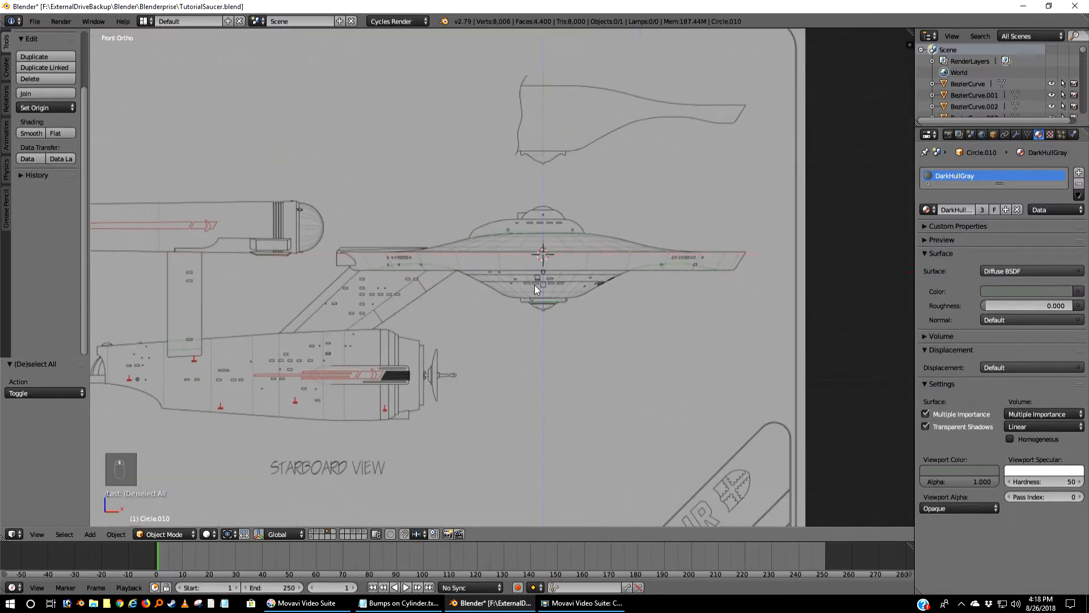
# - Show only layer 3 and delete the empty at the saucer's centre
pyautogui.click(323, 533)
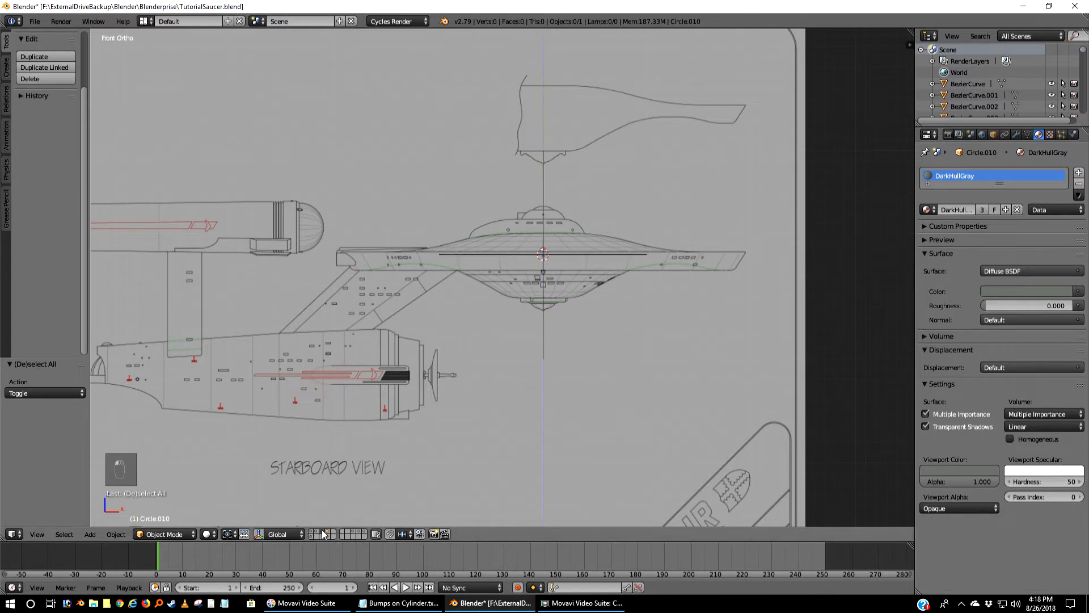
pyautogui.rightClick(543, 305)
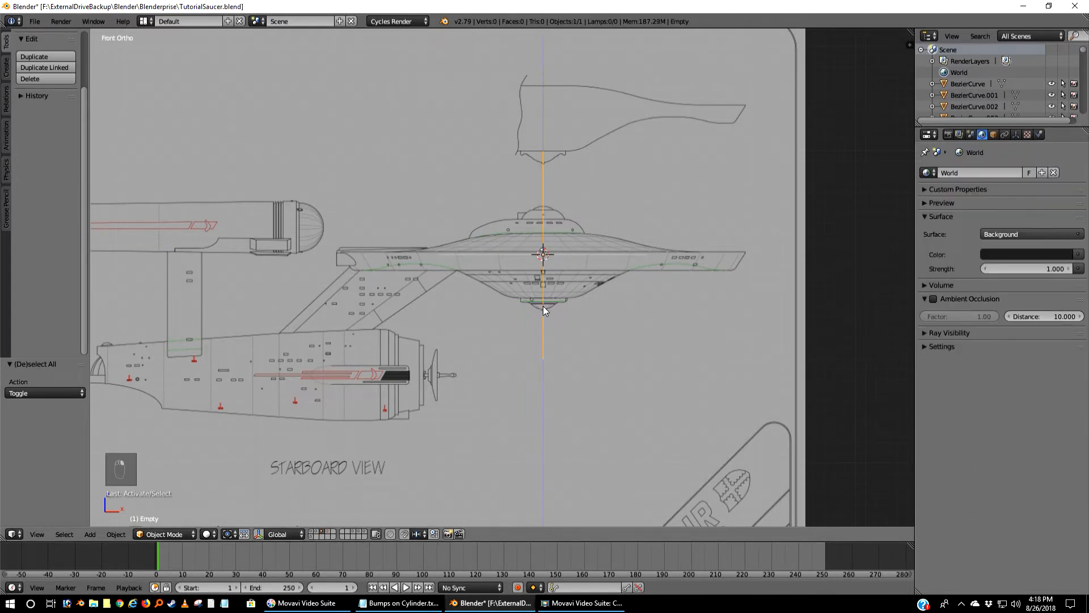
pyautogui.press('x')
pyautogui.click(543, 305)
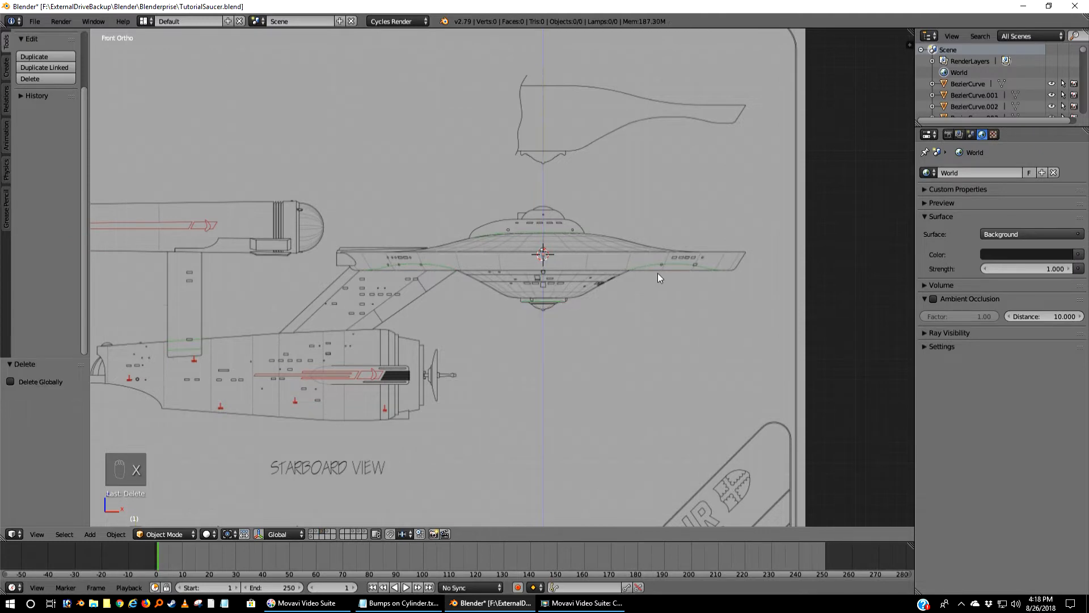
# - Select the bumpy cylinder on layer 4 and move it to layer 3
pyautogui.click(329, 533)
pyautogui.scroll(-4, 751, 215)
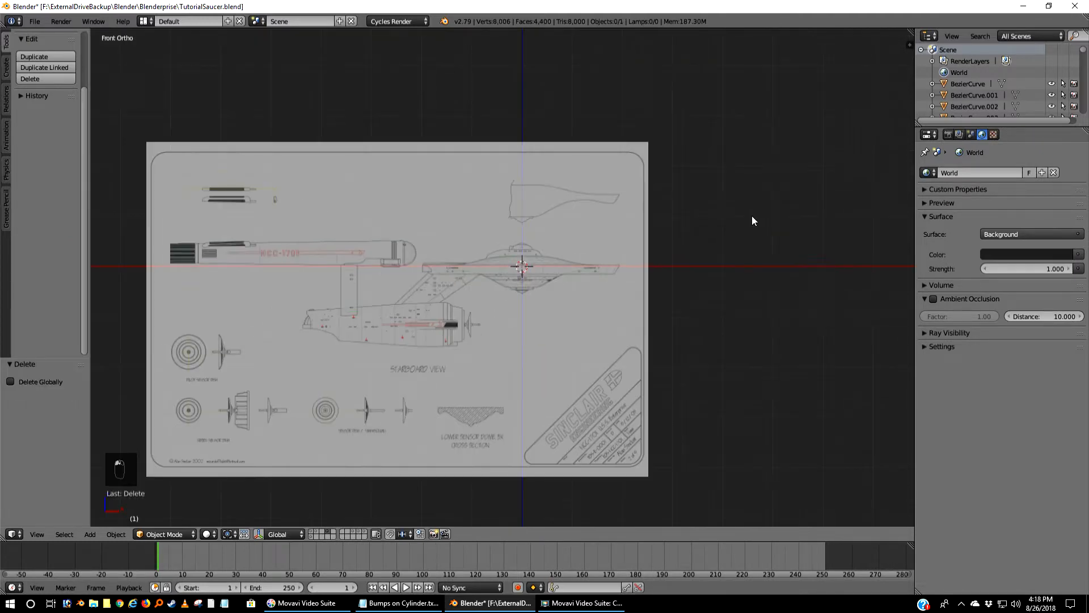
pyautogui.scroll(2, 752, 217)
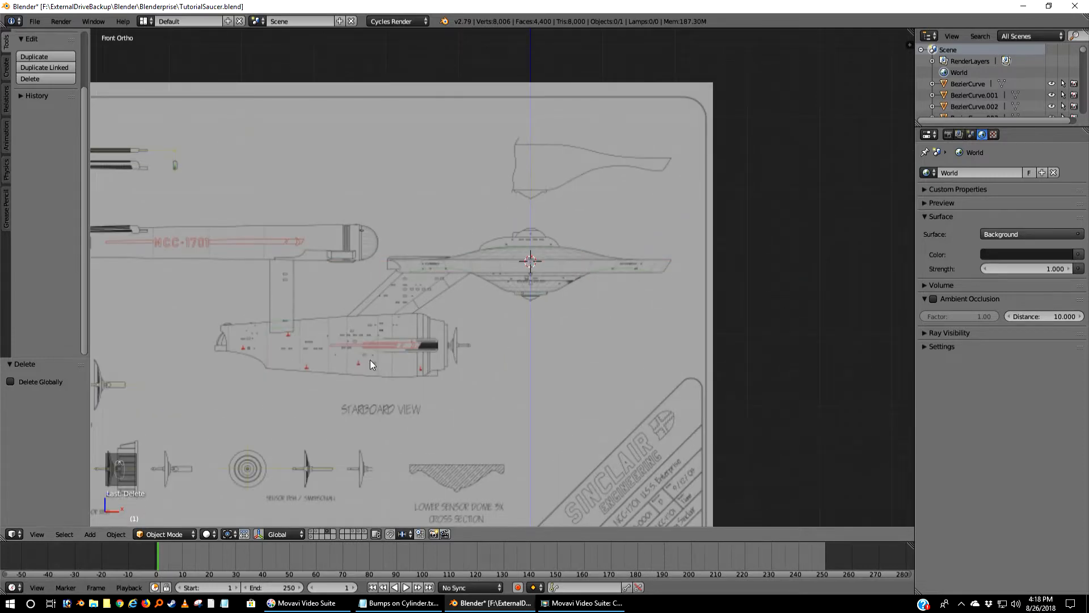
pyautogui.keyDown('shift'); pyautogui.moveTo(368, 360); pyautogui.dragTo(839, 328, button='middle'); pyautogui.keyUp('shift')
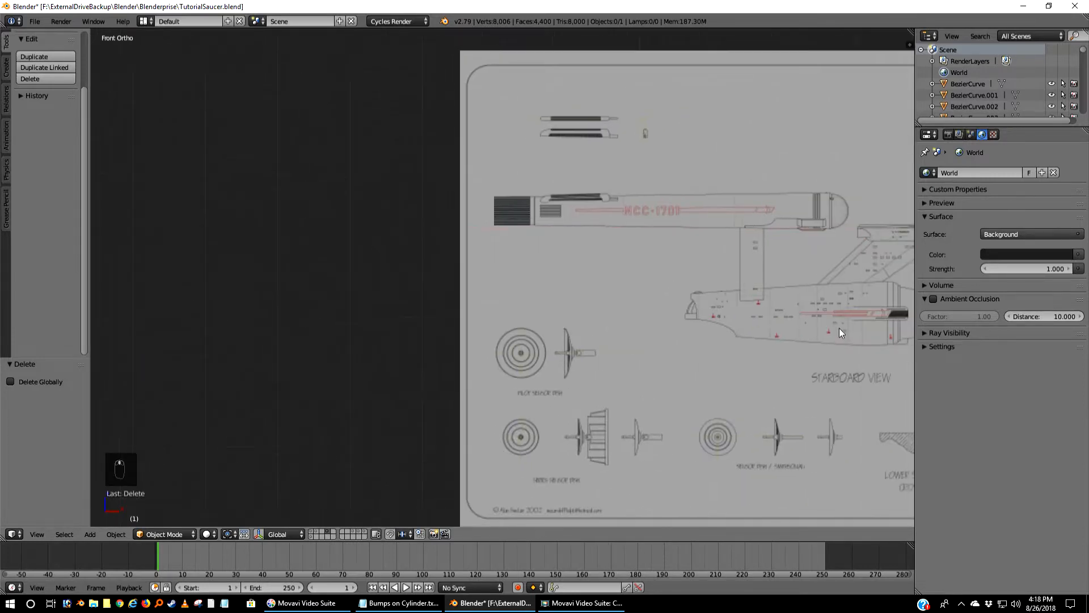
pyautogui.rightClick(499, 216)
pyautogui.scroll(5, 515, 265)
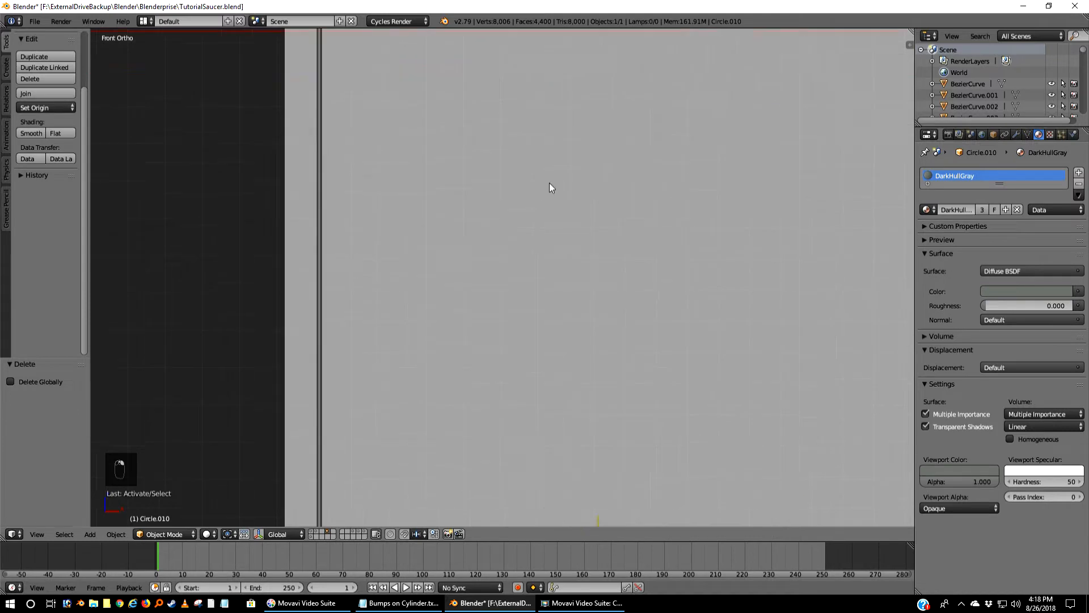
pyautogui.scroll(-5, 549, 183)
pyautogui.scroll(6, 561, 349)
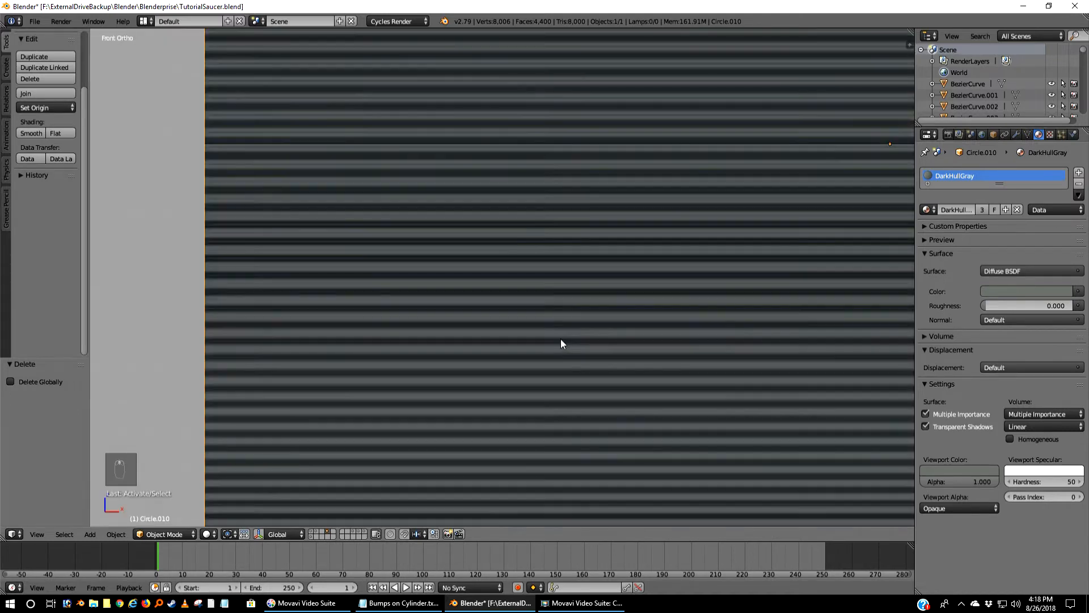
pyautogui.scroll(-6, 559, 343)
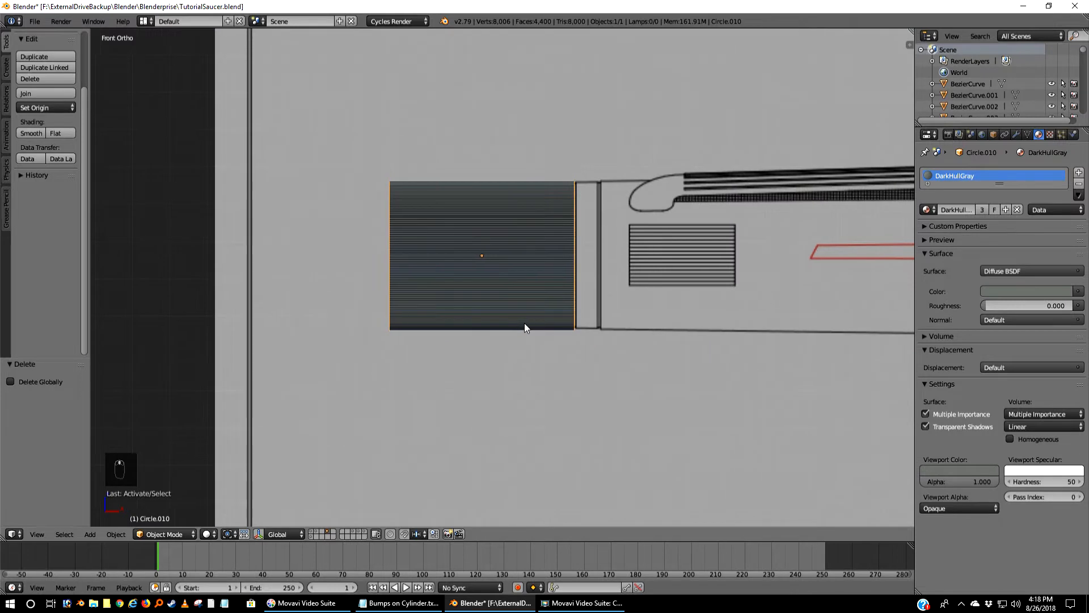
pyautogui.press('n')
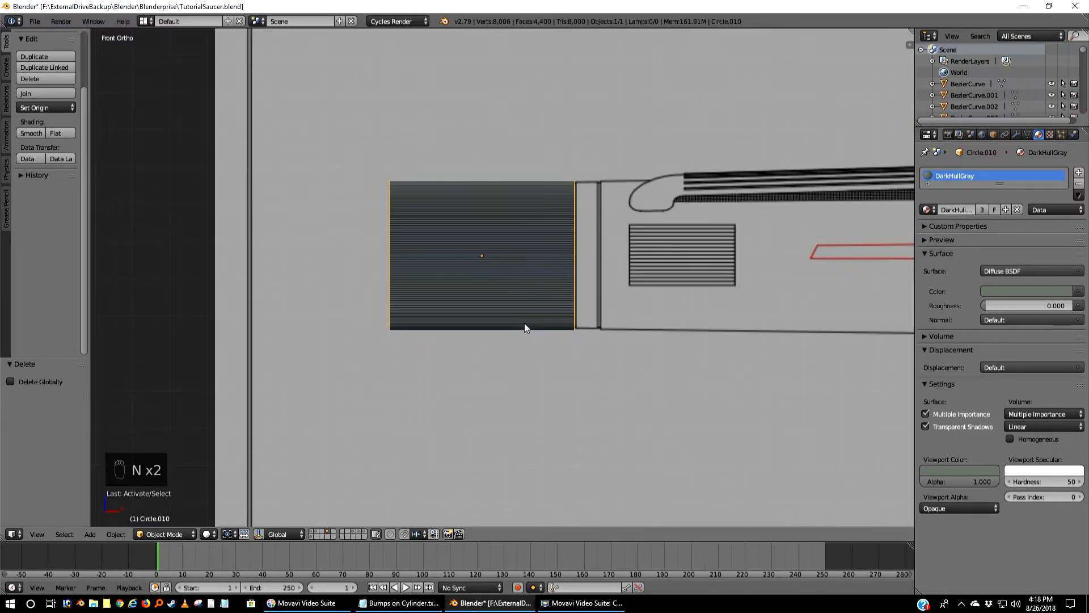
pyautogui.press('m')
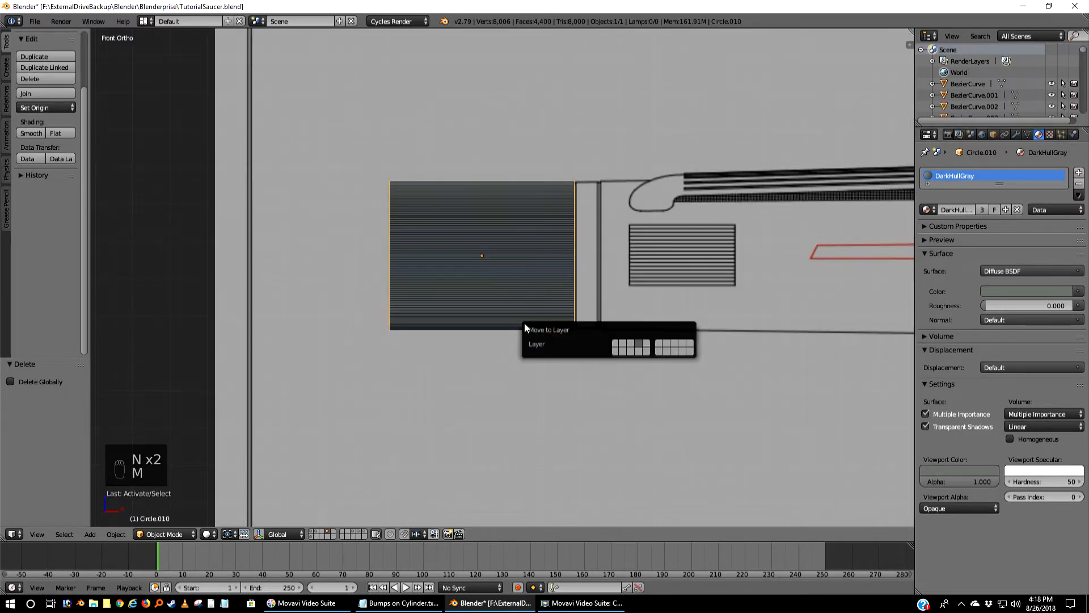
pyautogui.click(629, 343)
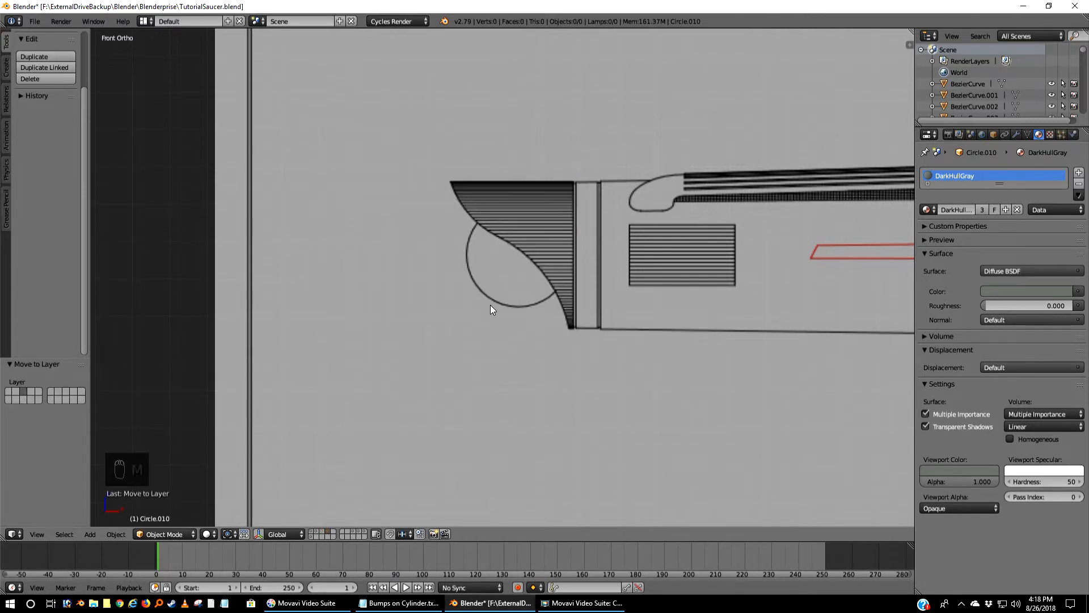
# - Show layer 2, select the older ridged cylinder, and inspect its end face at an angle
pyautogui.click(318, 533)
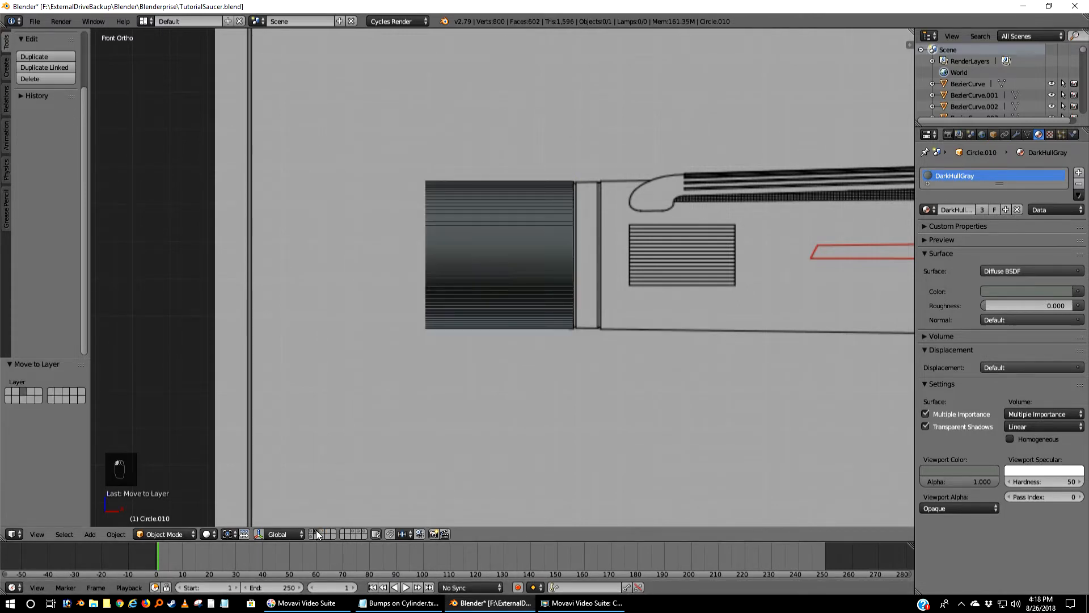
pyautogui.scroll(8, 518, 284)
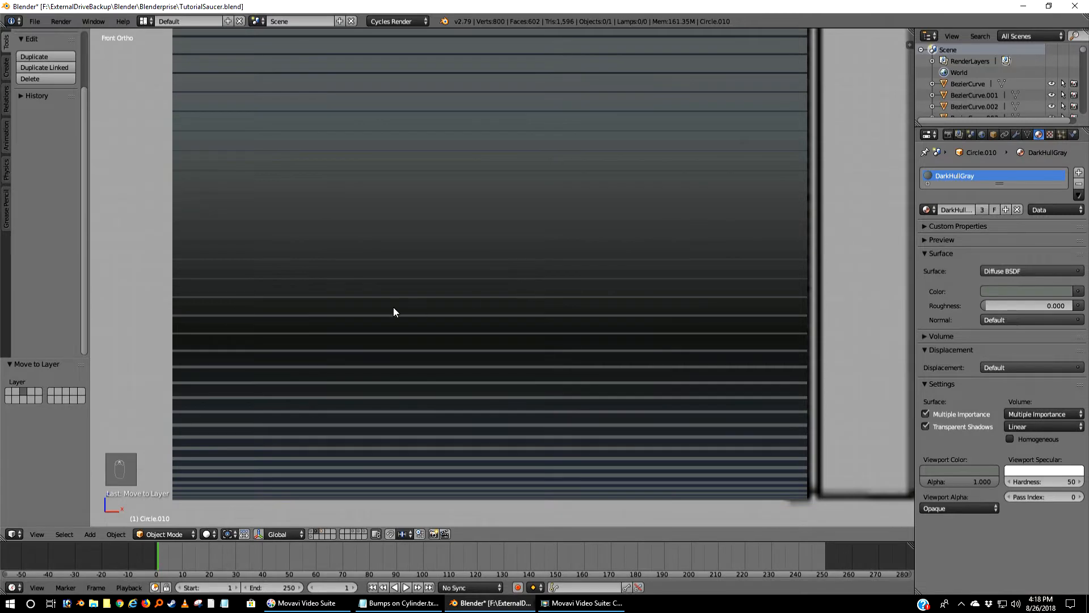
pyautogui.rightClick(424, 318)
pyautogui.moveTo(400, 332); pyautogui.dragTo(430, 369, button='middle')
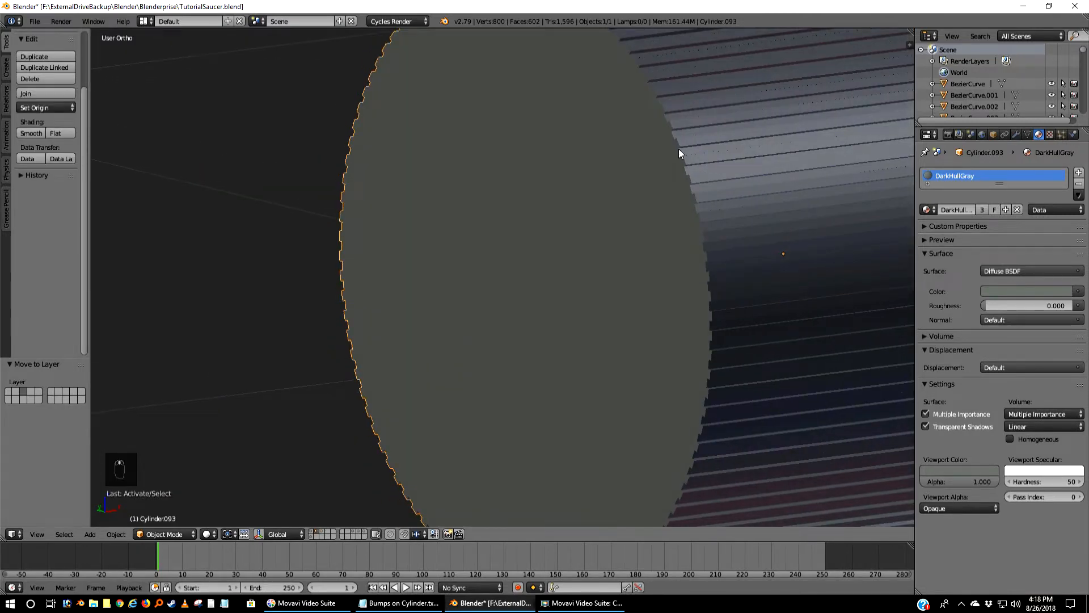
# - Compare the new bumpy cylinder on layer 3 with the older one on layer 2 by showing their layers alternately
pyautogui.click(323, 535)
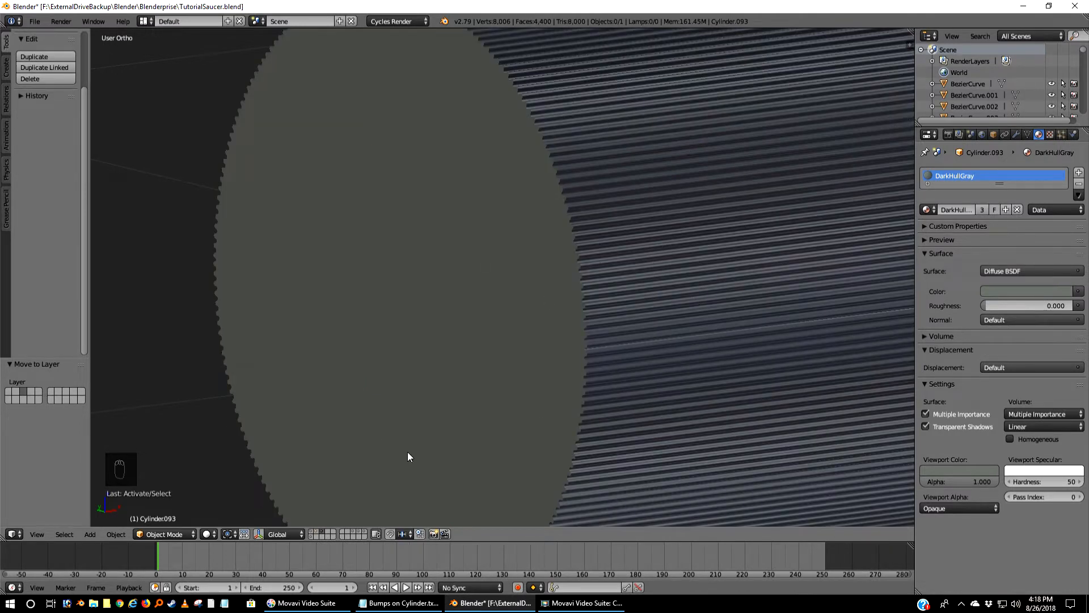
pyautogui.click(313, 534)
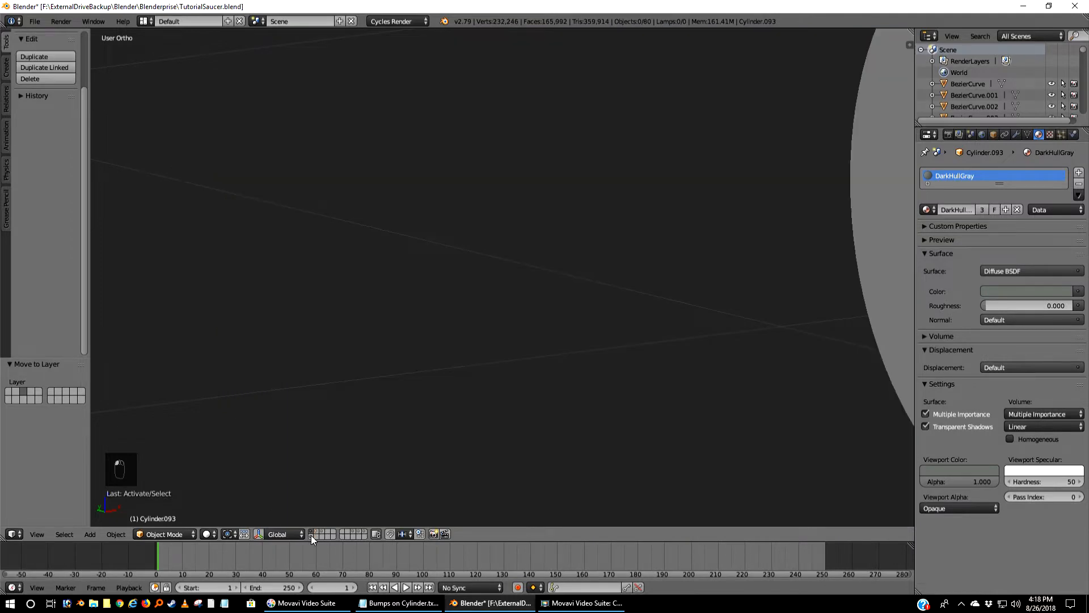
pyautogui.click(322, 532)
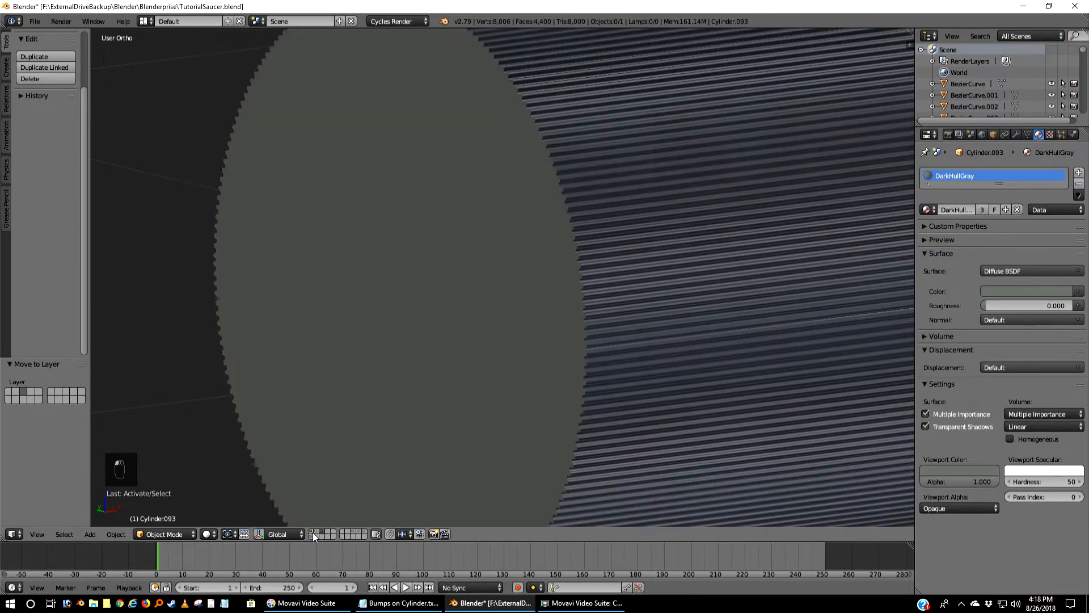
pyautogui.click(312, 532)
pyautogui.click(316, 532)
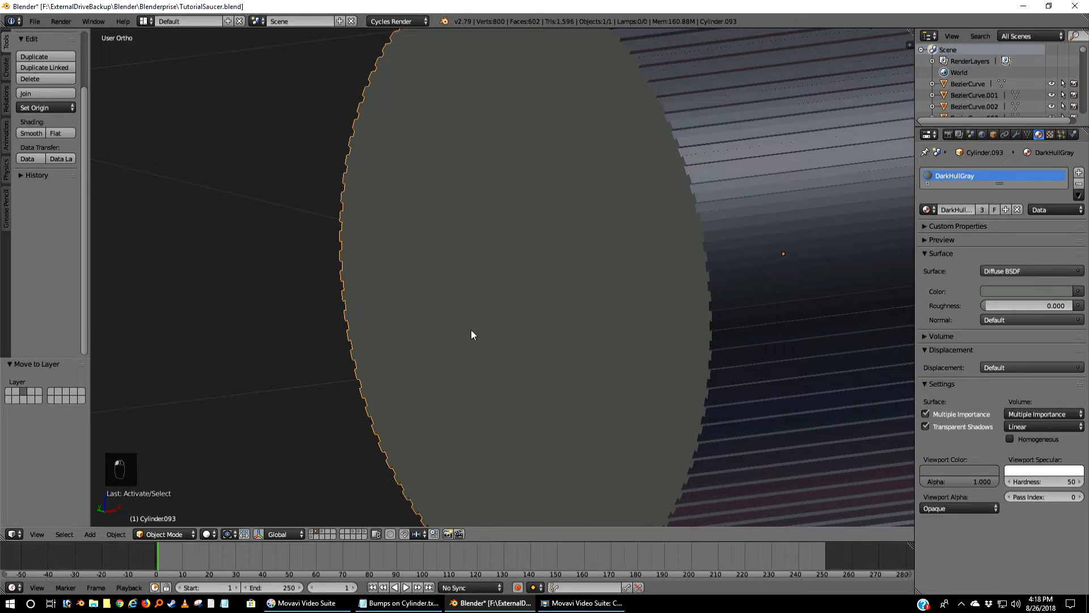
# - Show the empty layer 4 from the front with the blueprint's curved nacelle end profile in view
pyautogui.press('KP_1')
pyautogui.scroll(-4, 471, 335)
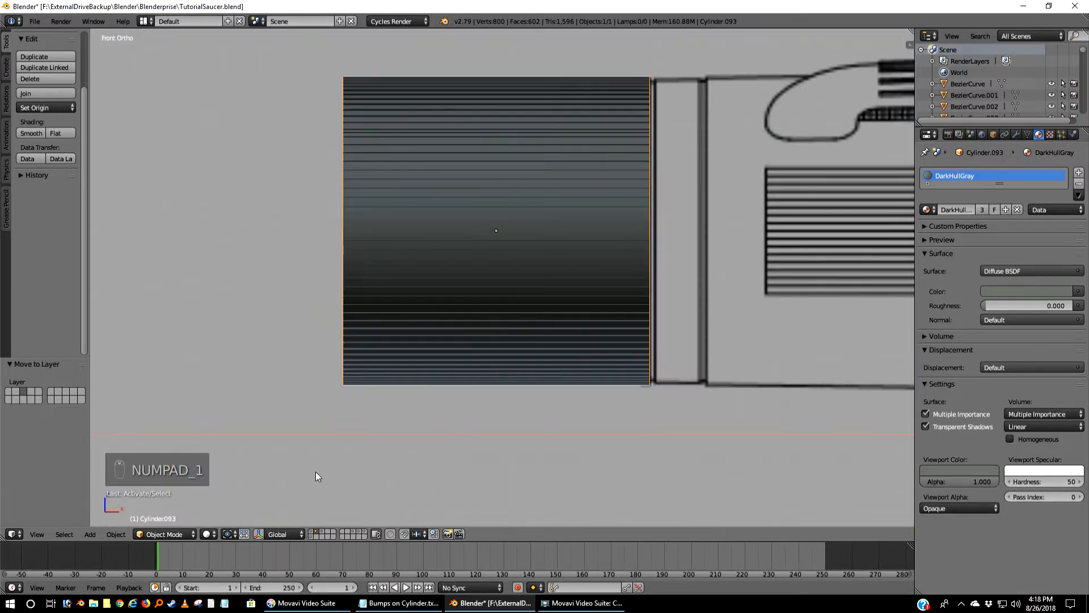
pyautogui.click(328, 532)
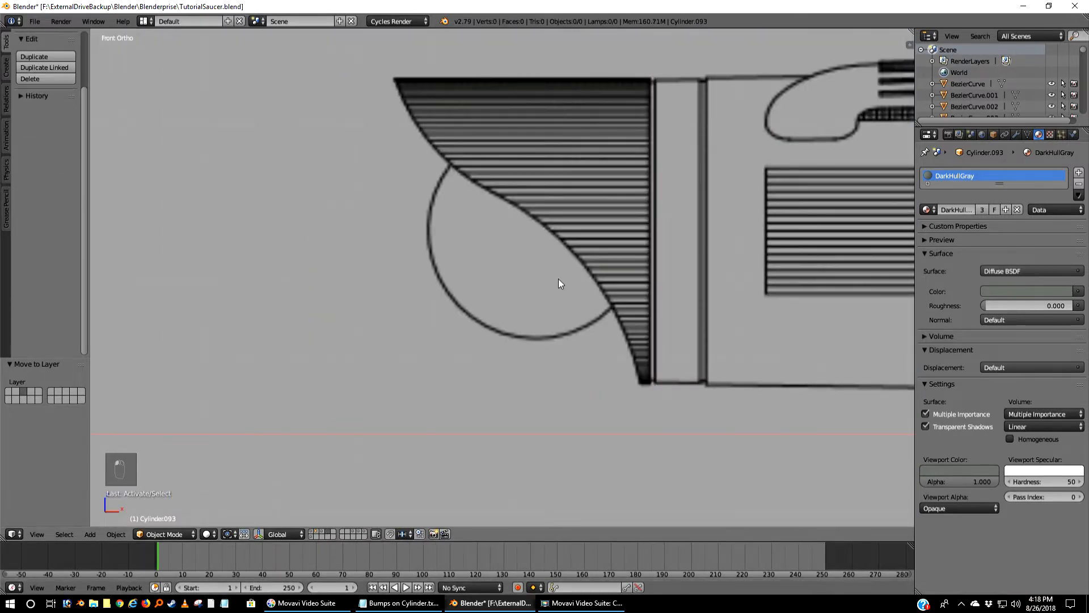
pyautogui.keyDown('shift'); pyautogui.moveTo(558, 278); pyautogui.dragTo(492, 298, button='middle'); pyautogui.keyUp('shift')
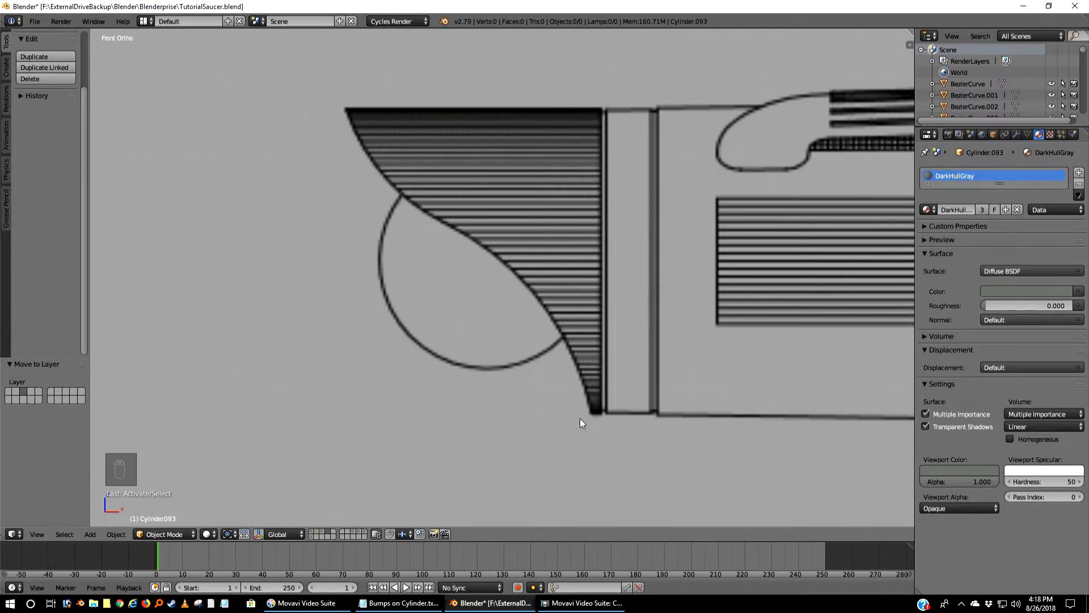
# - Show layer 3, select the bumpy cylinder, and snap the 3D cursor to it
pyautogui.click(321, 532)
pyautogui.rightClick(339, 290)
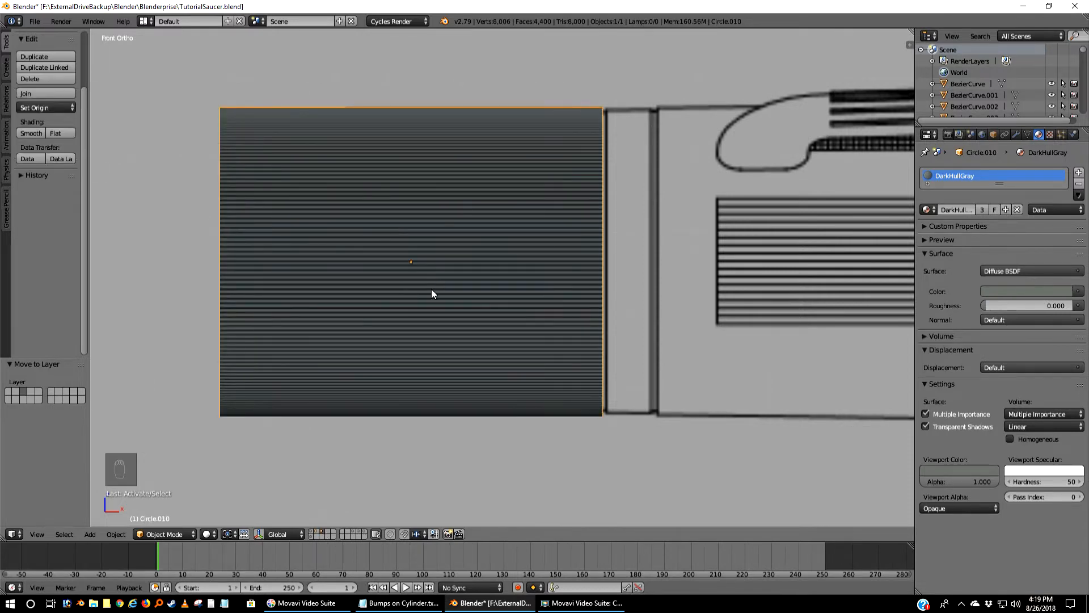
pyautogui.hotkey('shift', 's')
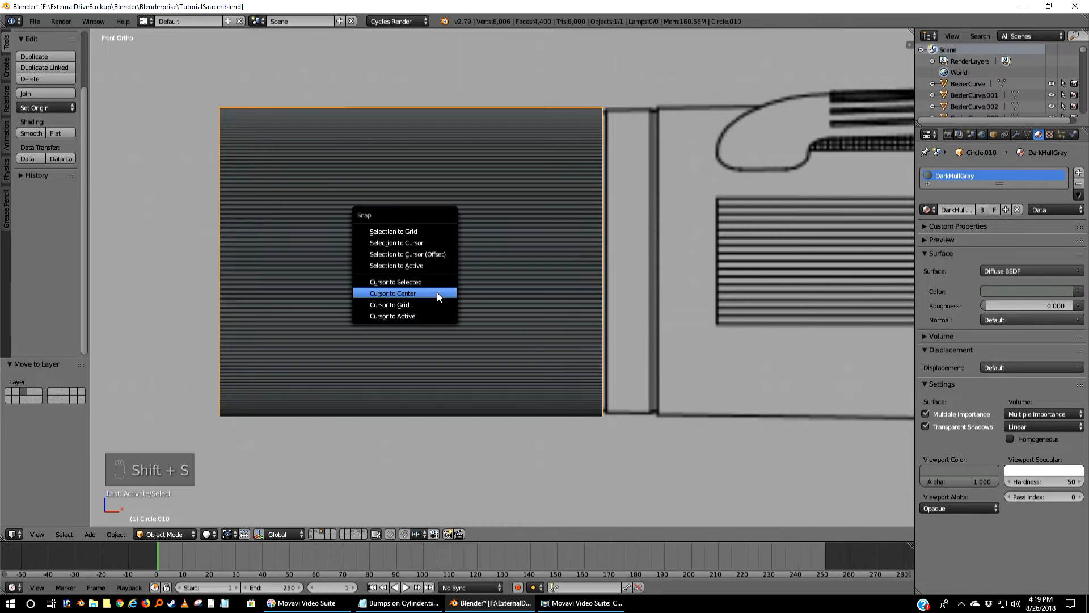
pyautogui.click(414, 282)
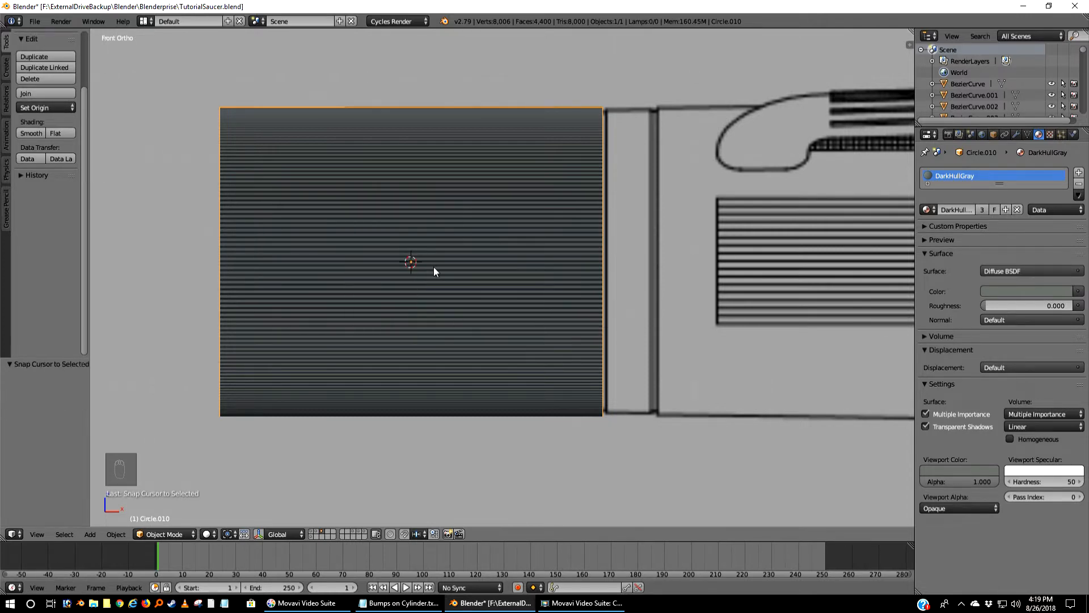
# - Show the empty layer 4 and add a Bezier curve at the 3D cursor
pyautogui.press('h')
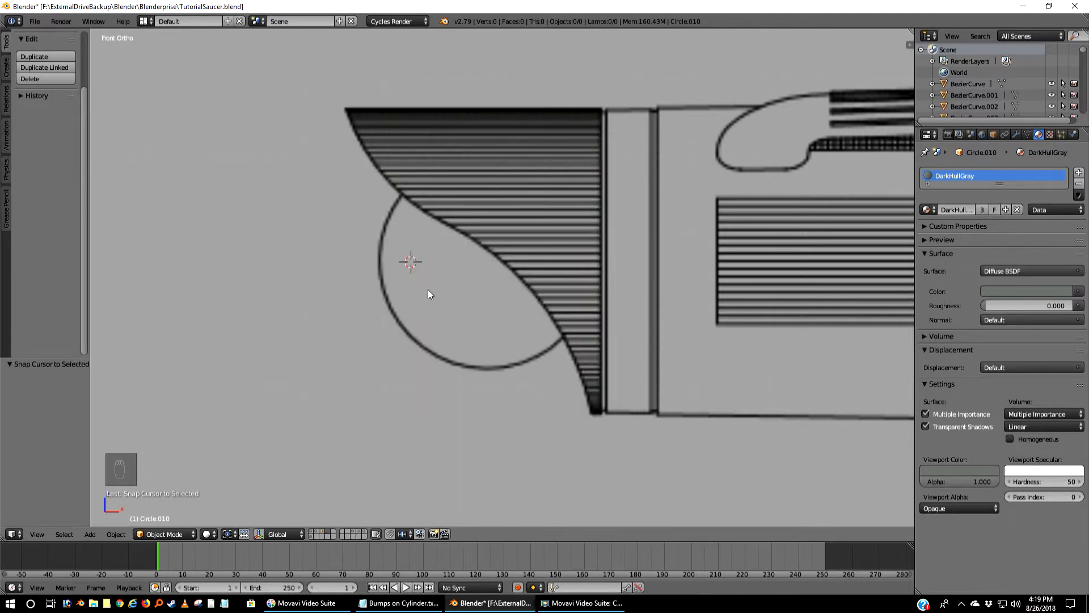
pyautogui.hotkey('shift', 'a')
pyautogui.moveTo(429, 290)
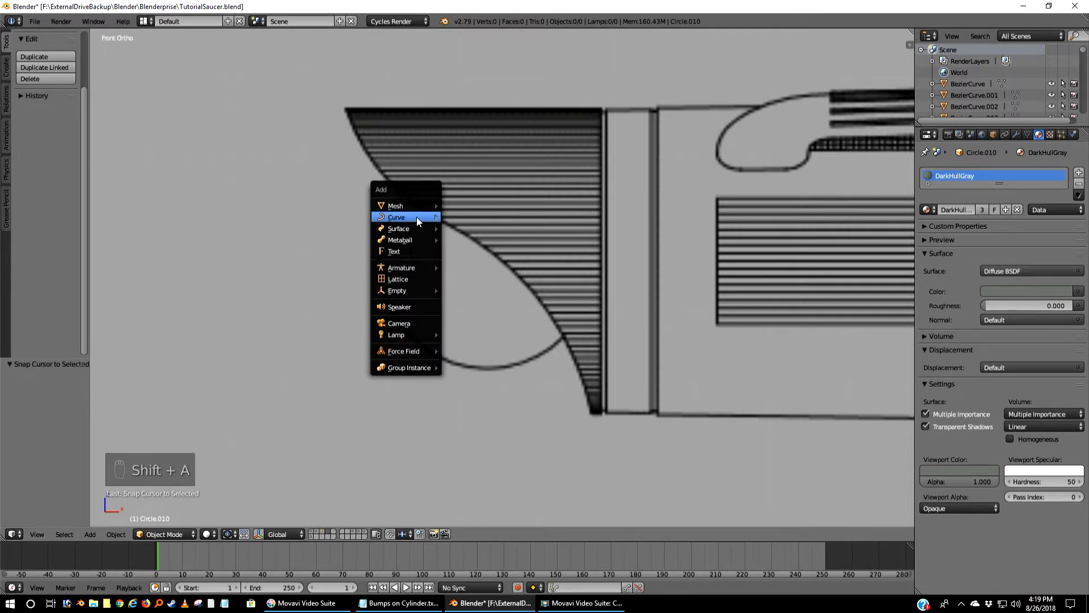
pyautogui.moveTo(420, 217)
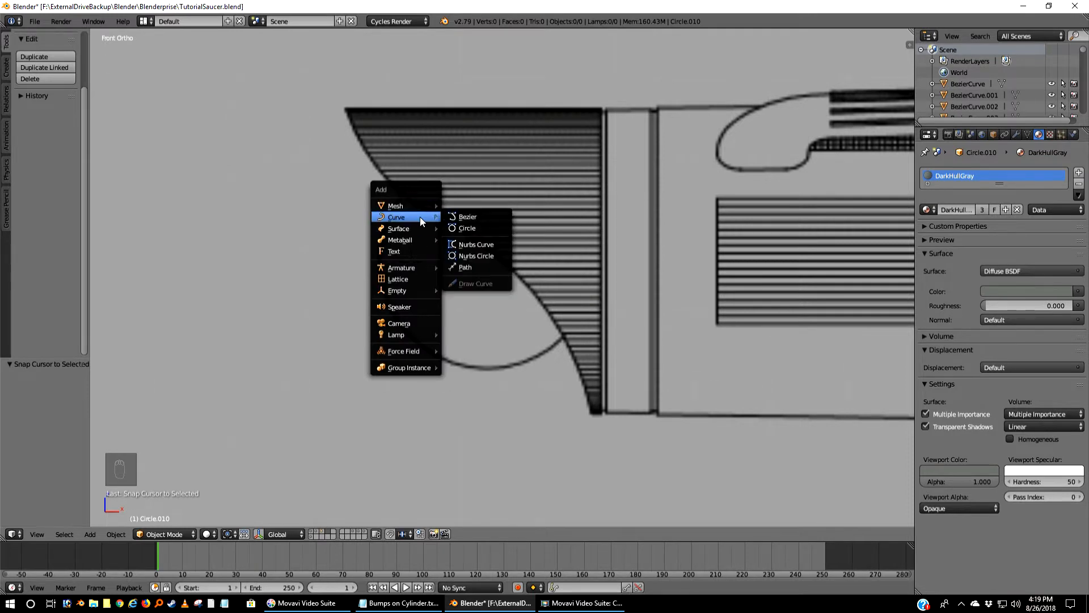
pyautogui.click(492, 218)
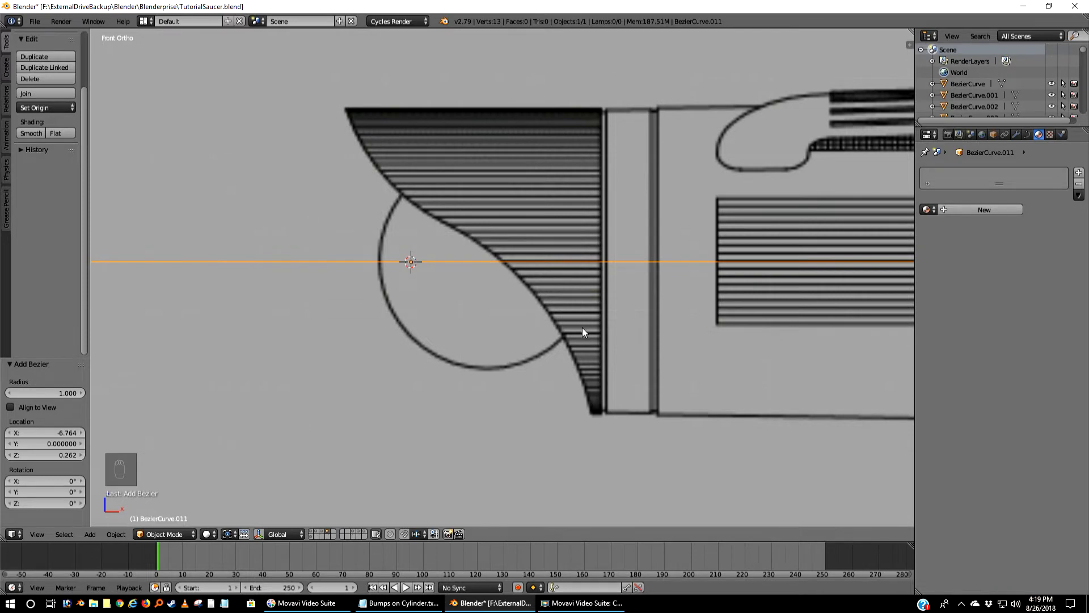
# - Rotate the Bezier curve 90 degrees in the right orthographic view so it stands upright
pyautogui.press('KP_7')
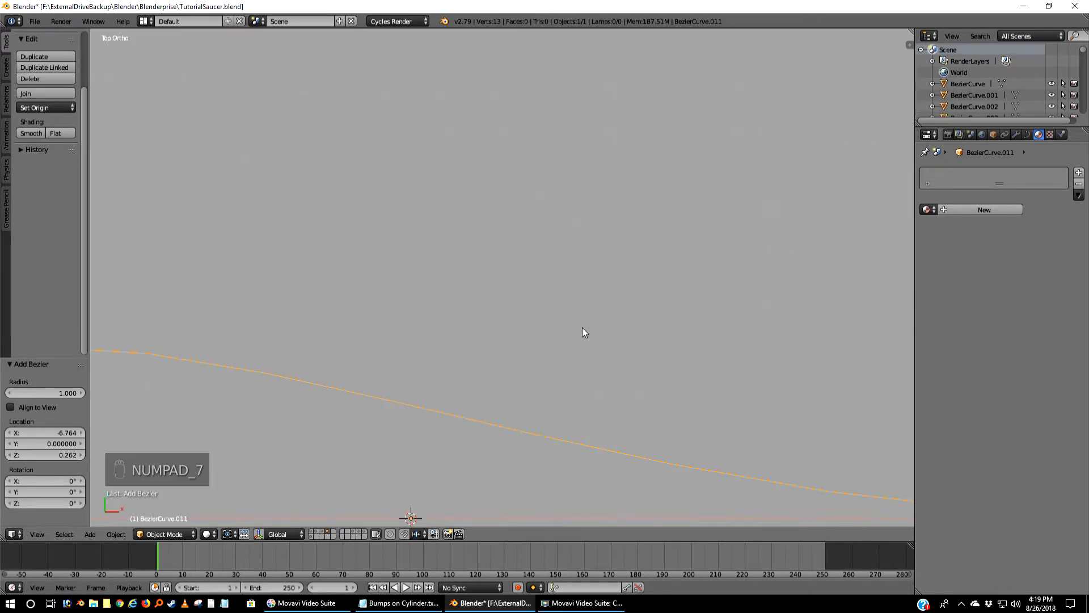
pyautogui.scroll(2, 577, 328)
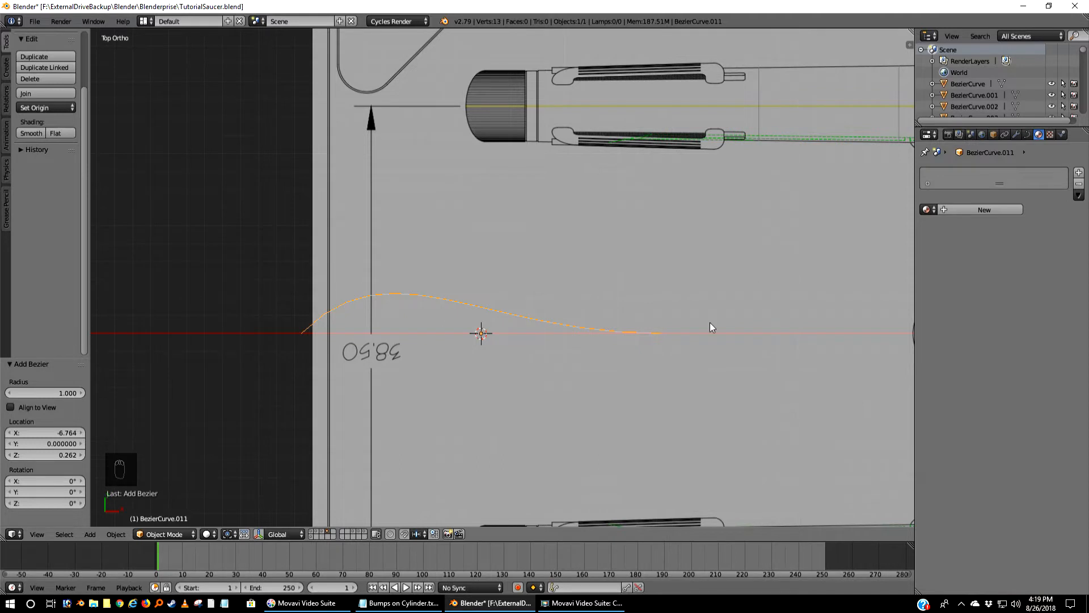
pyautogui.press('KP_3')
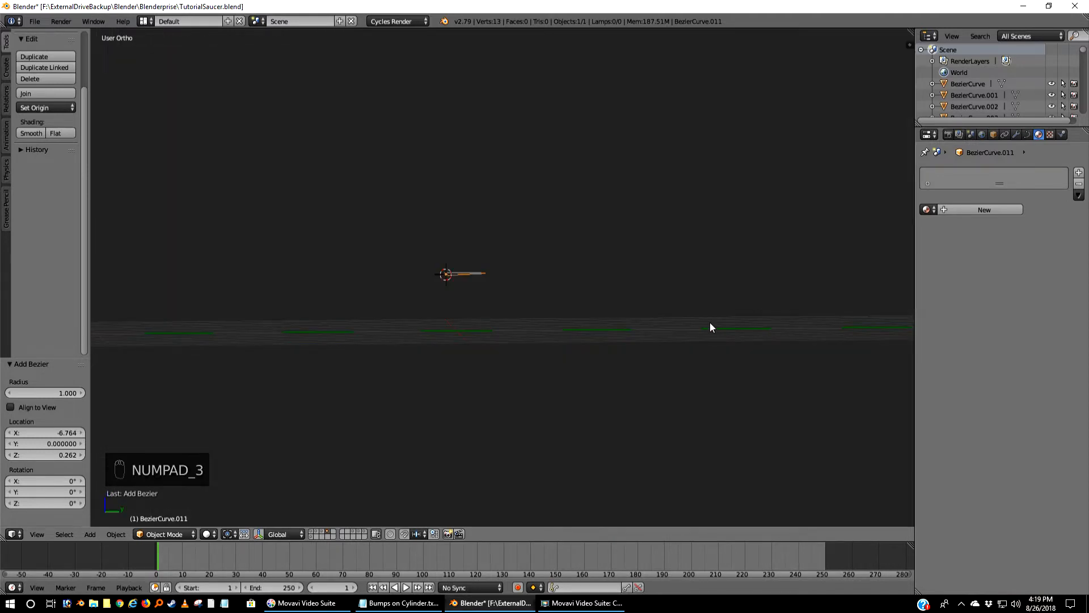
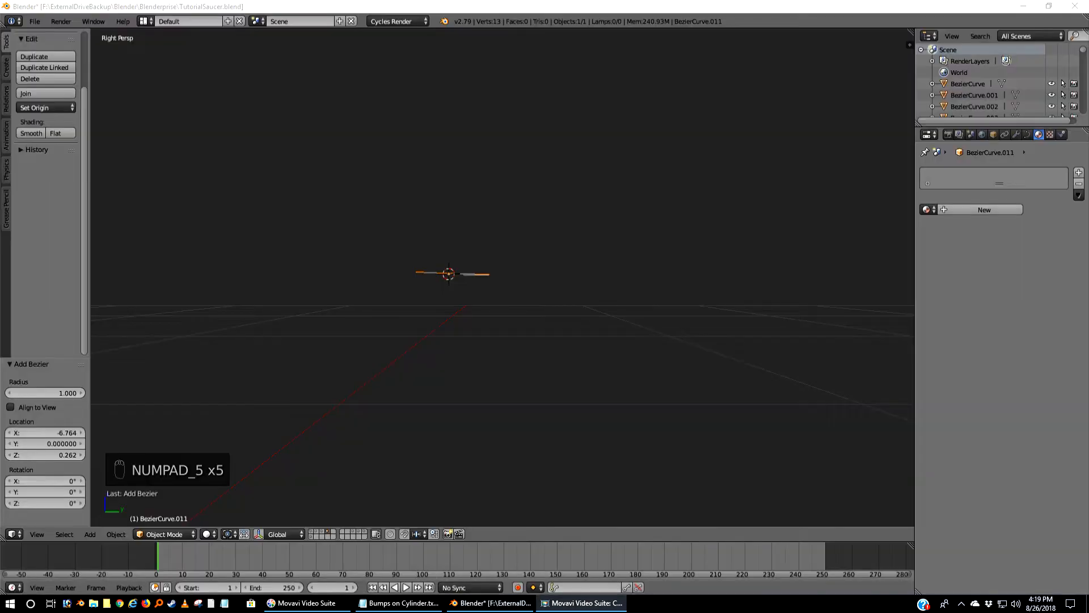
pyautogui.click(775, 5)
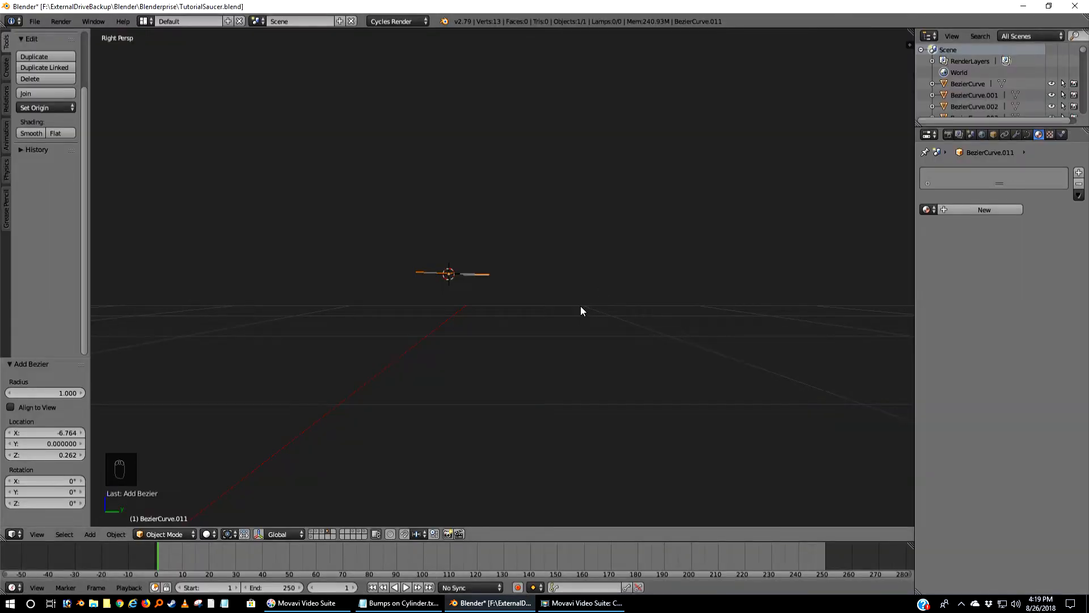
pyautogui.press('KP_5')
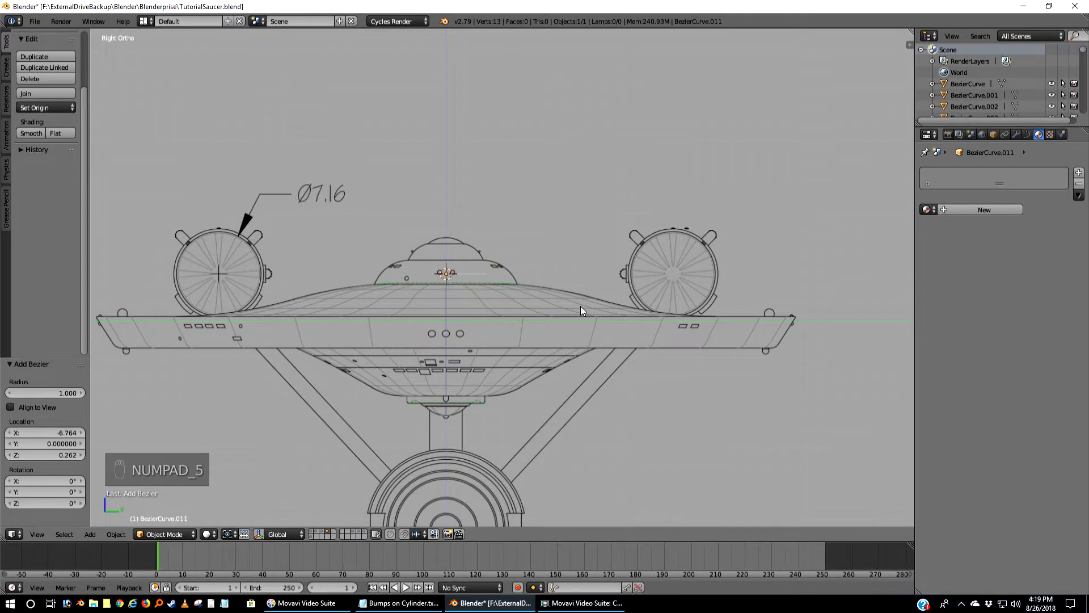
pyautogui.press('r')
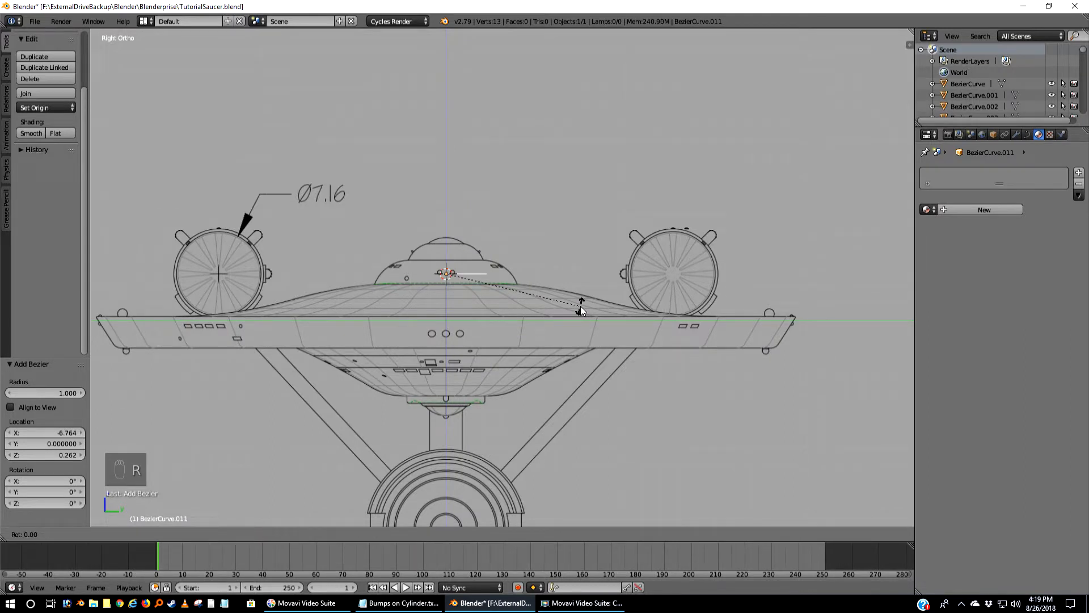
pyautogui.write('90')
pyautogui.press('Return')
# - Rotate the curve about 41.7° in the front view to follow the slope of the nacelle's end profile
pyautogui.press('KP_1')
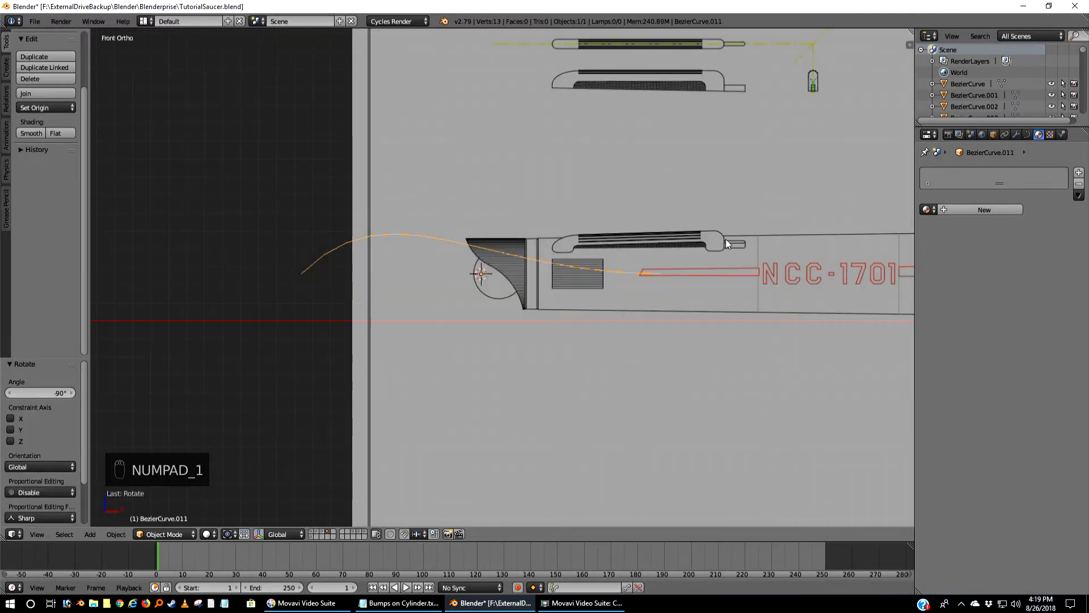
pyautogui.press('r')
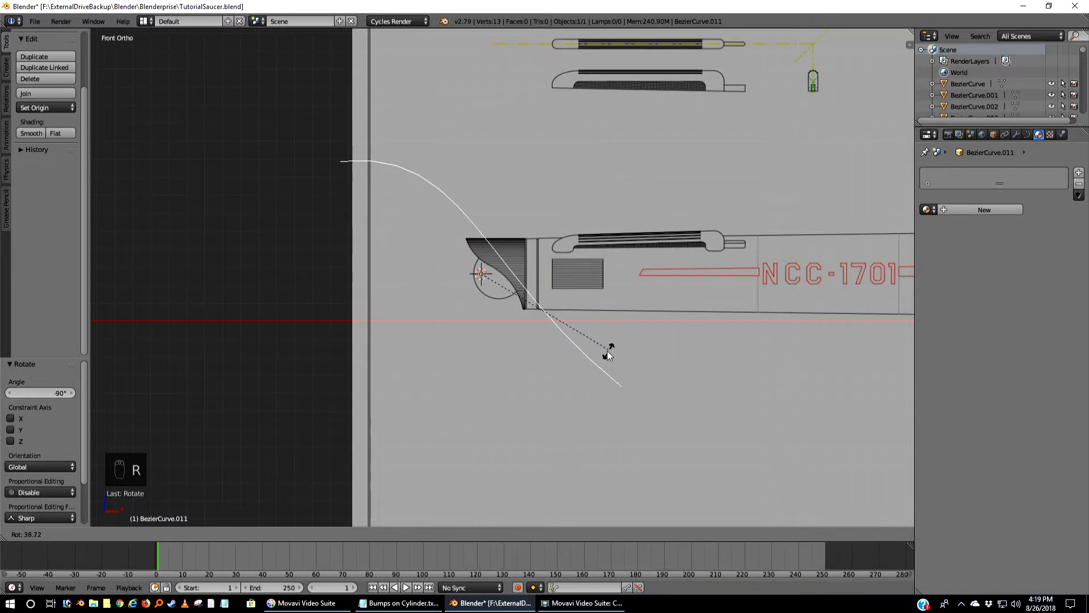
pyautogui.click(604, 344)
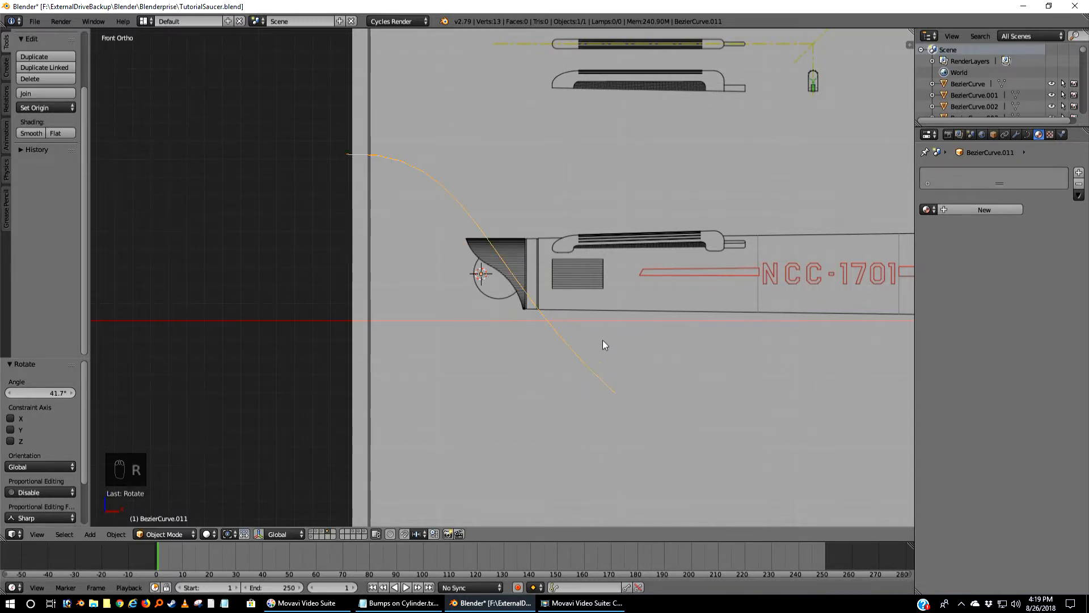
# - Set the curve's preview and render U resolution to 100
pyautogui.click(1026, 135)
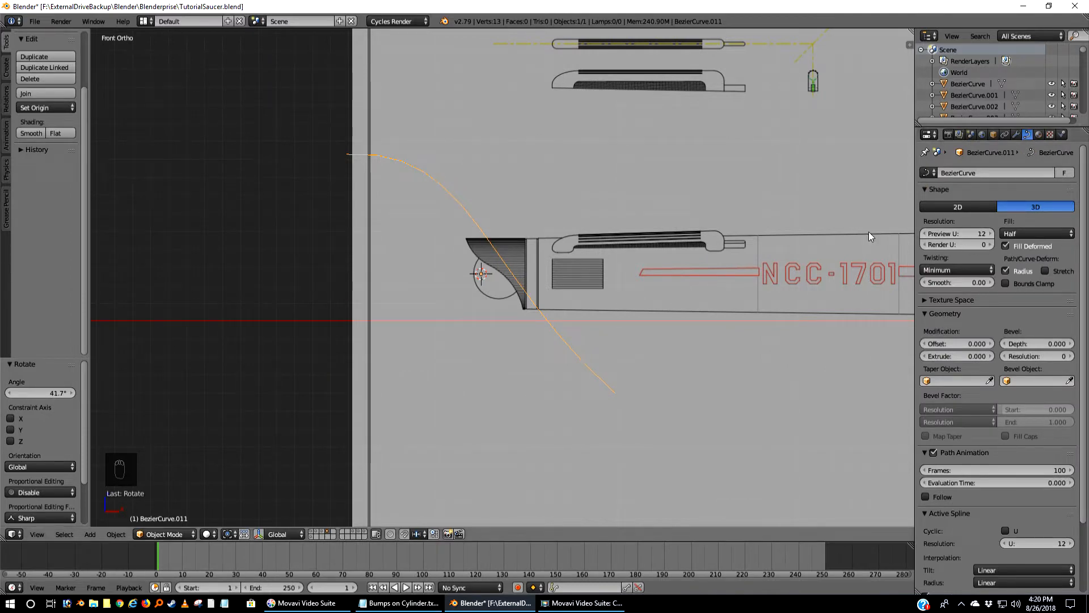
pyautogui.click(972, 233)
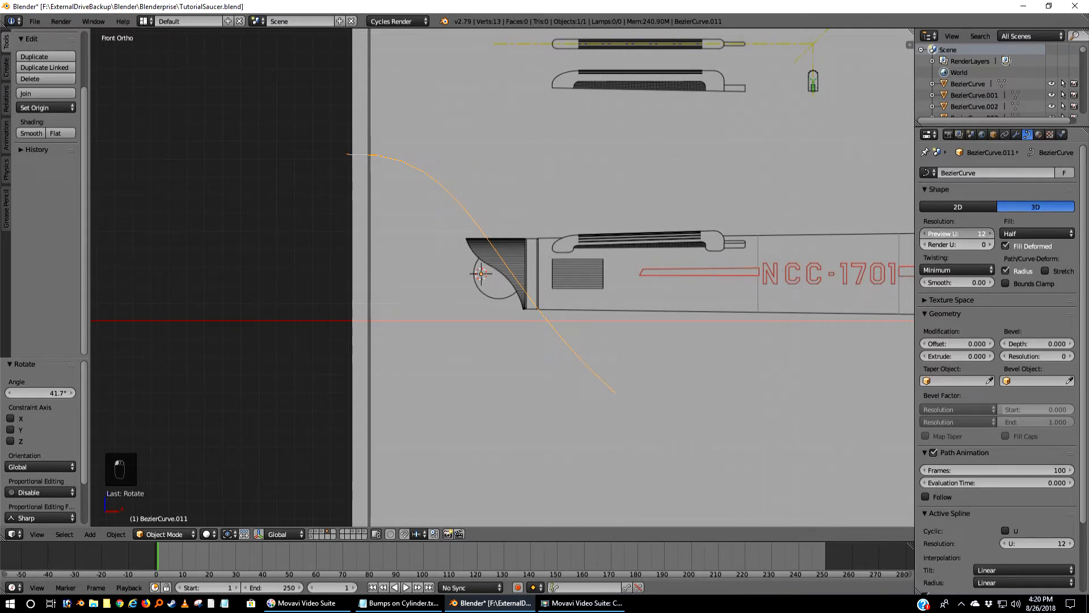
pyautogui.write('100')
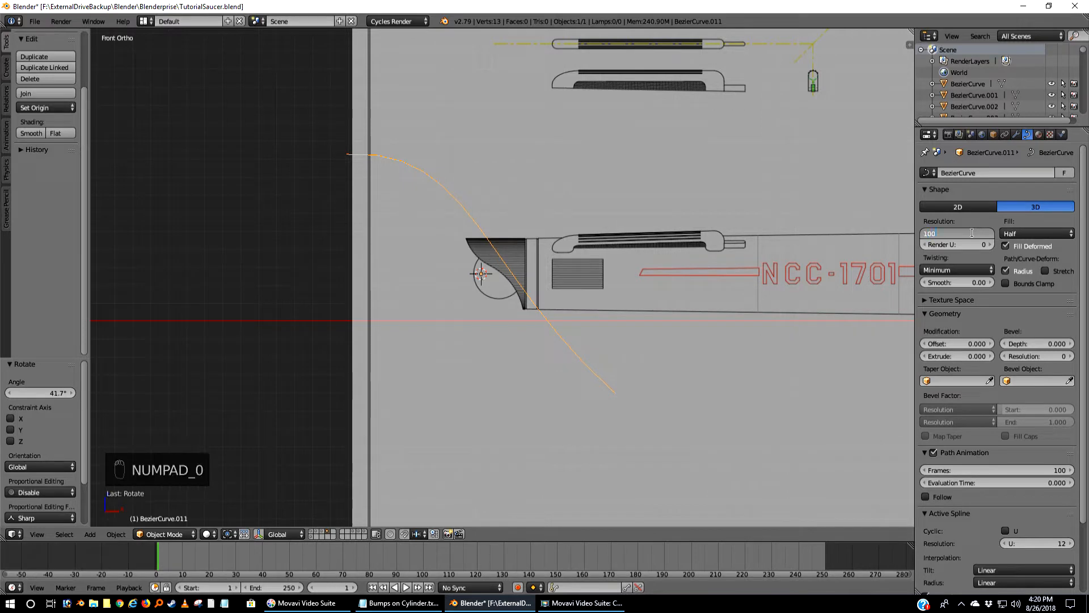
pyautogui.press('Return')
pyautogui.click(976, 245)
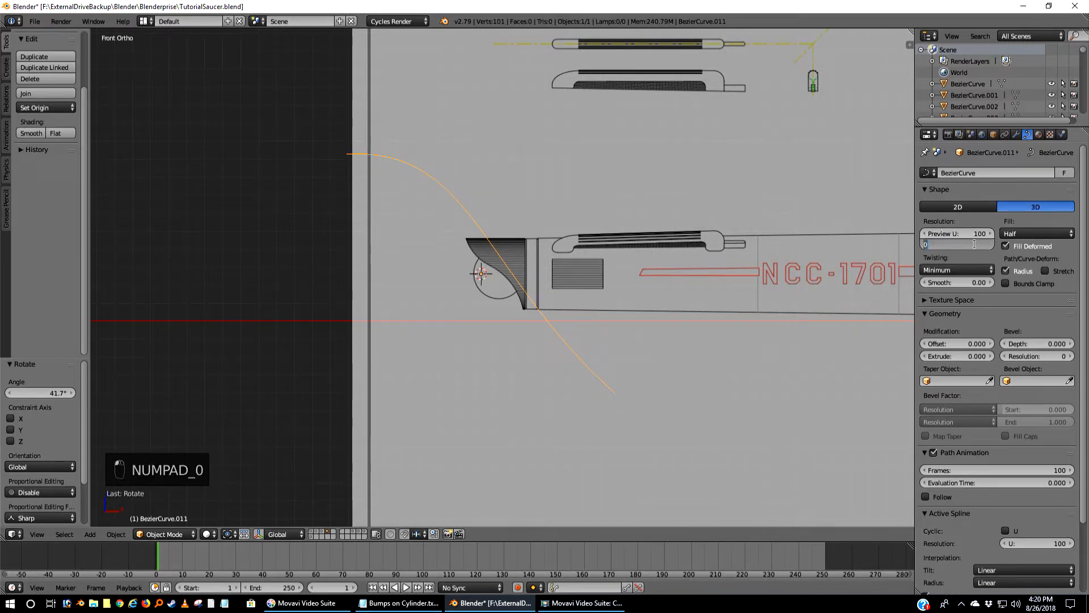
pyautogui.write('100')
pyautogui.press('Return')
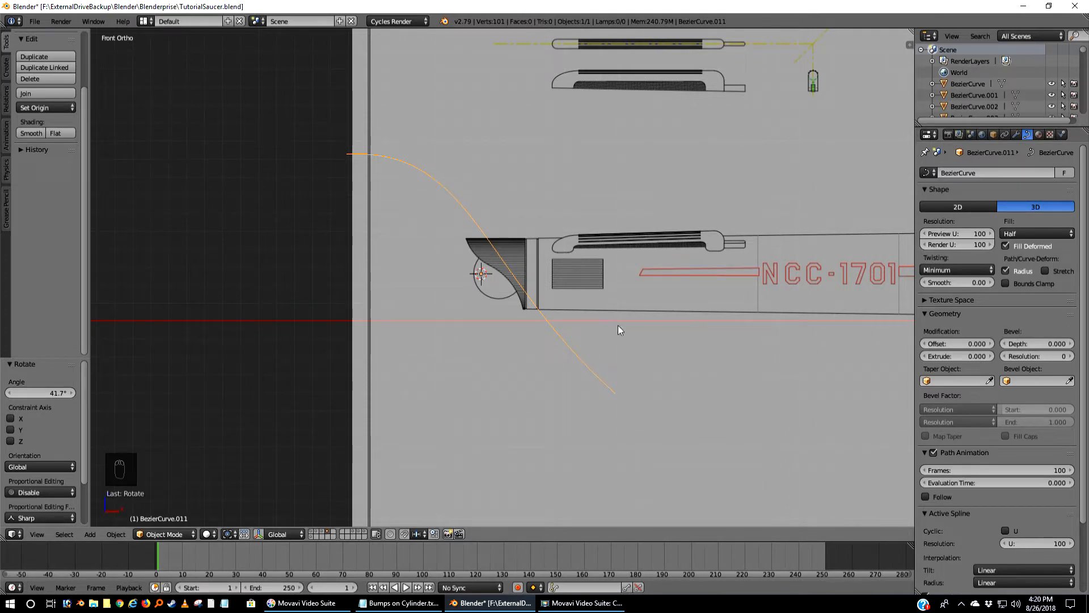
# - Scale the curve down to about 0.329 so it roughly spans the height of the blueprint's nacelle end
pyautogui.press('s')
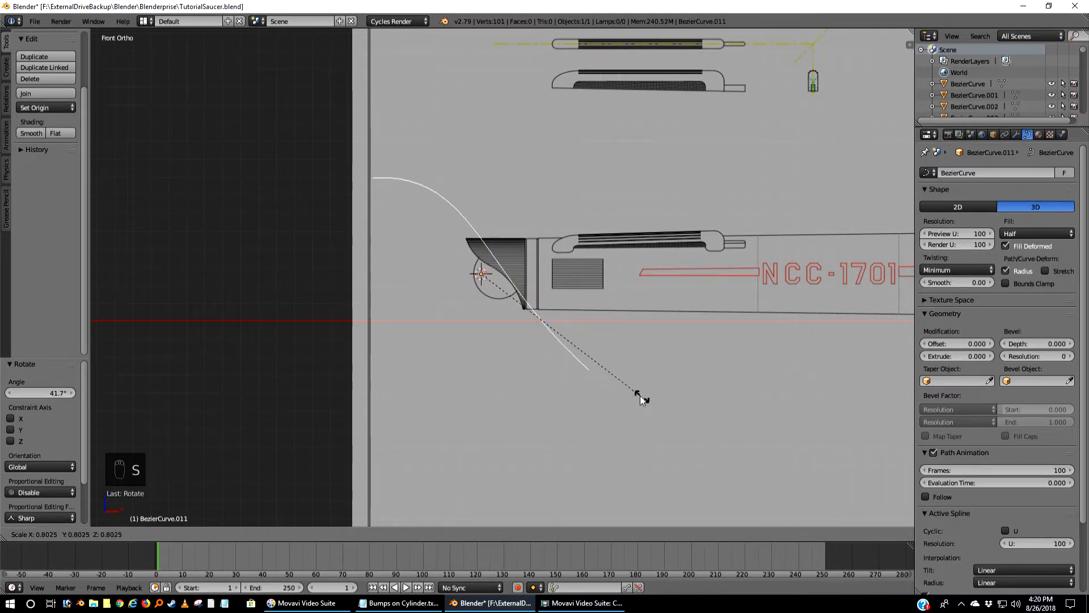
pyautogui.click(554, 312)
pyautogui.scroll(6, 532, 336)
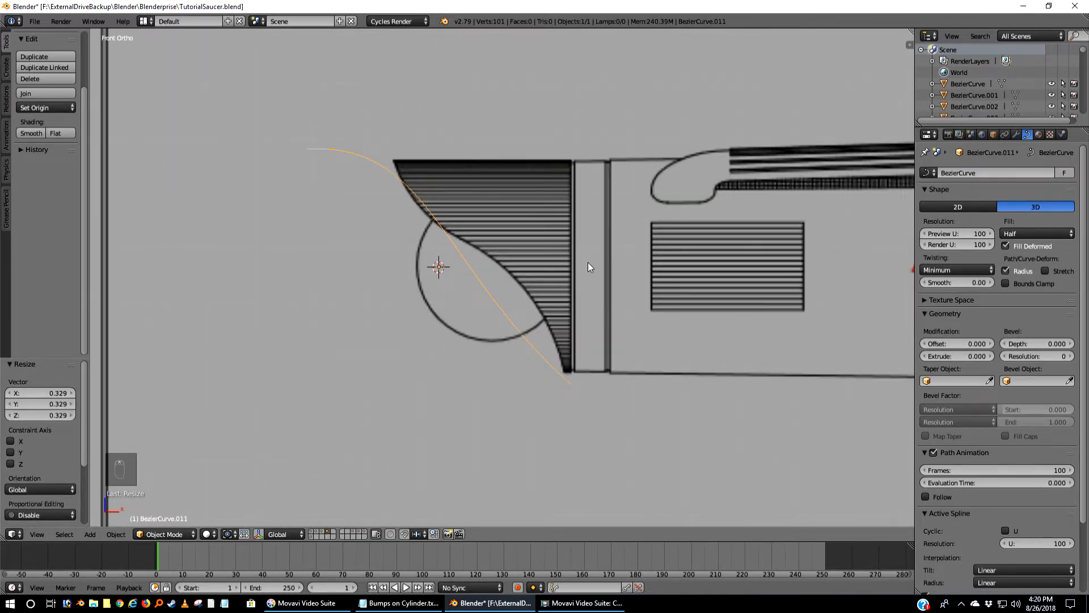
# - In Edit Mode, move the curve's upper and lower endpoints just beyond the matching corners of the blueprint's curved end profile
pyautogui.press('Tab')
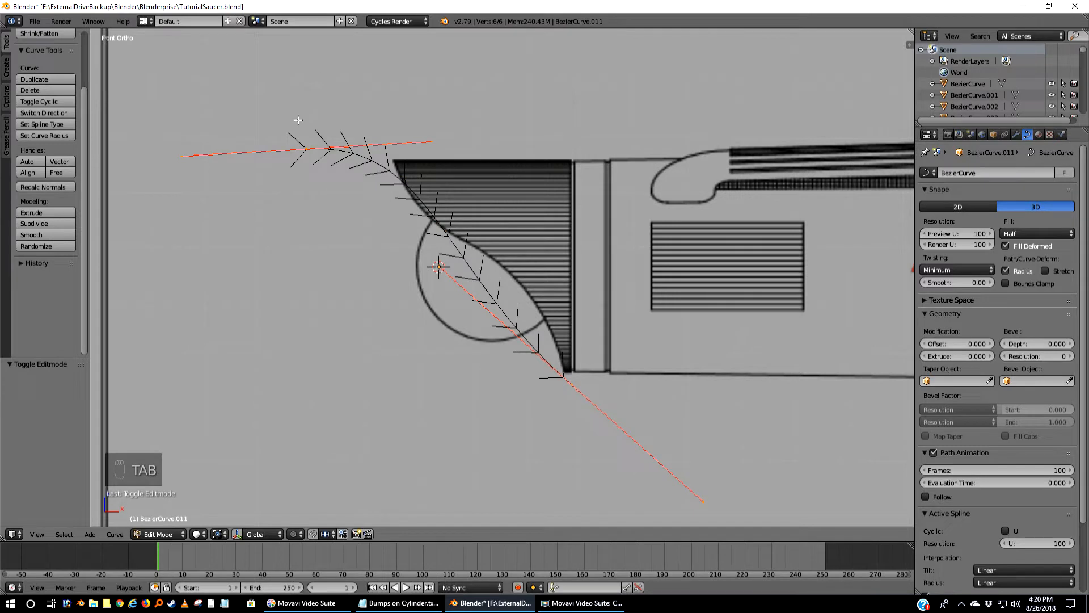
pyautogui.rightClick(304, 149)
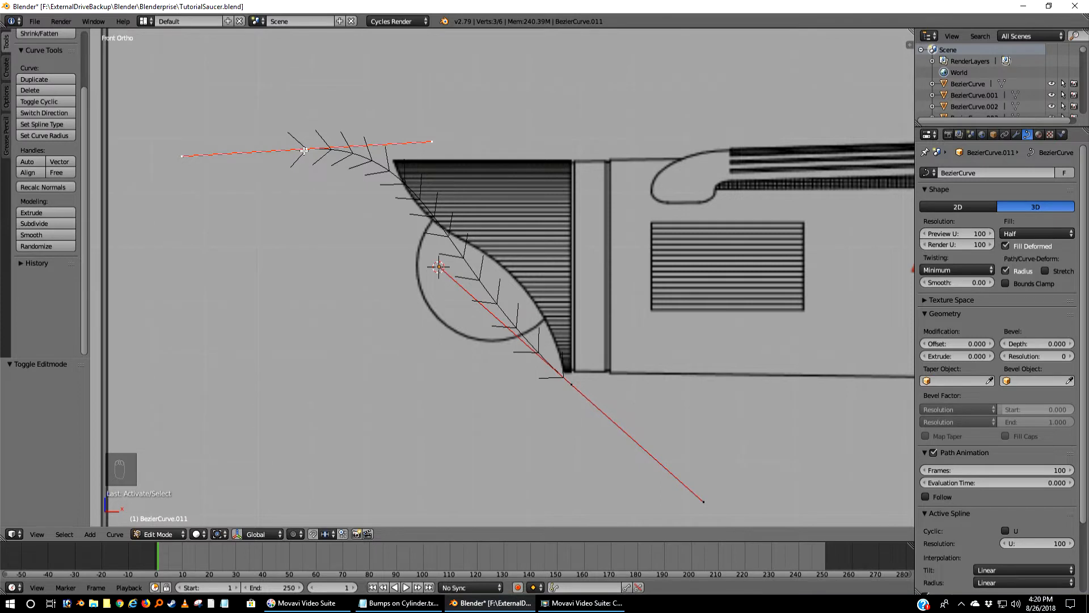
pyautogui.press('g')
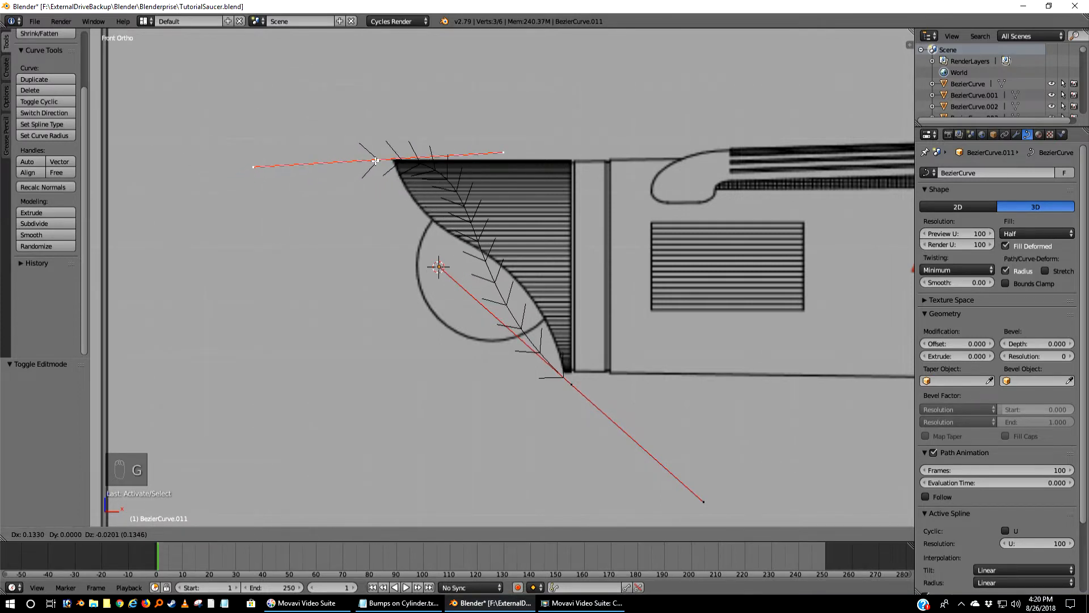
pyautogui.click(379, 155)
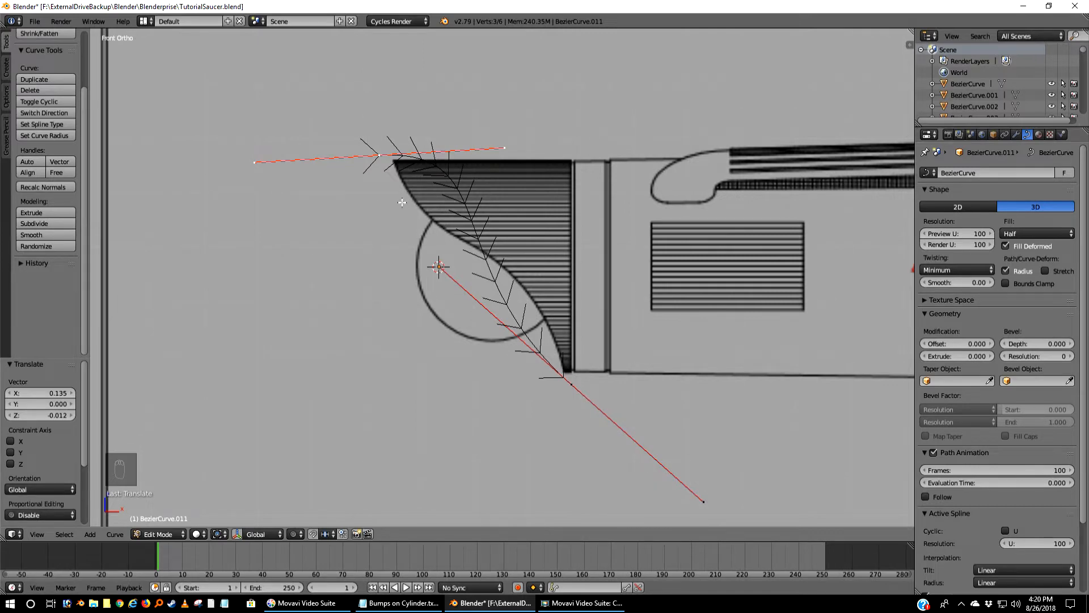
pyautogui.rightClick(576, 380)
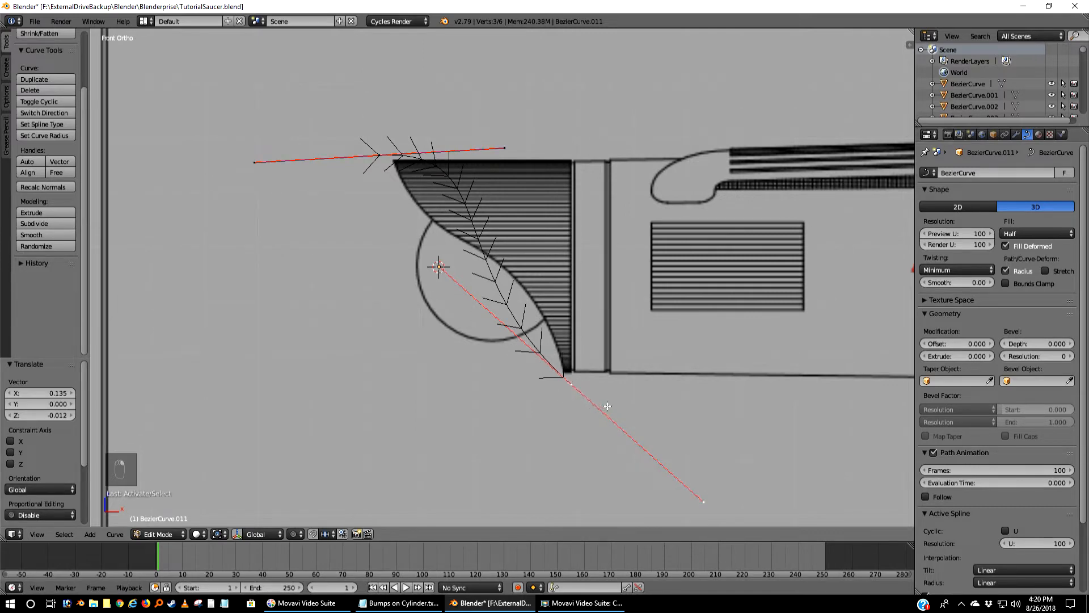
pyautogui.press('g')
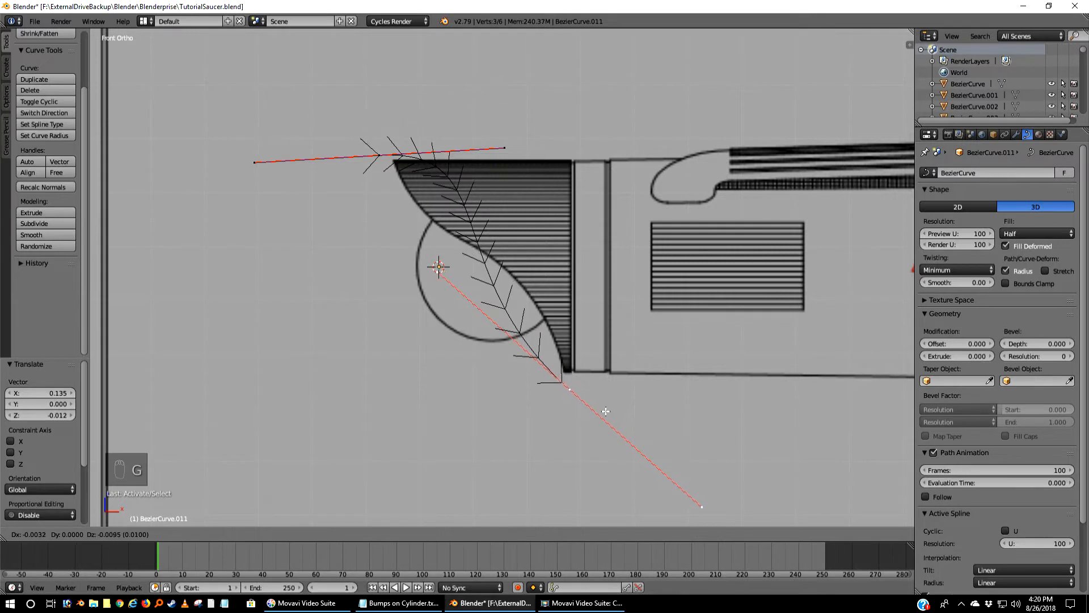
pyautogui.click(561, 398)
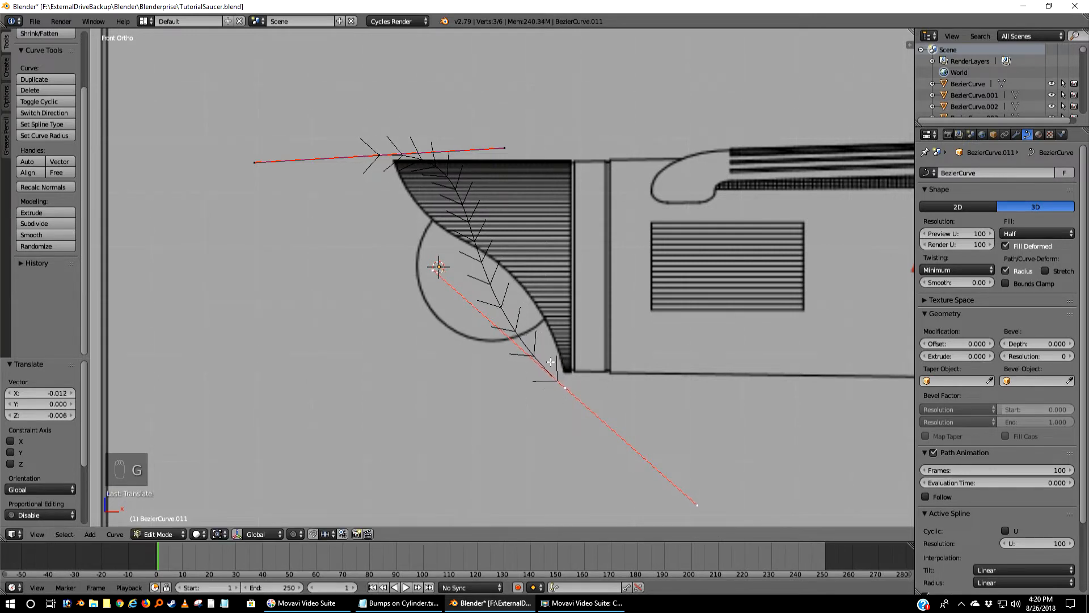
pyautogui.rightClick(373, 150)
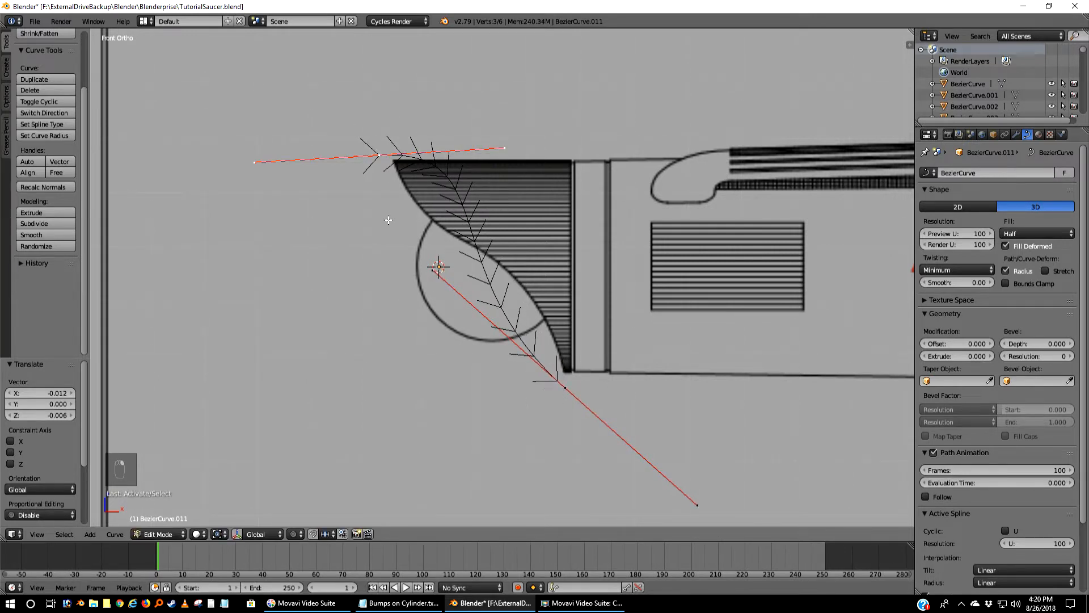
pyautogui.press('g')
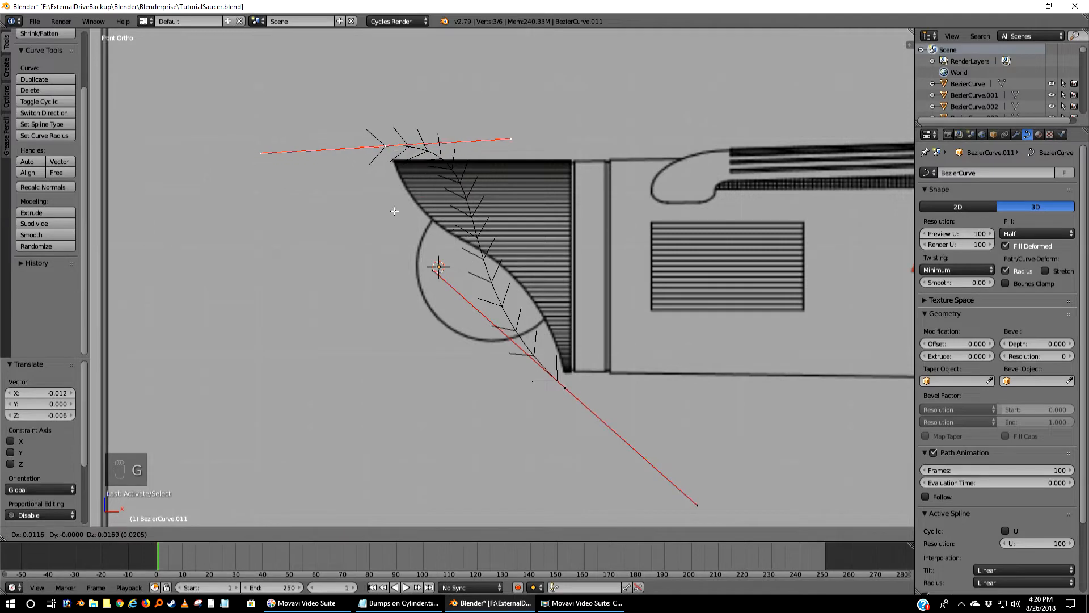
pyautogui.click(396, 211)
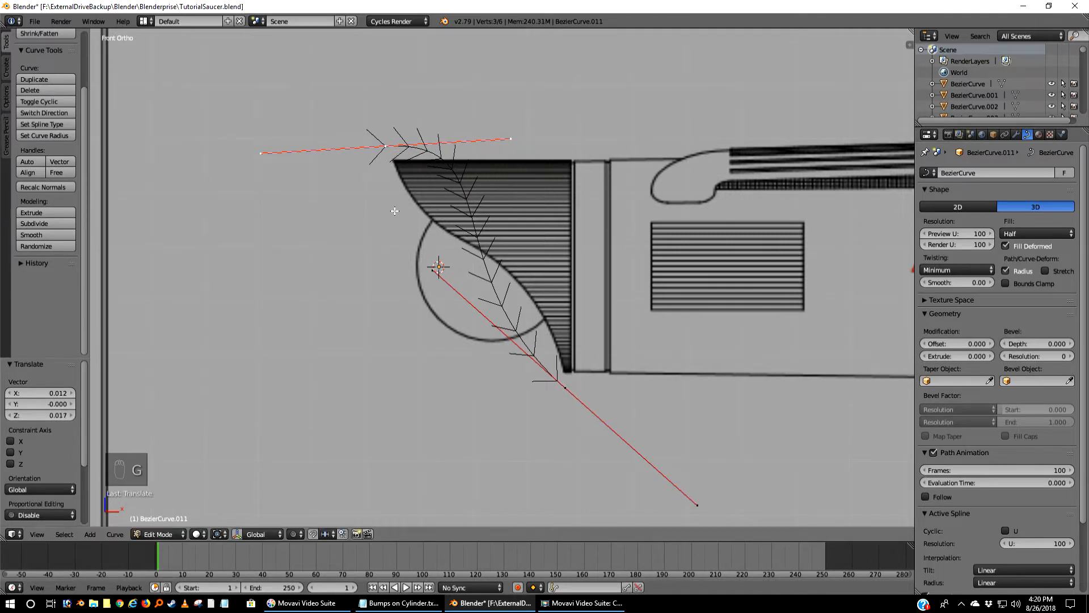
# - Reposition the inner handles of the curve's upper and lower endpoints to bend it into the blueprint's S-shaped end profile
pyautogui.rightClick(514, 140)
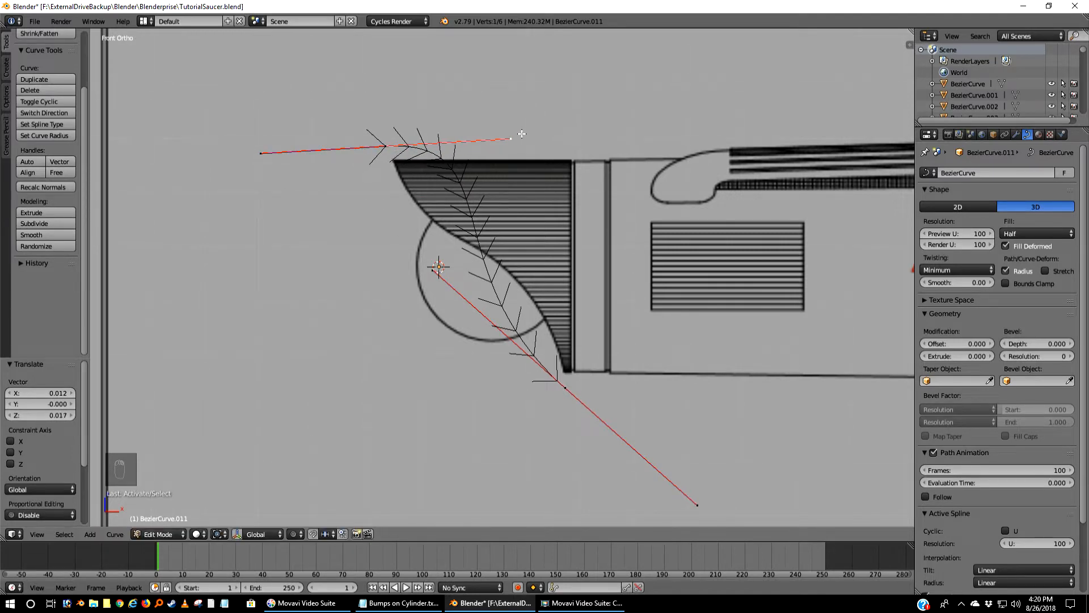
pyautogui.press('g')
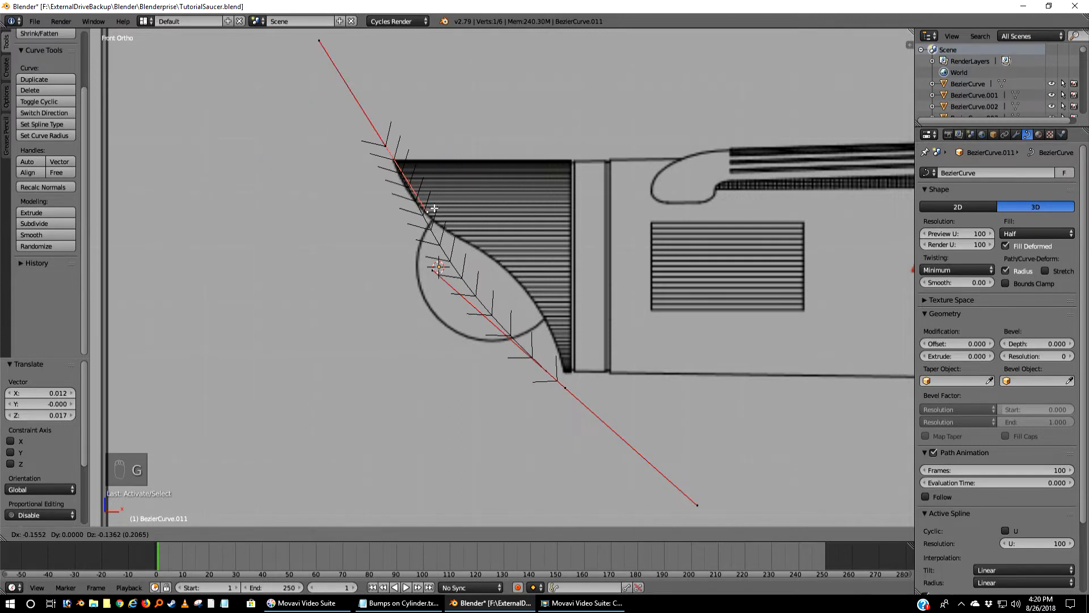
pyautogui.click(406, 221)
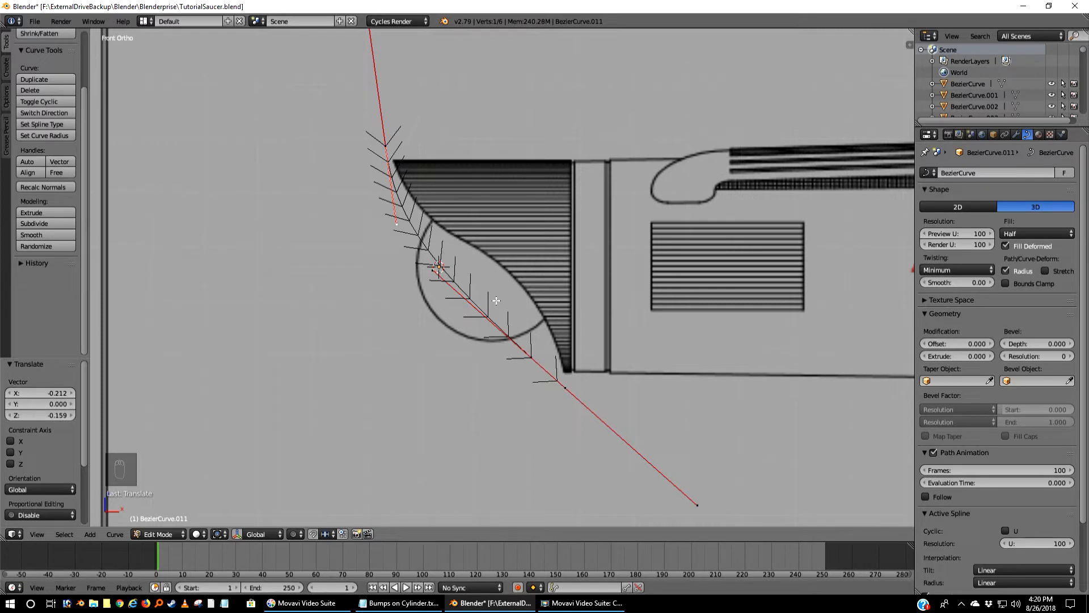
pyautogui.rightClick(437, 268)
pyautogui.press('g')
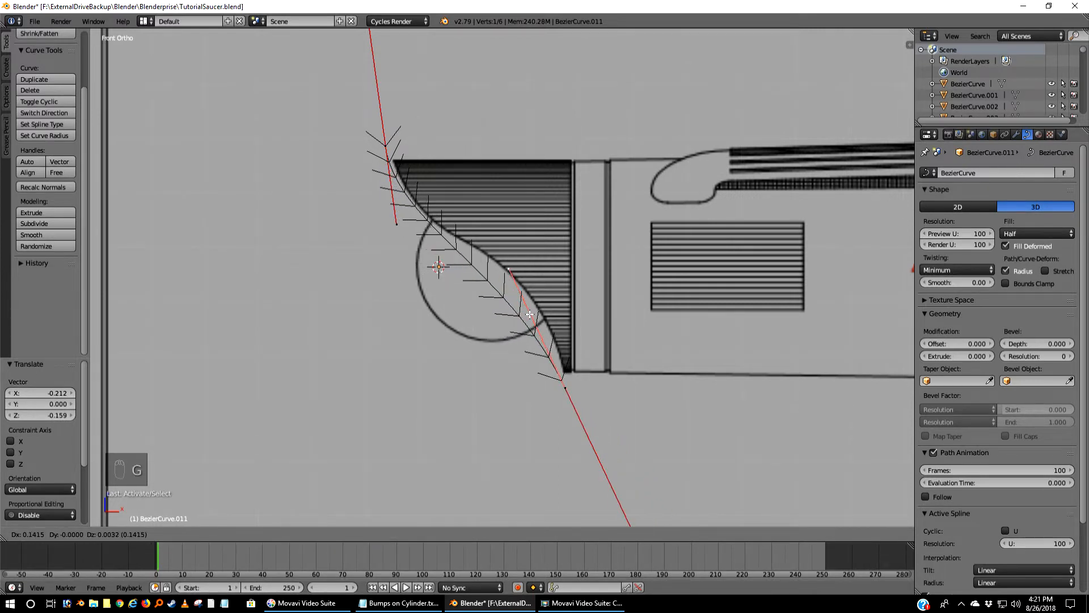
pyautogui.click(573, 290)
# - Move the upper endpoint onto the profile's top corner and adjust its inner handle so the upper bend follows the blueprint
pyautogui.rightClick(397, 226)
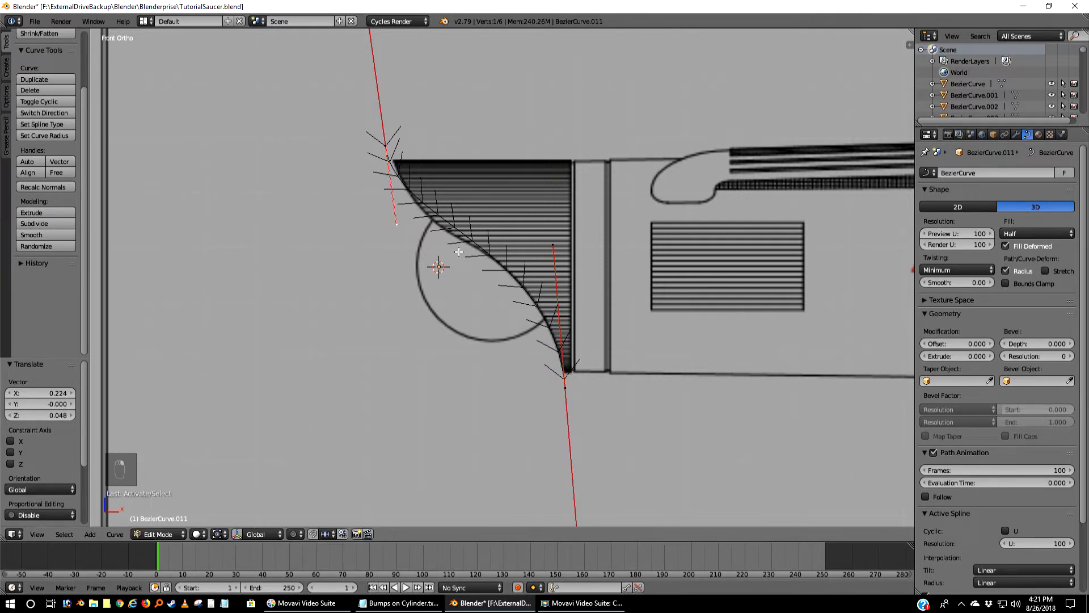
pyautogui.press('g')
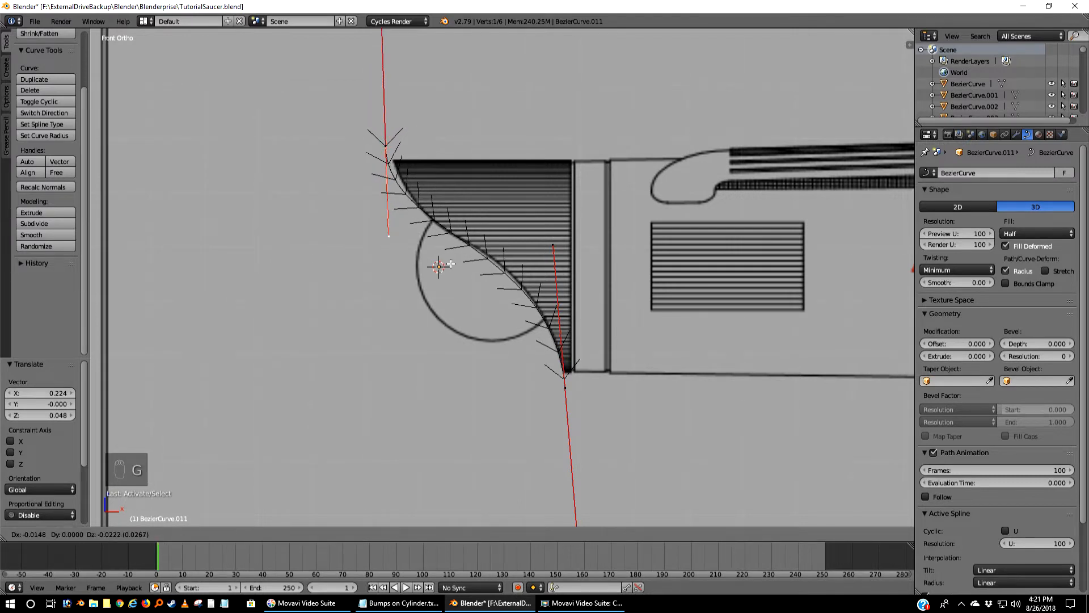
pyautogui.click(449, 261)
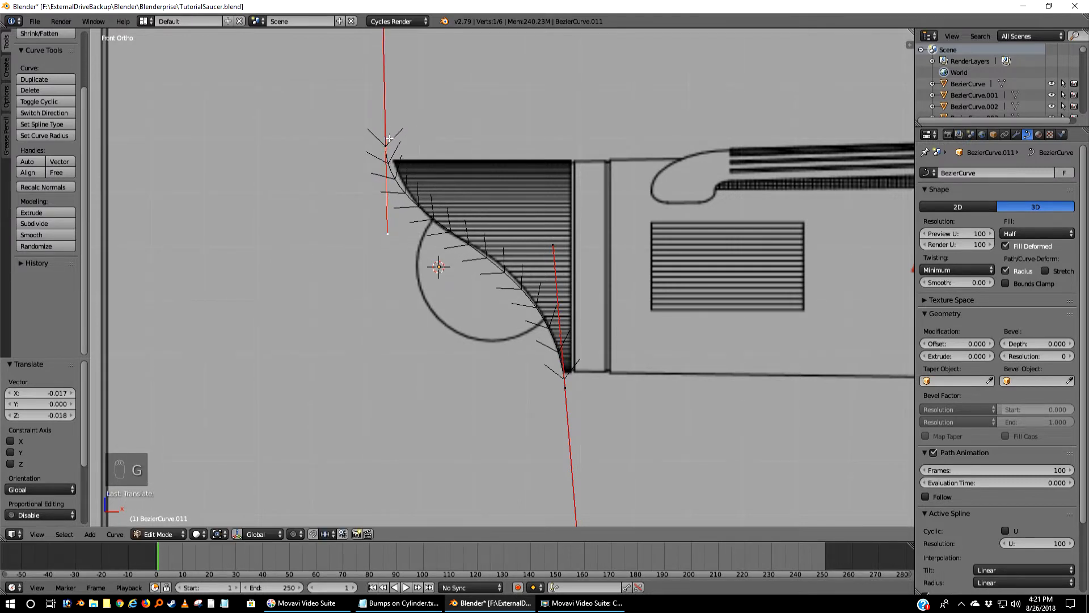
pyautogui.rightClick(390, 138)
pyautogui.press('g')
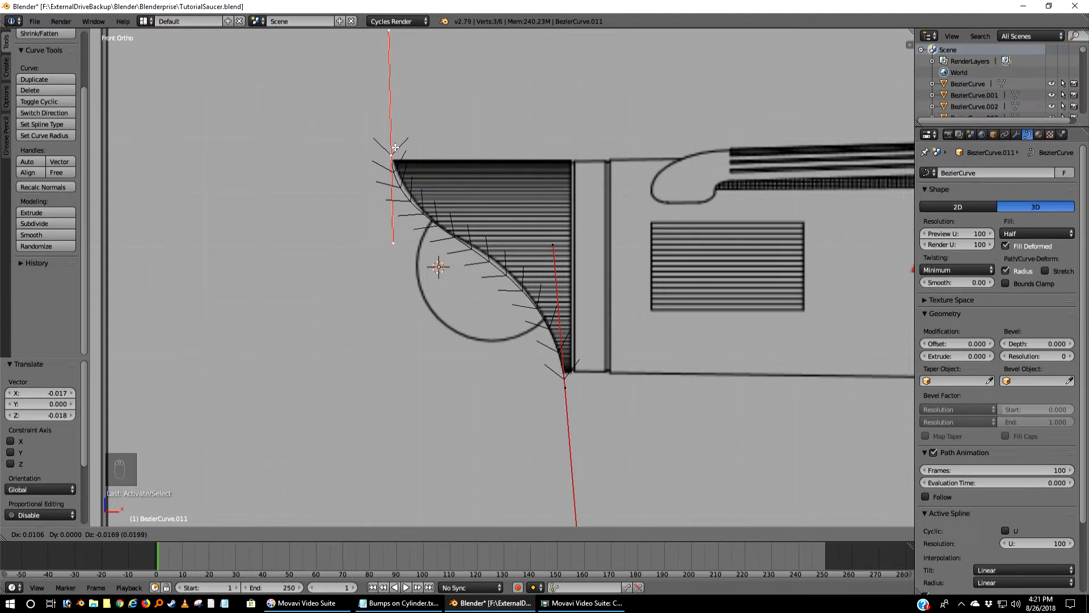
pyautogui.click(396, 149)
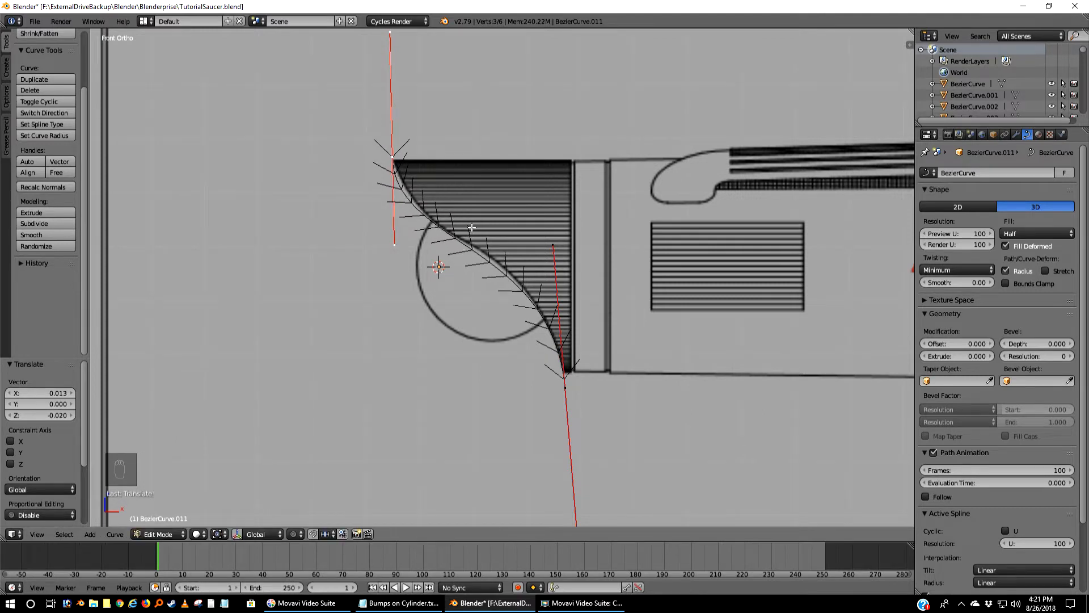
pyautogui.rightClick(396, 251)
pyautogui.press('g')
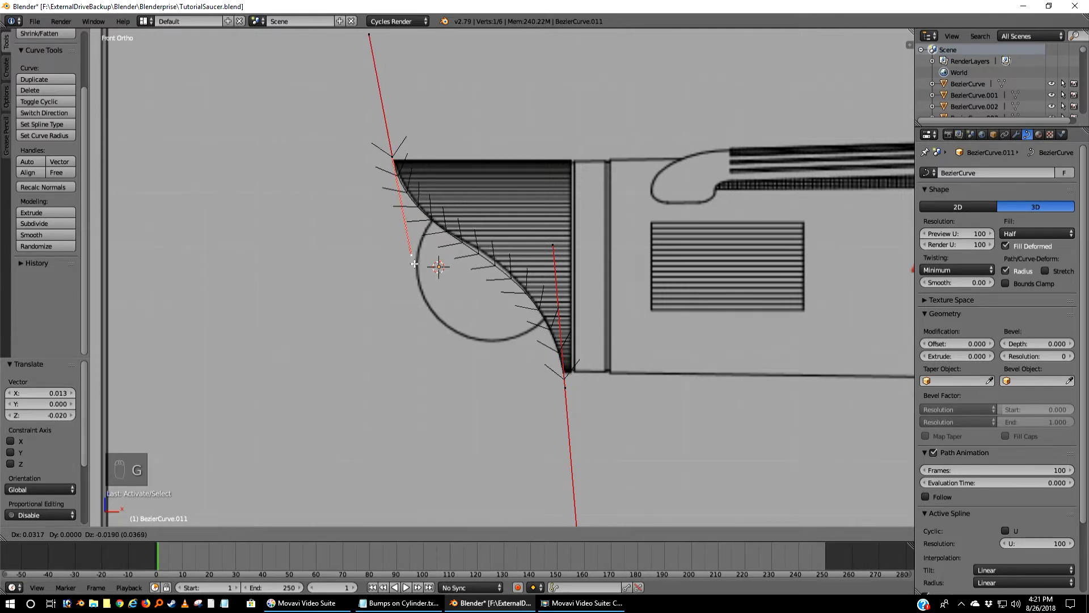
pyautogui.click(422, 264)
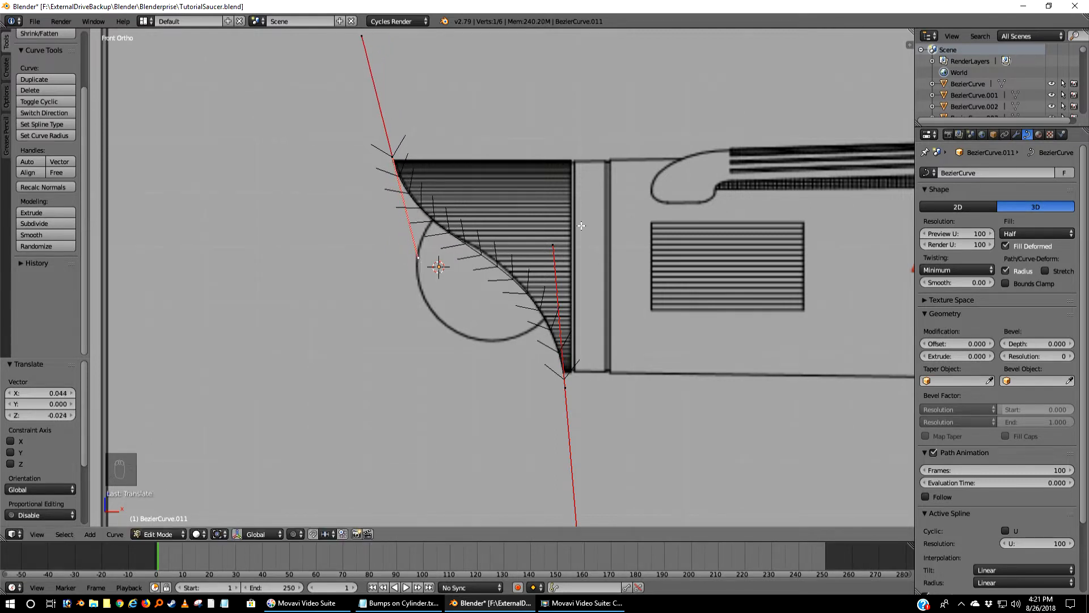
# - Move the lower endpoint onto the profile's bottom corner and adjust its inner handle so the lower bend follows the blueprint
pyautogui.rightClick(566, 388)
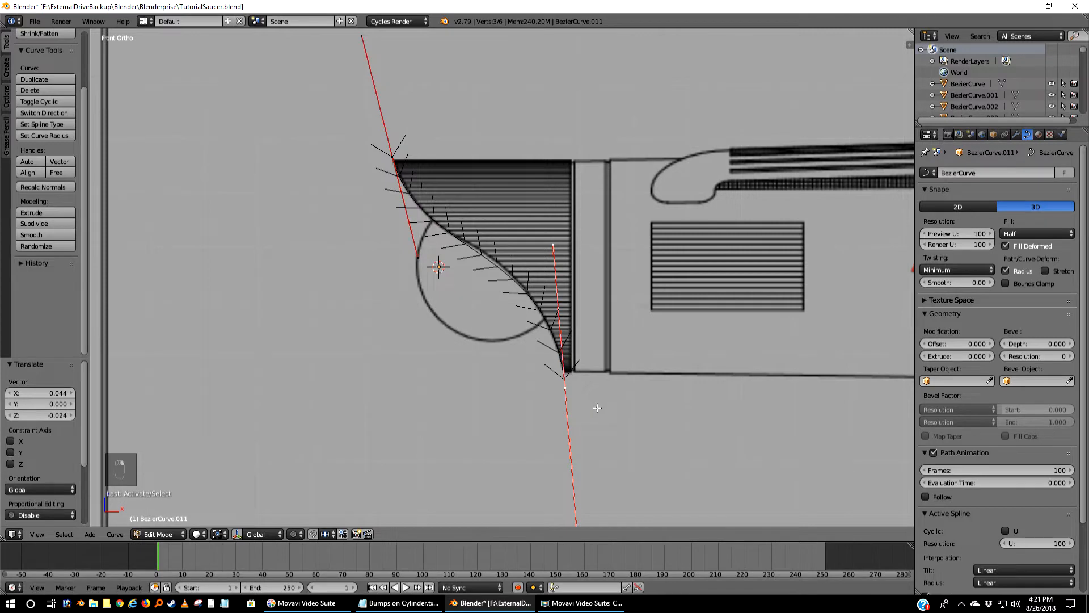
pyautogui.press('g')
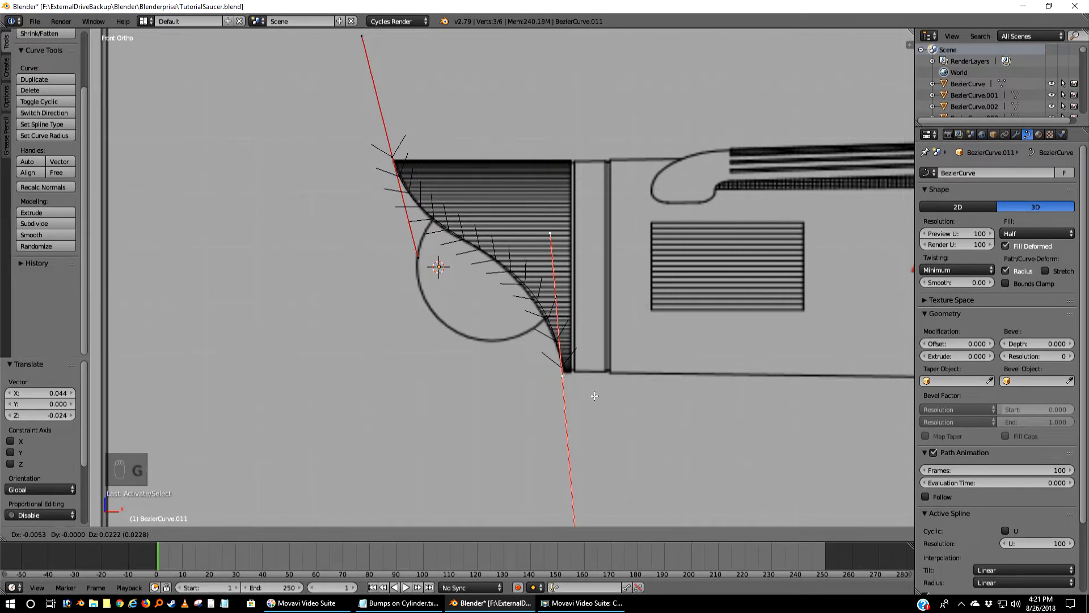
pyautogui.click(594, 395)
pyautogui.rightClick(559, 231)
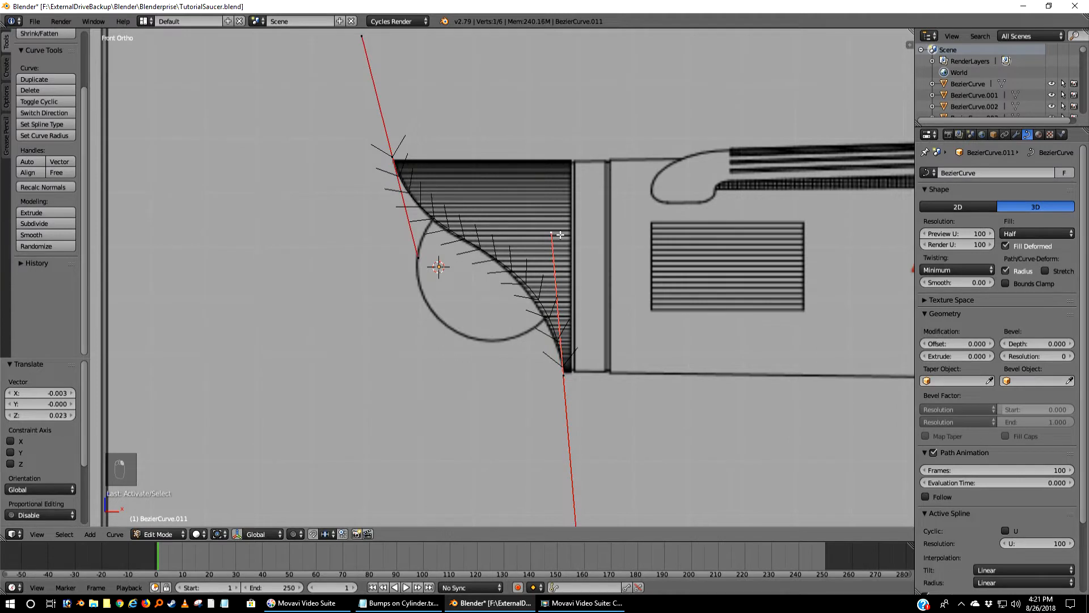
pyautogui.press('g')
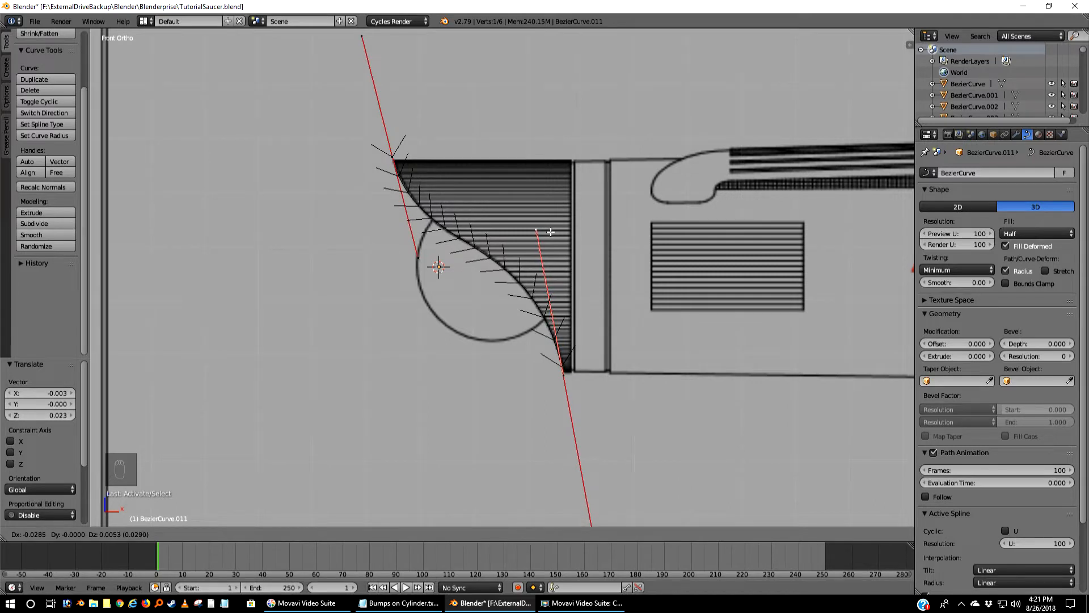
pyautogui.click(550, 232)
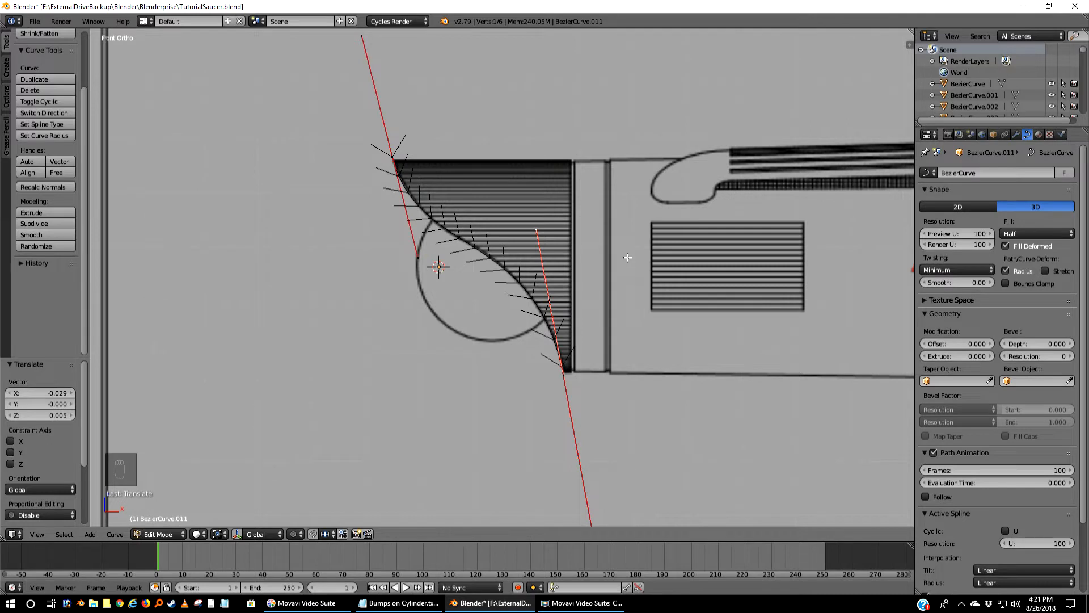
# - Check the curve's fit in Object Mode, then nudge the upper endpoint's inner handle slightly to refine the upper bend
pyautogui.press('Tab')
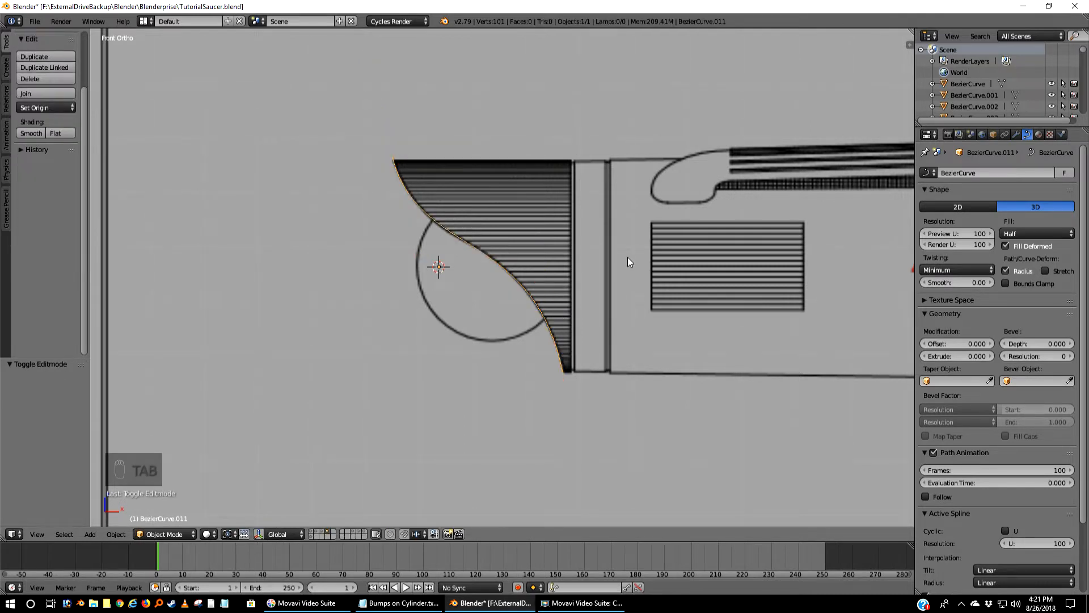
pyautogui.press('Tab')
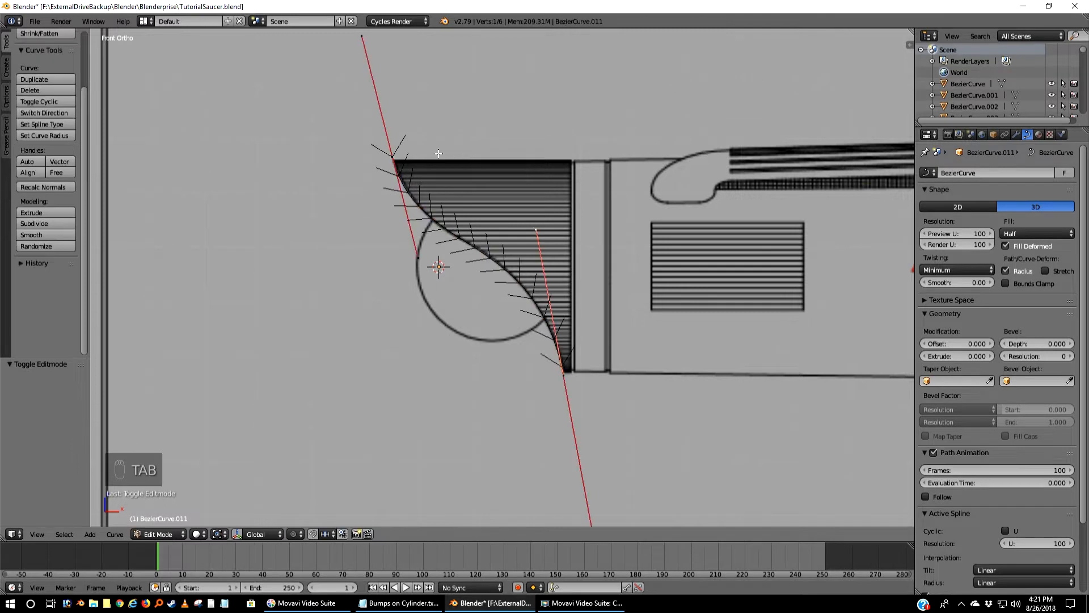
pyautogui.rightClick(420, 262)
pyautogui.press('g')
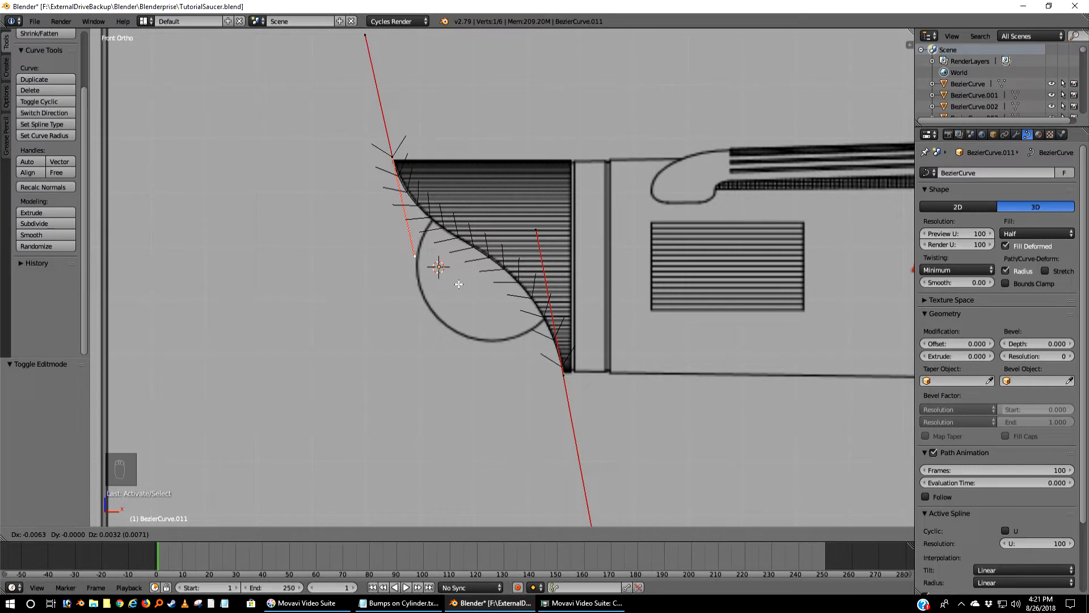
pyautogui.click(459, 283)
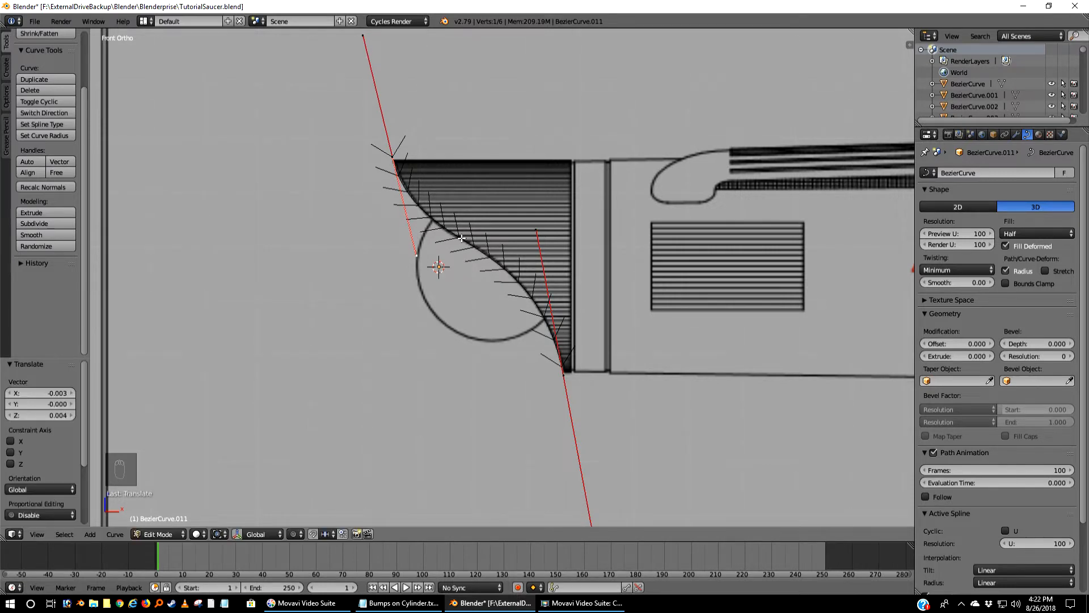
# - Return to Object Mode and convert the finished Bezier curve to a mesh
pyautogui.press('Tab')
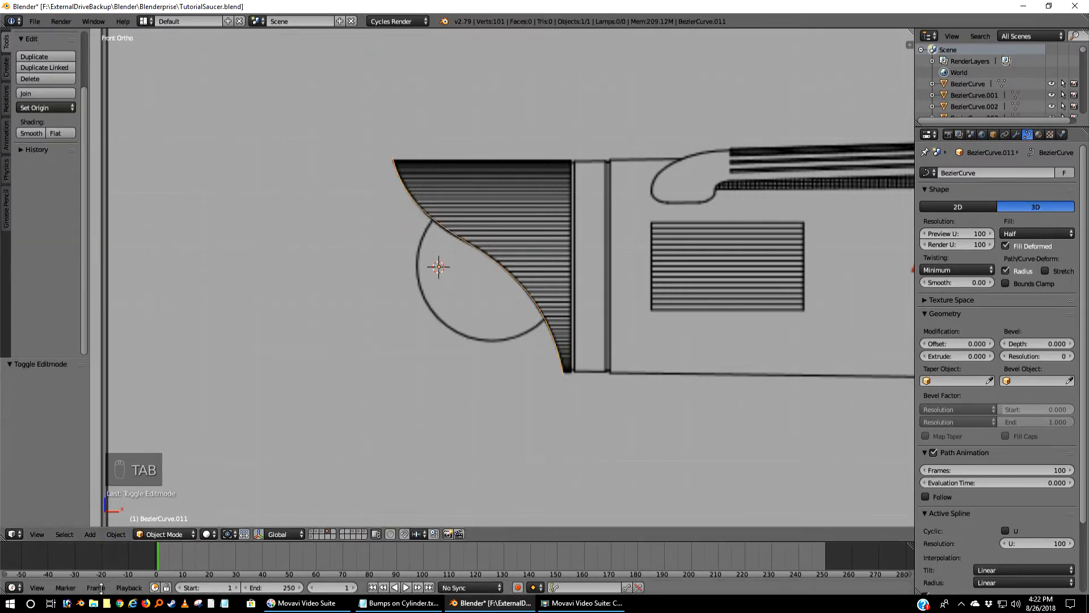
pyautogui.click(115, 534)
pyautogui.moveTo(147, 162)
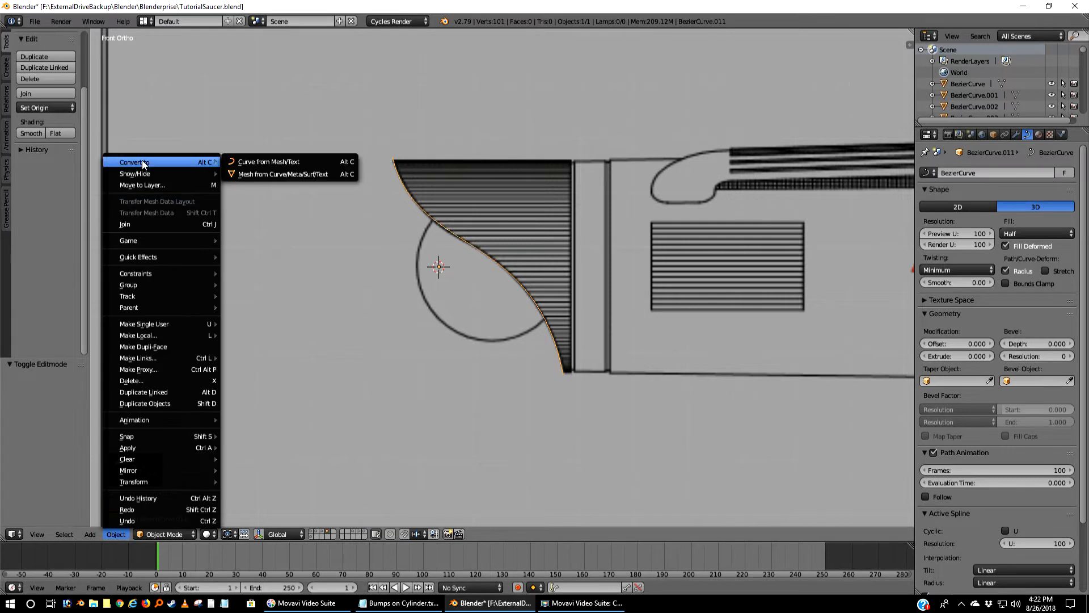
pyautogui.click(287, 173)
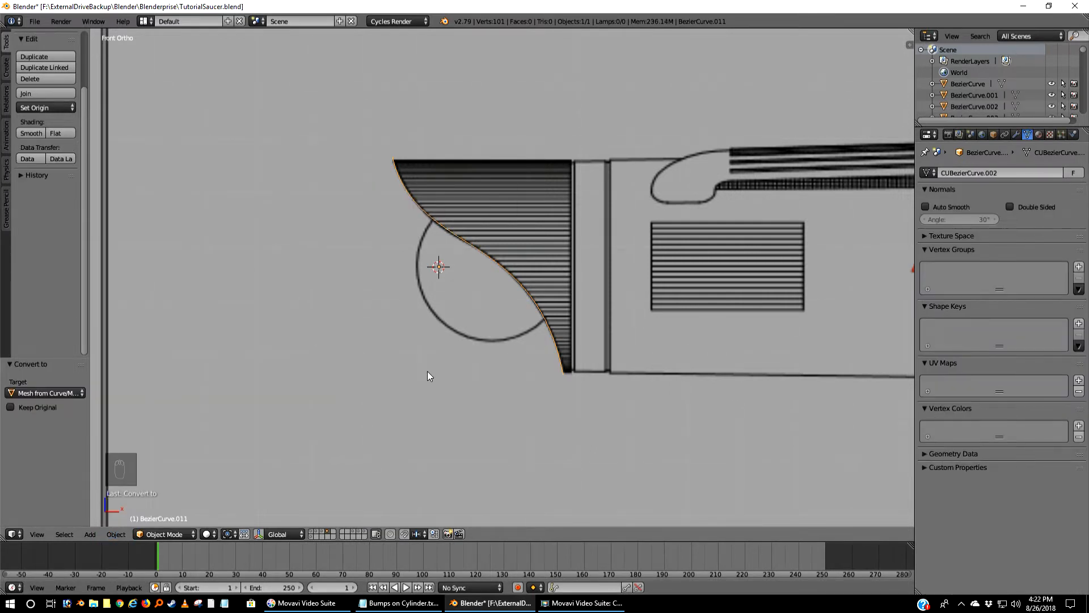
# - In Edit Mode, extrude the converted profile's bottom end vertex about 0.076 straight down along Z, past the nacelle's lower edge
pyautogui.press('Tab')
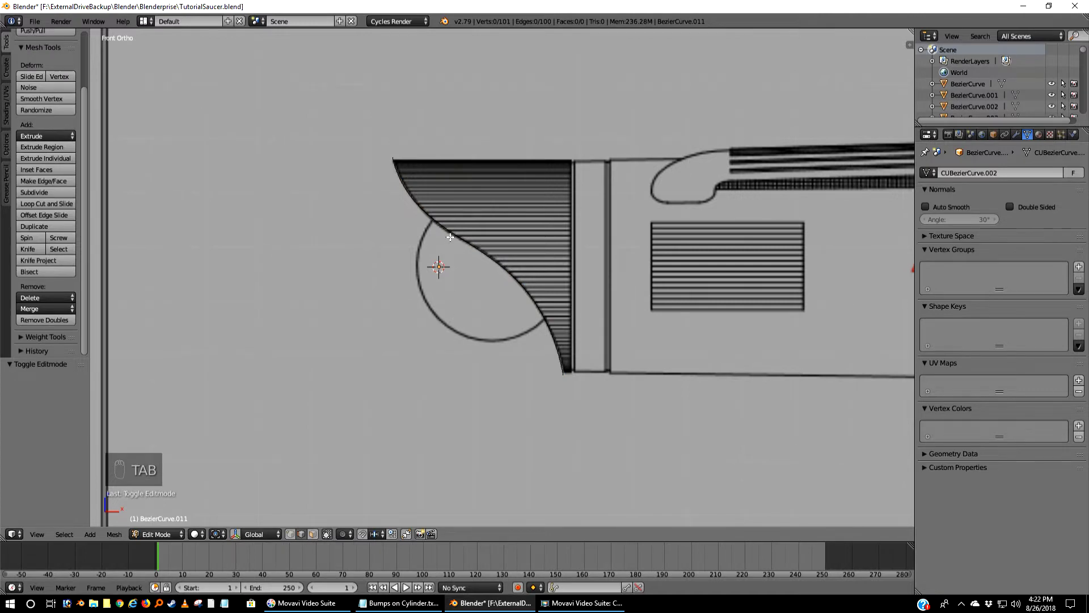
pyautogui.press('Tab')
pyautogui.press('Tab')
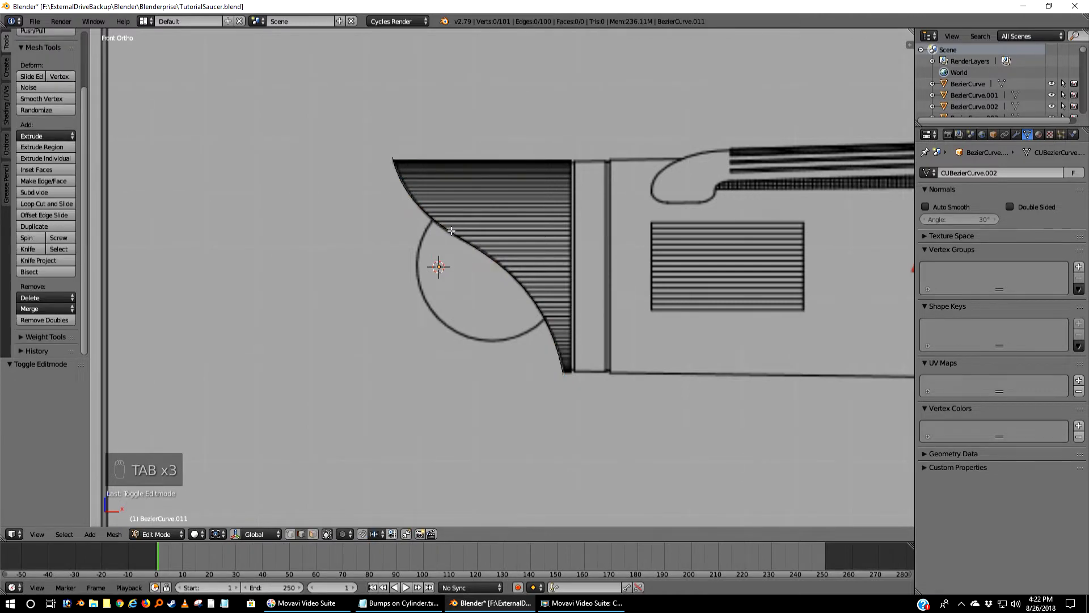
pyautogui.press('a')
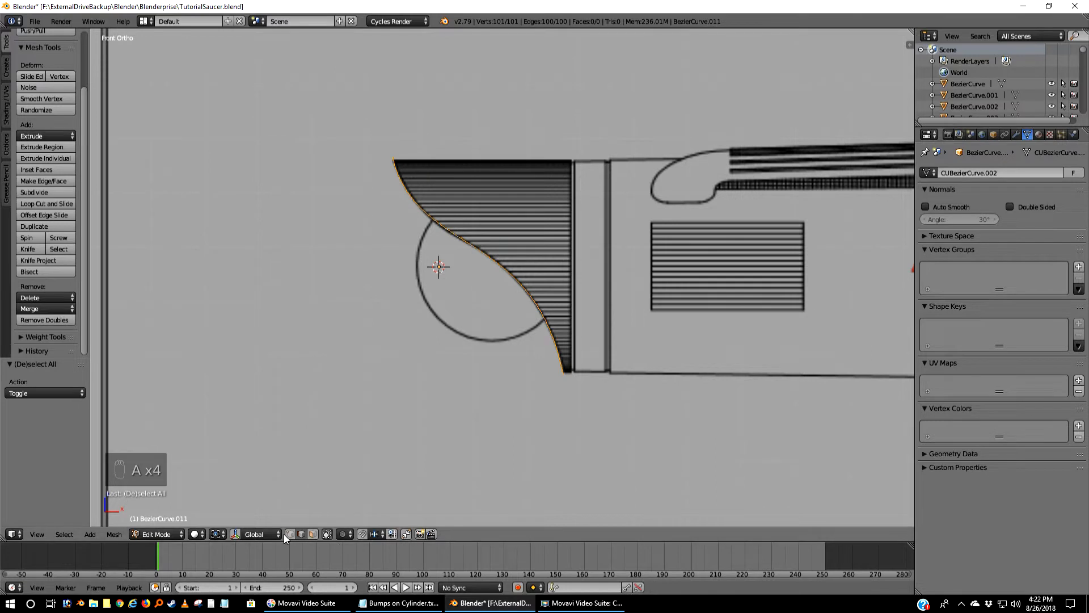
pyautogui.scroll(1, 433, 243)
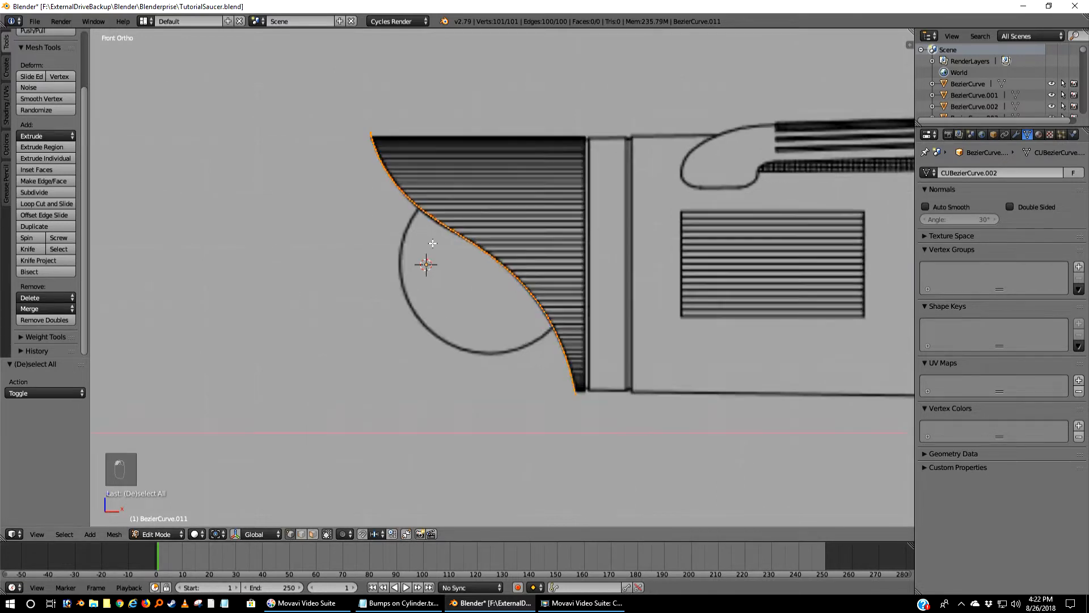
pyautogui.scroll(4, 433, 242)
pyautogui.scroll(-3, 432, 242)
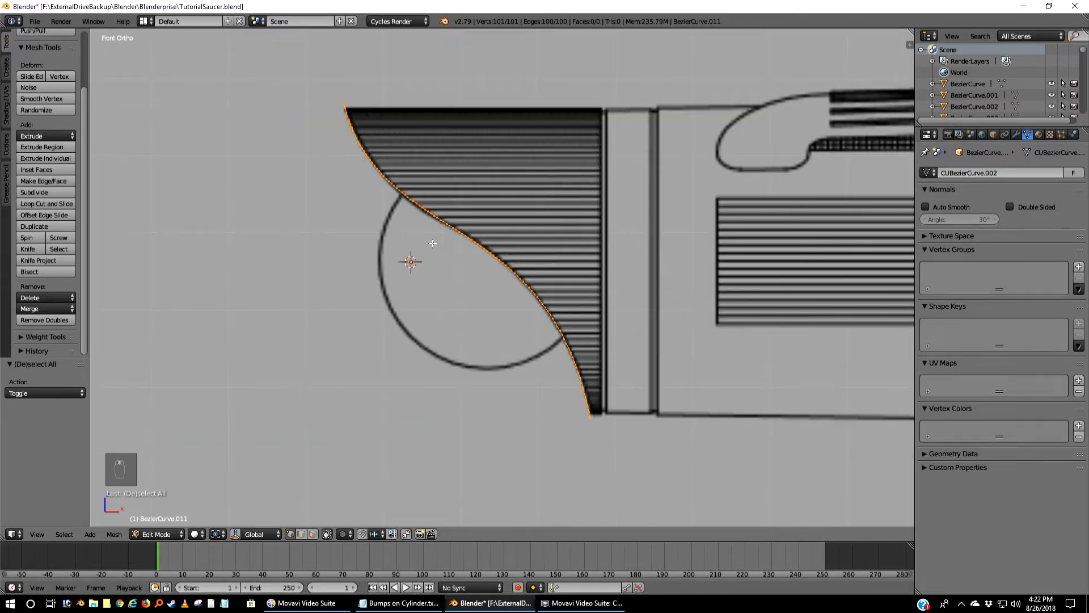
pyautogui.rightClick(592, 418)
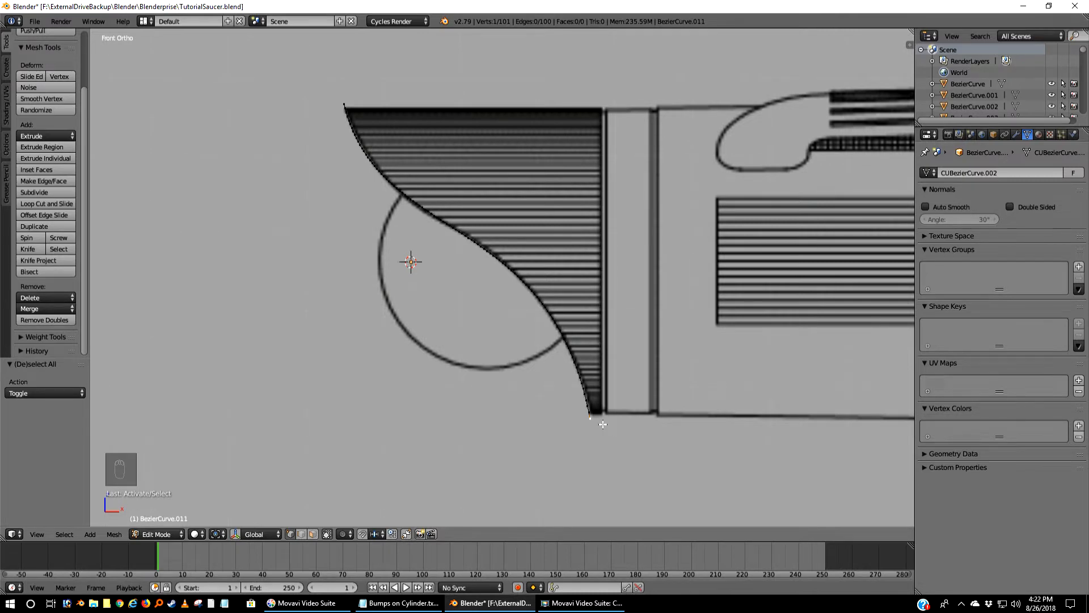
pyautogui.press('e')
pyautogui.press('z')
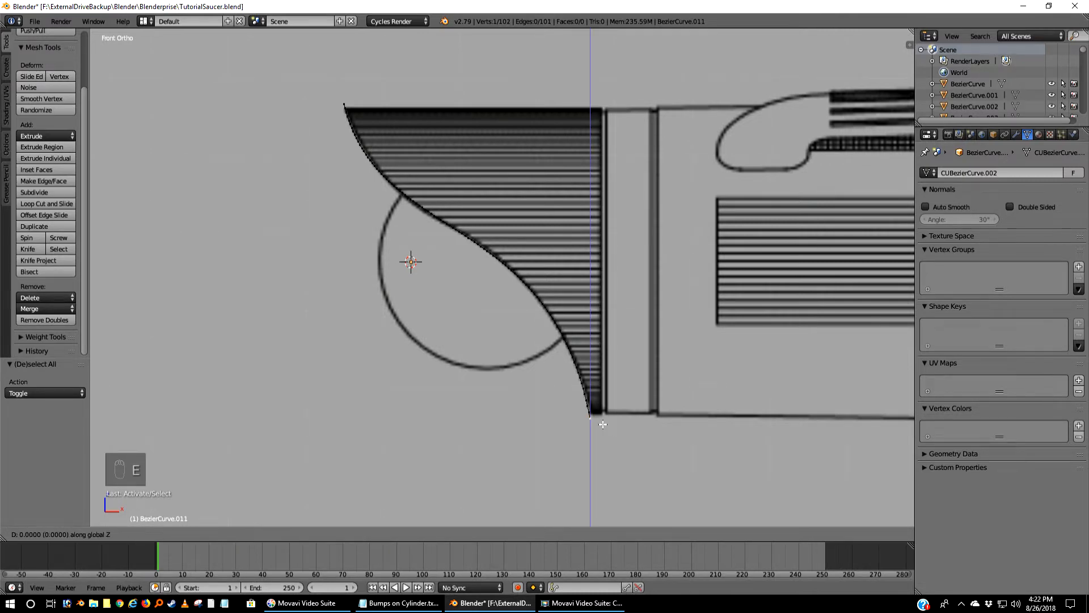
pyautogui.click(600, 482)
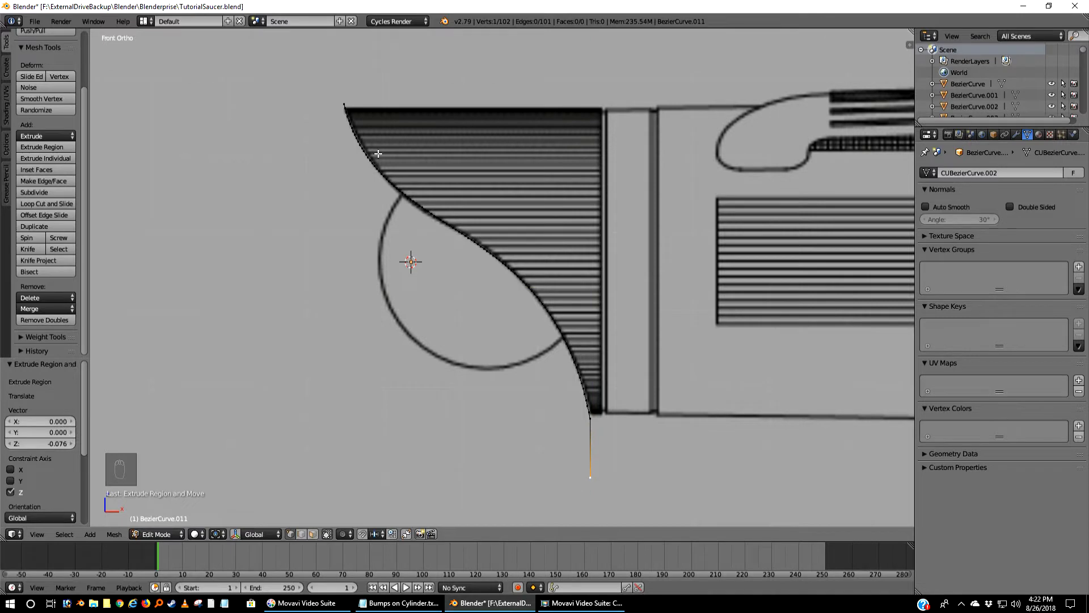
# - Extrude the profile's top end vertex about 0.051 straight up along Z, past the nacelle's upper edge
pyautogui.rightClick(339, 97)
pyautogui.press('e')
pyautogui.press('z')
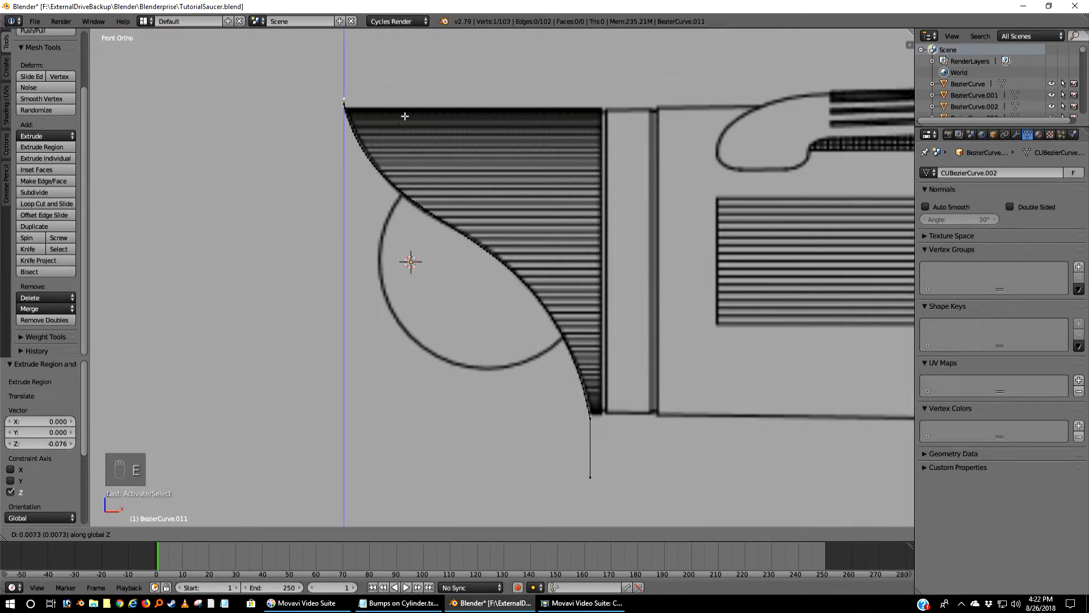
pyautogui.click(408, 83)
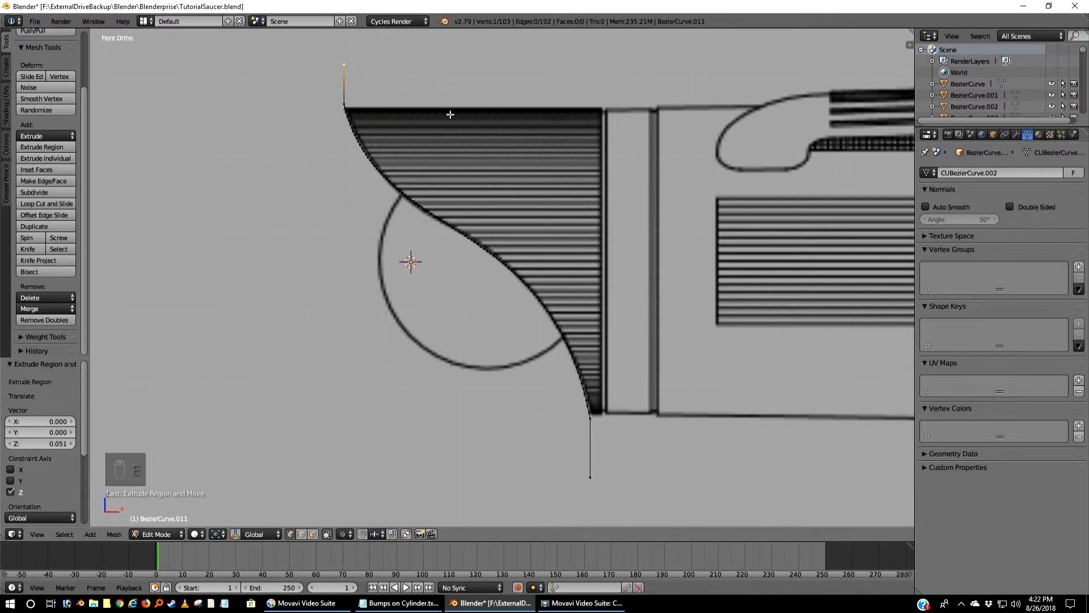
# - Select the entire profile and extrude it about 0.844 along negative X, away from the nacelle, to form a curved surface
pyautogui.press('a')
pyautogui.press('a')
pyautogui.scroll(-4, 479, 182)
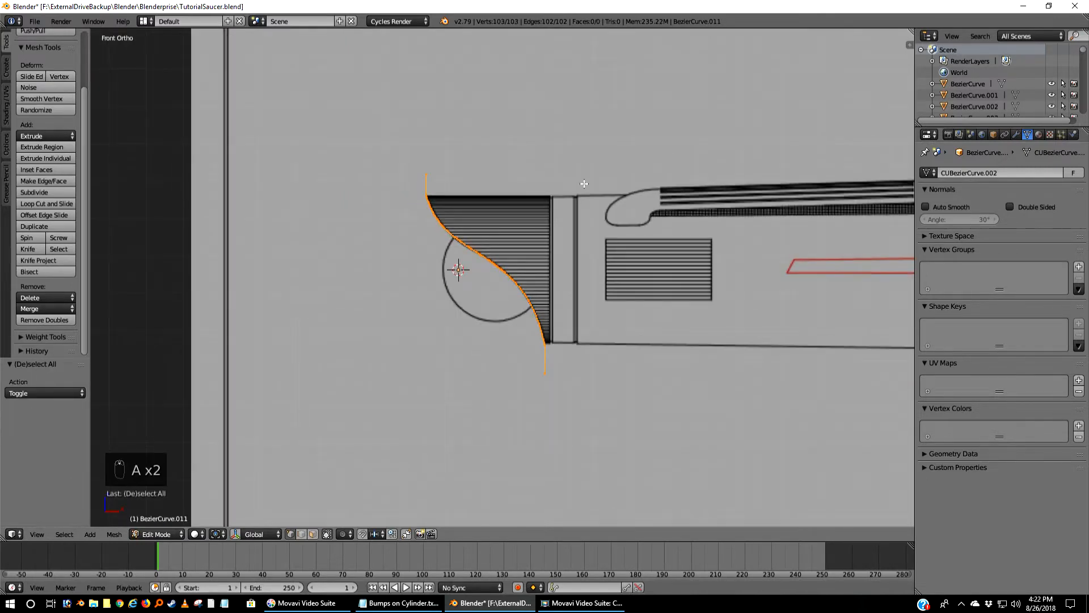
pyautogui.press('e')
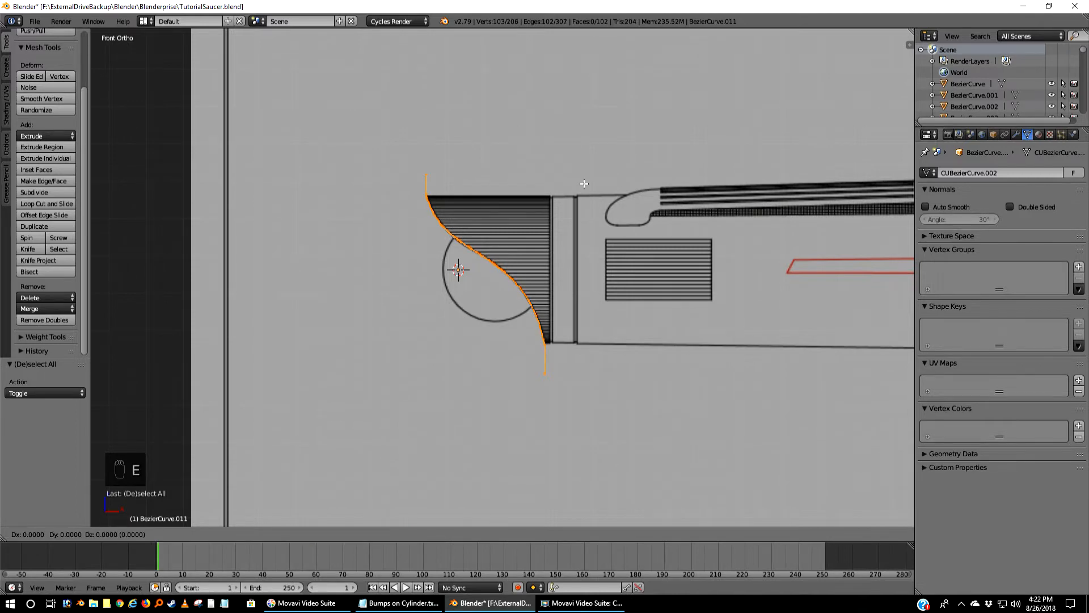
pyautogui.press('x')
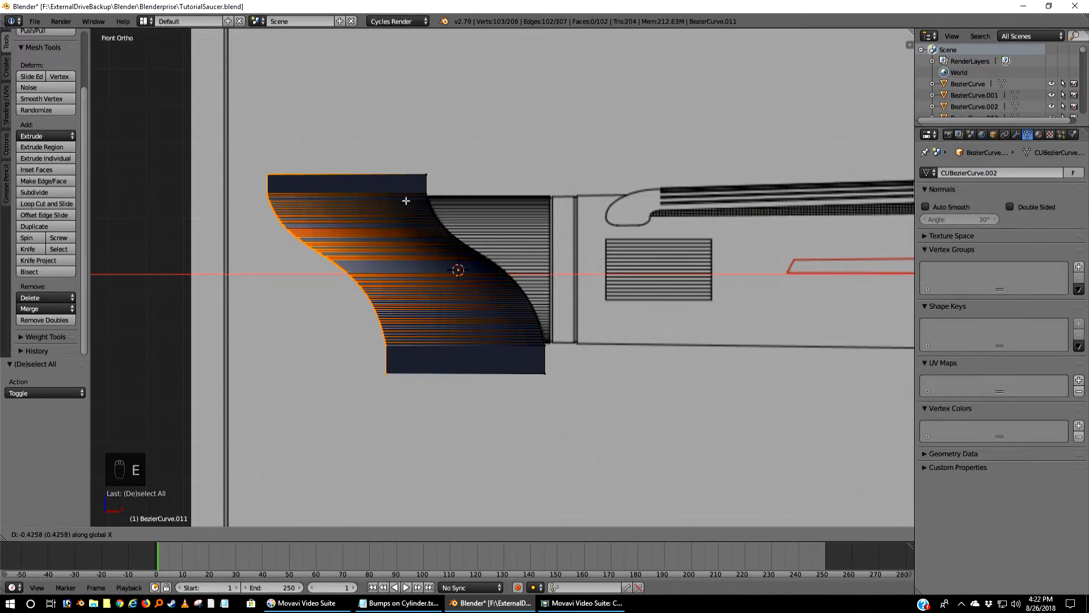
pyautogui.click(267, 203)
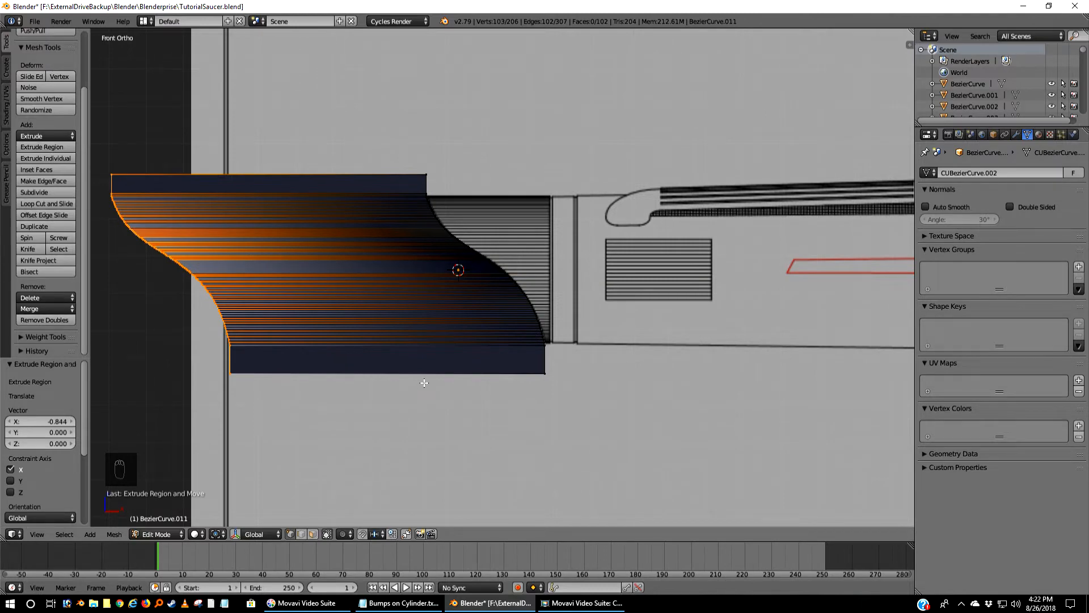
pyautogui.press('a')
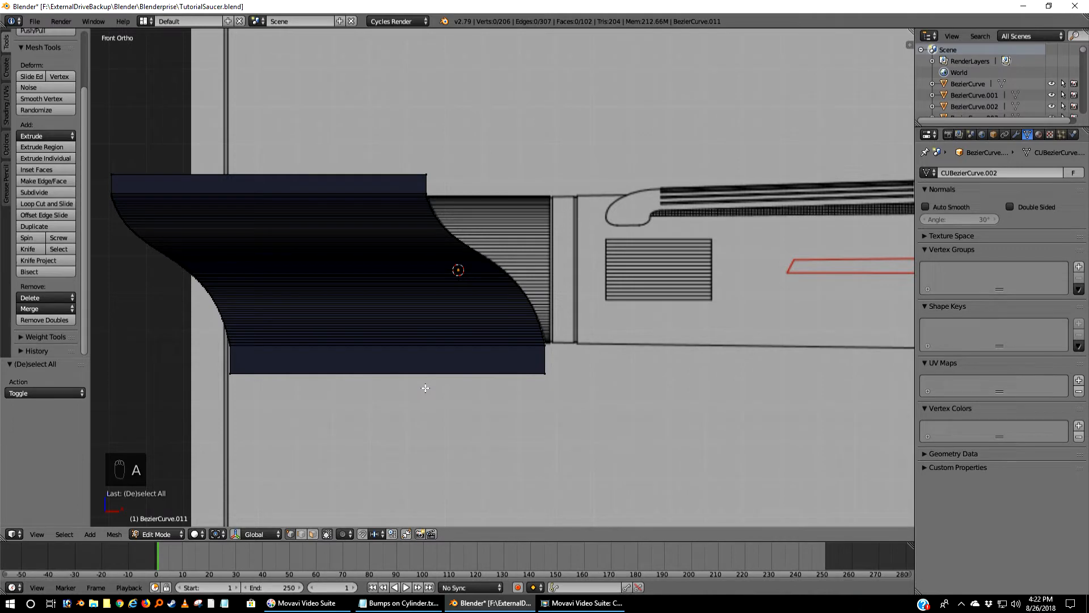
# - Select the whole curved surface and extrude it about 1.33 along positive Y into a solid block
pyautogui.press('KP_7')
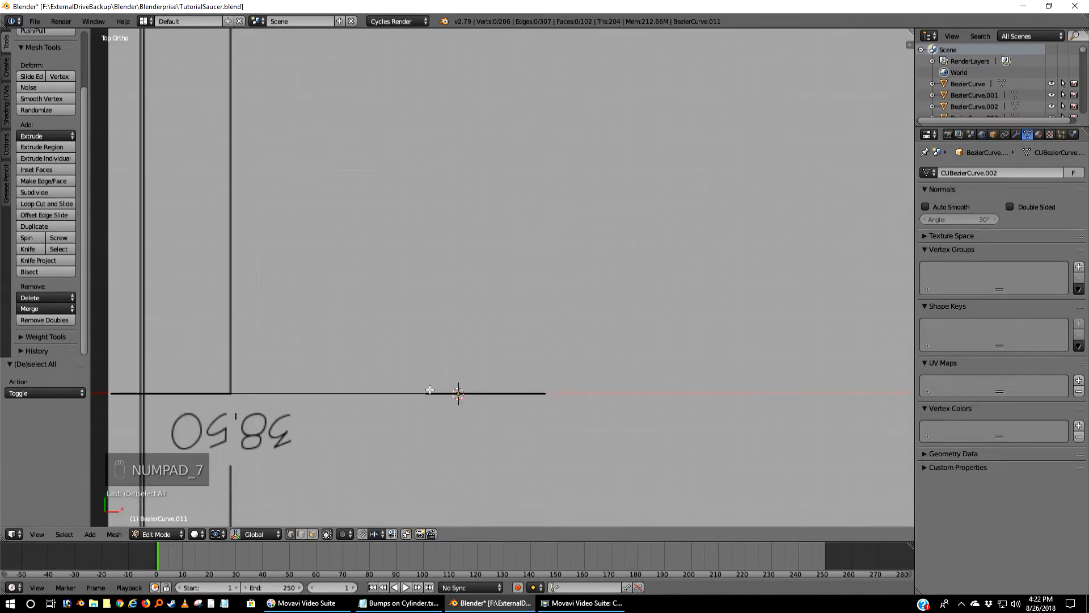
pyautogui.moveTo(431, 391); pyautogui.dragTo(464, 267, button='middle')
pyautogui.press('a')
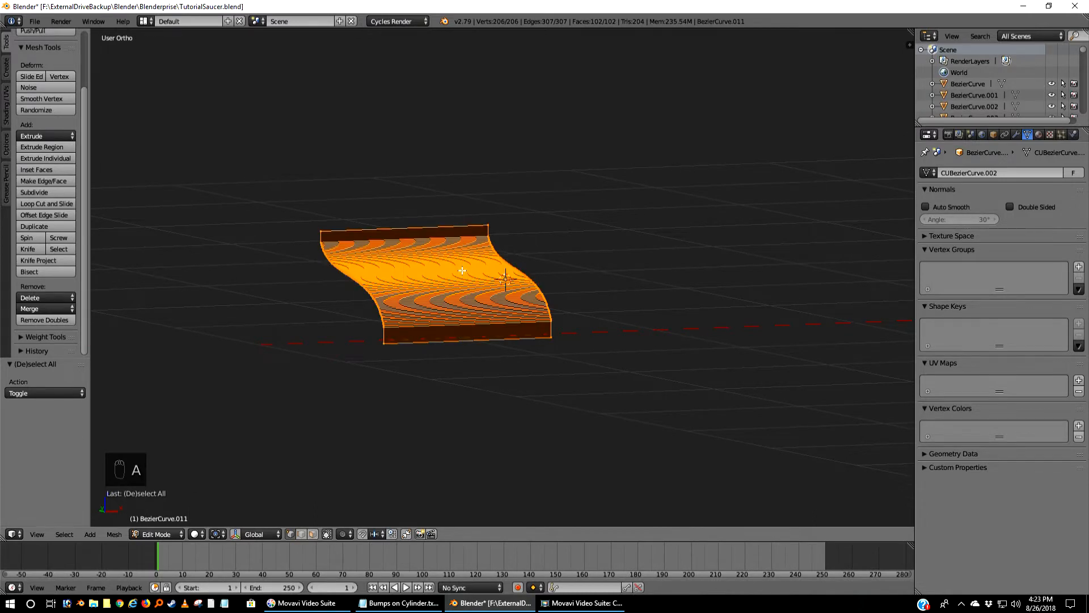
pyautogui.press('KP_7')
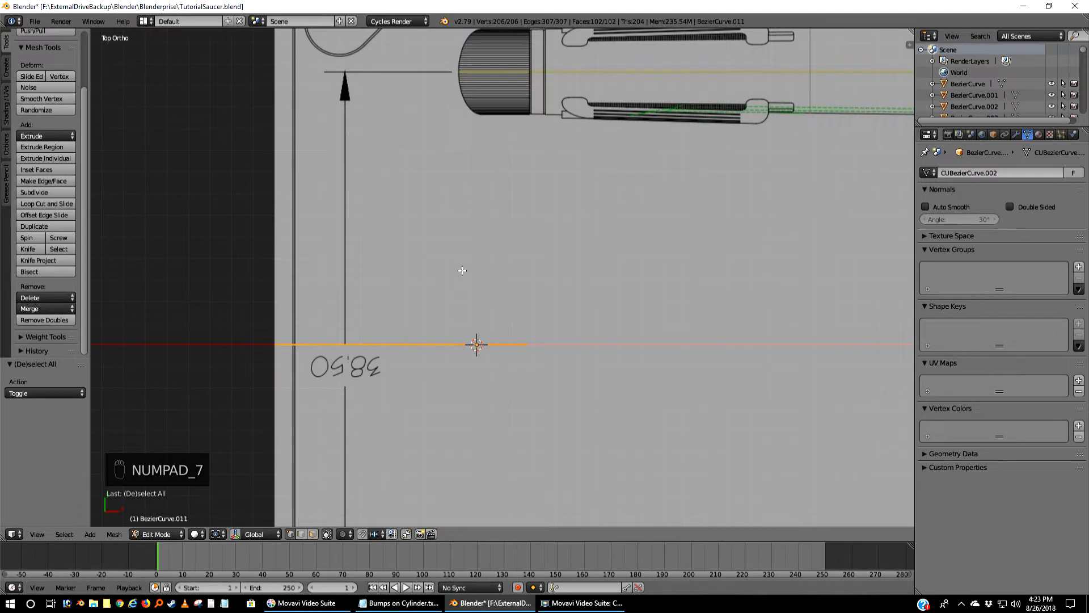
pyautogui.press('e')
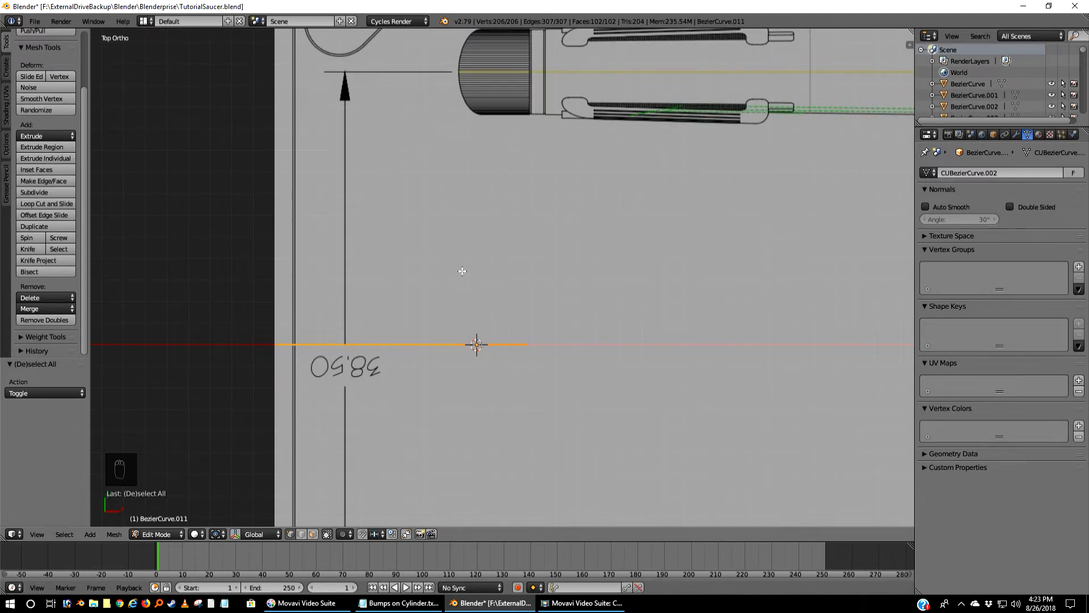
pyautogui.click(427, 479)
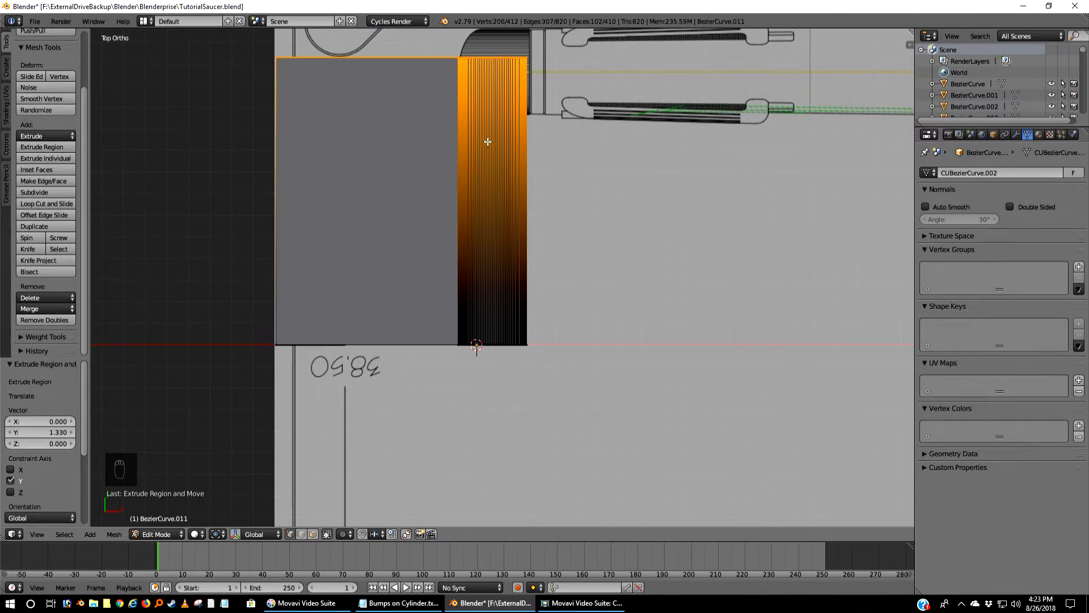
pyautogui.press('a')
# - Return to Object Mode and apply smooth shading to the extruded block
pyautogui.press('Tab')
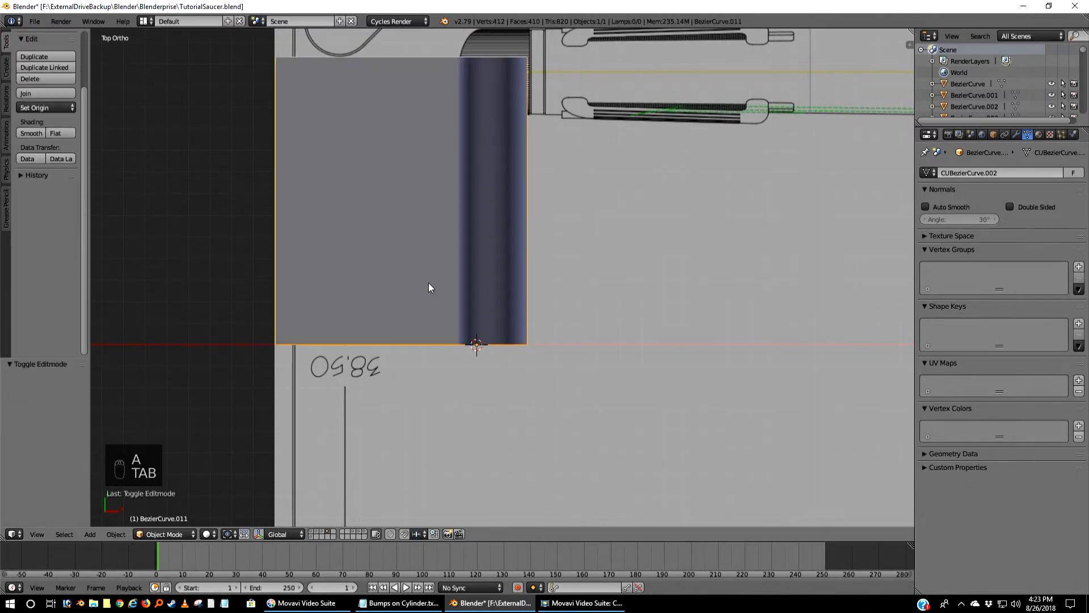
pyautogui.moveTo(429, 287); pyautogui.dragTo(429, 222, button='middle')
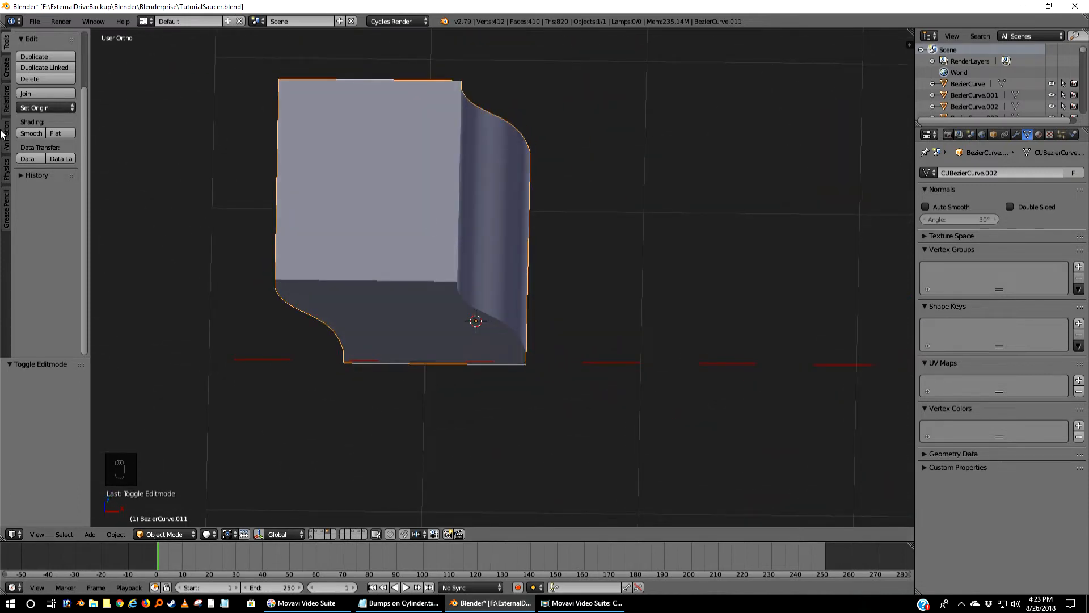
pyautogui.click(29, 133)
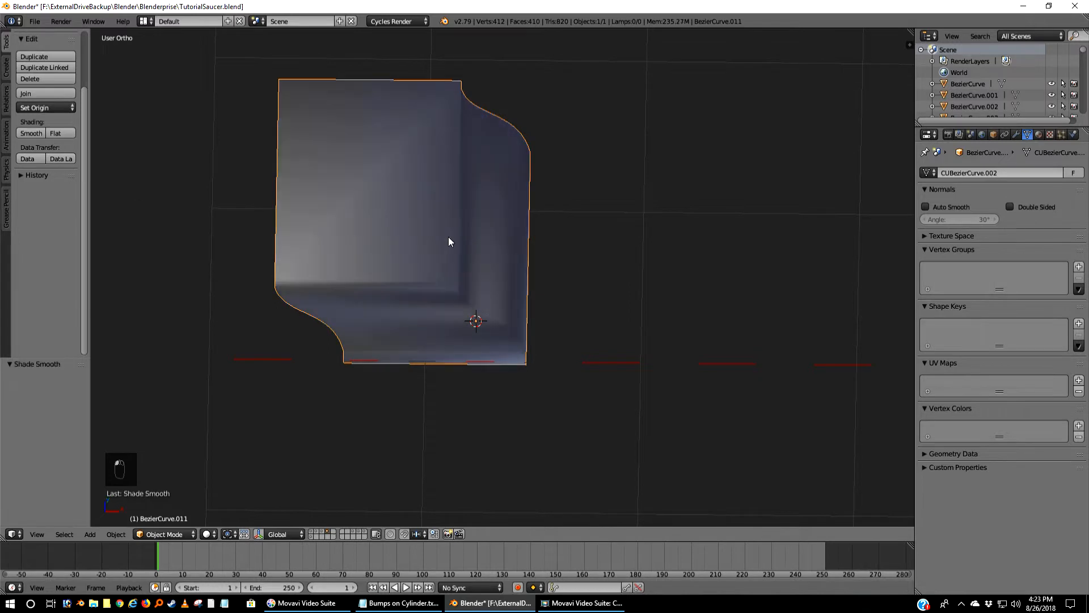
# - Show the ribbed cylinder's layer together with the layer holding the curved cutter block
pyautogui.moveTo(443, 257); pyautogui.dragTo(433, 207, button='middle')
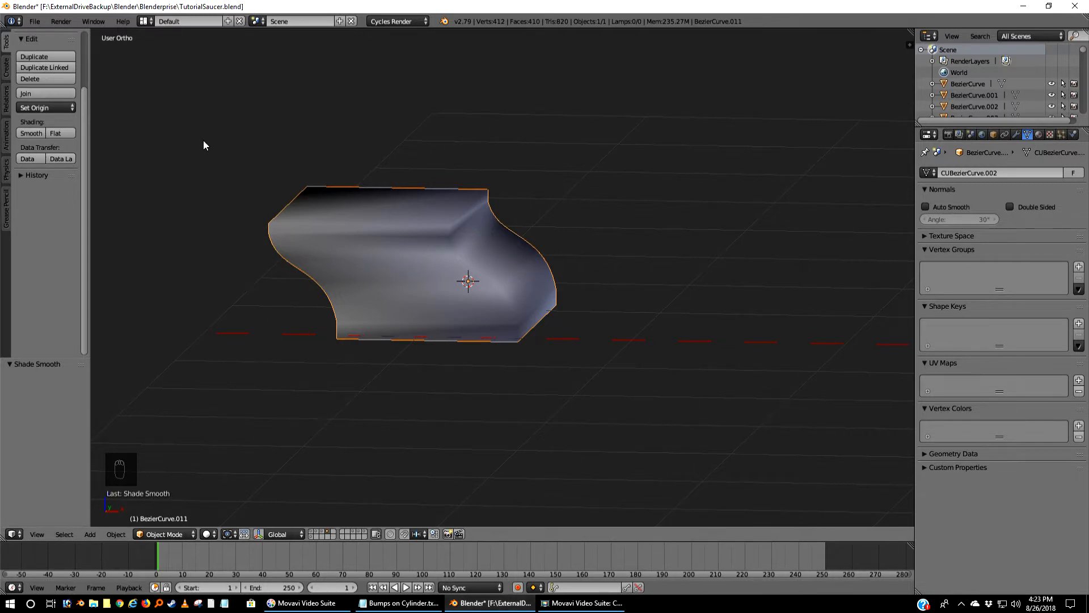
pyautogui.press('KP_1')
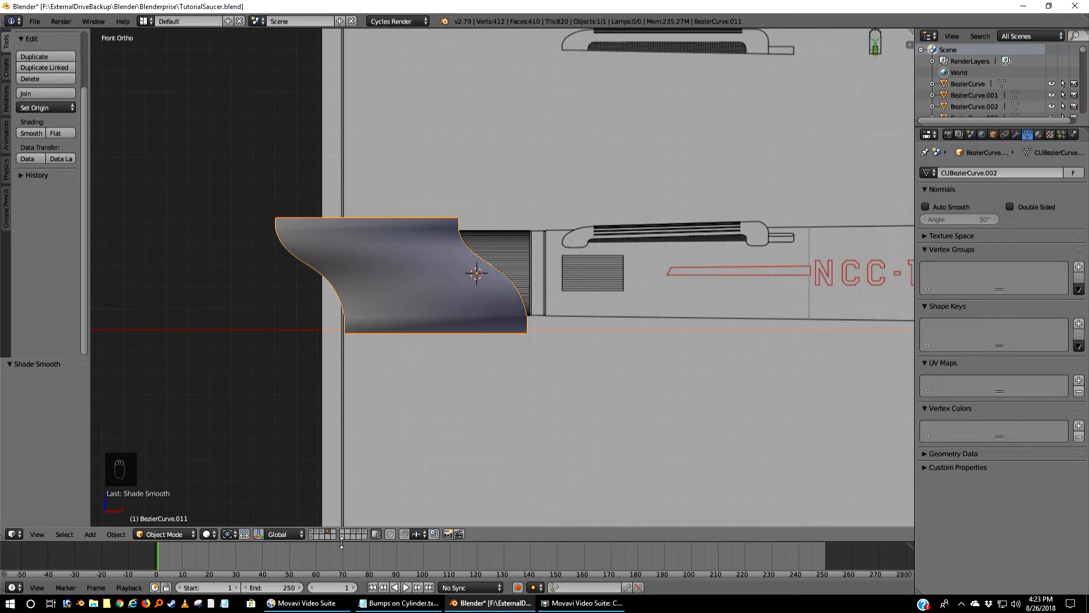
pyautogui.click(316, 534)
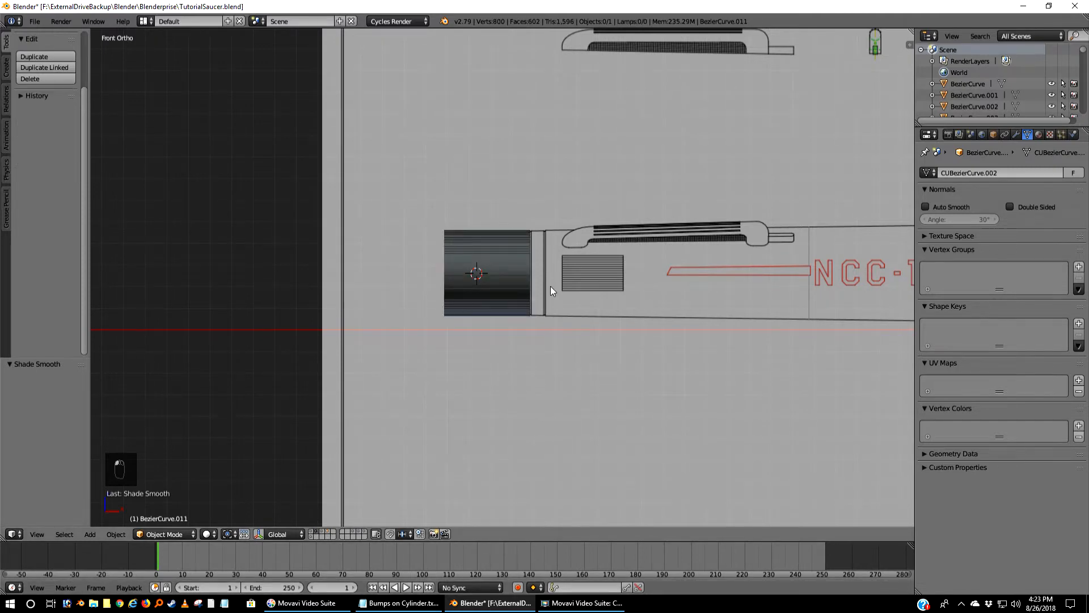
pyautogui.rightClick(496, 282)
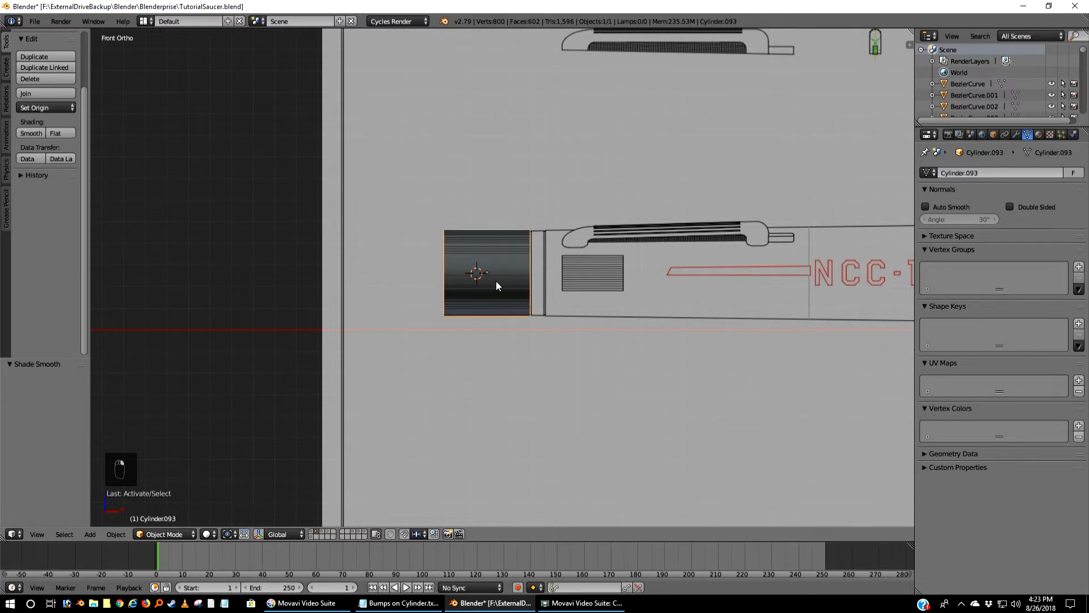
pyautogui.keyDown('shift'); pyautogui.click(327, 533); pyautogui.keyUp('shift')
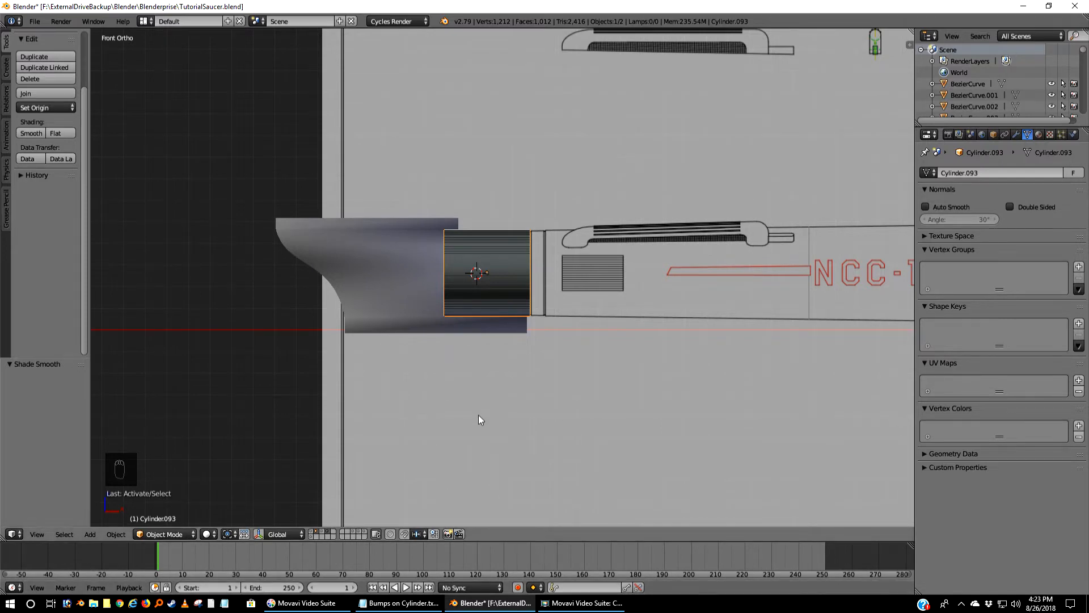
# - Move the curved cutter block -0.746 along the Y axis so it spans the full width of the cylinder
pyautogui.press('KP_7')
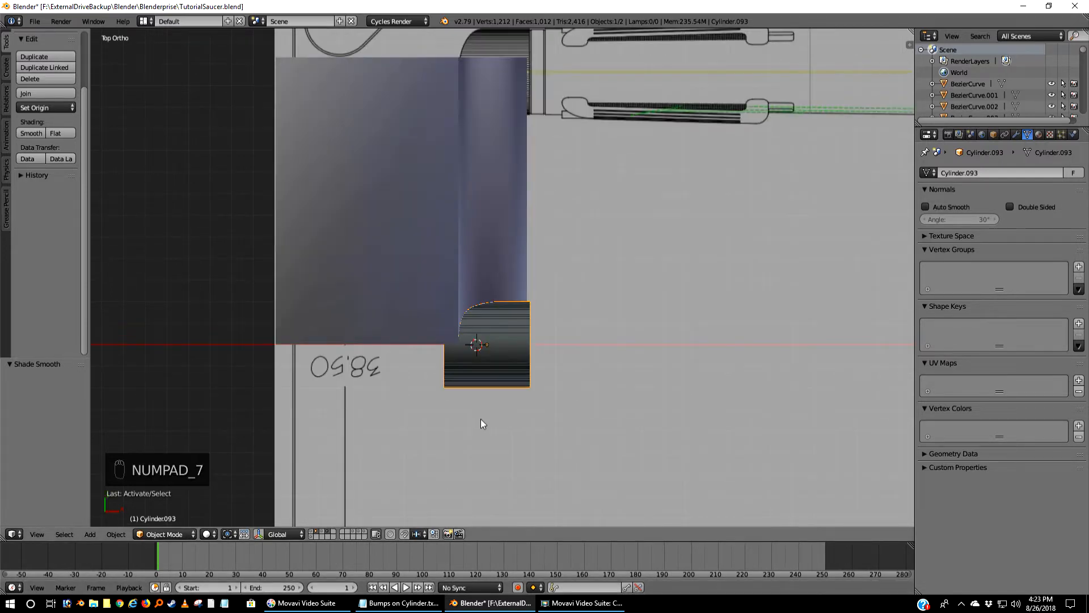
pyautogui.rightClick(444, 201)
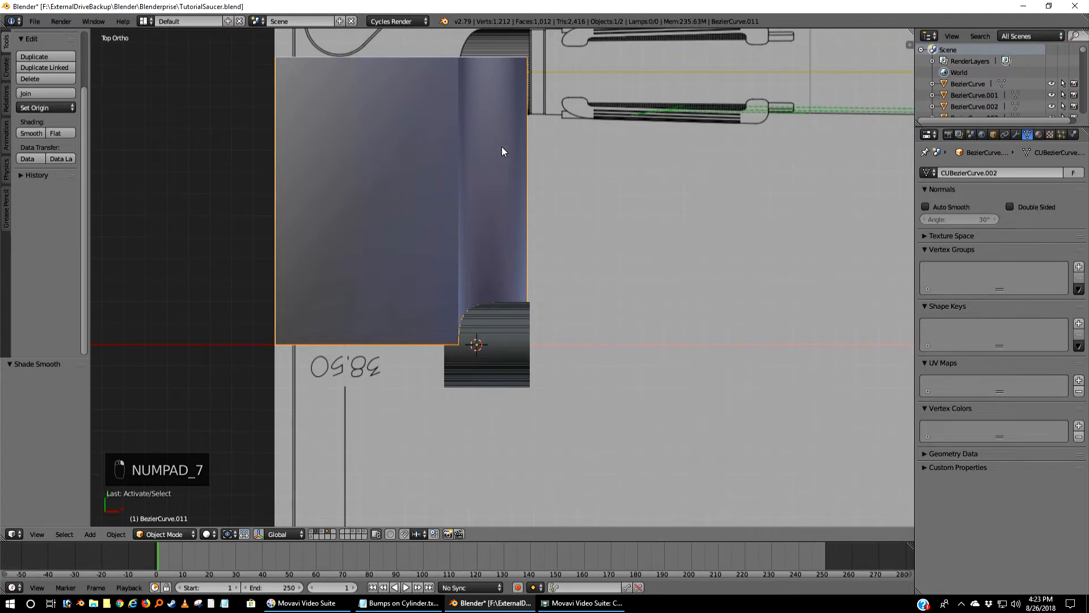
pyautogui.press('g')
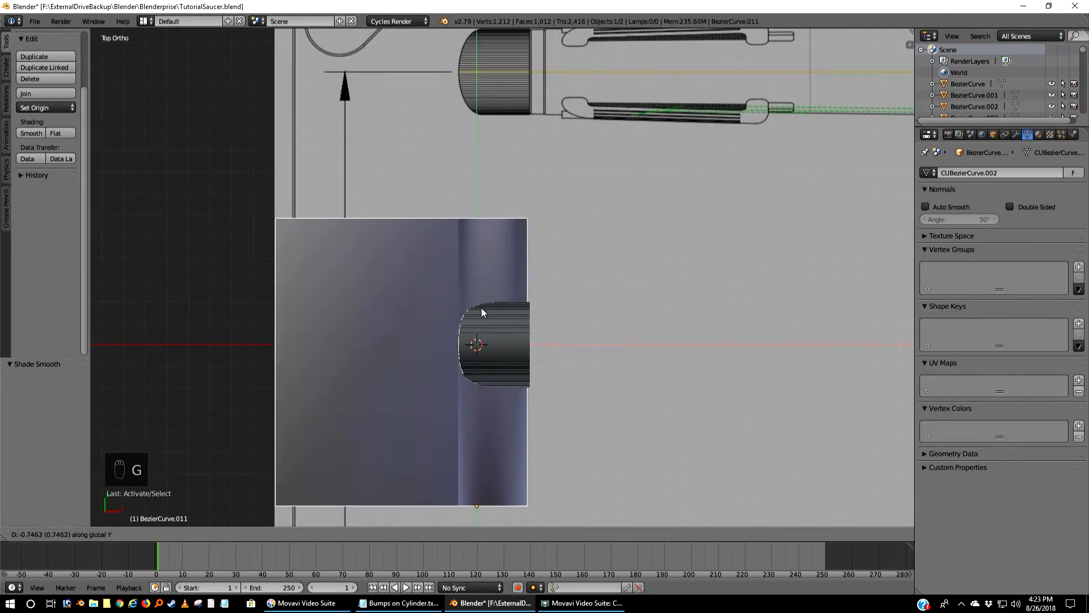
pyautogui.click(481, 307)
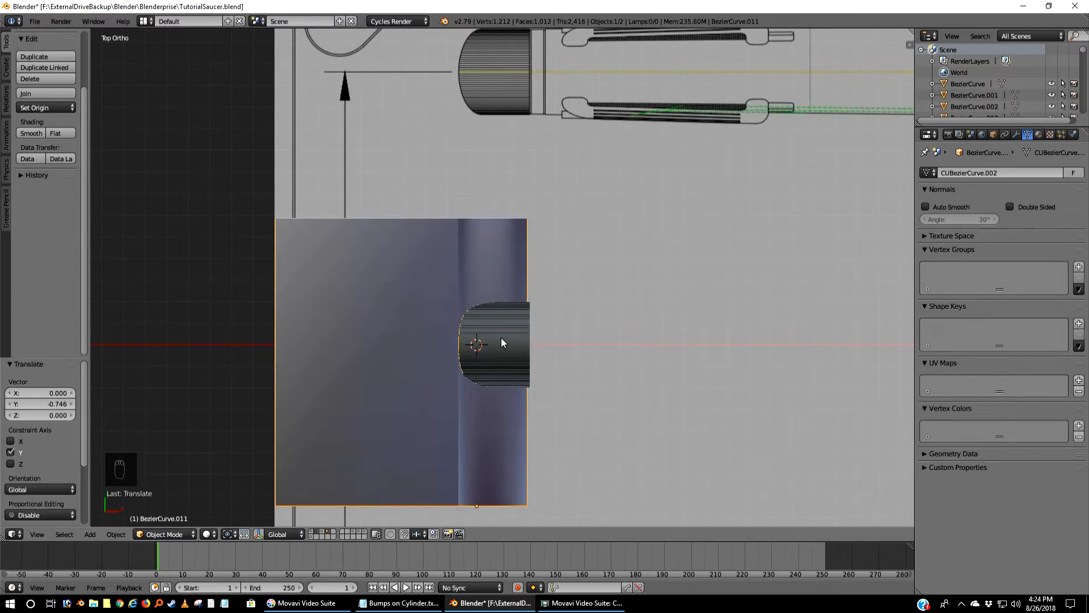
# - Cut the cylinder with a Boolean Difference modifier using the curved block BezierCurve.011 as its object, and apply it
pyautogui.press('KP_1')
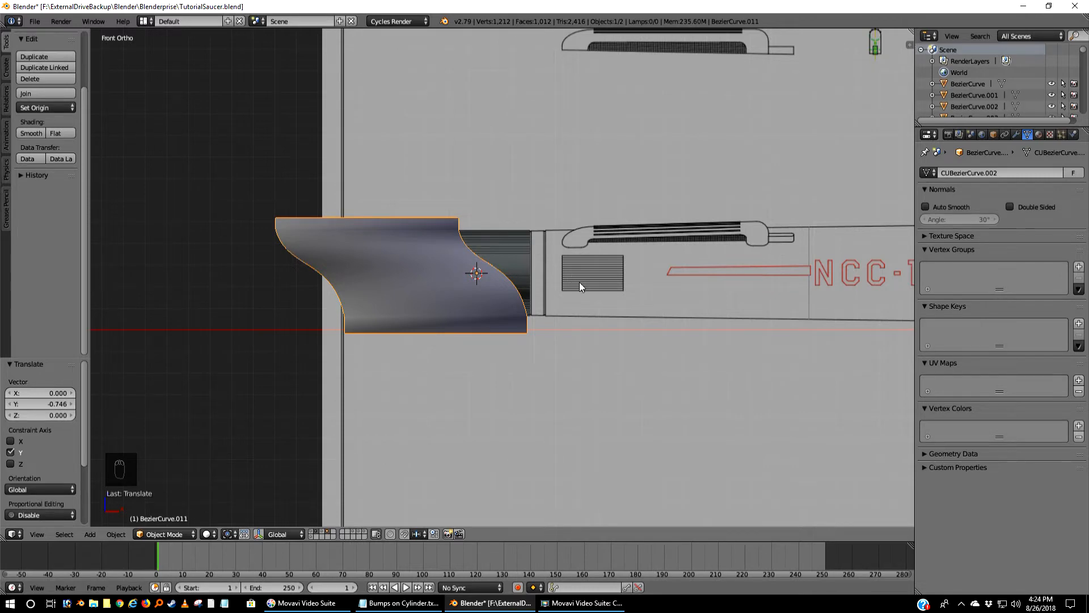
pyautogui.rightClick(508, 236)
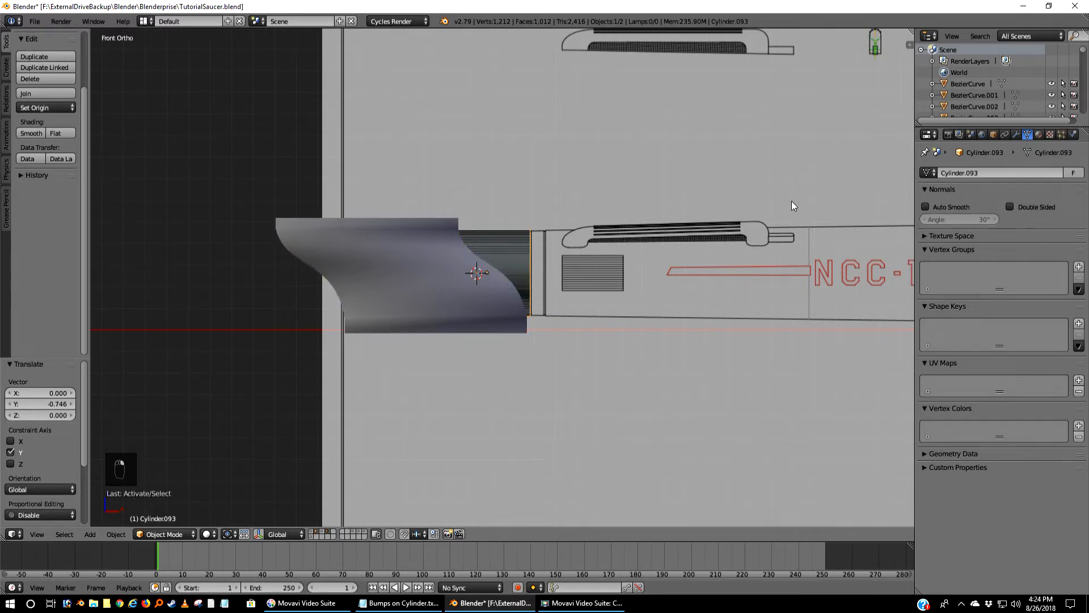
pyautogui.click(1016, 134)
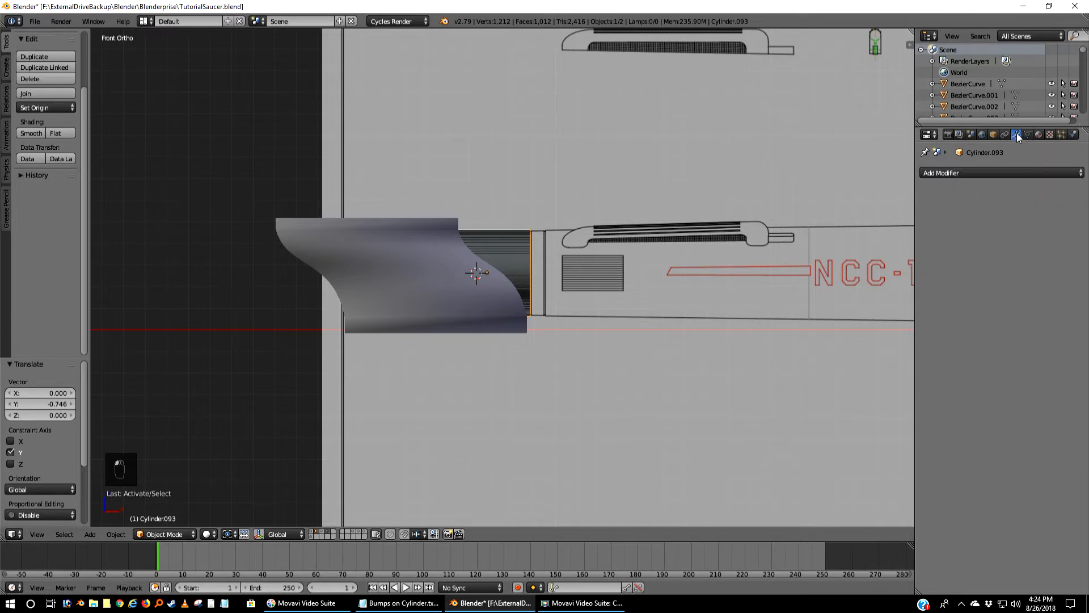
pyautogui.click(971, 173)
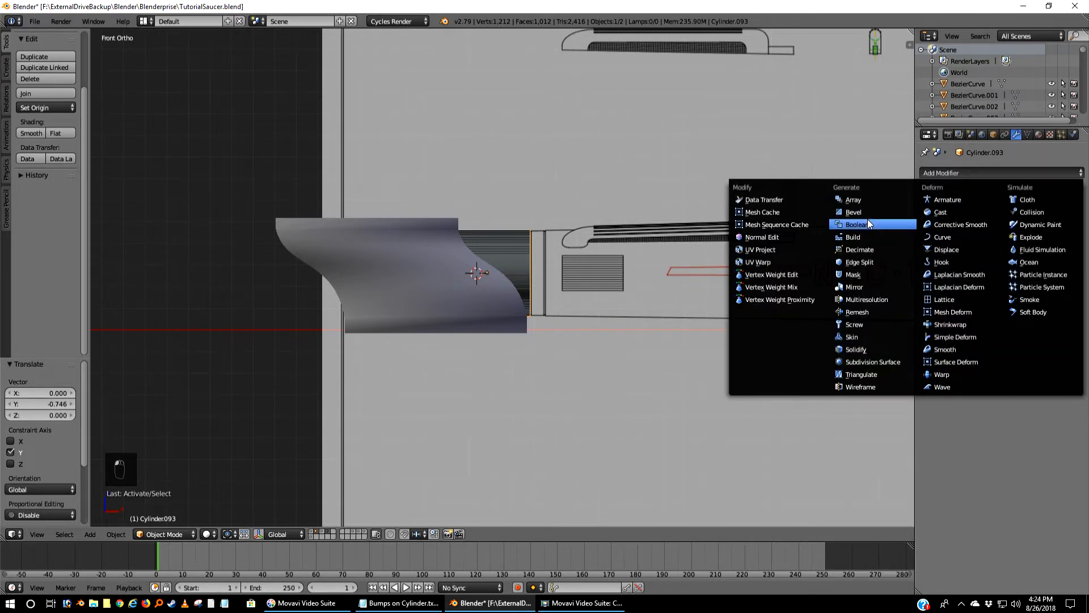
pyautogui.click(868, 223)
pyautogui.click(957, 234)
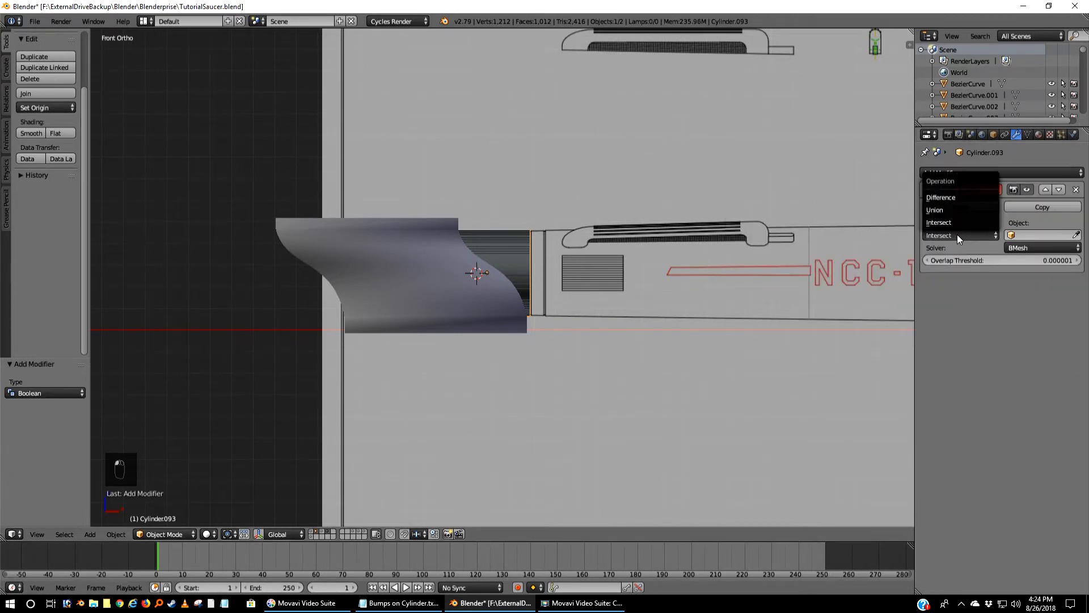
pyautogui.click(946, 197)
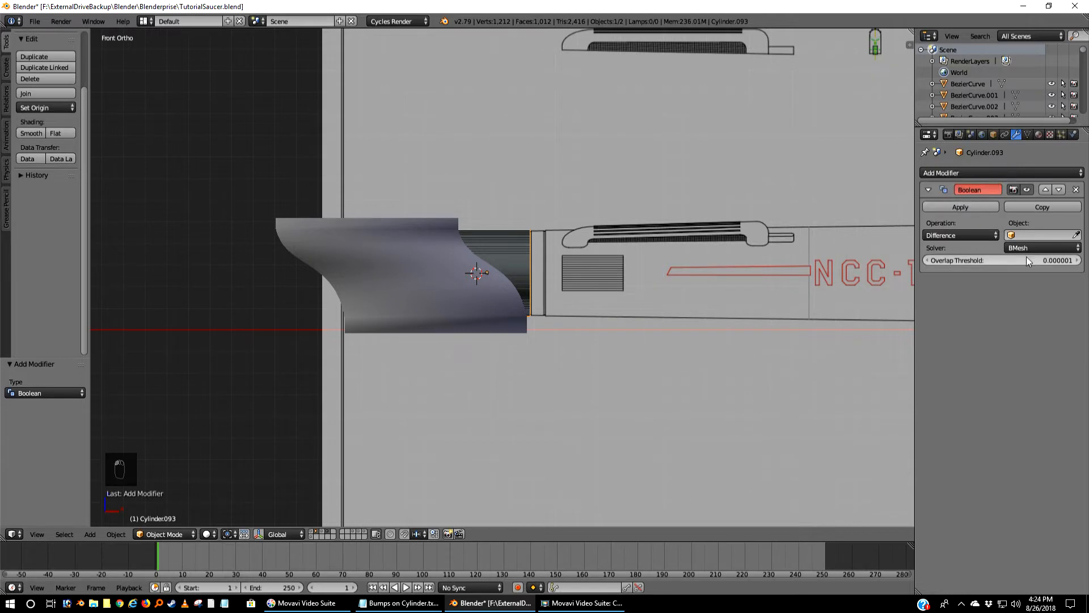
pyautogui.click(1075, 234)
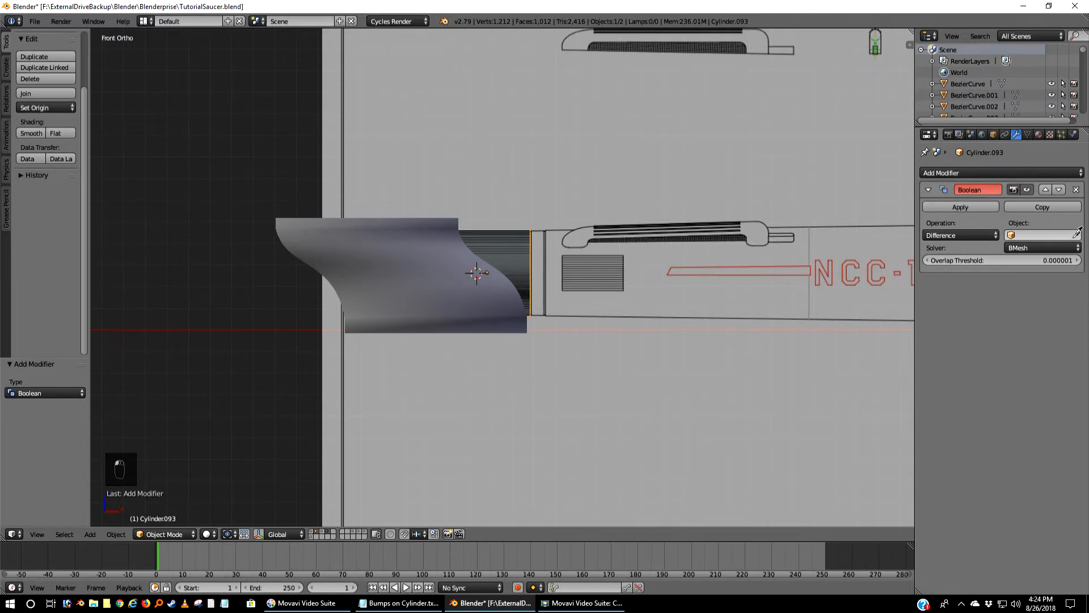
pyautogui.click(361, 237)
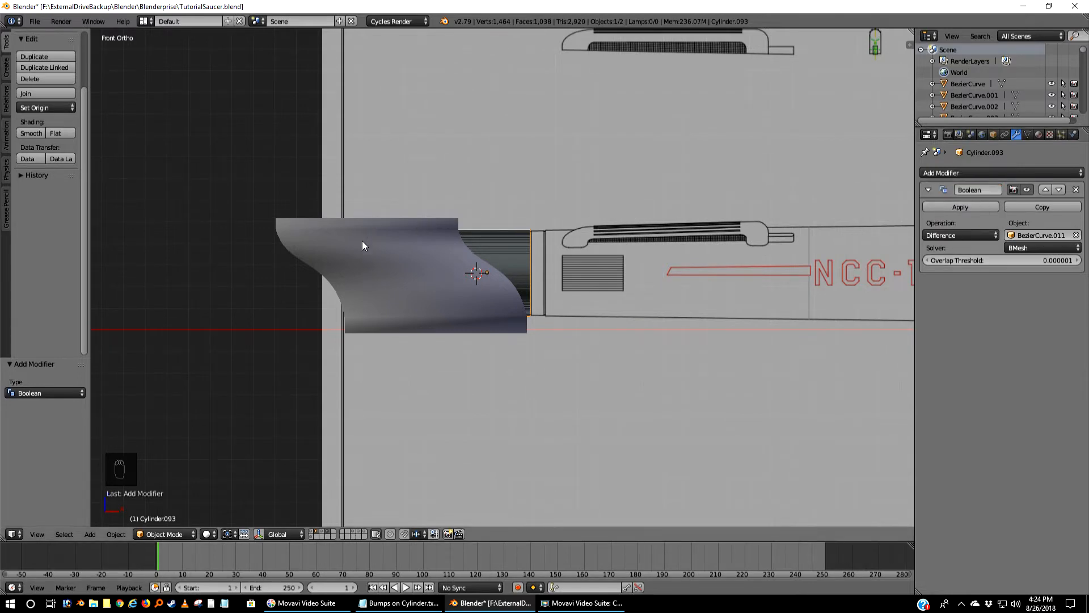
pyautogui.click(930, 208)
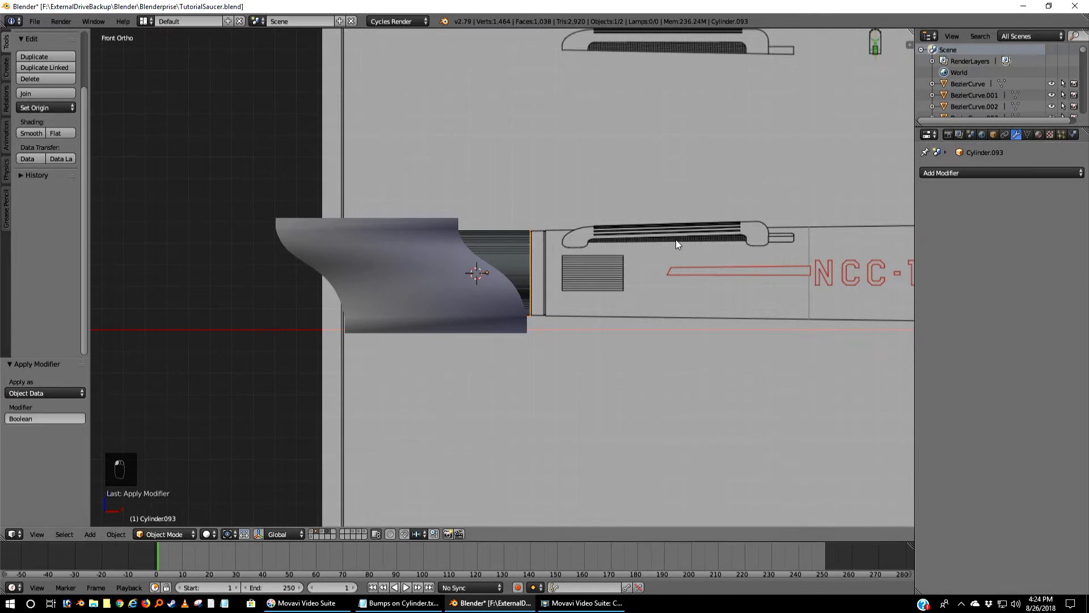
# - Hide the cutter block's layer and inspect the curved cut end of the cylinder
pyautogui.click(328, 534)
pyautogui.moveTo(499, 287); pyautogui.dragTo(557, 297, button='middle')
pyautogui.scroll(3, 557, 297)
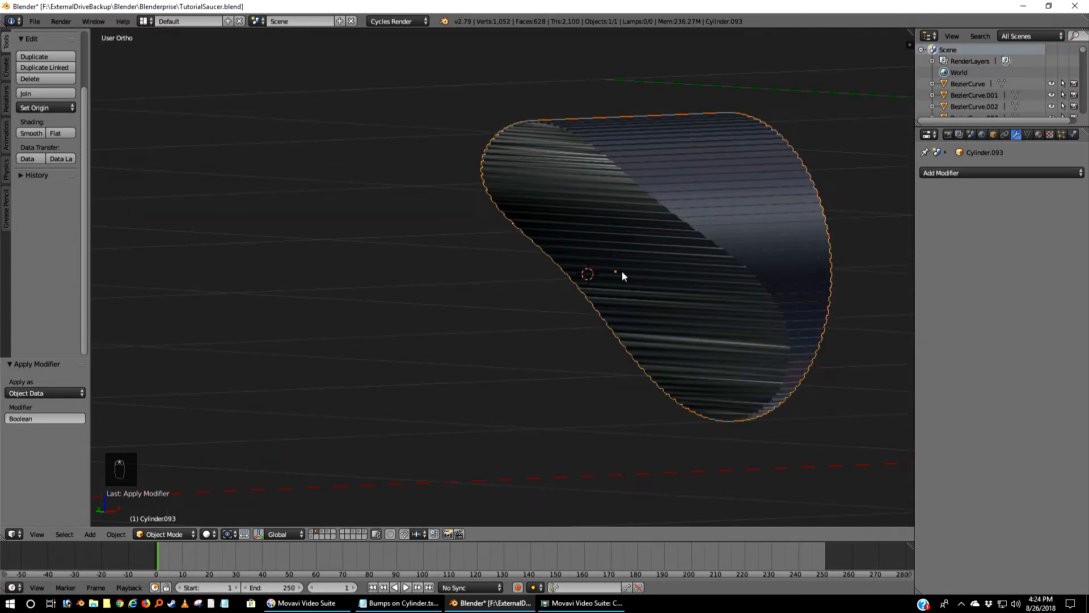
pyautogui.moveTo(621, 270)
pyautogui.mouseDown(button='middle')
pyautogui.moveTo(647, 275)
pyautogui.moveTo(635, 270)
pyautogui.mouseUp(button='middle')
pyautogui.press('Tab')
pyautogui.press('Tab')
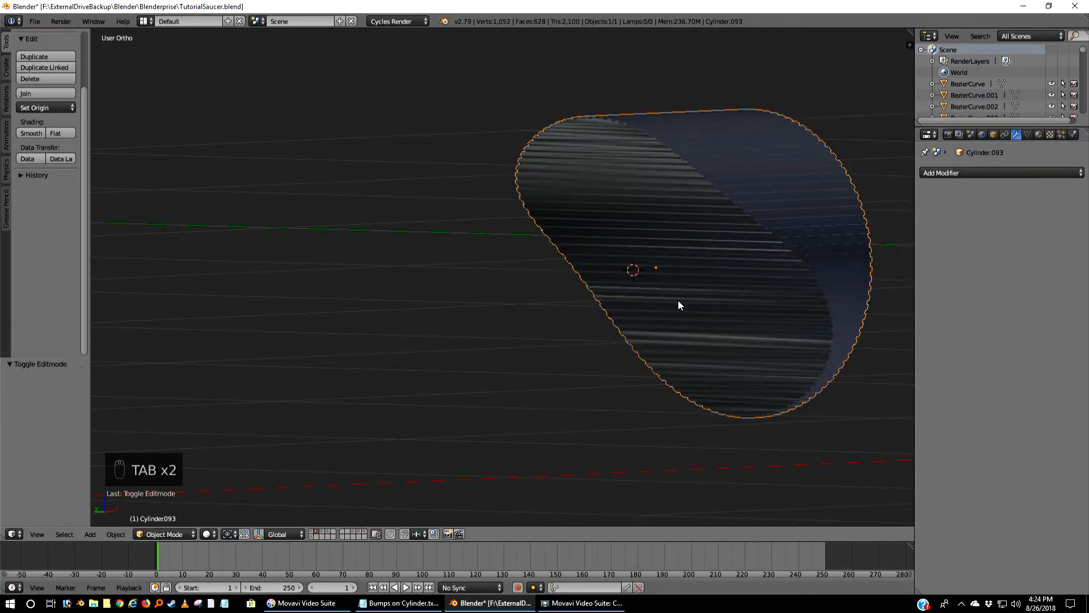
pyautogui.moveTo(685, 298)
pyautogui.mouseDown(button='middle')
pyautogui.moveTo(736, 231)
pyautogui.moveTo(675, 193)
pyautogui.moveTo(611, 285)
pyautogui.moveTo(612, 330)
pyautogui.moveTo(673, 326)
pyautogui.moveTo(718, 298)
pyautogui.moveTo(705, 301)
pyautogui.mouseUp(button='middle')
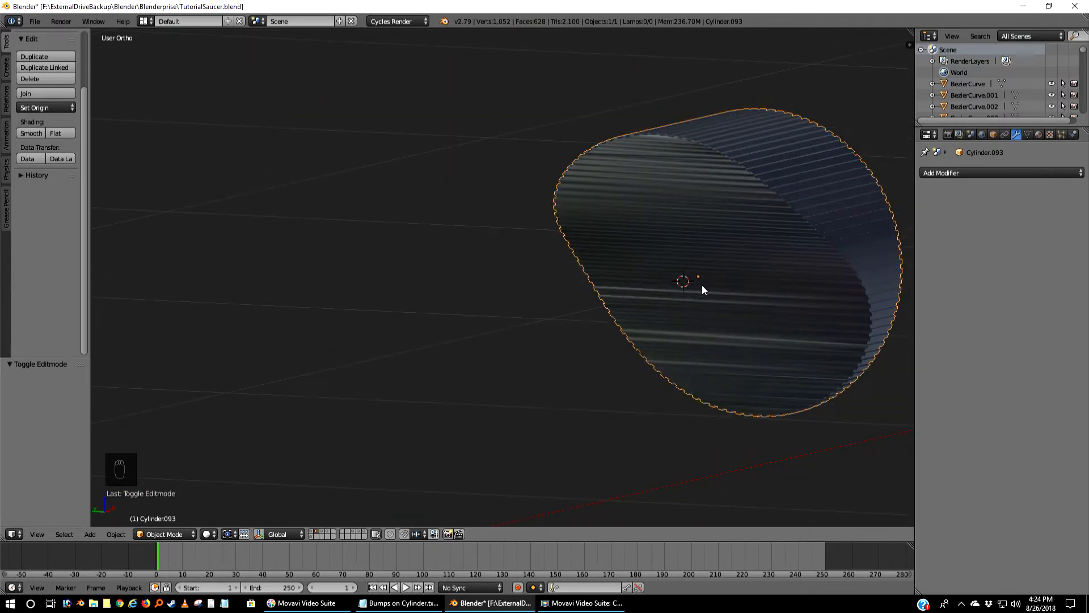
# - In Edit Mode with nothing selected, examine the notched rim and the faces of the cylinder's cut end up close
pyautogui.press('Tab')
pyautogui.press('a')
pyautogui.press('a')
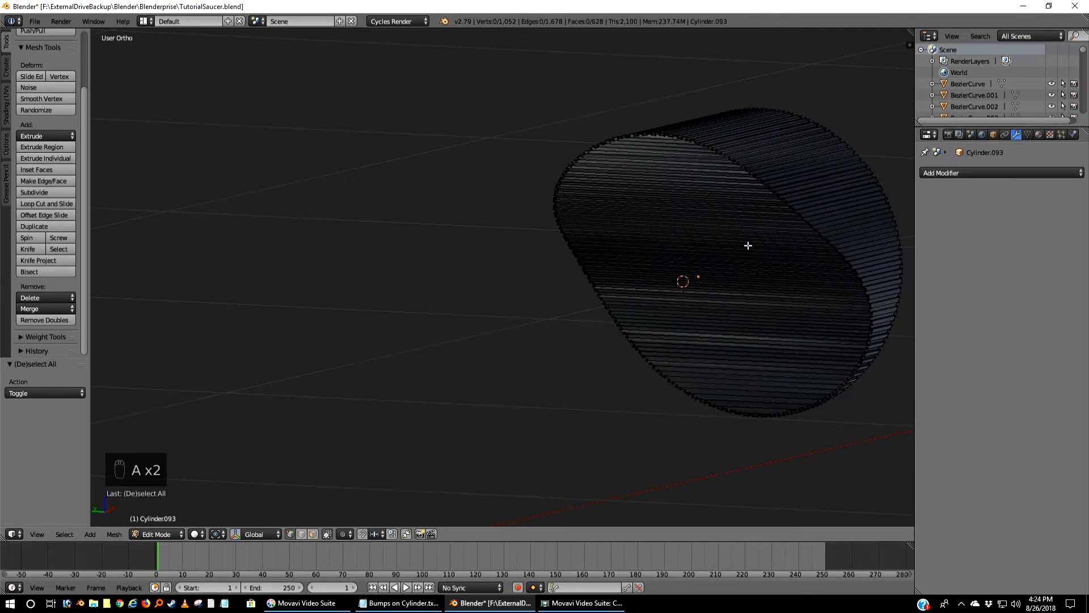
pyautogui.scroll(3, 747, 243)
pyautogui.keyDown('shift'); pyautogui.moveTo(797, 194); pyautogui.dragTo(557, 353, button='middle'); pyautogui.keyUp('shift')
pyautogui.scroll(3, 564, 343)
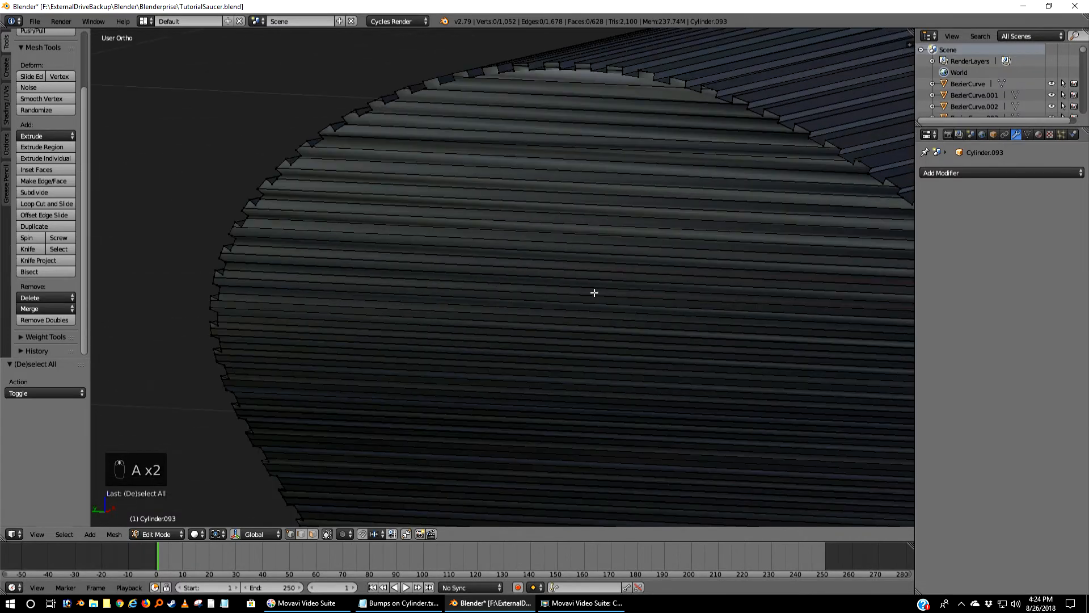
pyautogui.keyDown('shift'); pyautogui.moveTo(570, 160); pyautogui.dragTo(546, 381, button='middle'); pyautogui.keyUp('shift')
pyautogui.scroll(8, 536, 267)
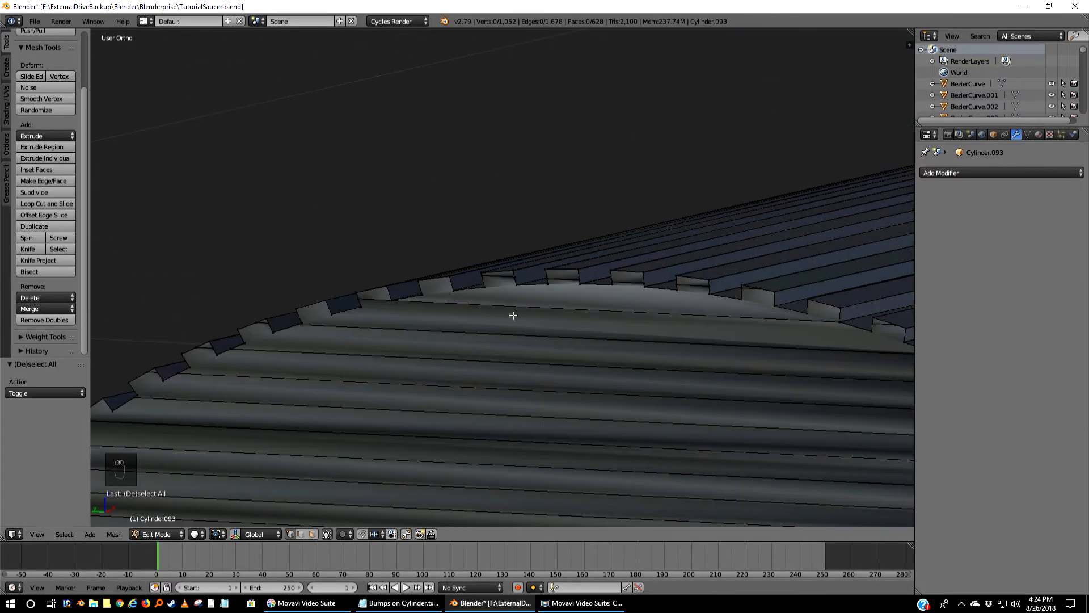
pyautogui.moveTo(513, 314); pyautogui.dragTo(523, 311, button='middle')
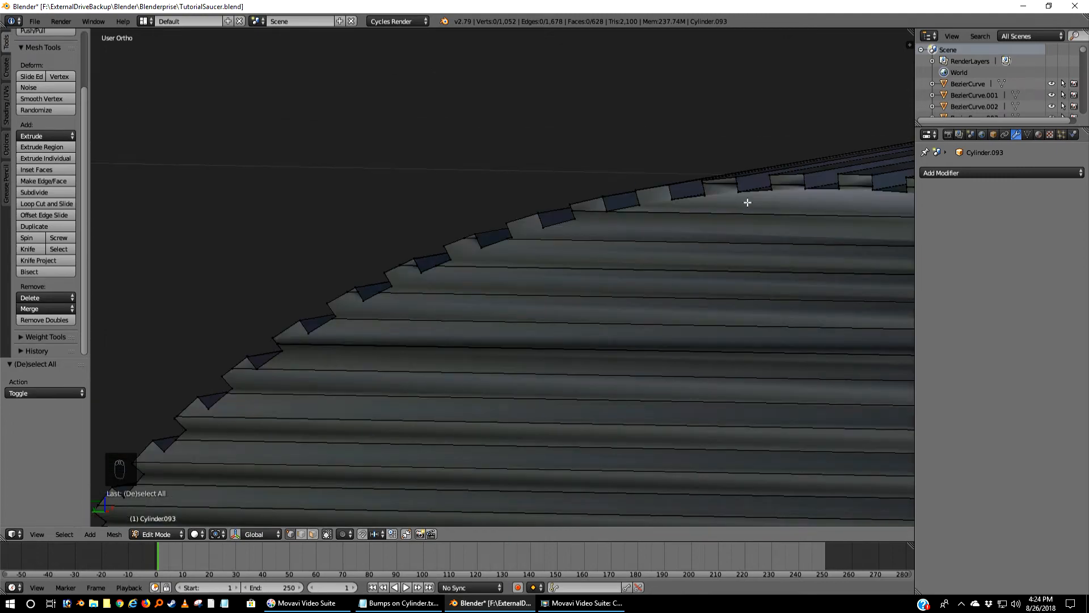
pyautogui.scroll(-5, 746, 213)
pyautogui.moveTo(743, 221); pyautogui.dragTo(665, 282, button='middle')
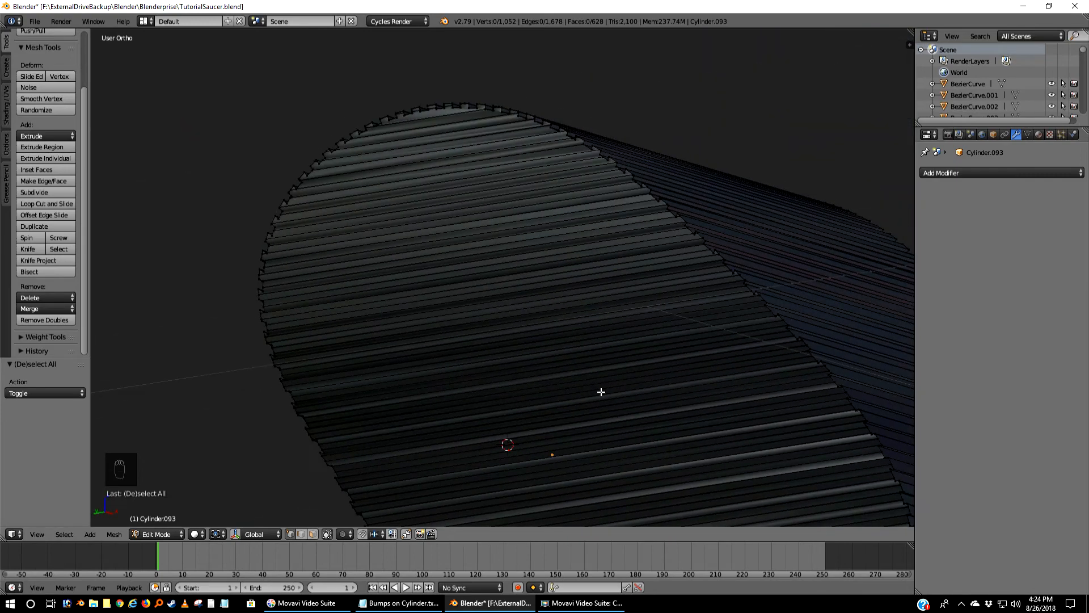
pyautogui.scroll(-4, 548, 298)
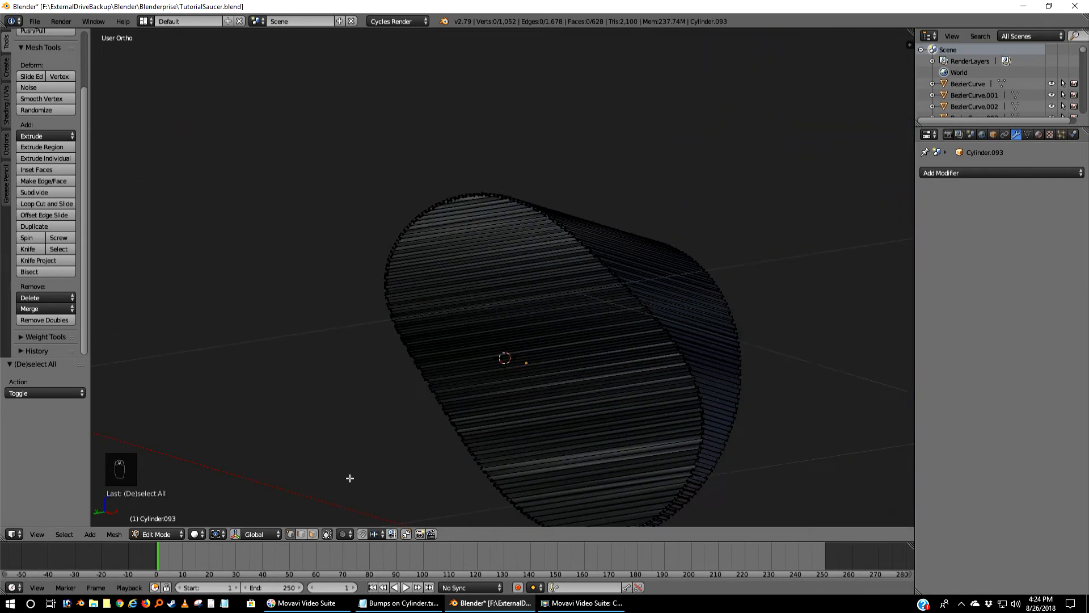
# - Circle-select all the faces covering the cylinder's curved cut end in face select mode and delete them as Faces
pyautogui.click(312, 536)
pyautogui.press('c')
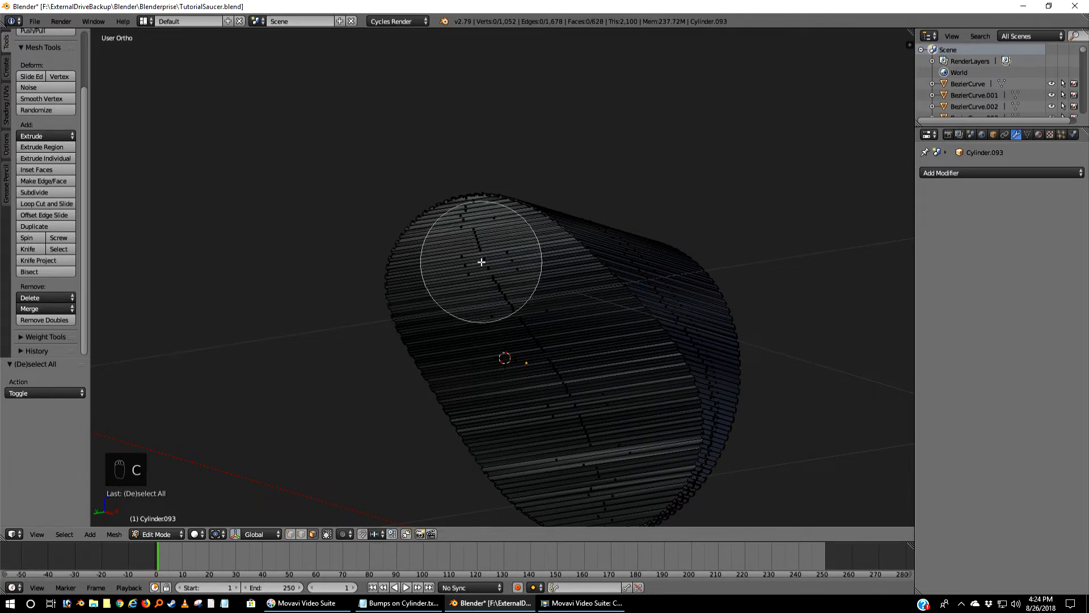
pyautogui.moveTo(482, 265); pyautogui.dragTo(592, 456)
pyautogui.rightClick(592, 456)
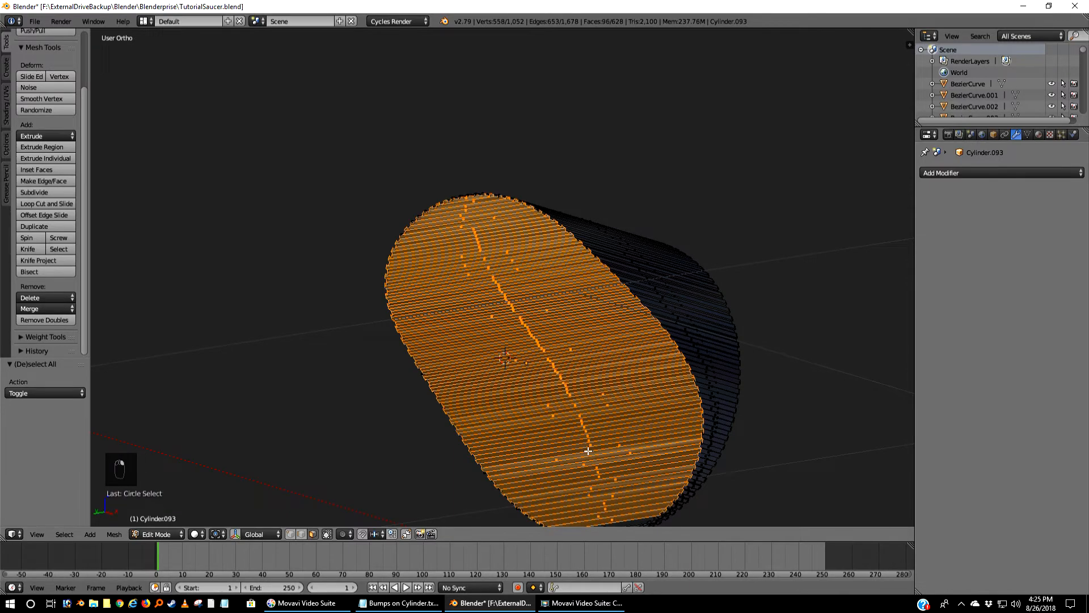
pyautogui.scroll(5, 573, 405)
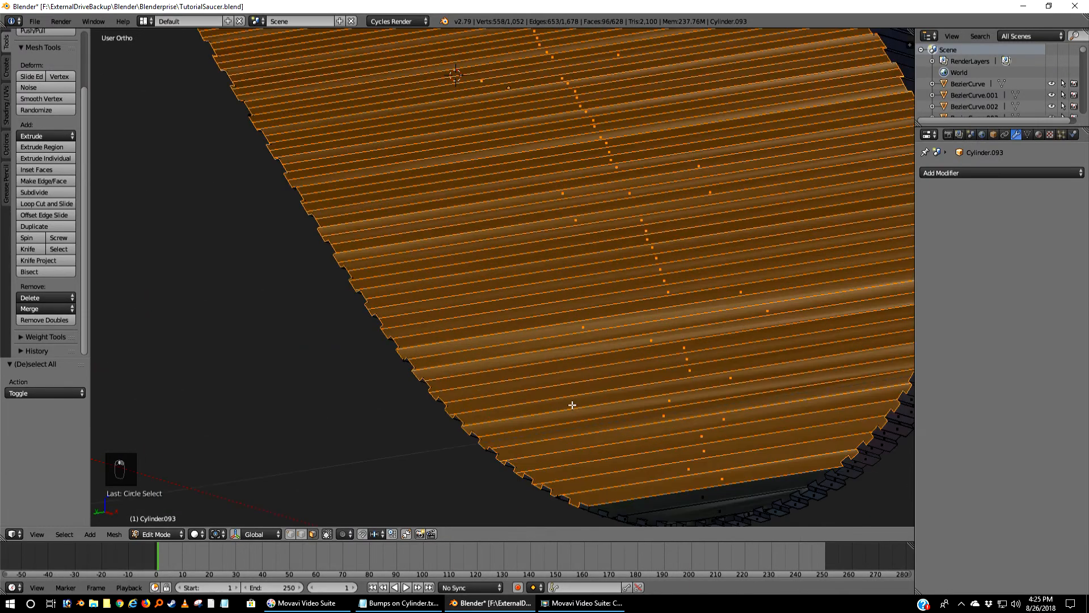
pyautogui.keyDown('shift'); pyautogui.moveTo(572, 405); pyautogui.dragTo(478, 170, button='middle'); pyautogui.keyUp('shift')
pyautogui.scroll(4, 478, 170)
pyautogui.keyDown('shift'); pyautogui.moveTo(704, 315); pyautogui.dragTo(534, 253, button='middle'); pyautogui.keyUp('shift')
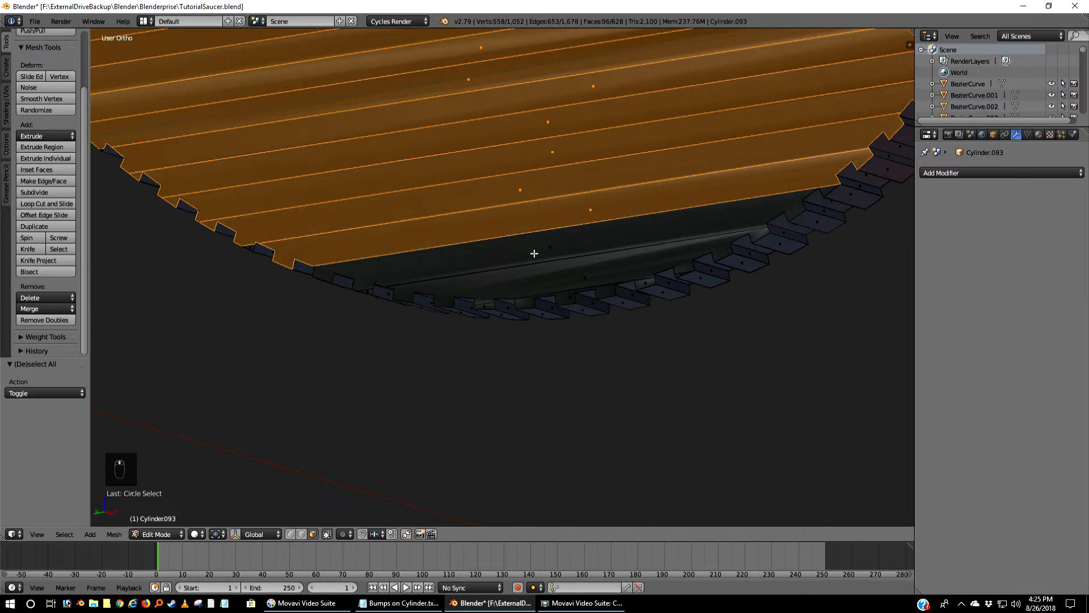
pyautogui.press('c')
pyautogui.click(554, 222)
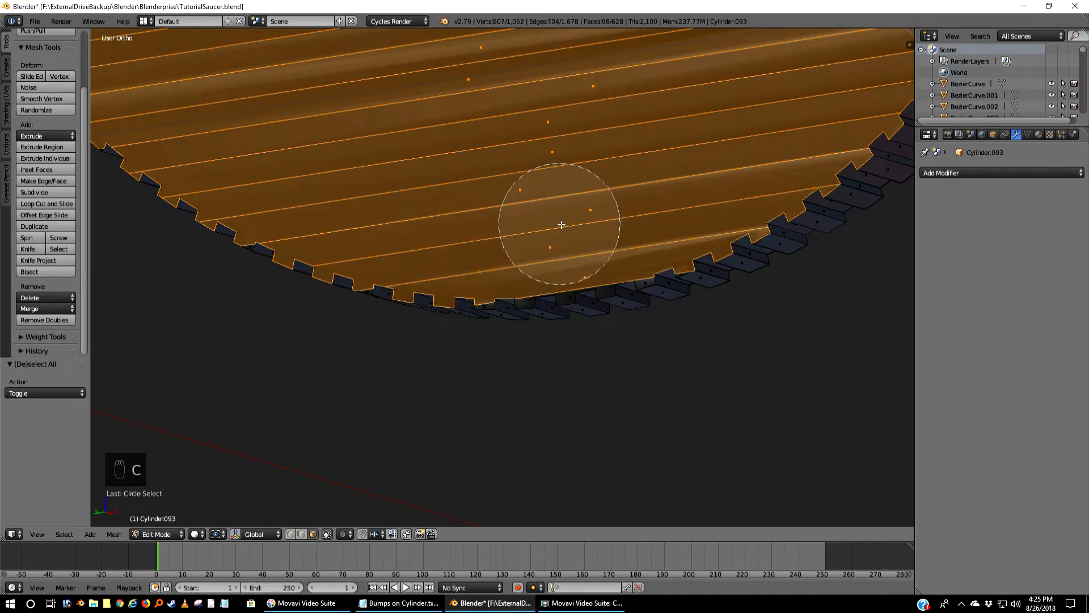
pyautogui.rightClick(565, 220)
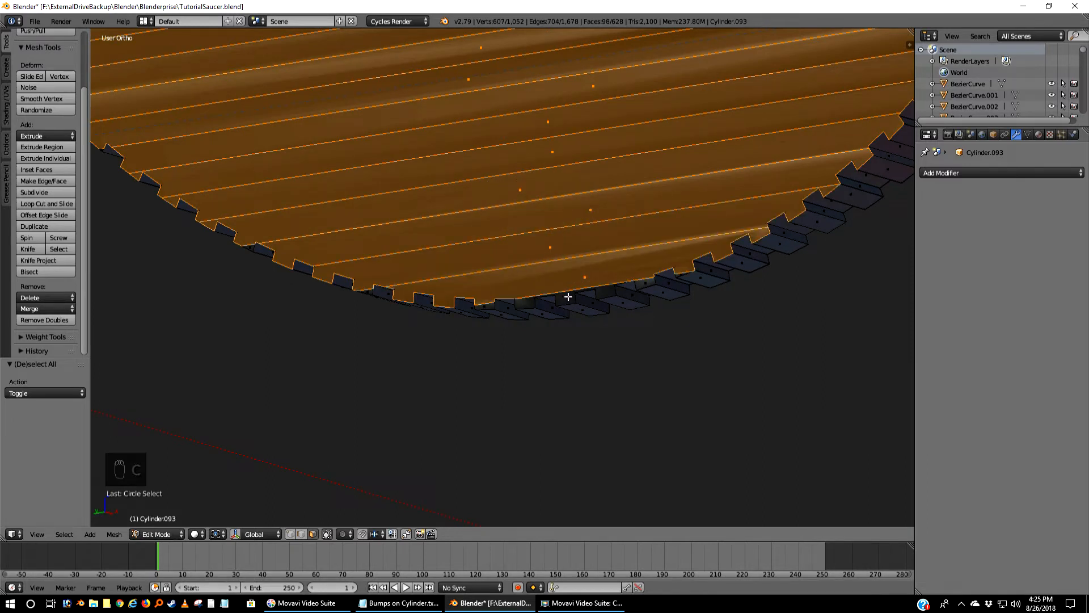
pyautogui.press('x')
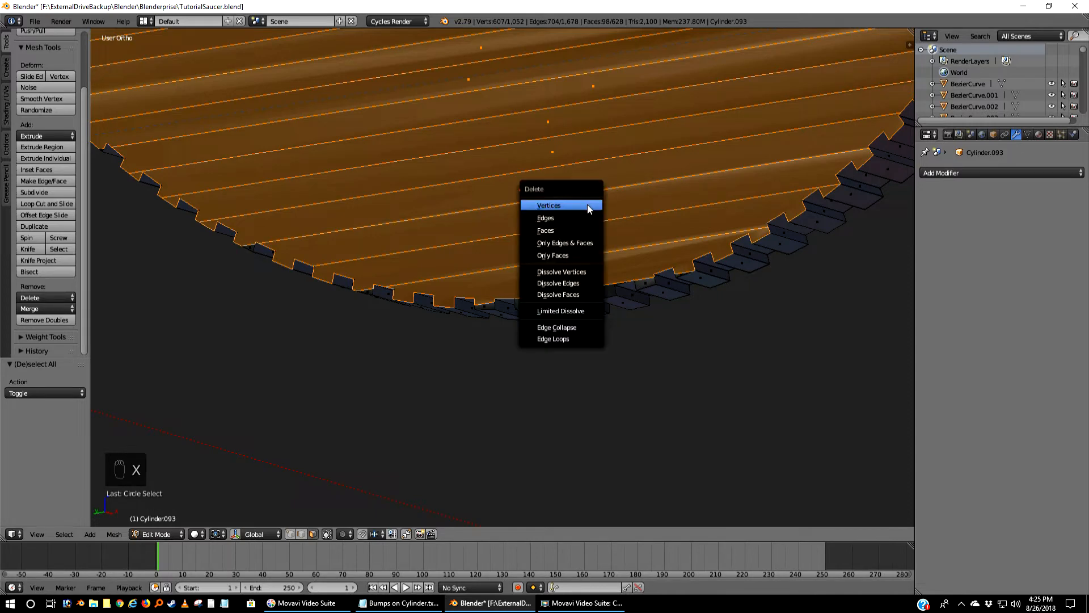
pyautogui.click(562, 225)
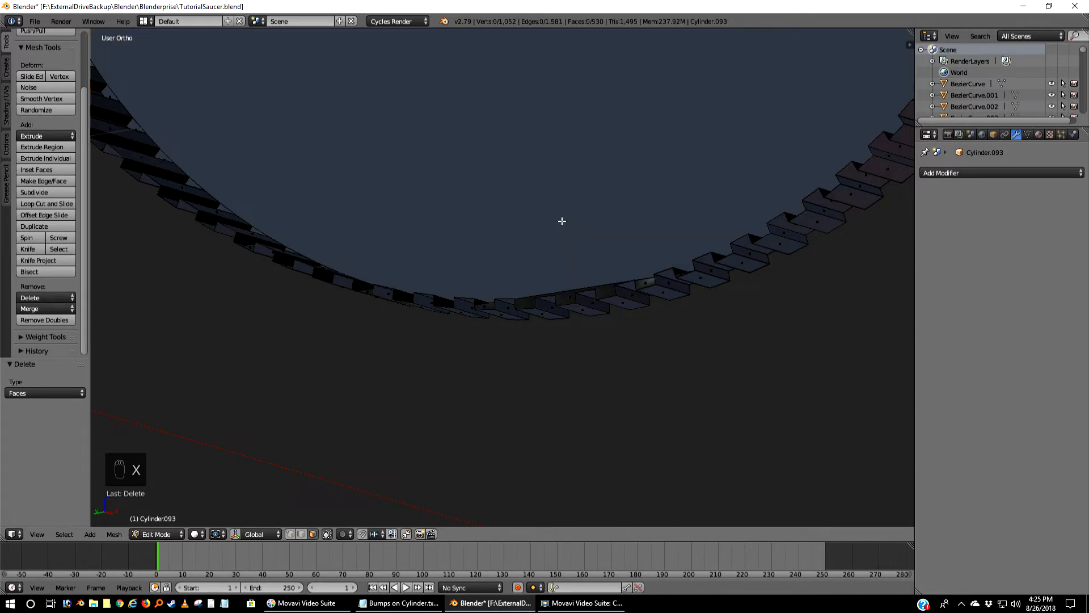
# - Select the whole cylinder mesh and run Remove Doubles on its vertices
pyautogui.scroll(-5, 561, 221)
pyautogui.moveTo(564, 210); pyautogui.dragTo(573, 233, button='middle')
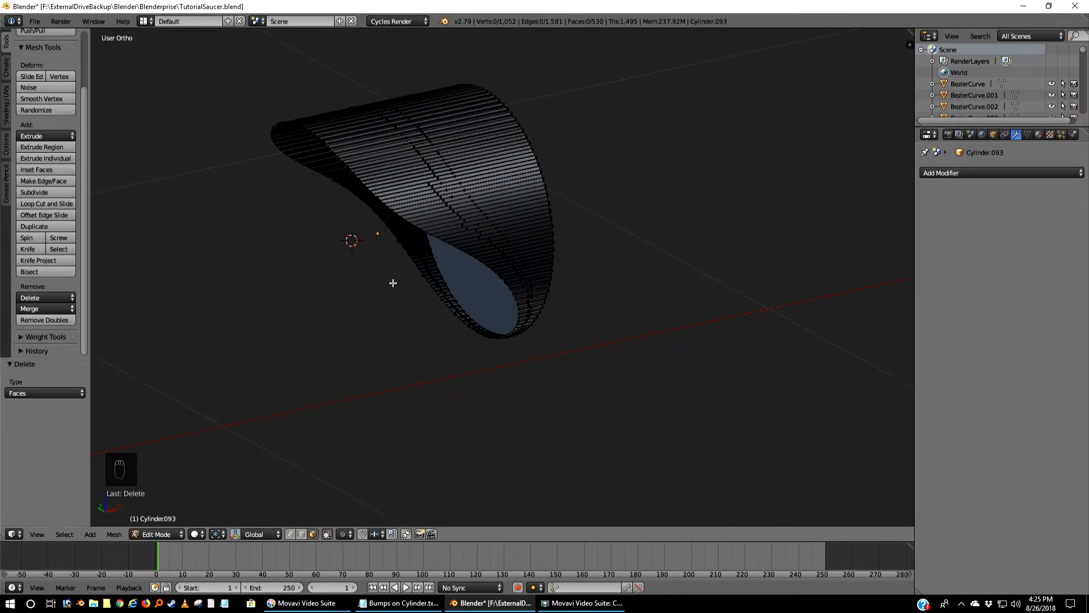
pyautogui.moveTo(509, 250); pyautogui.dragTo(519, 305, button='middle')
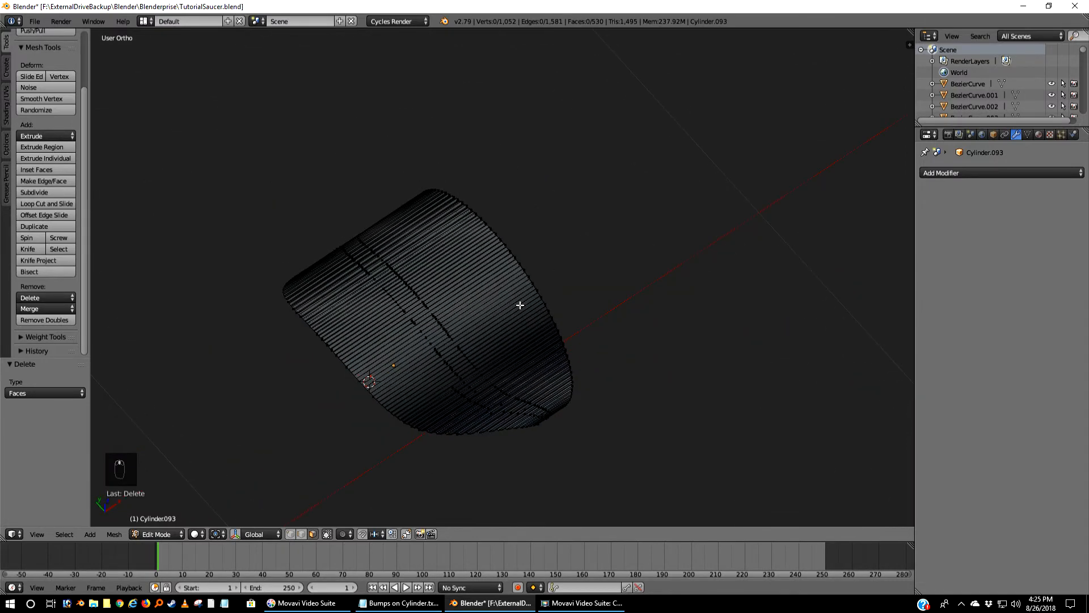
pyautogui.scroll(3, 471, 353)
pyautogui.scroll(-3, 466, 355)
pyautogui.press('a')
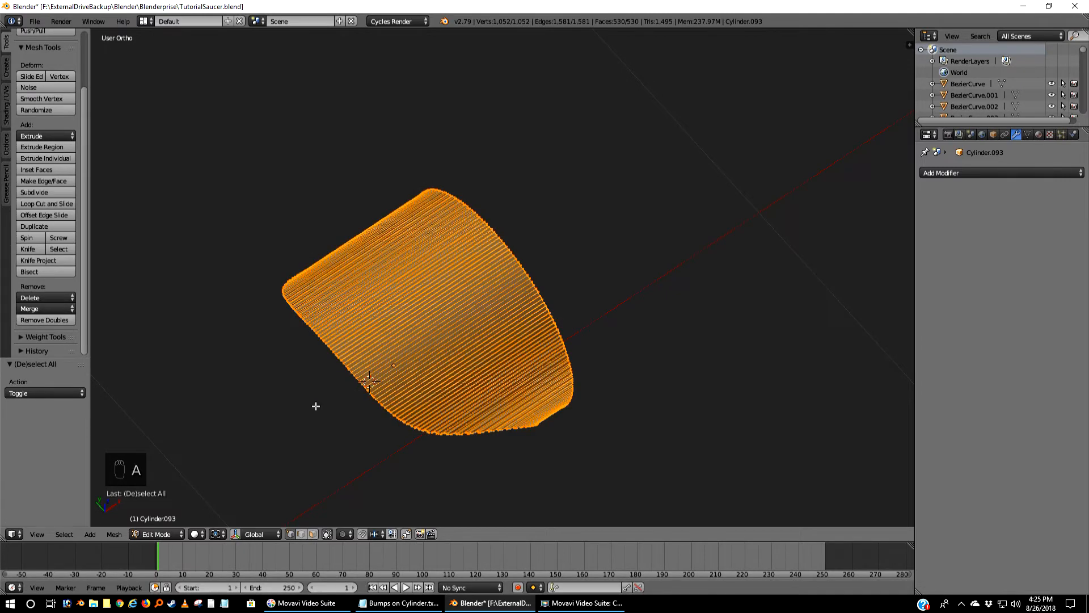
pyautogui.moveTo(316, 406); pyautogui.dragTo(370, 323, button='middle')
pyautogui.press('a')
pyautogui.press('a')
pyautogui.press('a')
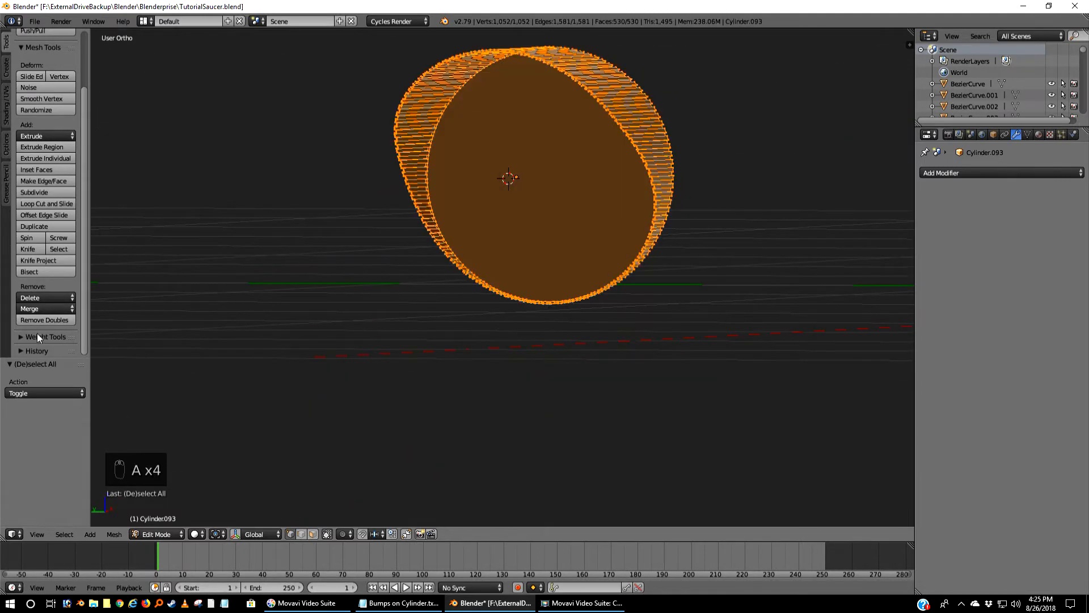
pyautogui.click(43, 316)
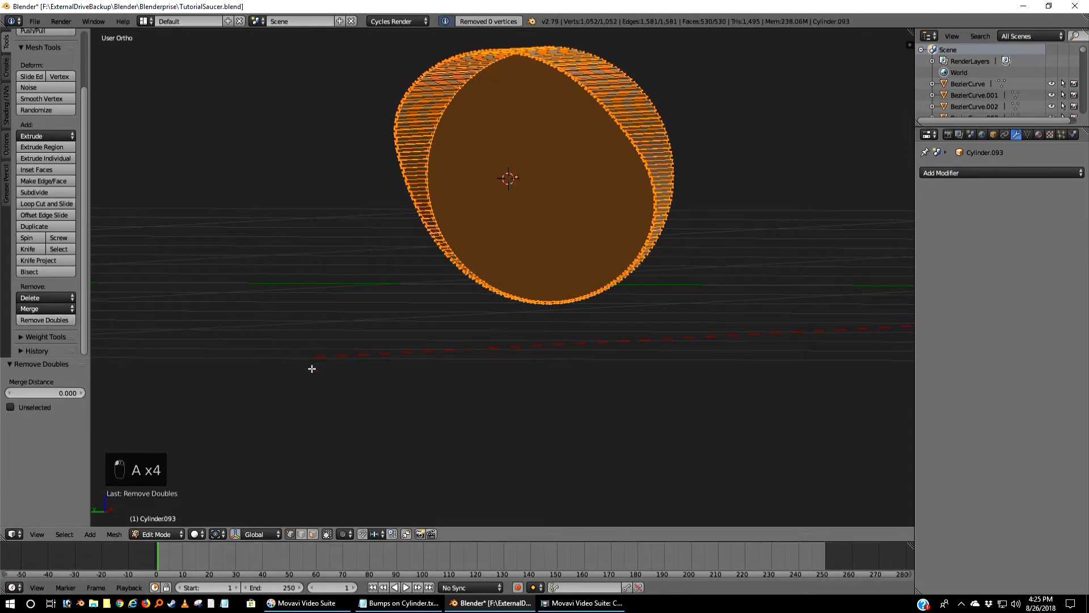
# - Recalculate the normals of the whole cylinder mesh to face outside
pyautogui.click(114, 533)
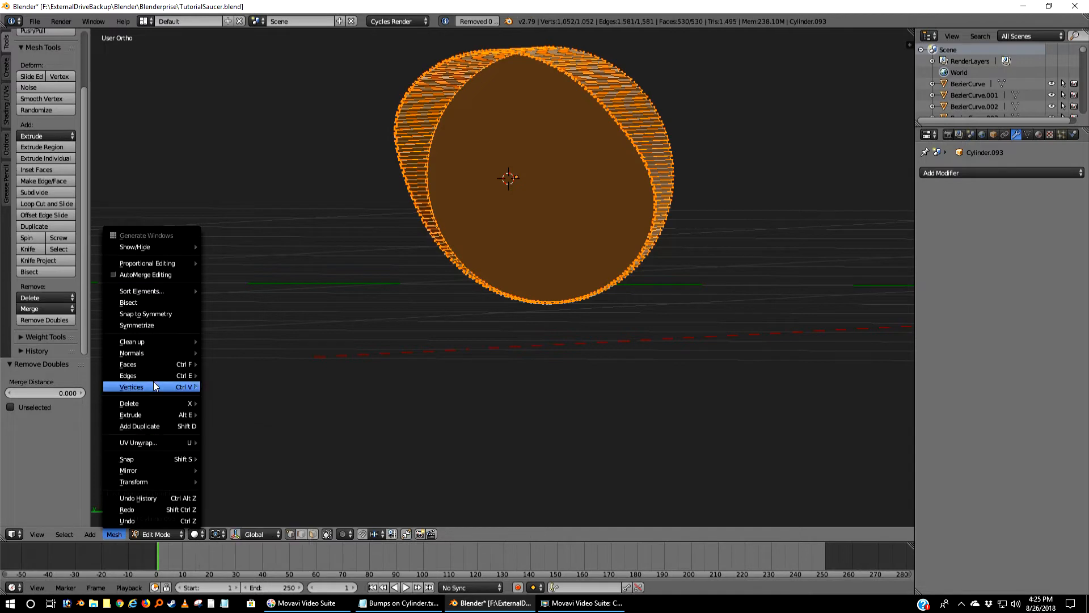
pyautogui.moveTo(163, 354)
pyautogui.click(229, 353)
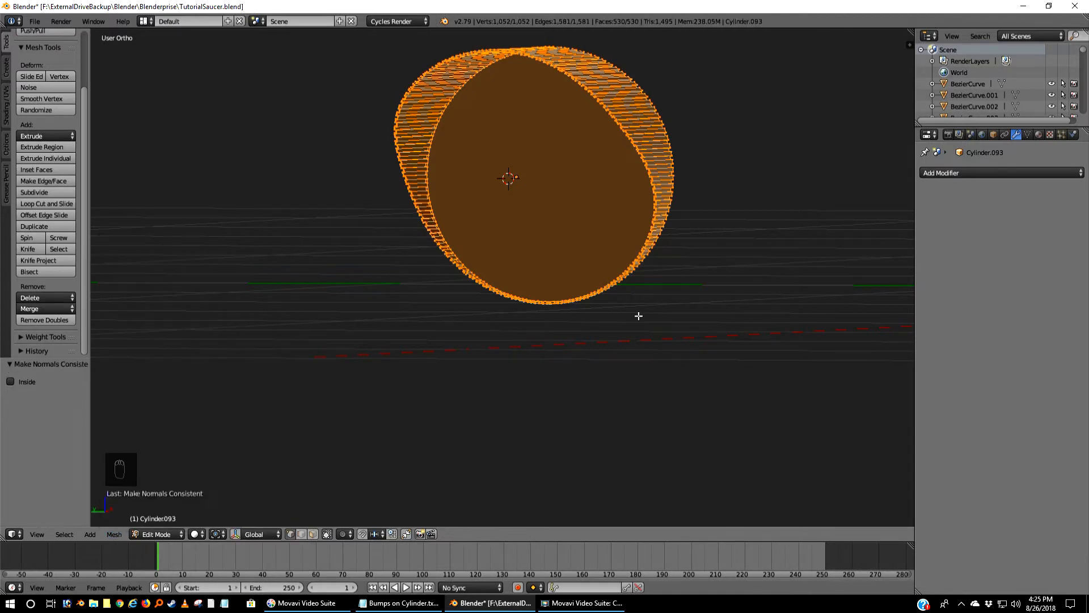
# - In wireframe front view, border-select the vertices along the cylinder's straight rear edge and hide them
pyautogui.press('KP_1')
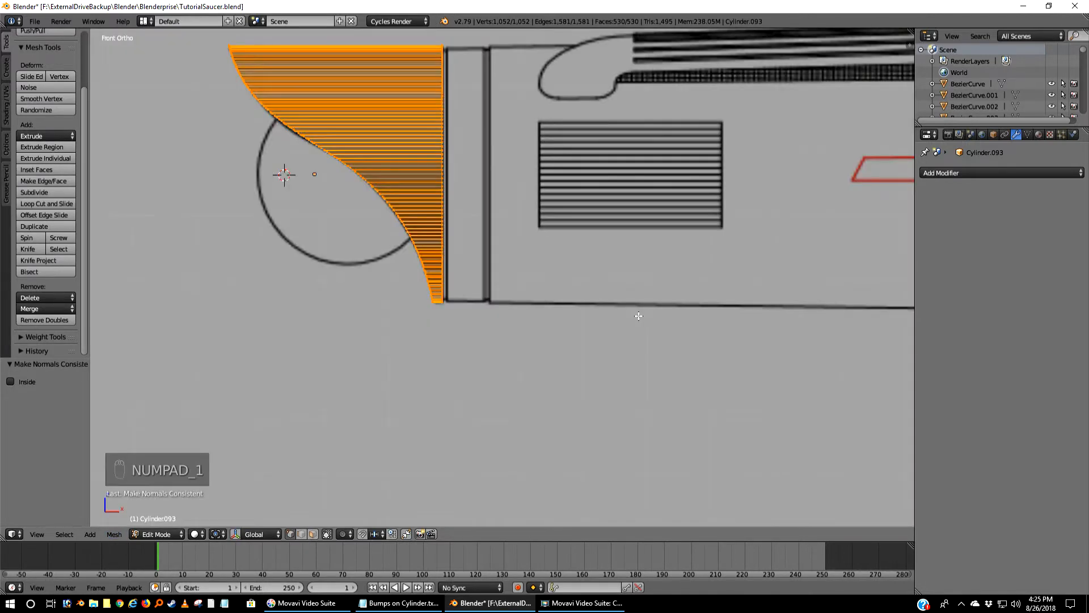
pyautogui.press('z')
pyautogui.press('a')
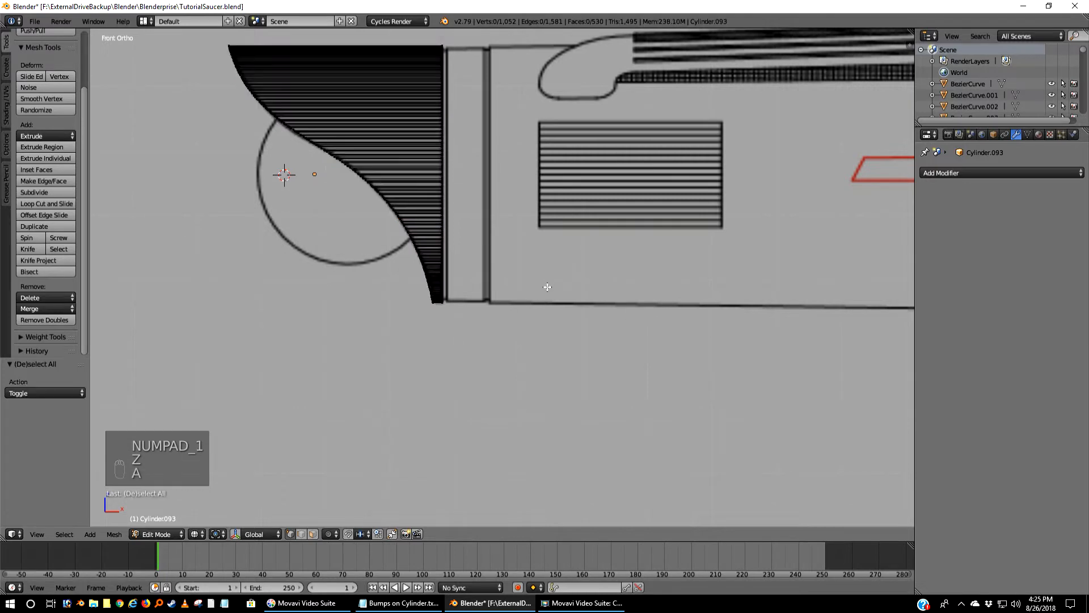
pyautogui.moveTo(458, 304); pyautogui.dragTo(603, 359, button='middle')
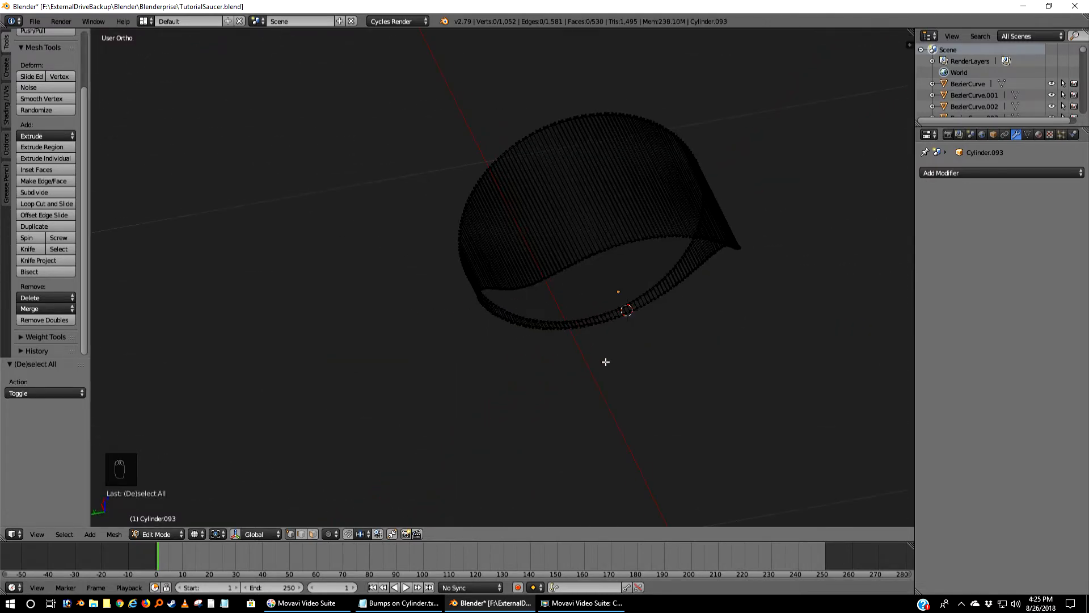
pyautogui.moveTo(768, 262); pyautogui.dragTo(577, 225, button='middle')
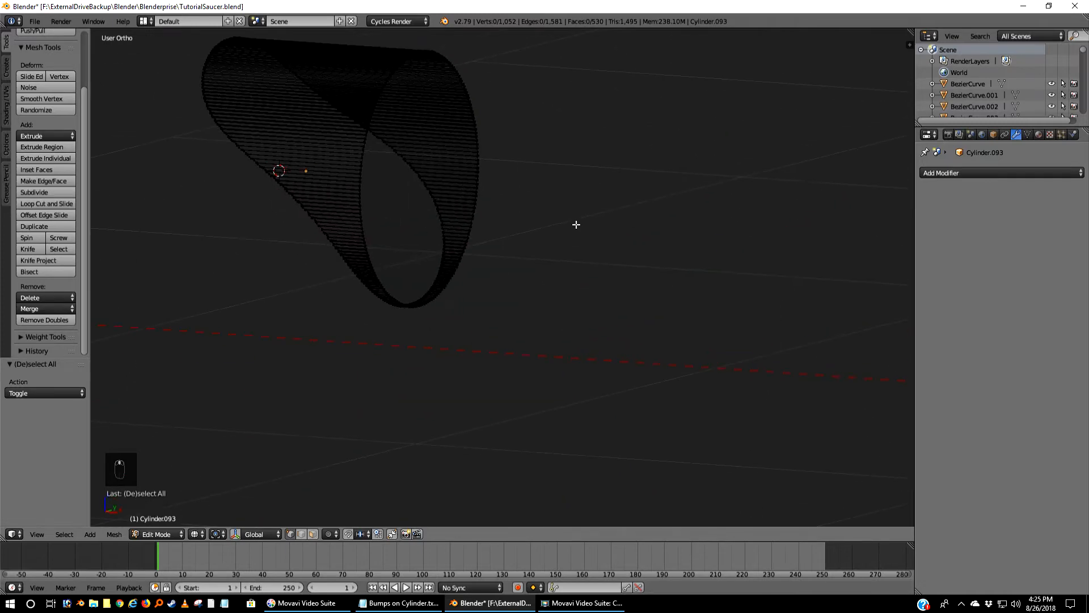
pyautogui.moveTo(537, 263); pyautogui.dragTo(574, 241, button='middle')
pyautogui.press('KP_1')
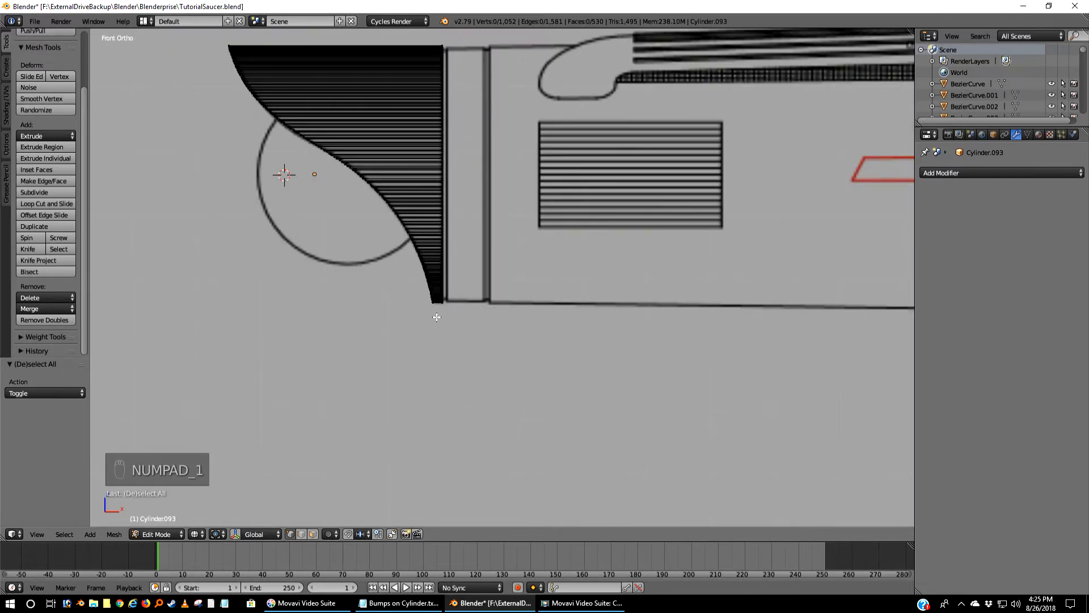
pyautogui.press('b')
pyautogui.moveTo(438, 311); pyautogui.dragTo(491, 109)
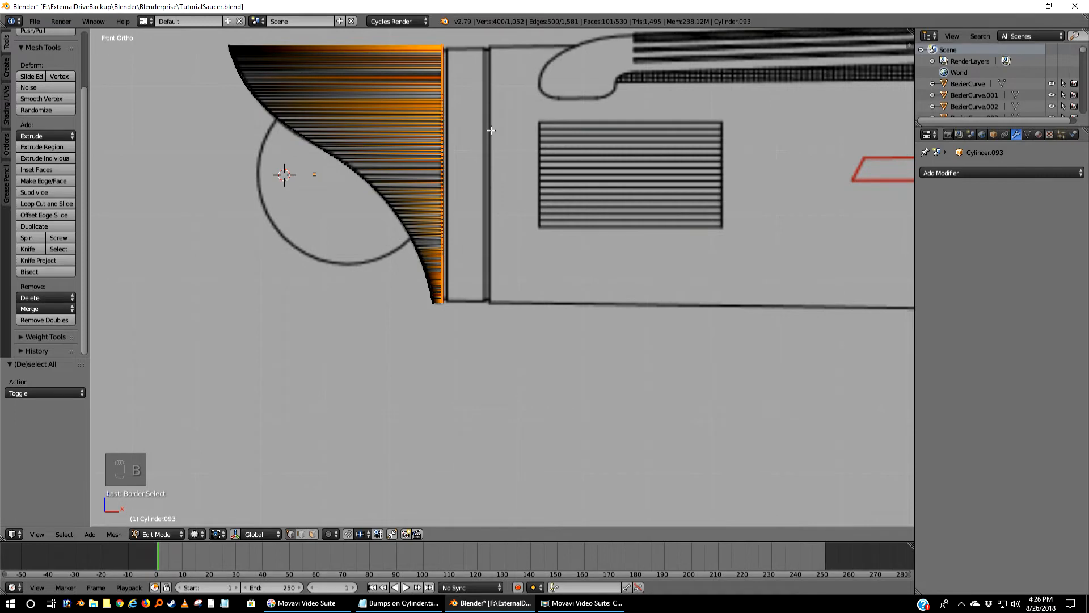
pyautogui.press('h')
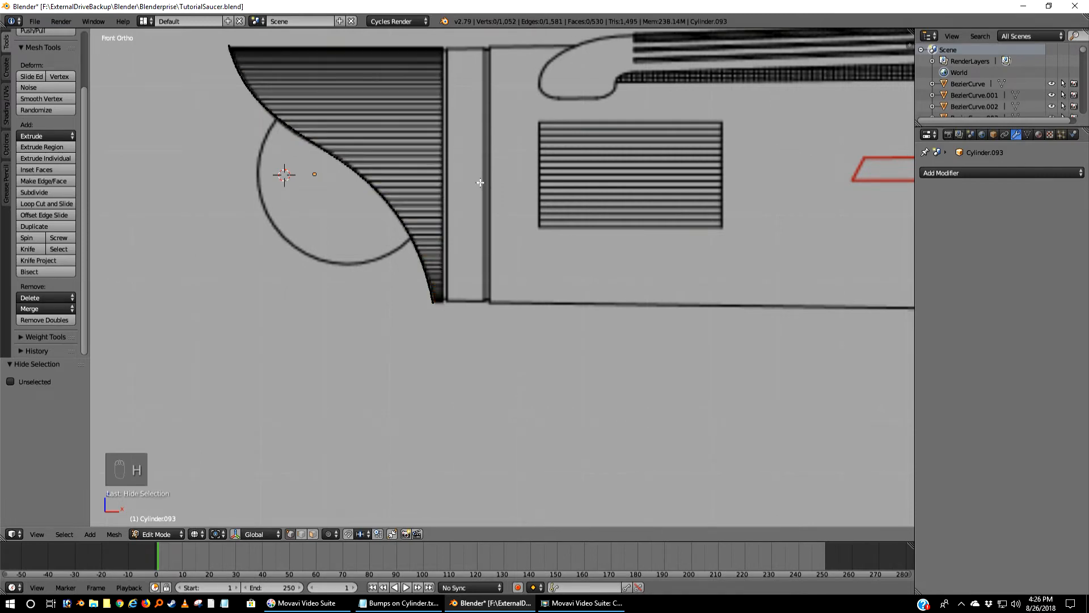
# - Dissolve the two extra vertices on the inner line of one raised tooth near the top of the cut rim
pyautogui.moveTo(480, 182); pyautogui.dragTo(541, 193, button='middle')
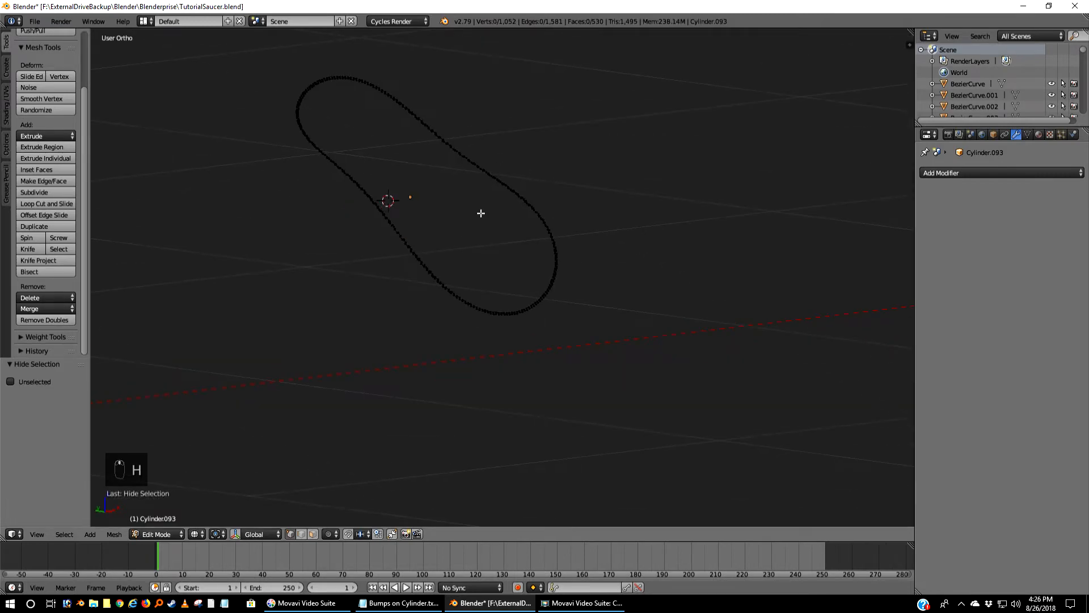
pyautogui.moveTo(481, 214); pyautogui.dragTo(539, 223, button='middle')
pyautogui.scroll(3, 539, 206)
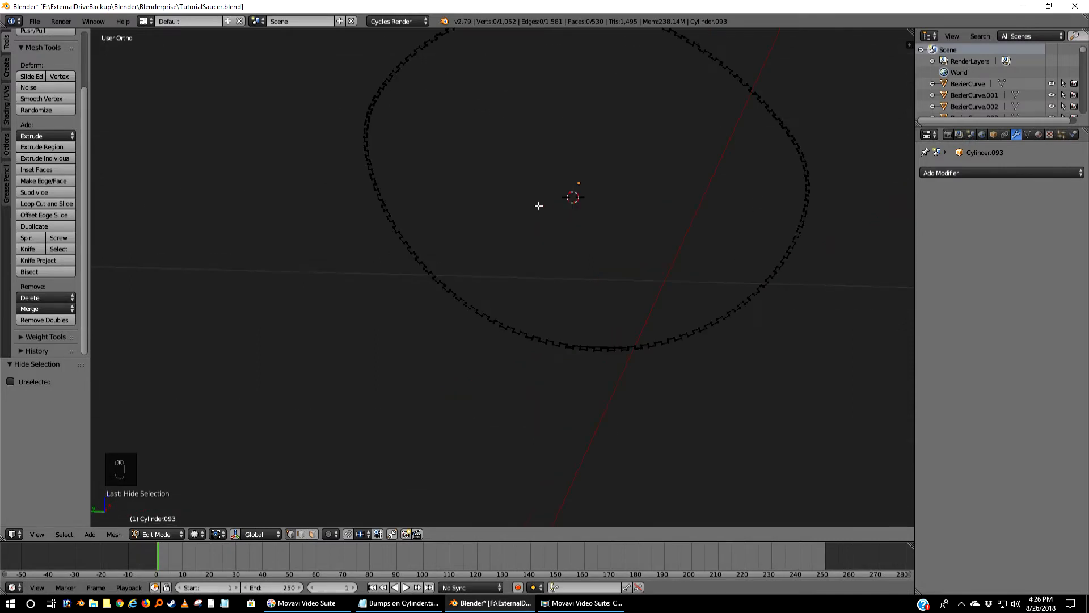
pyautogui.keyDown('shift'); pyautogui.moveTo(539, 136); pyautogui.dragTo(511, 346, button='middle'); pyautogui.keyUp('shift')
pyautogui.scroll(3, 512, 268)
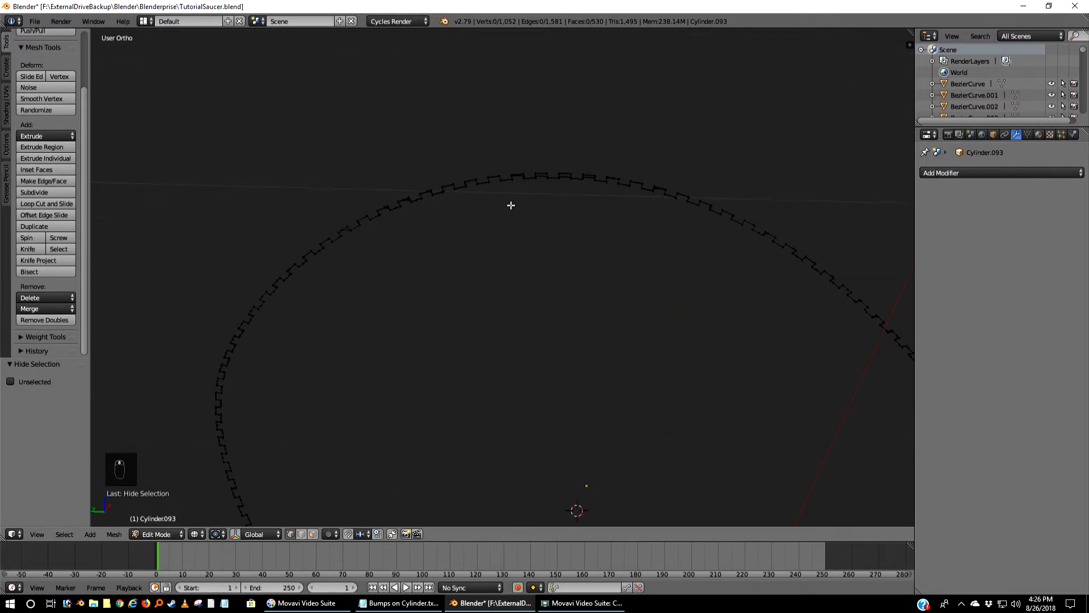
pyautogui.keyDown('shift'); pyautogui.moveTo(511, 205); pyautogui.dragTo(467, 318, button='middle'); pyautogui.keyUp('shift')
pyautogui.scroll(5, 471, 301)
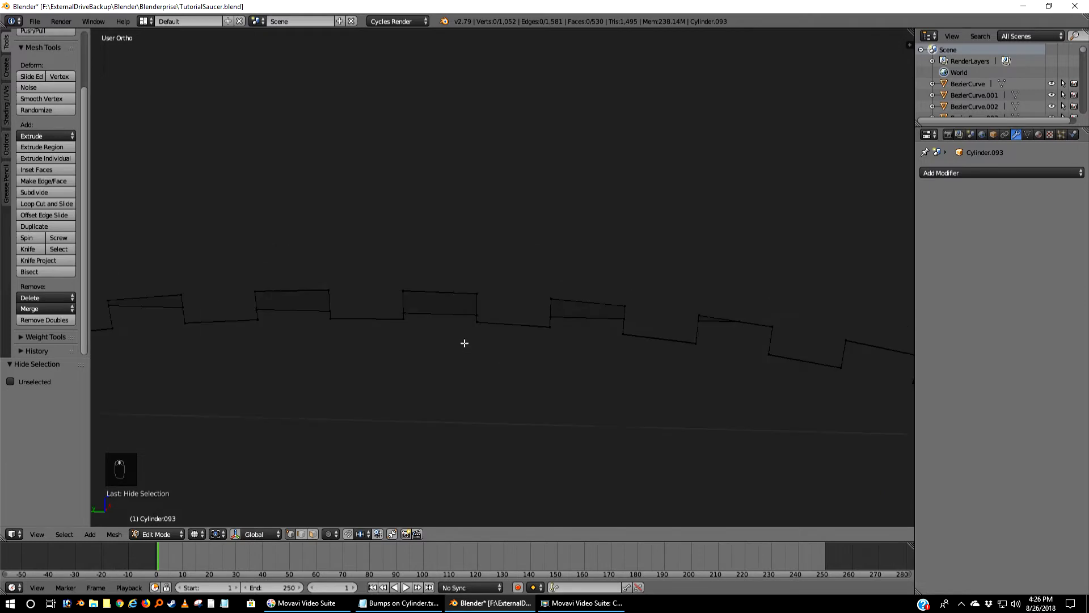
pyautogui.rightClick(631, 318)
pyautogui.keyDown('shift'); pyautogui.rightClick(548, 313); pyautogui.keyUp('shift')
pyautogui.press('x')
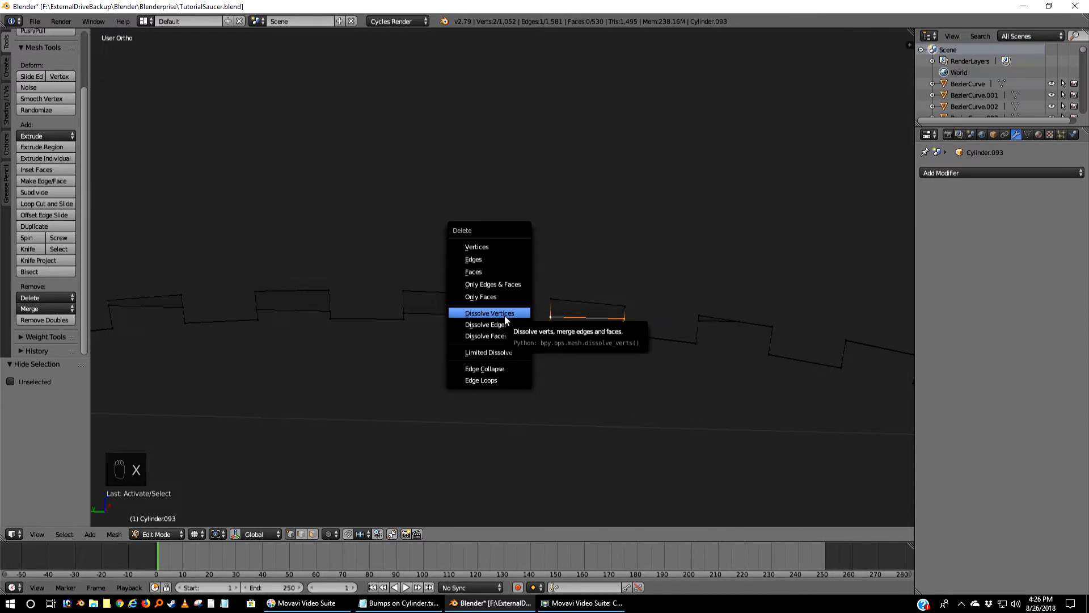
pyautogui.click(505, 316)
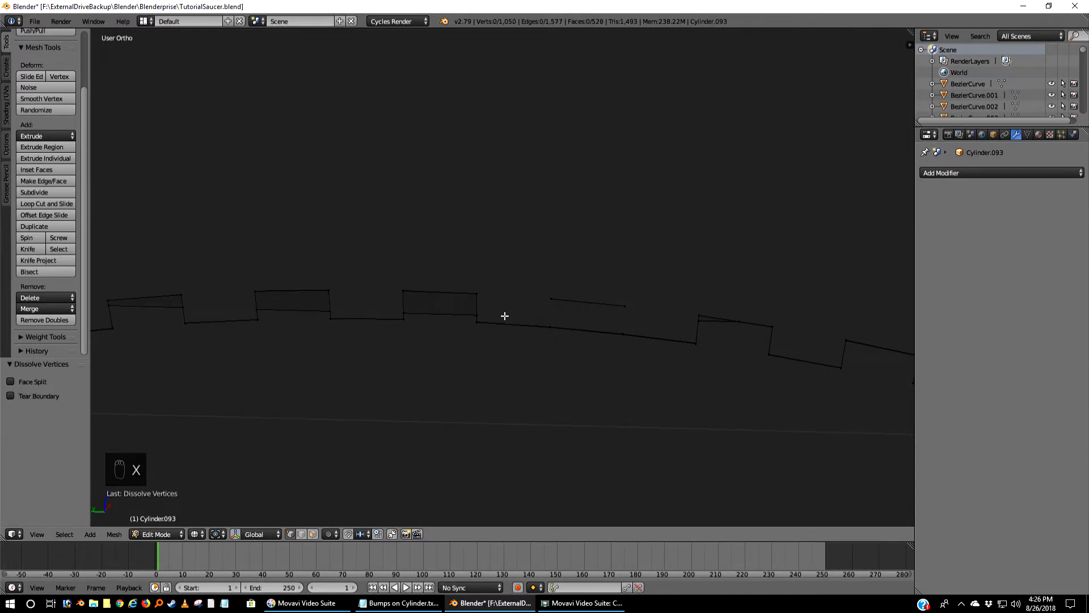
# - Fill that tooth with a face across its two base and two outer corner vertices, and clear the selection
pyautogui.rightClick(550, 325)
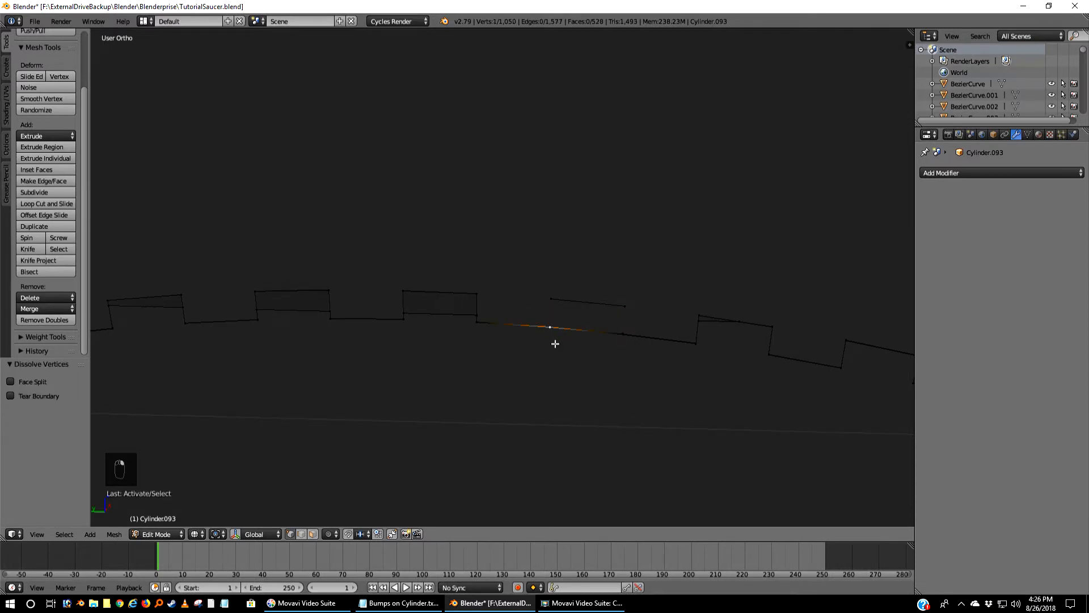
pyautogui.keyDown('shift'); pyautogui.rightClick(552, 299); pyautogui.keyUp('shift')
pyautogui.keyDown('shift'); pyautogui.rightClick(625, 305); pyautogui.keyUp('shift')
pyautogui.keyDown('shift'); pyautogui.rightClick(626, 339); pyautogui.keyUp('shift')
pyautogui.press('f')
pyautogui.press('a')
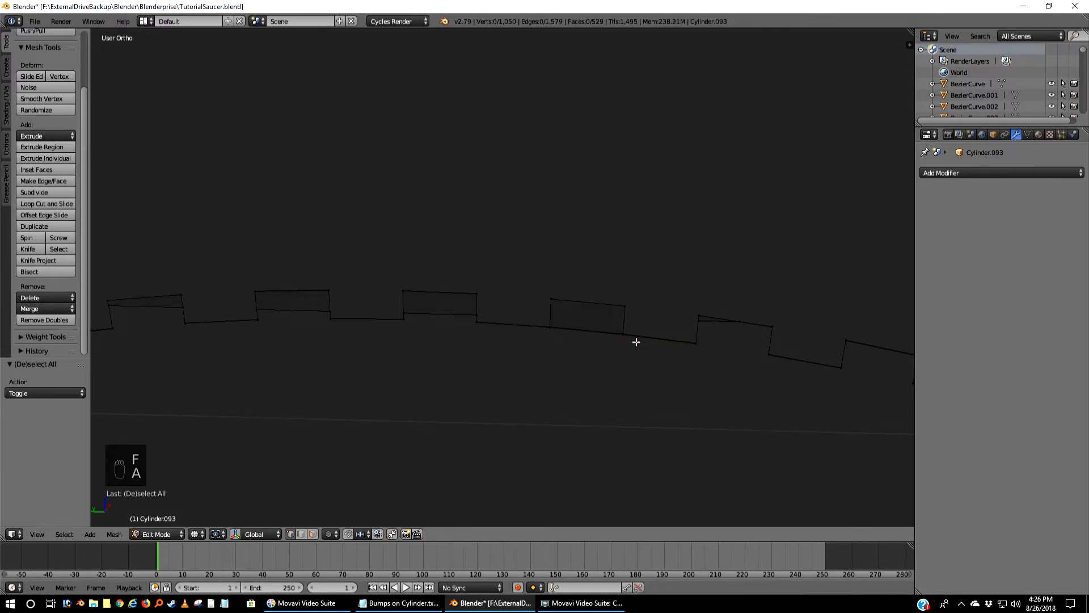
# - Examine the whole toothed rim against the blueprint in left orthographic view and from an angle
pyautogui.scroll(-6, 637, 342)
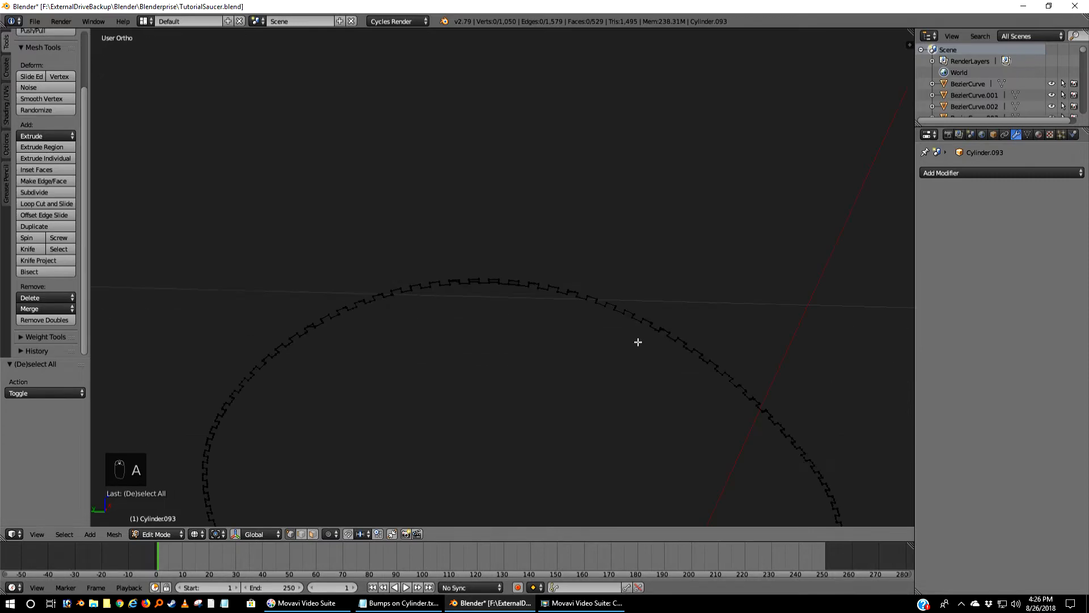
pyautogui.press('KP_1')
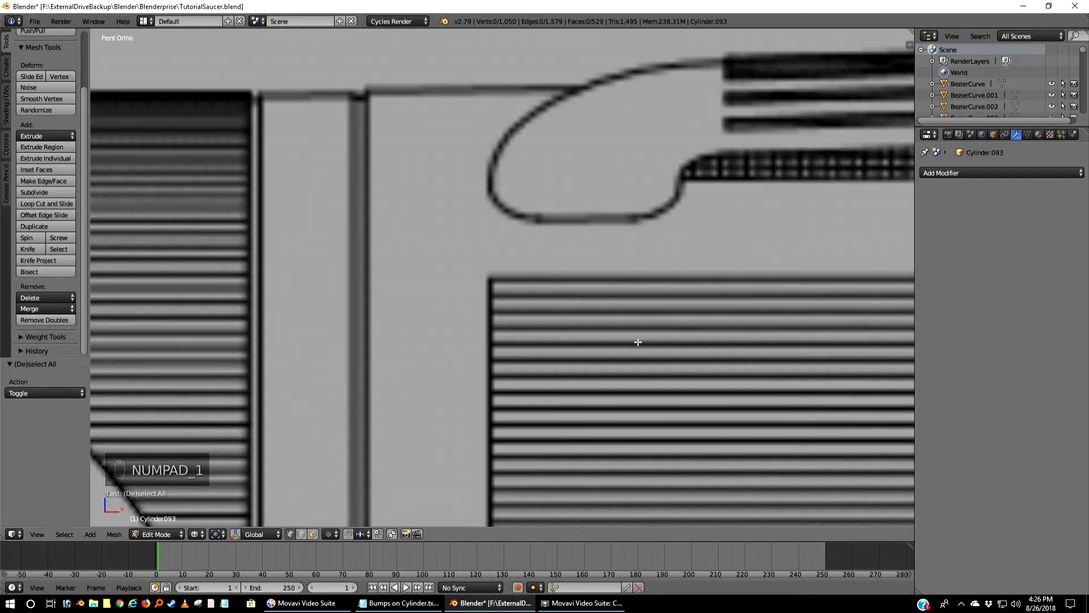
pyautogui.press('ctrl+KP_3')
pyautogui.scroll(-2, 638, 342)
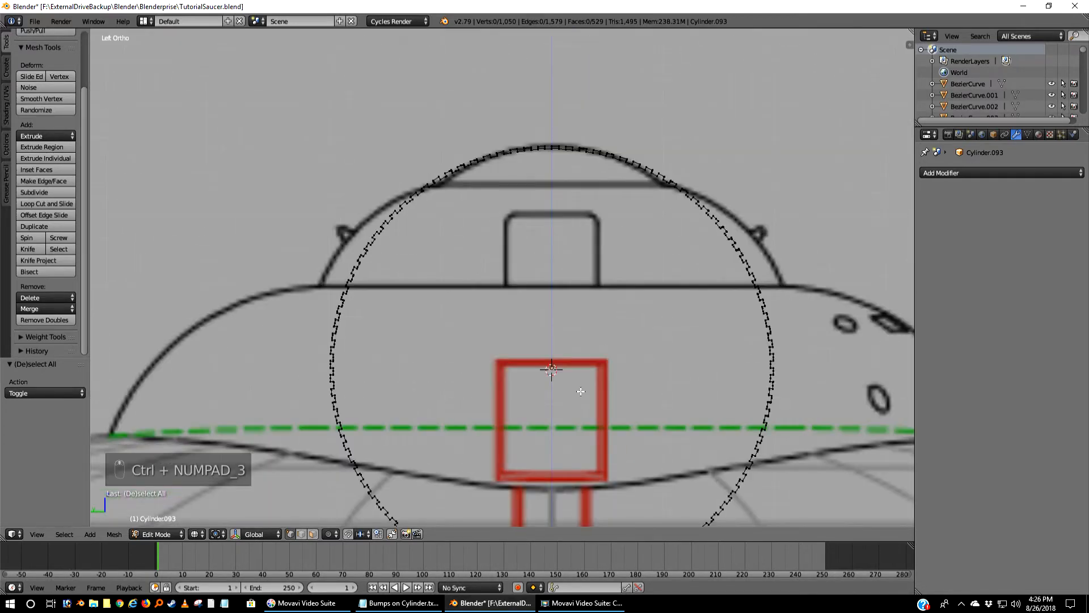
pyautogui.keyDown('shift'); pyautogui.moveTo(581, 391); pyautogui.dragTo(599, 263, button='middle'); pyautogui.keyUp('shift')
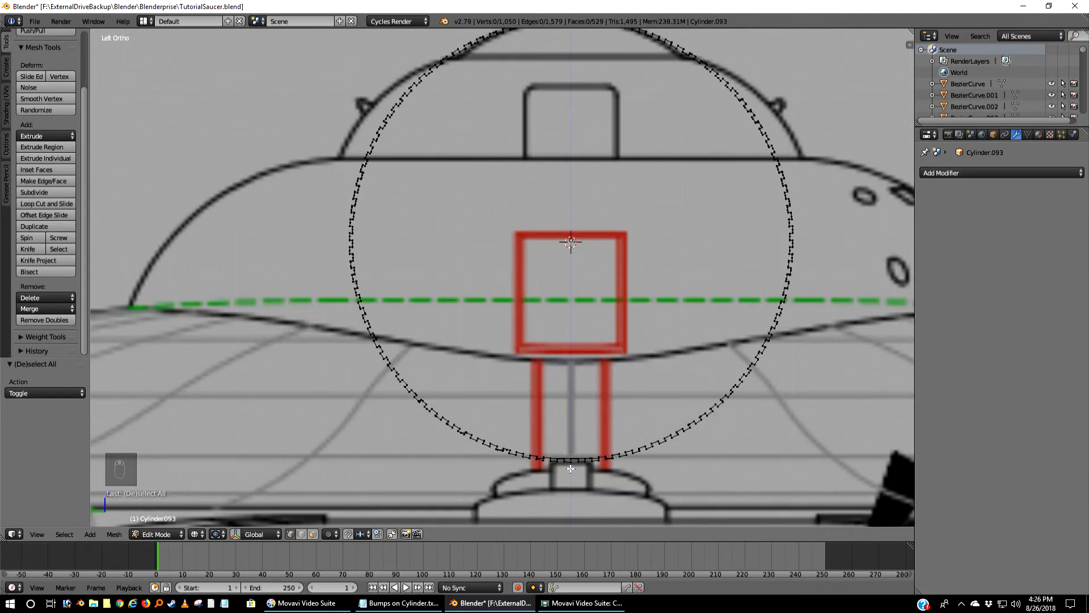
pyautogui.scroll(1, 550, 271)
pyautogui.scroll(-2, 550, 261)
pyautogui.keyDown('shift'); pyautogui.moveTo(557, 173); pyautogui.dragTo(541, 193, button='middle'); pyautogui.keyUp('shift')
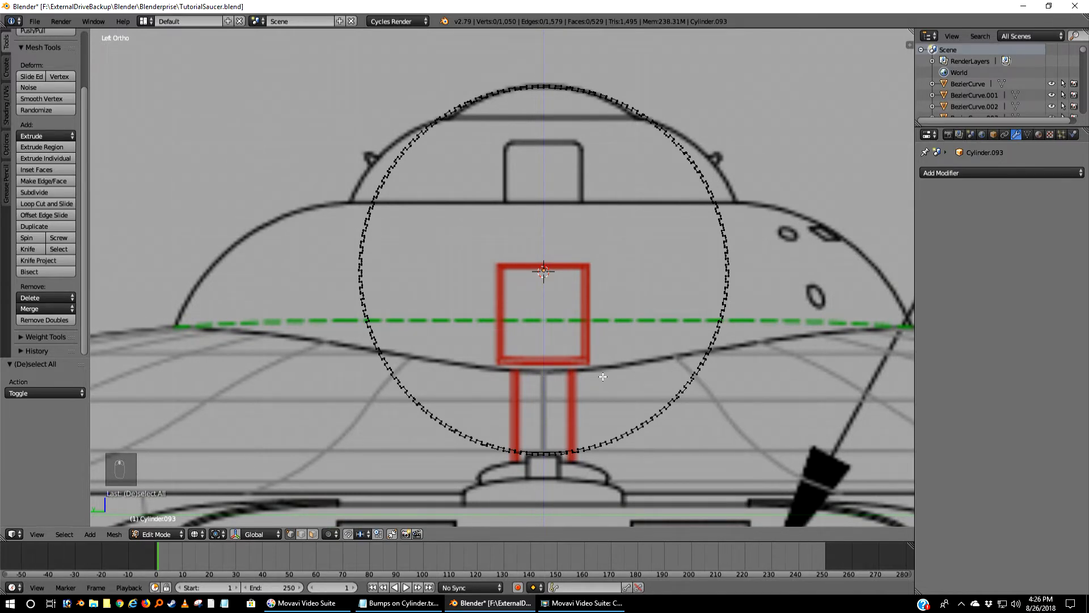
pyautogui.moveTo(602, 376); pyautogui.dragTo(551, 387, button='middle')
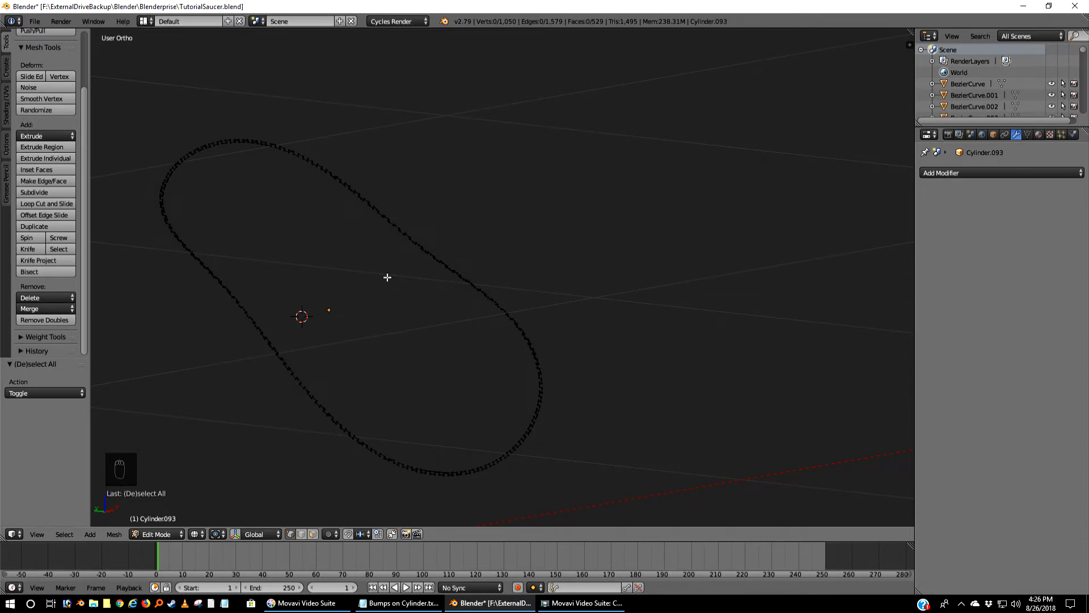
# - In left view, dissolve the extra right-hand vertex of the rim's top-centre tooth and join its outer and base corners with an edge
pyautogui.press('ctrl+KP_3')
pyautogui.keyDown('shift'); pyautogui.moveTo(577, 150); pyautogui.dragTo(537, 175, button='middle'); pyautogui.keyUp('shift')
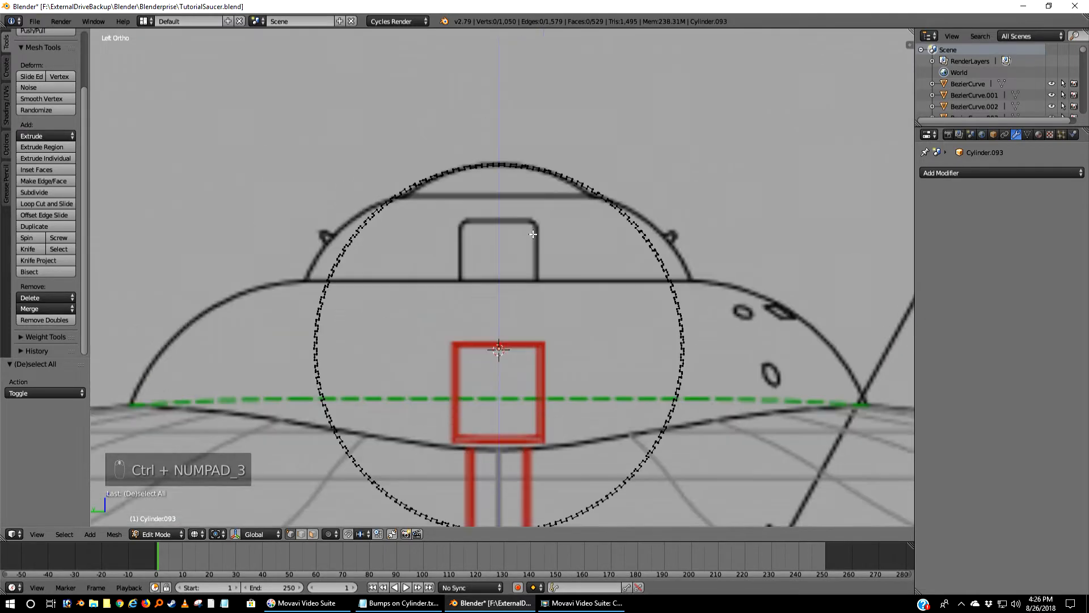
pyautogui.scroll(5, 518, 236)
pyautogui.scroll(-2, 518, 299)
pyautogui.scroll(6, 499, 199)
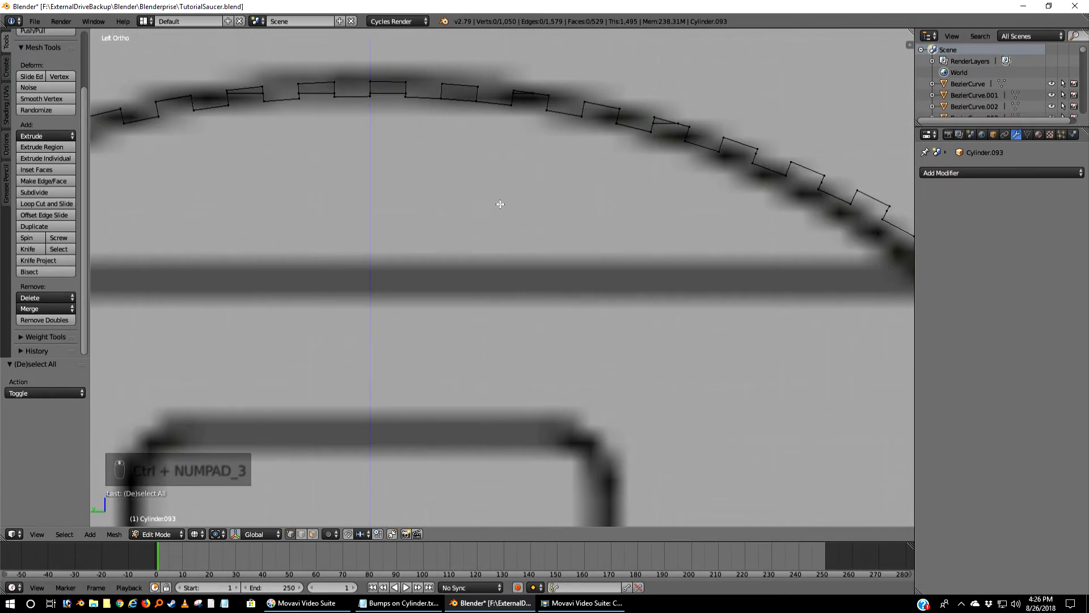
pyautogui.keyDown('shift'); pyautogui.moveTo(458, 222); pyautogui.dragTo(548, 266, button='middle'); pyautogui.keyUp('shift')
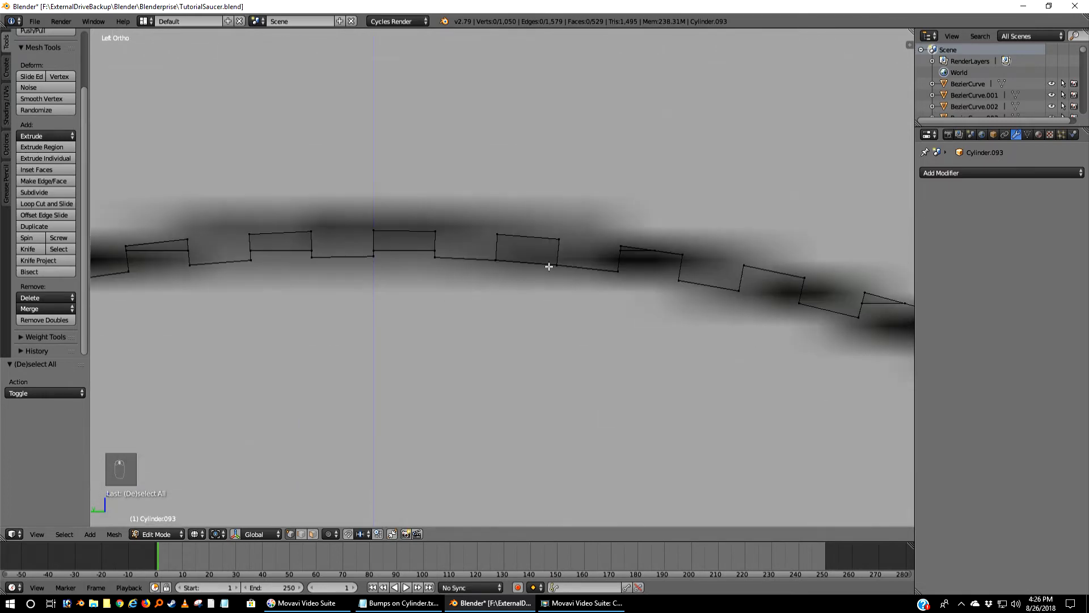
pyautogui.rightClick(440, 246)
pyautogui.press('x')
pyautogui.click(441, 246)
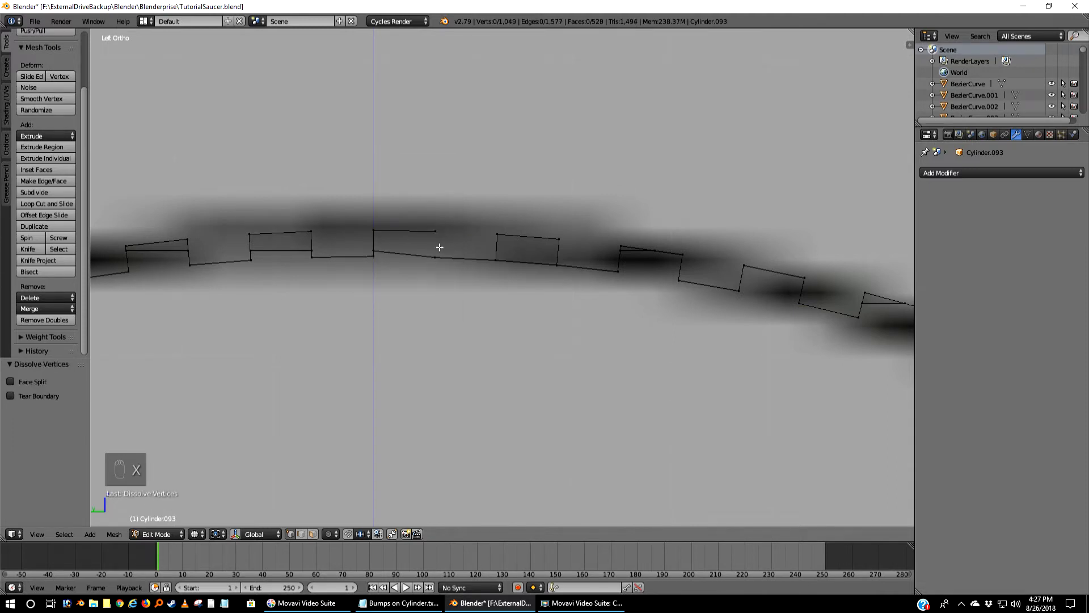
pyautogui.rightClick(438, 247)
pyautogui.keyDown('shift'); pyautogui.rightClick(438, 233); pyautogui.keyUp('shift')
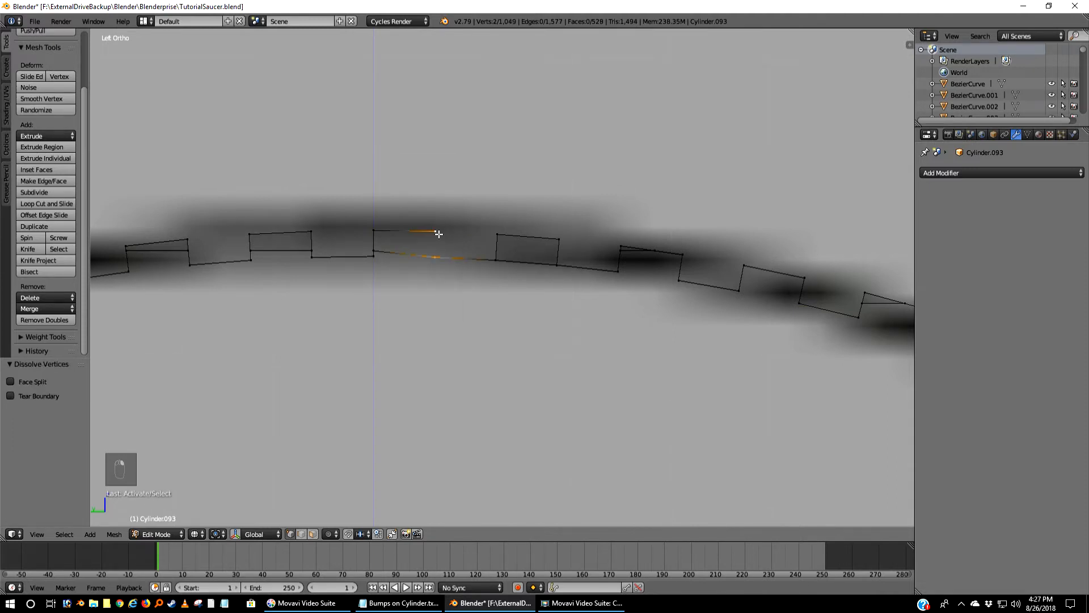
pyautogui.press('f')
# - Delete the stray vertex on the left side of the top-centre tooth and fill the tooth's four corners with a face
pyautogui.rightClick(377, 250)
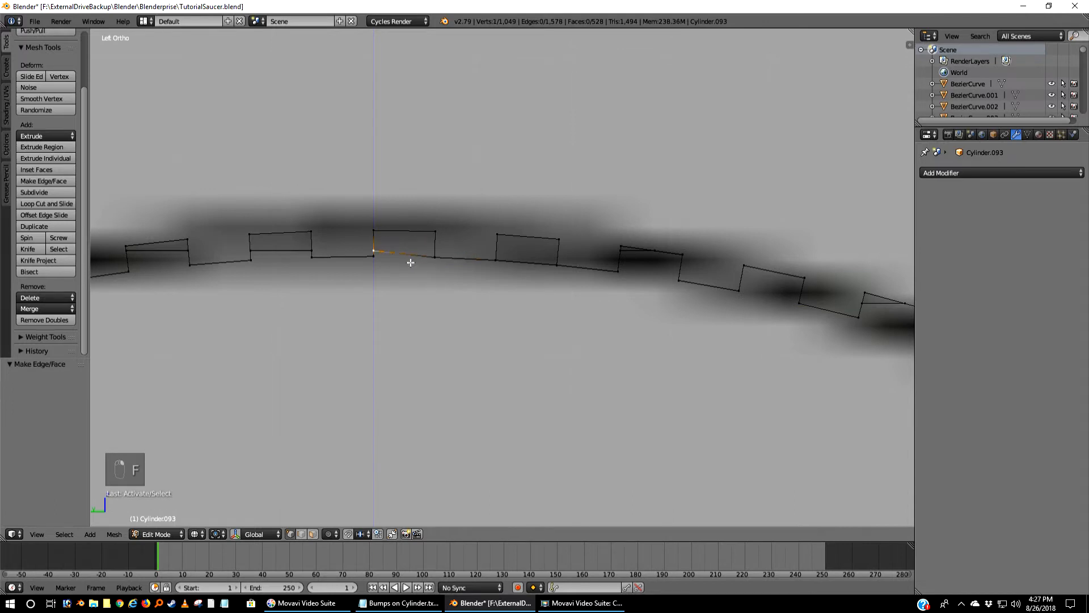
pyautogui.press('x')
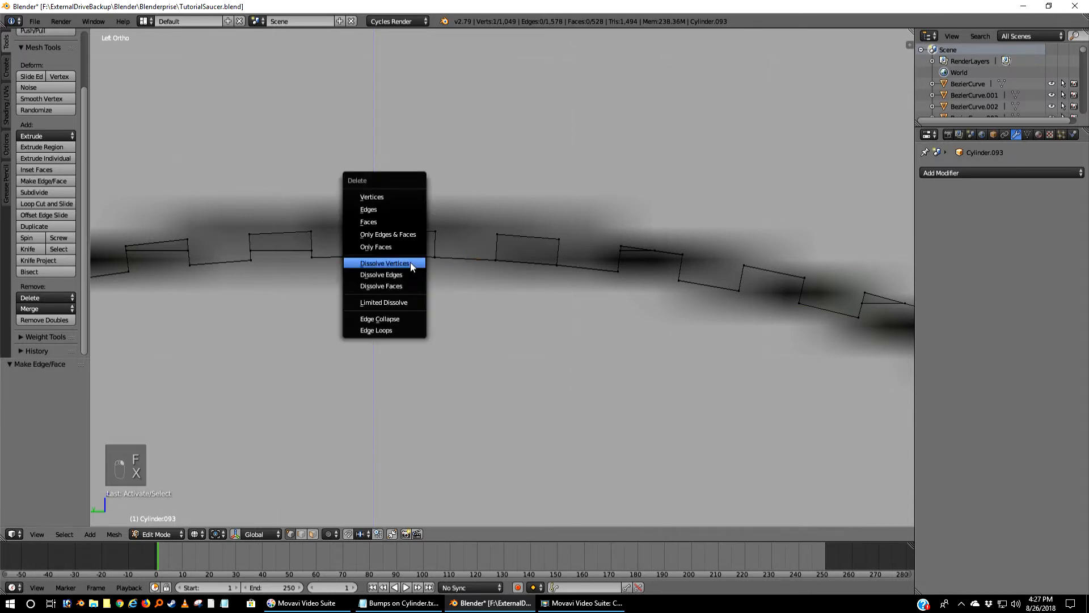
pyautogui.click(386, 197)
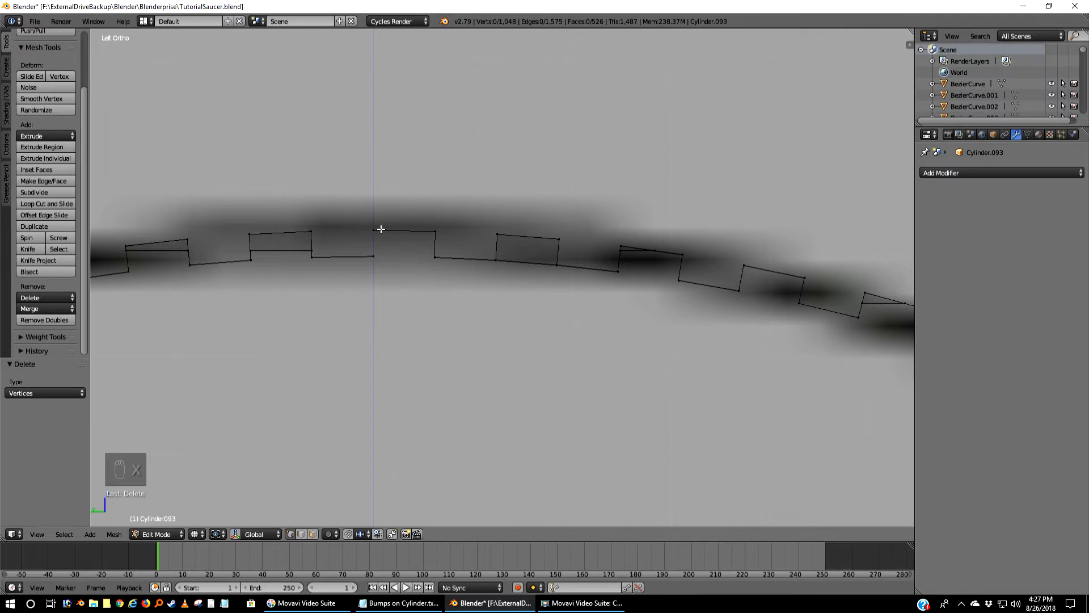
pyautogui.keyDown('shift'); pyautogui.click(374, 255); pyautogui.keyUp('shift')
pyautogui.keyDown('shift'); pyautogui.click(434, 256); pyautogui.keyUp('shift')
pyautogui.keyDown('shift'); pyautogui.click(433, 228); pyautogui.keyUp('shift')
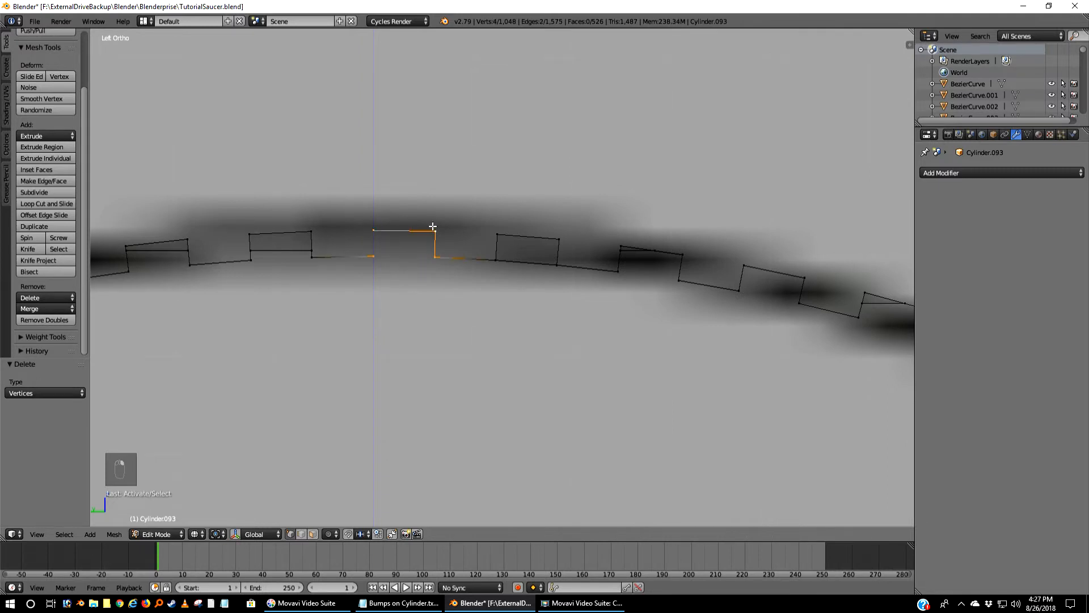
pyautogui.press('f')
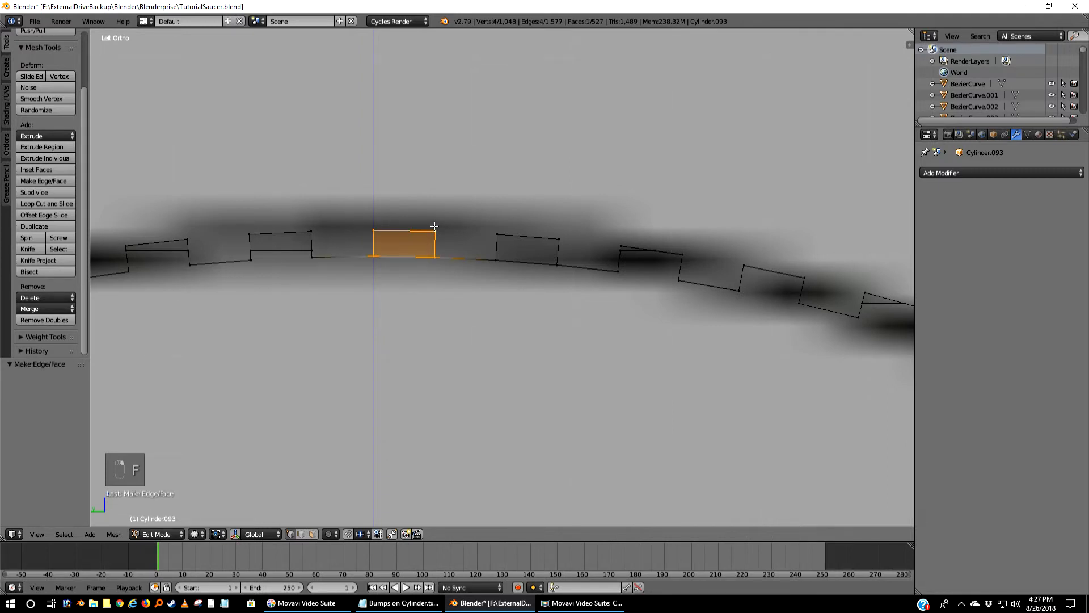
# - Delete the two extra inner vertices of the first tooth left of the top-centre one and fill its four corners with a face
pyautogui.click(311, 249)
pyautogui.keyDown('shift'); pyautogui.click(252, 249); pyautogui.keyUp('shift')
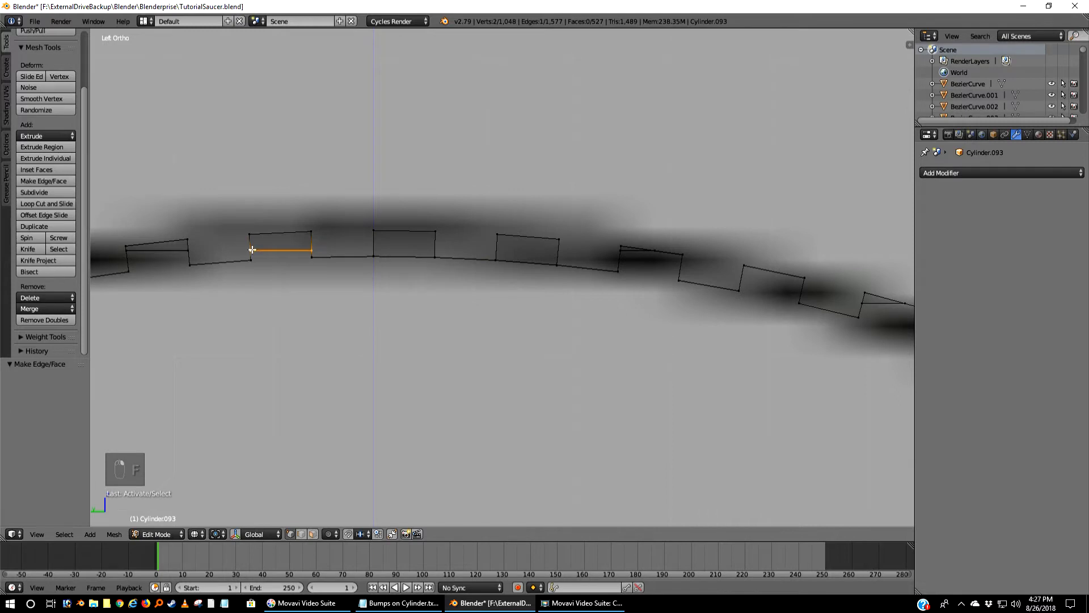
pyautogui.press('x')
pyautogui.click(253, 249)
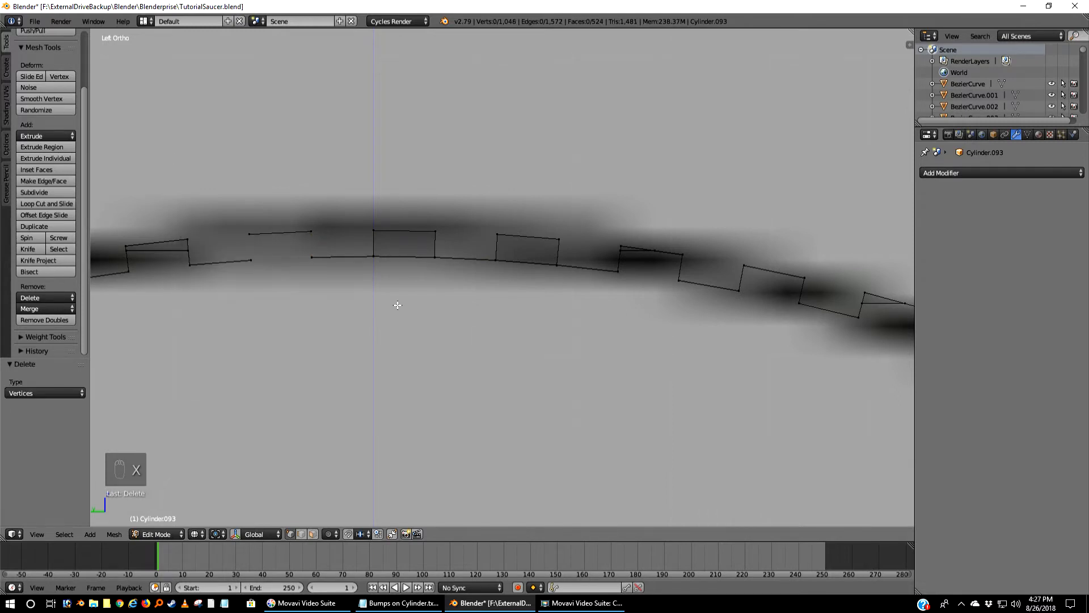
pyautogui.click(312, 257)
pyautogui.keyDown('shift'); pyautogui.click(311, 231); pyautogui.keyUp('shift')
pyautogui.keyDown('shift'); pyautogui.click(250, 233); pyautogui.keyUp('shift')
pyautogui.keyDown('shift'); pyautogui.click(251, 260); pyautogui.keyUp('shift')
pyautogui.press('f')
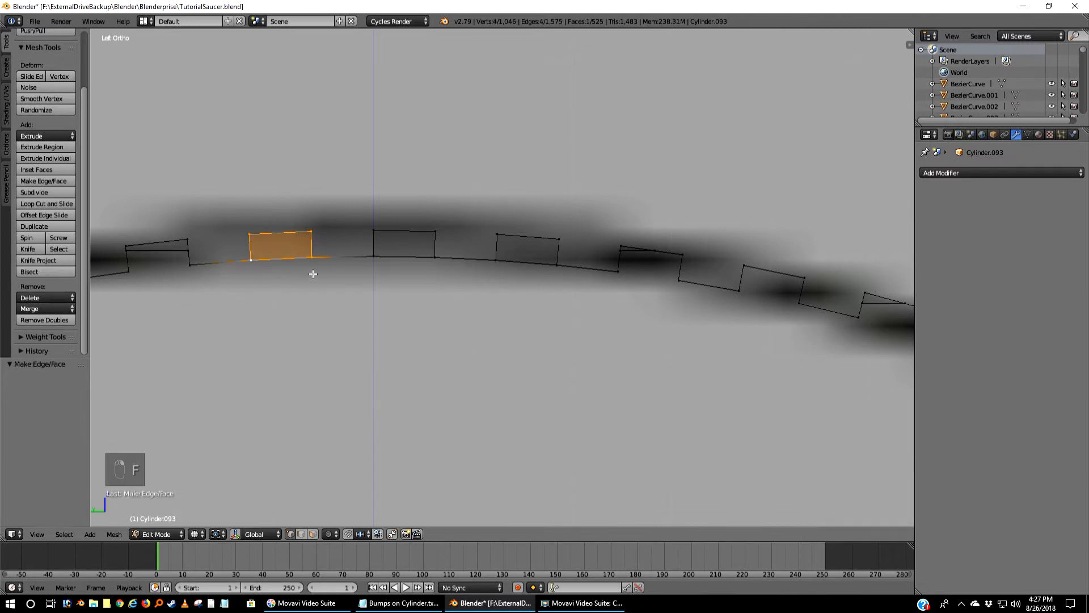
# - Delete the two extra vertices on the second tooth right of the top-centre one and fill its four corners with a face
pyautogui.scroll(-8, 312, 274)
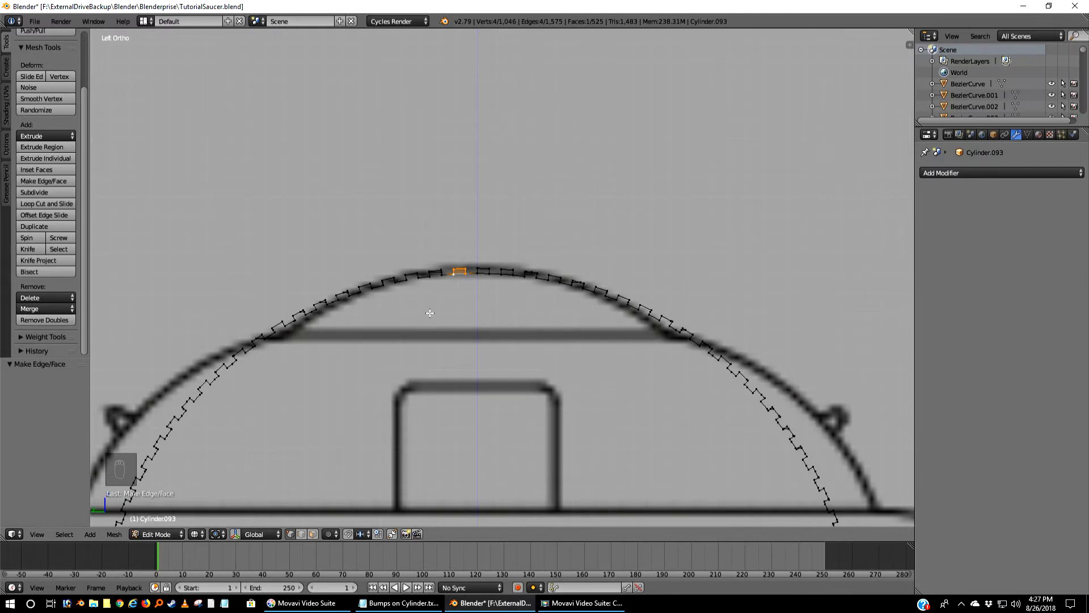
pyautogui.scroll(6, 444, 293)
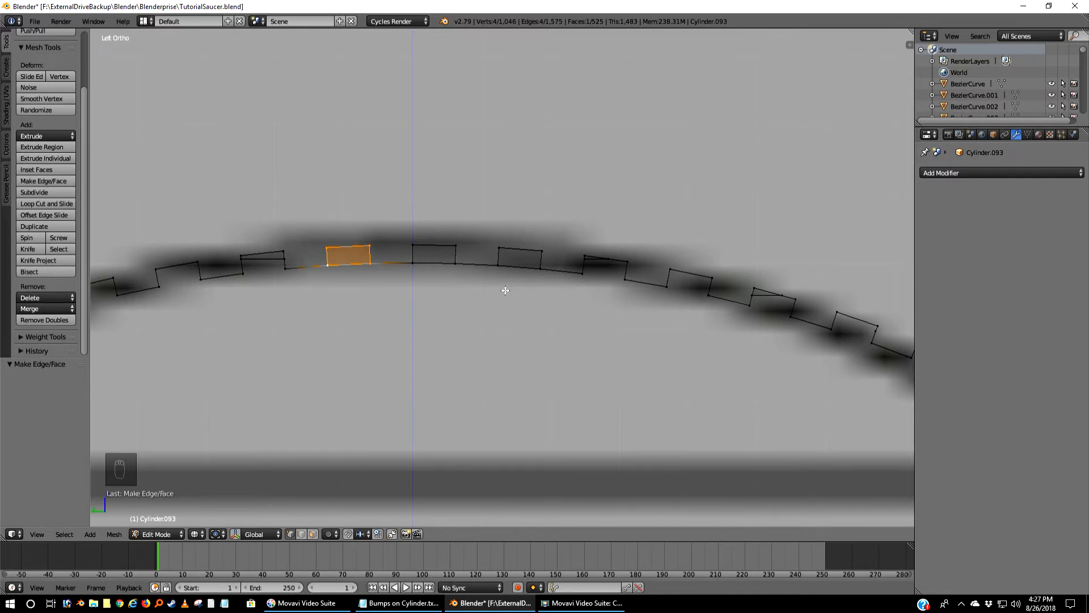
pyautogui.rightClick(607, 247)
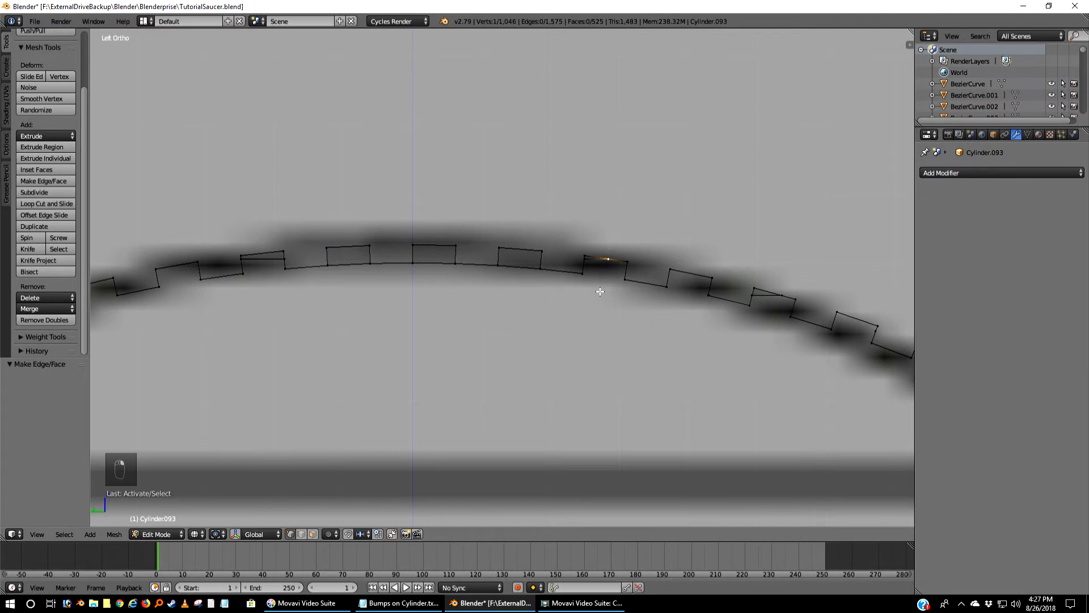
pyautogui.keyDown('shift'); pyautogui.moveTo(588, 327); pyautogui.dragTo(520, 298, button='middle'); pyautogui.keyUp('shift')
pyautogui.keyDown('shift'); pyautogui.rightClick(525, 233); pyautogui.keyUp('shift')
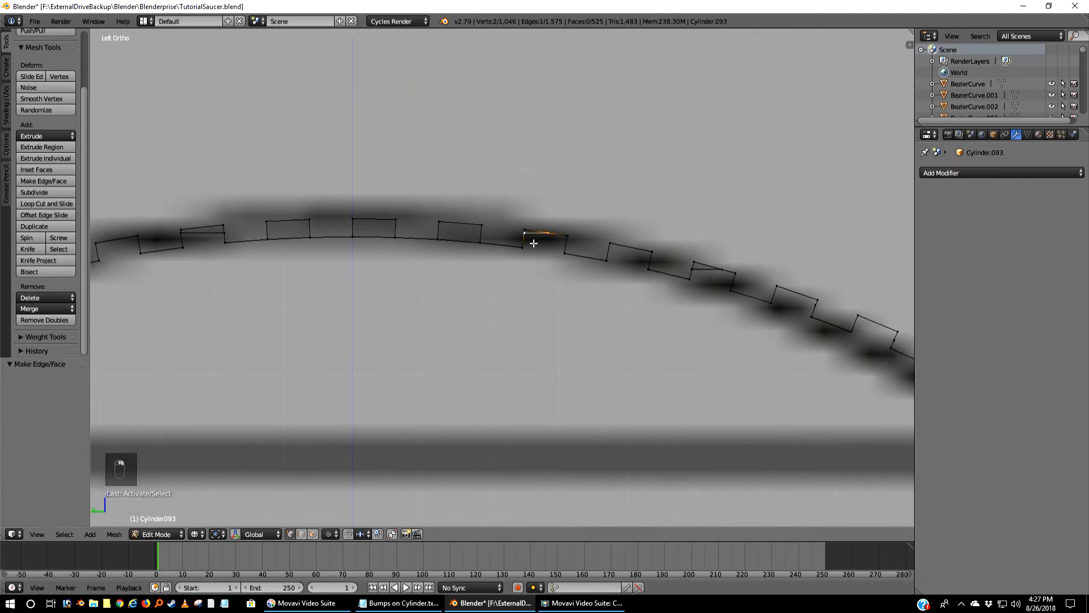
pyautogui.press('x')
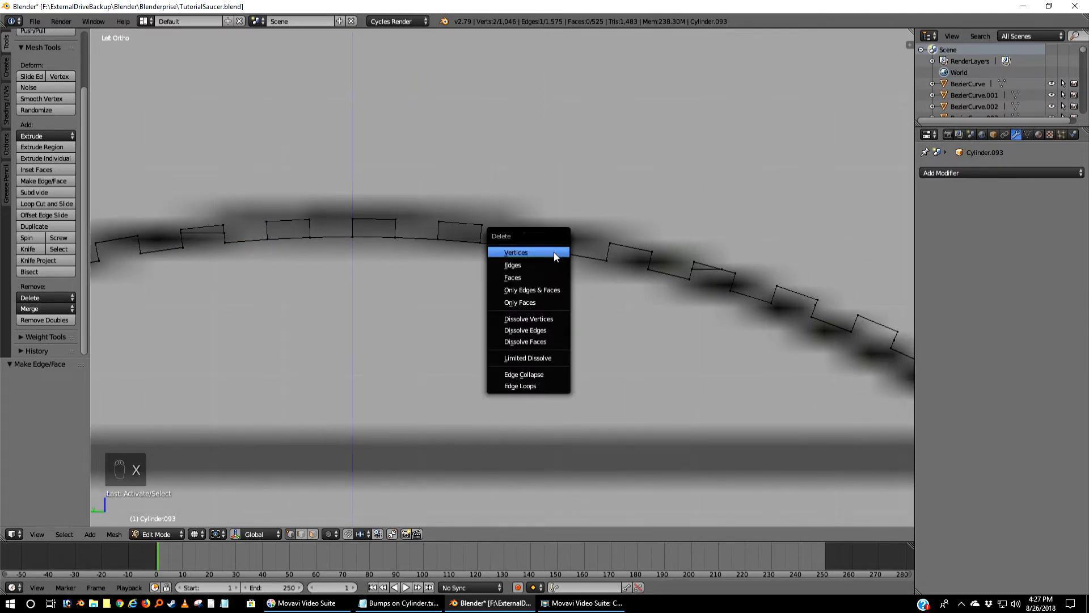
pyautogui.click(554, 252)
pyautogui.keyDown('shift'); pyautogui.rightClick(525, 240); pyautogui.keyUp('shift')
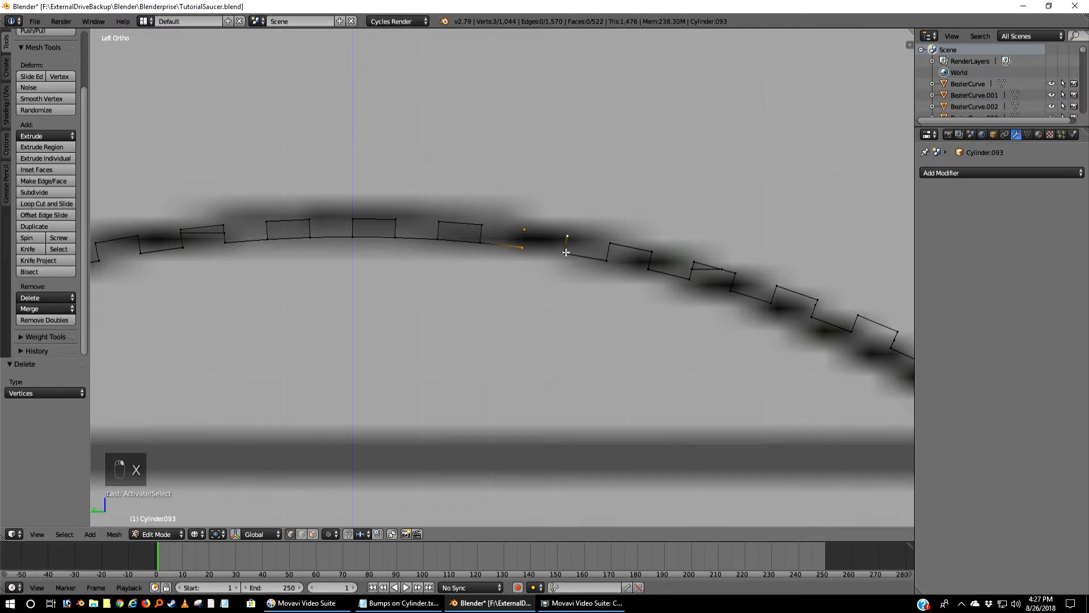
pyautogui.keyDown('shift'); pyautogui.rightClick(567, 252); pyautogui.keyUp('shift')
pyautogui.press('f')
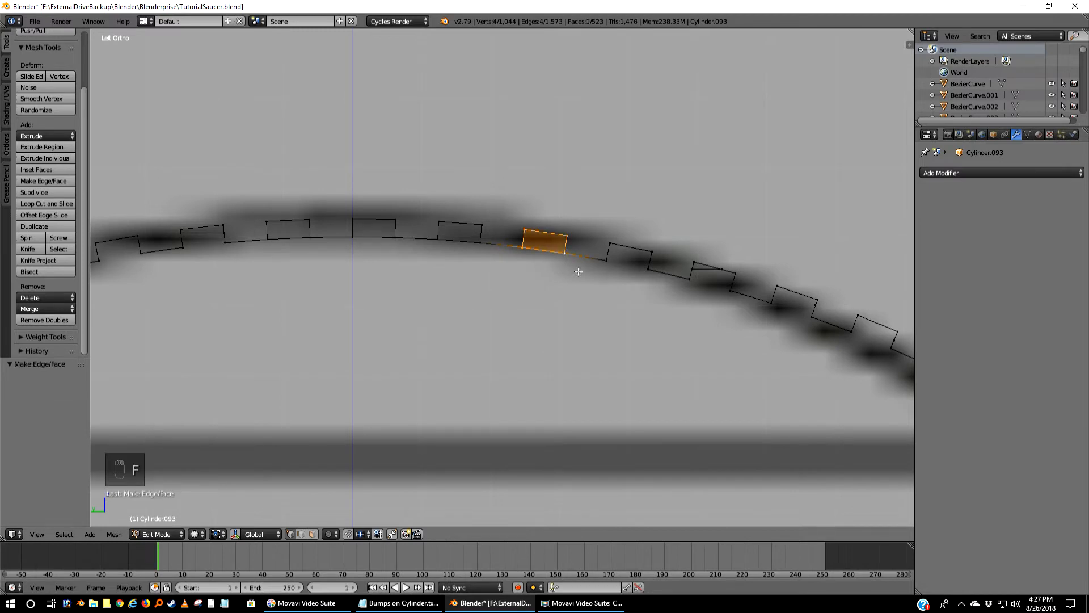
# - Fill the third tooth right of the top-centre one with a face across its two outer and two base corners
pyautogui.rightClick(610, 243)
pyautogui.keyDown('shift'); pyautogui.rightClick(606, 261); pyautogui.keyUp('shift')
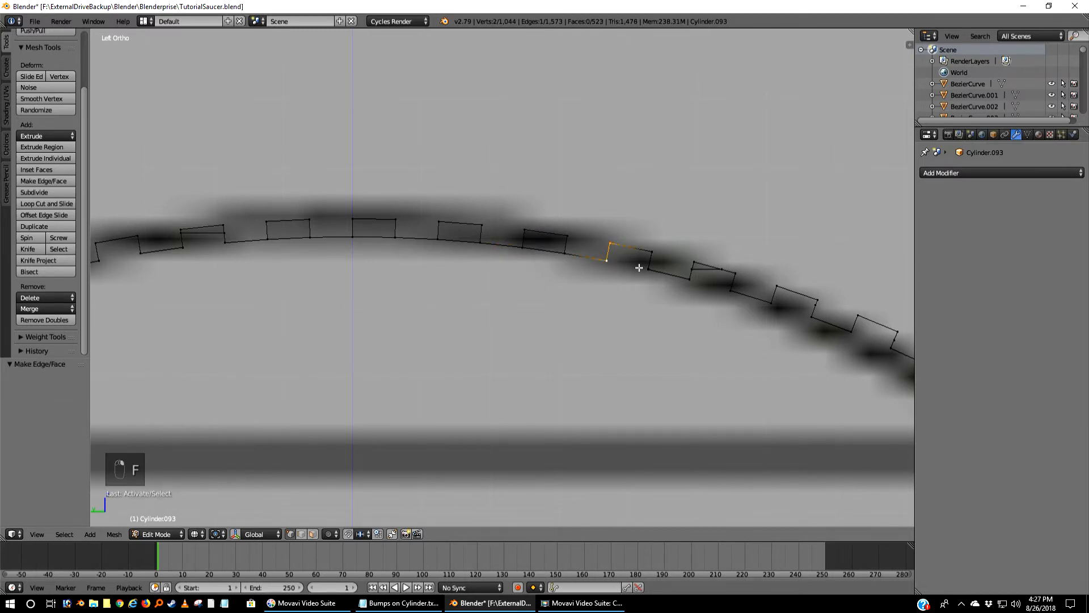
pyautogui.keyDown('shift'); pyautogui.rightClick(650, 253); pyautogui.keyUp('shift')
pyautogui.keyDown('shift'); pyautogui.rightClick(646, 268); pyautogui.keyUp('shift')
pyautogui.press('f')
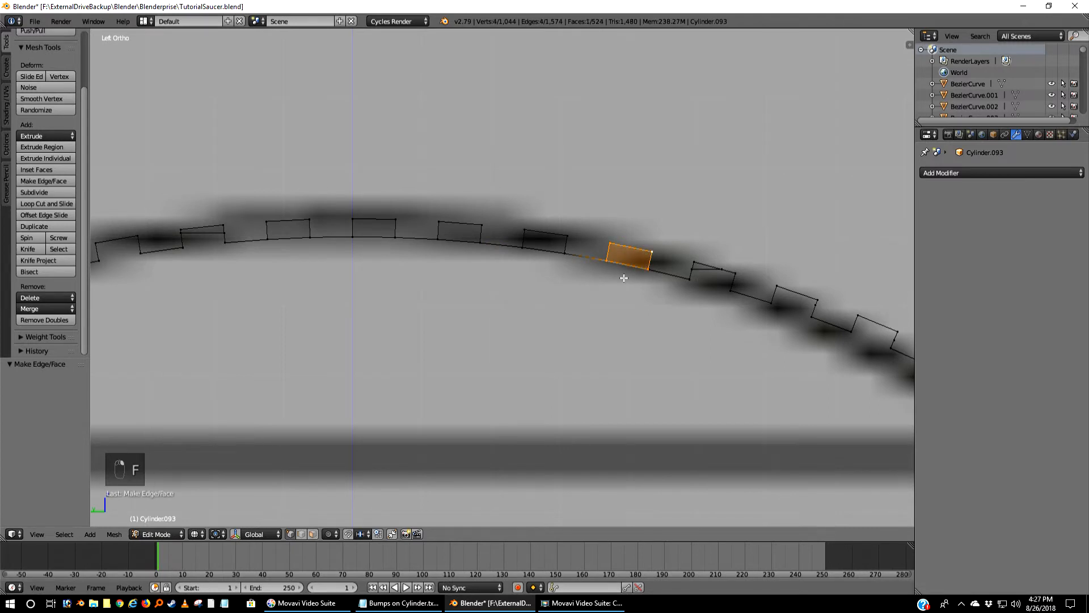
# - Delete the two extra vertices on the fourth tooth right of the top-centre one, fill its four corners, and clear the selection
pyautogui.rightClick(694, 273)
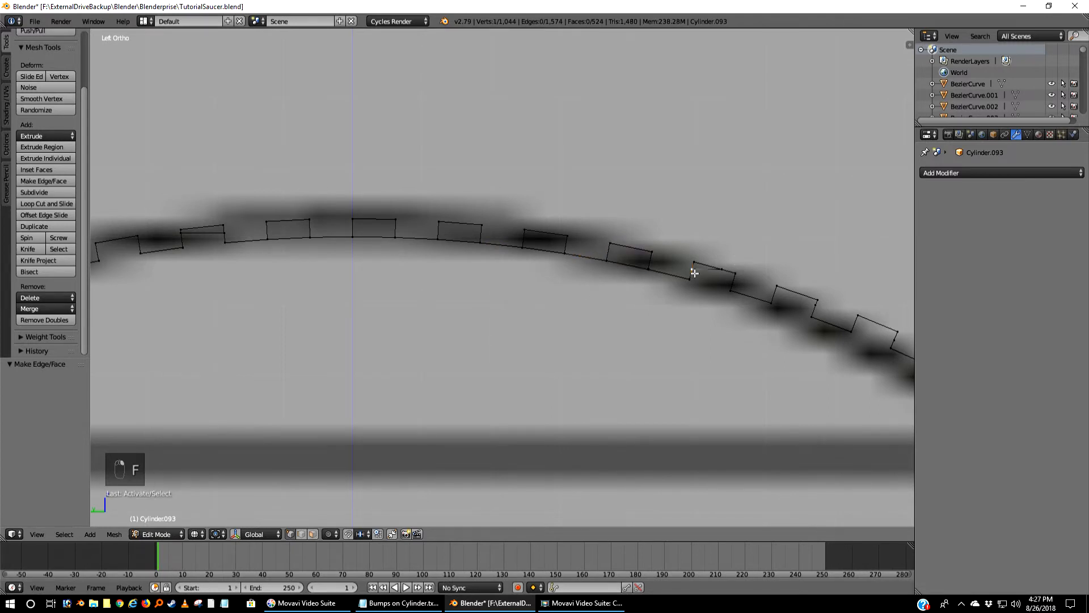
pyautogui.keyDown('shift'); pyautogui.rightClick(716, 269); pyautogui.keyUp('shift')
pyautogui.press('x')
pyautogui.click(711, 307)
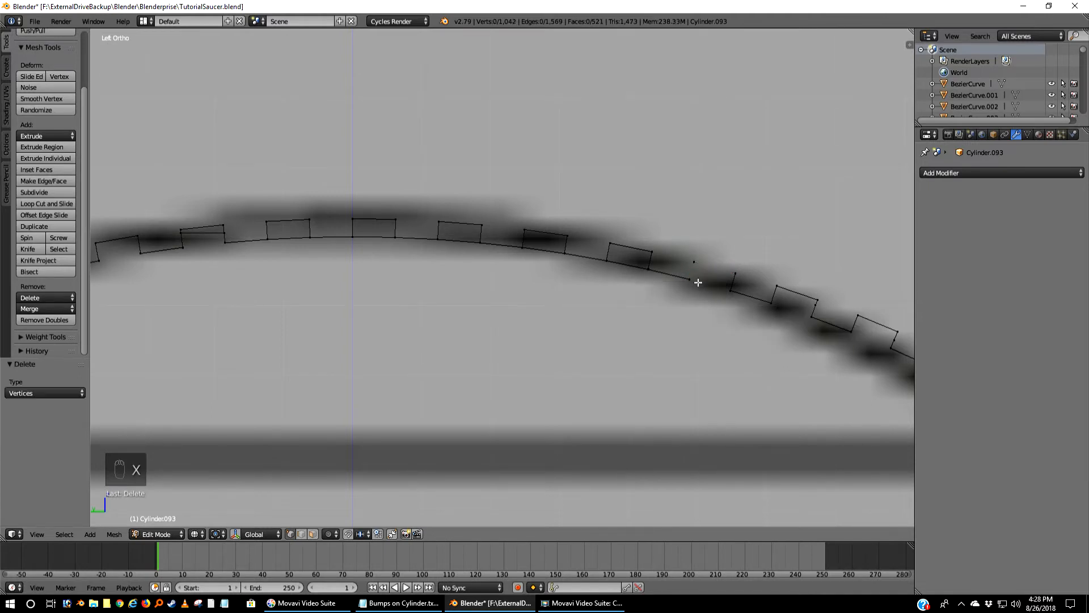
pyautogui.rightClick(697, 282)
pyautogui.keyDown('shift'); pyautogui.rightClick(696, 254); pyautogui.keyUp('shift')
pyautogui.keyDown('shift'); pyautogui.rightClick(734, 268); pyautogui.keyUp('shift')
pyautogui.keyDown('shift'); pyautogui.rightClick(734, 286); pyautogui.keyUp('shift')
pyautogui.press('f')
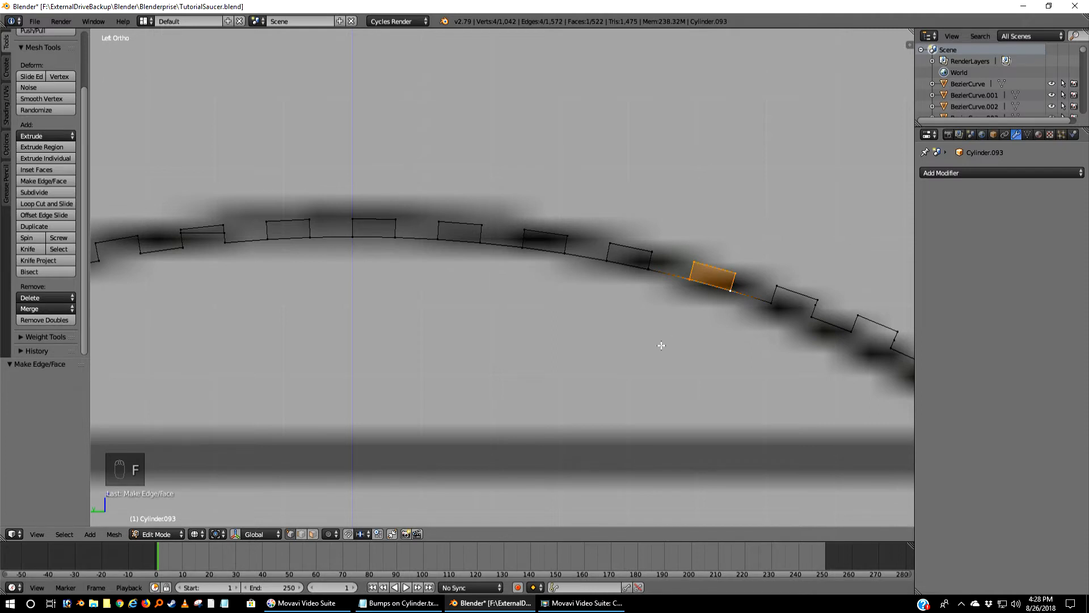
pyautogui.press('a')
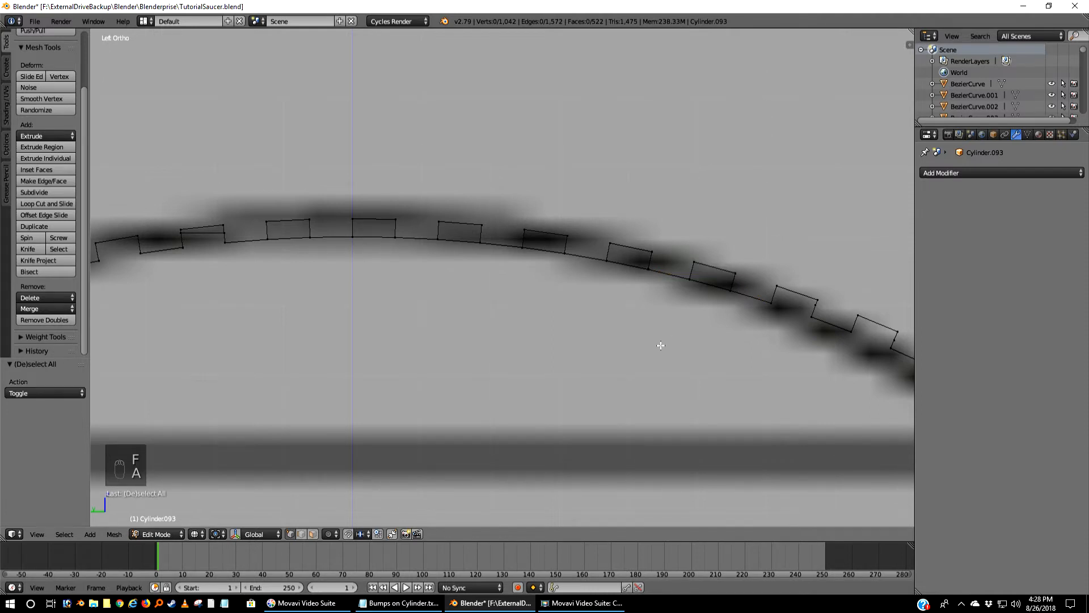
# - Save the project file with the repaired rim teeth
pyautogui.scroll(-5, 660, 345)
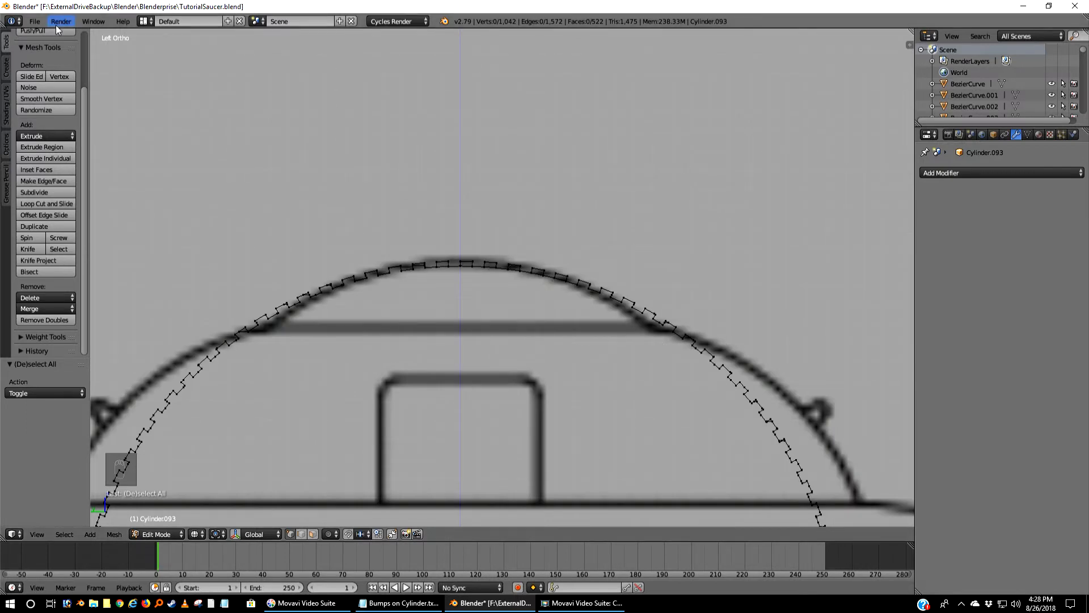
pyautogui.click(36, 22)
pyautogui.click(62, 108)
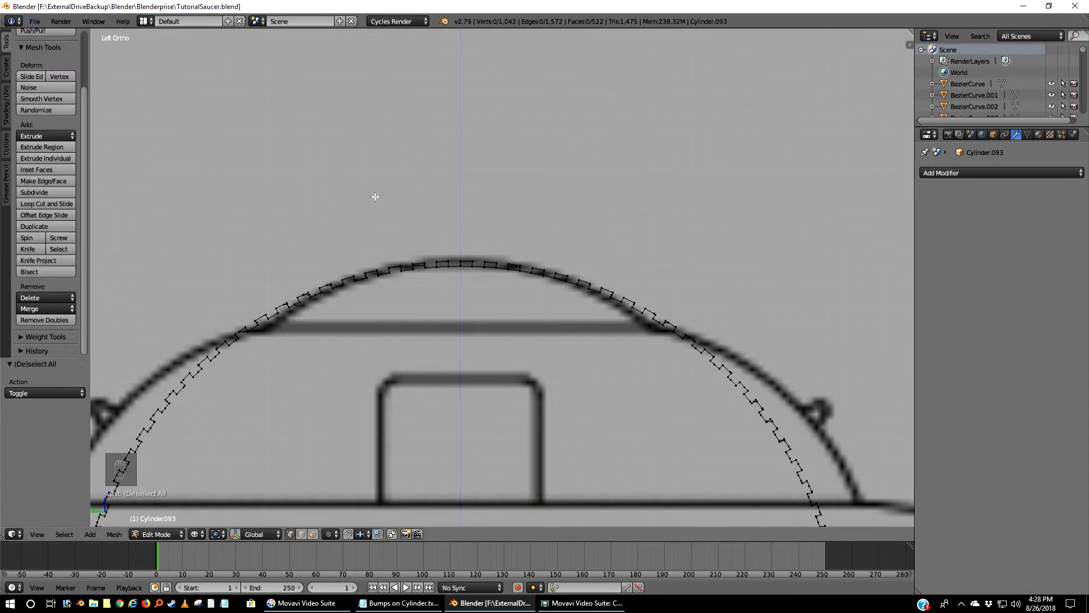
# - Return to Object Mode in front view and show only the layers with the S-curved cutter block and uncut ribbed cylinder in solid shading
pyautogui.press('KP_1')
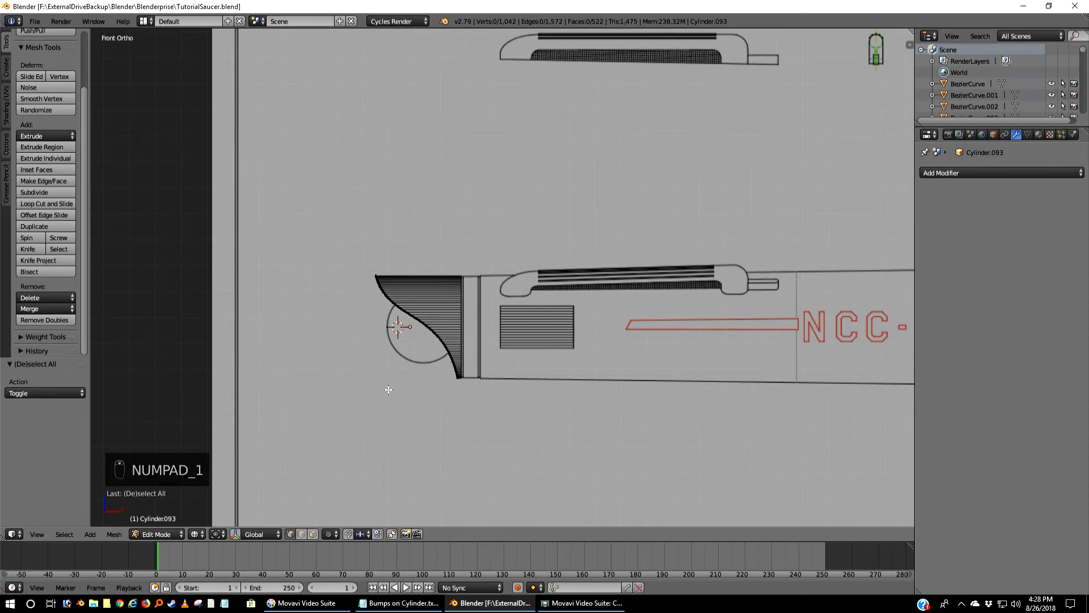
pyautogui.press('Tab')
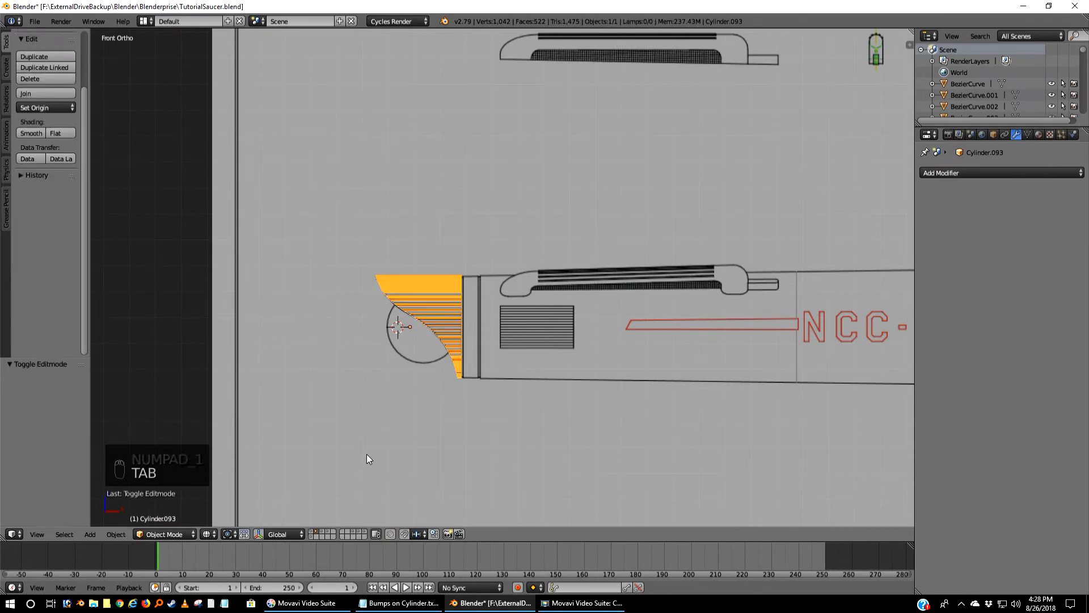
pyautogui.click(311, 535)
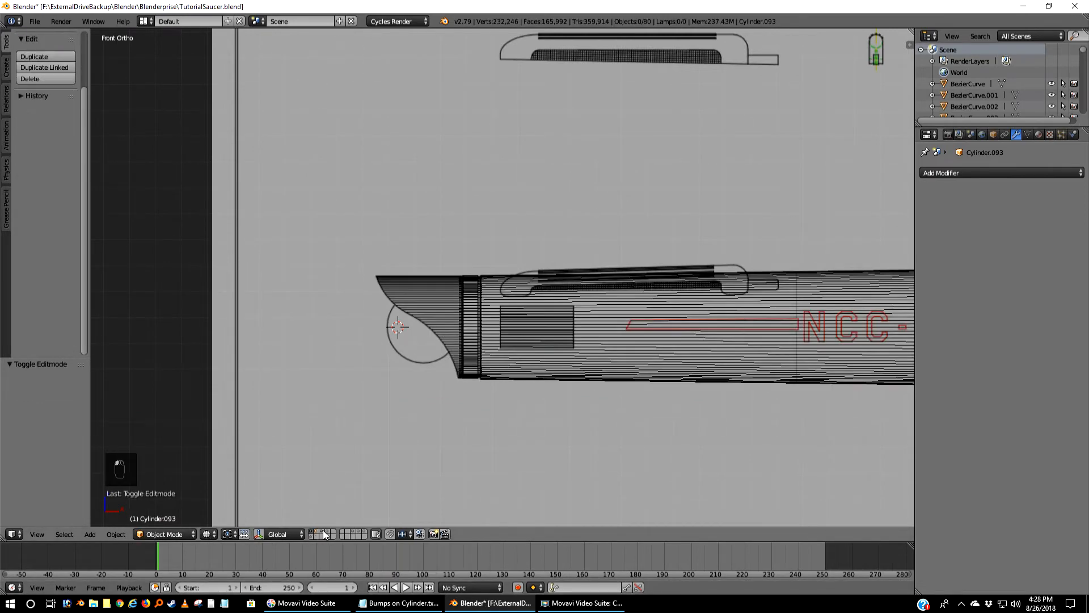
pyautogui.click(323, 536)
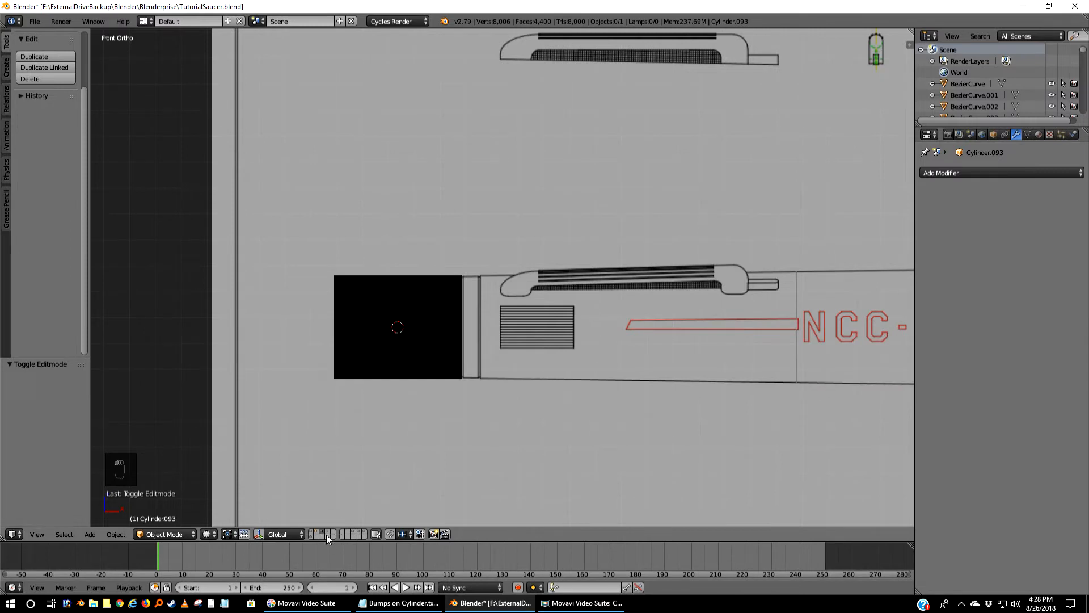
pyautogui.click(328, 532)
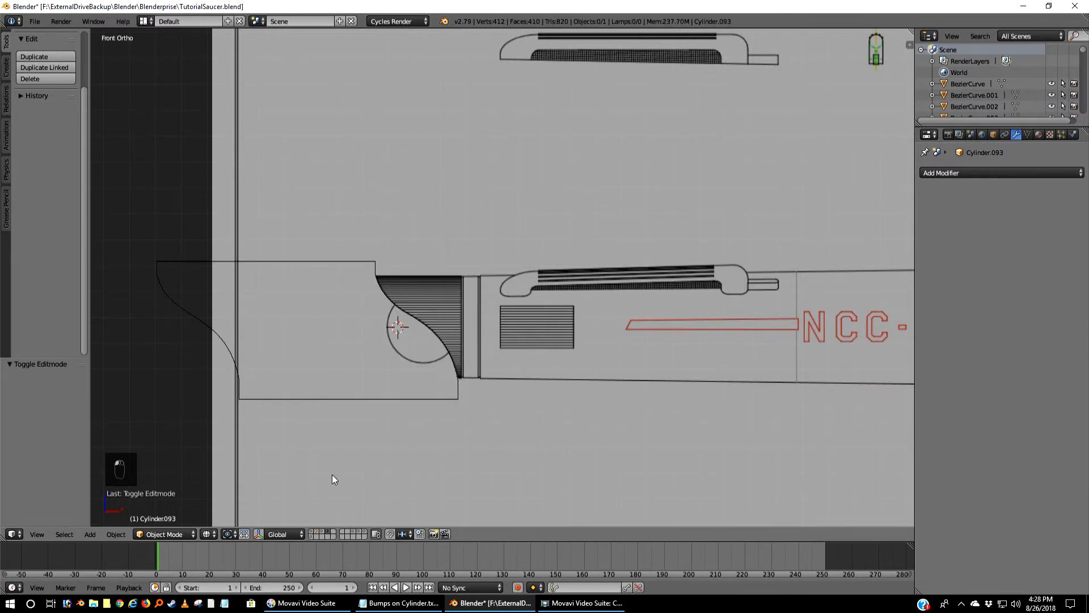
pyautogui.press('z')
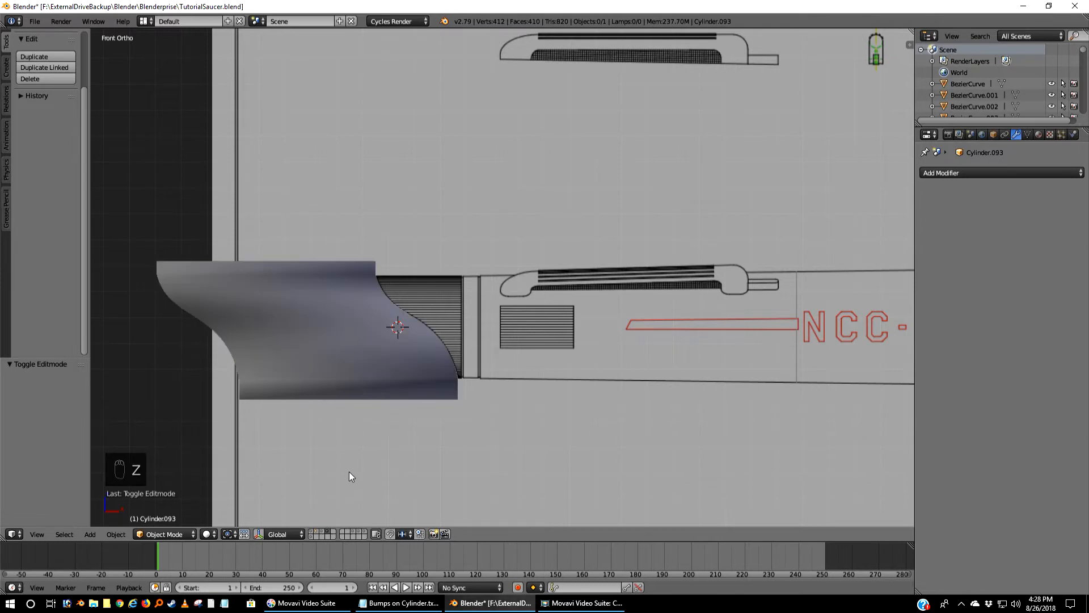
pyautogui.keyDown('shift'); pyautogui.click(322, 532); pyautogui.keyUp('shift')
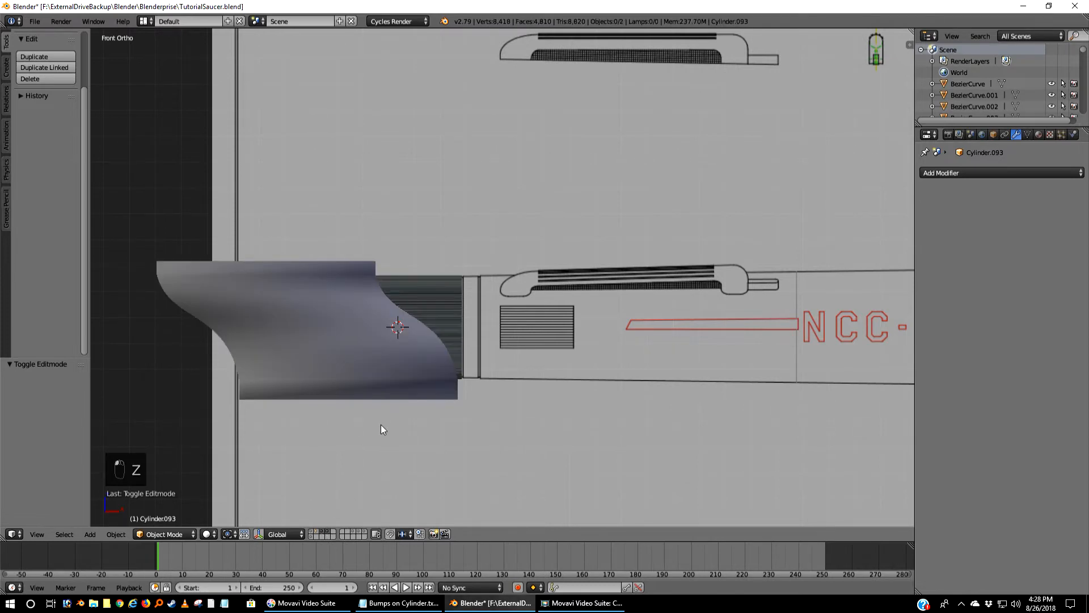
# - Set the S-curved cutter block to flat shading
pyautogui.moveTo(318, 391); pyautogui.dragTo(219, 390, button='middle')
pyautogui.rightClick(311, 266)
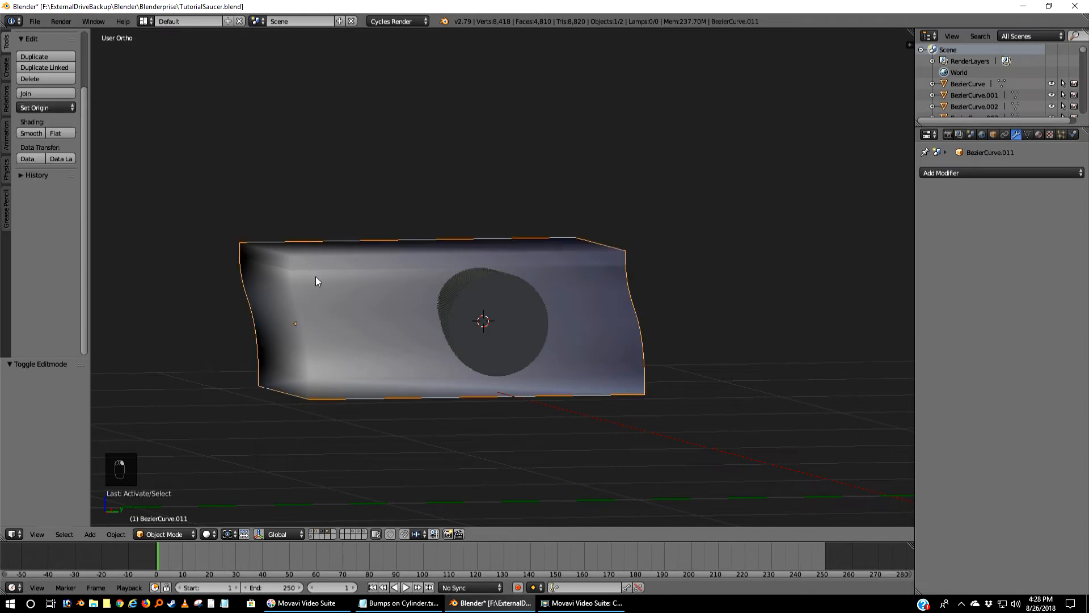
pyautogui.click(57, 134)
# - Add a Boolean modifier to the uncut ribbed cylinder and set its operation to Difference
pyautogui.moveTo(333, 219); pyautogui.dragTo(420, 235, button='middle')
pyautogui.rightClick(436, 301)
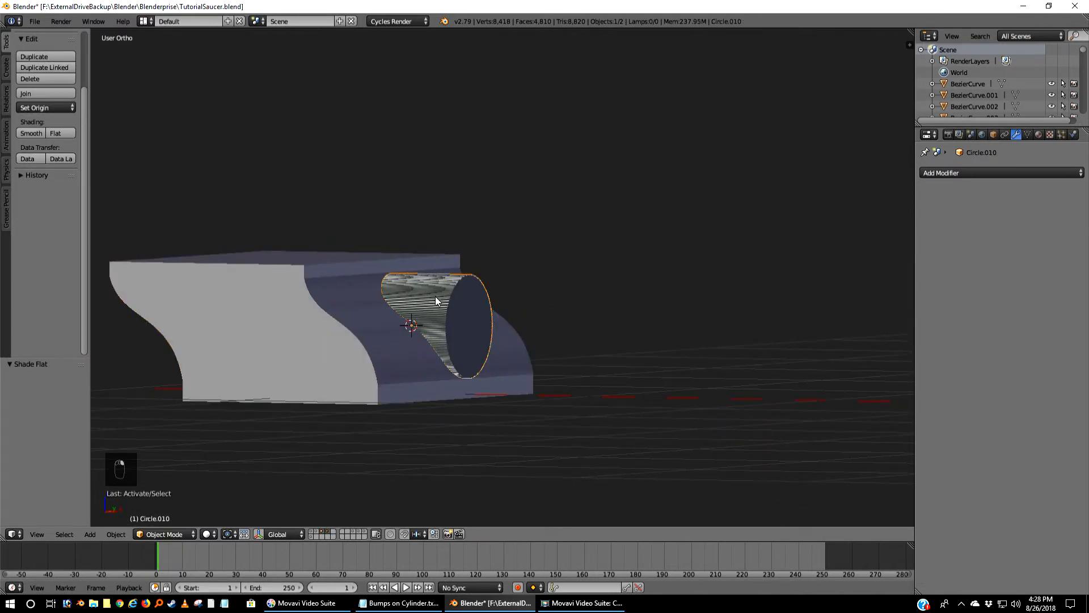
pyautogui.press('KP_1')
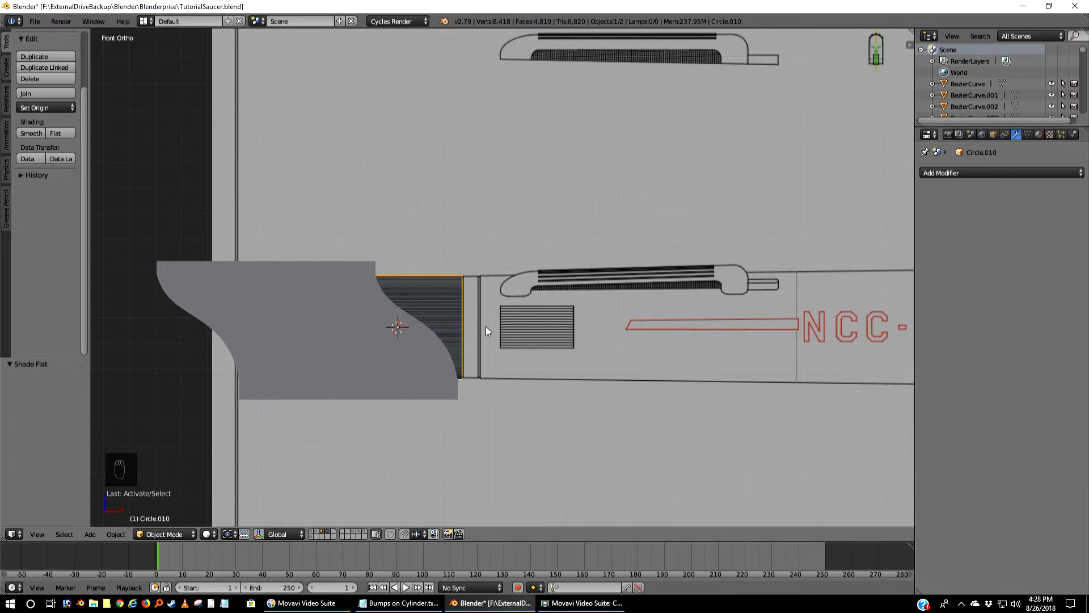
pyautogui.click(944, 177)
pyautogui.click(879, 224)
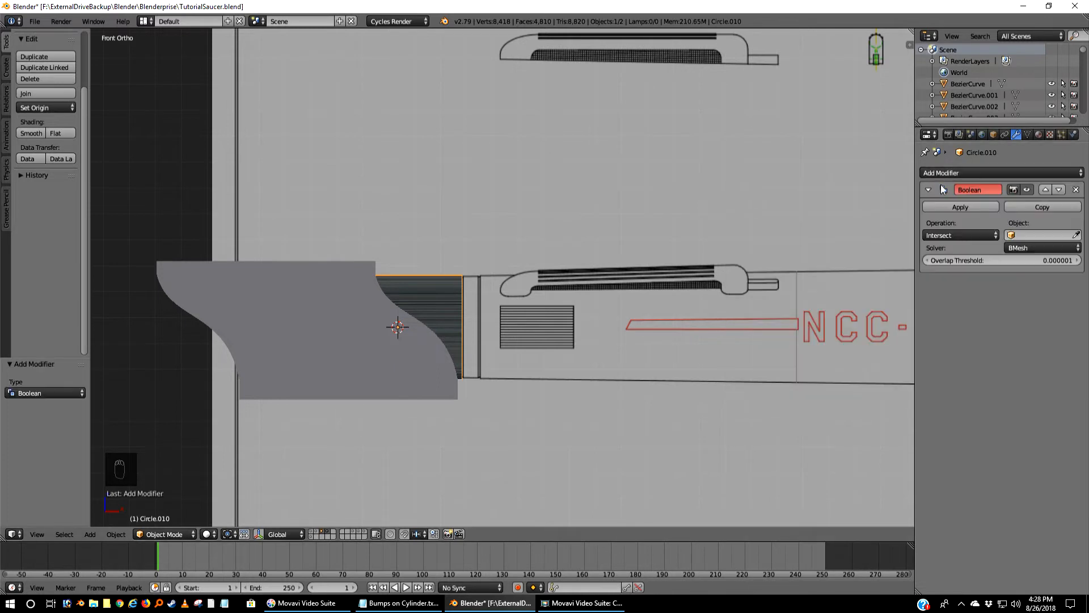
pyautogui.click(951, 235)
pyautogui.click(943, 199)
# - Use the S-curved cutter block as the Boolean object and apply the modifier to the ribbed cylinder
pyautogui.click(1076, 237)
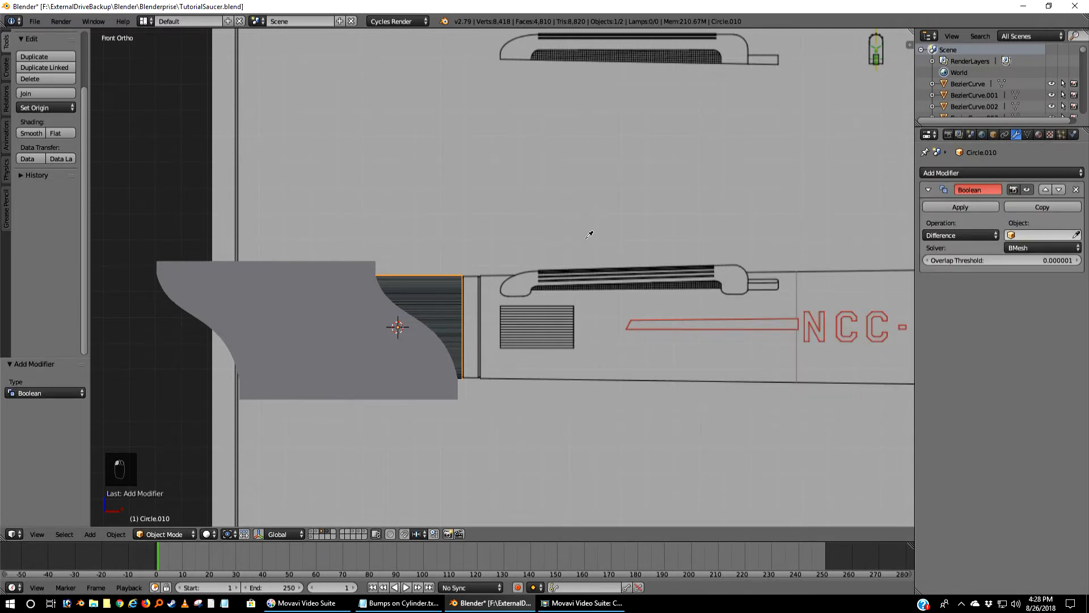
pyautogui.click(282, 312)
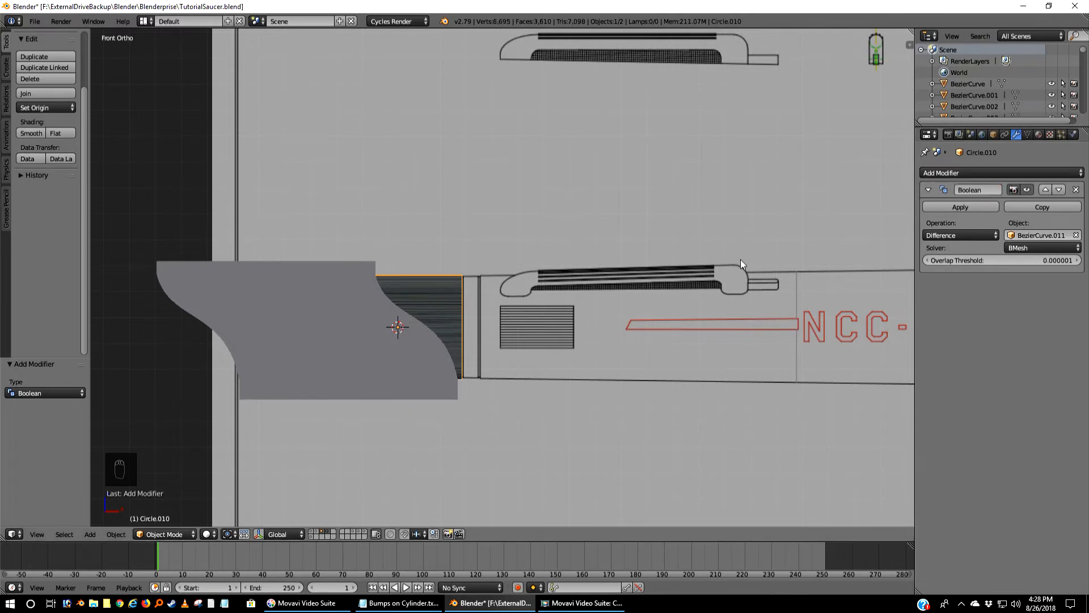
pyautogui.click(960, 206)
# - Move the S-curved cutter block to a hidden layer so only the cut cylinder stays in view
pyautogui.rightClick(318, 332)
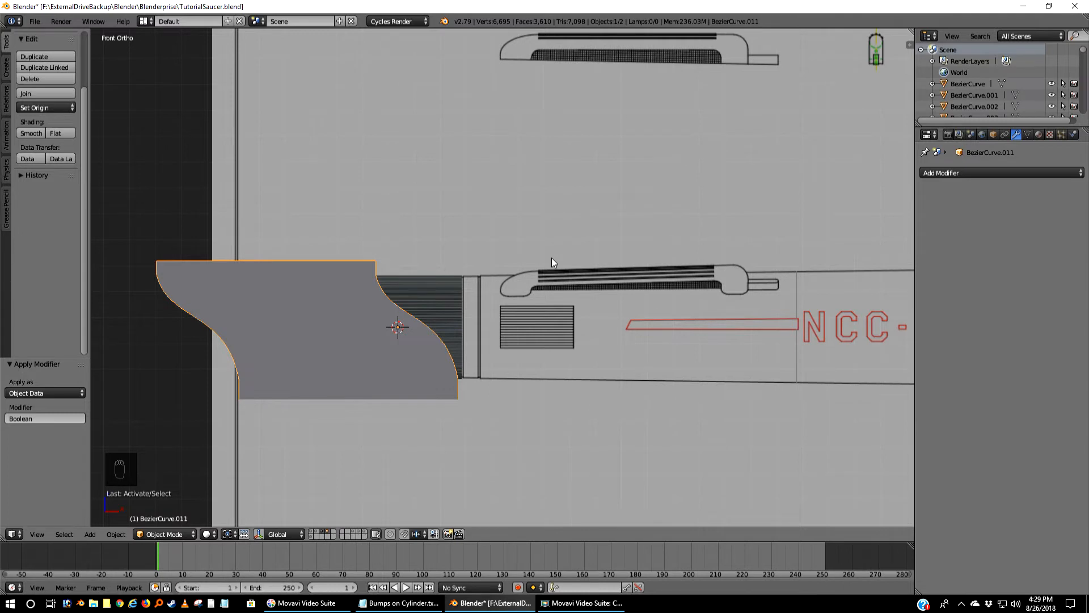
pyautogui.press('m')
pyautogui.press('m')
pyautogui.click(787, 318)
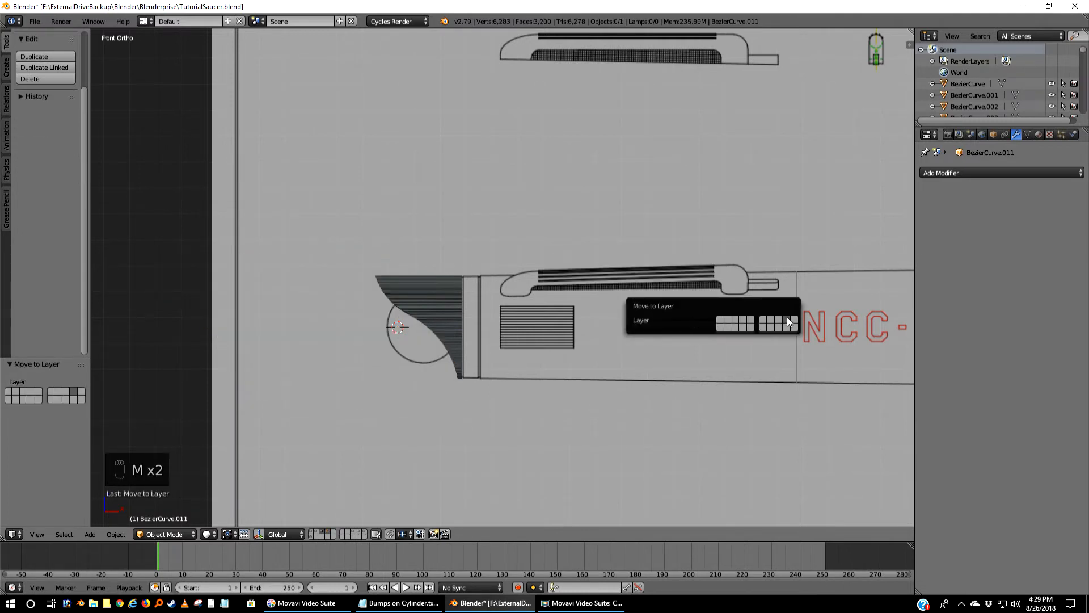
# - Examine the ribbed cylinder's curved cut end in Edit Mode and Object Mode, in both wireframe and solid shading
pyautogui.rightClick(426, 314)
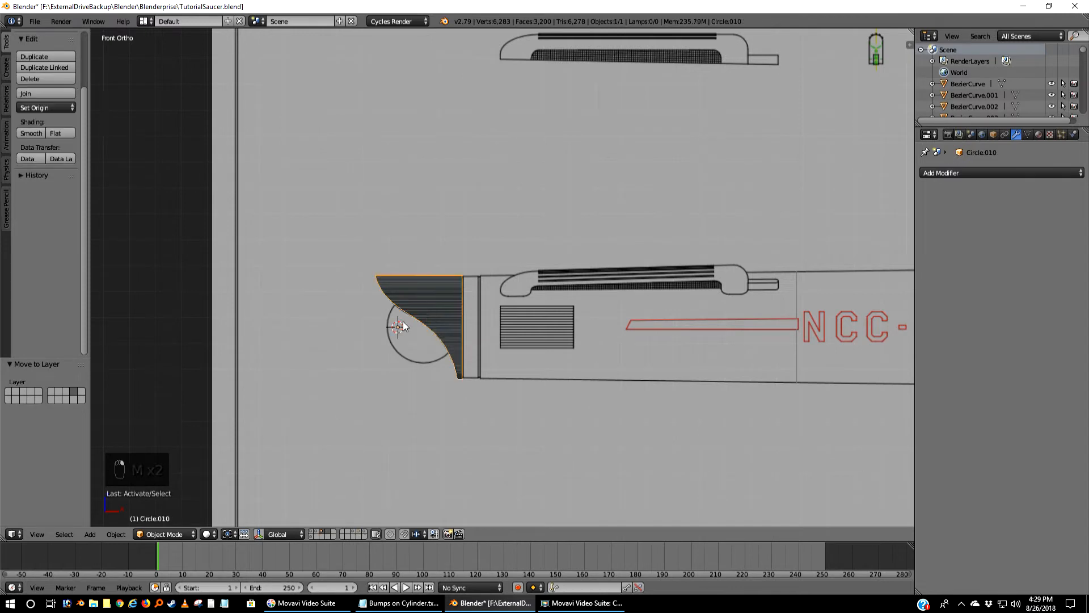
pyautogui.moveTo(403, 321); pyautogui.dragTo(516, 294, button='middle')
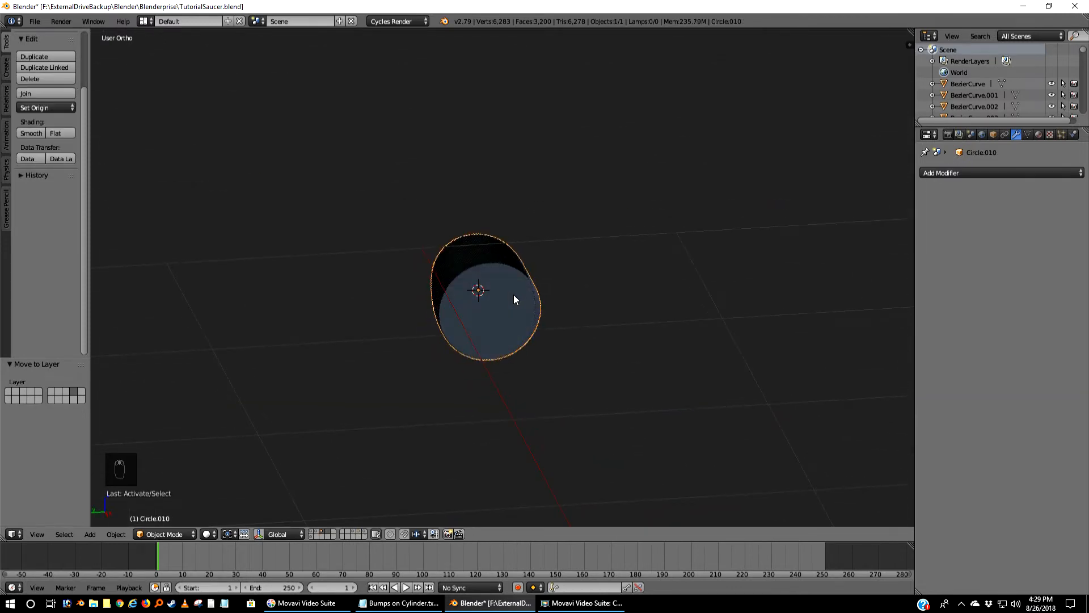
pyautogui.press('Tab')
pyautogui.scroll(4, 522, 294)
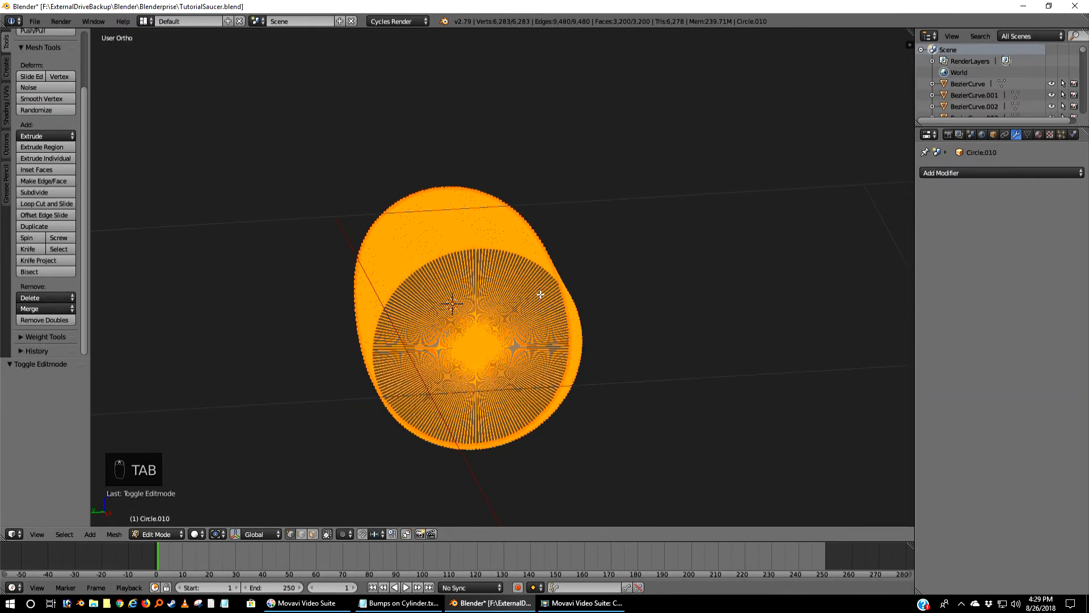
pyautogui.moveTo(540, 295)
pyautogui.mouseDown(button='middle')
pyautogui.moveTo(509, 308)
pyautogui.moveTo(515, 321)
pyautogui.moveTo(576, 339)
pyautogui.mouseUp(button='middle')
pyautogui.press('z')
pyautogui.press('Tab')
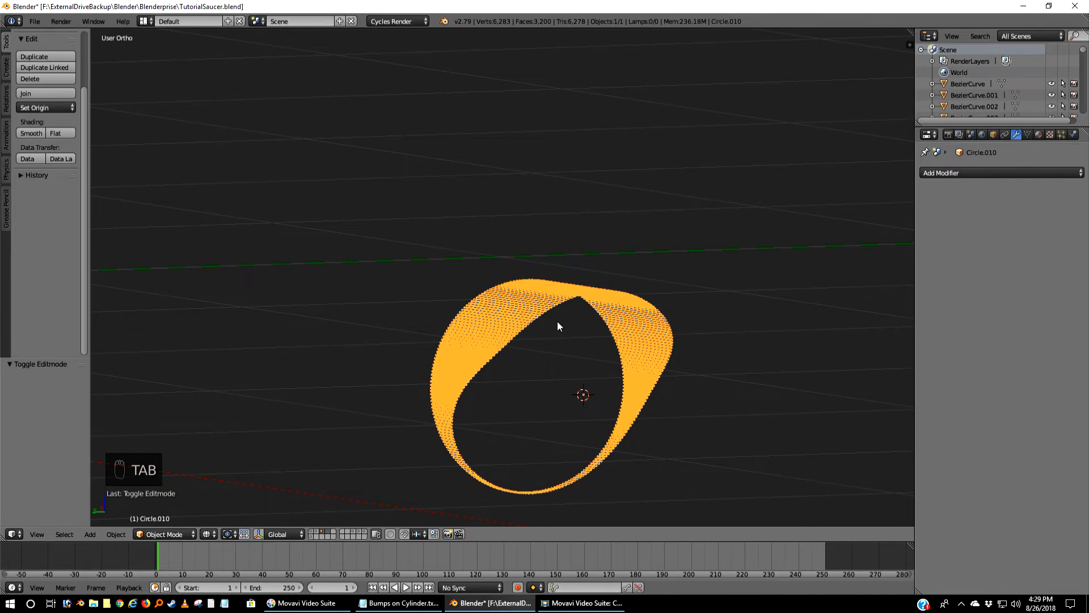
pyautogui.press('z')
pyautogui.moveTo(607, 323)
pyautogui.mouseDown(button='middle')
pyautogui.moveTo(593, 352)
pyautogui.moveTo(521, 333)
pyautogui.moveTo(494, 303)
pyautogui.moveTo(503, 270)
pyautogui.moveTo(491, 277)
pyautogui.moveTo(559, 280)
pyautogui.moveTo(625, 250)
pyautogui.moveTo(611, 254)
pyautogui.moveTo(658, 316)
pyautogui.moveTo(663, 294)
pyautogui.moveTo(571, 260)
pyautogui.moveTo(472, 271)
pyautogui.mouseUp(button='middle')
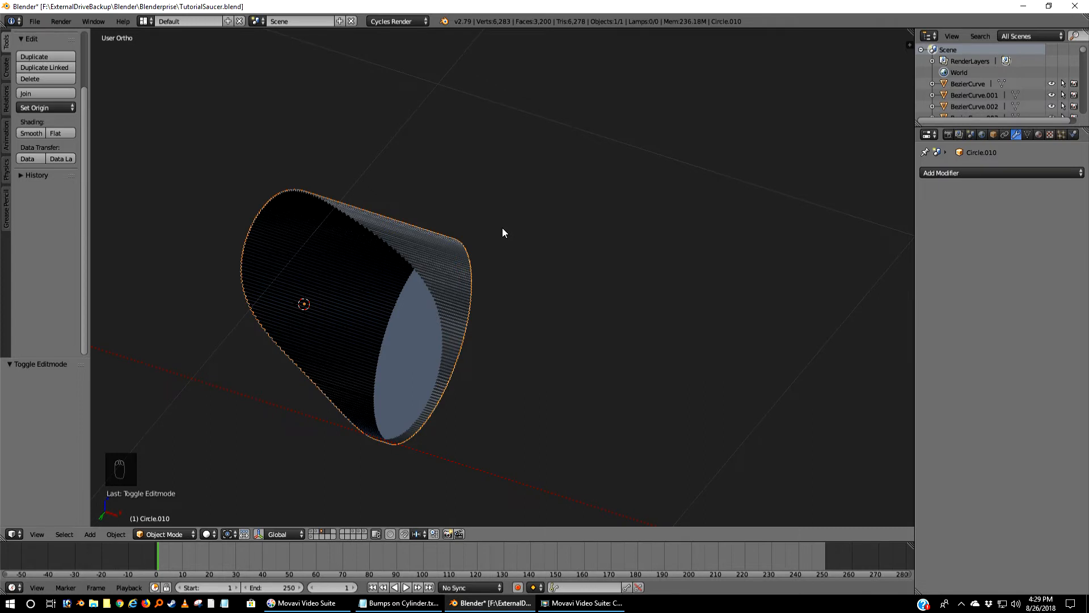
# - Undo the cutter's layer move and the Boolean cut back to the uncut cylinder, and show the front view in wireframe
pyautogui.hotkey('ctrl', 'z')
pyautogui.hotkey('ctrl', 'z')
pyautogui.hotkey('ctrl', 'z')
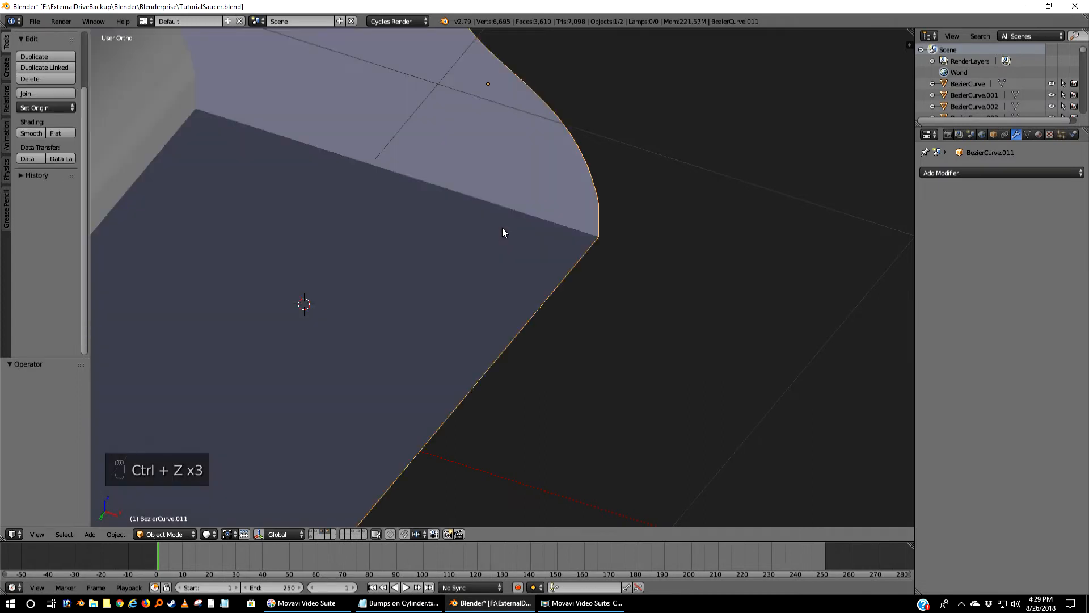
pyautogui.press('KP_1')
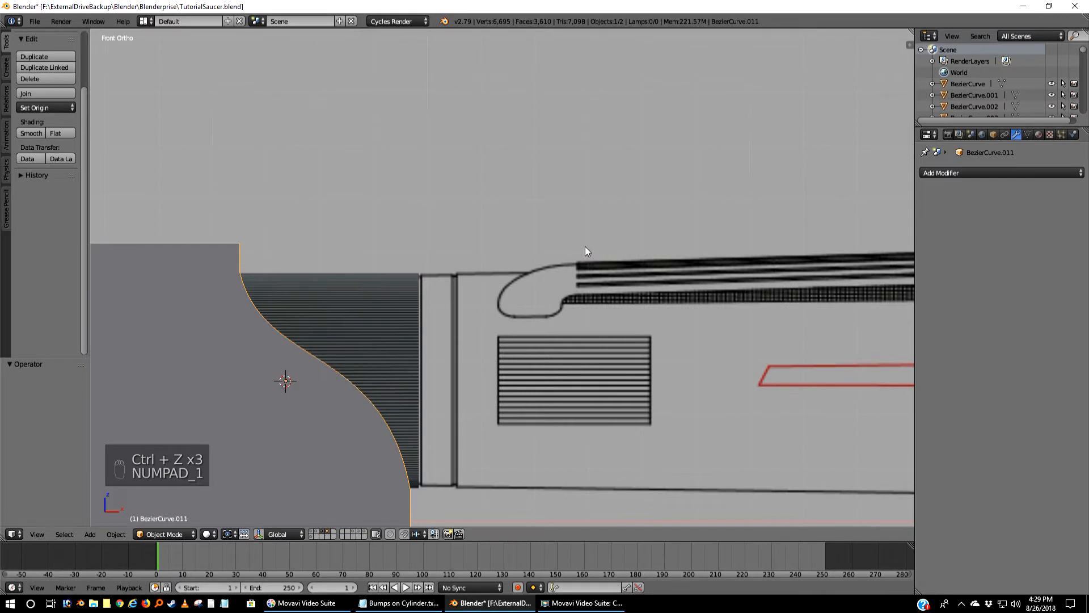
pyautogui.press('z')
pyautogui.scroll(-3, 514, 261)
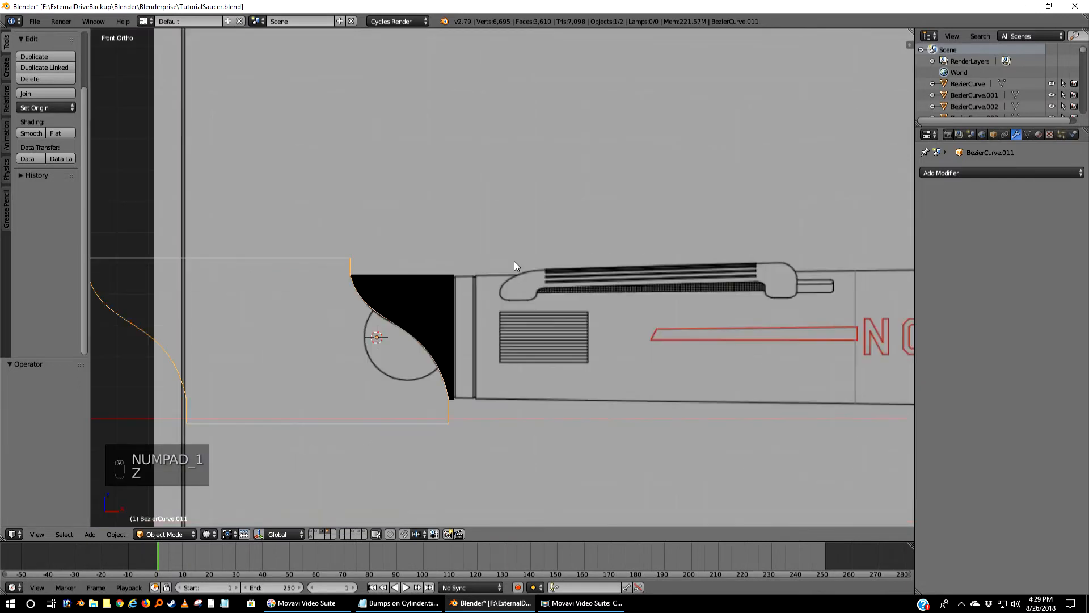
pyautogui.hotkey('ctrl', 'z')
pyautogui.hotkey('ctrl', 'z')
pyautogui.hotkey('ctrl', 'z')
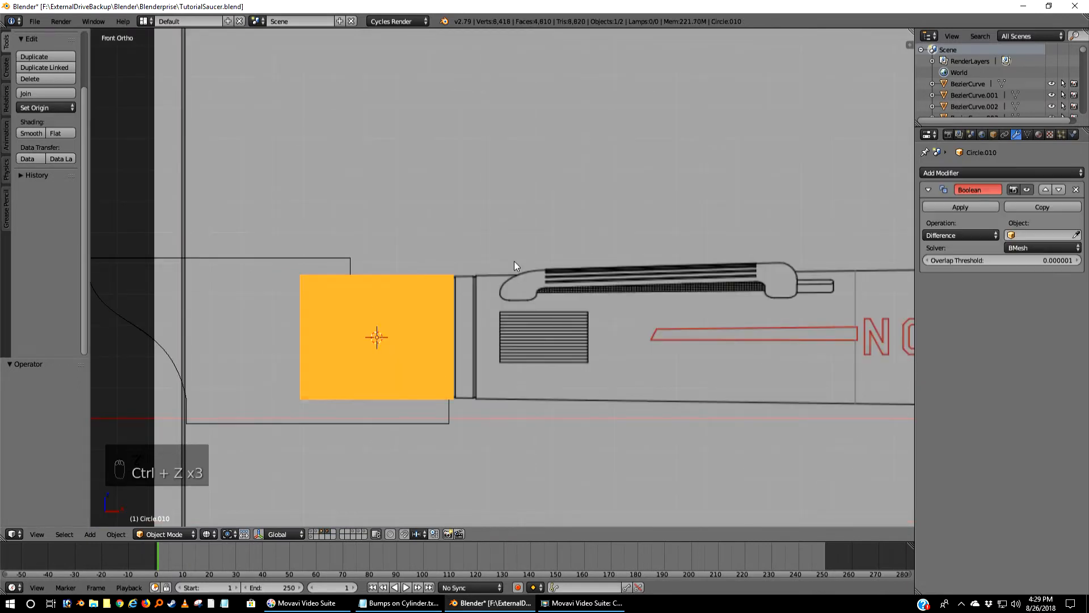
# - Flatten the cutter block's curved end farthest from the saucer by scaling its vertices to 0 along X
pyautogui.rightClick(233, 259)
pyautogui.scroll(-3, 234, 253)
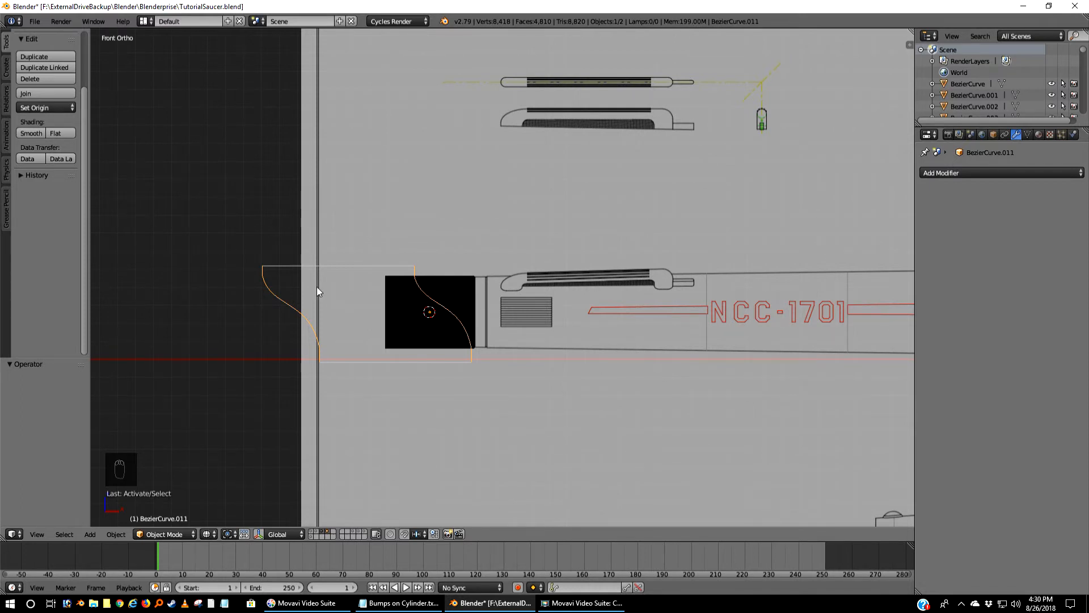
pyautogui.press('Tab')
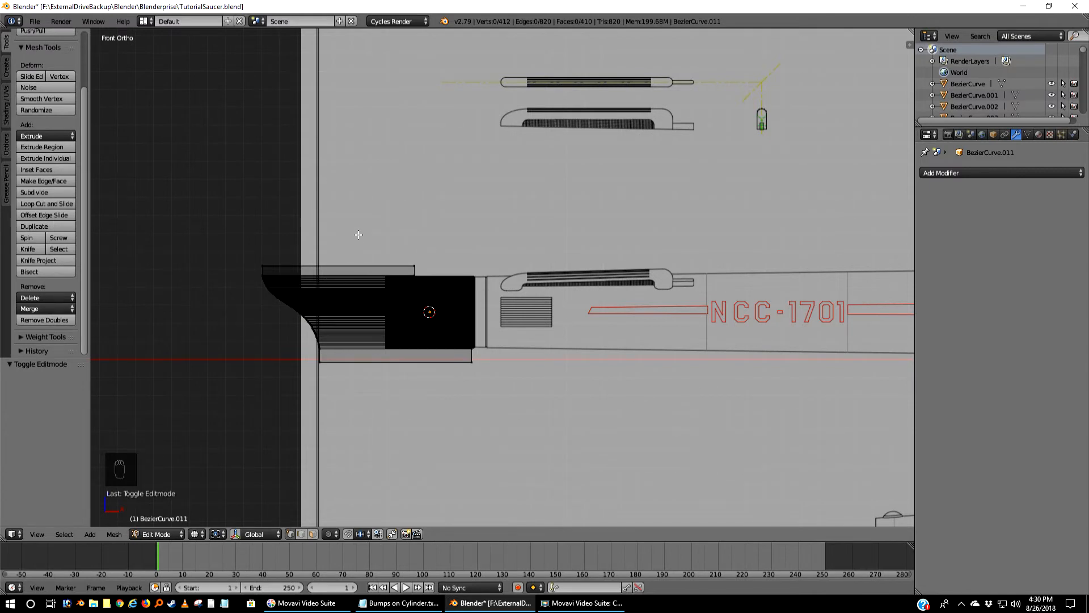
pyautogui.press('b')
pyautogui.moveTo(358, 234); pyautogui.dragTo(205, 457)
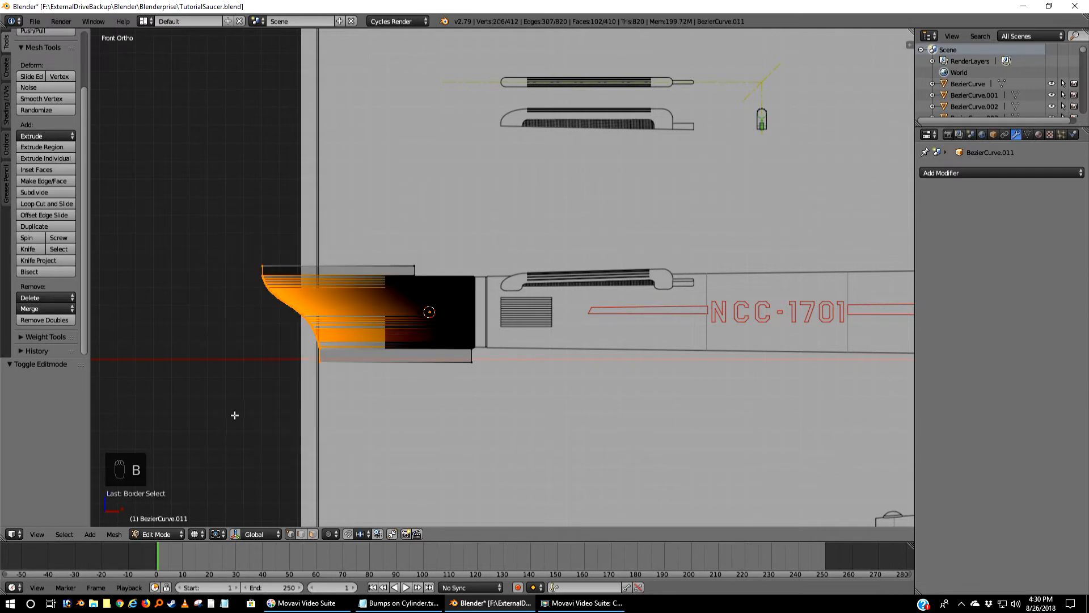
pyautogui.moveTo(219, 447); pyautogui.dragTo(267, 360, button='middle')
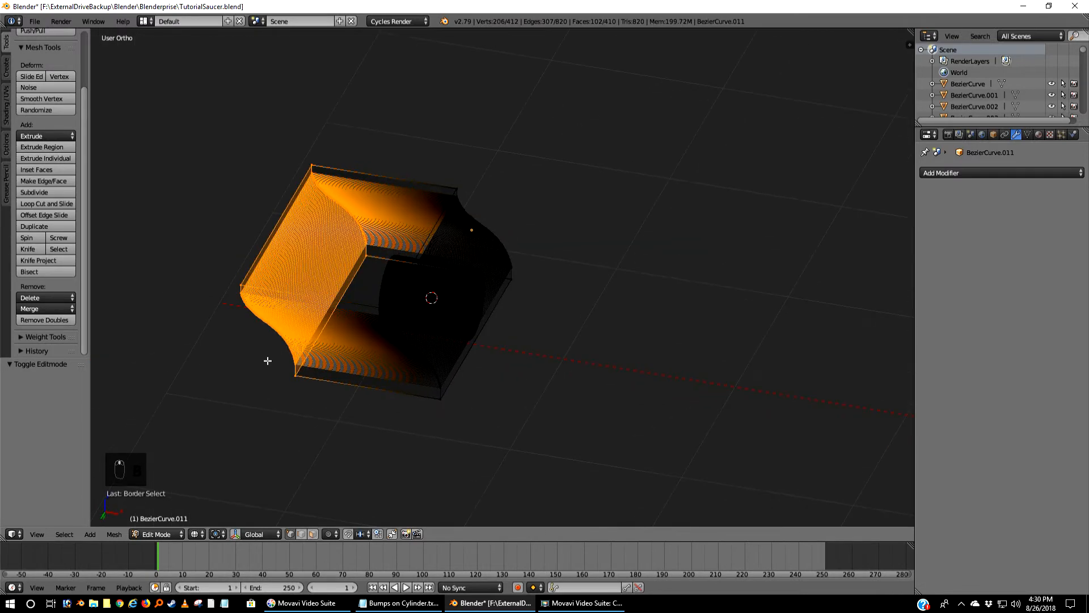
pyautogui.press('KP_1')
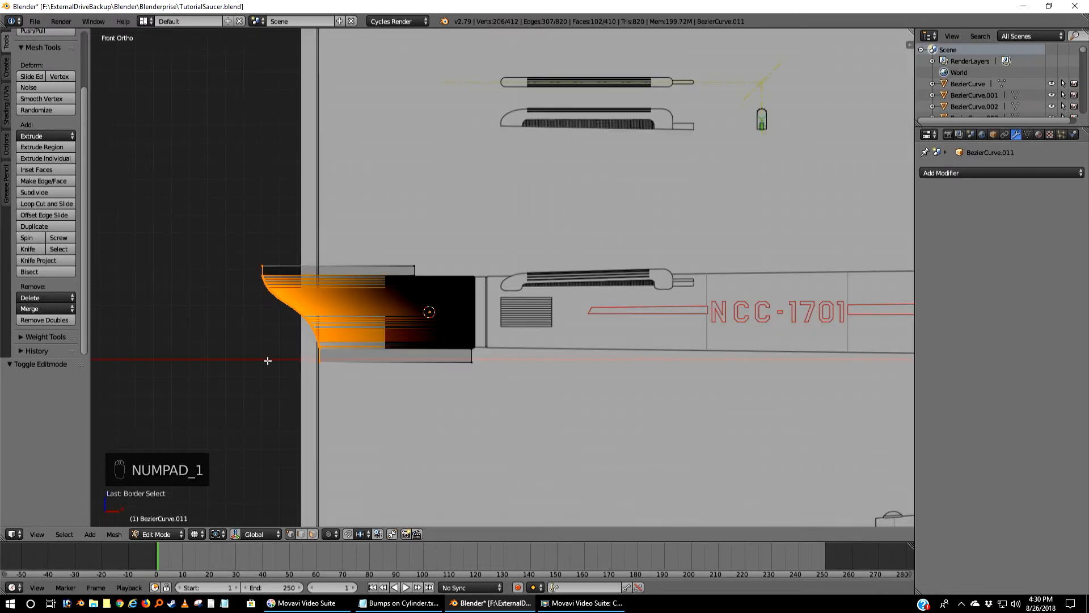
pyautogui.write('sx')
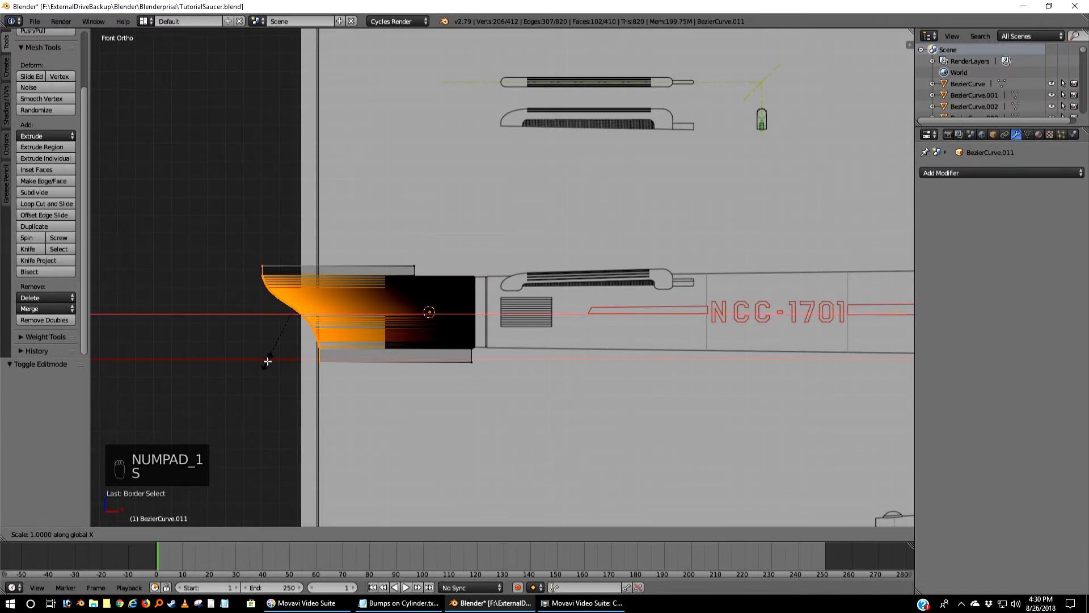
pyautogui.write('0')
pyautogui.press('Return')
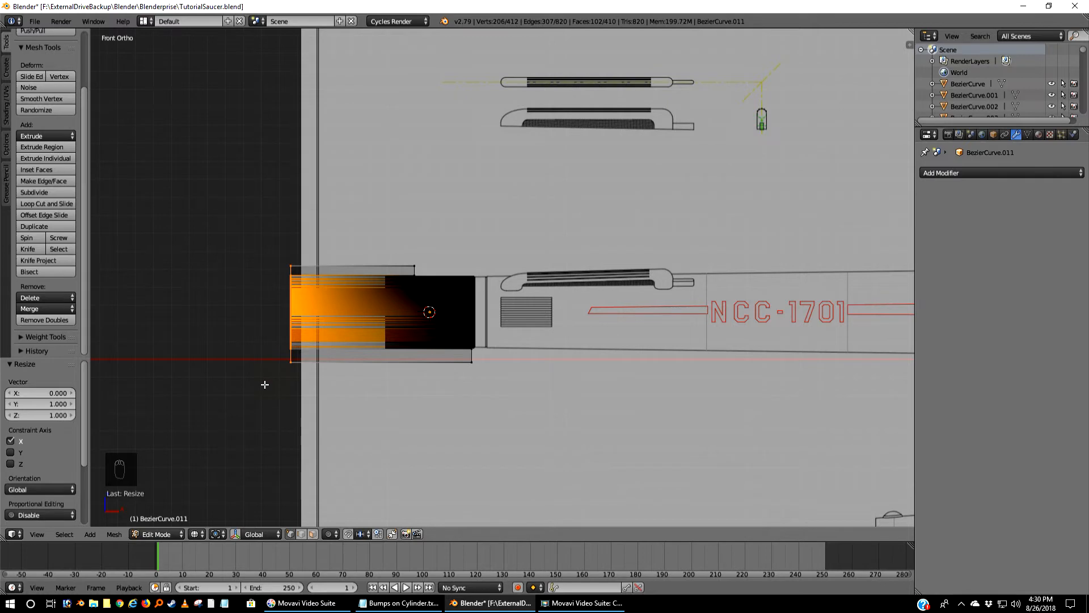
# - Move the cutter's flattened end about 0.467 along X toward the cylinder and return to Object Mode
pyautogui.press('g')
pyautogui.press('x')
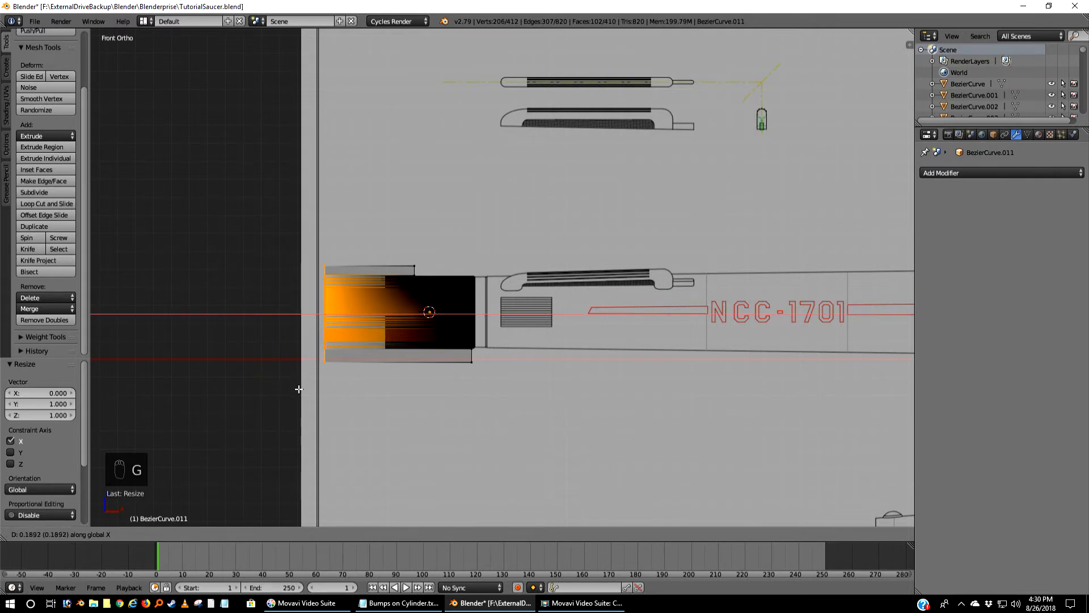
pyautogui.click(348, 390)
pyautogui.scroll(5, 343, 402)
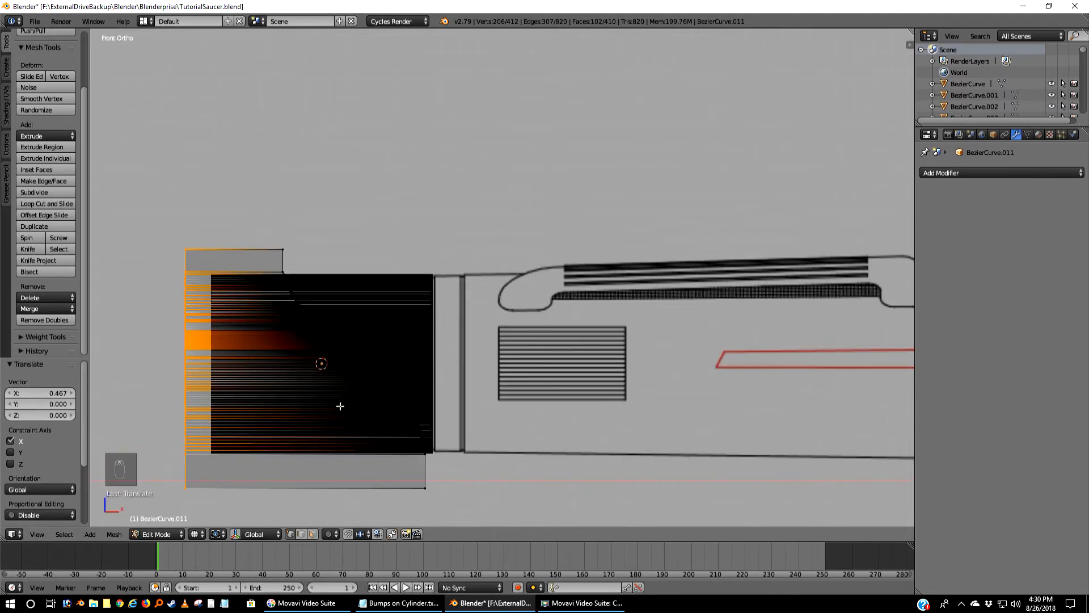
pyautogui.keyDown('shift'); pyautogui.moveTo(291, 419); pyautogui.dragTo(396, 359, button='middle'); pyautogui.keyUp('shift')
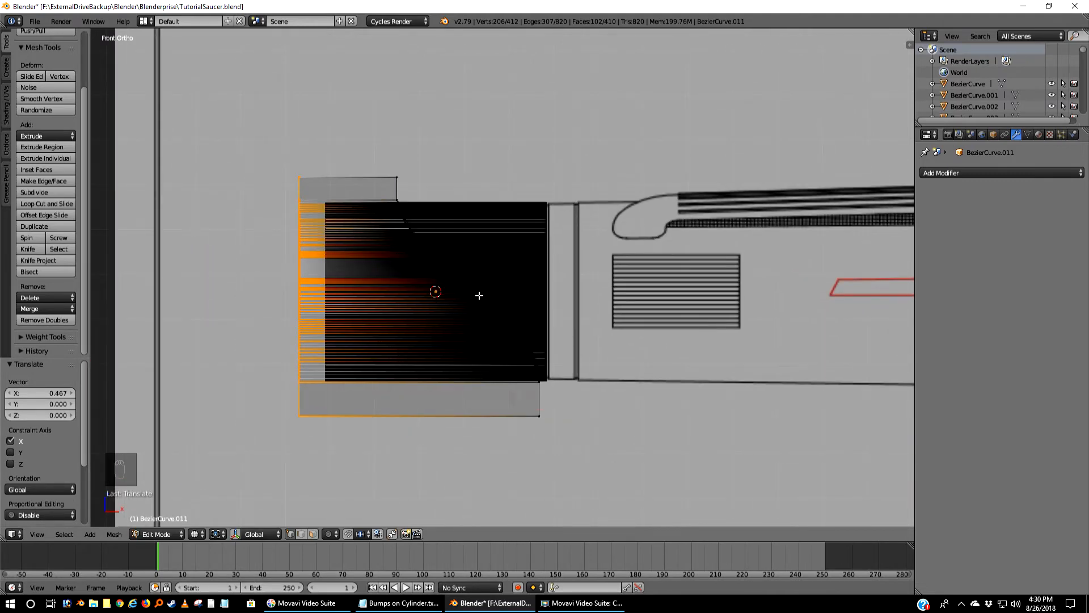
pyautogui.press('Tab')
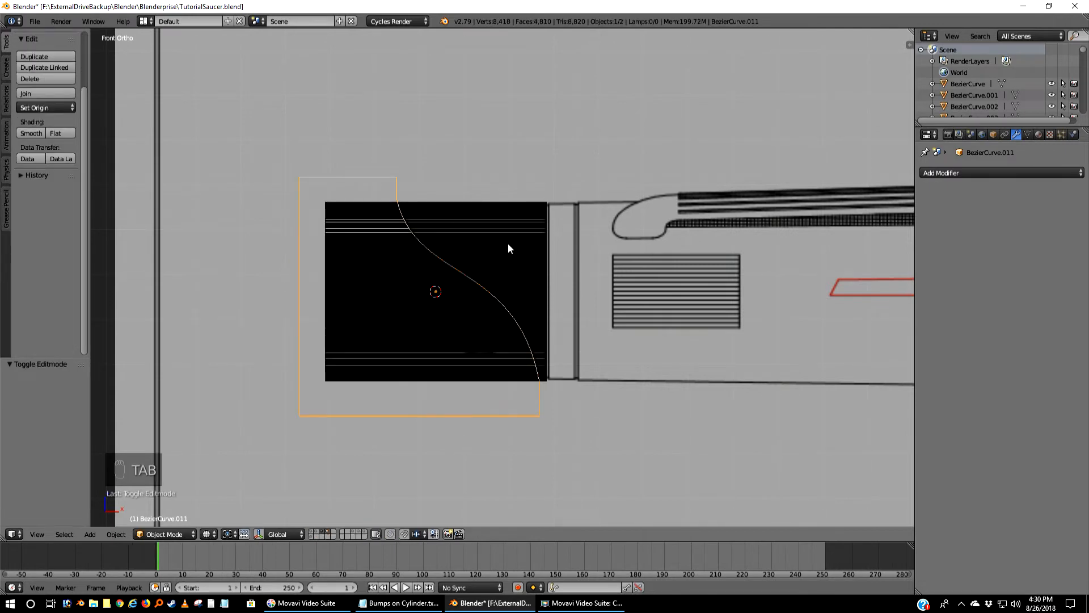
# - Clean up the ribbed cylinder's mesh in Edit Mode by running Delete Loose on all its geometry
pyautogui.rightClick(508, 242)
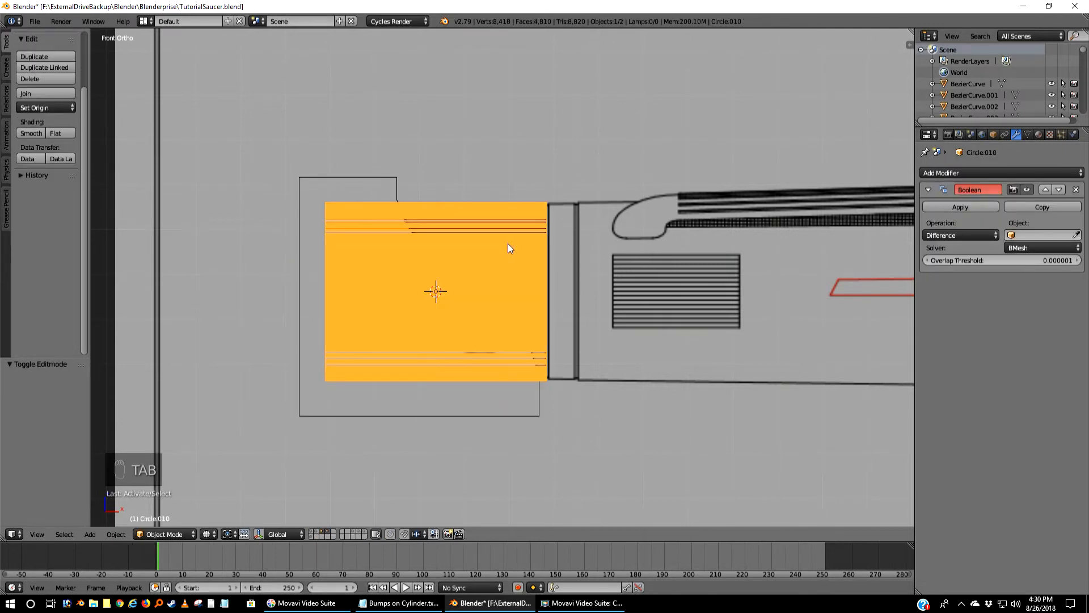
pyautogui.press('Tab')
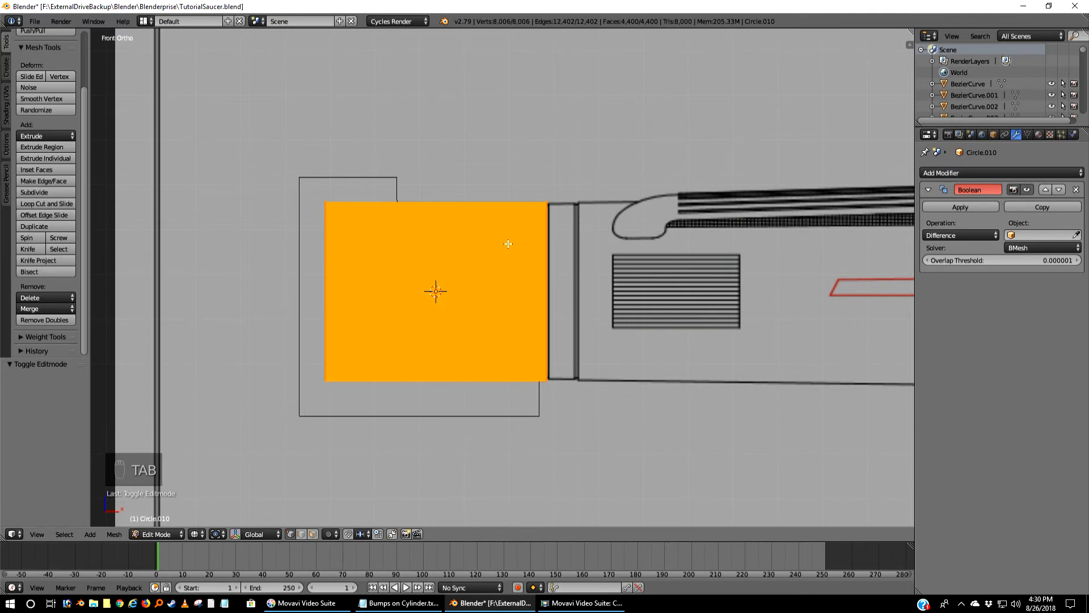
pyautogui.press('a')
pyautogui.press('a')
pyautogui.press('a')
pyautogui.press('a')
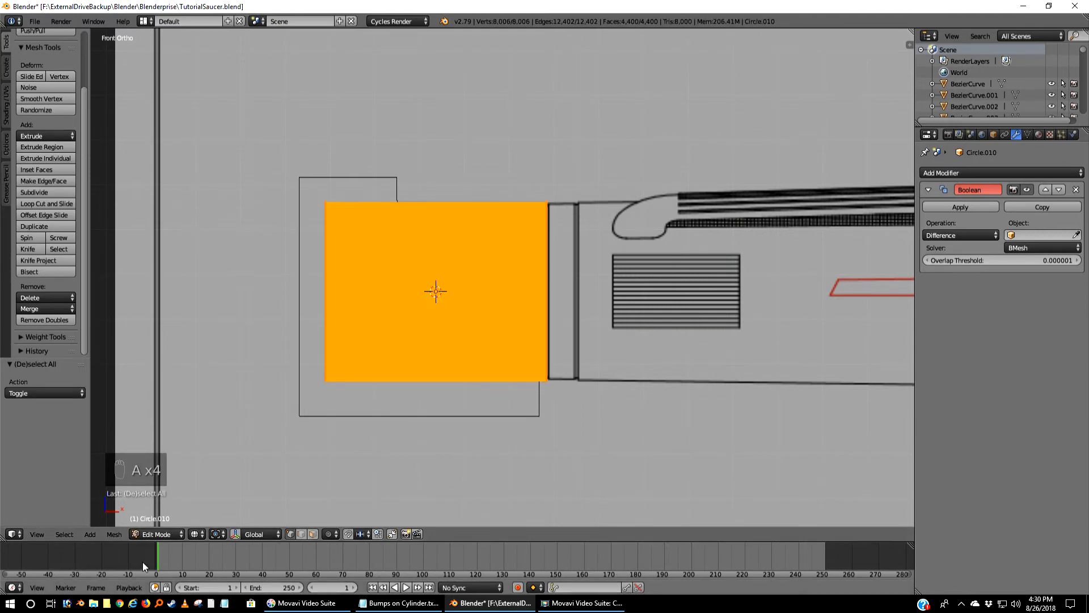
pyautogui.click(116, 535)
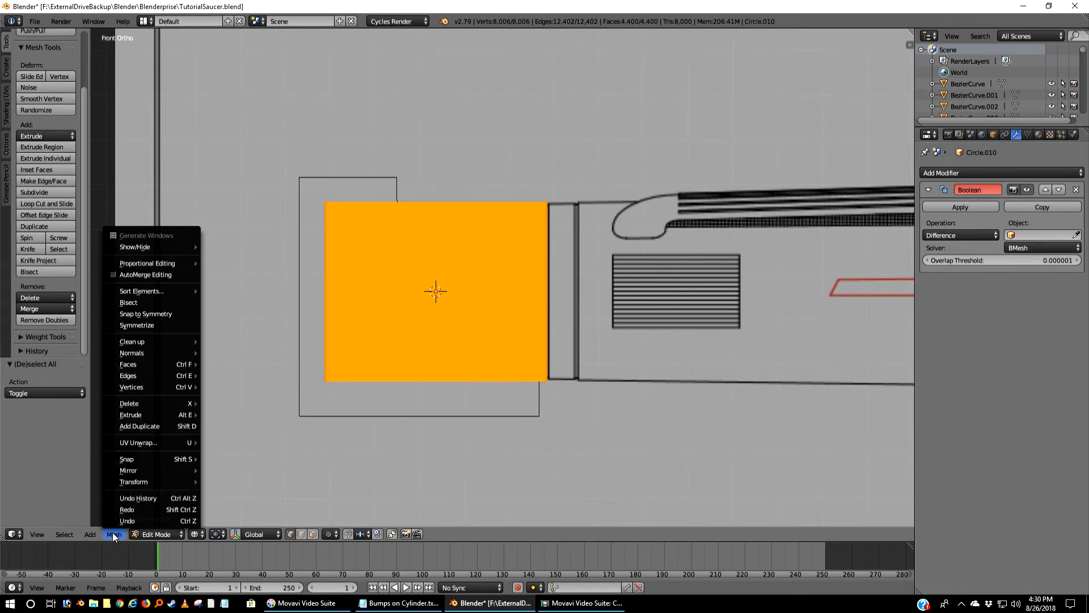
pyautogui.moveTo(74, 536)
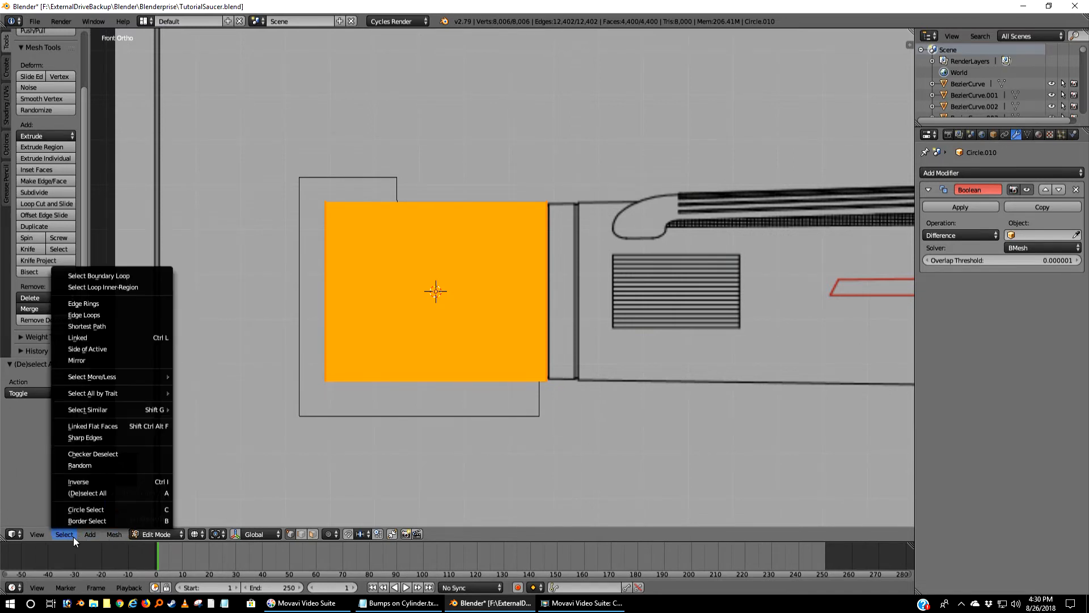
pyautogui.moveTo(109, 533)
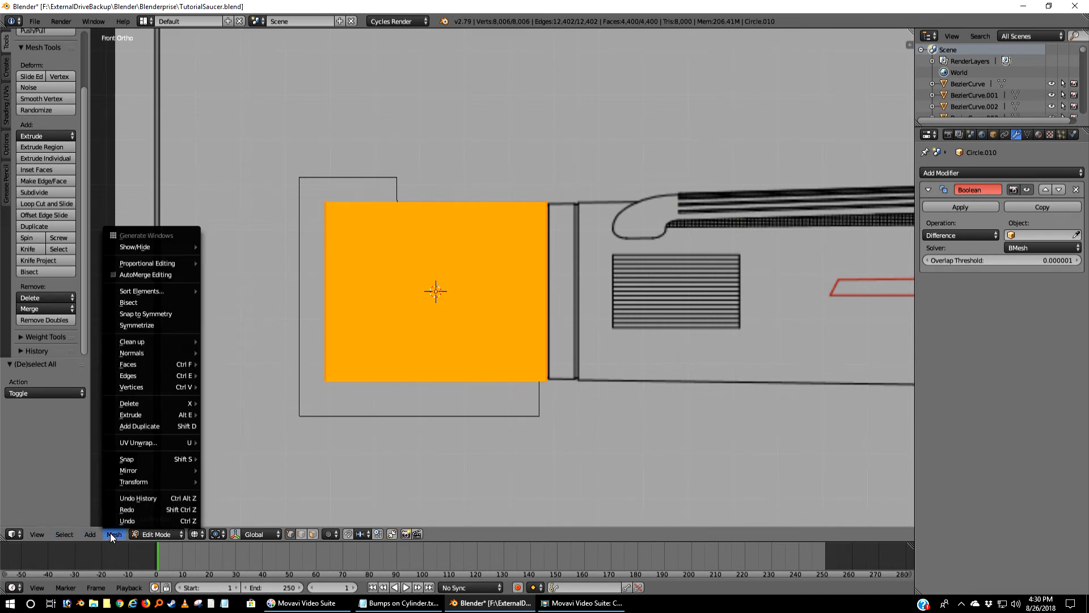
pyautogui.moveTo(155, 339)
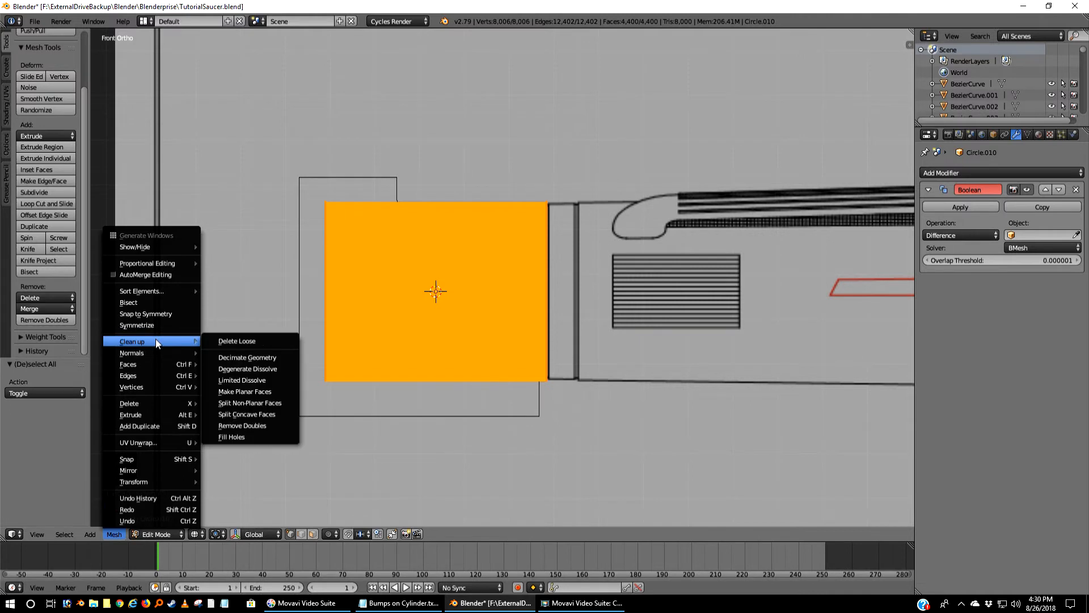
pyautogui.click(227, 344)
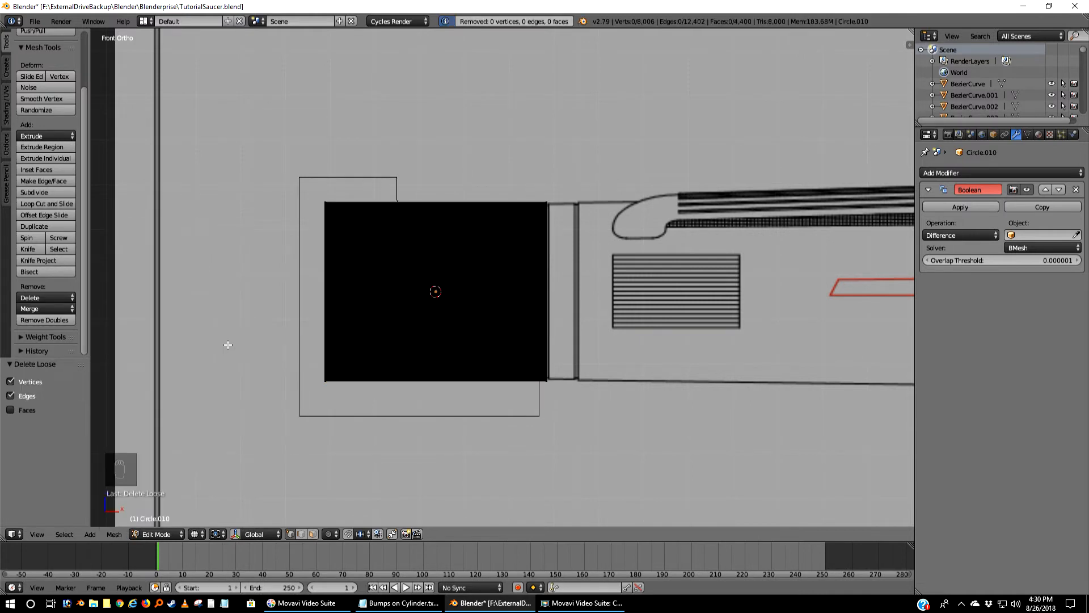
# - Run Remove Doubles and Fill Holes on all of the ribbed cylinder's geometry, and return to Object Mode
pyautogui.press('a')
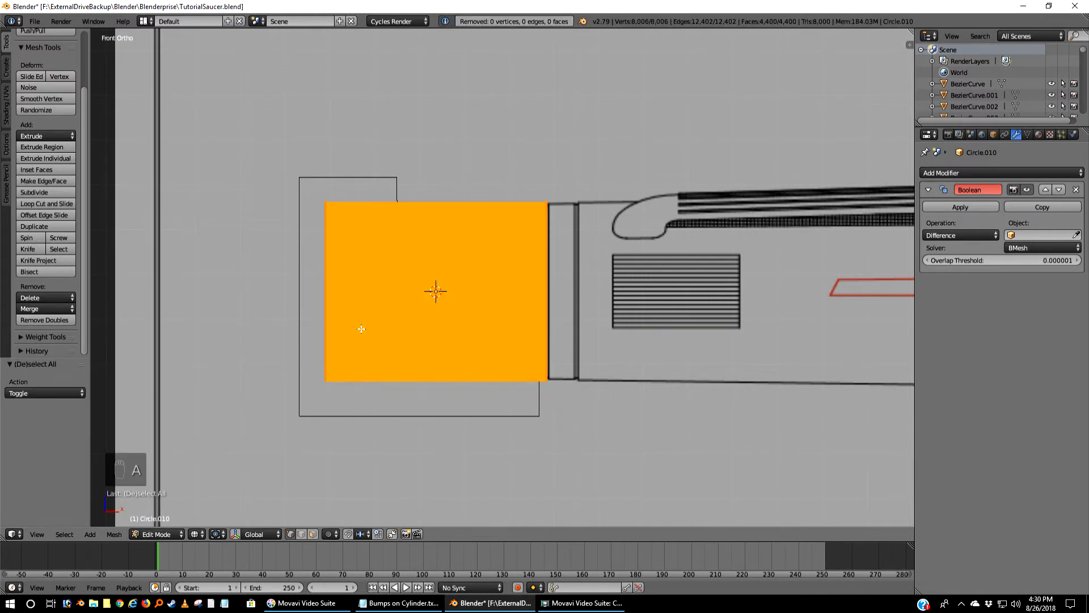
pyautogui.click(116, 534)
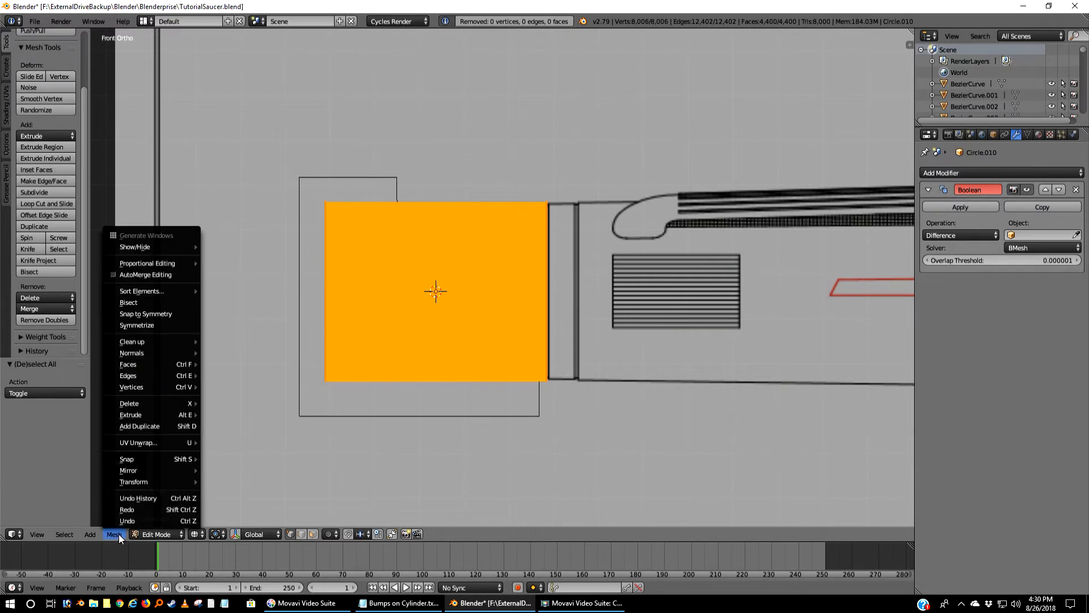
pyautogui.click(146, 342)
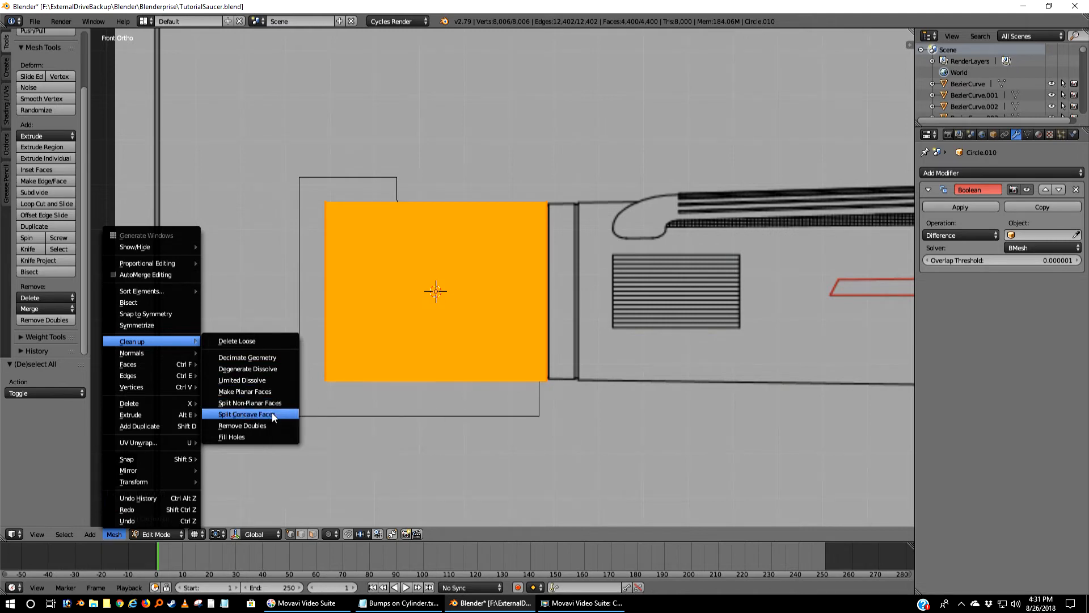
pyautogui.click(262, 426)
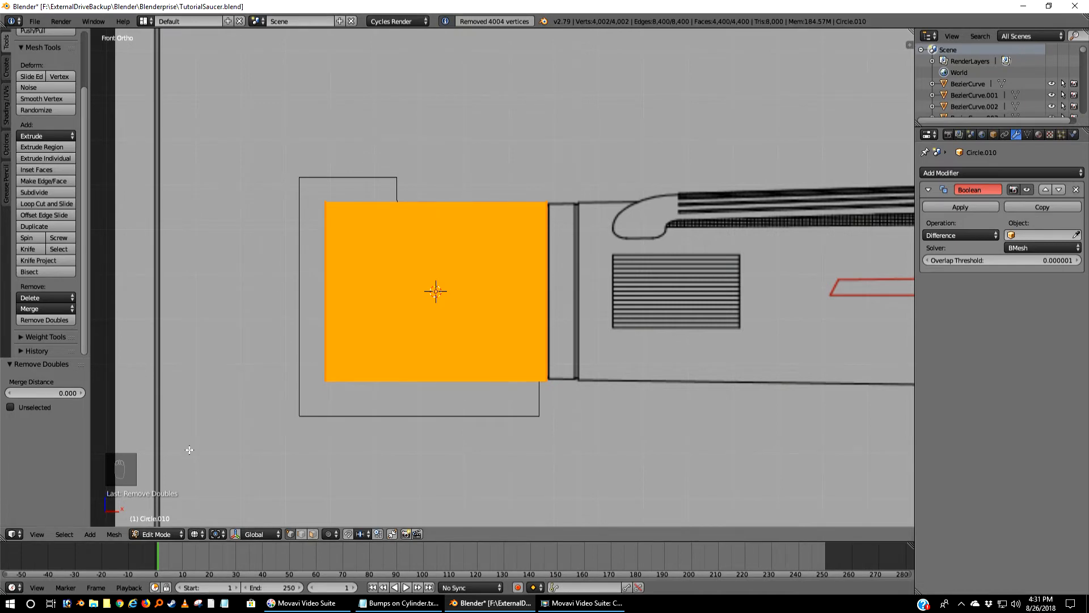
pyautogui.click(114, 535)
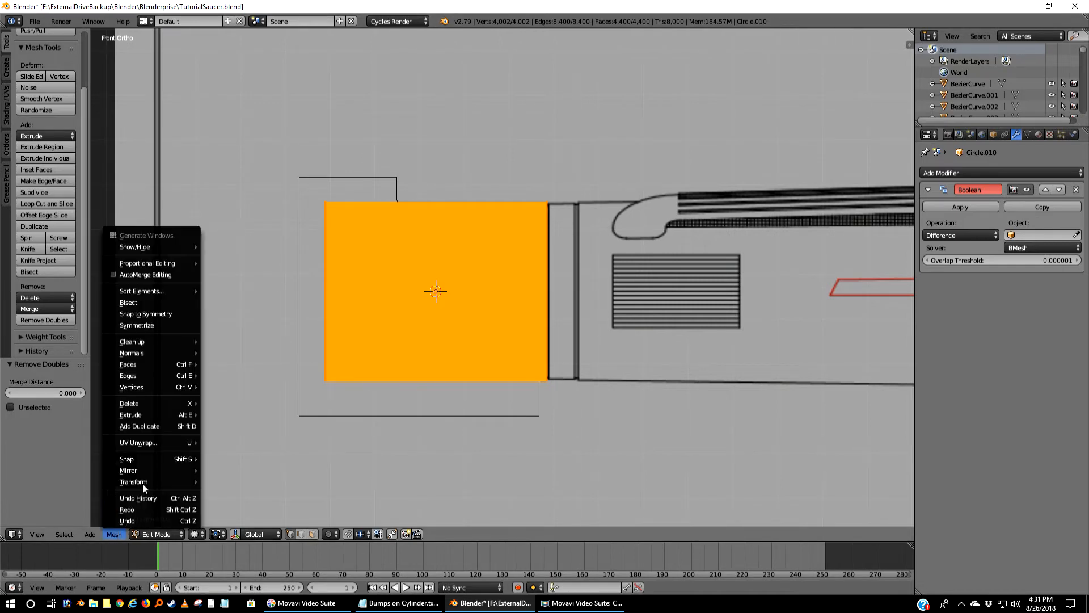
pyautogui.moveTo(165, 340)
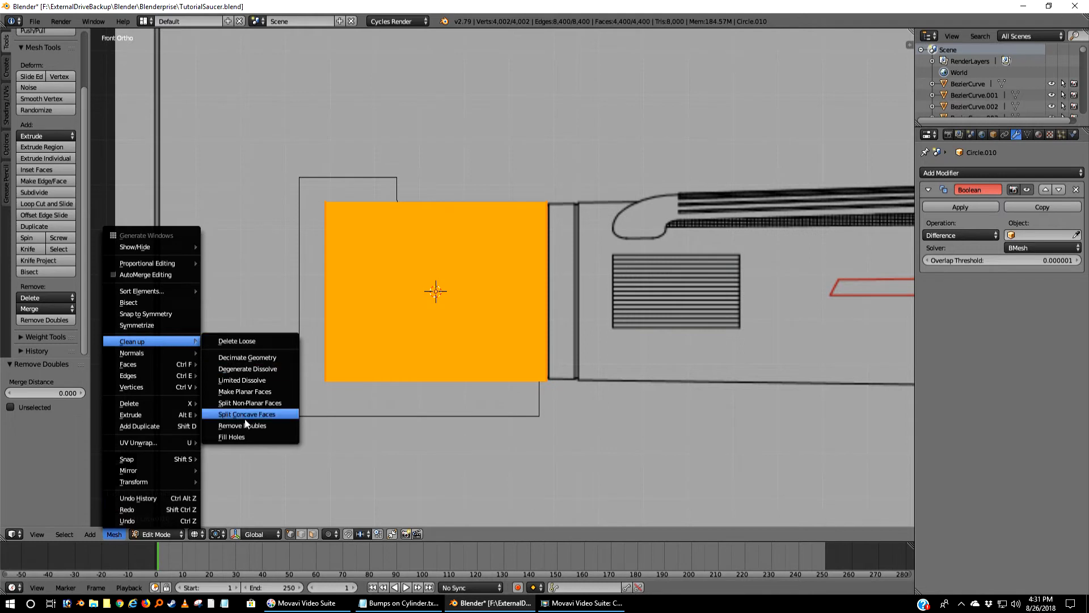
pyautogui.click(236, 437)
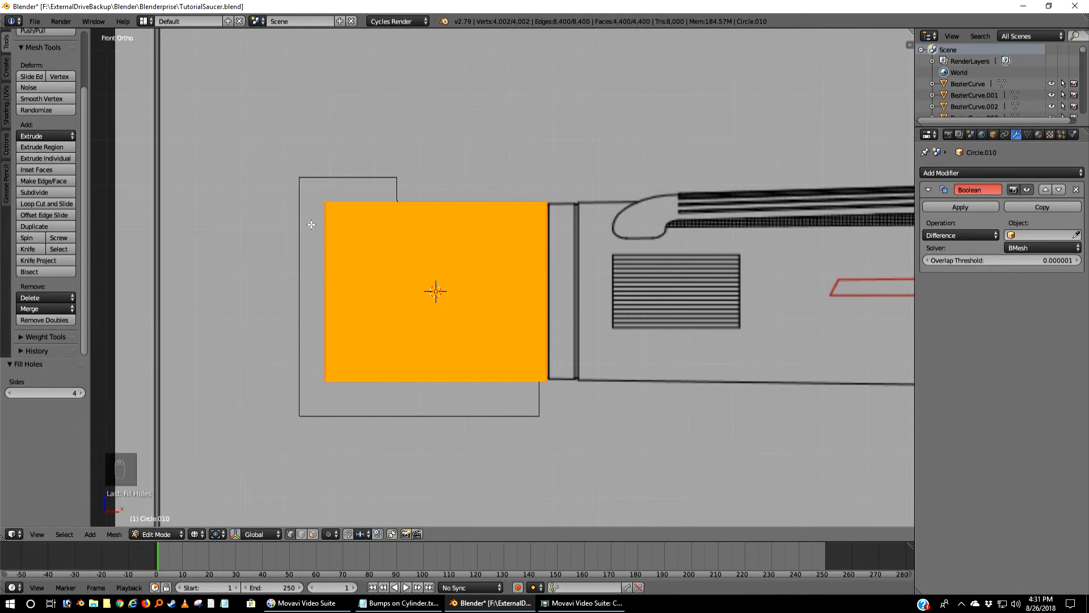
pyautogui.press('Tab')
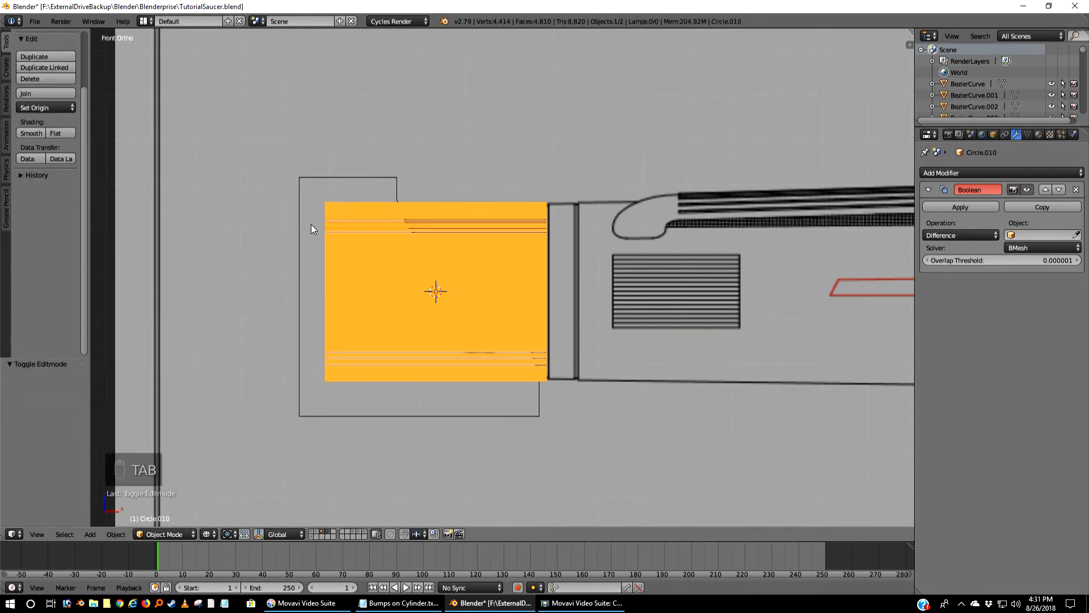
# - Set the cutter block as the object of the ribbed cylinder's Boolean Difference modifier and apply the modifier
pyautogui.press('z')
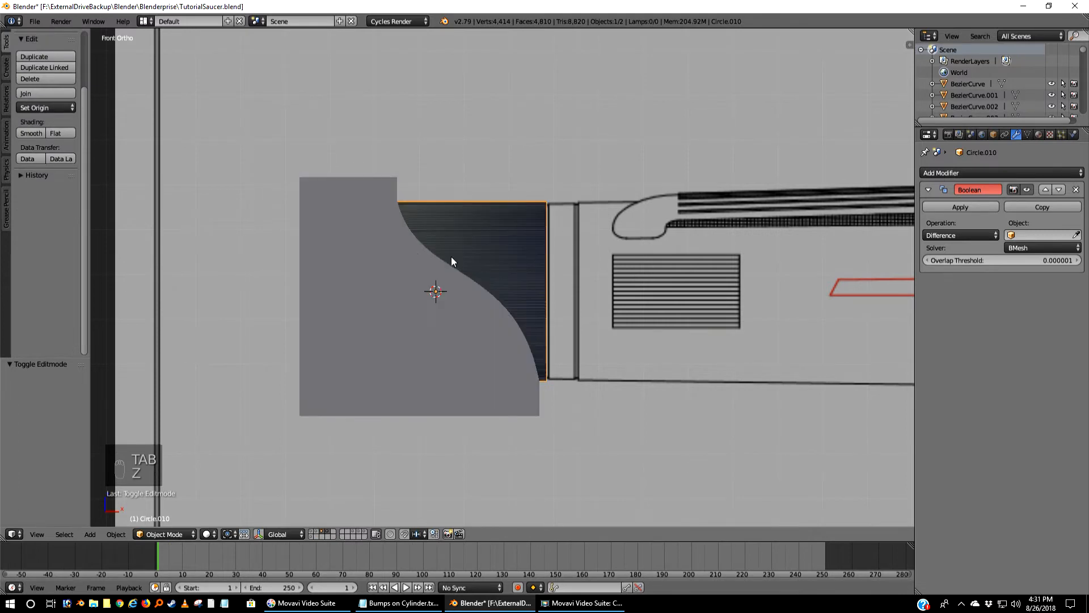
pyautogui.press('z')
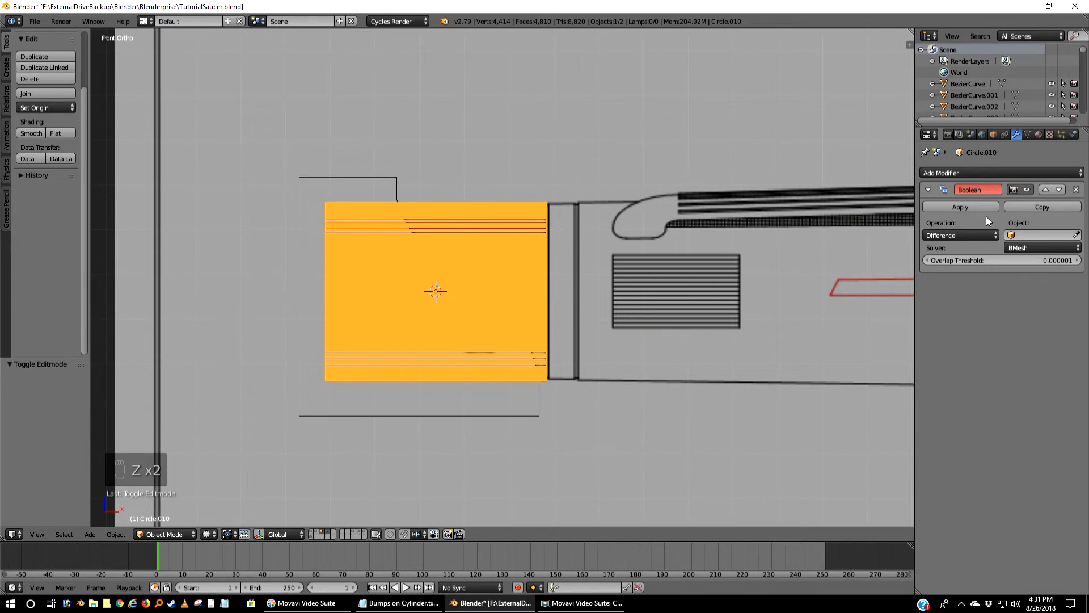
pyautogui.click(980, 236)
pyautogui.click(980, 236)
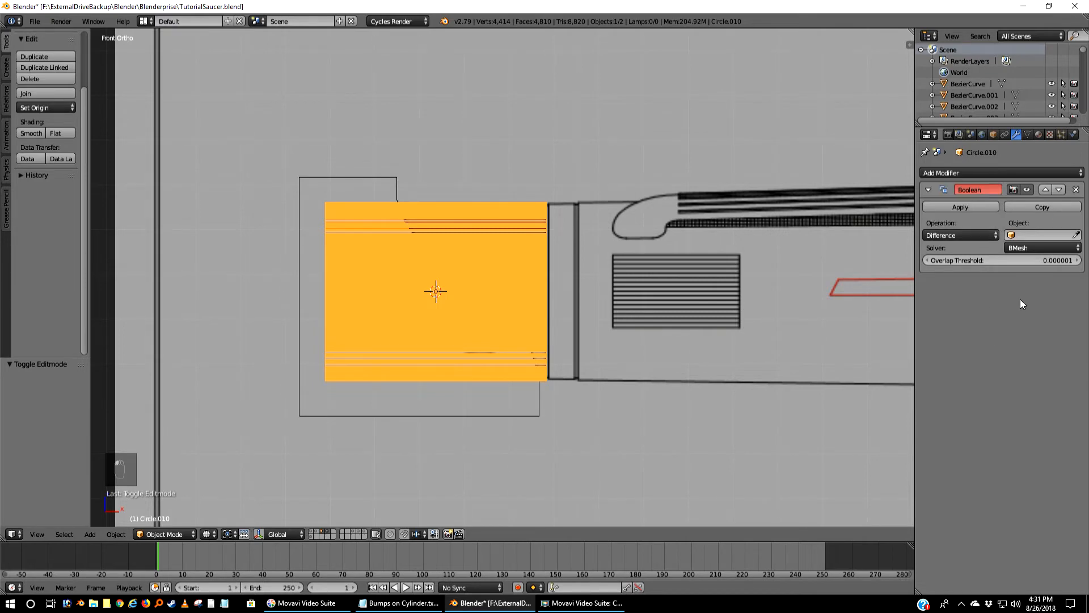
pyautogui.click(1076, 234)
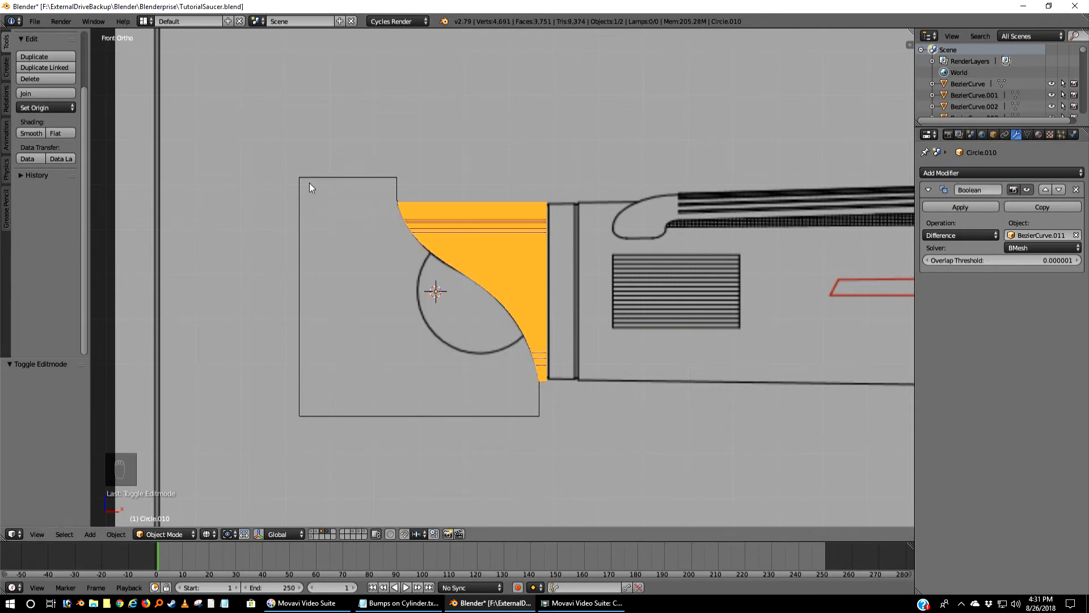
pyautogui.click(944, 207)
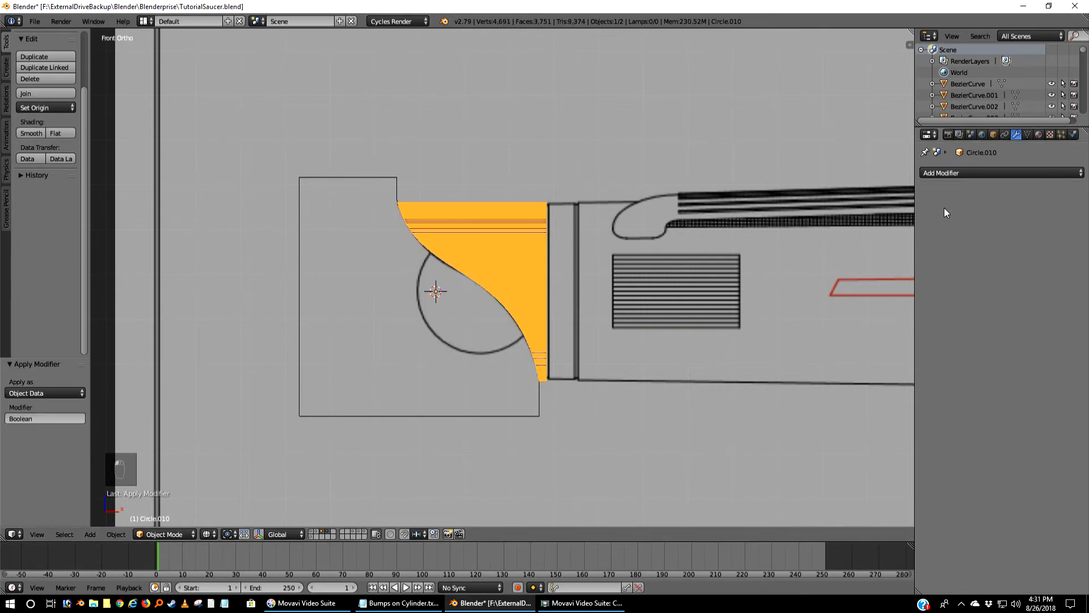
# - Move the cutter block to a hidden layer
pyautogui.rightClick(298, 289)
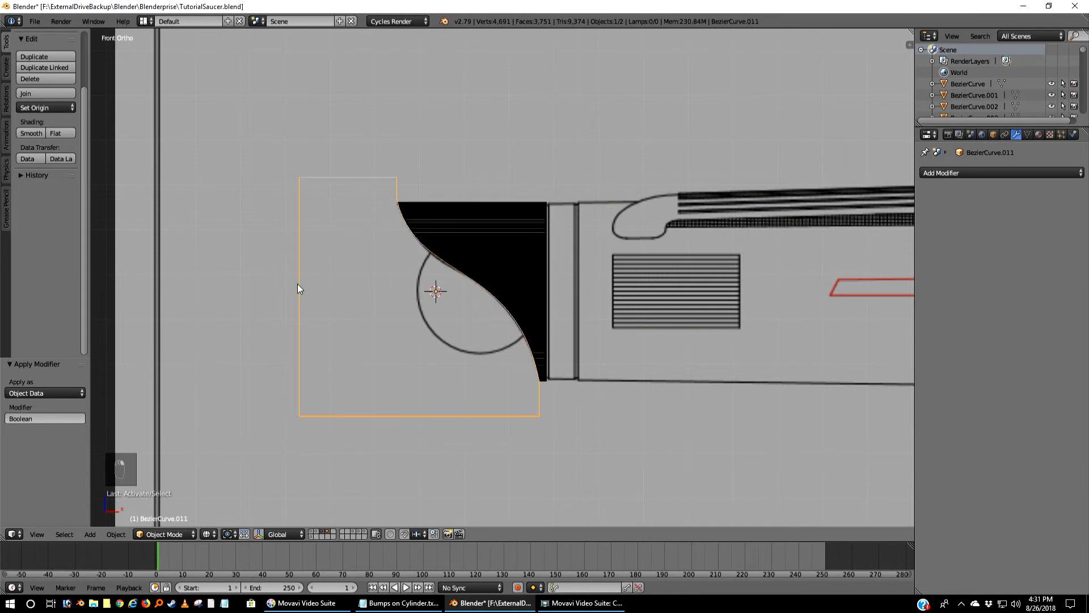
pyautogui.press('m')
pyautogui.press('m')
pyautogui.click(665, 328)
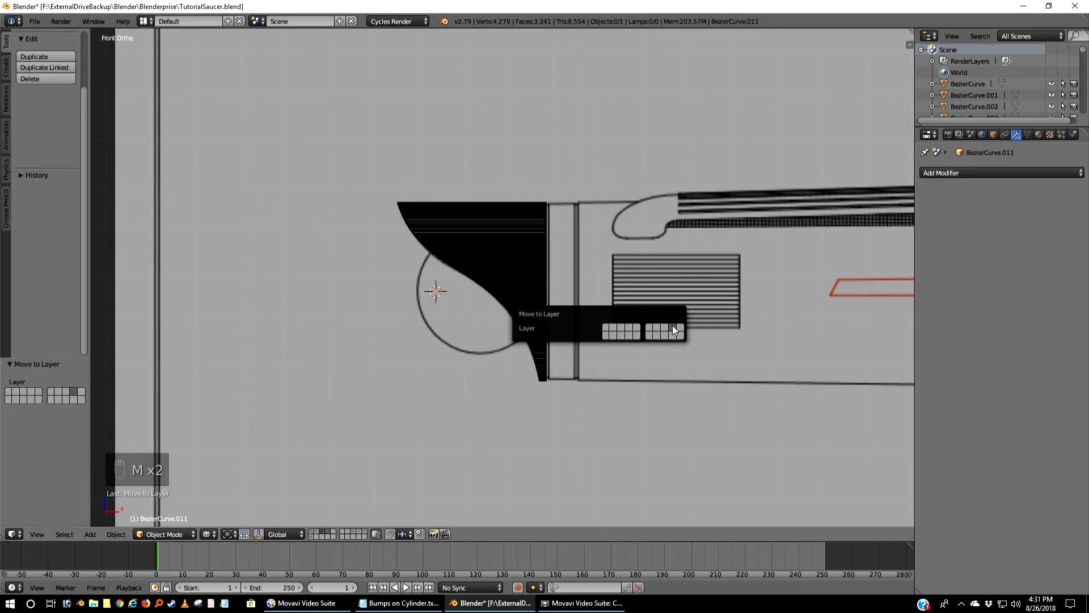
# - Examine the cut cylinder's curved face and ribbed flat end in solid shading, and return to the front view
pyautogui.rightClick(475, 249)
pyautogui.press('z')
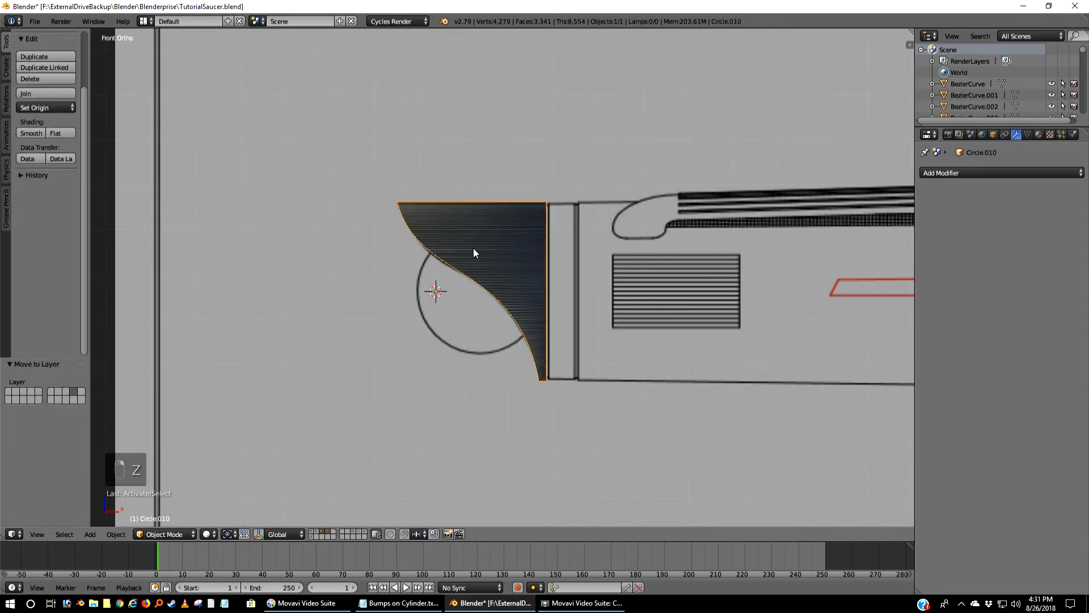
pyautogui.moveTo(455, 271)
pyautogui.mouseDown(button='middle')
pyautogui.moveTo(485, 278)
pyautogui.moveTo(550, 249)
pyautogui.moveTo(586, 210)
pyautogui.moveTo(552, 196)
pyautogui.mouseUp(button='middle')
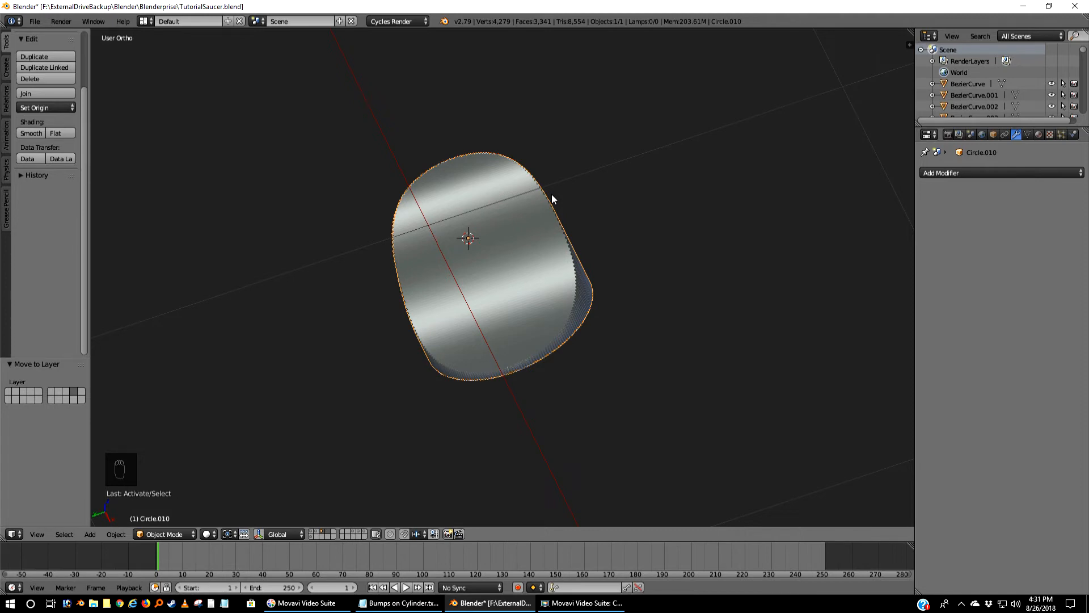
pyautogui.scroll(4, 551, 226)
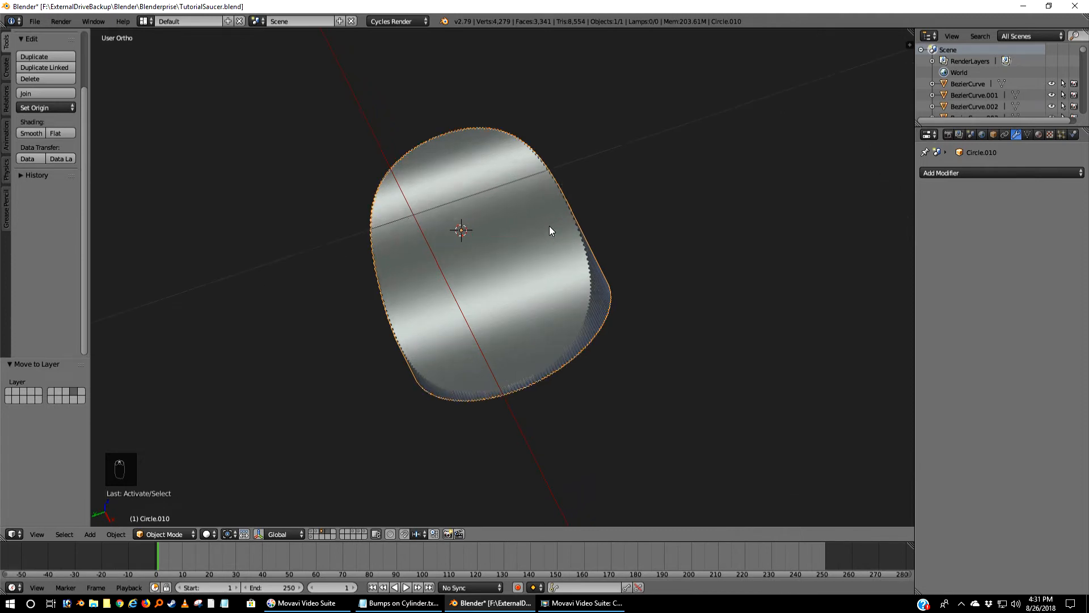
pyautogui.moveTo(590, 230); pyautogui.dragTo(377, 316, button='middle')
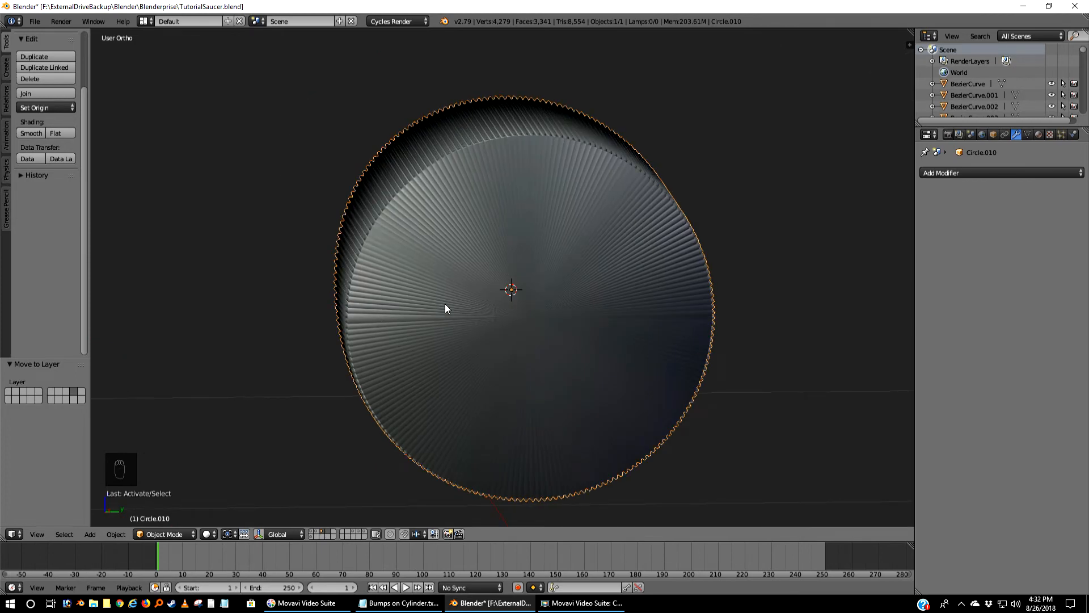
pyautogui.press('KP_1')
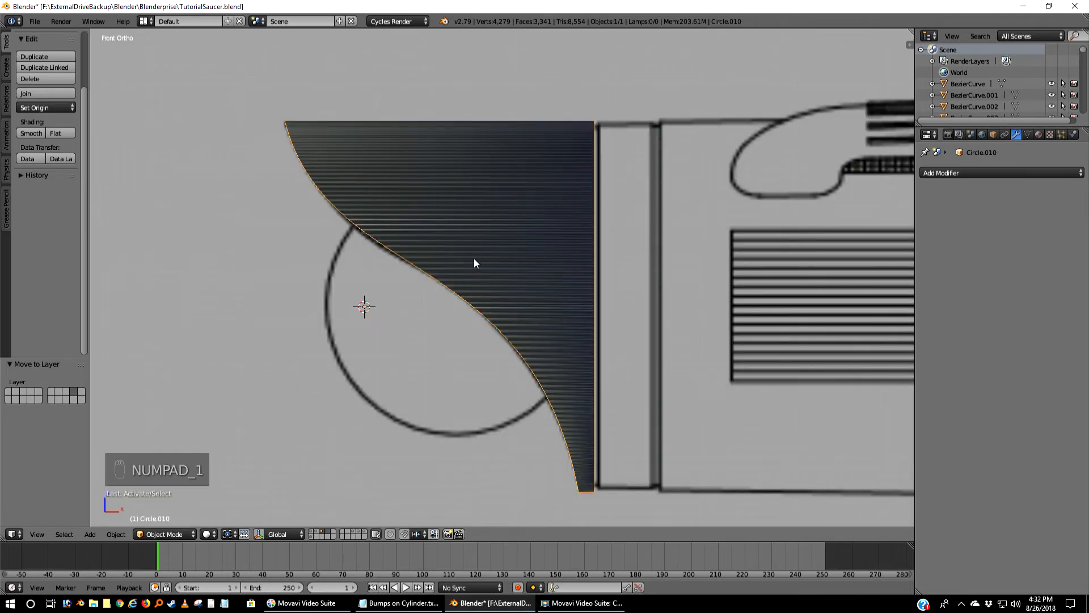
# - Flatten the cylinder's straight end nearest the saucer by scaling its vertices to 0 along X in Edit Mode, and return to Object Mode
pyautogui.press('Tab')
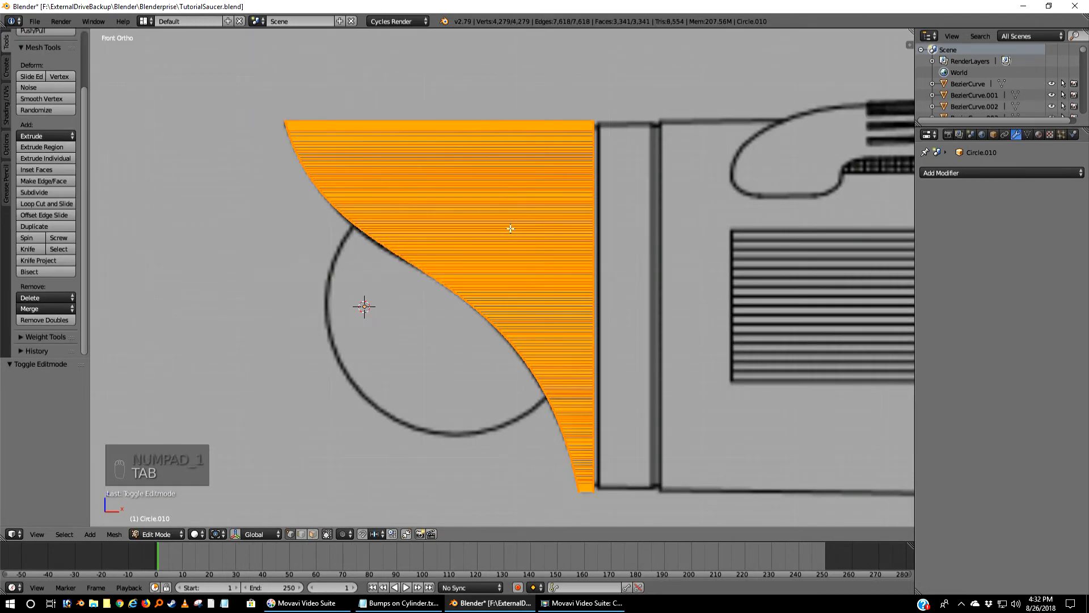
pyautogui.press('a')
pyautogui.press('a')
pyautogui.press('z')
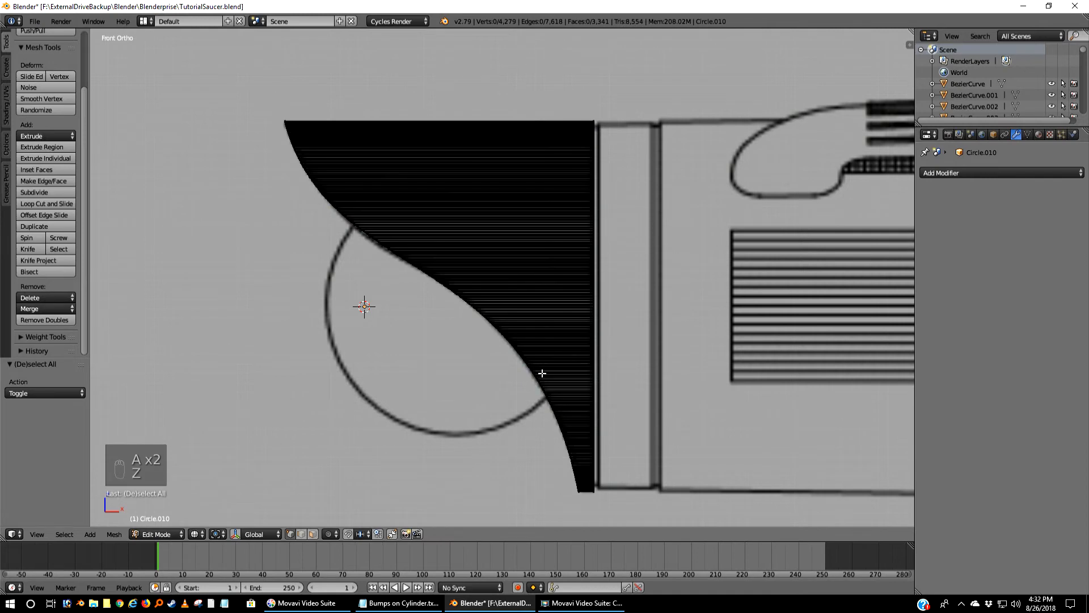
pyautogui.scroll(1, 541, 372)
pyautogui.moveTo(540, 372); pyautogui.dragTo(598, 381, button='middle')
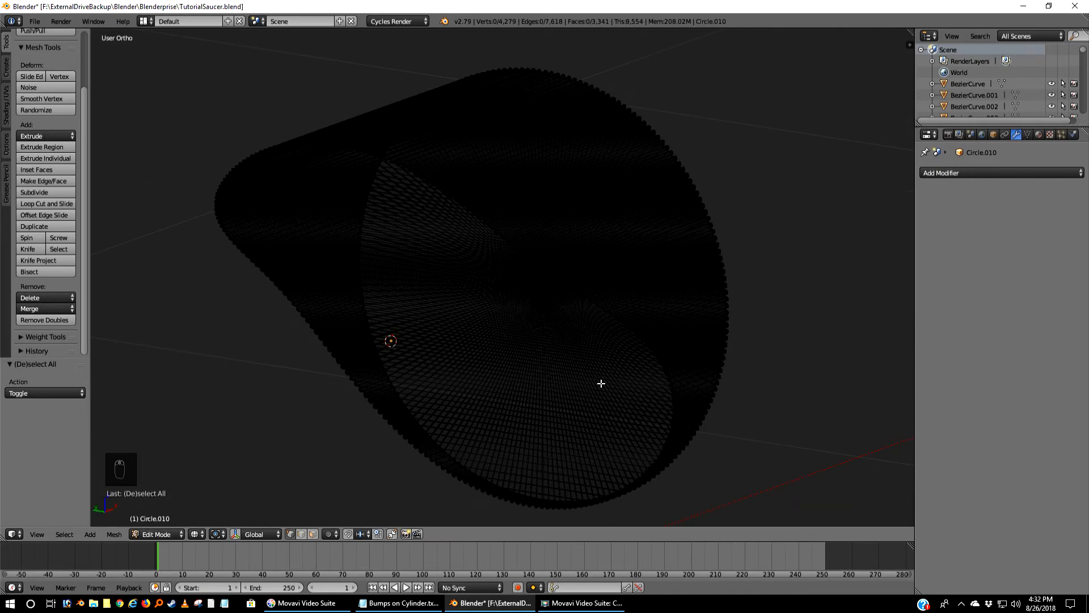
pyautogui.press('KP_1')
pyautogui.scroll(-2, 600, 383)
pyautogui.scroll(3, 602, 381)
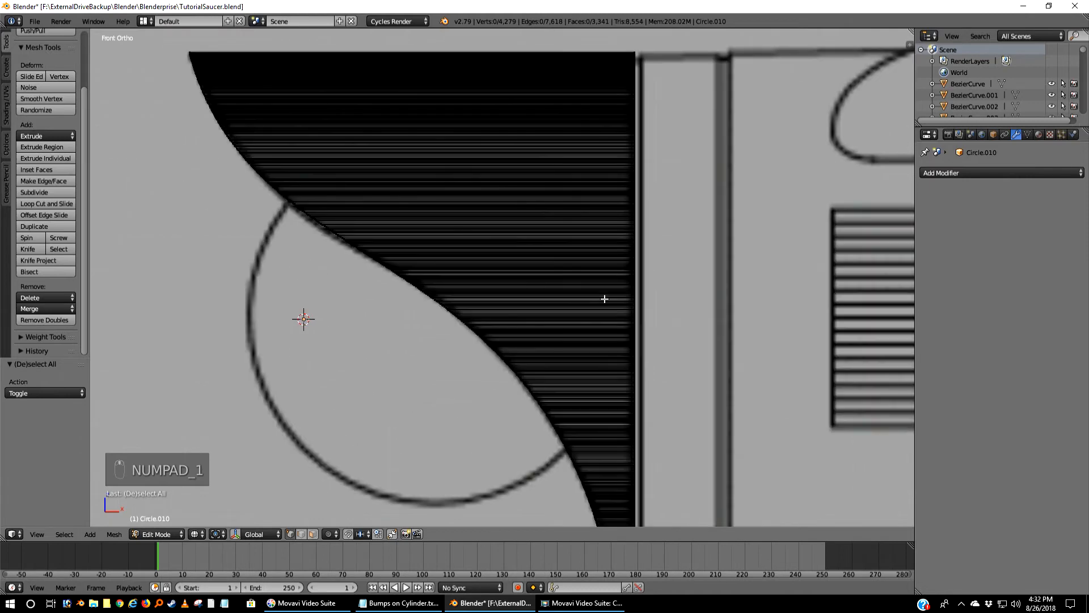
pyautogui.scroll(-1, 626, 171)
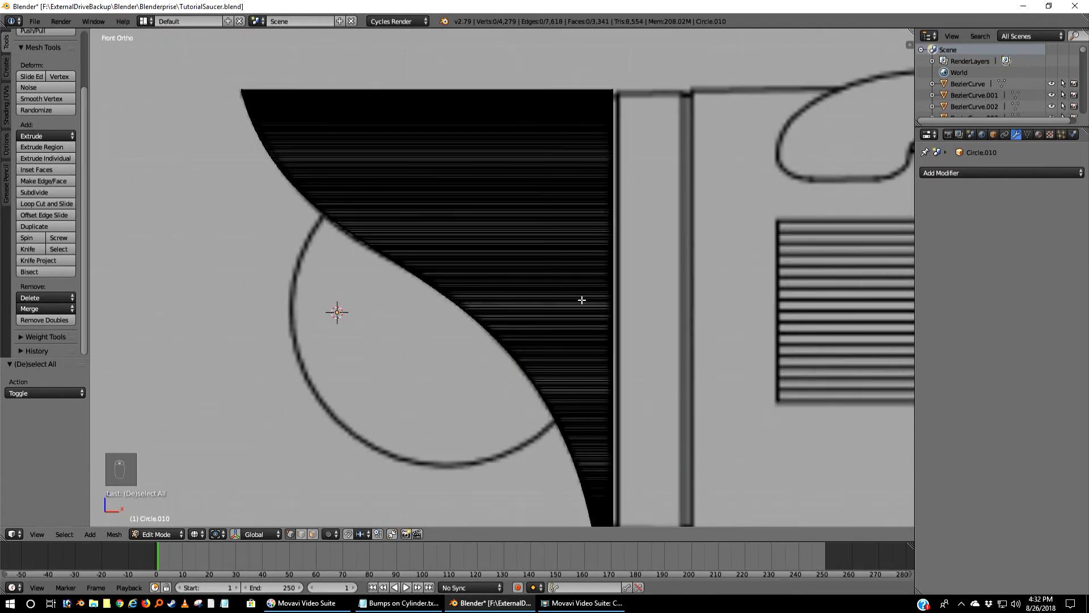
pyautogui.keyDown('shift'); pyautogui.moveTo(584, 299); pyautogui.dragTo(543, 257, button='middle'); pyautogui.keyUp('shift')
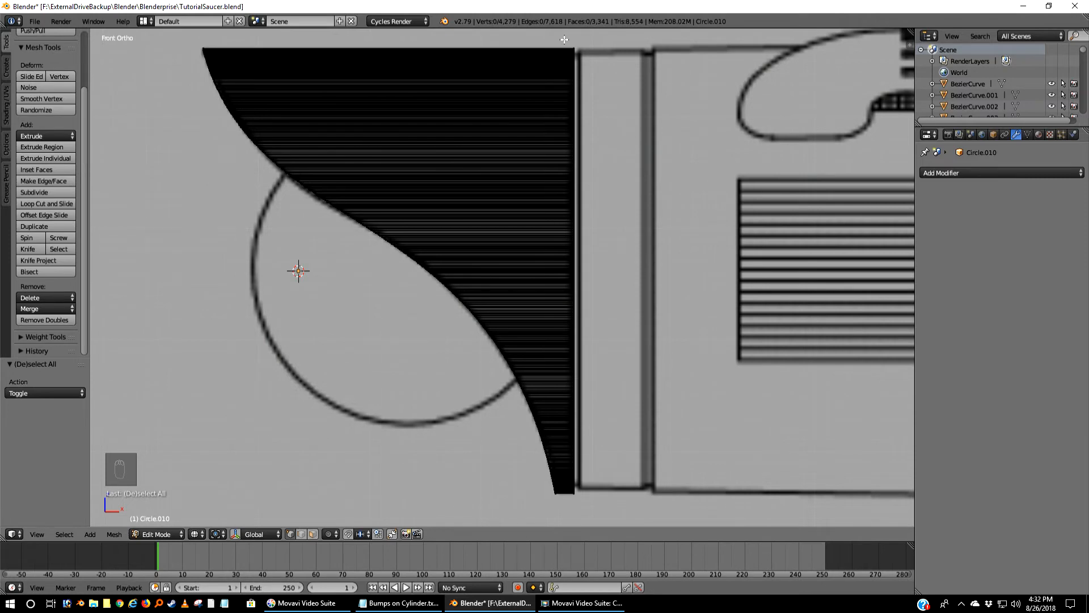
pyautogui.press('b')
pyautogui.moveTo(565, 39); pyautogui.dragTo(660, 499)
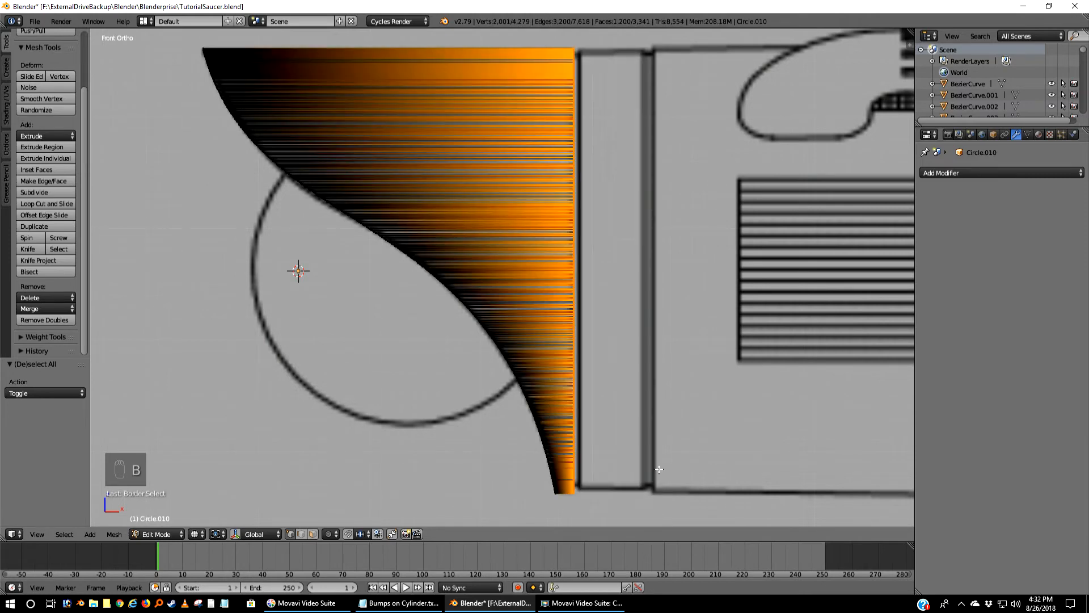
pyautogui.press('s')
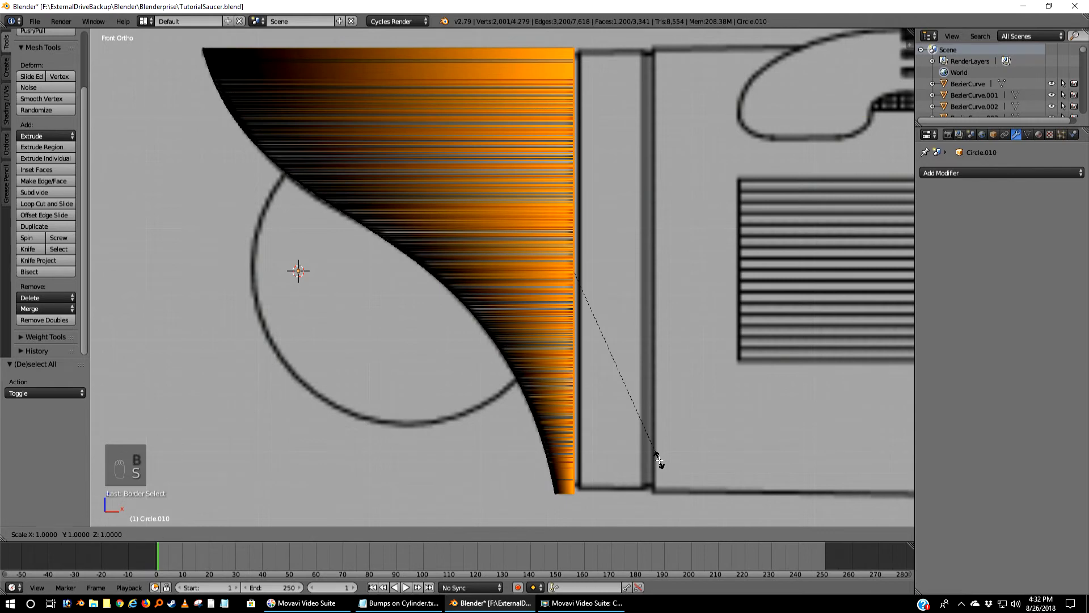
pyautogui.press('x')
pyautogui.press('0')
pyautogui.press('Return')
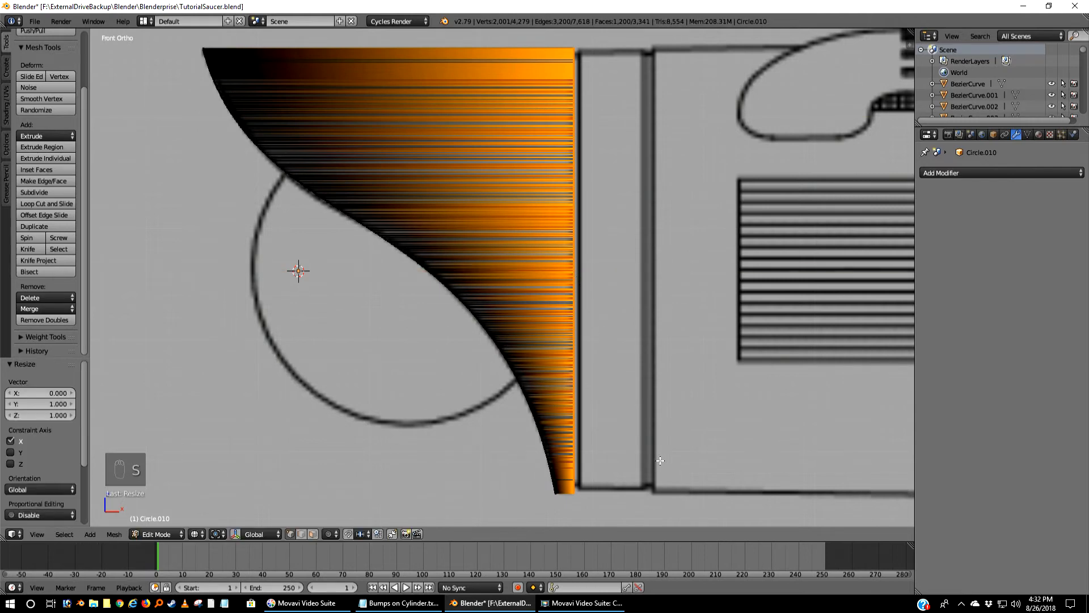
pyautogui.press('a')
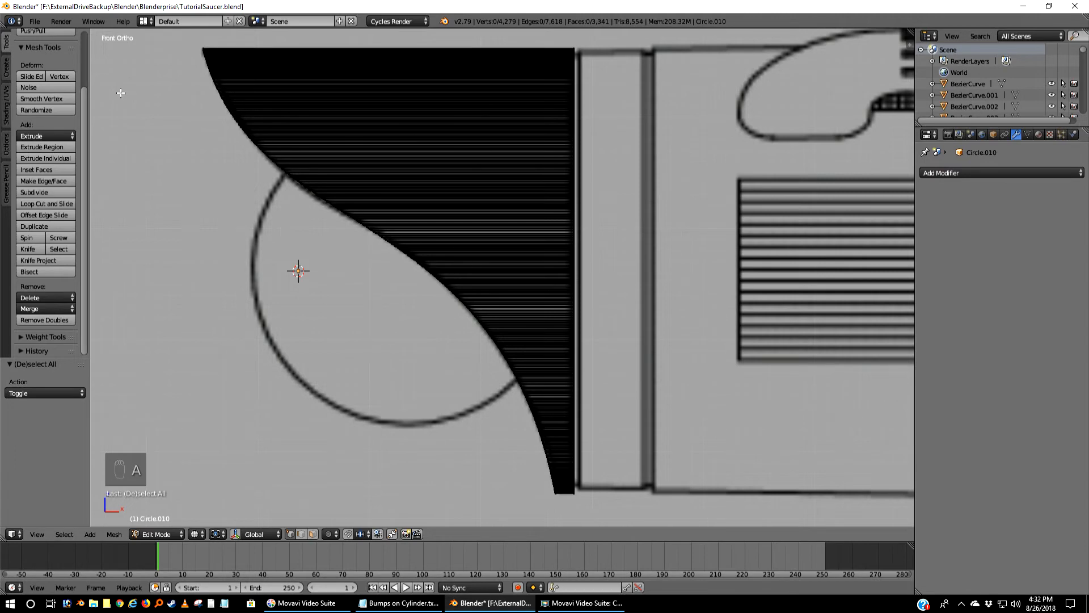
pyautogui.press('Tab')
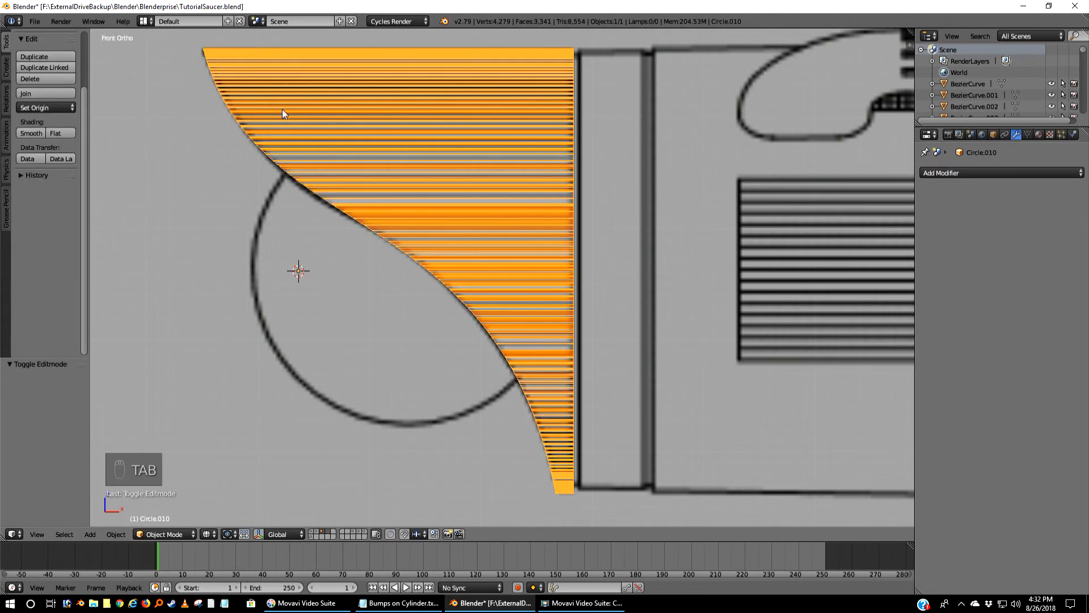
# - Shade the cut cylinder smooth and add an Edge Split modifier with a 60° split angle
pyautogui.click(32, 133)
pyautogui.click(951, 171)
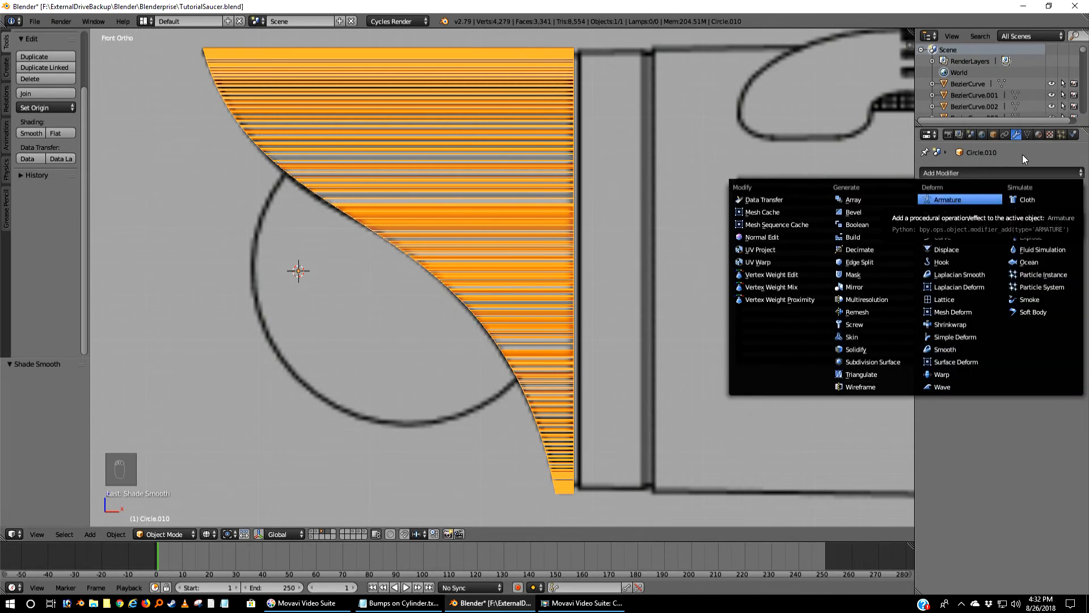
pyautogui.click(1004, 173)
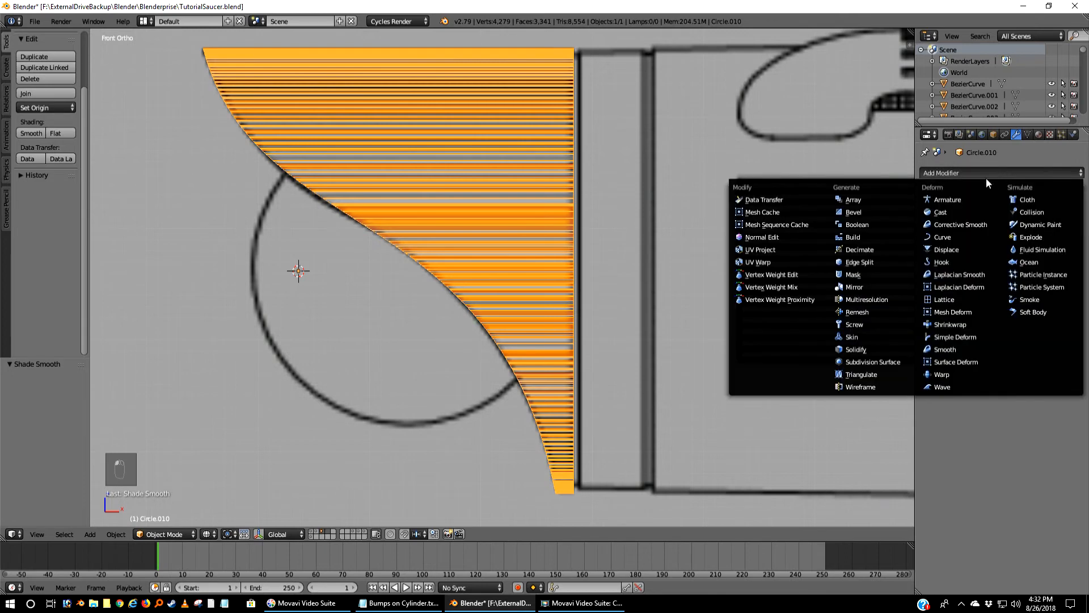
pyautogui.click(863, 260)
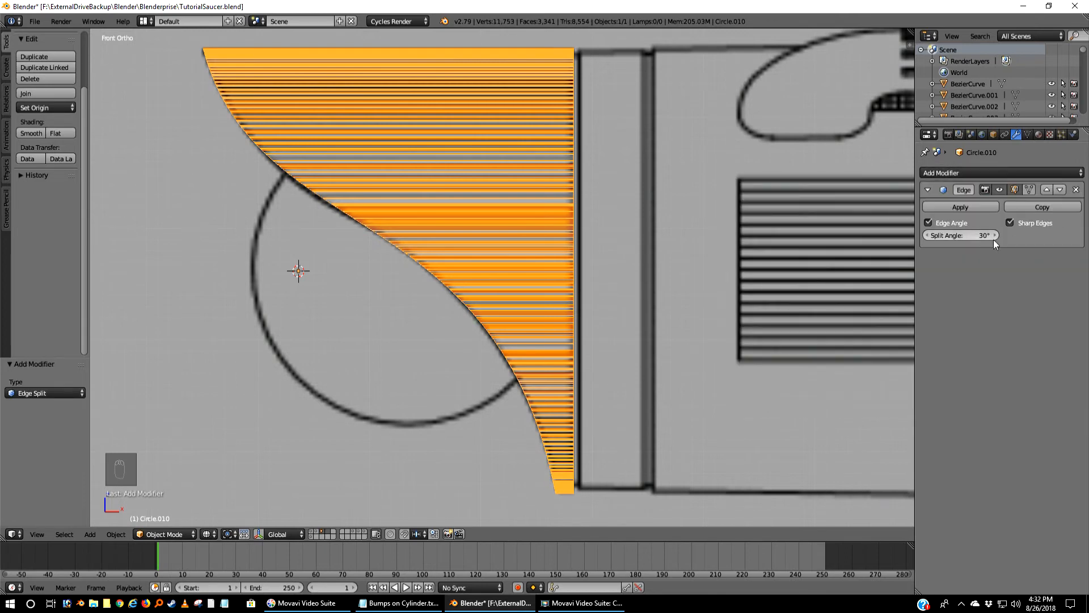
pyautogui.click(972, 232)
pyautogui.write('60')
pyautogui.press('Return')
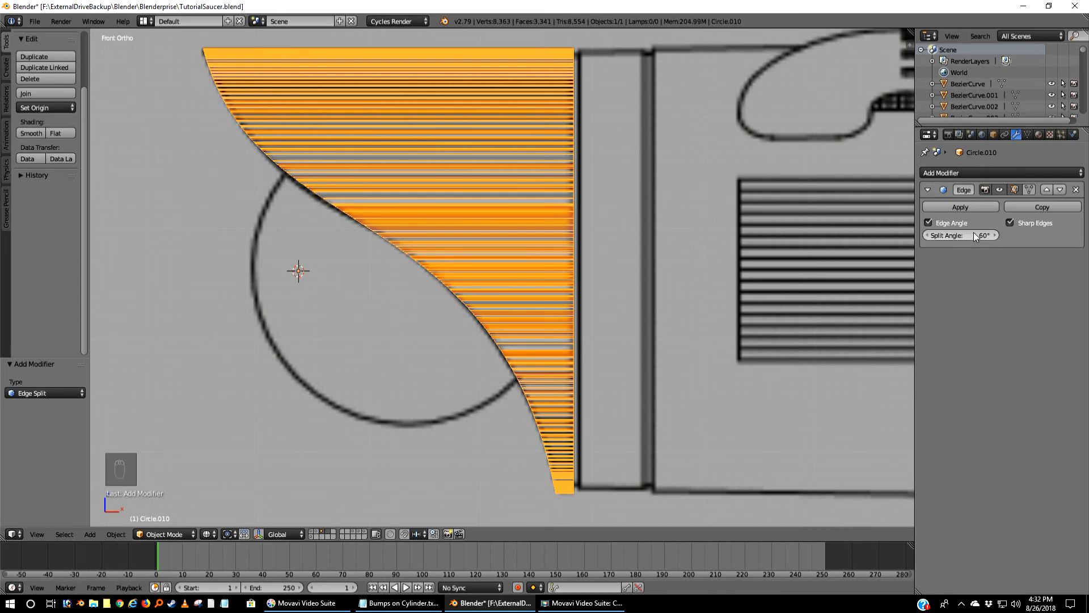
# - Apply the Edge Split modifier to the cut cylinder, deselect it, and inspect its curved cut face in solid shading
pyautogui.click(956, 206)
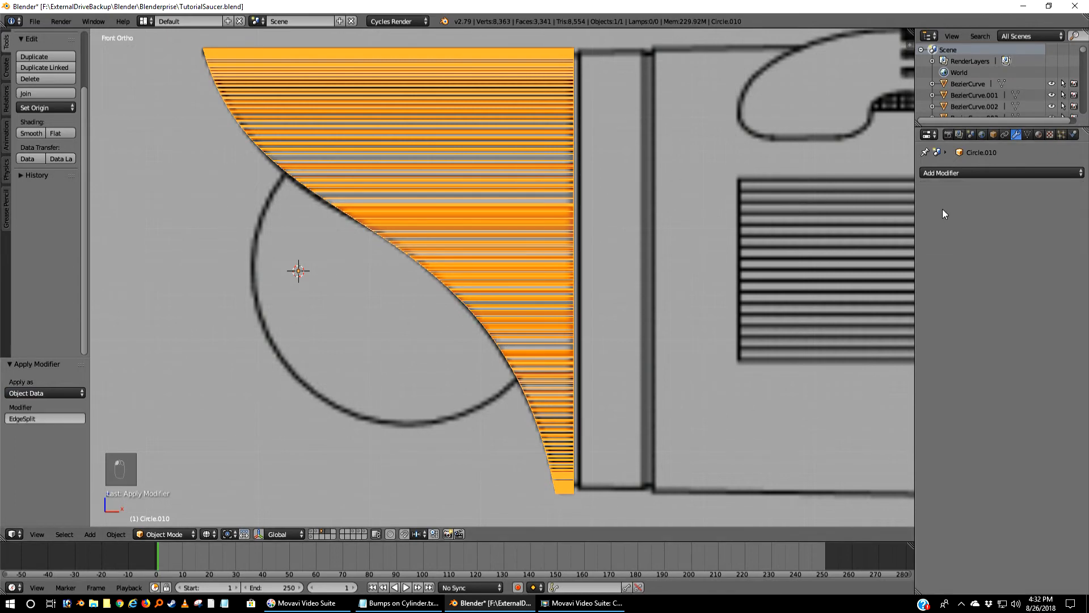
pyautogui.press('Tab')
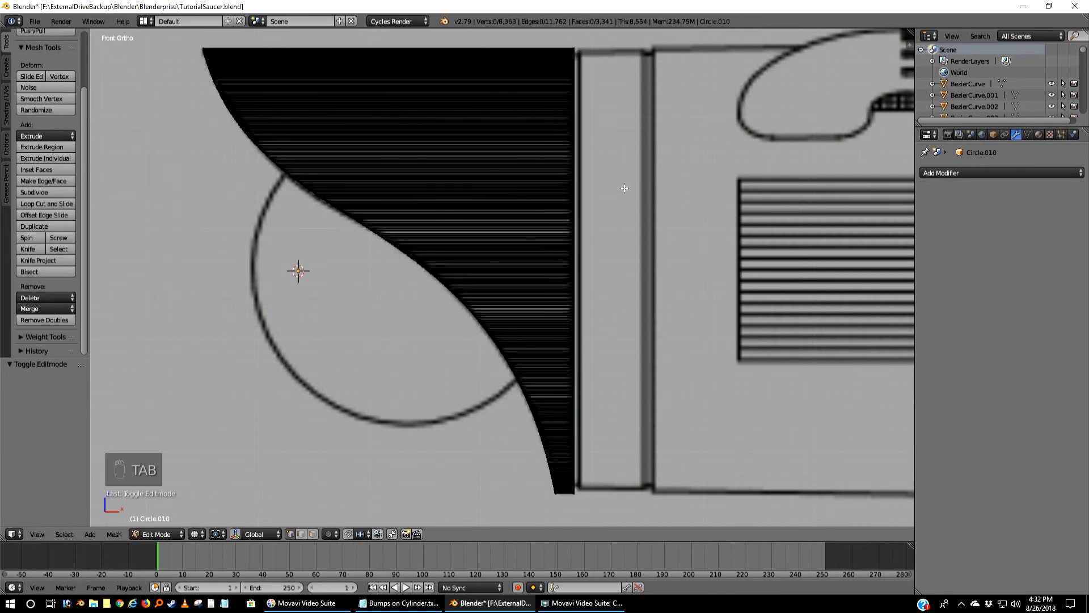
pyautogui.press('Tab')
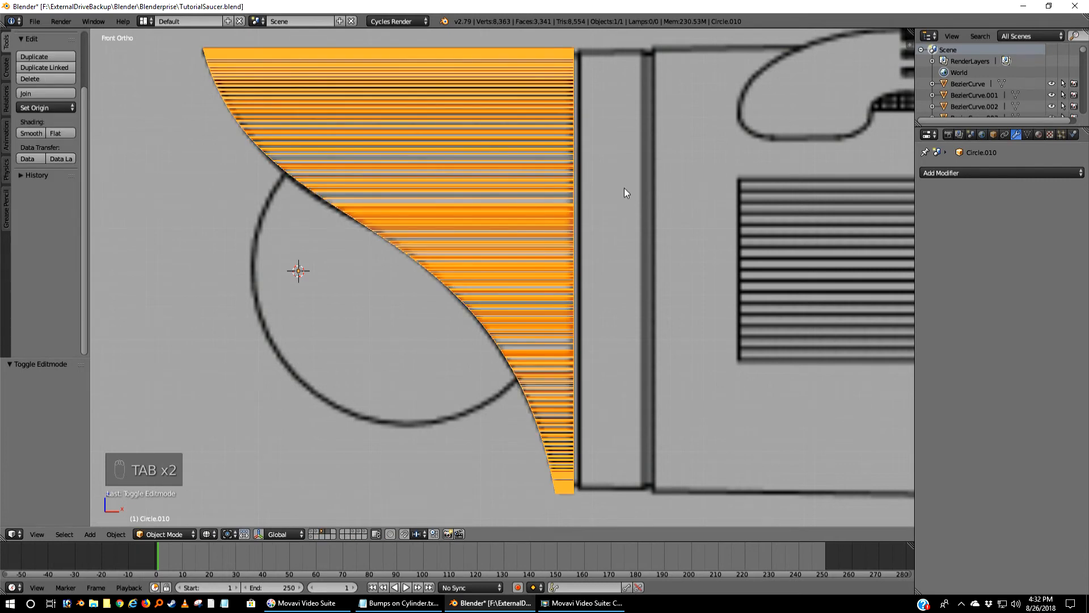
pyautogui.press('a')
pyautogui.press('a')
pyautogui.press('a')
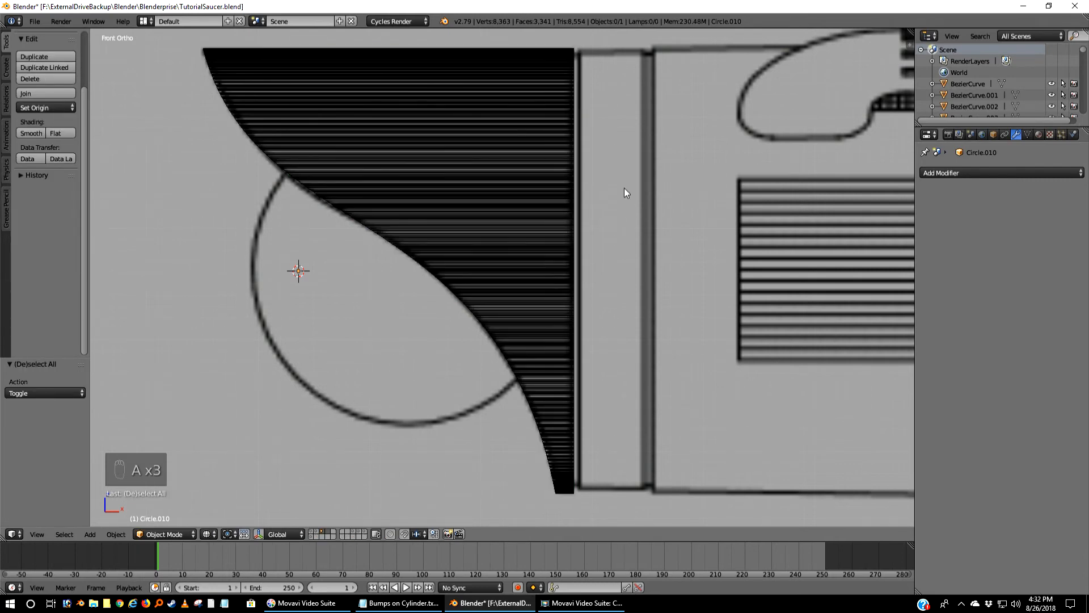
pyautogui.press('z')
pyautogui.scroll(-5, 624, 188)
pyautogui.moveTo(611, 217)
pyautogui.mouseDown(button='middle')
pyautogui.moveTo(686, 241)
pyautogui.moveTo(698, 204)
pyautogui.moveTo(601, 244)
pyautogui.moveTo(595, 235)
pyautogui.moveTo(620, 203)
pyautogui.moveTo(627, 161)
pyautogui.moveTo(724, 172)
pyautogui.moveTo(727, 214)
pyautogui.moveTo(751, 258)
pyautogui.moveTo(753, 240)
pyautogui.moveTo(652, 213)
pyautogui.moveTo(595, 171)
pyautogui.moveTo(607, 167)
pyautogui.mouseUp(button='middle')
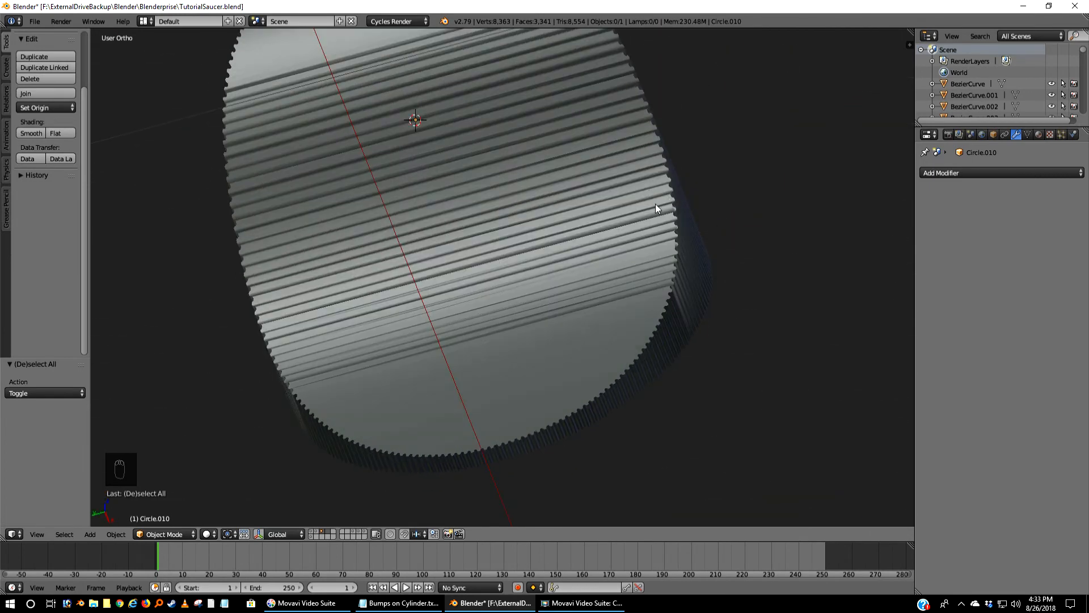
# - Undo the Edge Split application and the last split angle change, and return to the front view
pyautogui.hotkey('ctrl', 'z')
pyautogui.hotkey('ctrl', 'z')
pyautogui.hotkey('ctrl', 'z')
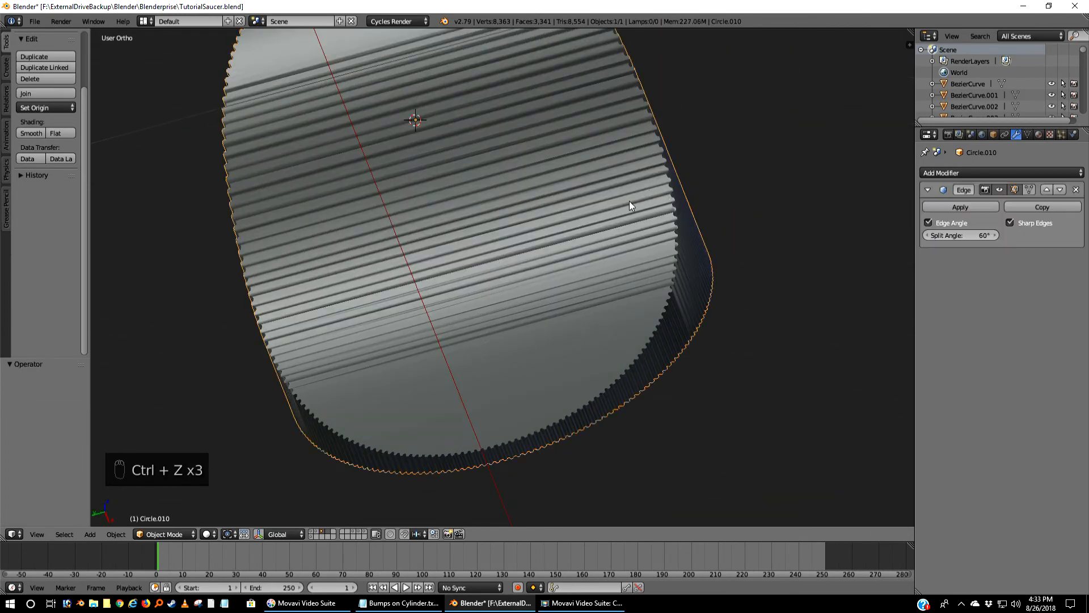
pyautogui.hotkey('ctrl', 'z')
pyautogui.moveTo(765, 212); pyautogui.dragTo(731, 293, button='middle')
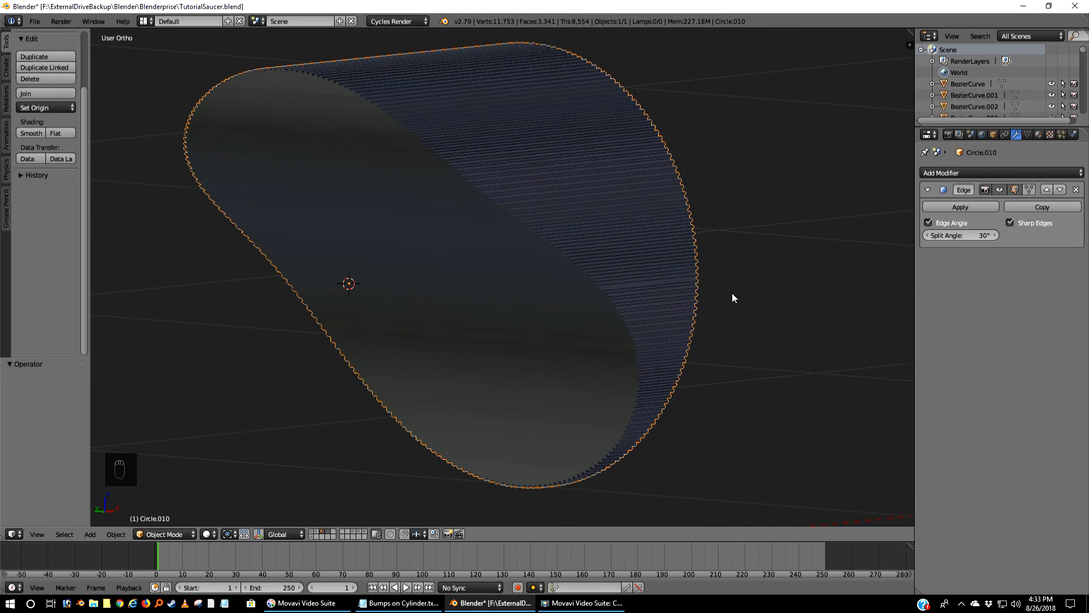
pyautogui.press('KP_1')
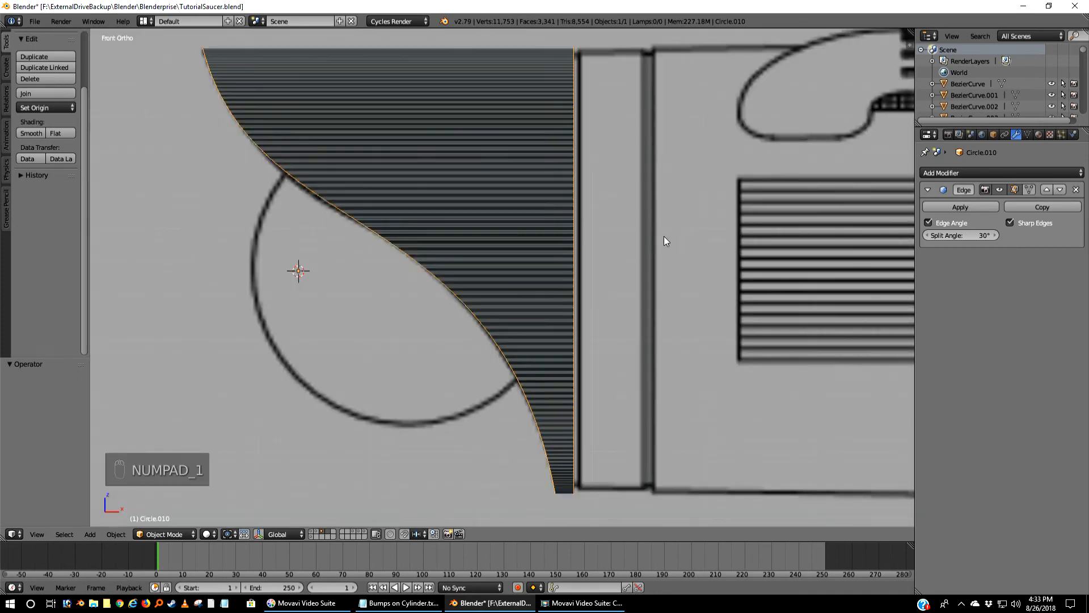
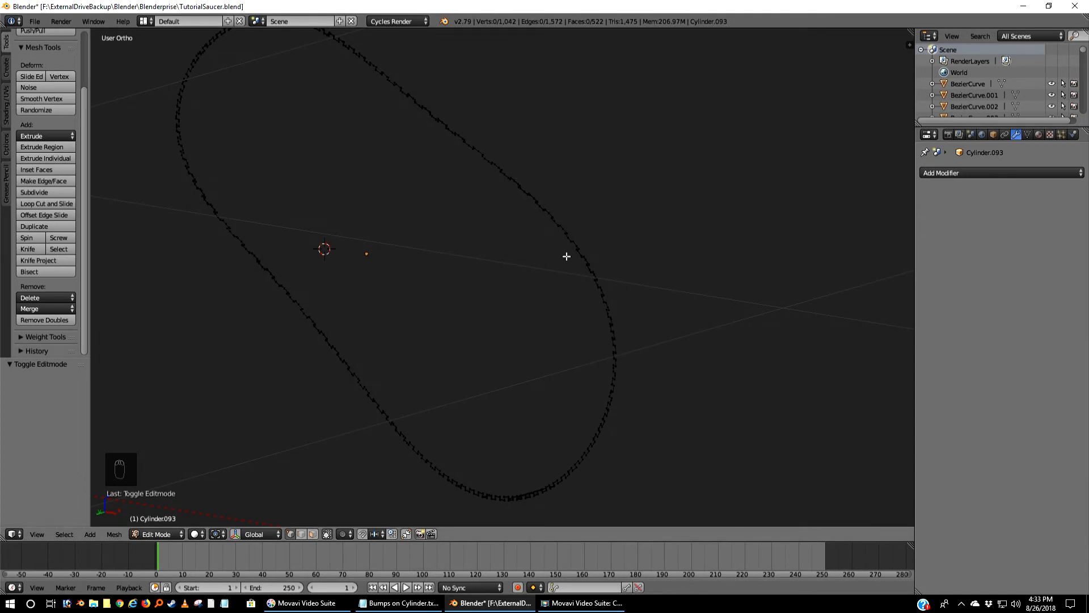
pyautogui.hotkey('ctrl', 'h')
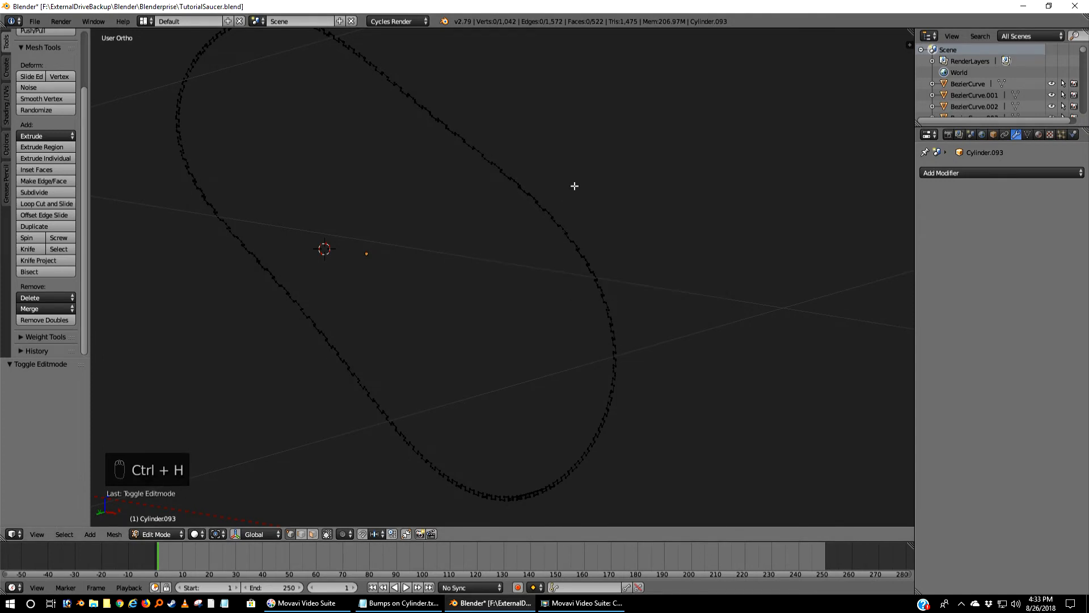
pyautogui.hotkey('shift', 'h')
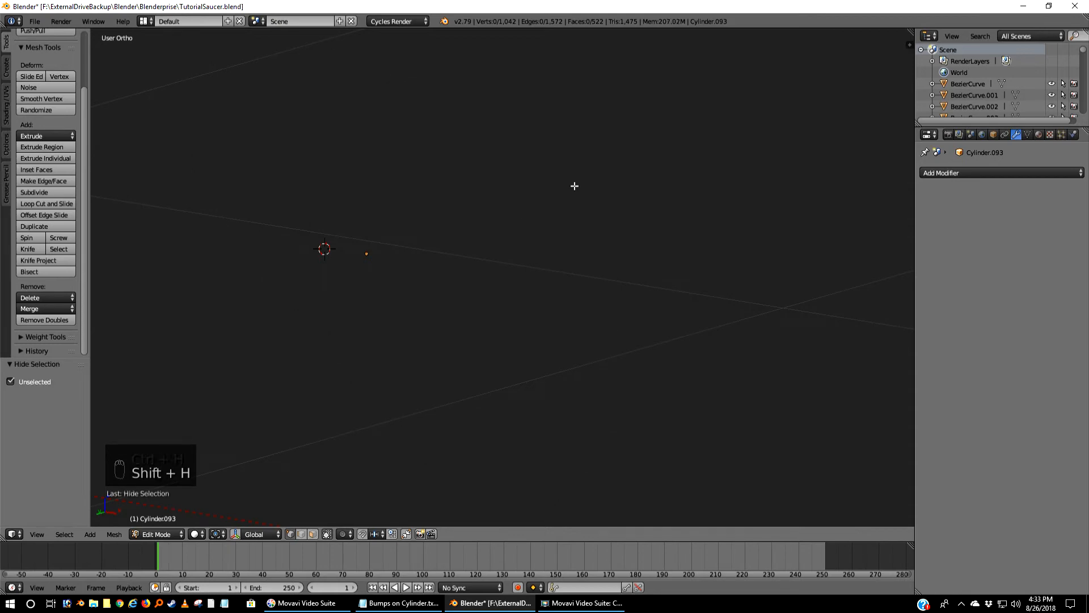
pyautogui.hotkey('alt', 'h')
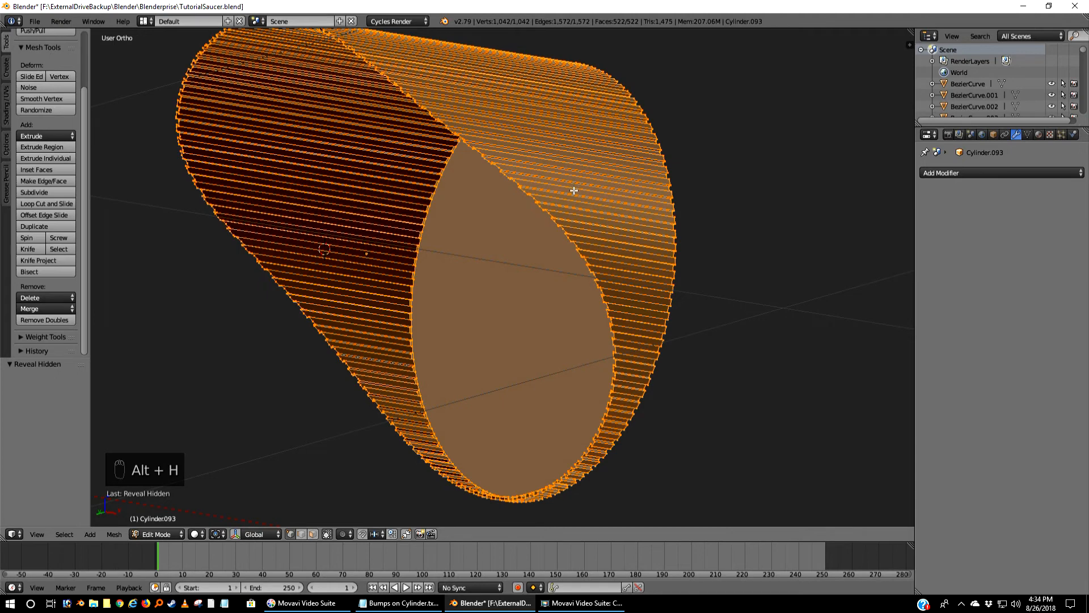
# - Delete all vertices along the cylinder's curved cut end in front wireframe view, keeping only the flat end
pyautogui.press('KP_1')
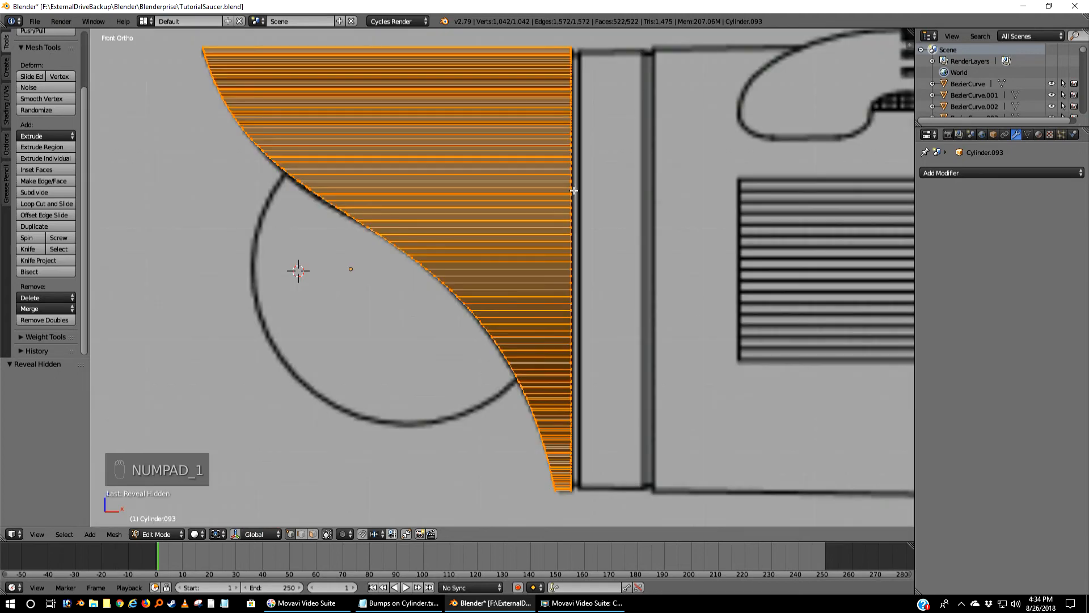
pyautogui.press('z')
pyautogui.press('a')
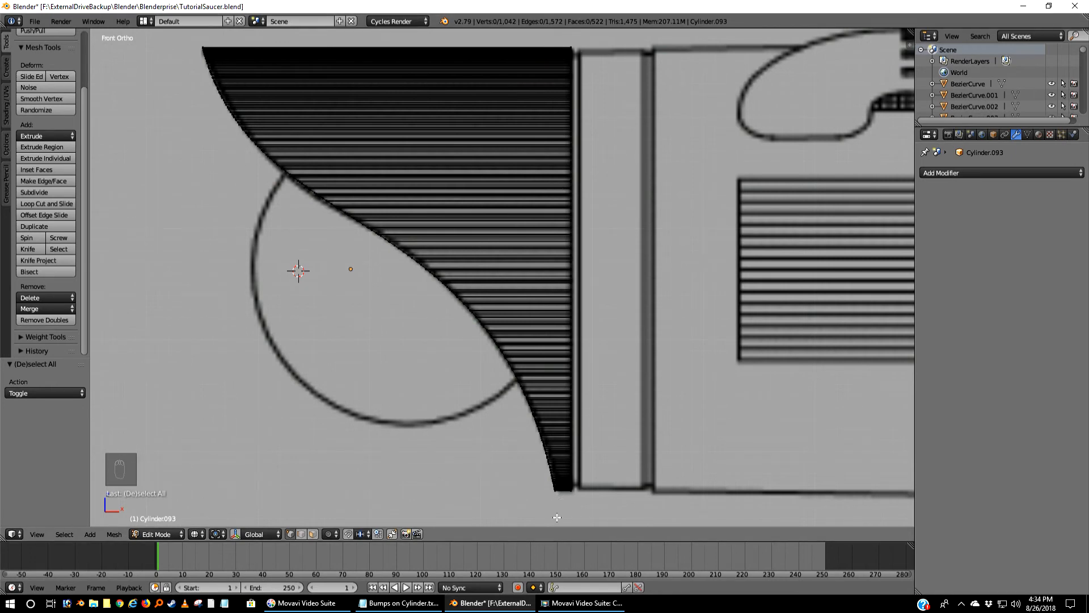
pyautogui.press('b')
pyautogui.moveTo(570, 500); pyautogui.dragTo(262, 143)
pyautogui.press('x')
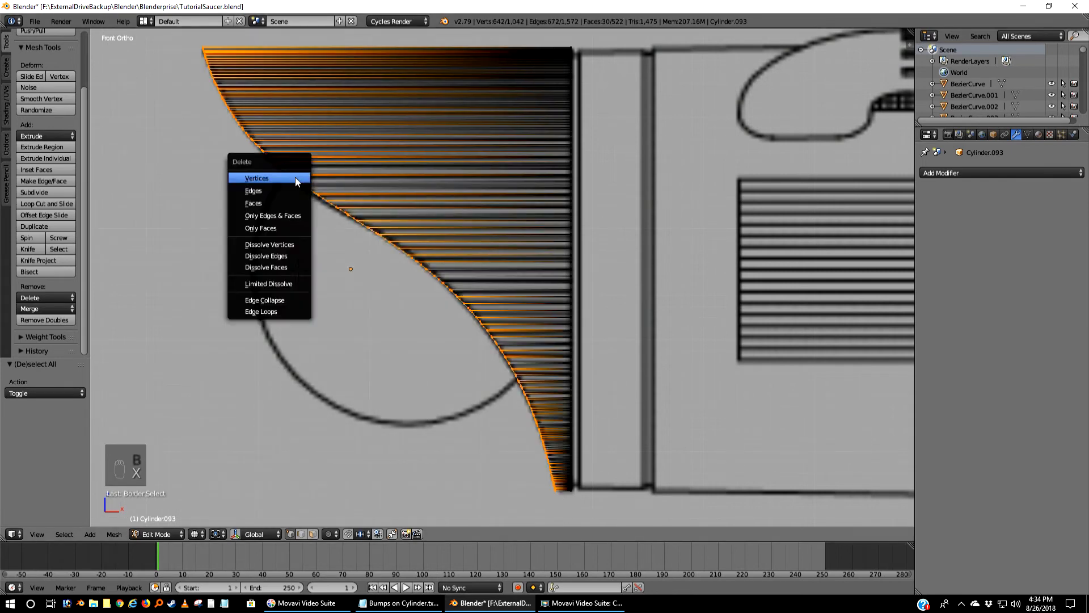
pyautogui.click(295, 177)
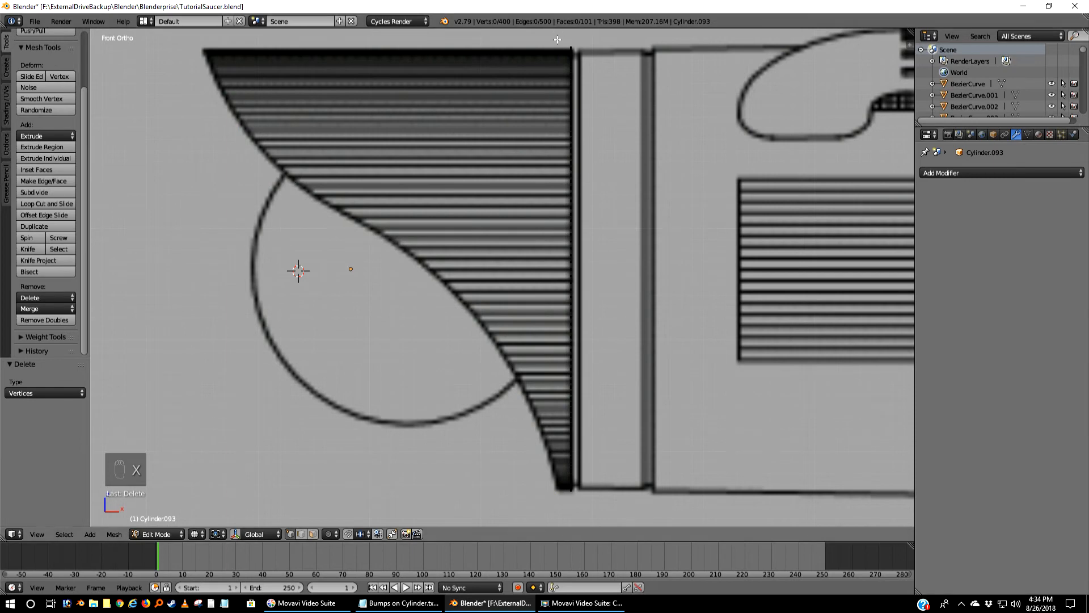
# - Extrude the remaining flat end face about 0.398 along its normal past the blueprint's curved outline, and return to Object Mode in solid shading
pyautogui.press('a')
pyautogui.moveTo(493, 194); pyautogui.dragTo(532, 192, button='middle')
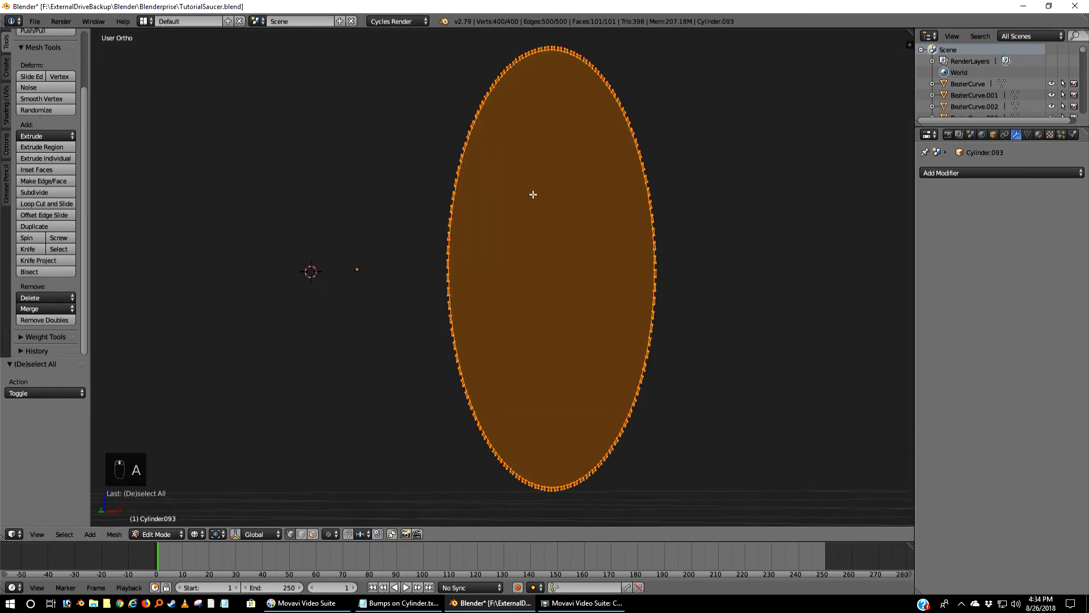
pyautogui.press('KP_1')
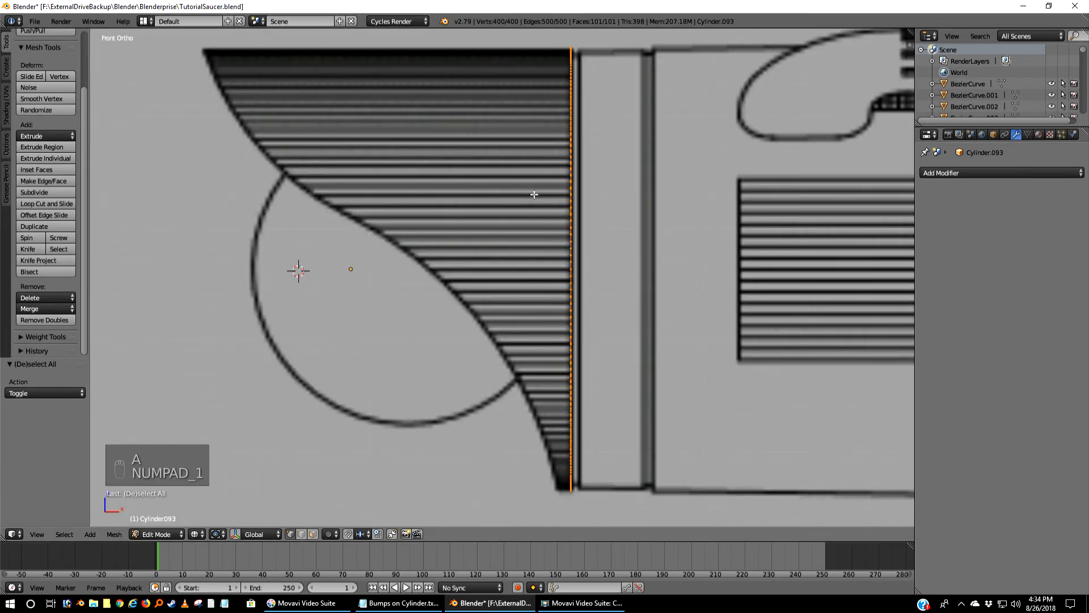
pyautogui.press('e')
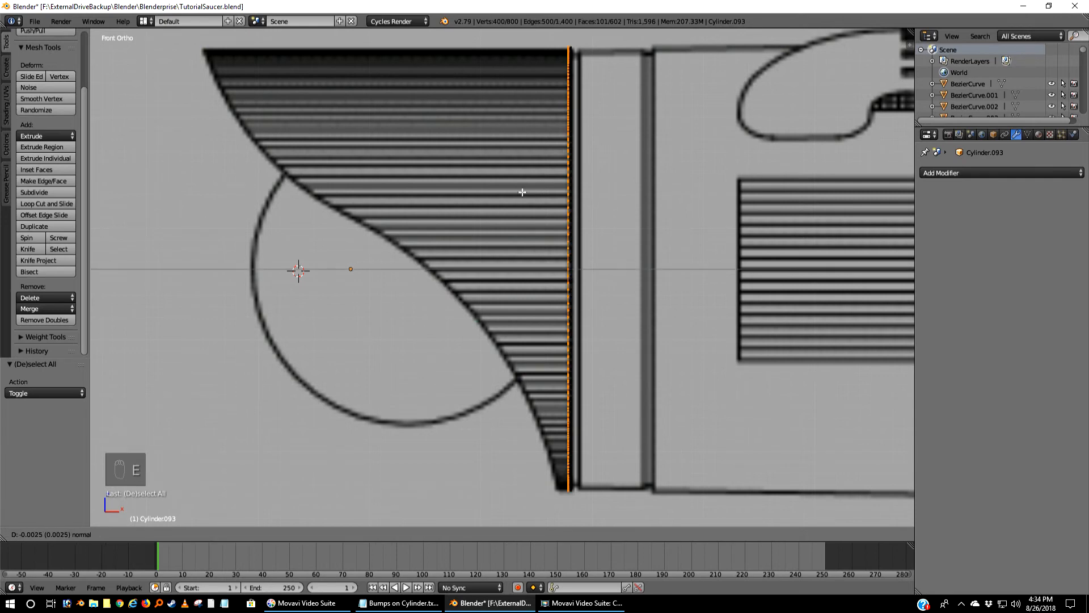
pyautogui.click(912, 153)
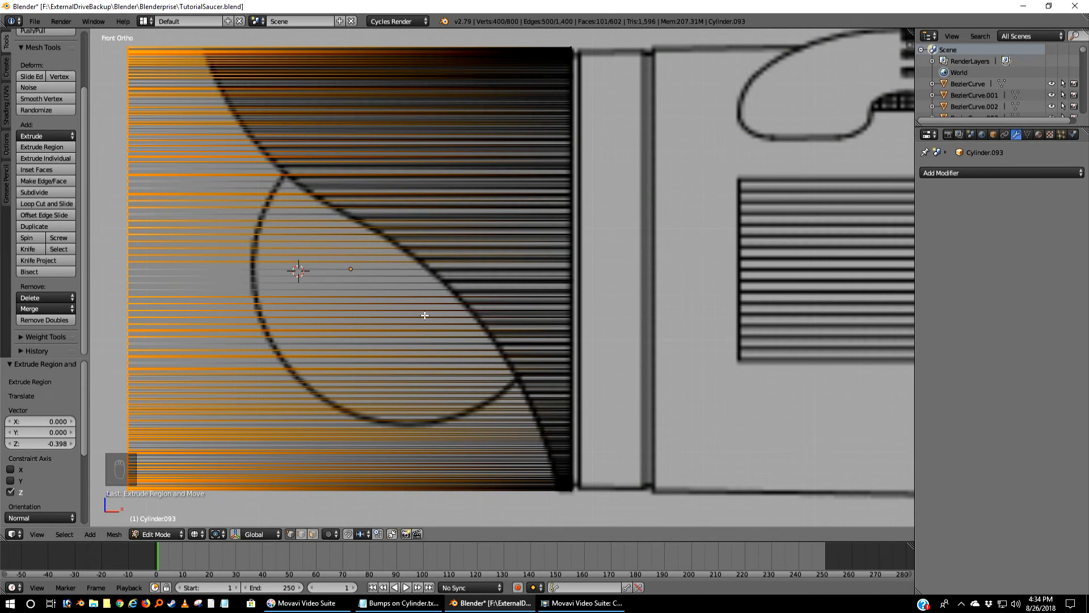
pyautogui.press('a')
pyautogui.press('Tab')
pyautogui.press('z')
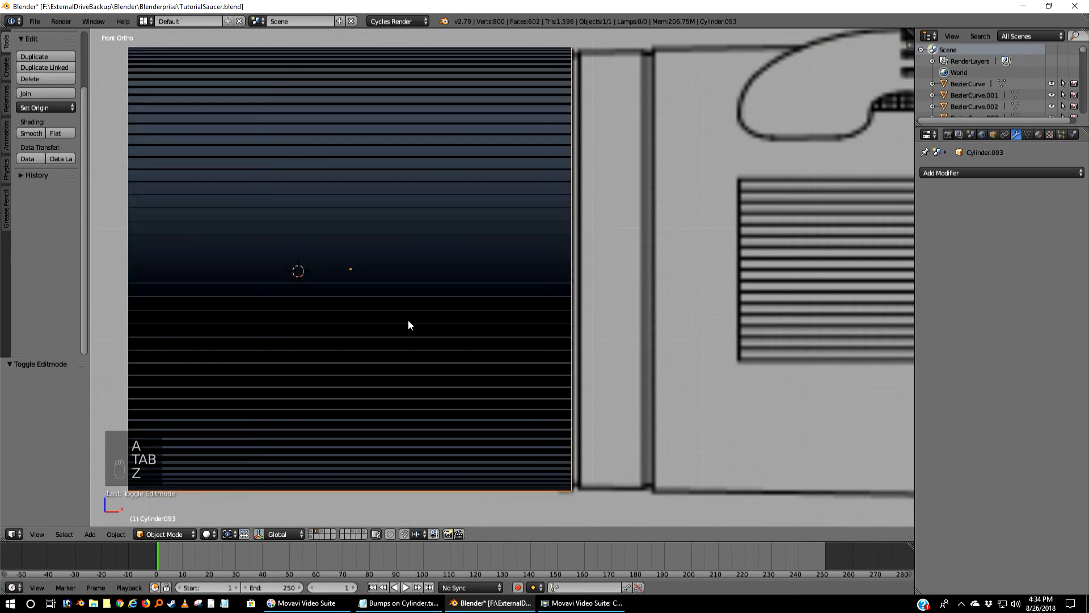
# - Select the rebuilt cylinder's whole mesh in Edit Mode and run Delete Loose on it
pyautogui.moveTo(370, 314)
pyautogui.mouseDown(button='middle')
pyautogui.moveTo(438, 332)
pyautogui.moveTo(423, 309)
pyautogui.mouseUp(button='middle')
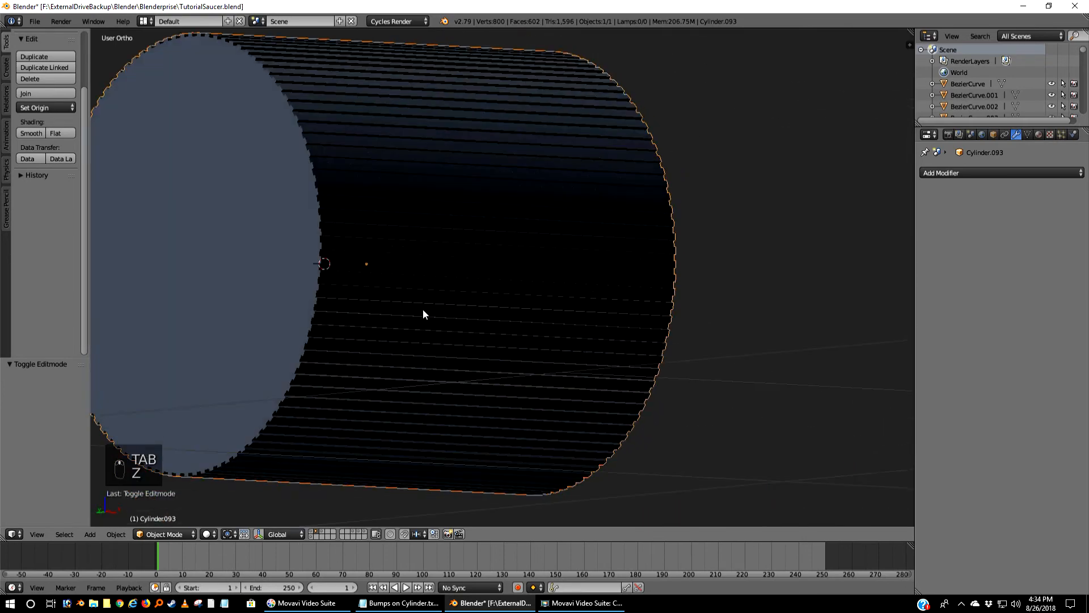
pyautogui.scroll(-2, 424, 310)
pyautogui.press('Tab')
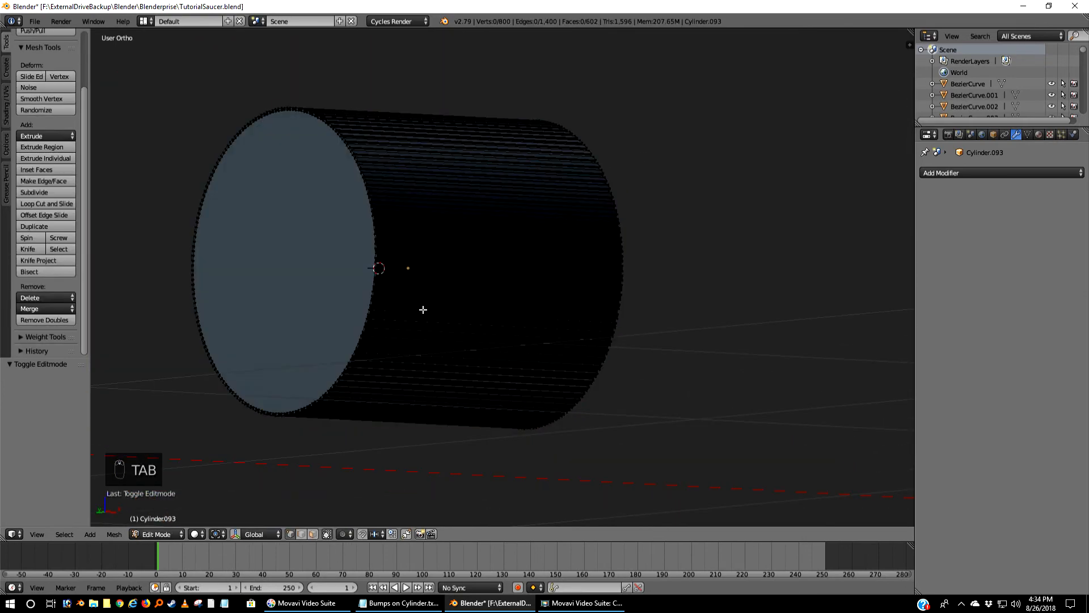
pyautogui.press('a')
pyautogui.press('a')
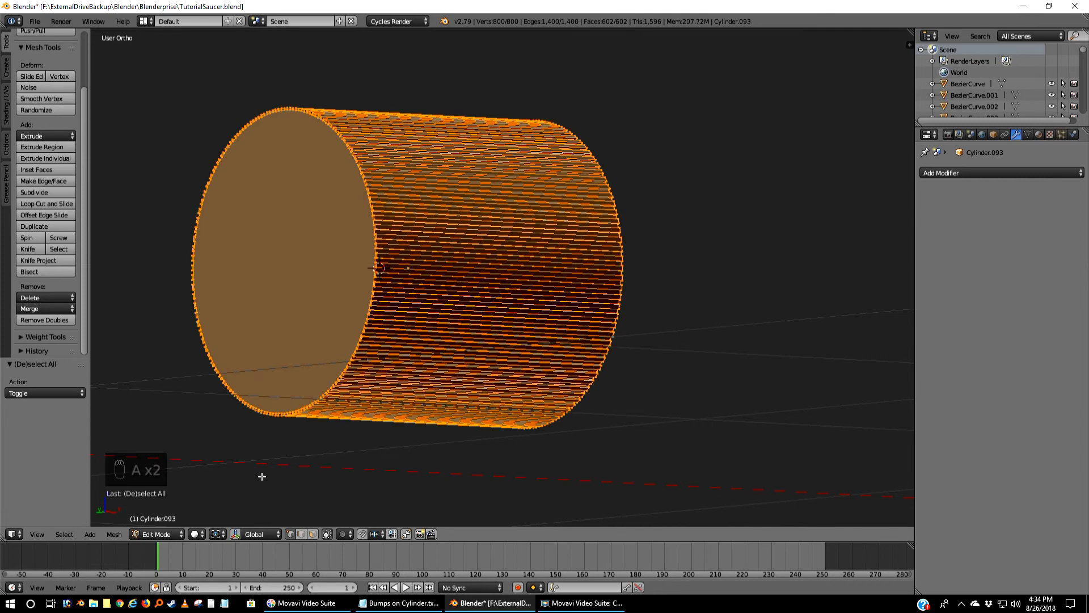
pyautogui.click(114, 536)
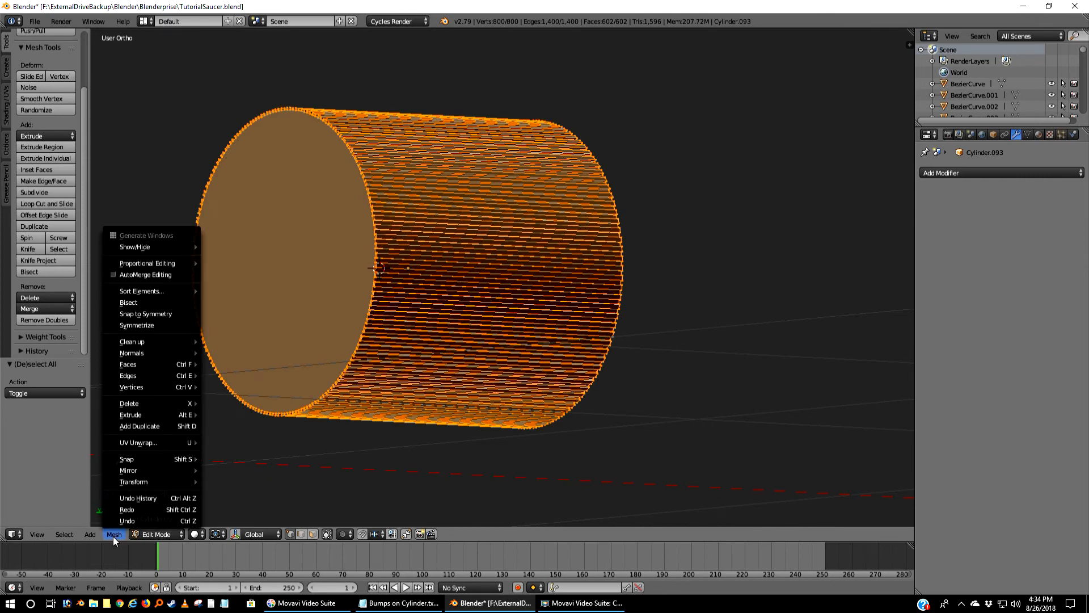
pyautogui.moveTo(154, 341)
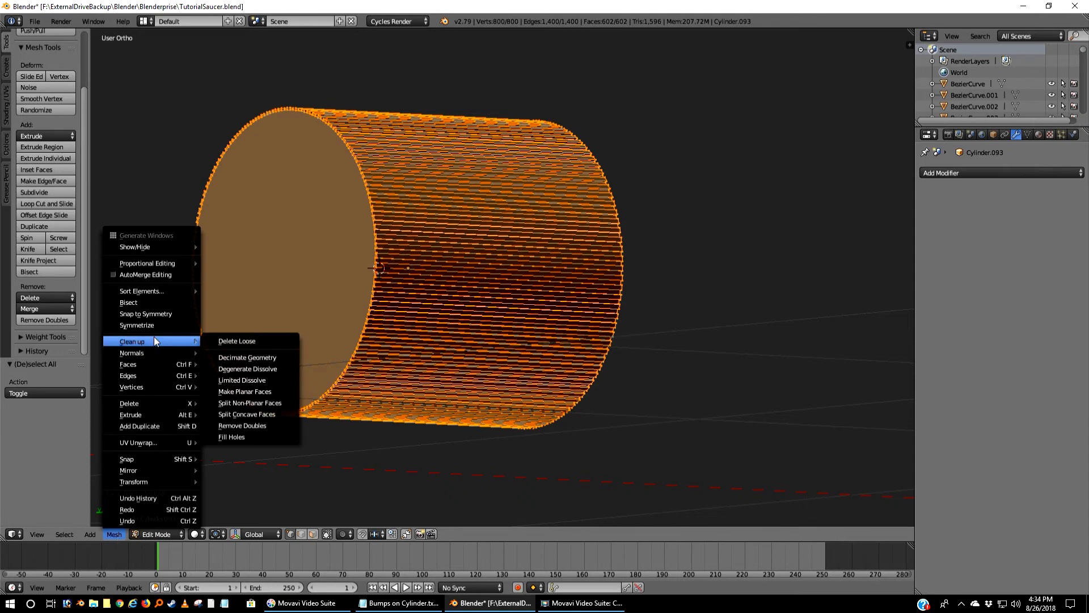
pyautogui.click(236, 346)
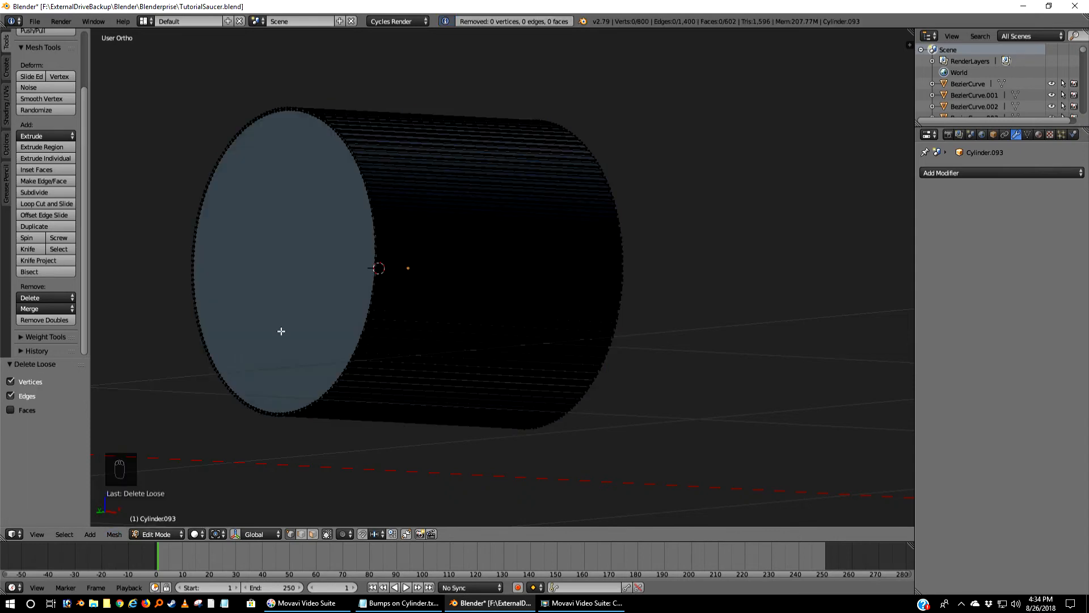
# - Run Remove Doubles and Fill Holes on the cylinder's whole mesh, and return to Object Mode
pyautogui.press('a')
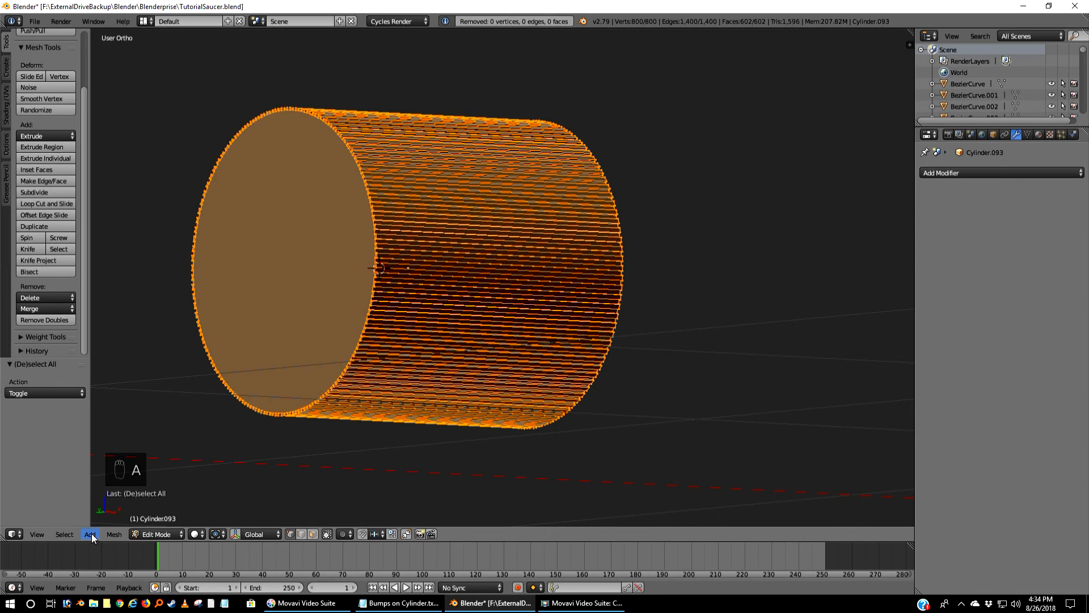
pyautogui.click(113, 534)
pyautogui.moveTo(138, 342)
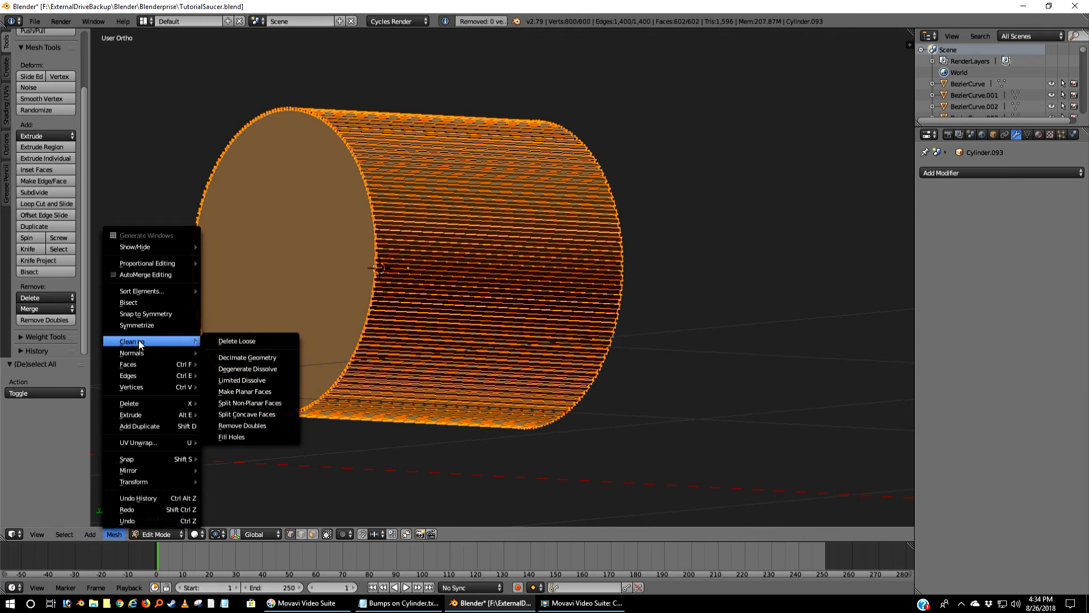
pyautogui.click(250, 423)
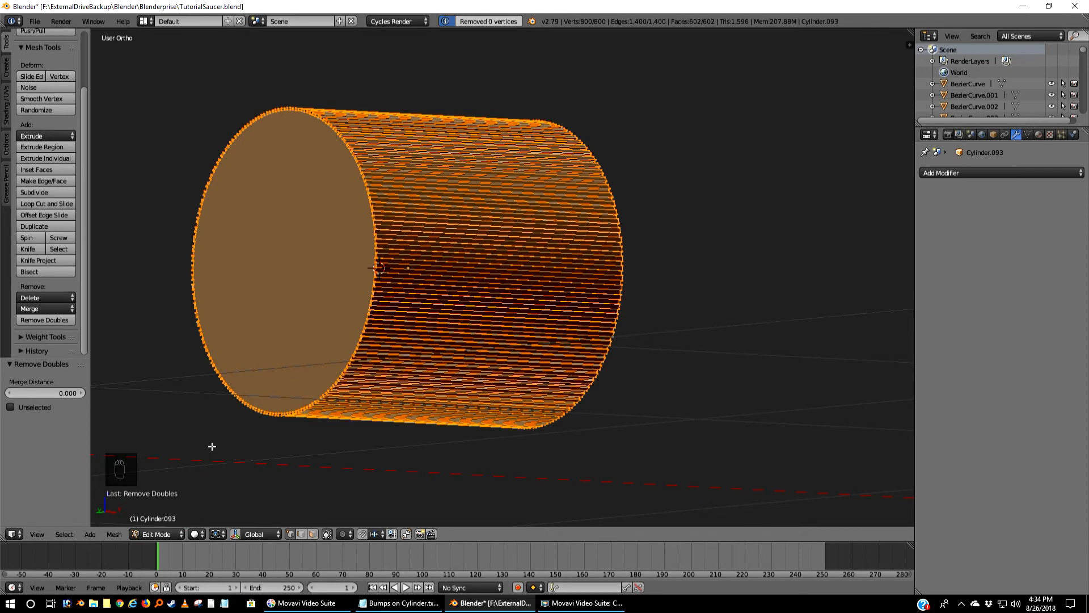
pyautogui.click(115, 534)
pyautogui.moveTo(140, 343)
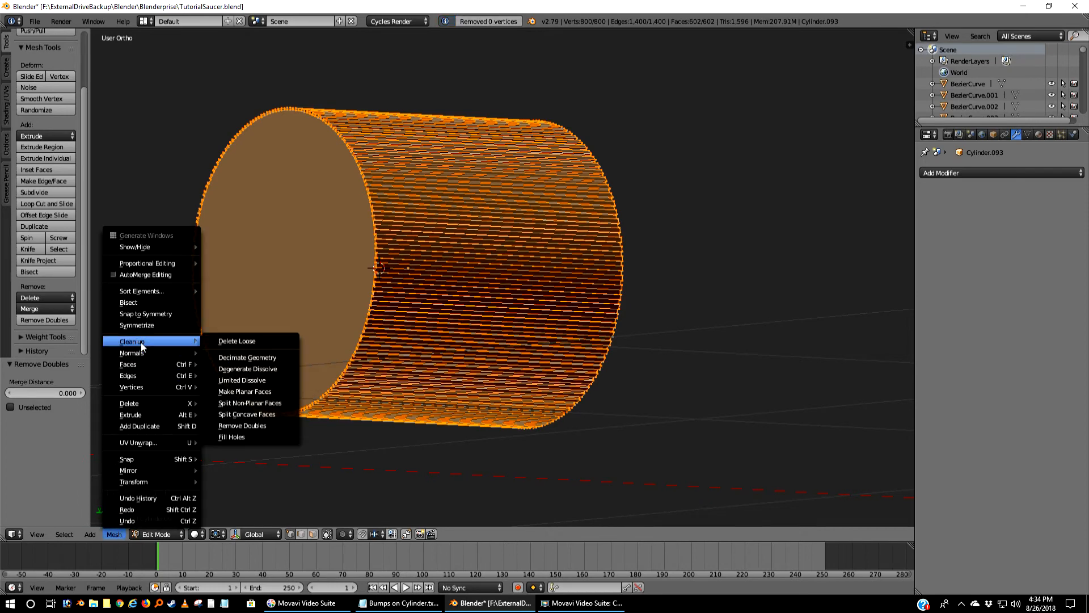
pyautogui.click(237, 435)
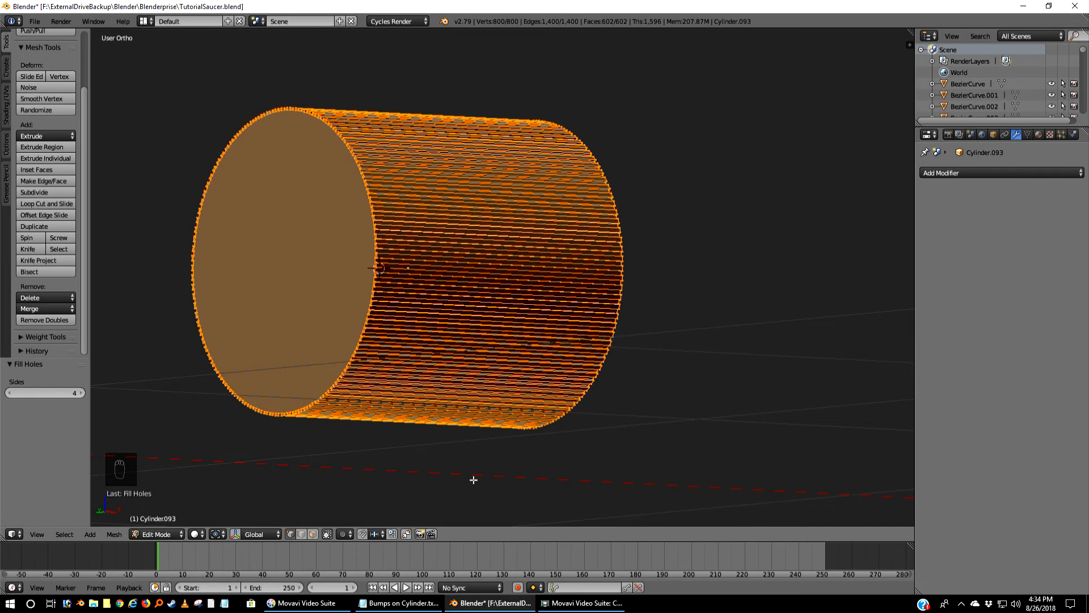
pyautogui.press('Tab')
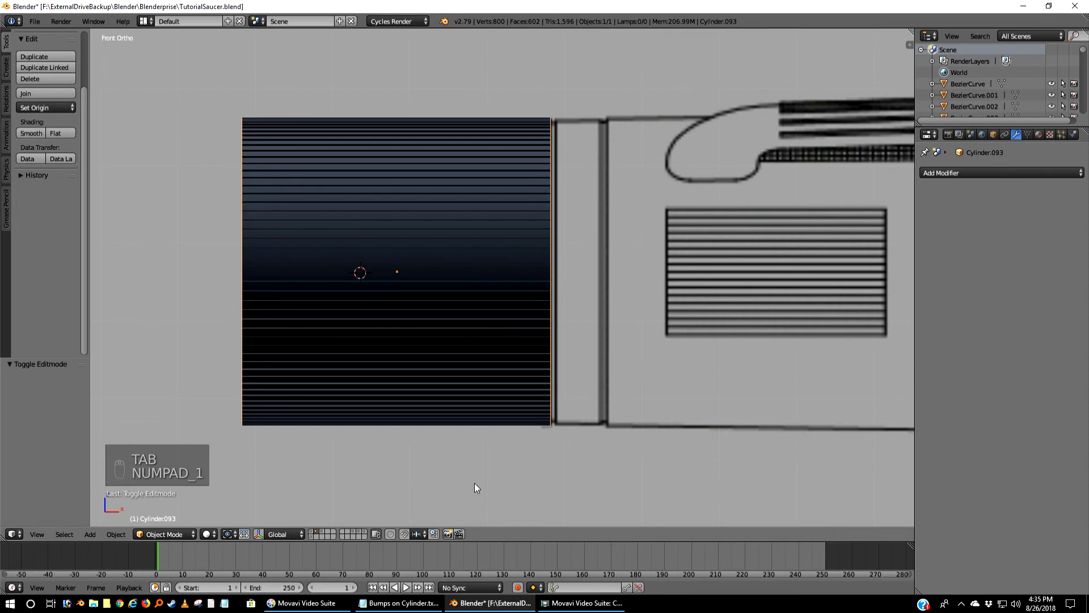
# - Move the curved cutter block from layer 9 to layer 4 and show layers 2 and 4 together with the cylinder
pyautogui.click(358, 530)
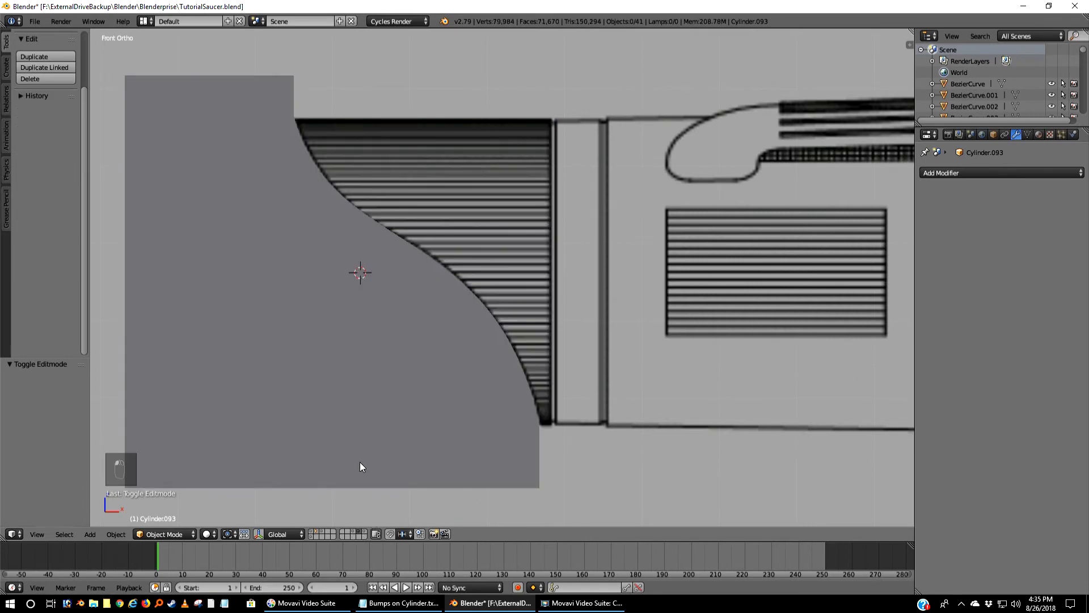
pyautogui.rightClick(303, 315)
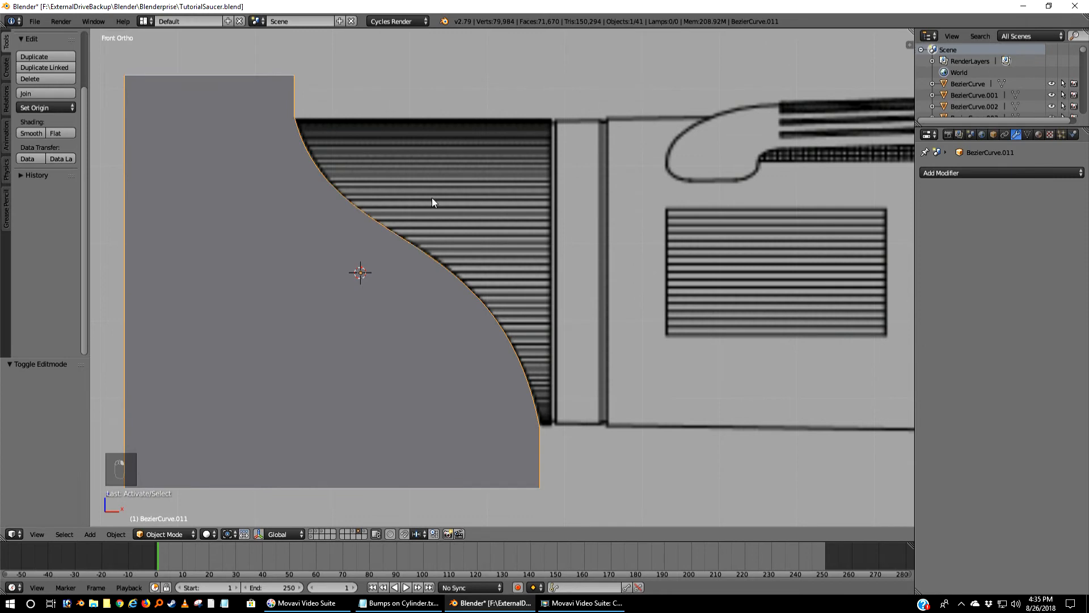
pyautogui.press('m')
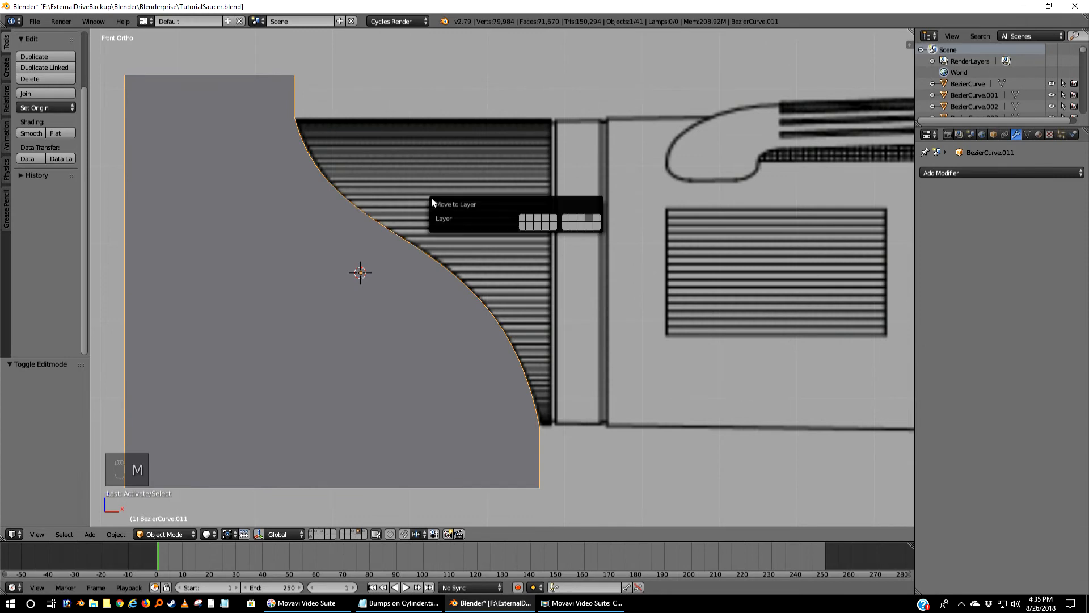
pyautogui.click(548, 218)
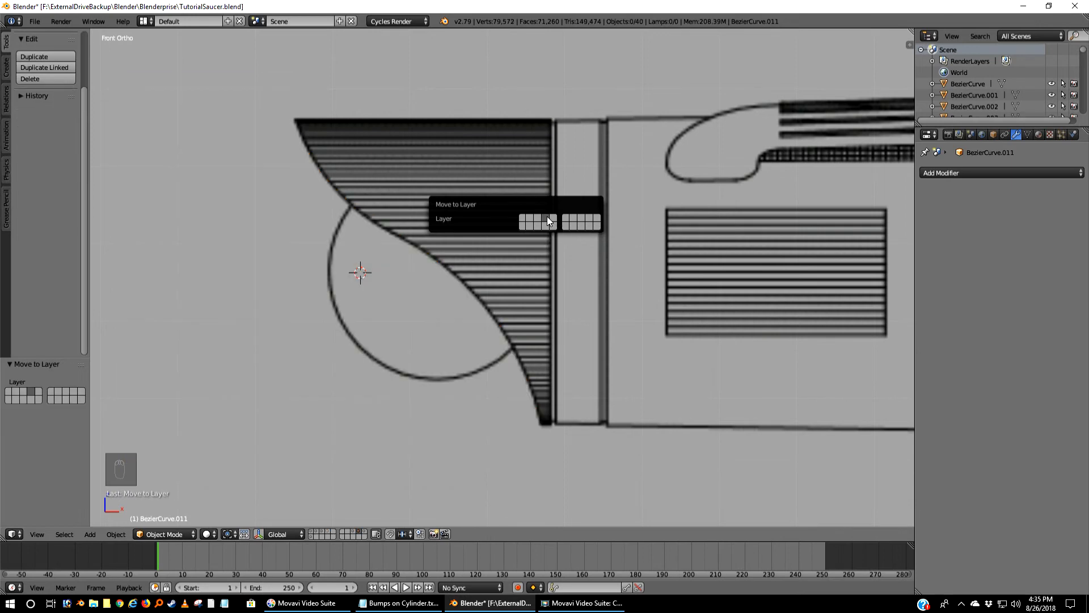
pyautogui.click(317, 532)
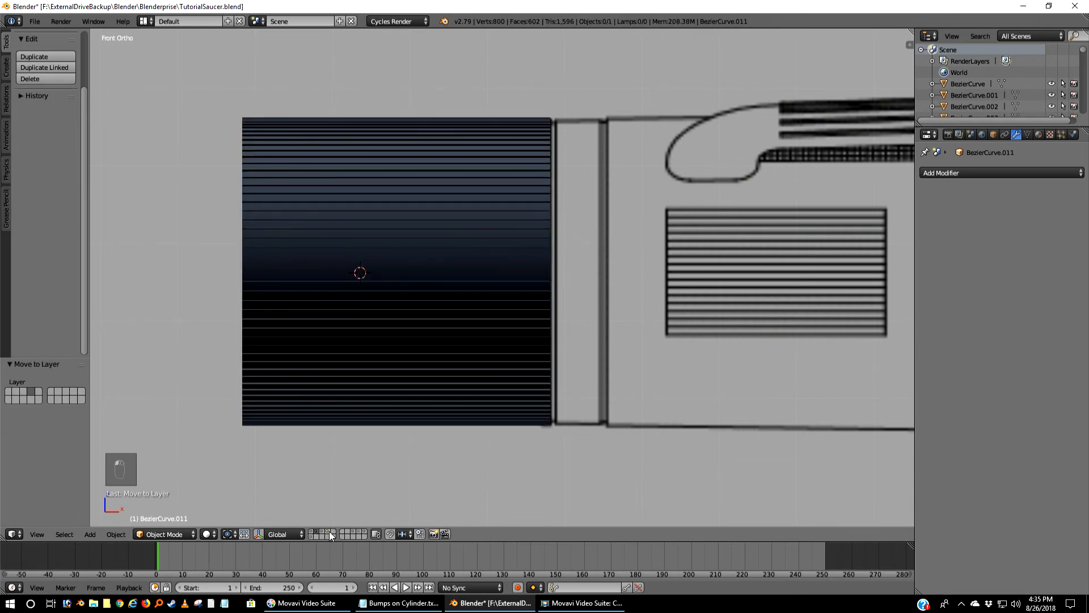
pyautogui.keyDown('shift'); pyautogui.click(329, 532); pyautogui.keyUp('shift')
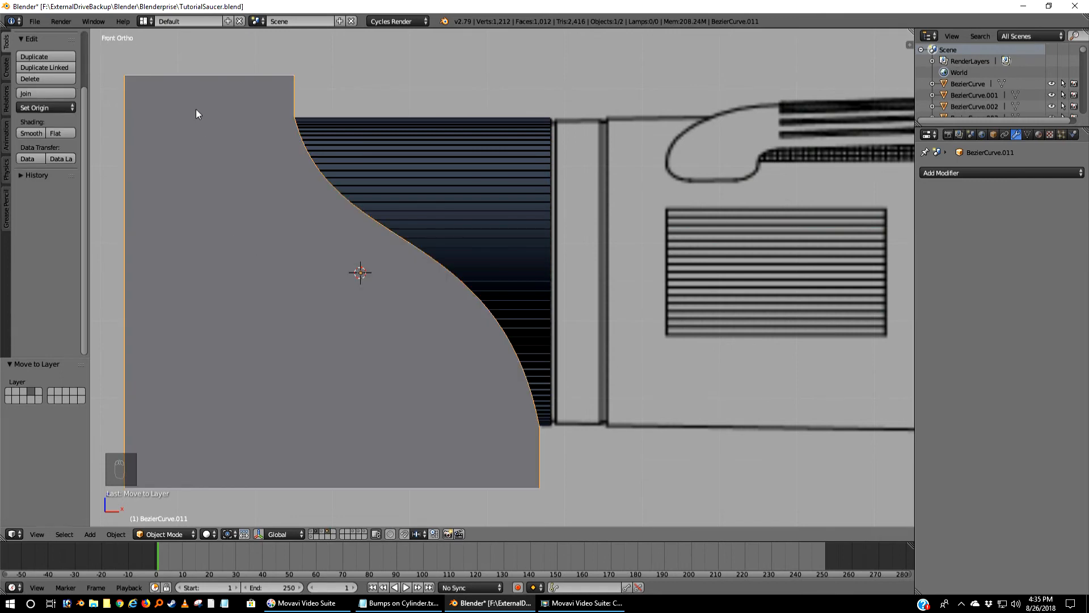
# - Select the cutter block's whole mesh in Edit Mode and run Delete Loose on it
pyautogui.rightClick(178, 83)
pyautogui.moveTo(145, 357); pyautogui.dragTo(186, 366, button='middle')
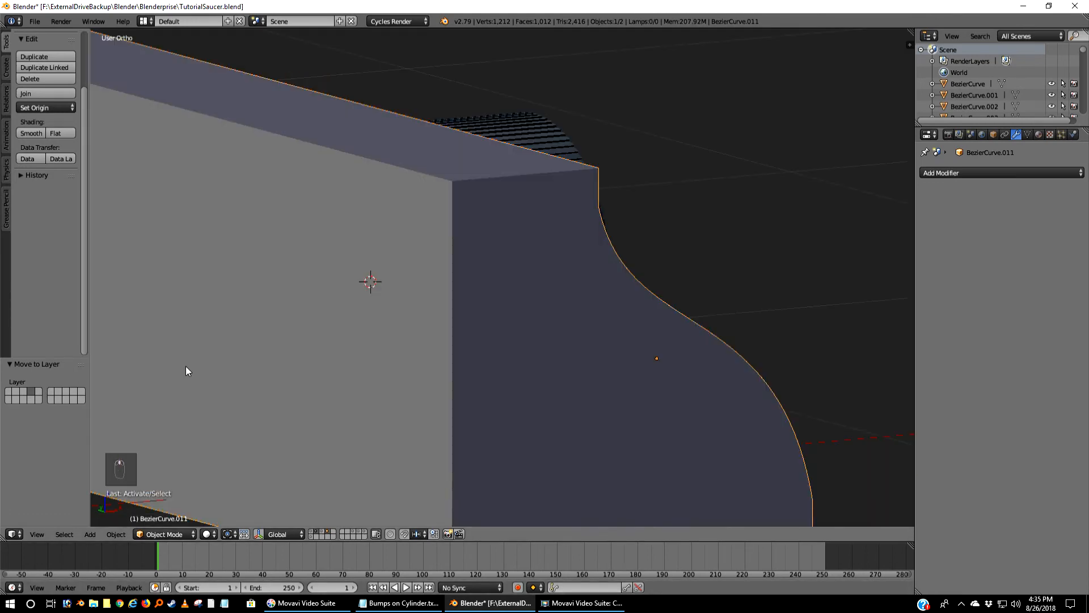
pyautogui.press('Tab')
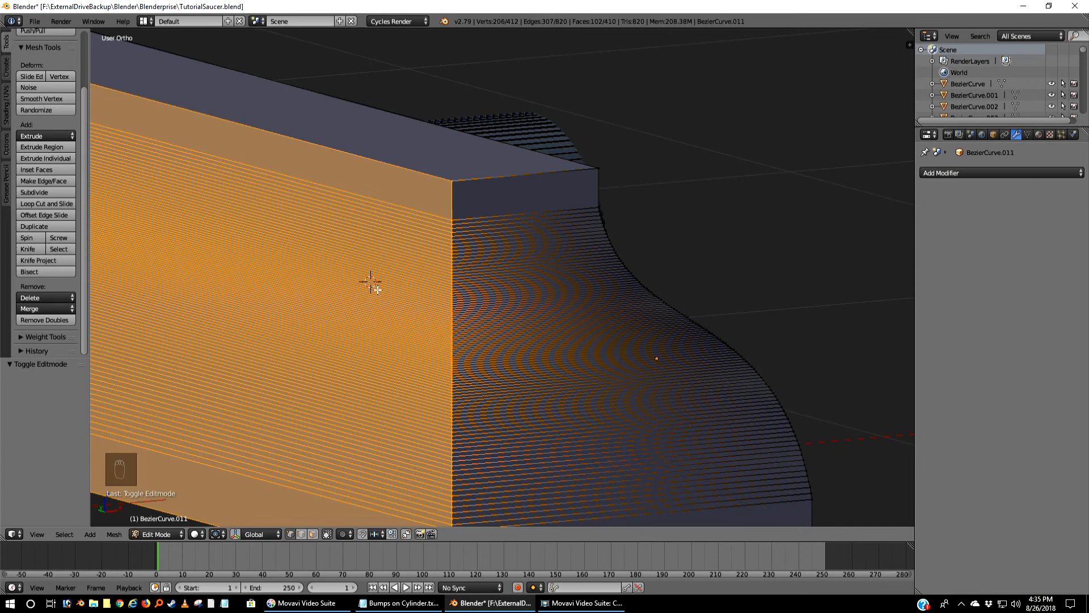
pyautogui.press('a')
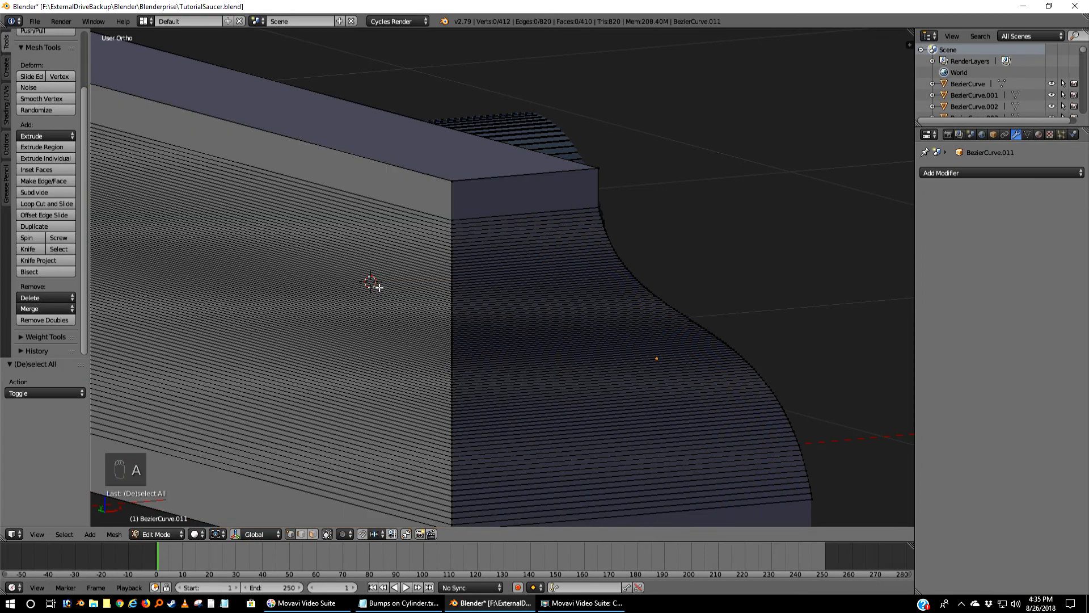
pyautogui.press('a')
pyautogui.scroll(-3, 380, 288)
pyautogui.scroll(-1, 382, 287)
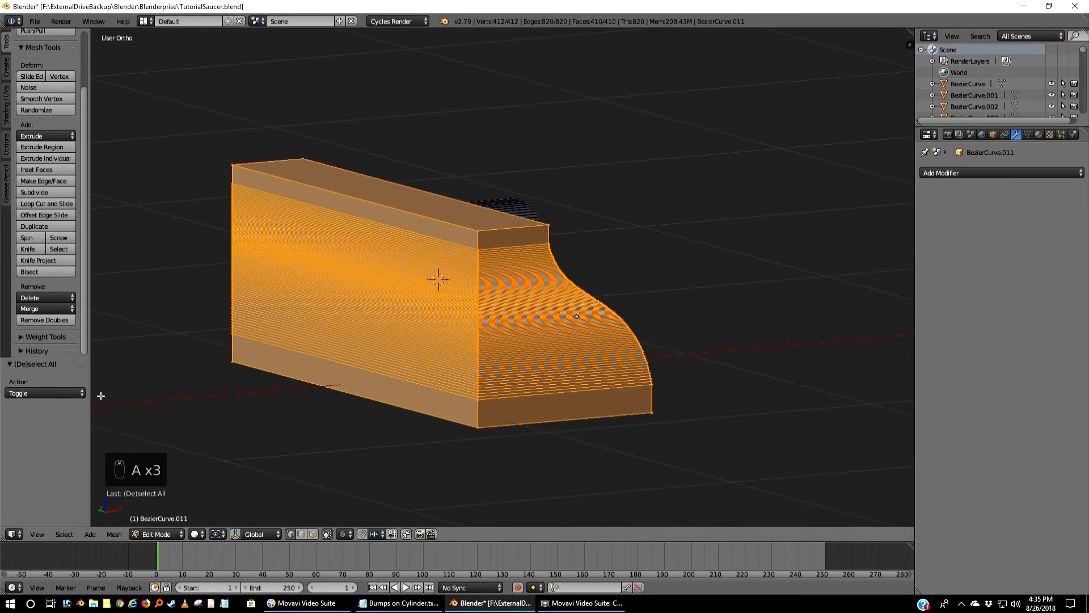
pyautogui.click(116, 533)
pyautogui.moveTo(134, 342)
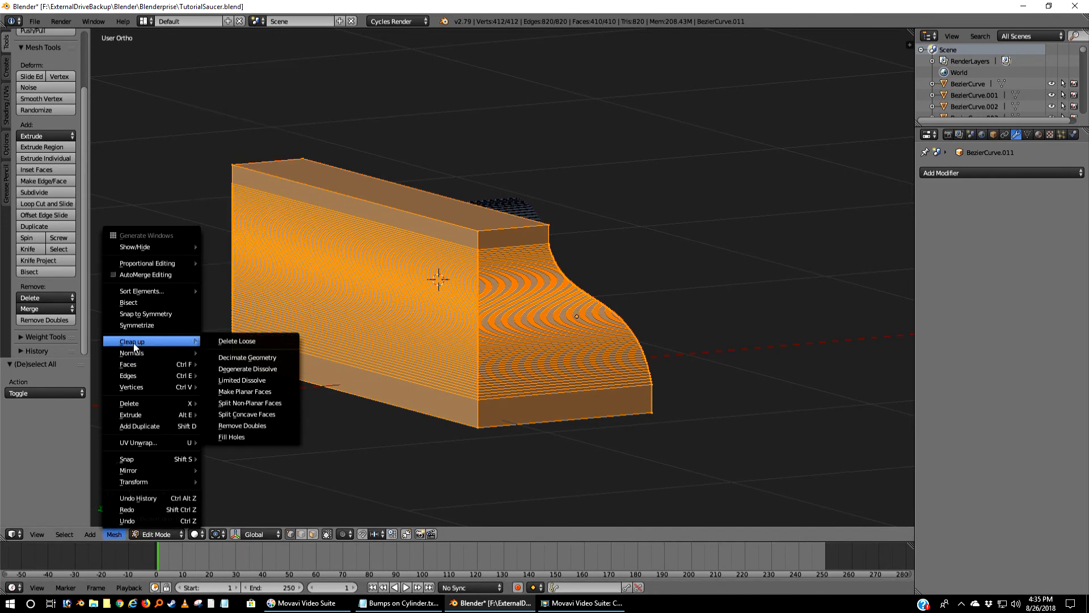
pyautogui.click(254, 340)
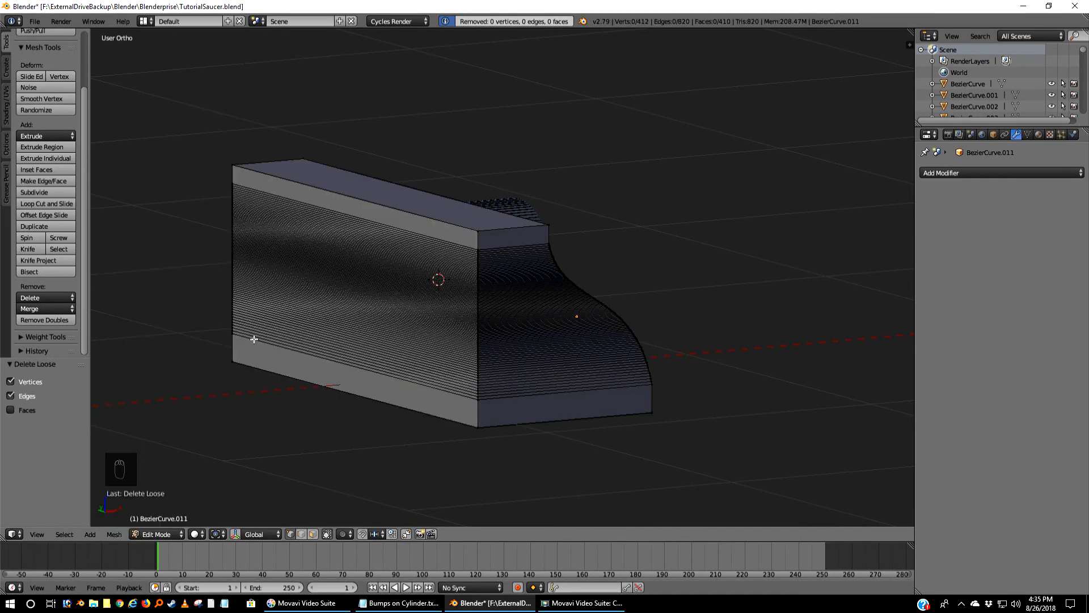
# - Run Remove Doubles and Fill Holes on the cutter block's whole mesh, and return to Object Mode
pyautogui.press('a')
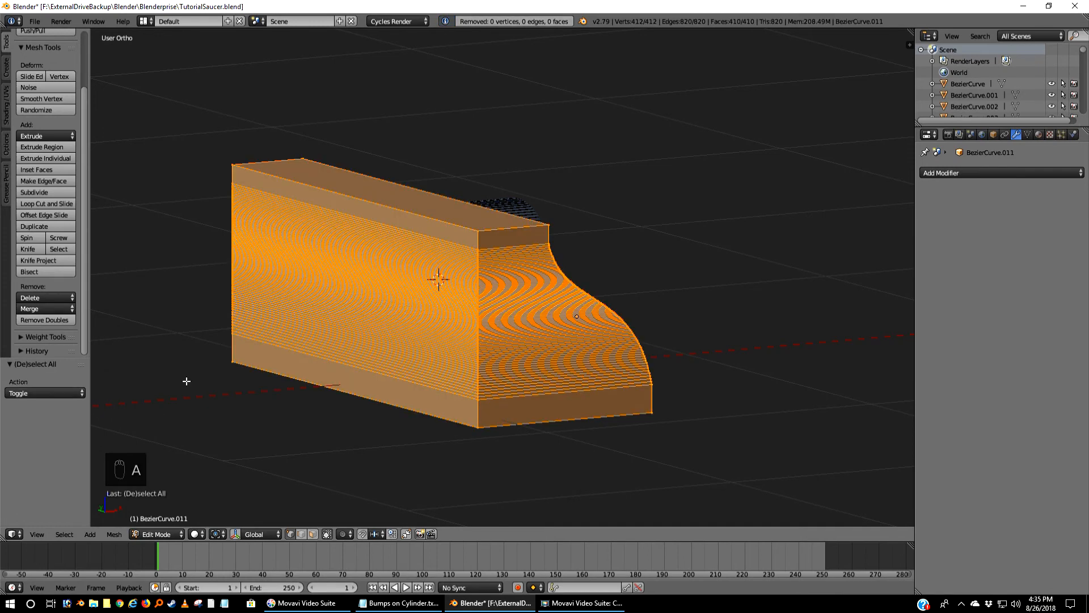
pyautogui.click(115, 534)
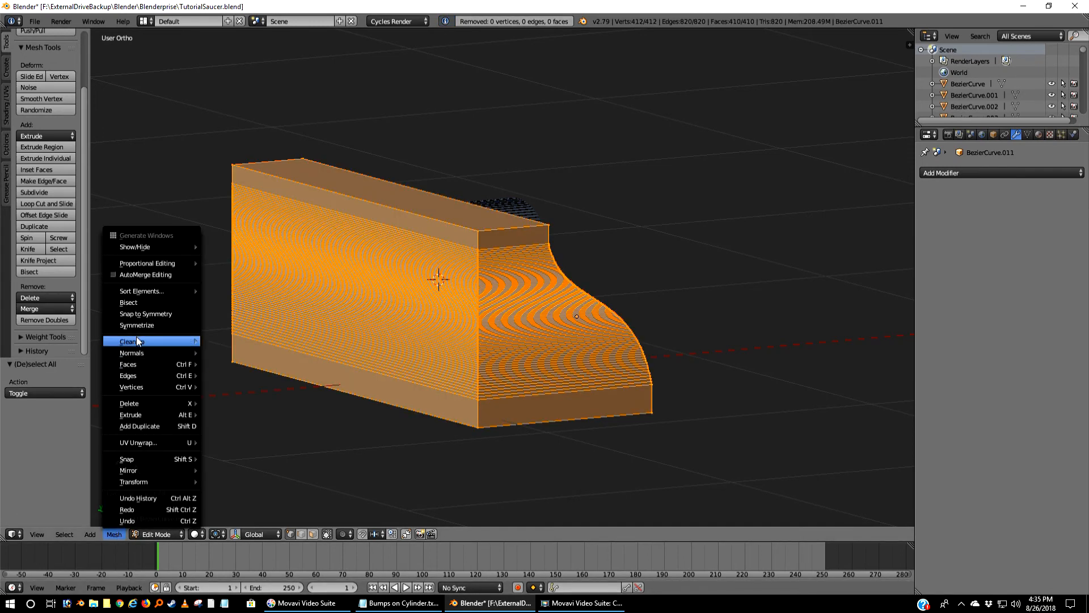
pyautogui.moveTo(138, 342)
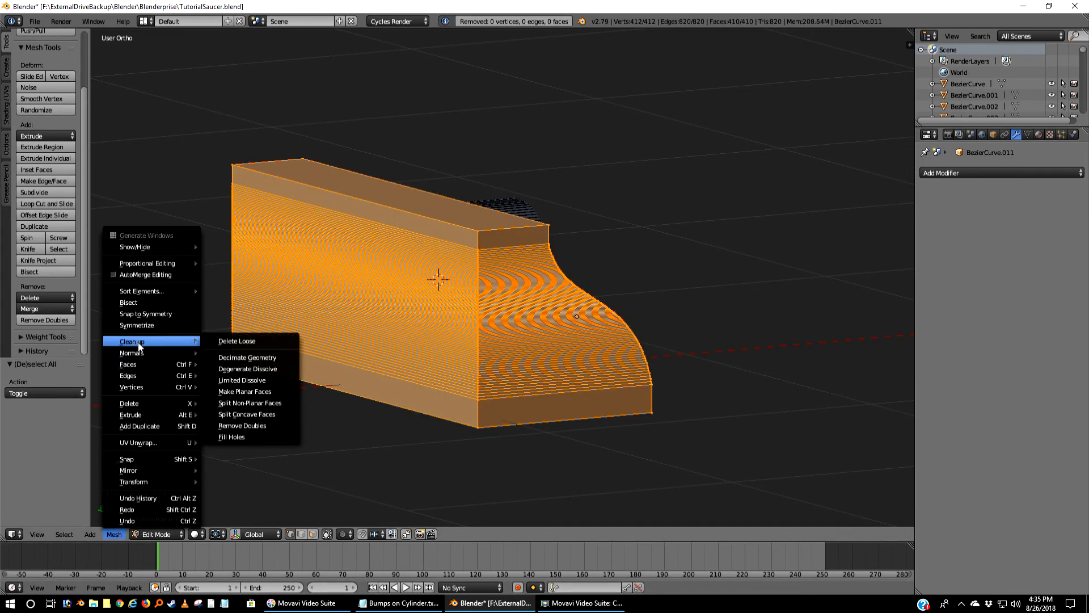
pyautogui.click(250, 421)
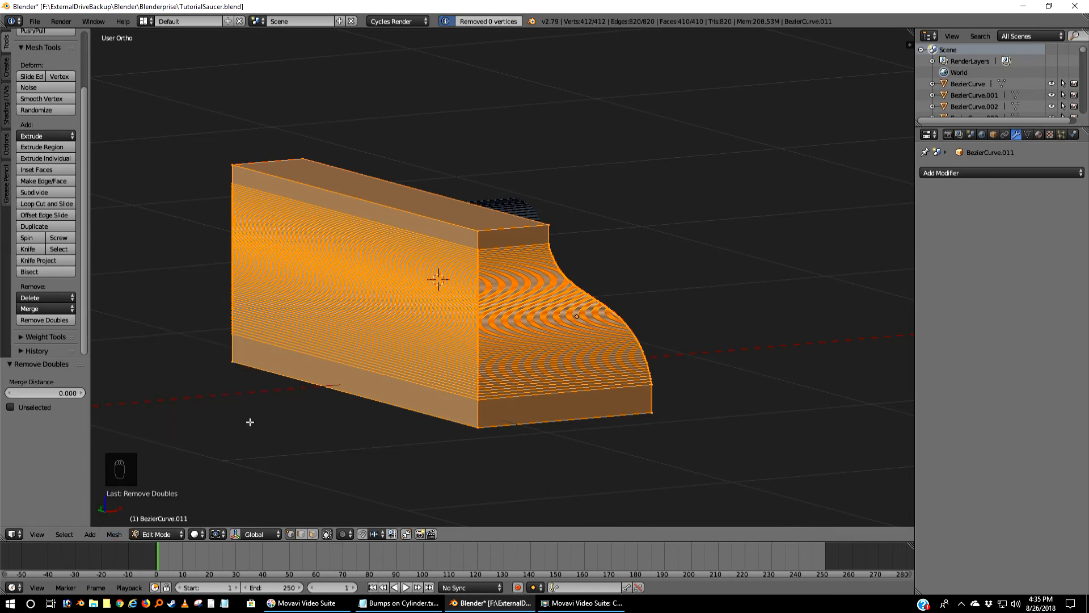
pyautogui.click(115, 534)
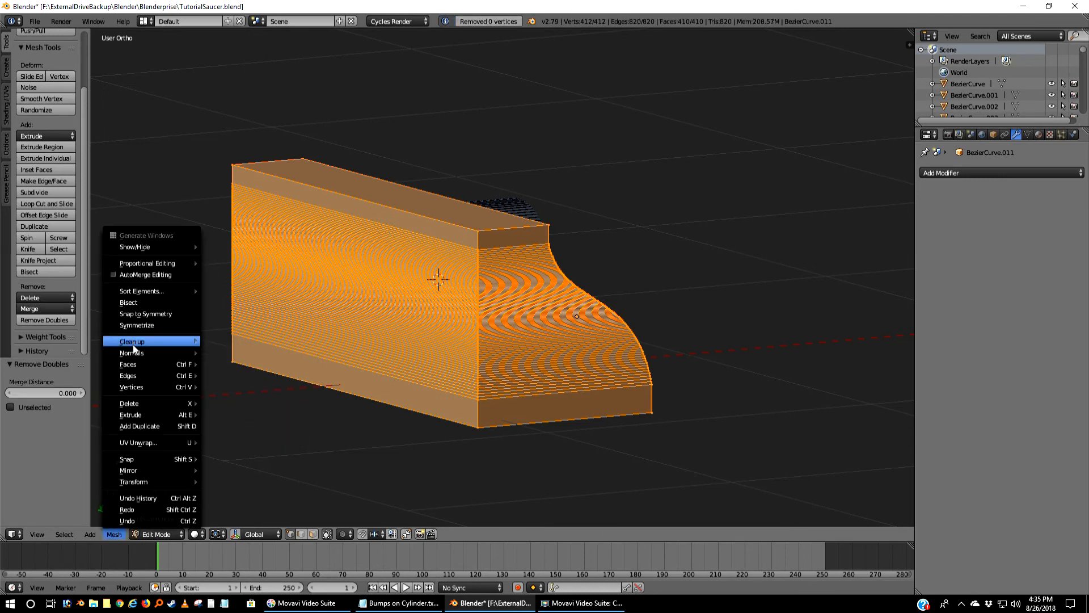
pyautogui.moveTo(134, 341)
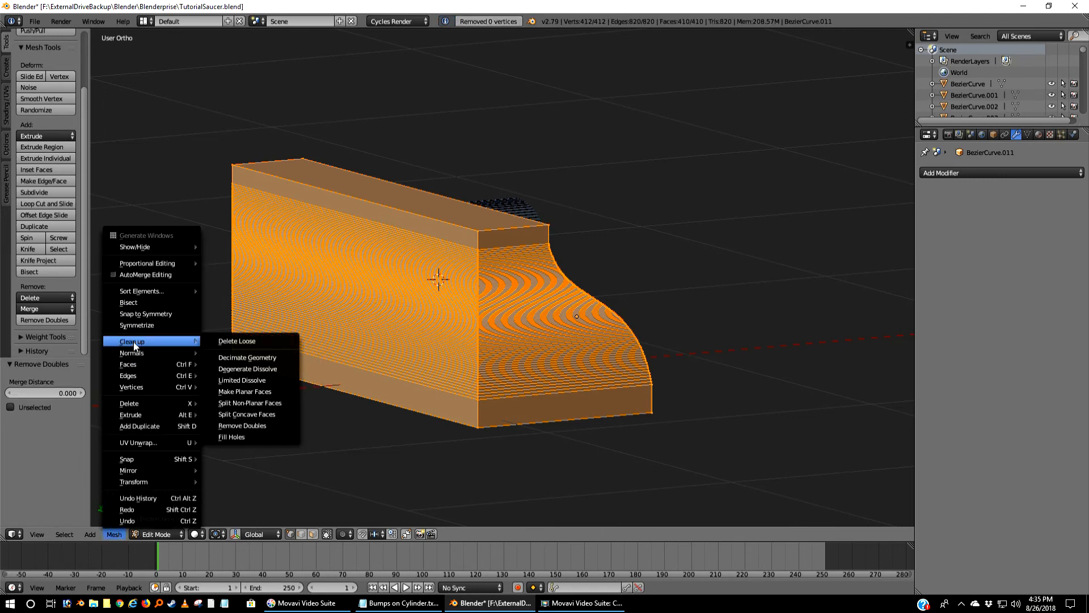
pyautogui.click(238, 436)
pyautogui.press('Tab')
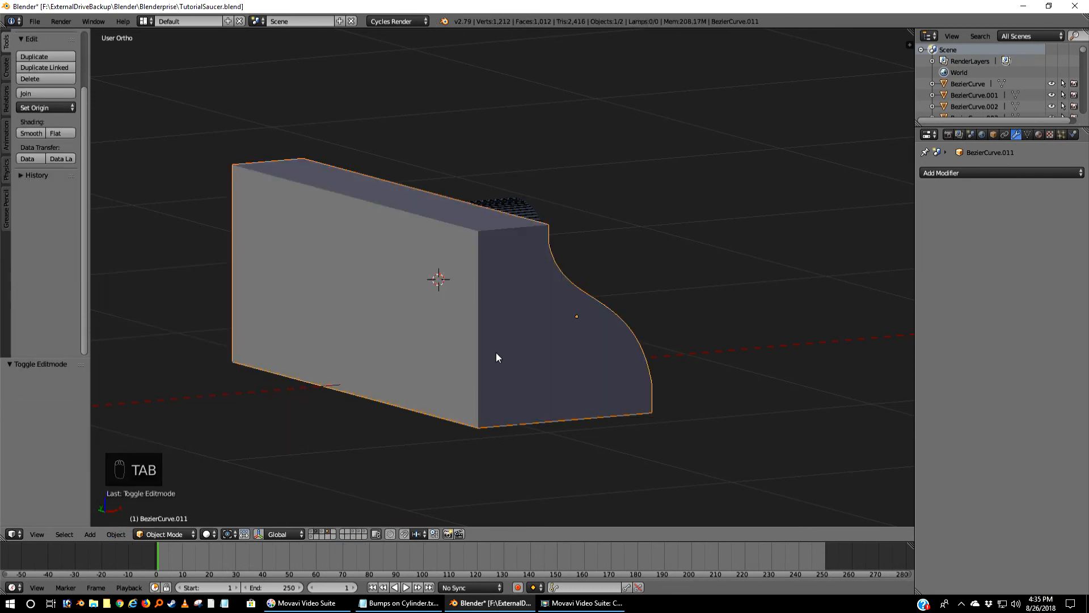
# - Cut the rebuilt cylinder with a Boolean modifier set to Difference, using the curved cutter block as its object, and apply it
pyautogui.press('KP_7')
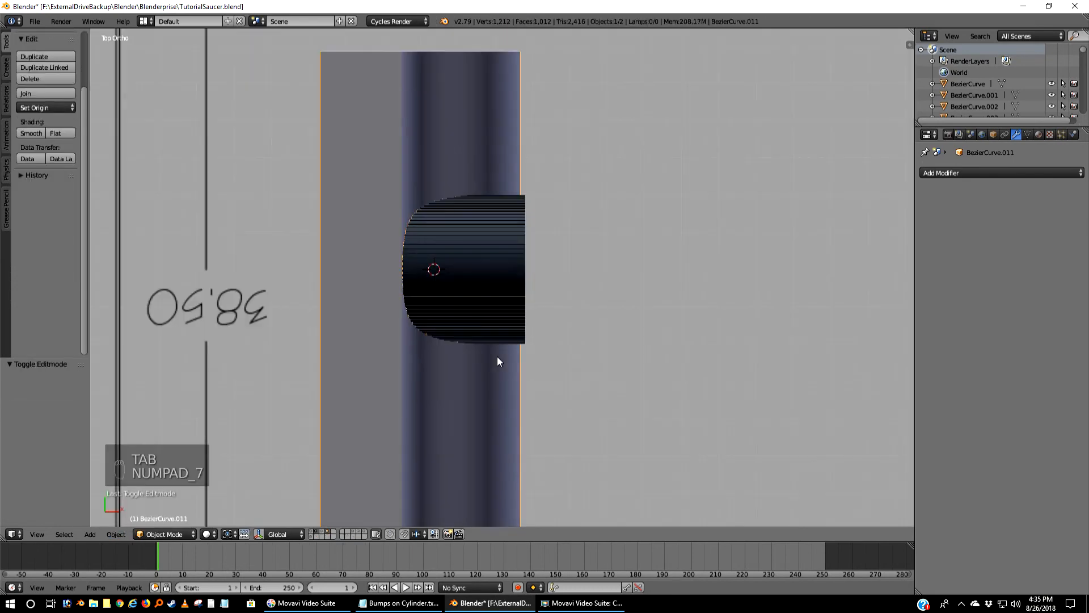
pyautogui.press('KP_1')
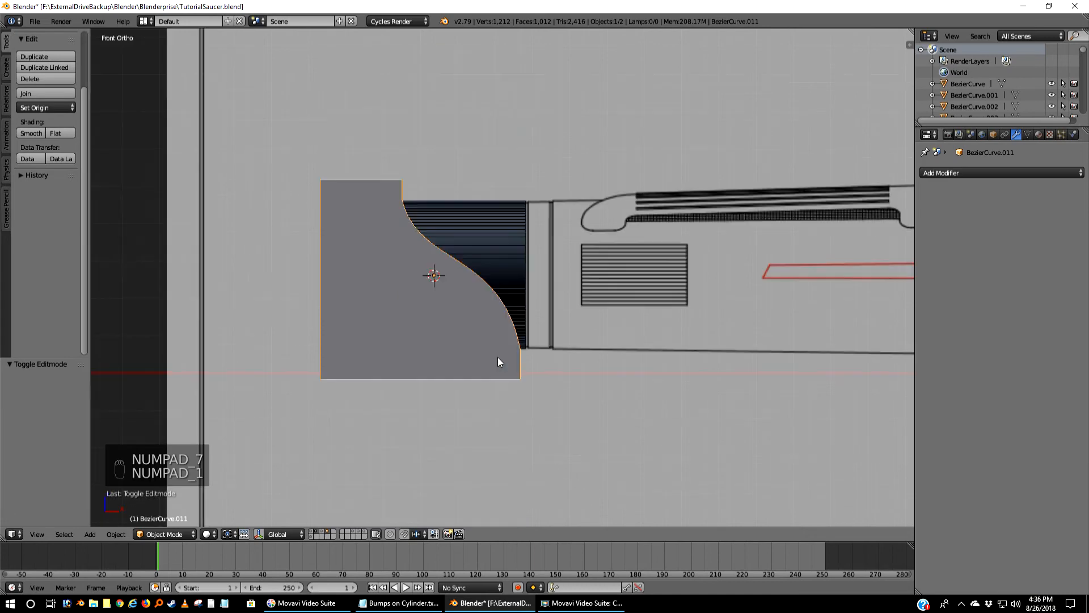
pyautogui.rightClick(509, 257)
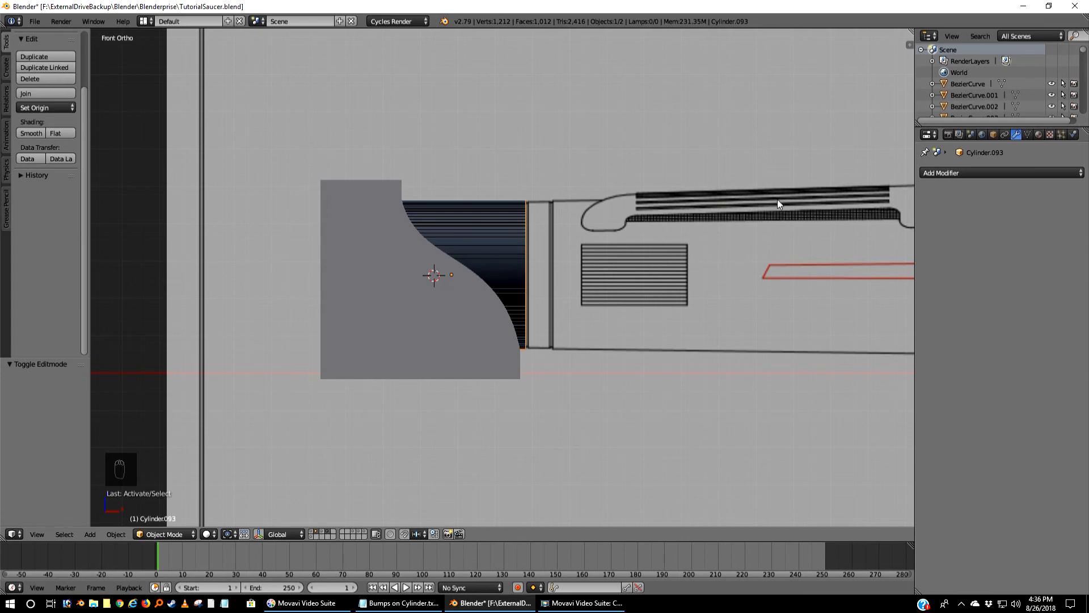
pyautogui.moveTo(710, 247); pyautogui.dragTo(655, 312, button='middle')
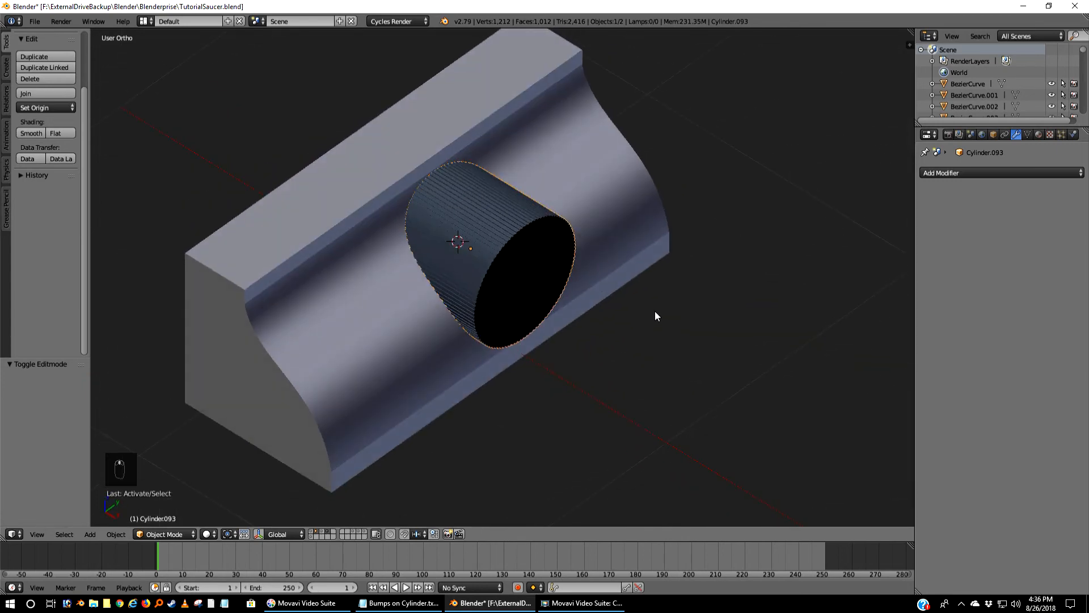
pyautogui.press('KP_1')
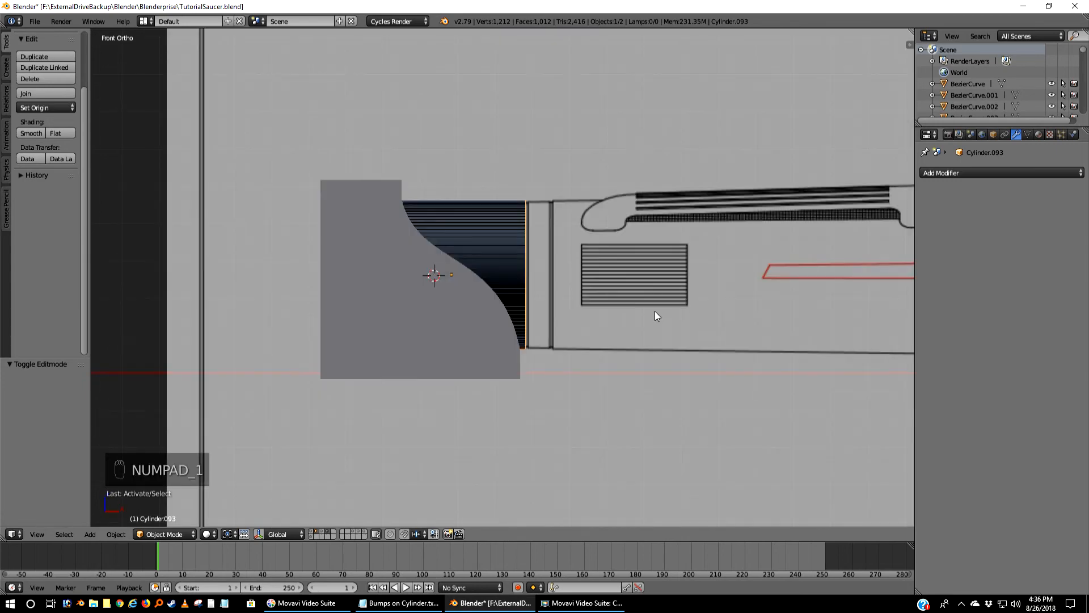
pyautogui.click(949, 171)
pyautogui.click(876, 226)
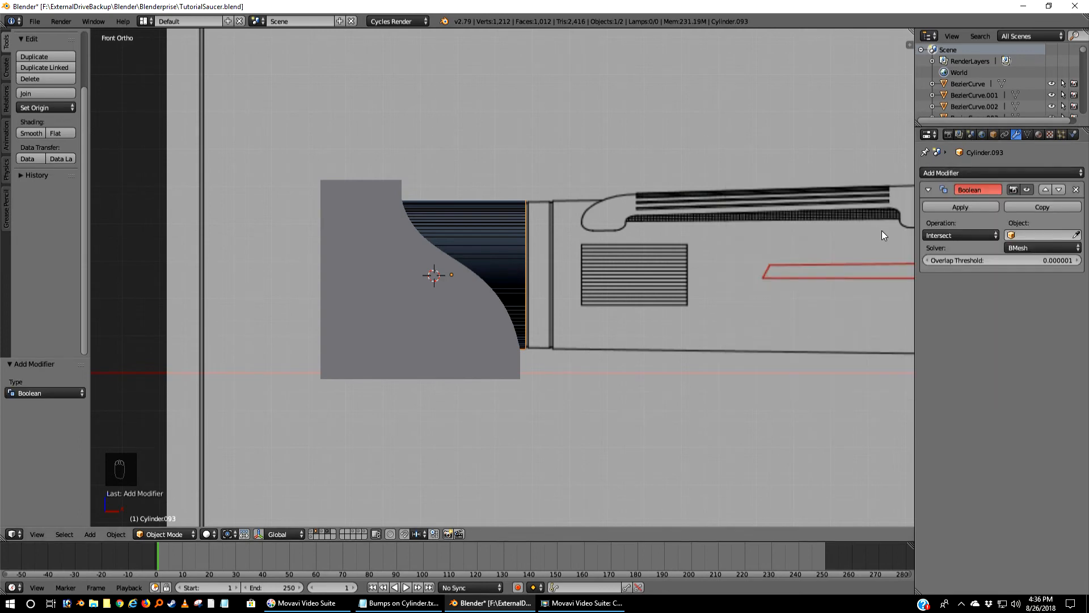
pyautogui.click(951, 237)
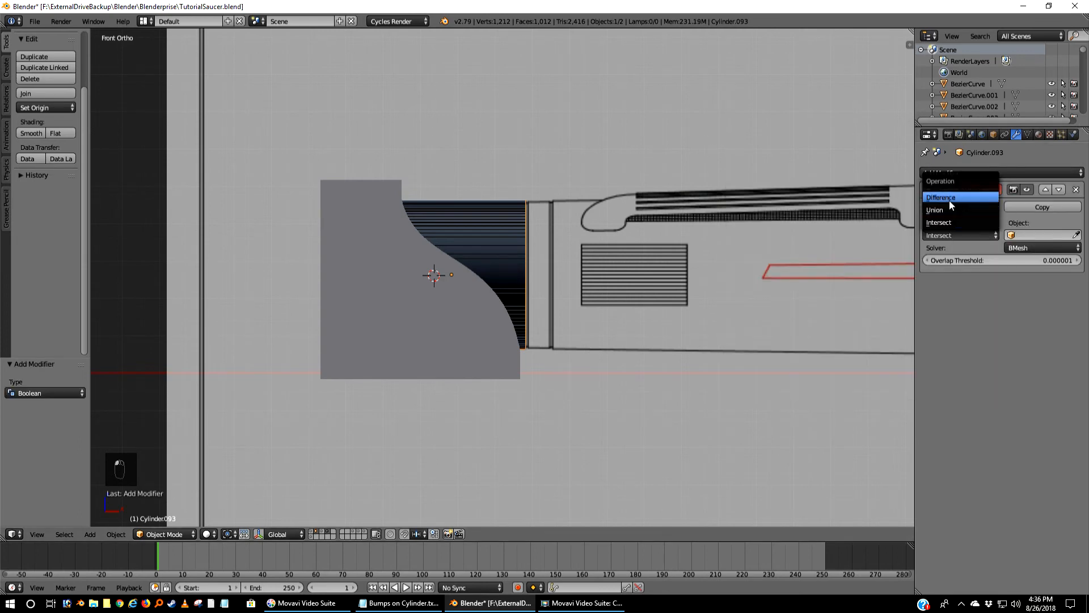
pyautogui.click(948, 200)
pyautogui.click(1076, 235)
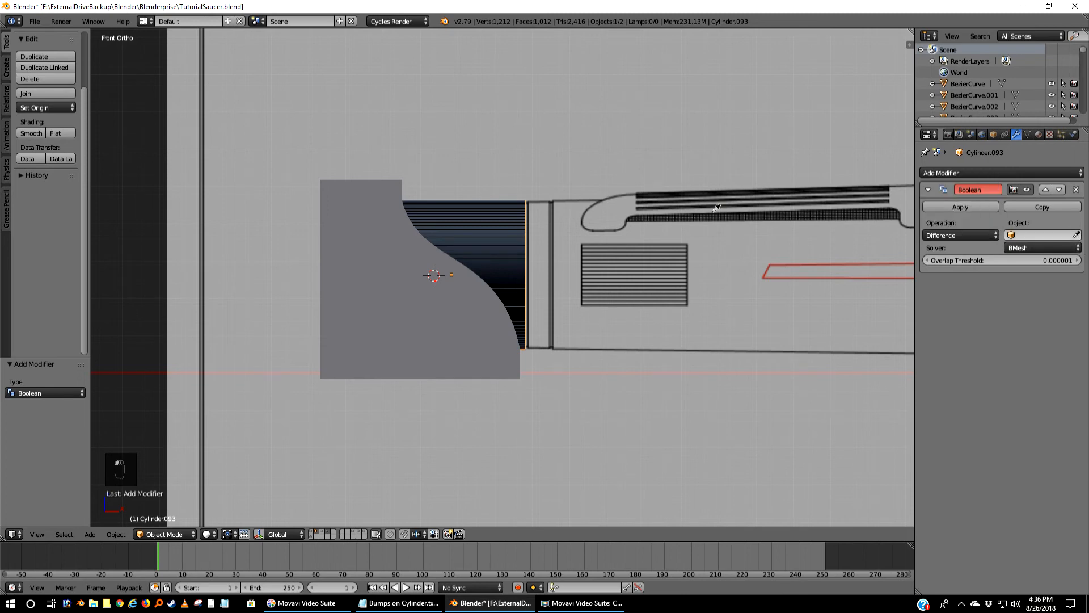
pyautogui.click(350, 221)
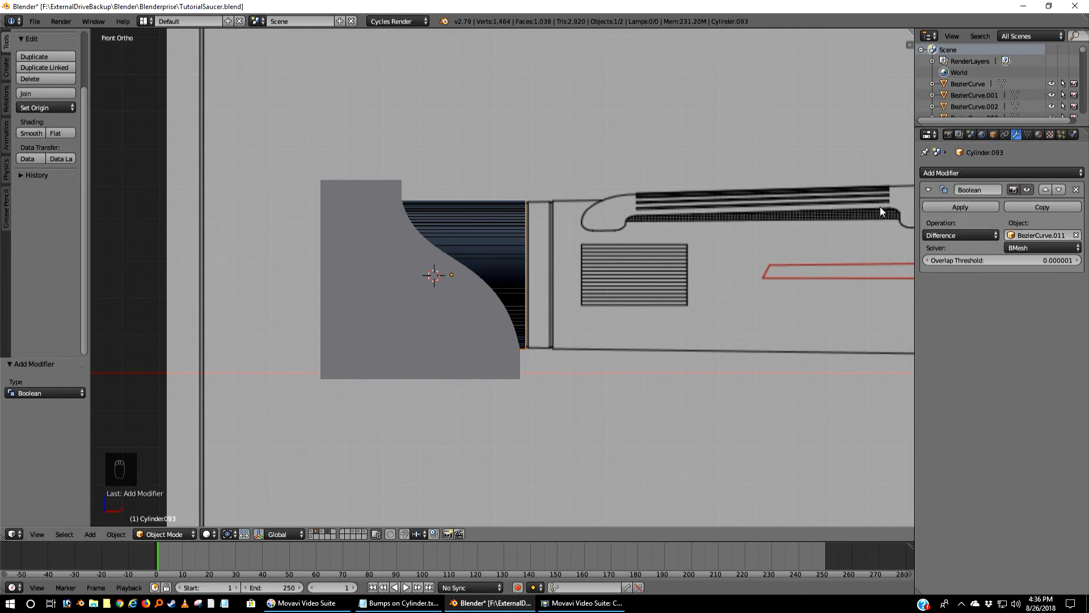
pyautogui.click(943, 206)
# - Move the cutter block back to layer 9, leaving the cut cylinder alone in view
pyautogui.rightClick(395, 295)
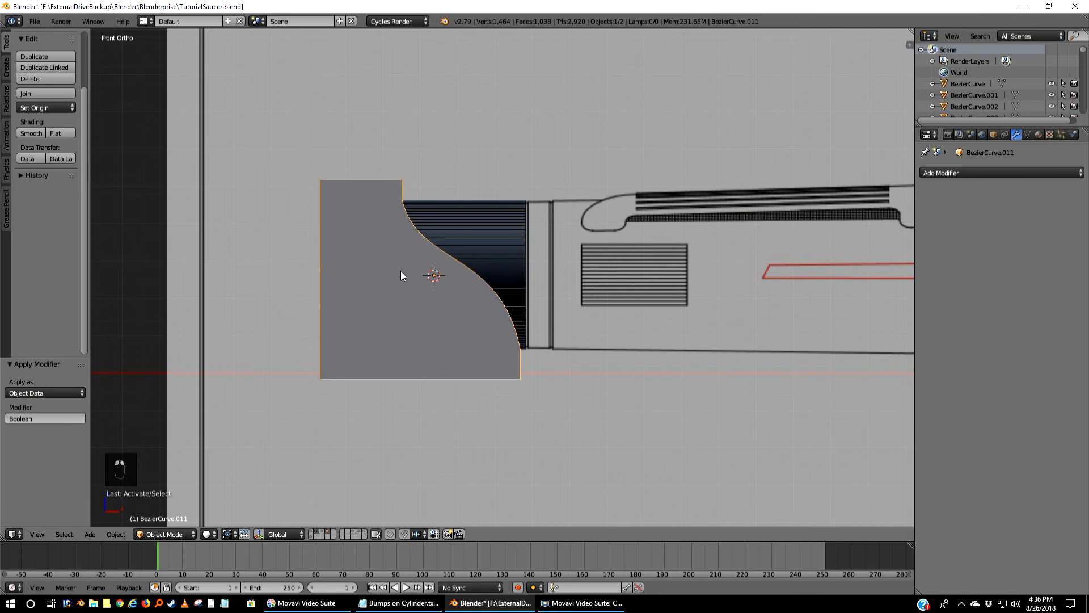
pyautogui.press('m')
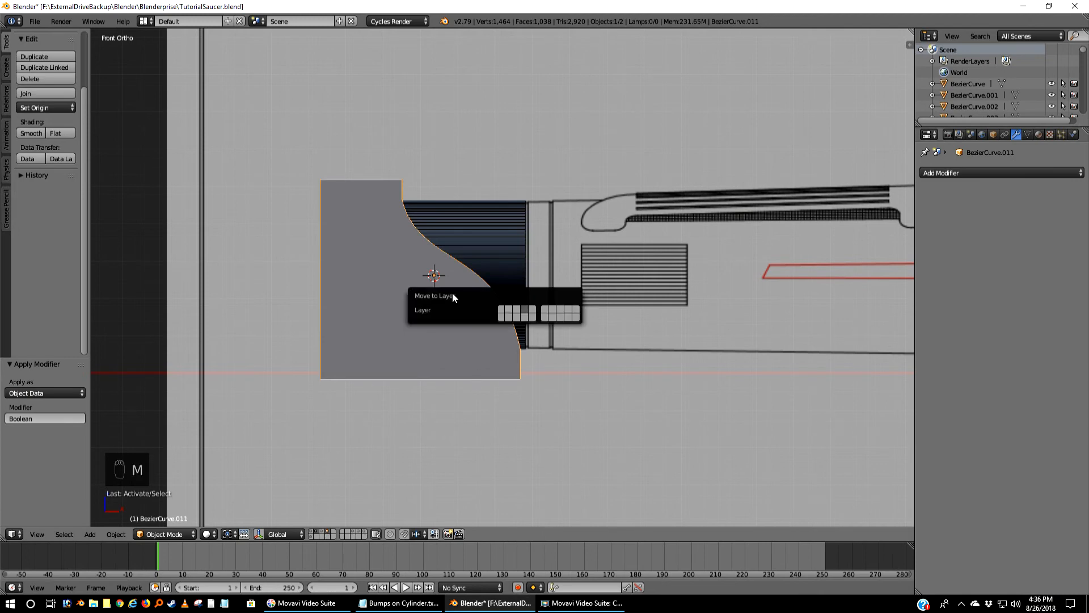
pyautogui.click(567, 308)
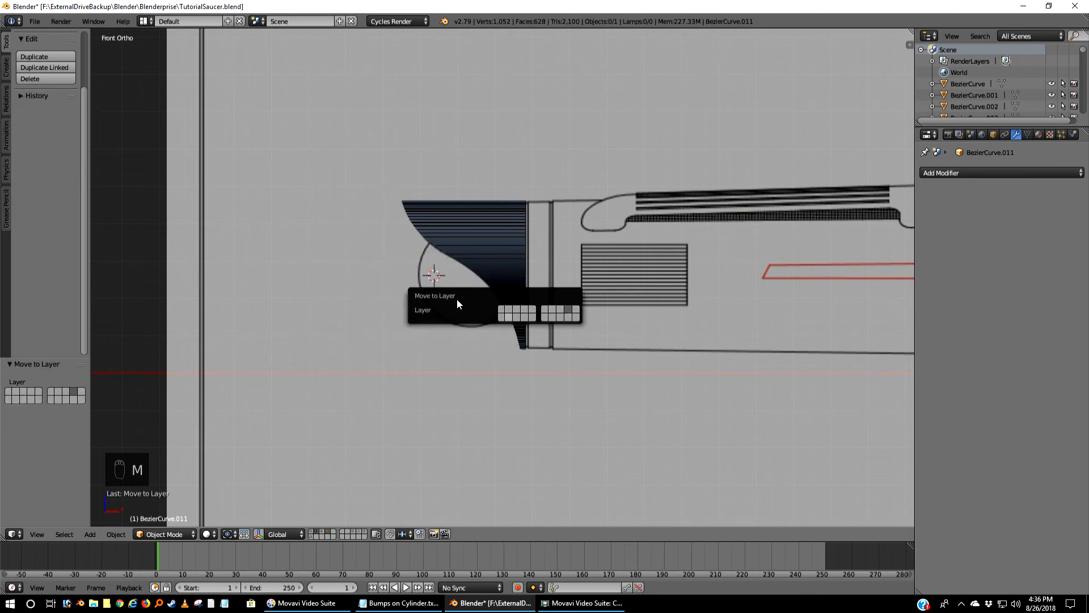
# - Examine the cut cylinder's curved end at an angle and from the front, and show layer 3 alone for comparison
pyautogui.rightClick(444, 216)
pyautogui.moveTo(379, 363); pyautogui.dragTo(448, 287, button='middle')
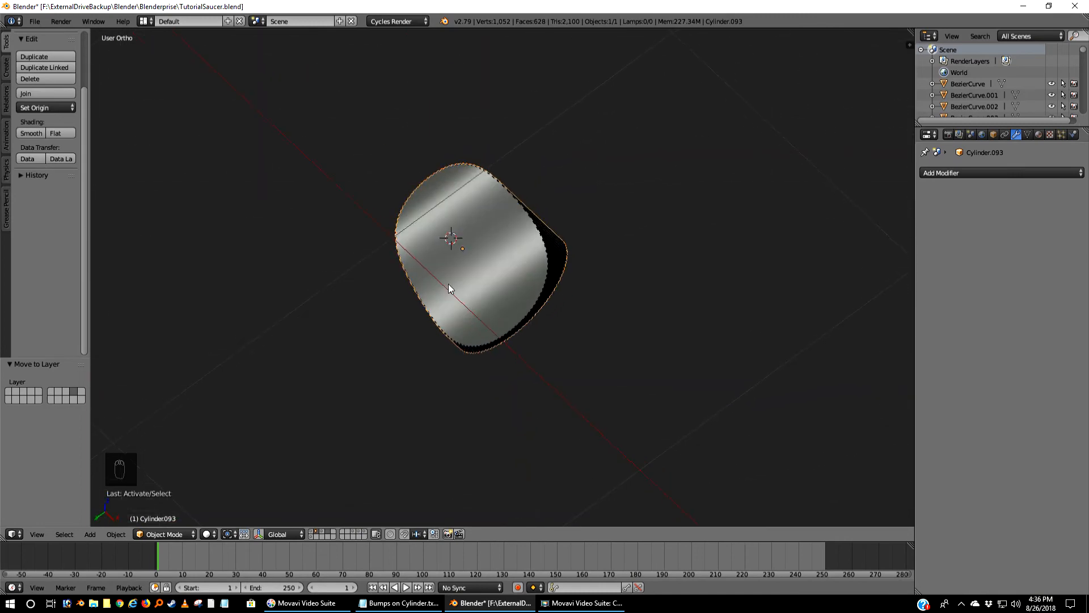
pyautogui.scroll(3, 448, 287)
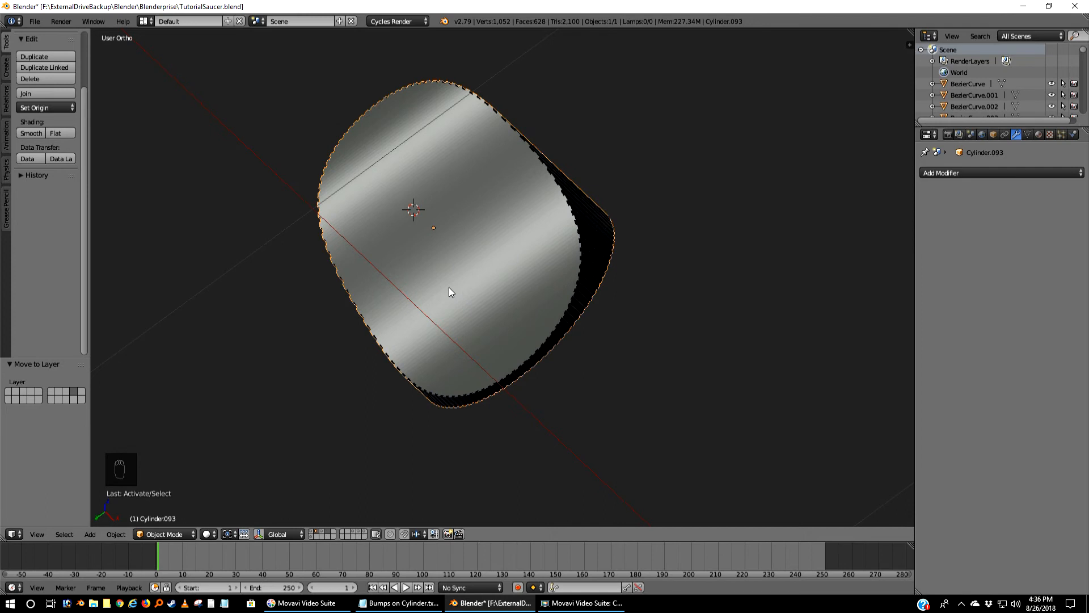
pyautogui.press('KP_1')
pyautogui.scroll(-3, 448, 288)
pyautogui.scroll(3, 450, 284)
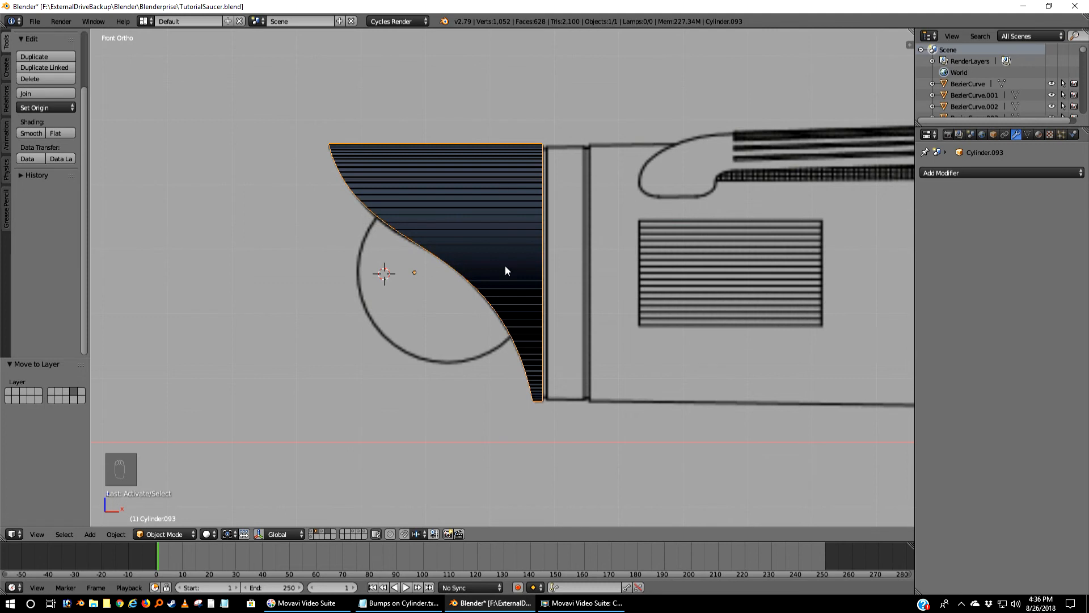
pyautogui.click(321, 533)
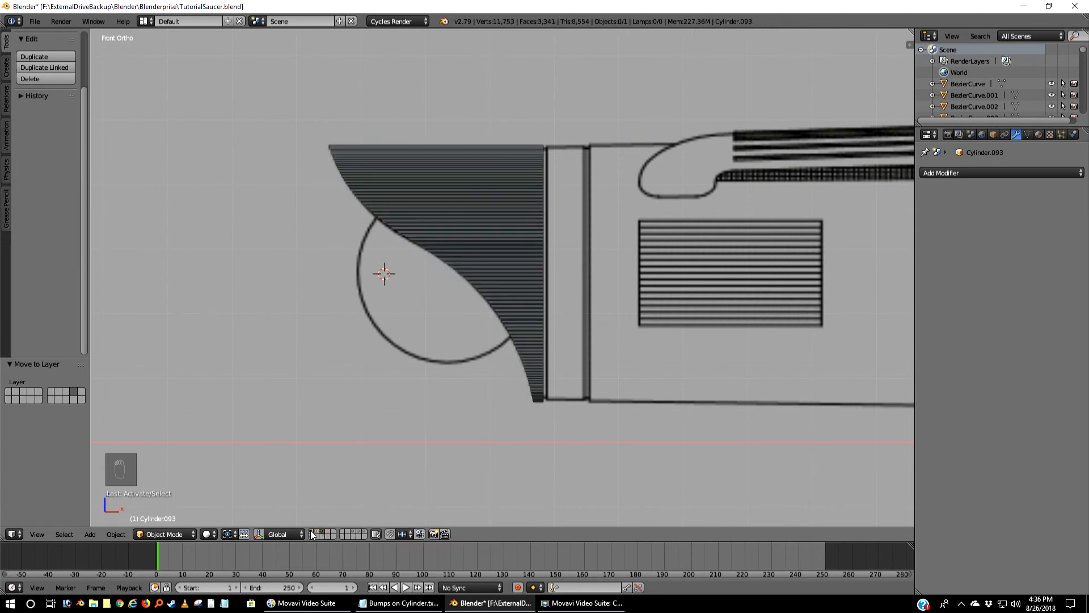
# - Show layer 2 with the cut cylinder, deselect everything, and add a UV sphere at the 3D cursor
pyautogui.click(315, 531)
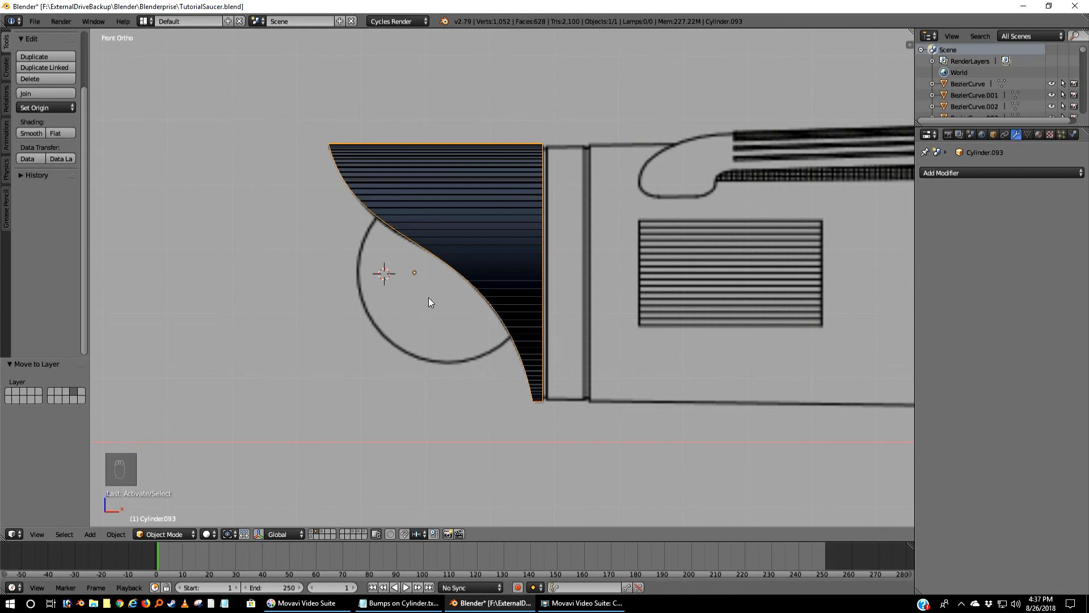
pyautogui.press('a')
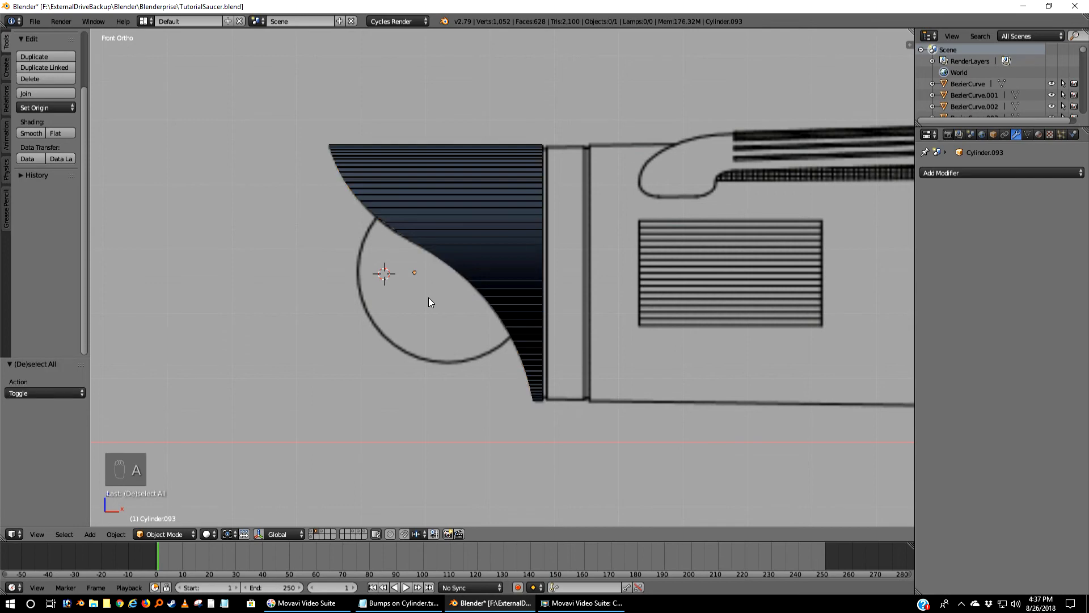
pyautogui.hotkey('shift', 'a')
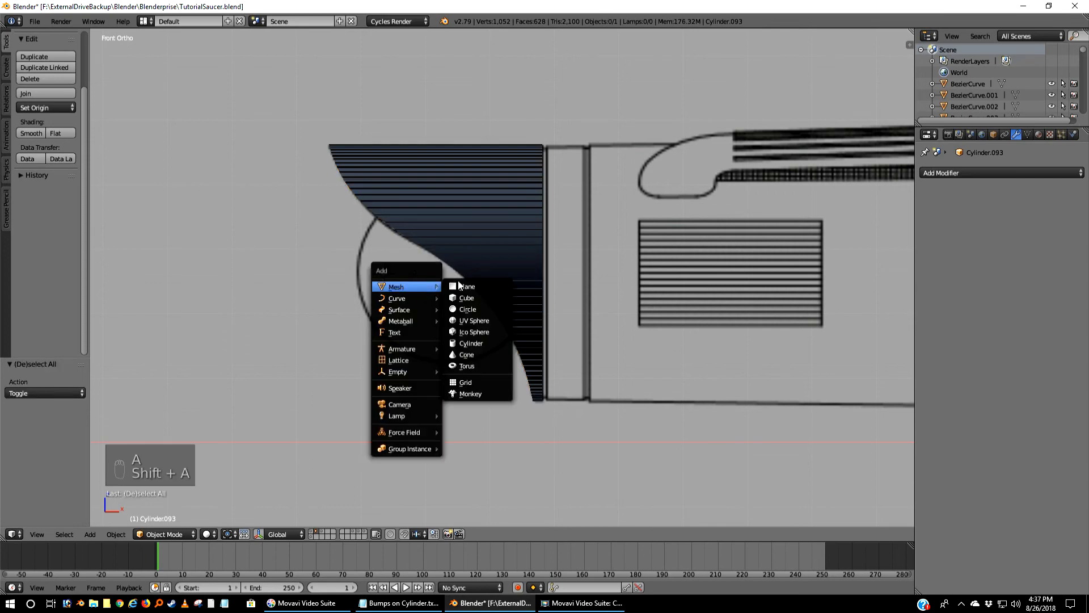
pyautogui.click(488, 322)
pyautogui.scroll(-4, 488, 322)
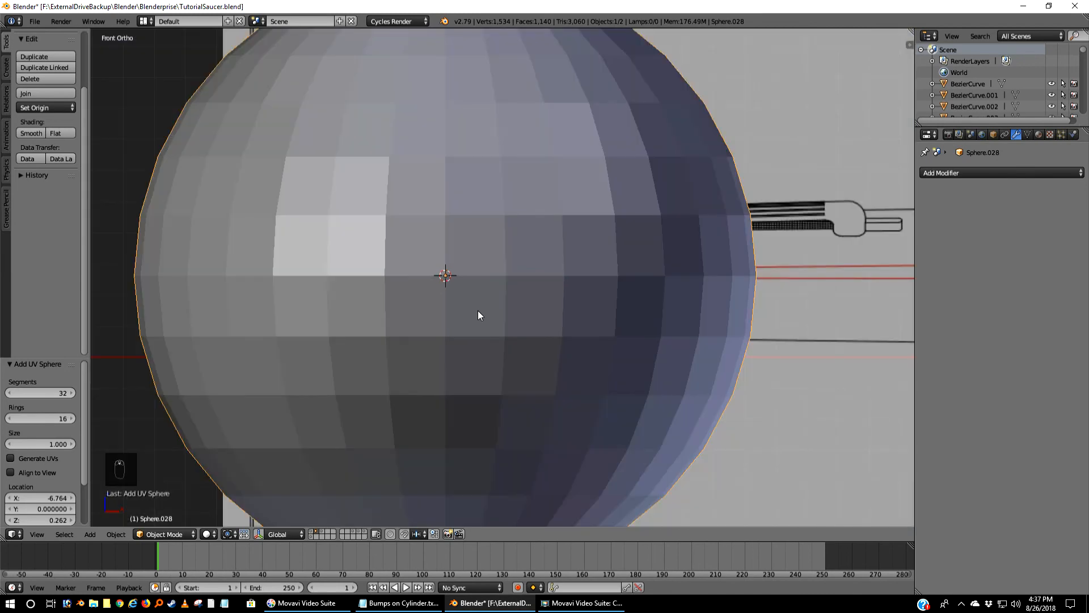
# - Set the new UV sphere to 80 segments and 40 rings
pyautogui.click(59, 395)
pyautogui.write('80')
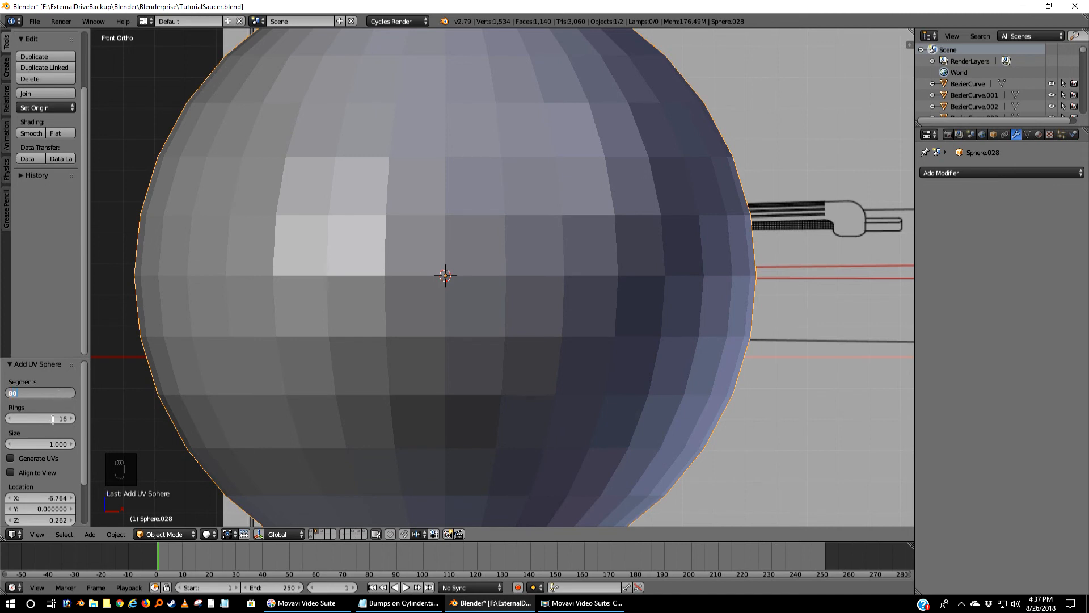
pyautogui.press('Return')
pyautogui.click(56, 417)
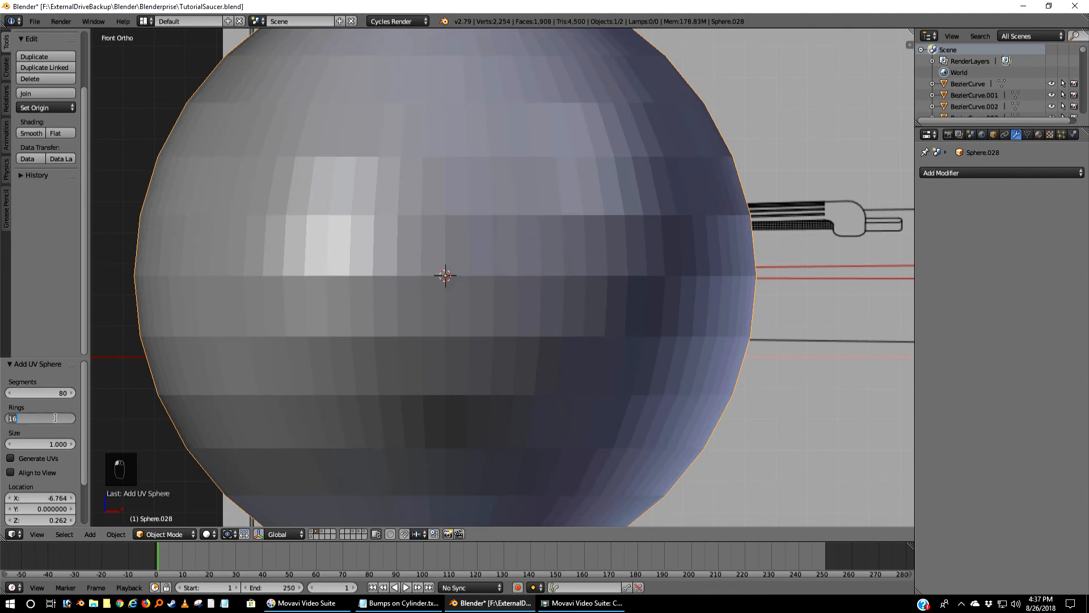
pyautogui.write('40')
pyautogui.press('Return')
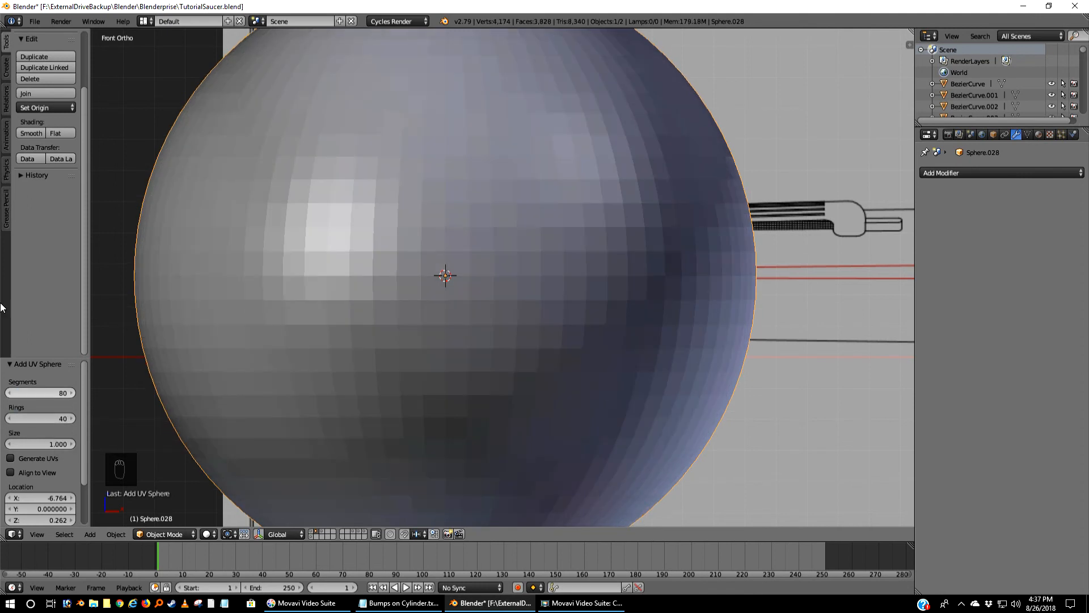
# - Apply smooth shading to the sphere and rotate it 90° in the front view
pyautogui.click(32, 133)
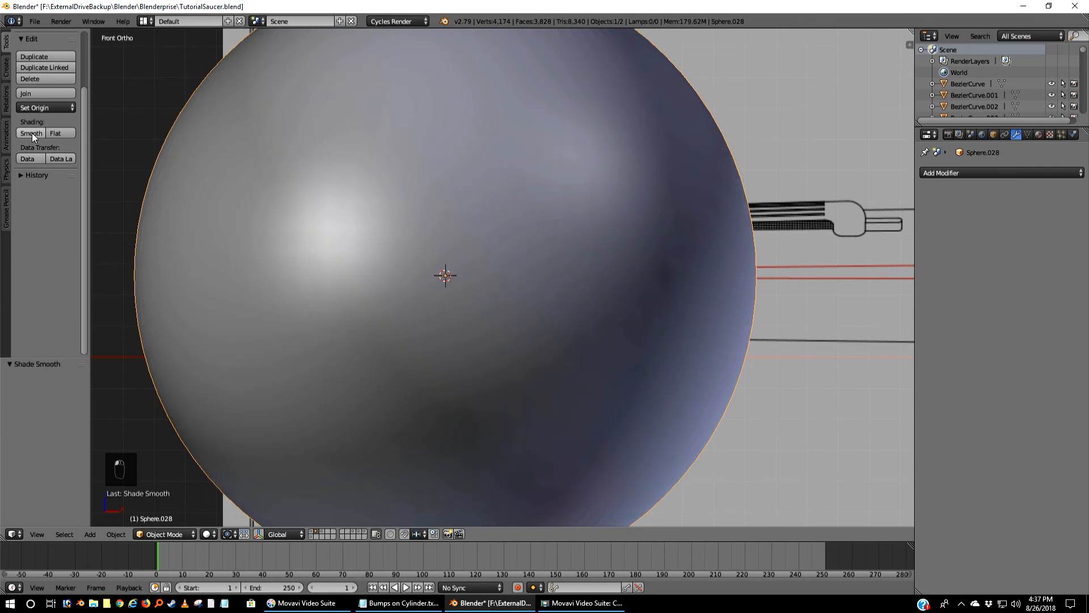
pyautogui.write('r')
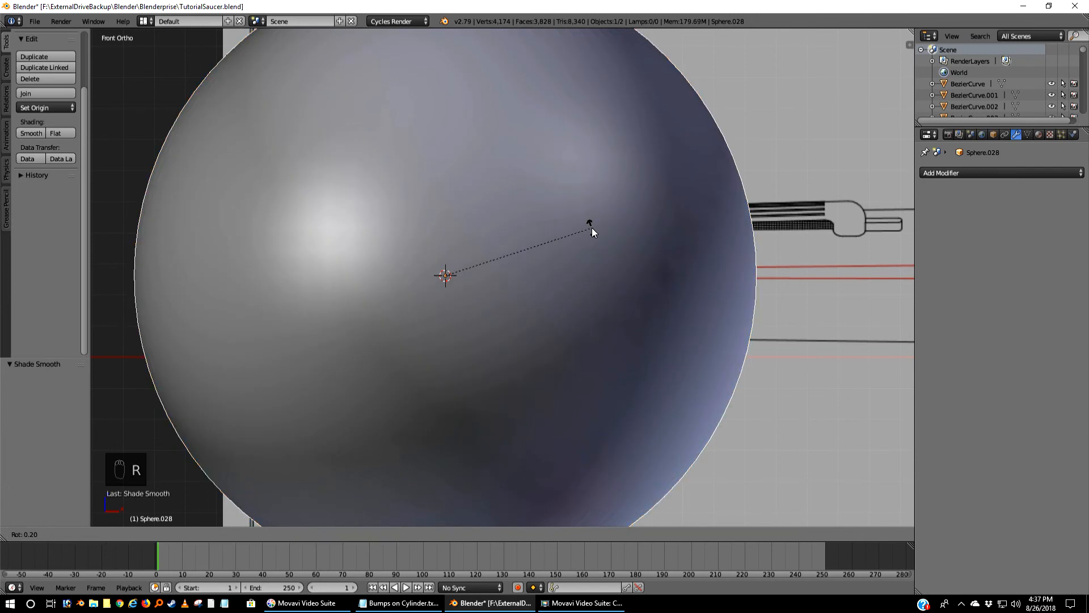
pyautogui.write('90')
pyautogui.press('Return')
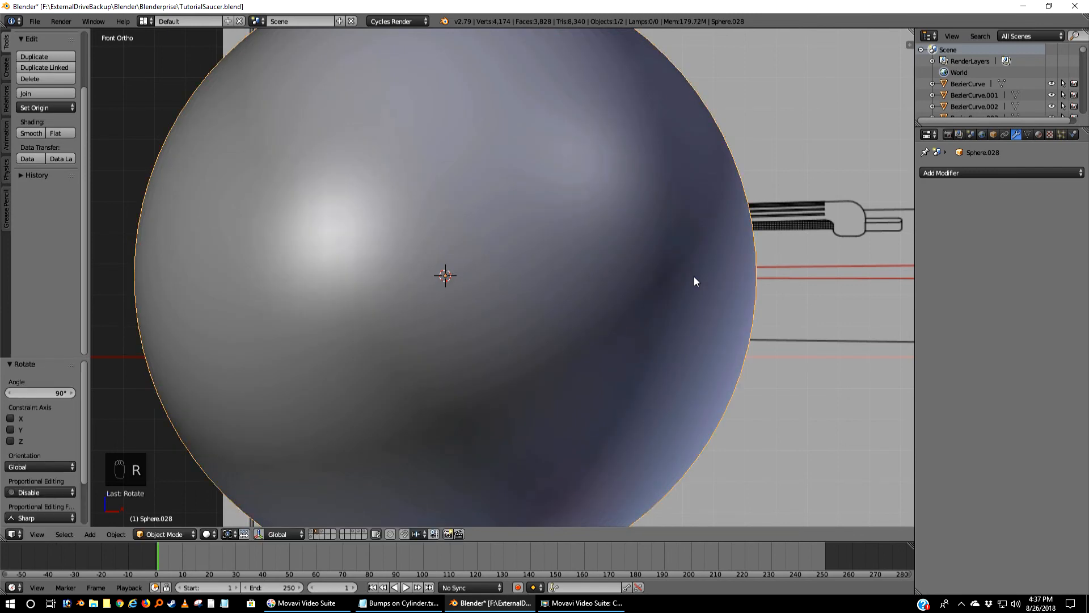
# - Scale the sphere by about 0.154 and move it about 0.095 along X onto the blueprint's circle, using wireframe display
pyautogui.press('s')
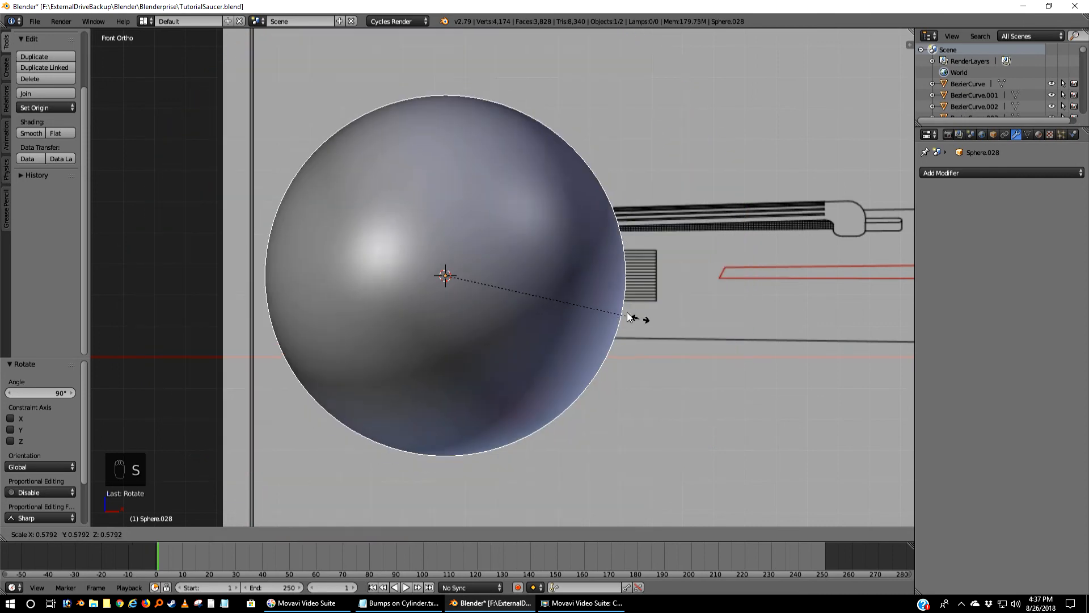
pyautogui.click(499, 289)
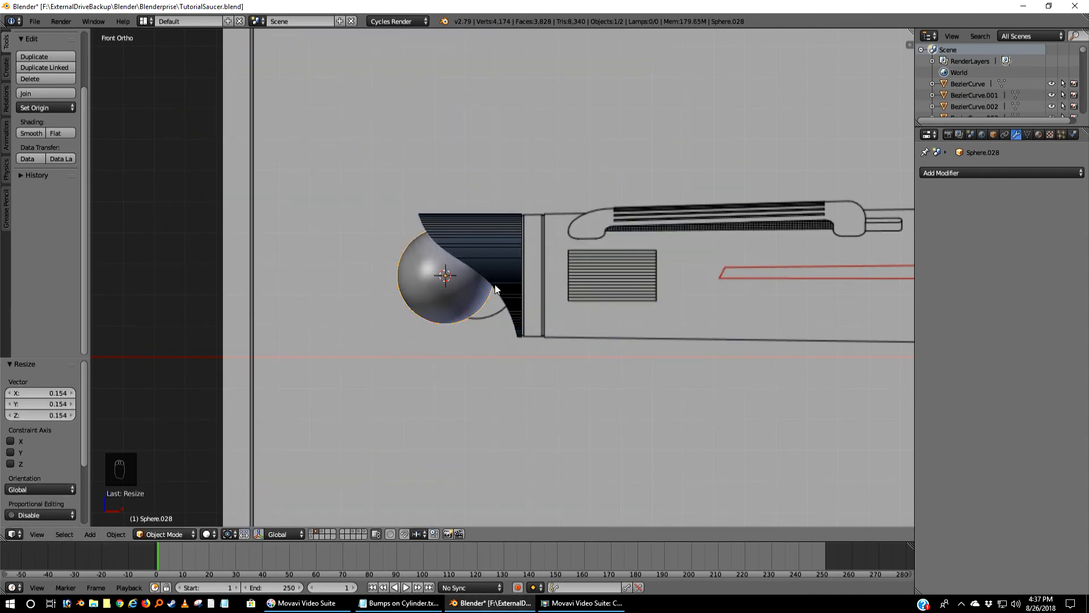
pyautogui.press('z')
pyautogui.scroll(5, 454, 291)
pyautogui.keyDown('shift'); pyautogui.moveTo(361, 260); pyautogui.dragTo(495, 255, button='middle'); pyautogui.keyUp('shift')
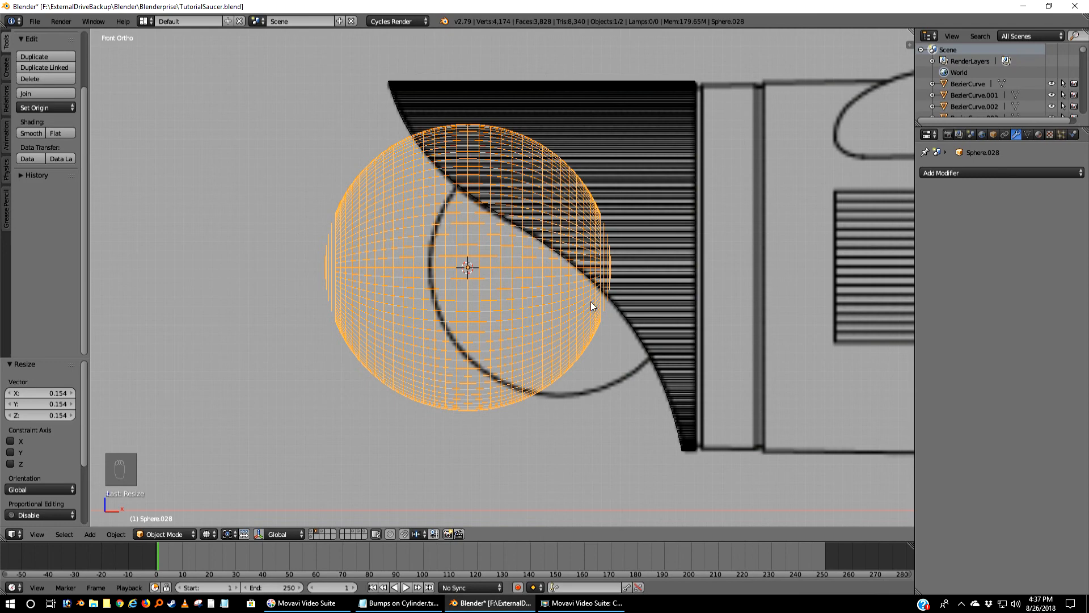
pyautogui.press('g')
pyautogui.press('x')
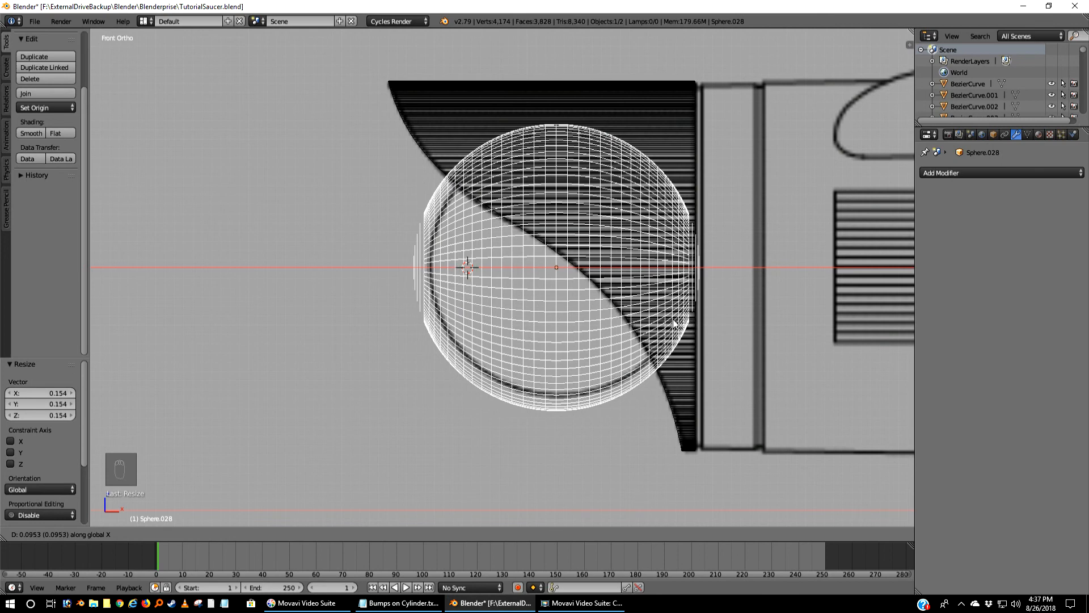
pyautogui.click(674, 334)
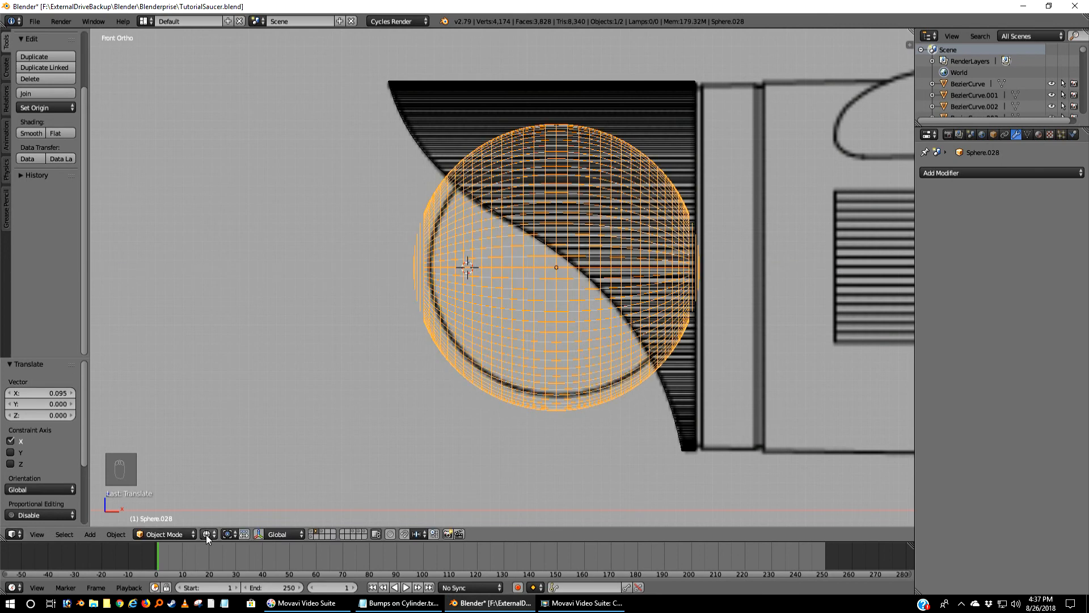
# - Scale the sphere by about 0.909 to fit the blueprint's circle, and fine-tune its alignment along X
pyautogui.click(233, 533)
pyautogui.click(232, 533)
pyautogui.press('s')
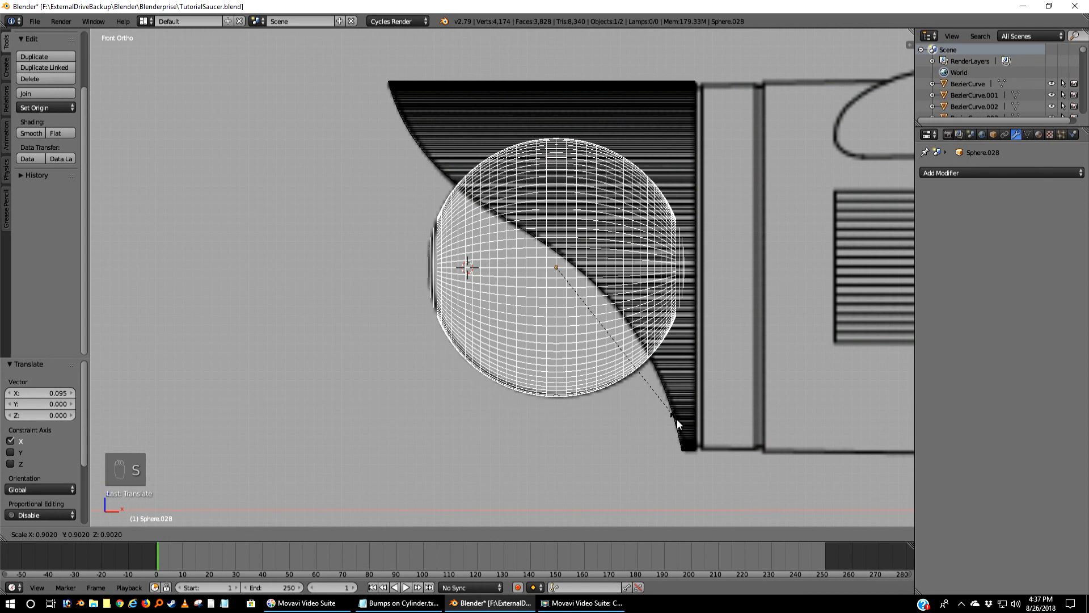
pyautogui.click(679, 419)
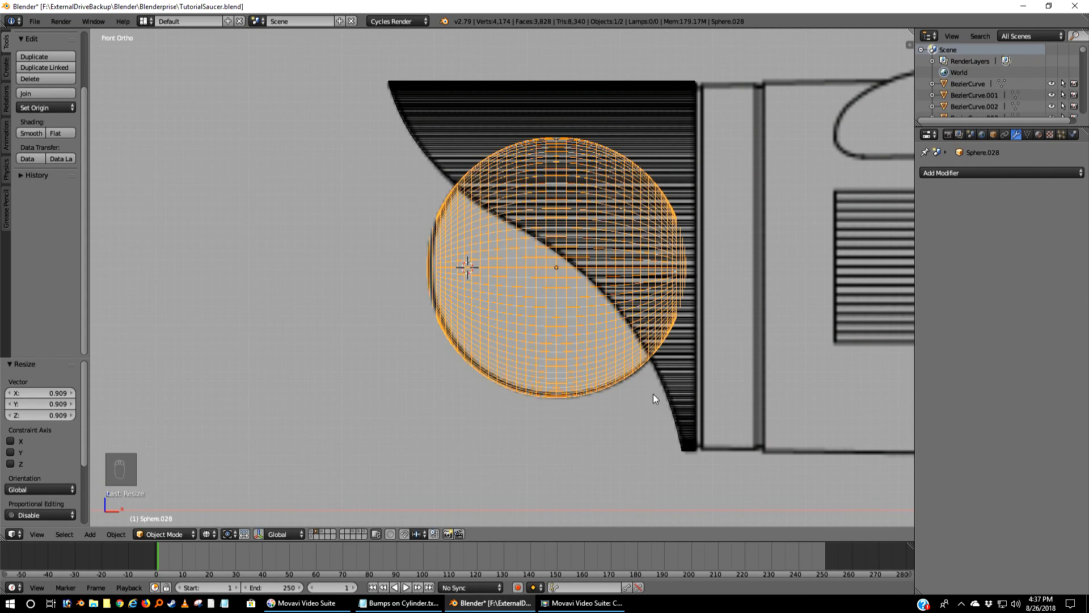
pyautogui.press('g')
pyautogui.press('x')
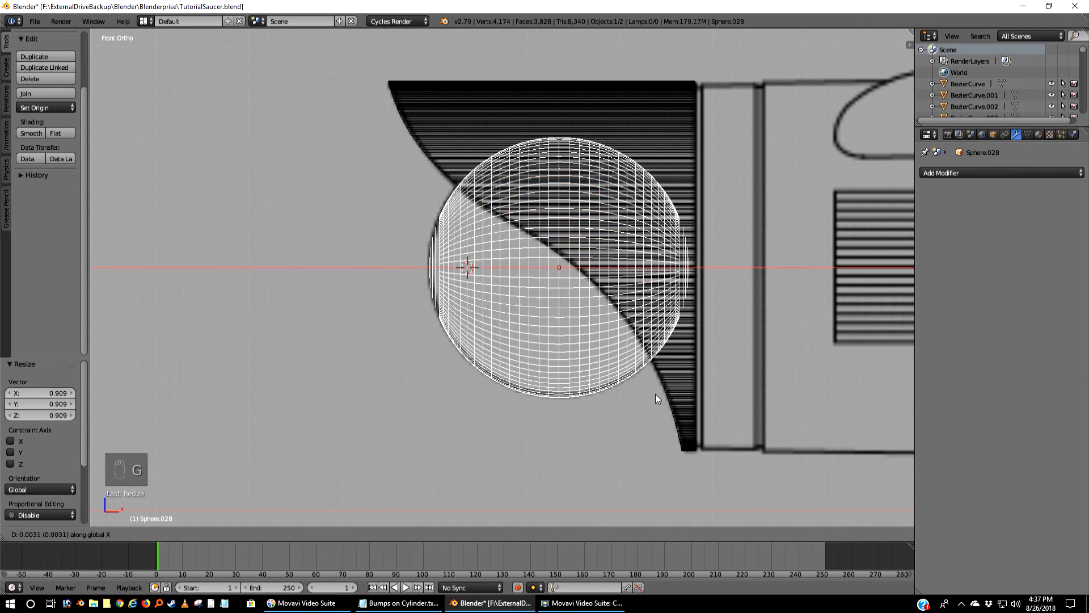
pyautogui.click(652, 394)
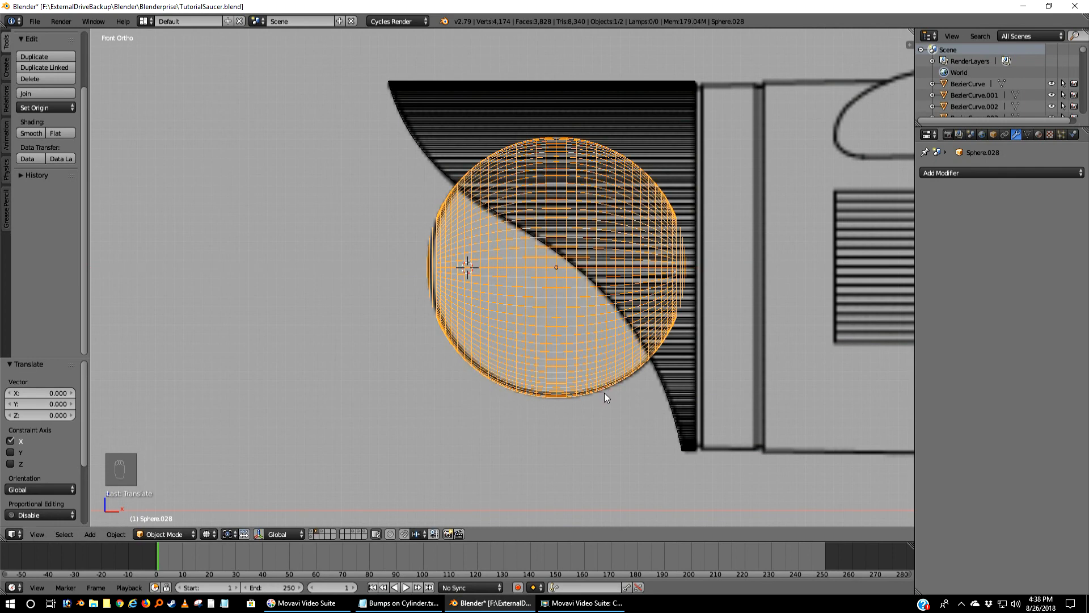
# - Return to solid display and assign the existing HullGray material to the sphere
pyautogui.press('z')
pyautogui.rightClick(557, 330)
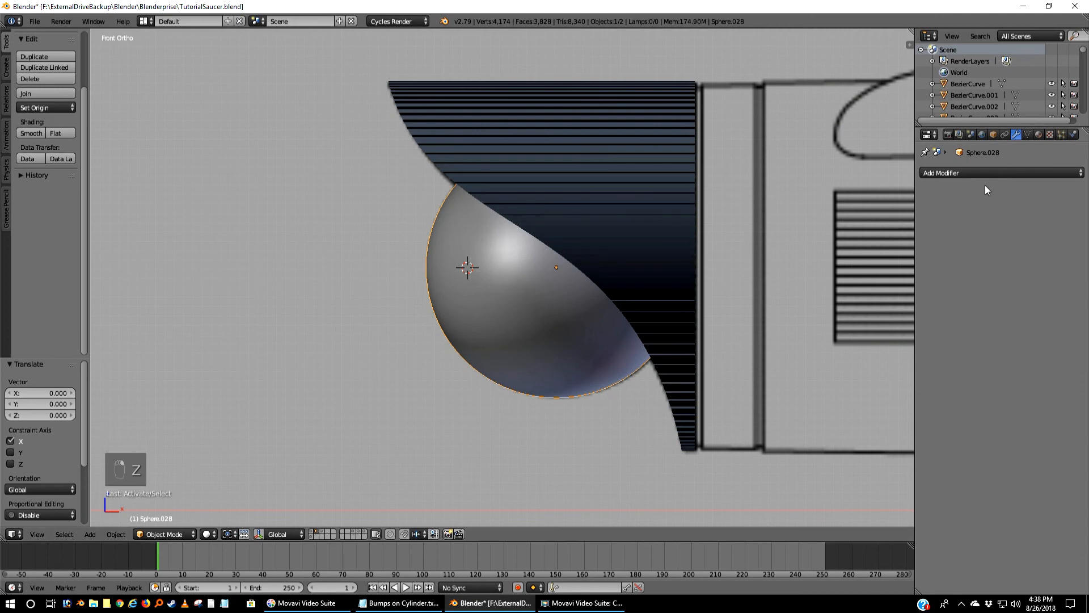
pyautogui.click(1040, 134)
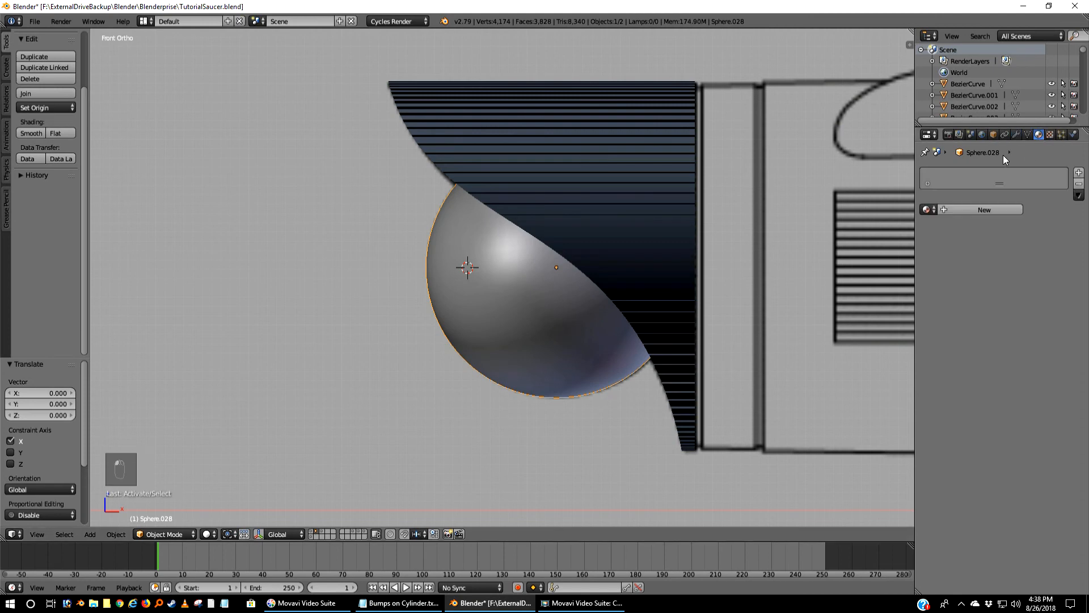
pyautogui.click(929, 209)
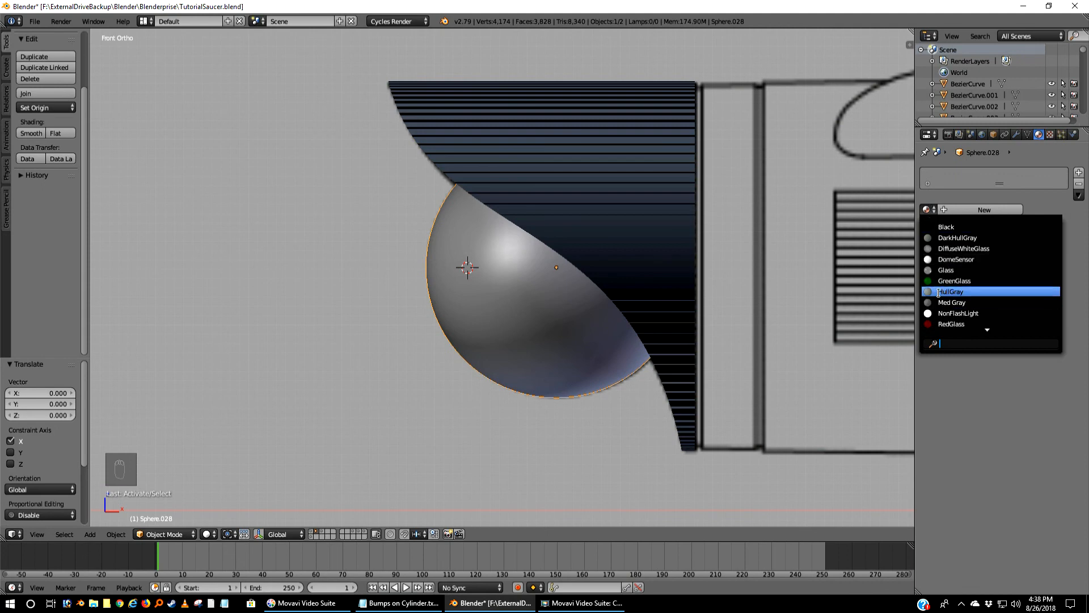
pyautogui.click(964, 291)
# - Remove the cut cylinder's material slot and assign the DarkHullGray material to the cylinder again
pyautogui.scroll(-5, 426, 288)
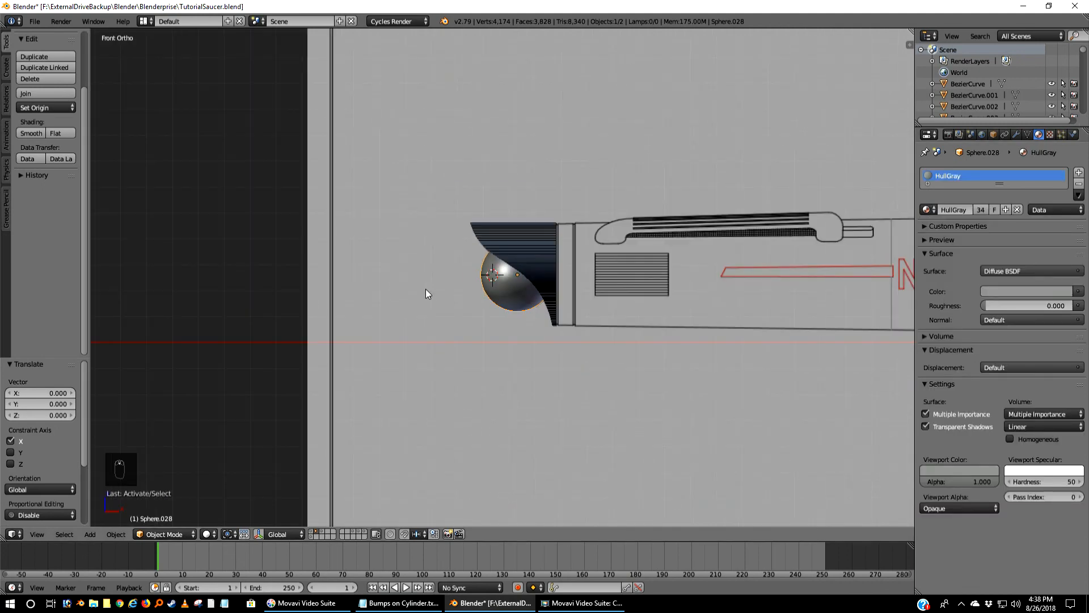
pyautogui.moveTo(425, 288); pyautogui.dragTo(500, 223, button='middle')
pyautogui.moveTo(403, 296); pyautogui.dragTo(530, 226, button='middle')
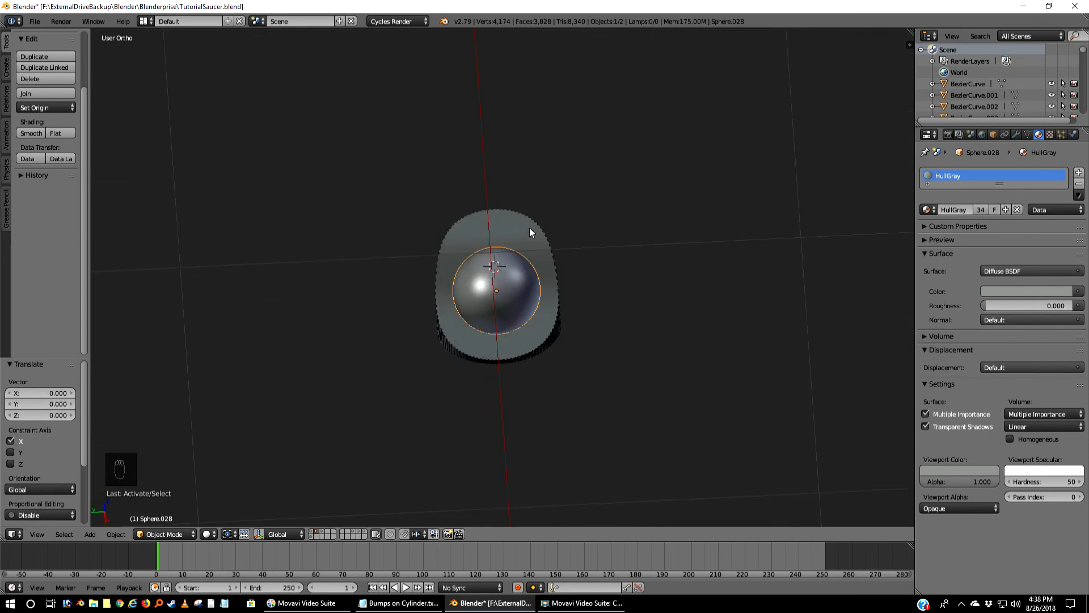
pyautogui.rightClick(528, 228)
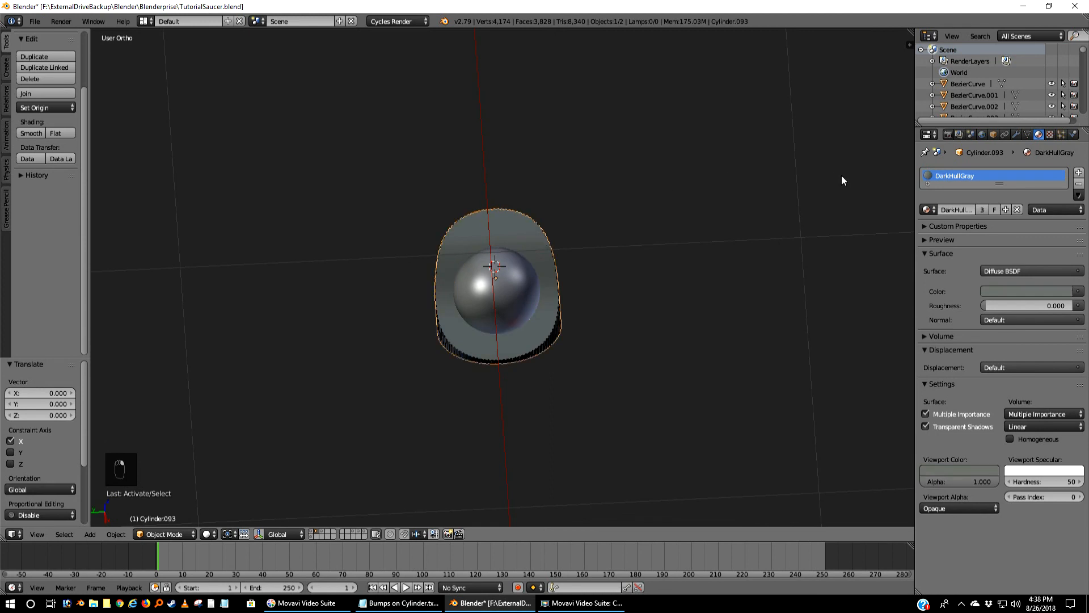
pyautogui.moveTo(690, 273)
pyautogui.mouseDown(button='middle')
pyautogui.moveTo(635, 289)
pyautogui.moveTo(574, 389)
pyautogui.moveTo(628, 318)
pyautogui.moveTo(680, 291)
pyautogui.mouseUp(button='middle')
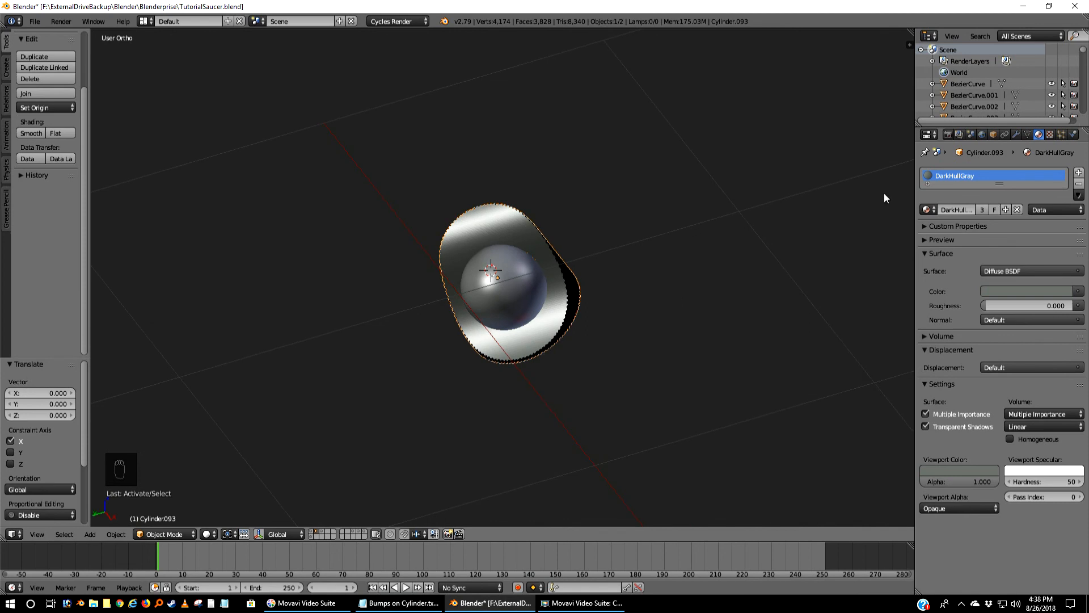
pyautogui.click(1079, 184)
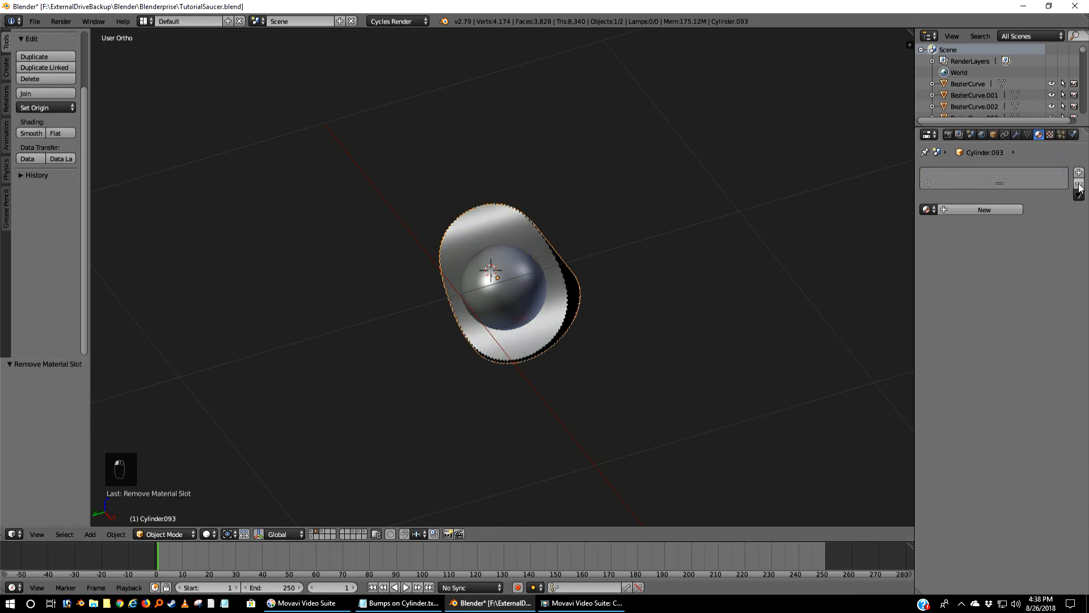
pyautogui.click(926, 210)
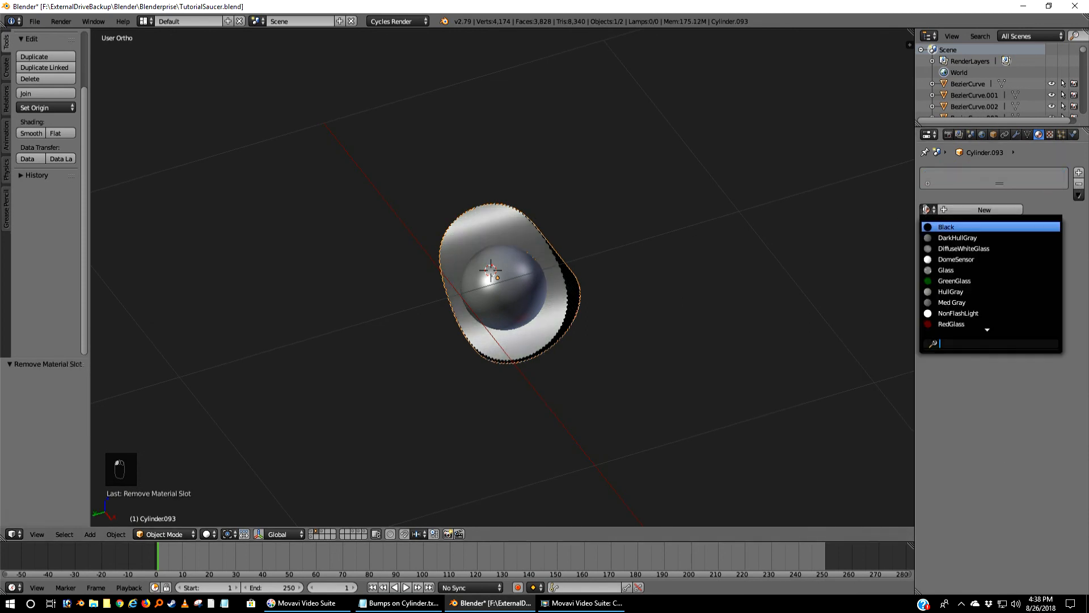
pyautogui.click(967, 236)
pyautogui.moveTo(736, 232); pyautogui.dragTo(624, 295, button='middle')
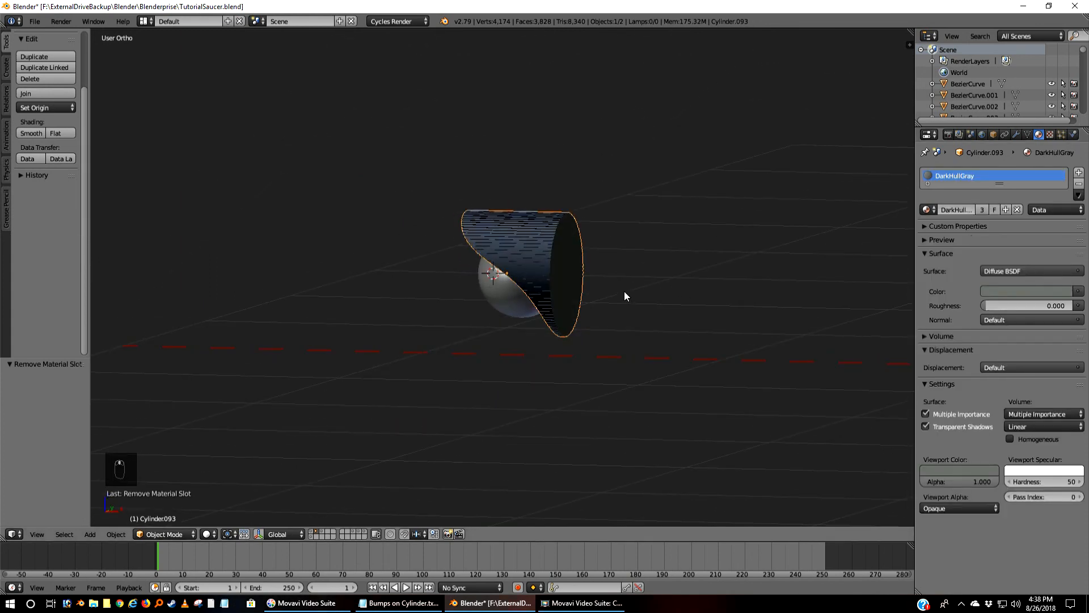
# - Move the sphere to layer 1 from the front view
pyautogui.press('KP_1')
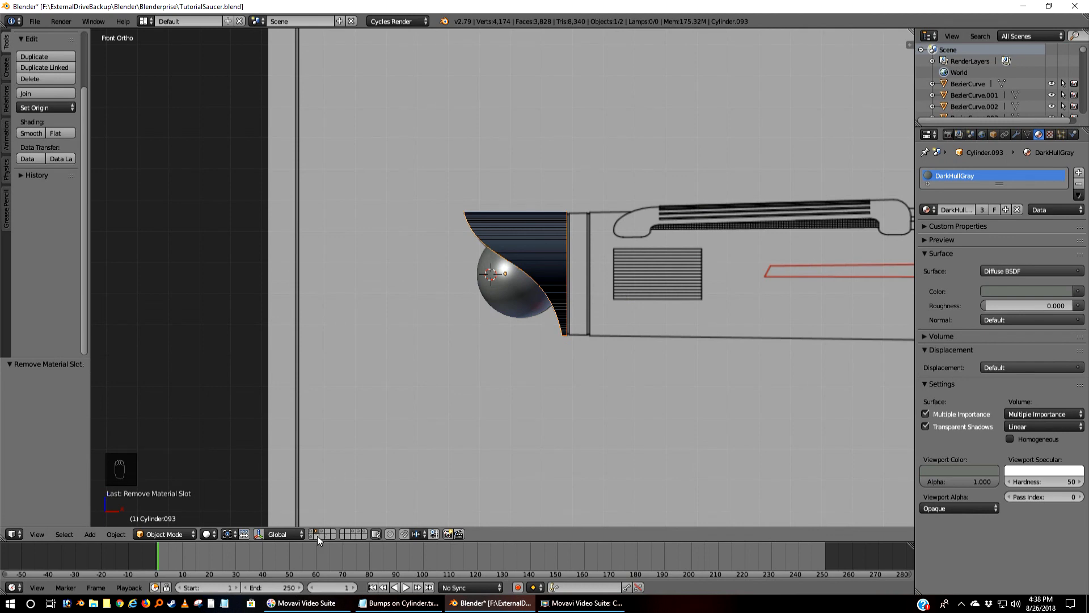
pyautogui.rightClick(515, 301)
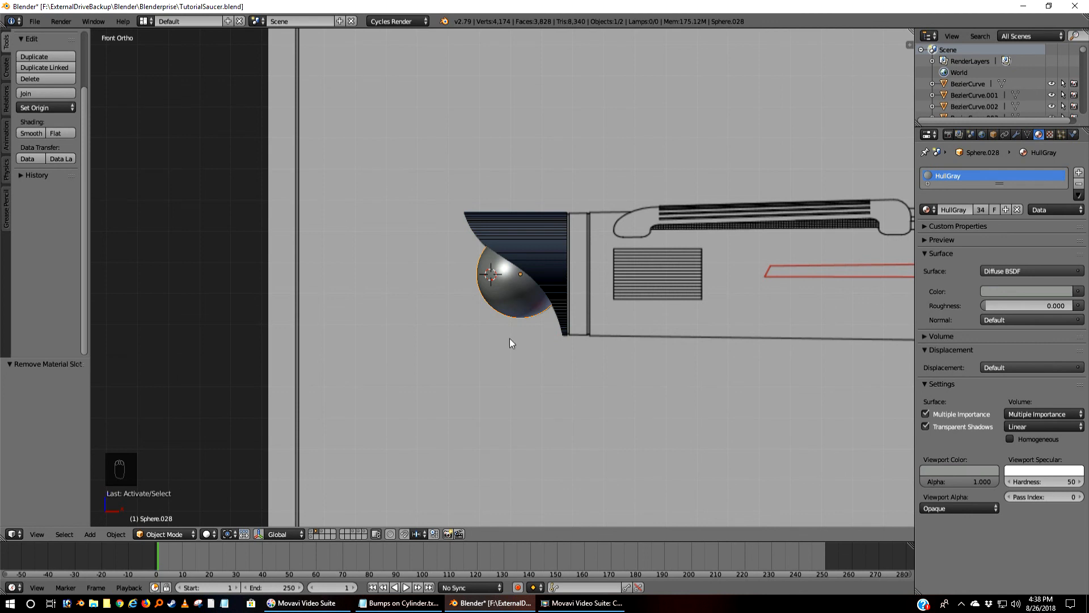
pyautogui.press('m')
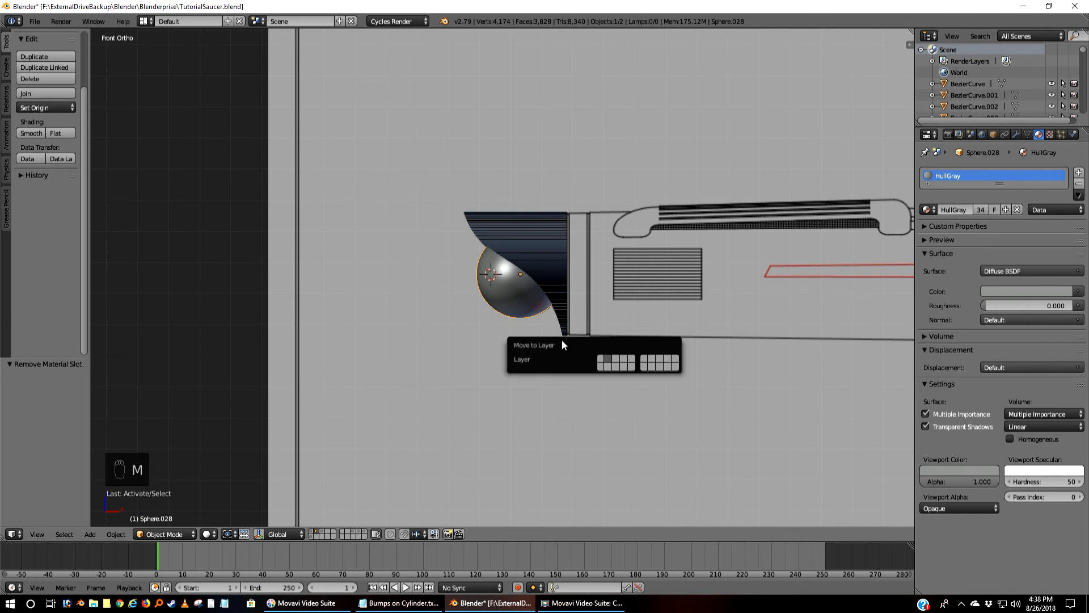
pyautogui.click(602, 363)
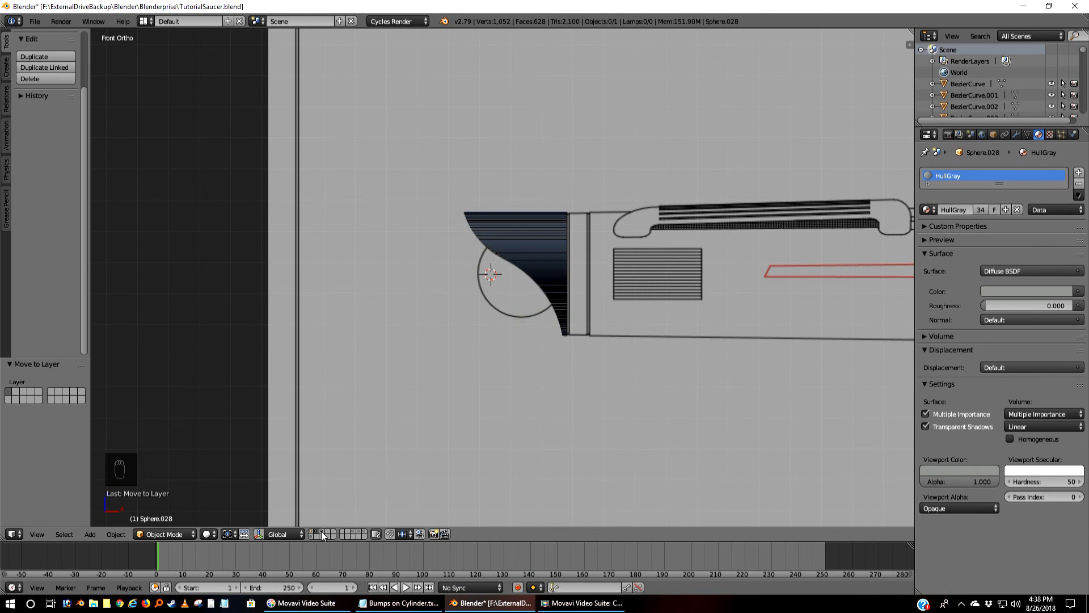
# - Move the ribbed part at the nacelle's curved end to layer 1
pyautogui.rightClick(548, 266)
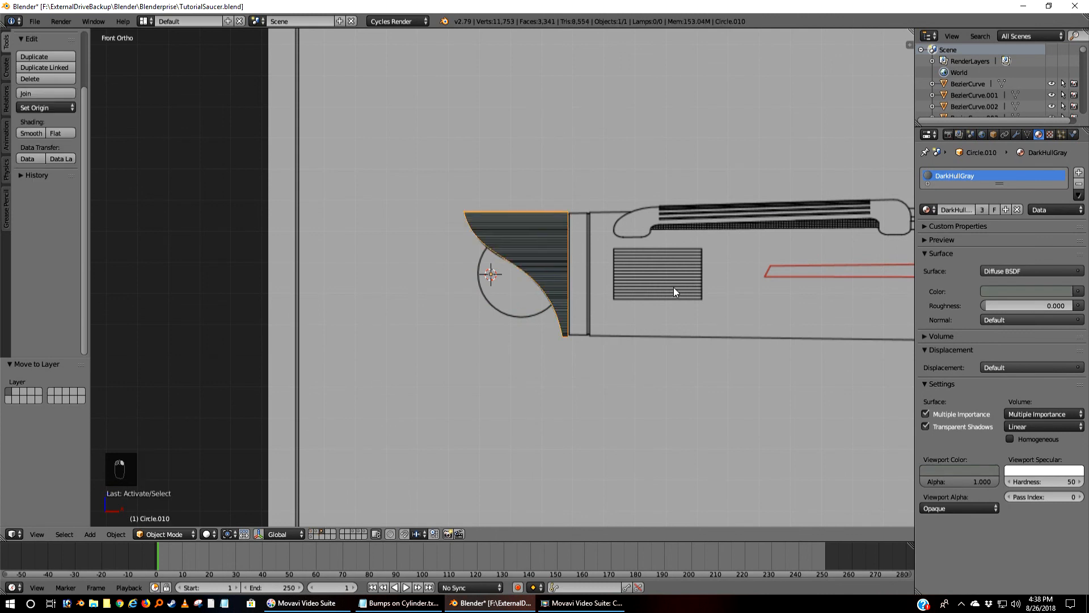
pyautogui.press('m')
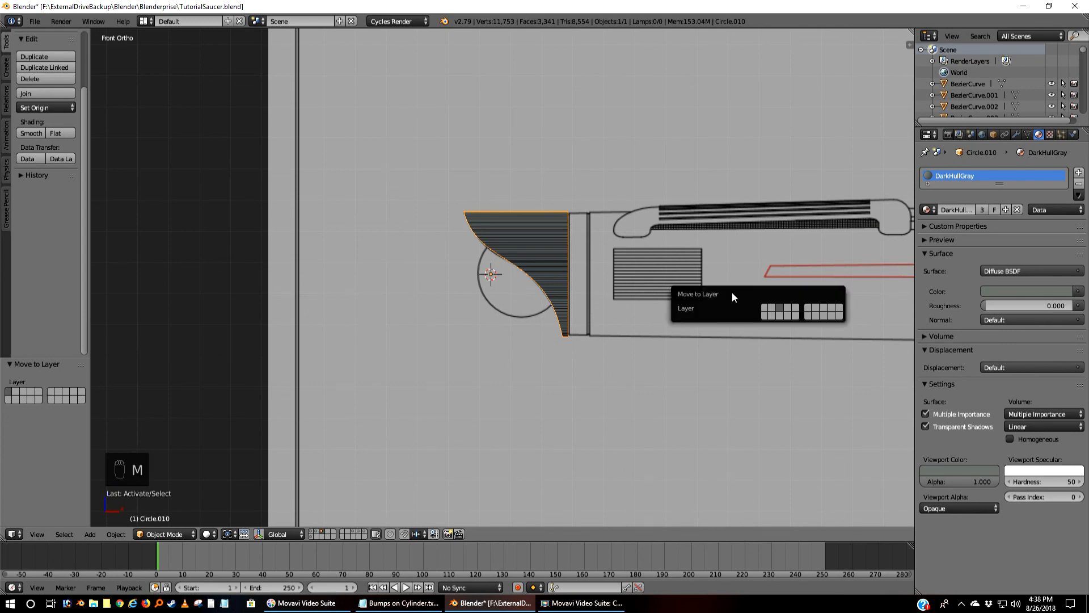
pyautogui.click(766, 308)
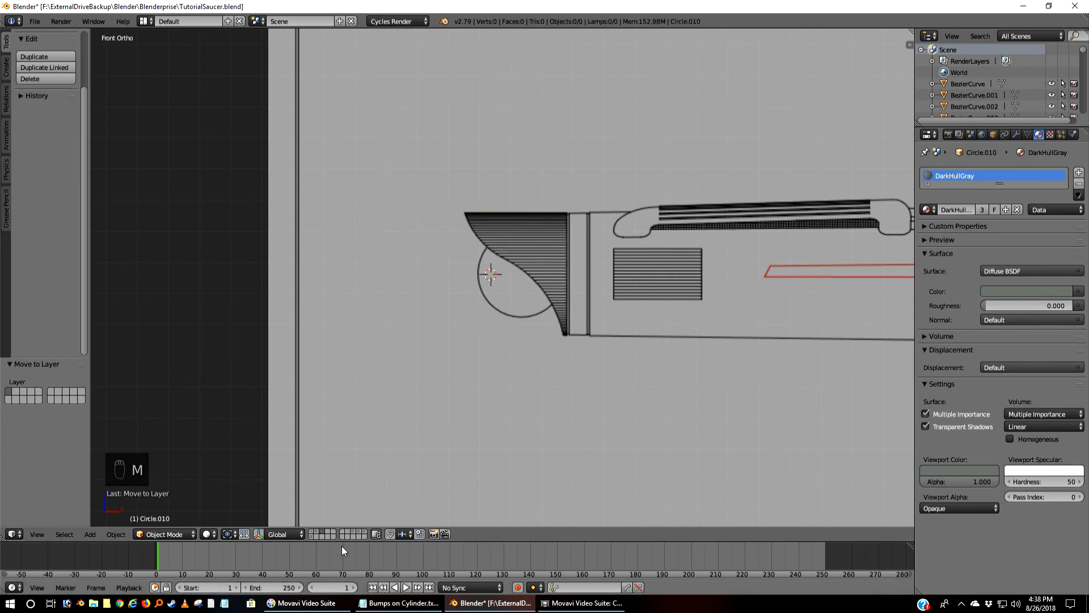
# - Show layer 2 and move the cut cylinder with the DarkHullGray material to layer 9
pyautogui.click(318, 533)
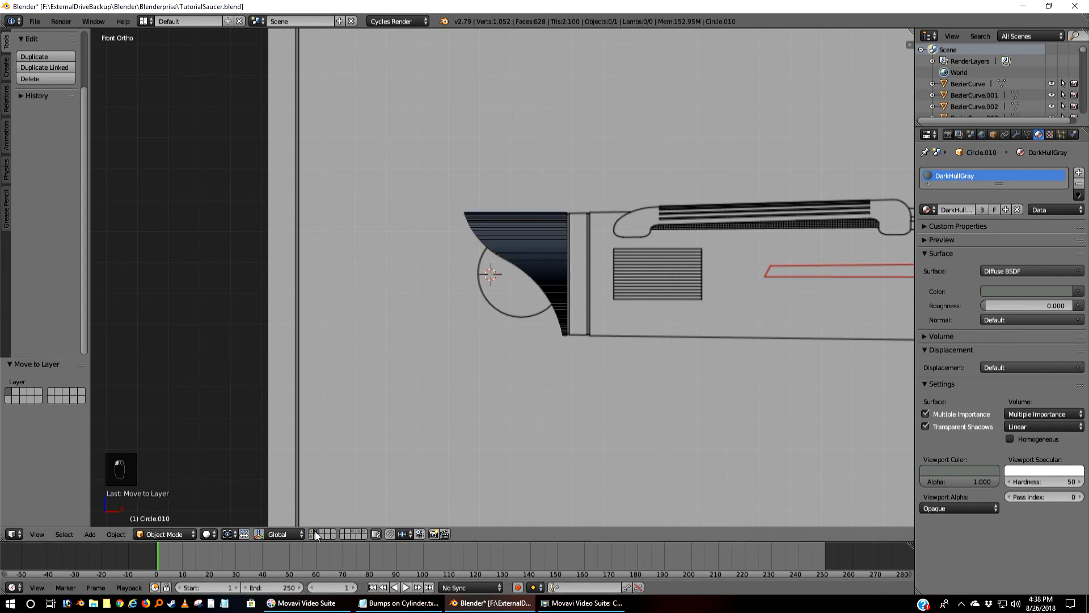
pyautogui.rightClick(566, 245)
pyautogui.press('m')
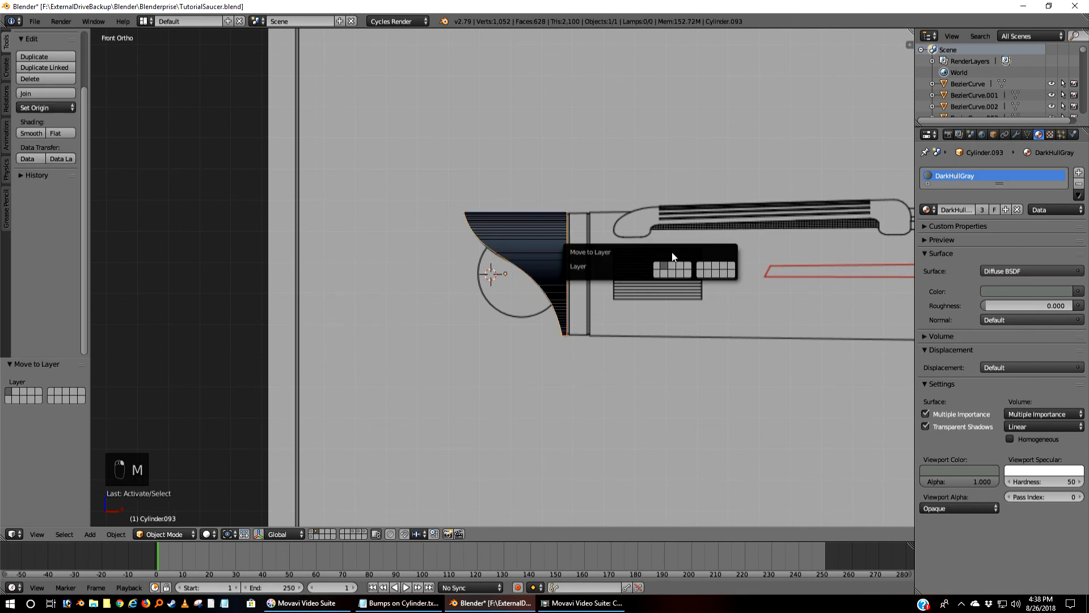
pyautogui.click(723, 266)
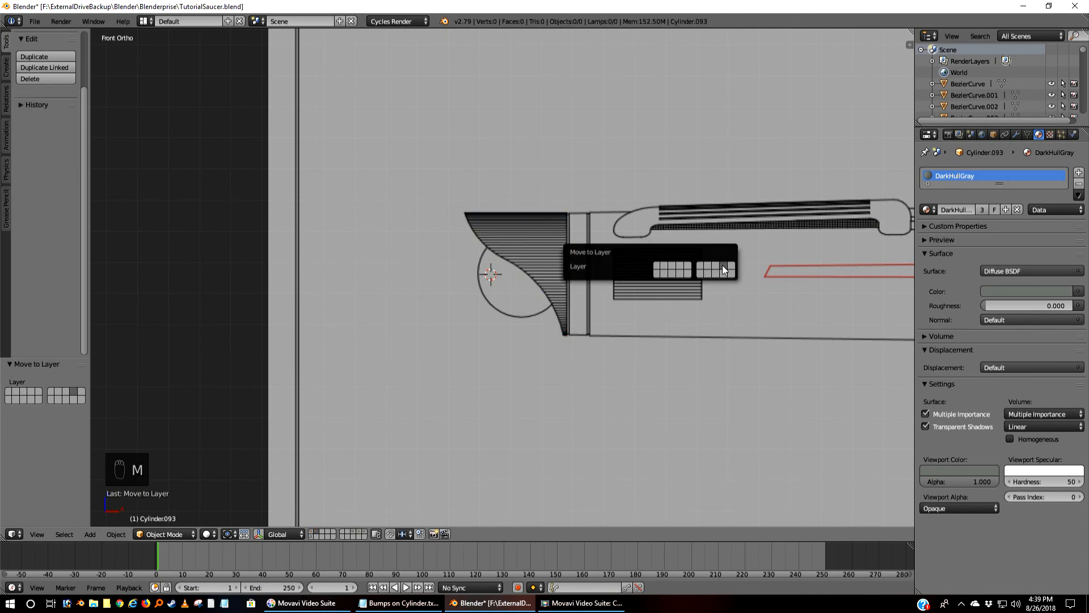
# - Show layer 1 and examine the ribbed end, the sphere and the seam with the nacelle body up close
pyautogui.click(312, 534)
pyautogui.moveTo(580, 265); pyautogui.dragTo(539, 299, button='middle')
pyautogui.scroll(8, 539, 298)
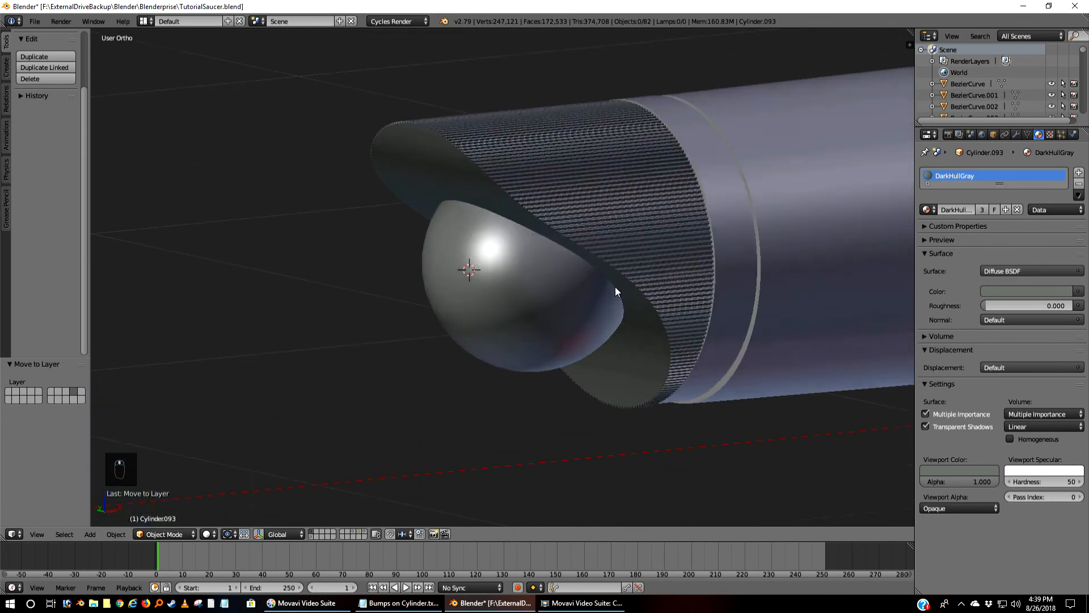
pyautogui.scroll(7, 555, 331)
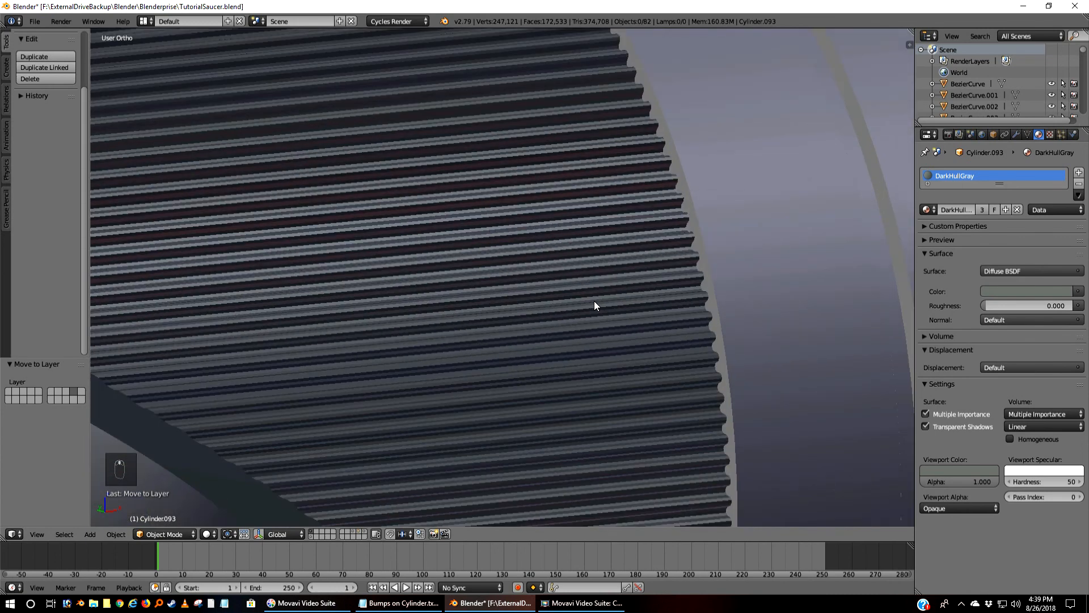
pyautogui.scroll(-2, 598, 298)
pyautogui.keyDown('shift'); pyautogui.moveTo(664, 275); pyautogui.dragTo(519, 182, button='middle'); pyautogui.keyUp('shift')
pyautogui.scroll(4, 528, 329)
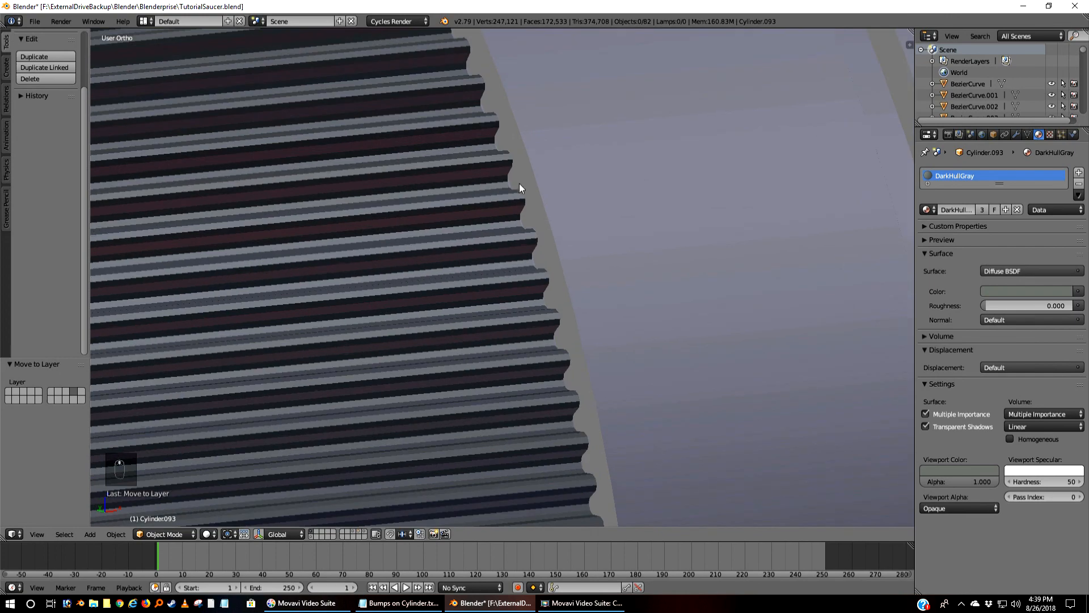
pyautogui.scroll(-10, 494, 325)
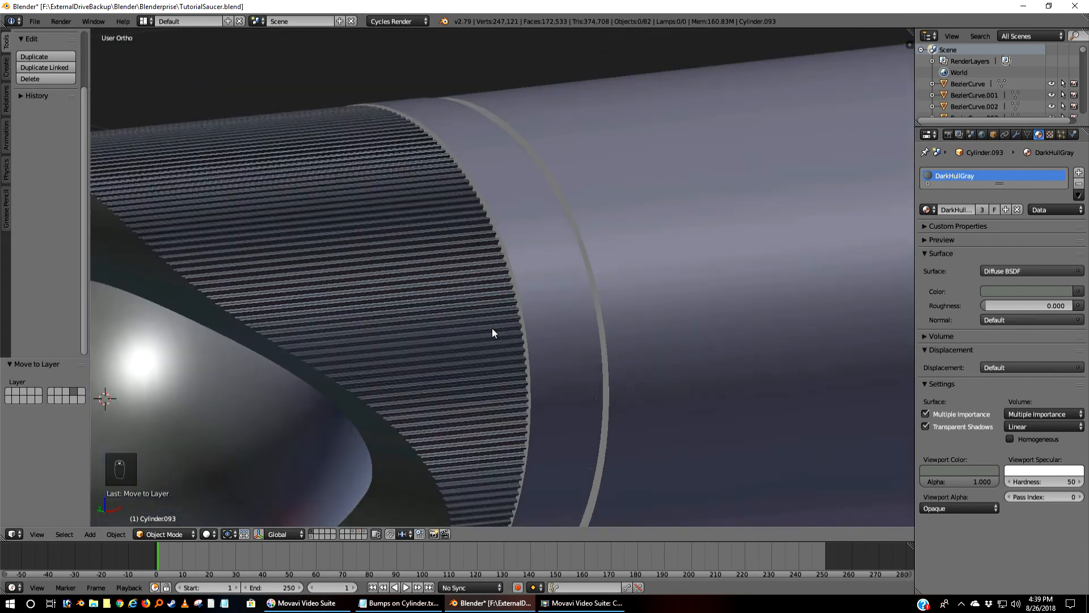
pyautogui.scroll(-12, 453, 400)
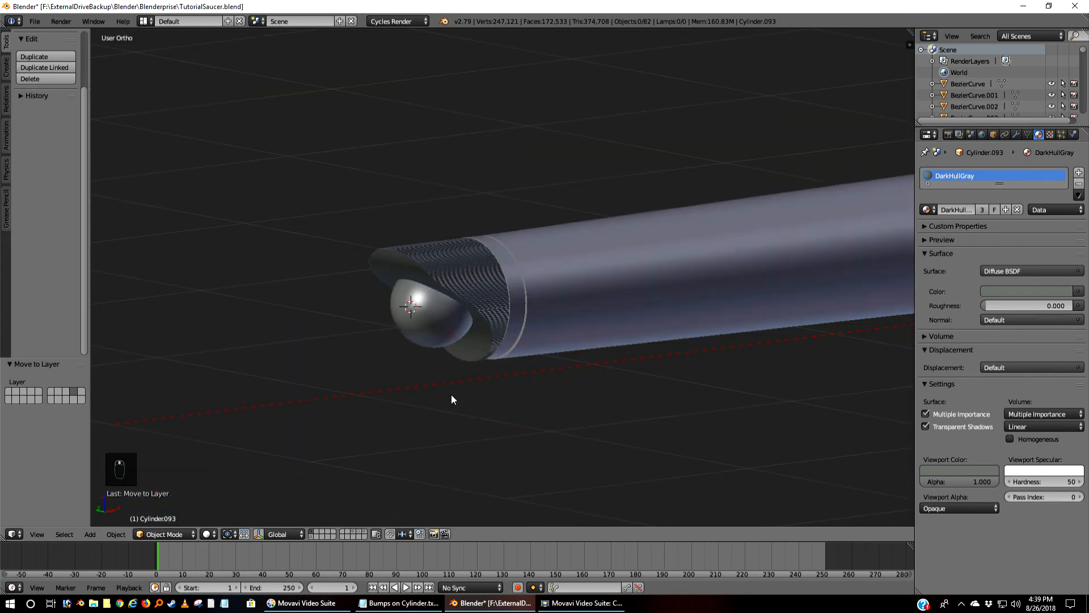
pyautogui.scroll(5, 451, 392)
pyautogui.scroll(-6, 306, 456)
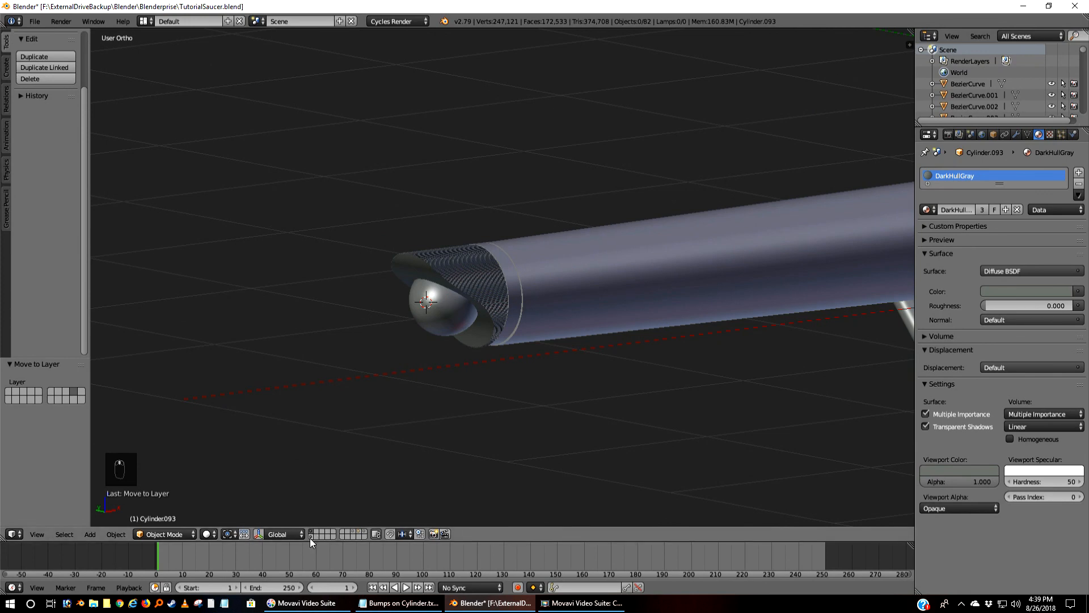
# - Duplicate Camera.011 from the top view and place the copy near the ribbed end, shifted about -2.573 in X and 1.365 in Y
pyautogui.moveTo(447, 417); pyautogui.dragTo(406, 421, button='middle')
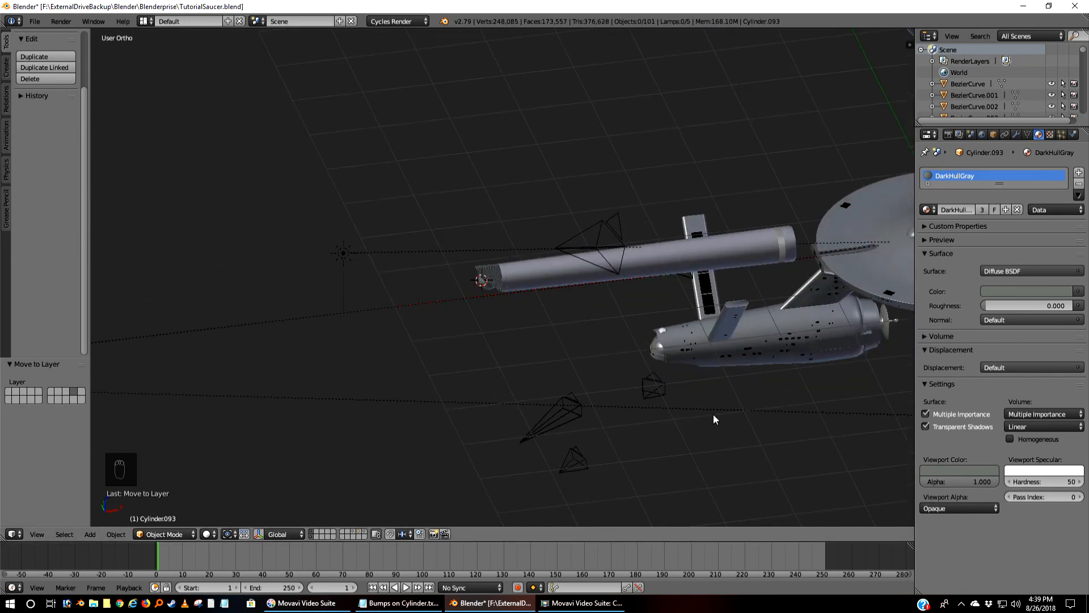
pyautogui.rightClick(659, 394)
pyautogui.press('KP_7')
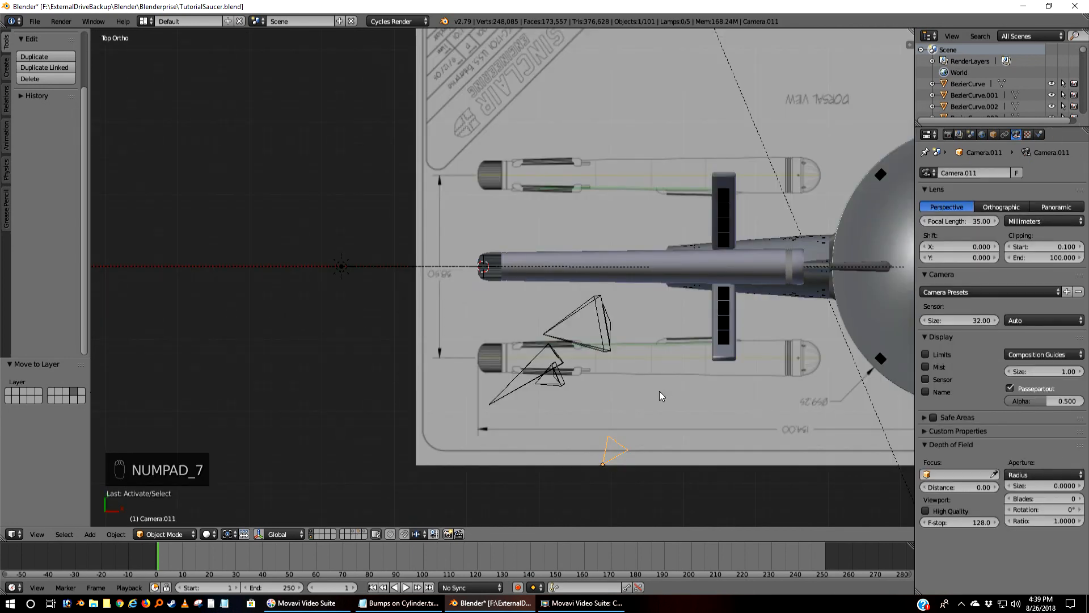
pyautogui.hotkey('shift', 'd')
pyautogui.click(474, 295)
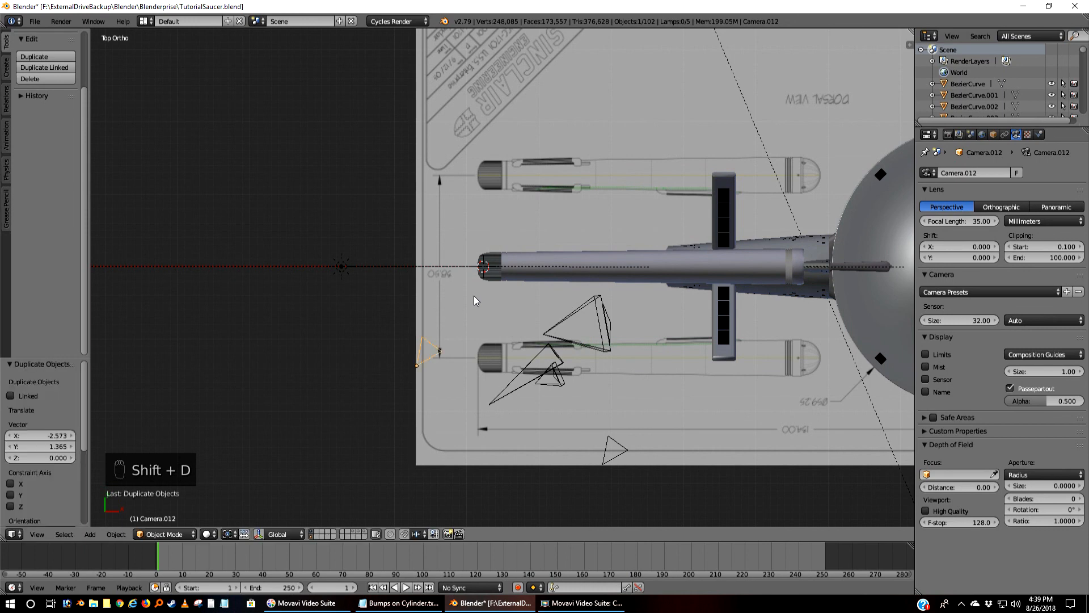
# - Raise the duplicated camera about 0.526 in Z and shift it about 0.055 in X from the front view, level with the nacelle
pyautogui.press('KP_1')
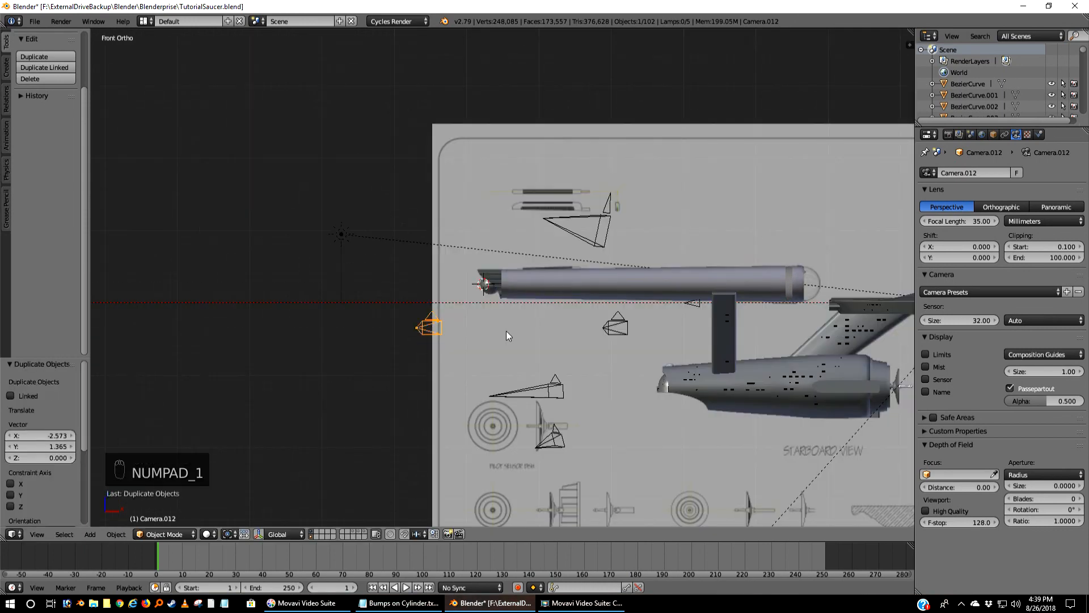
pyautogui.press('g')
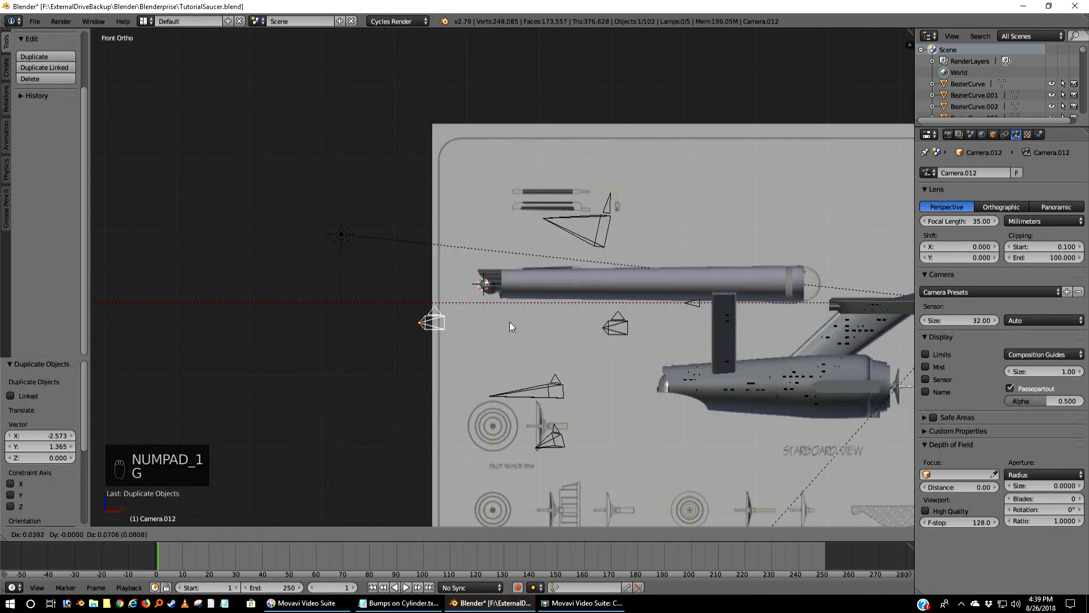
pyautogui.click(509, 293)
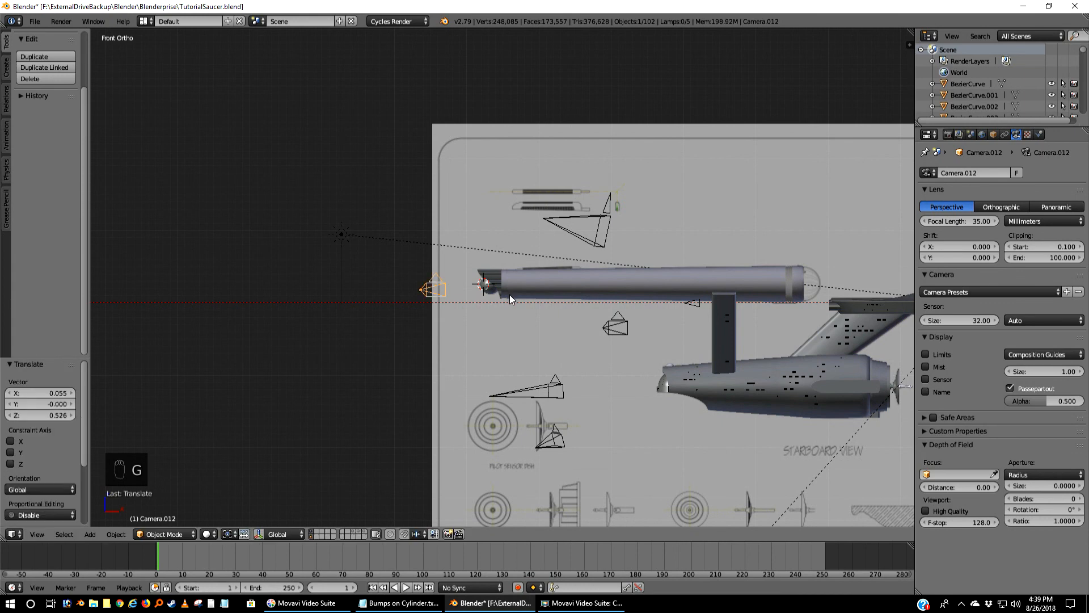
# - Make the duplicated camera the active scene camera and render the image of the nacelle's end
pyautogui.press('ctrl+KP_0')
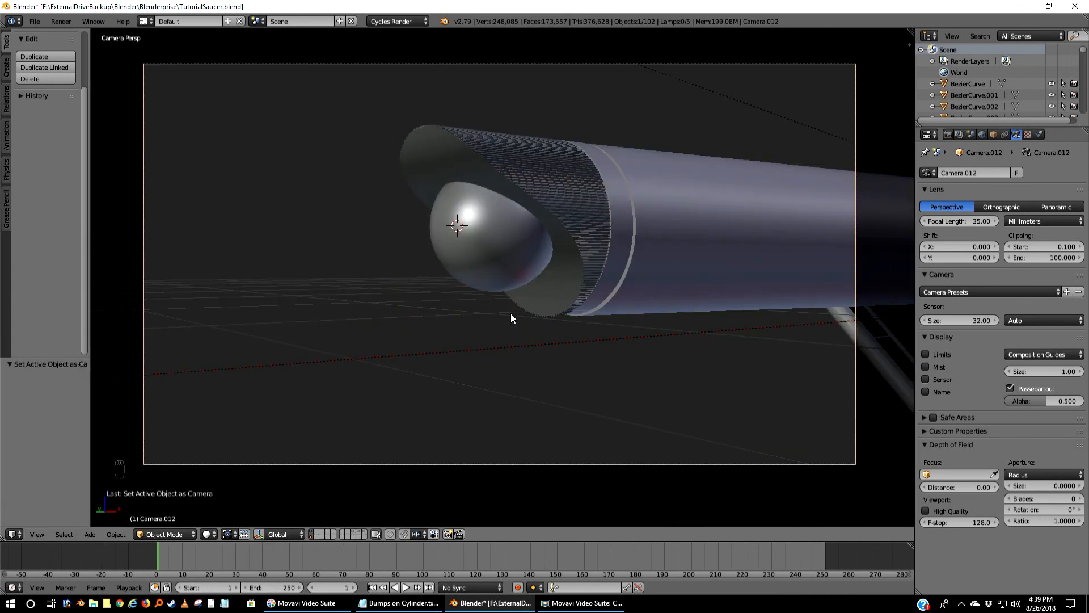
pyautogui.press('F12')
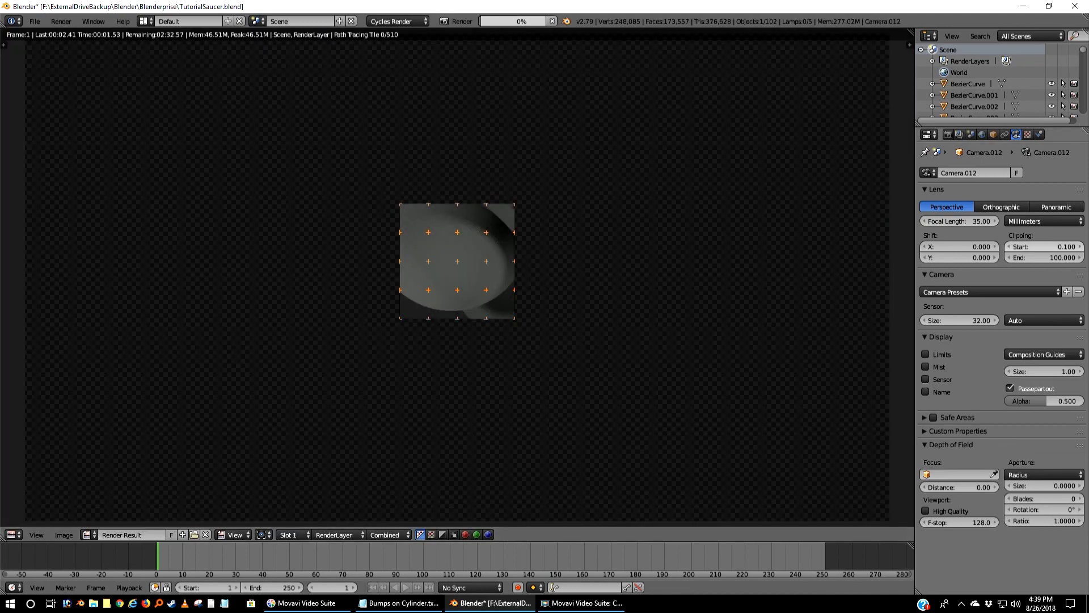